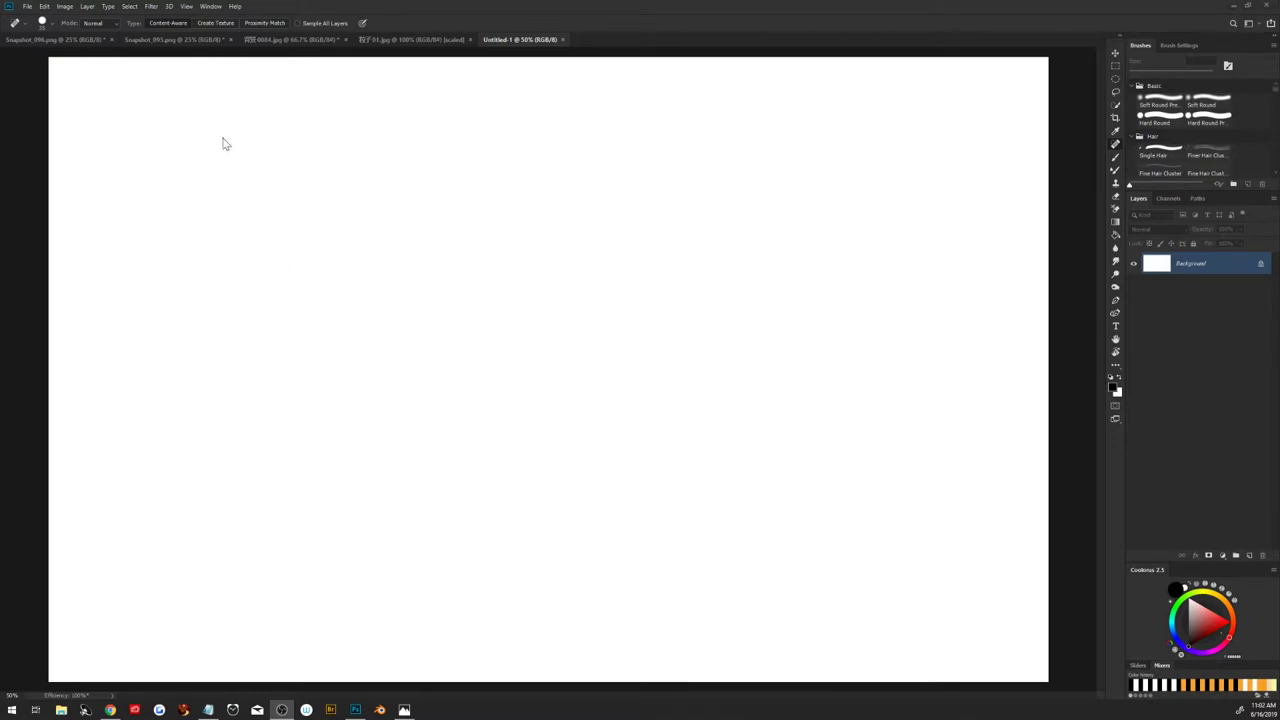
Invert the Snapshot_096 samurai silhouette to white on black, then select the whole image
click(101, 41)
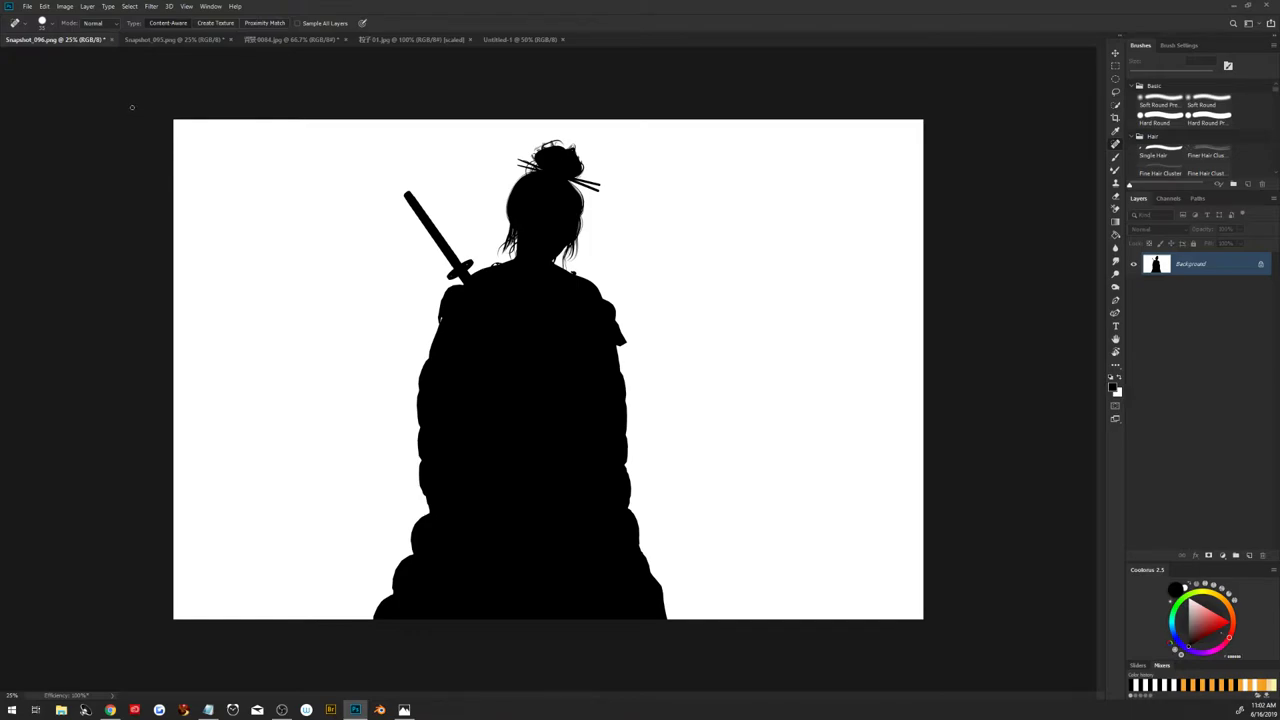
key(ctrl+i)
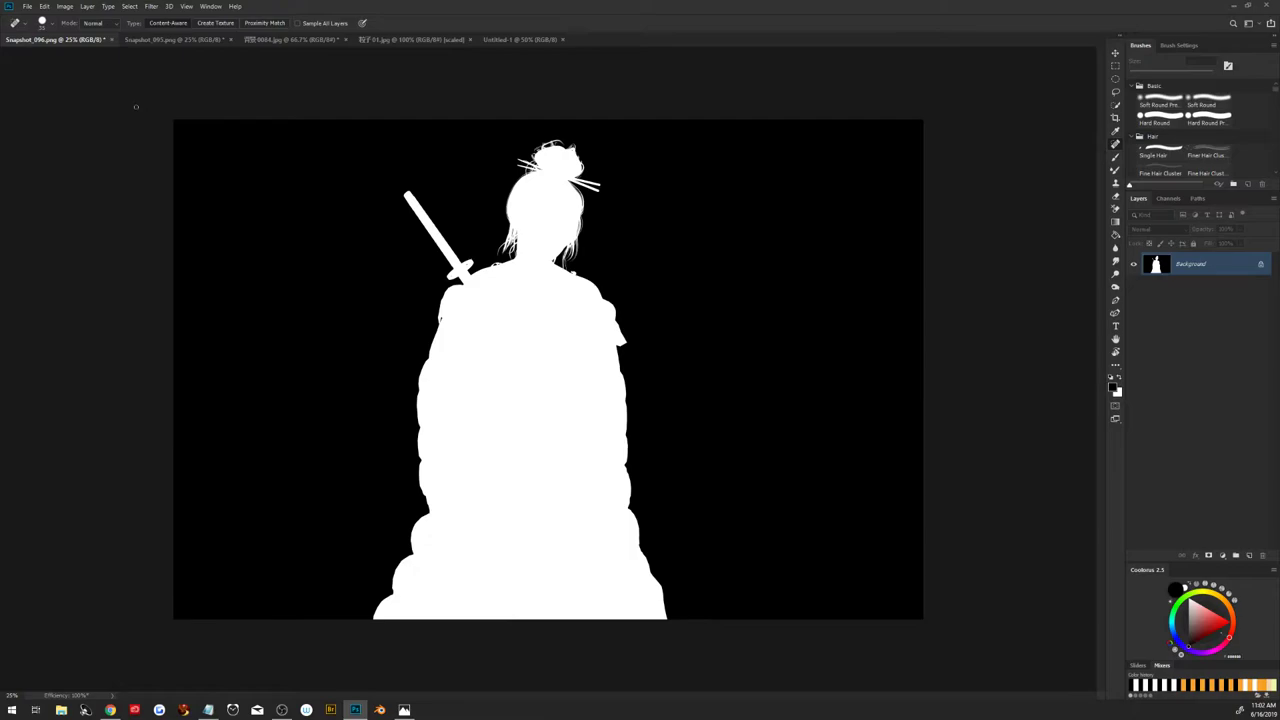
key(ctrl+a)
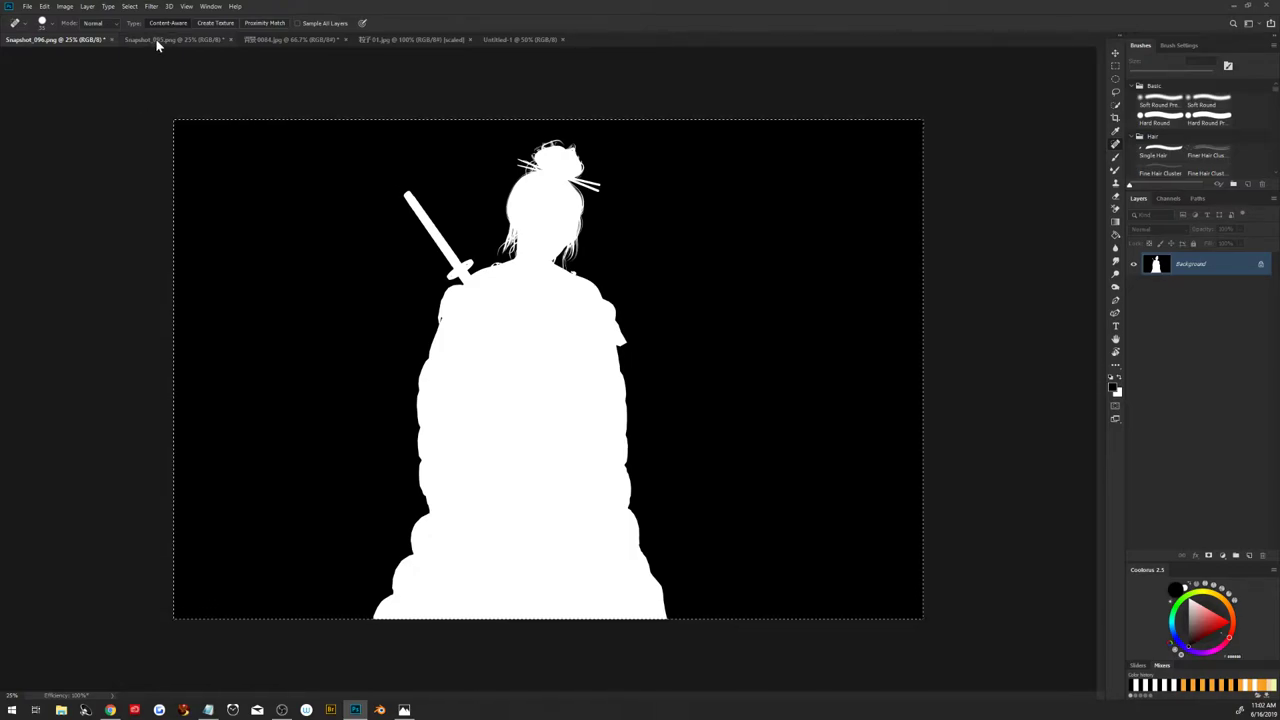
Mask the character in Snapshot_093 with the pasted silhouette and apply the mask to Layer 0
click(170, 40)
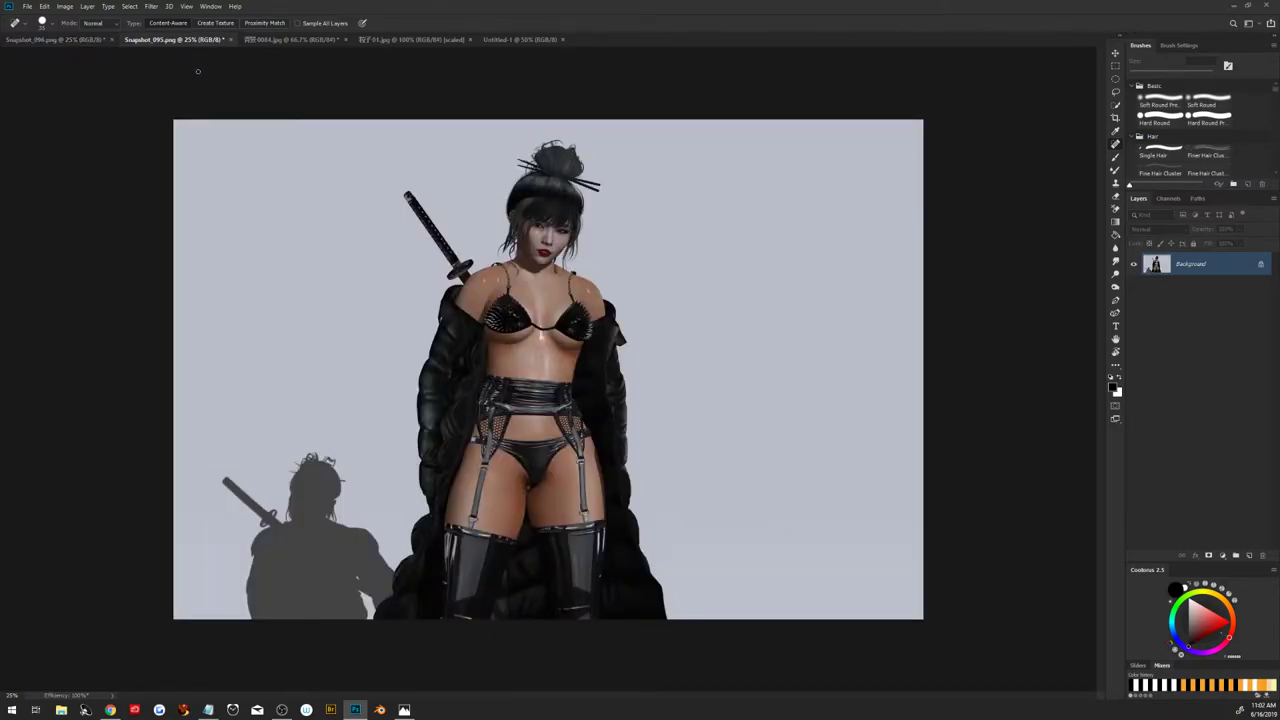
click(1208, 555)
key(ctrl+0)
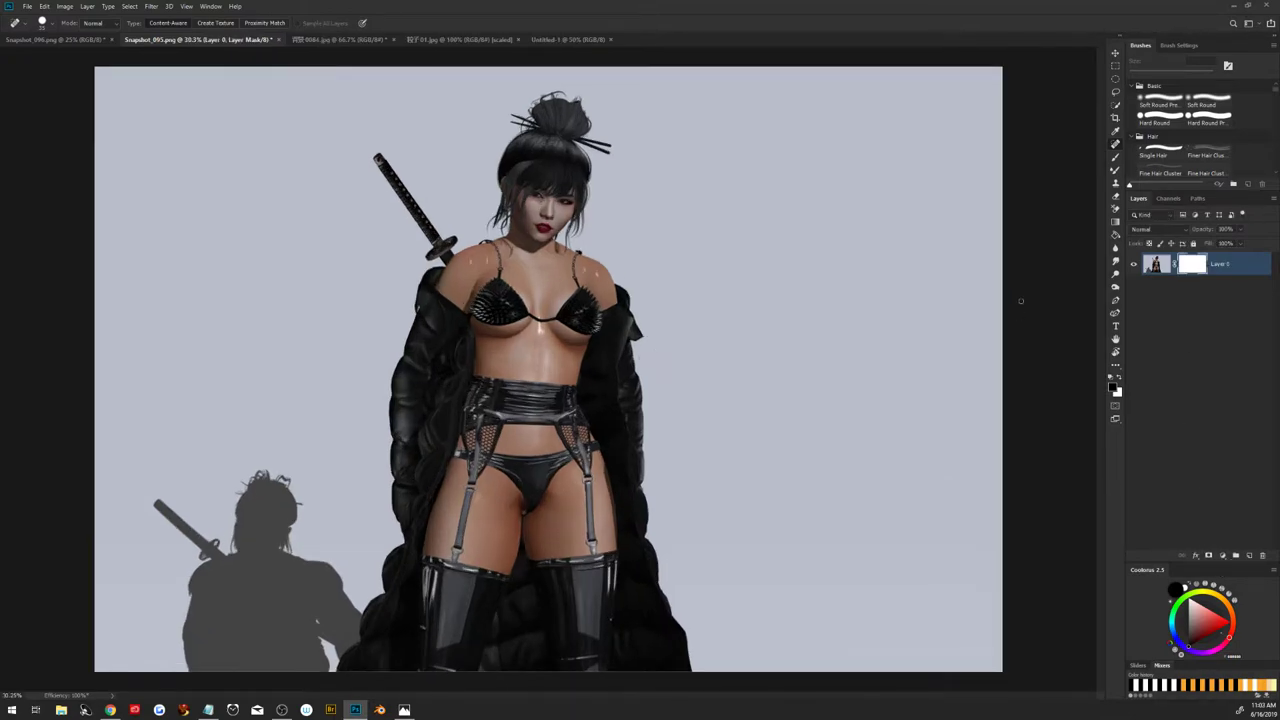
alt+click(1193, 265)
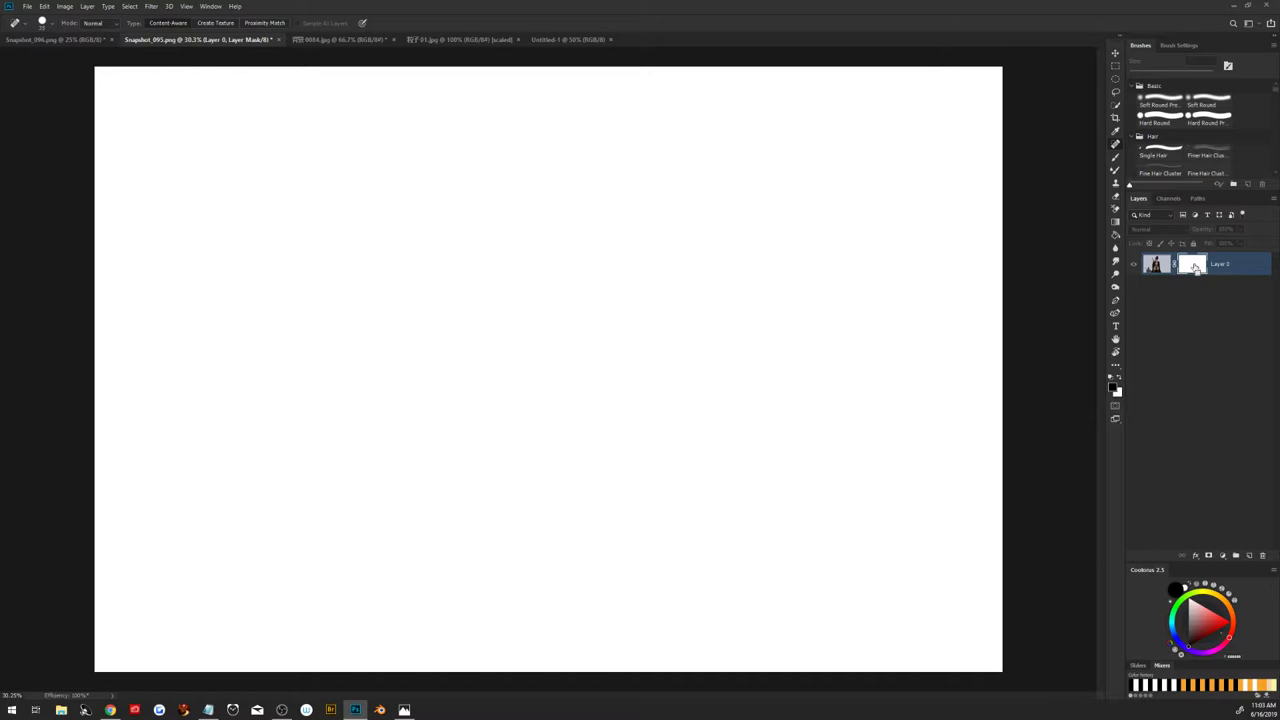
key(ctrl+v)
click(1157, 264)
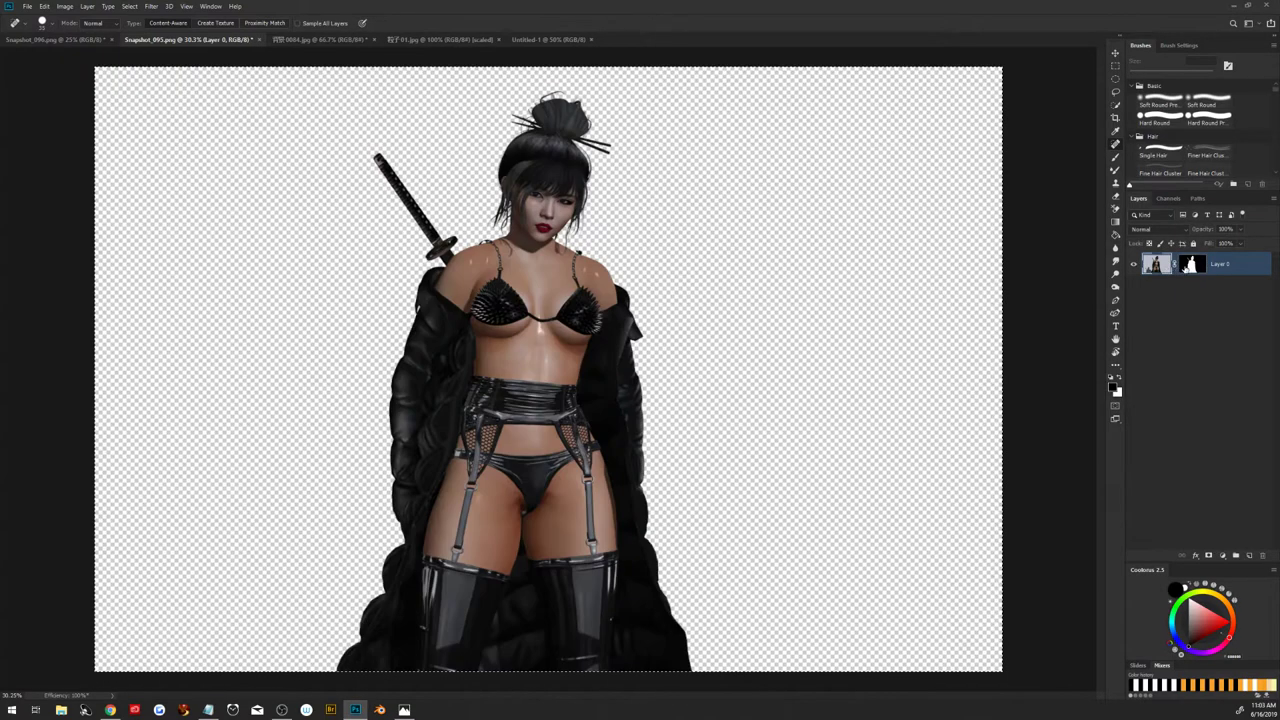
right_click(1190, 265)
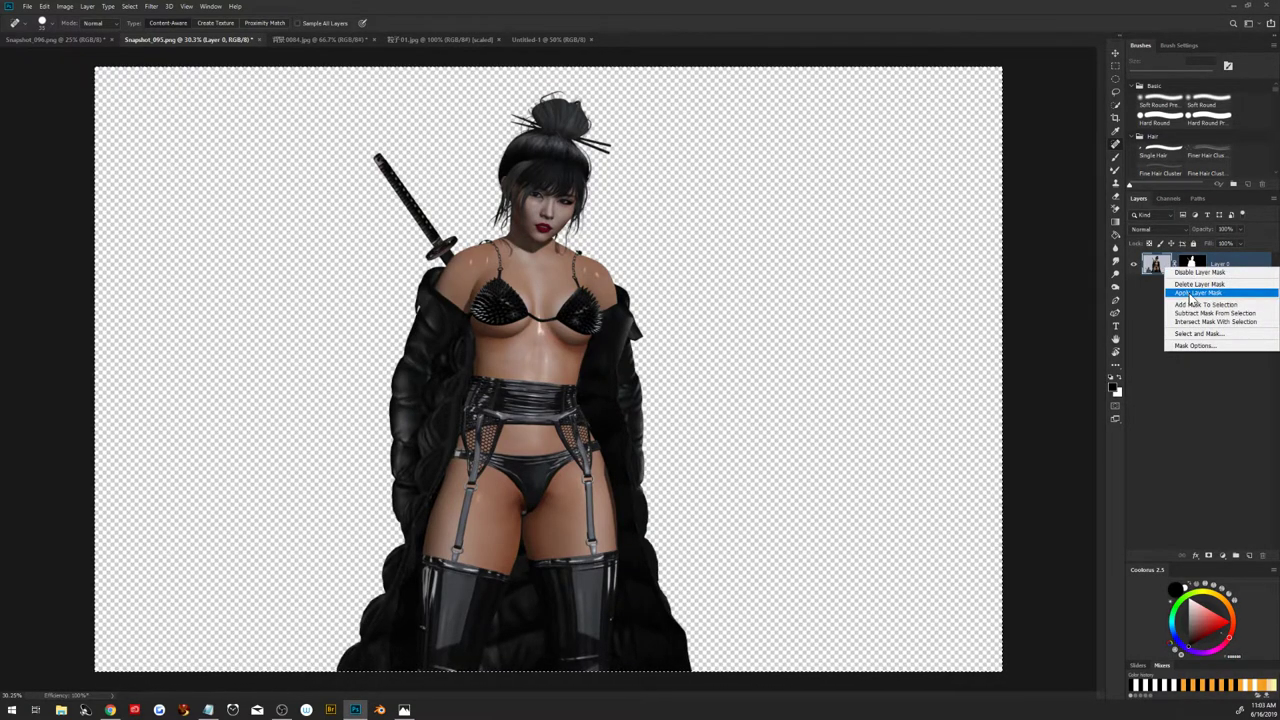
click(1190, 293)
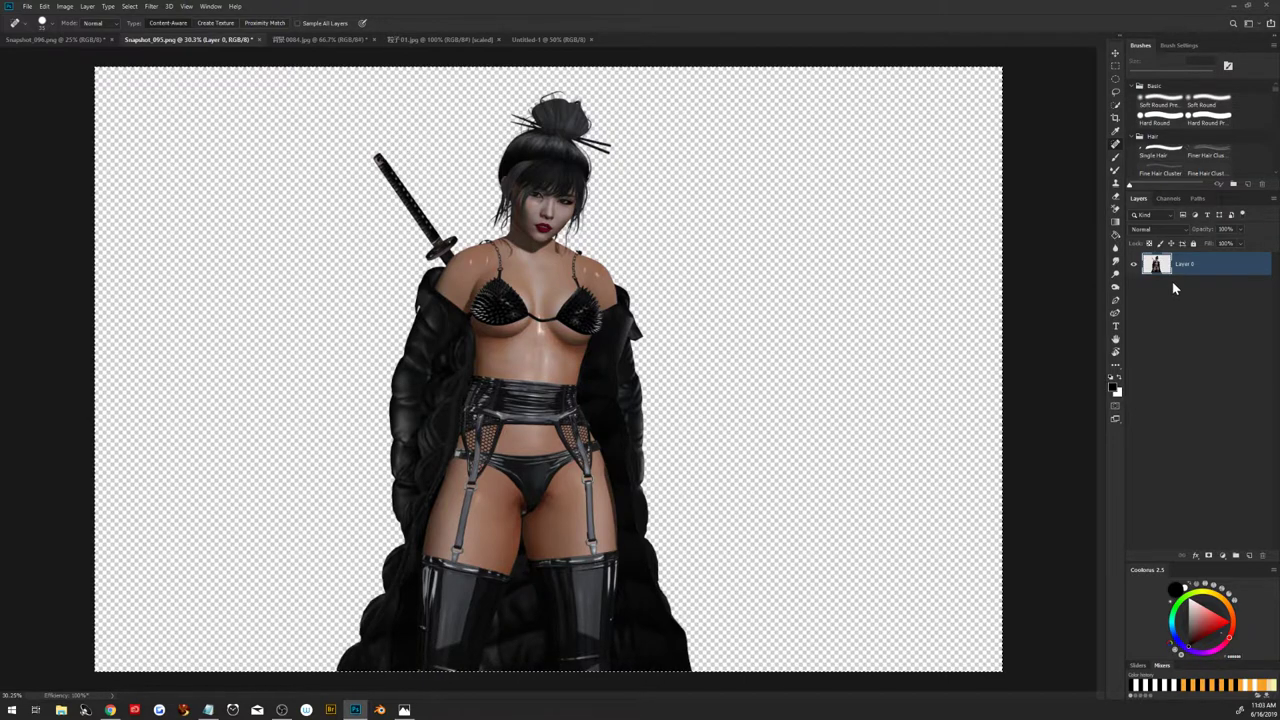
Paste the cut-out character into Untitled-1 with the castle landscape on a new layer beneath it
click(524, 38)
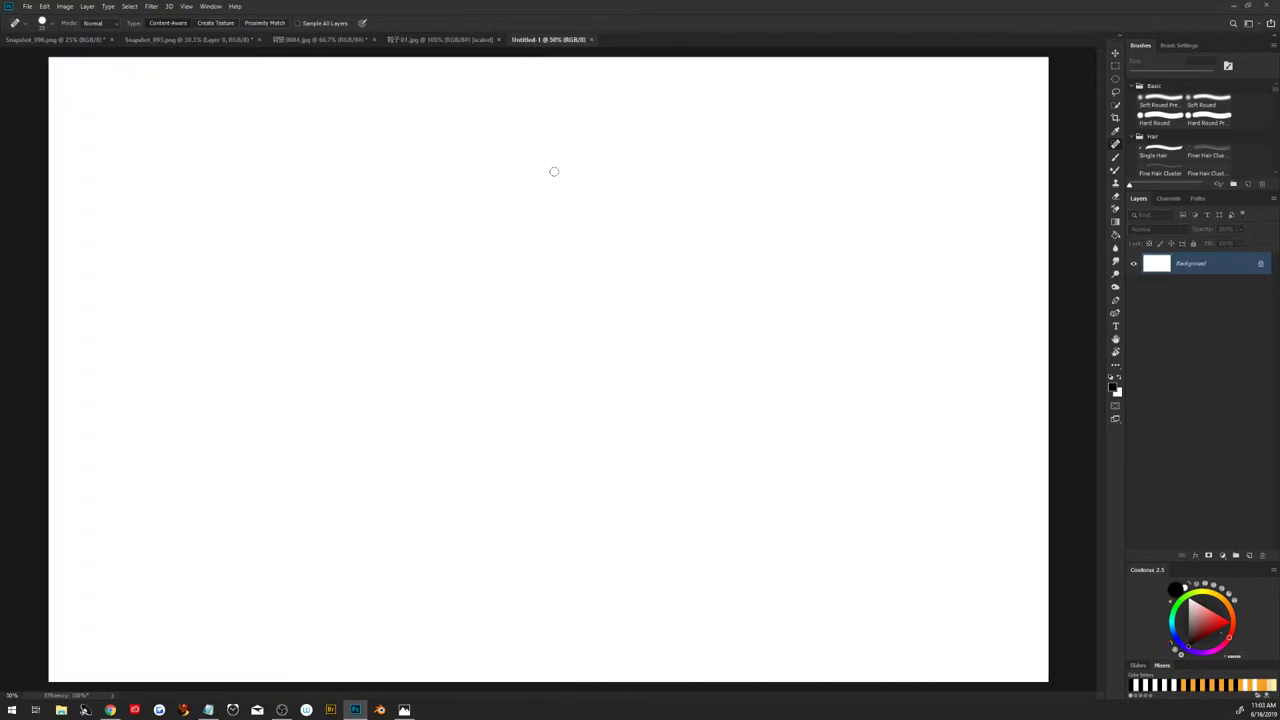
key(ctrl+v)
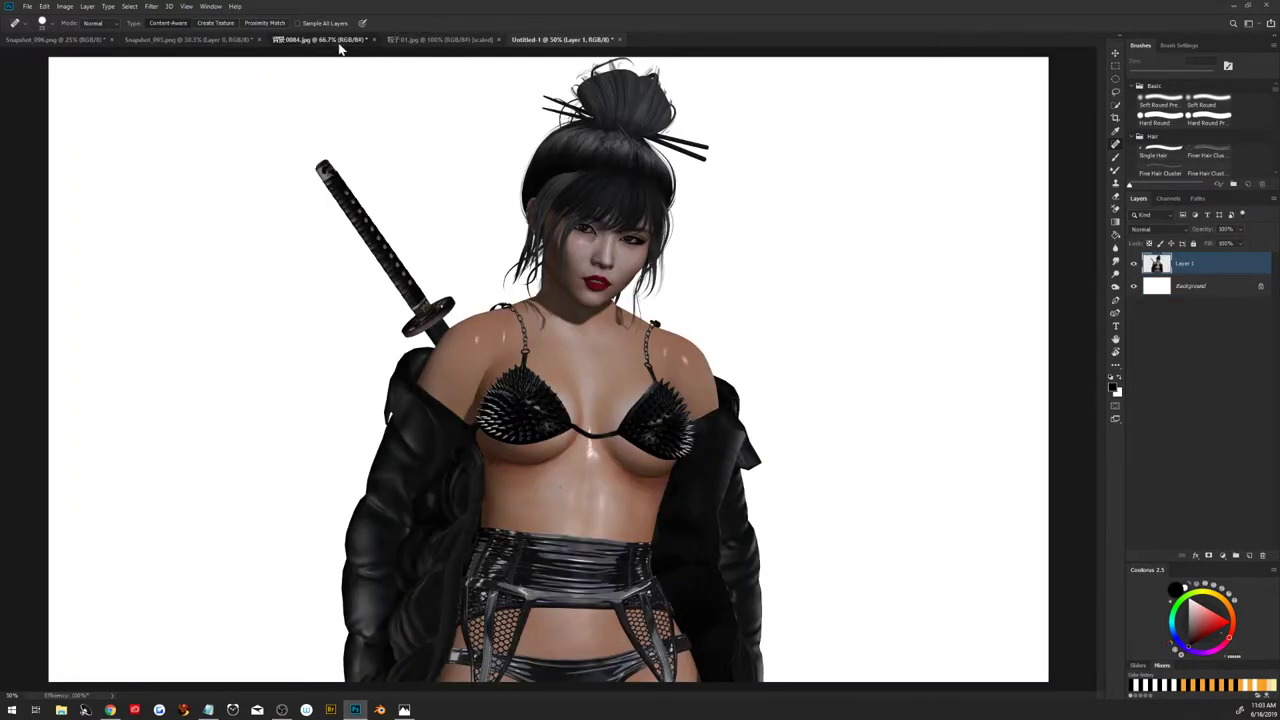
click(338, 42)
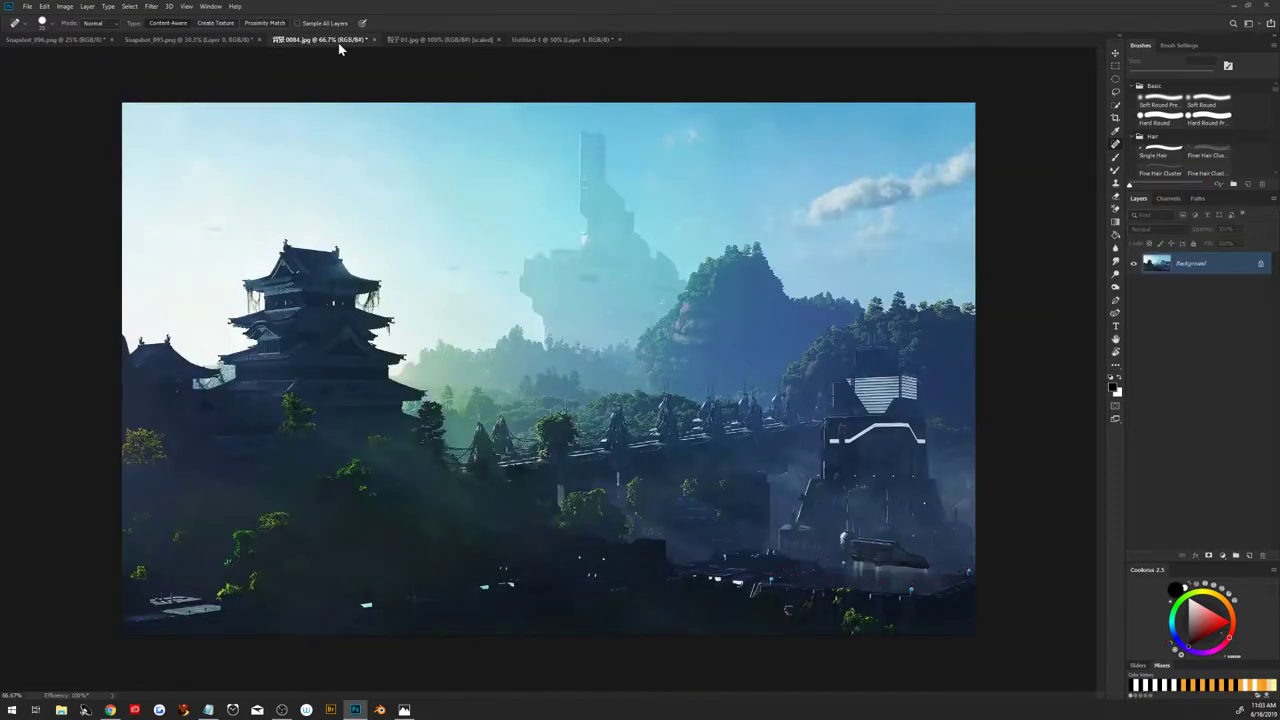
click(524, 39)
click(1204, 286)
key(ctrl+shift+alt+n)
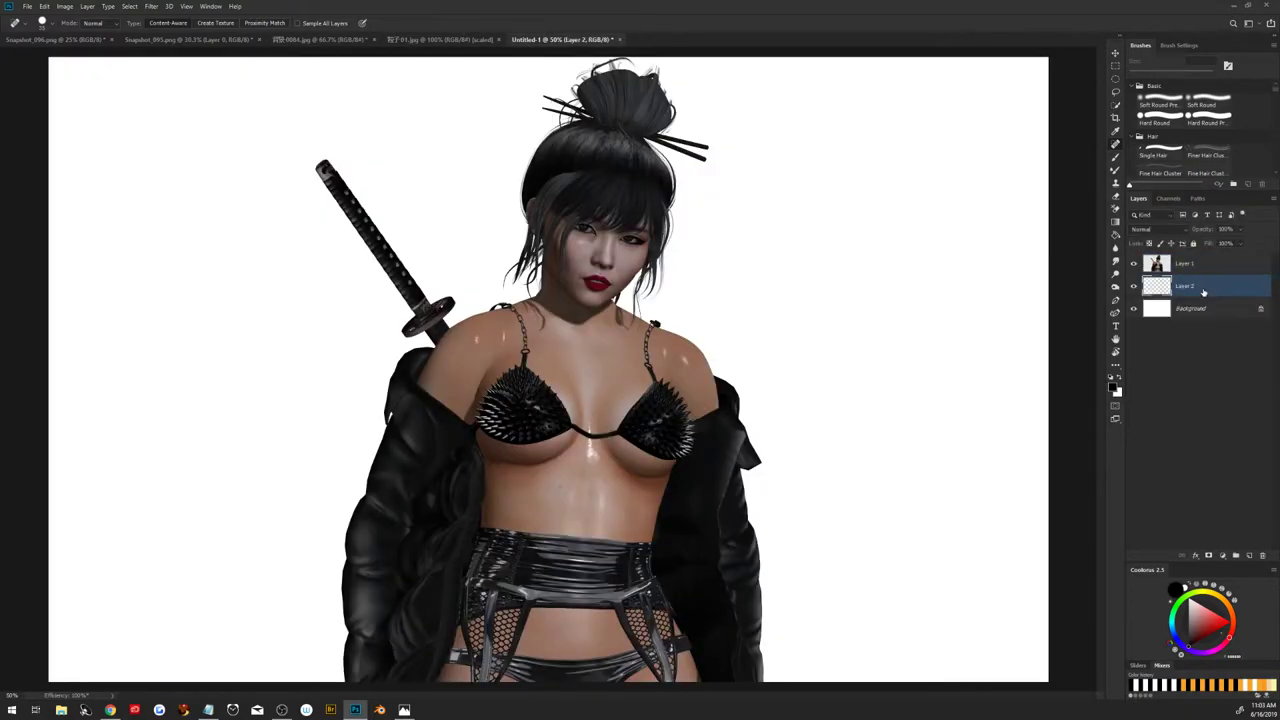
key(ctrl+v)
Convert both the landscape and character layers into smart objects
right_click(1204, 286)
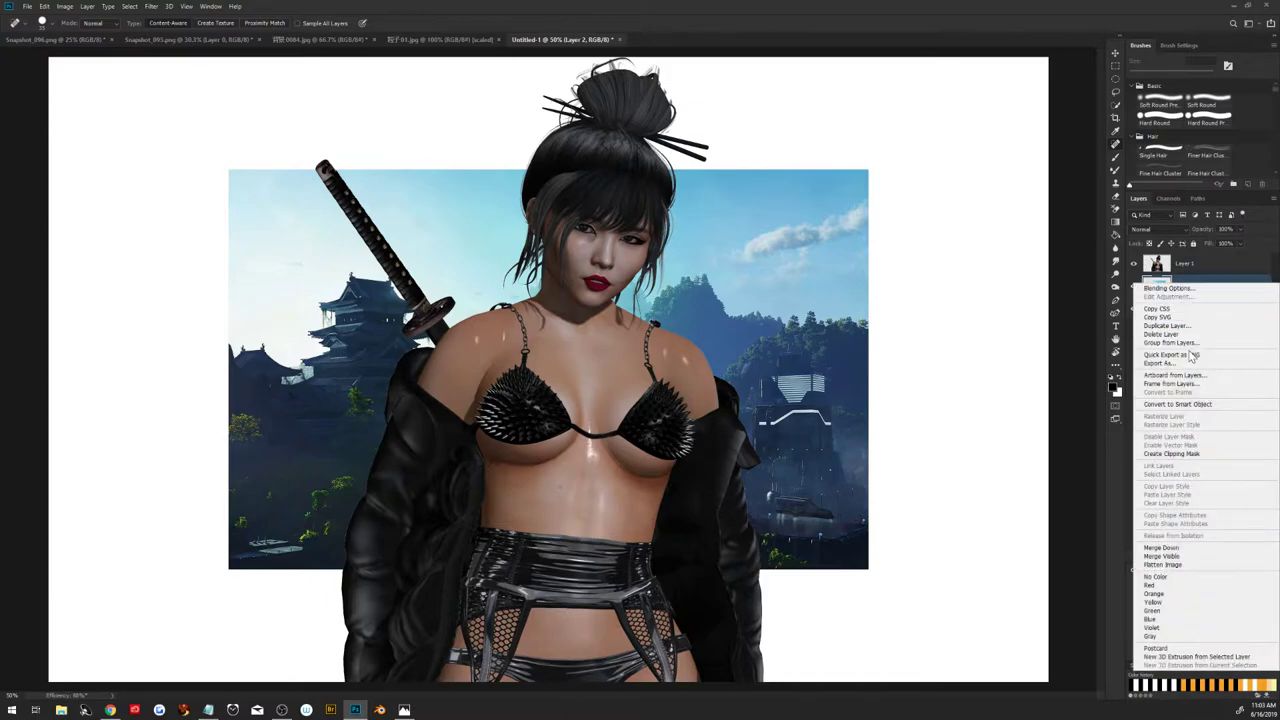
click(1188, 405)
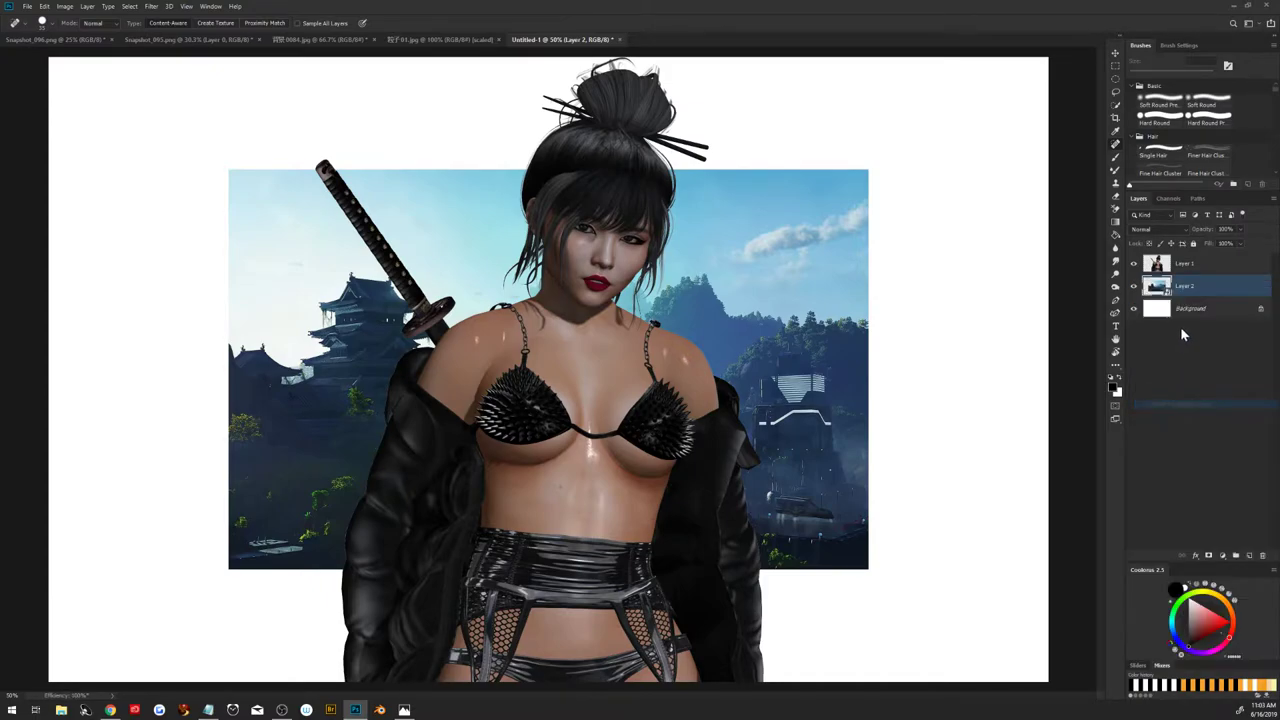
right_click(1188, 264)
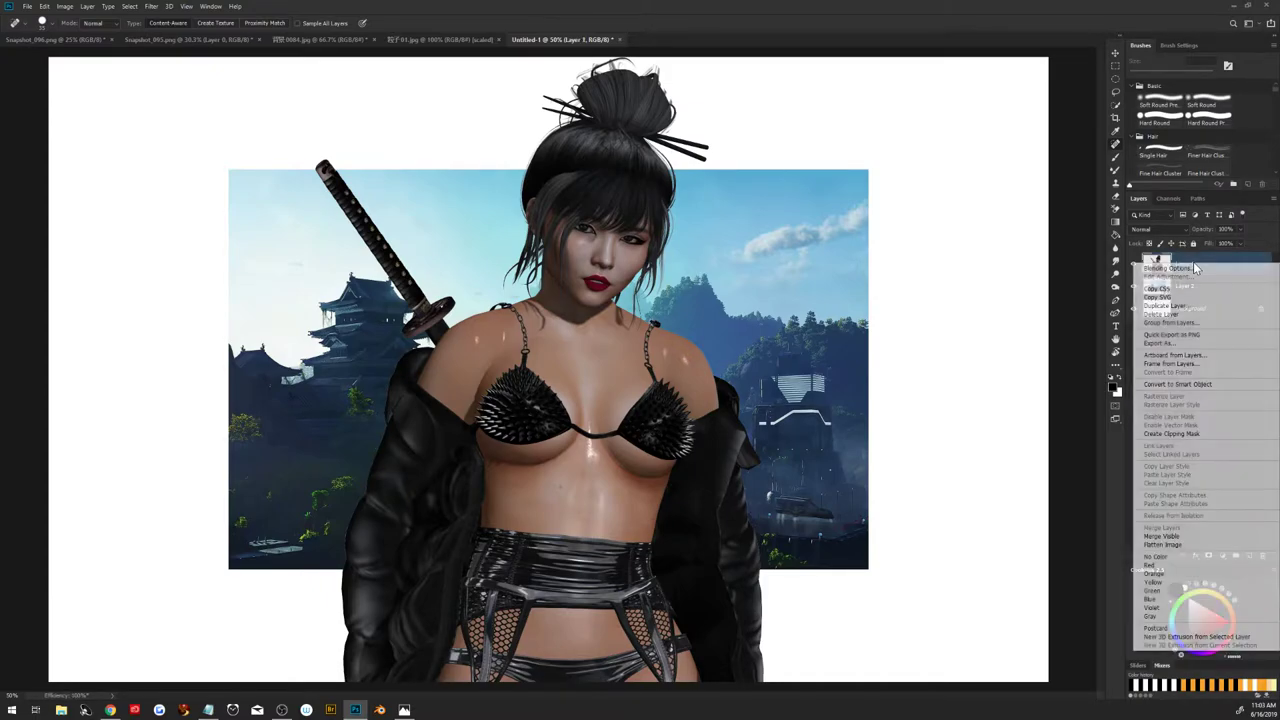
click(1177, 384)
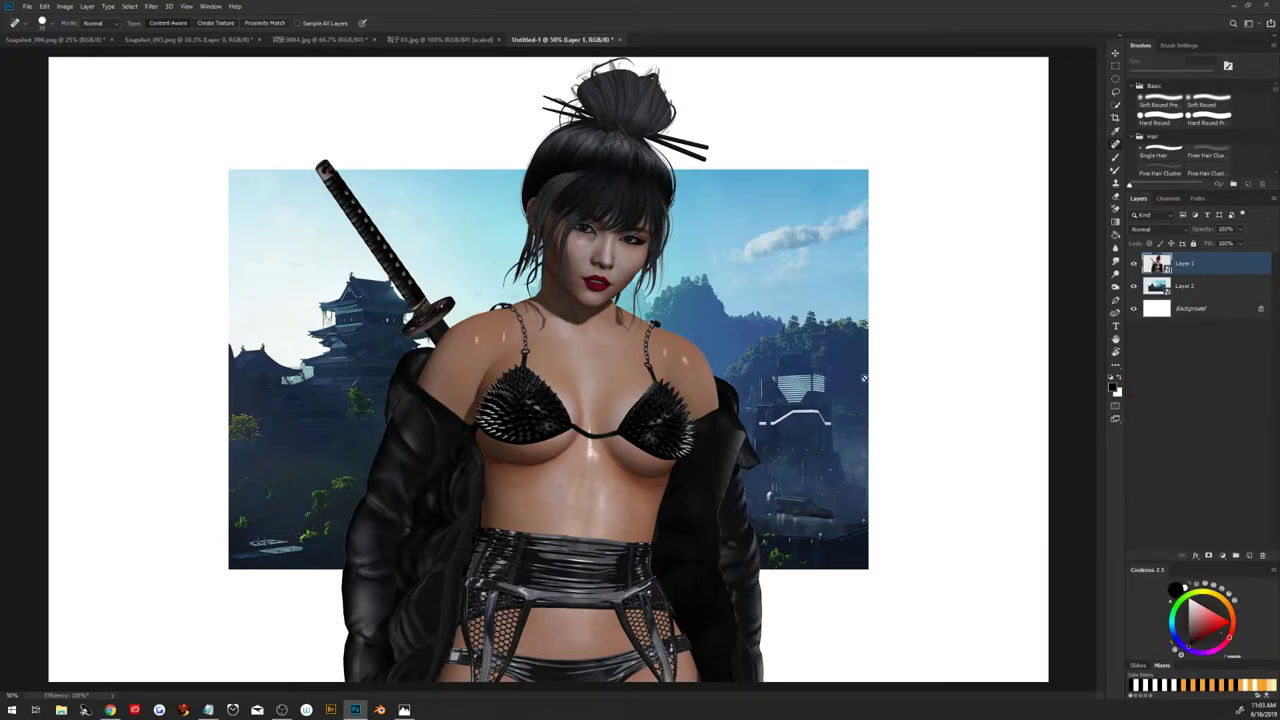
scroll(829, 377, down, 2)
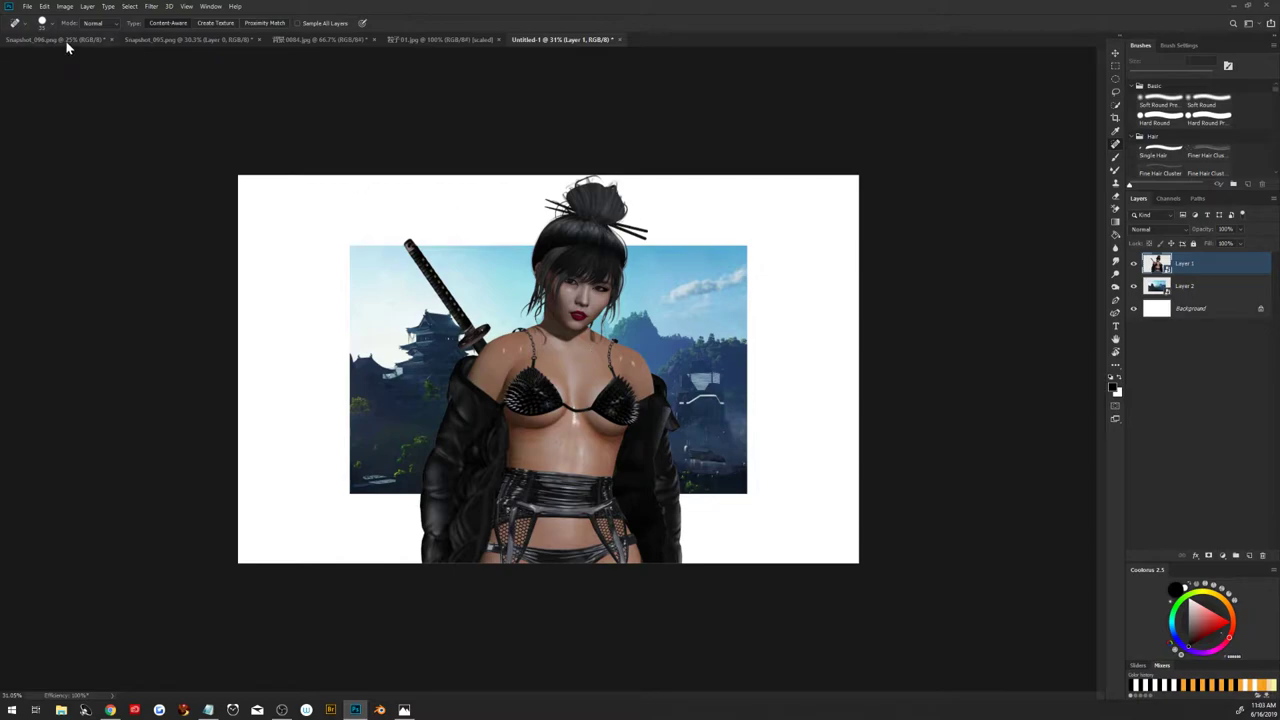
Rotate the canvas 90° clockwise to portrait orientation
click(65, 7)
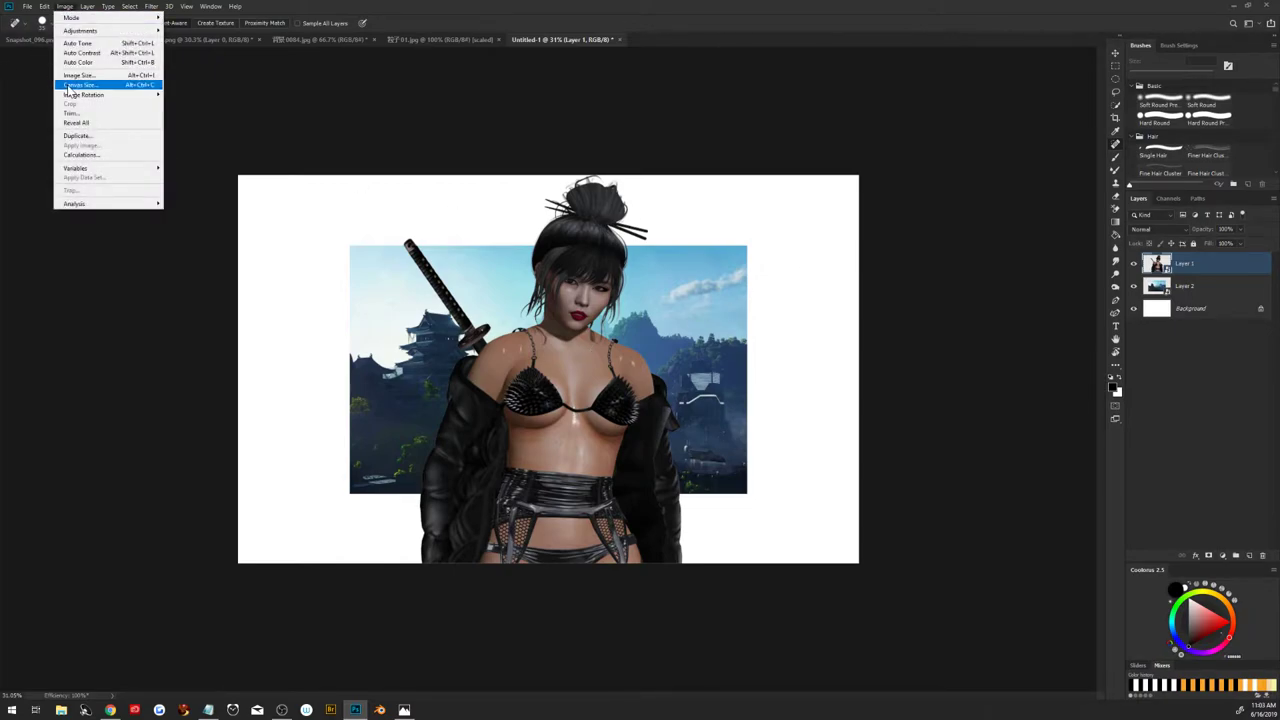
mouse_move(84, 94)
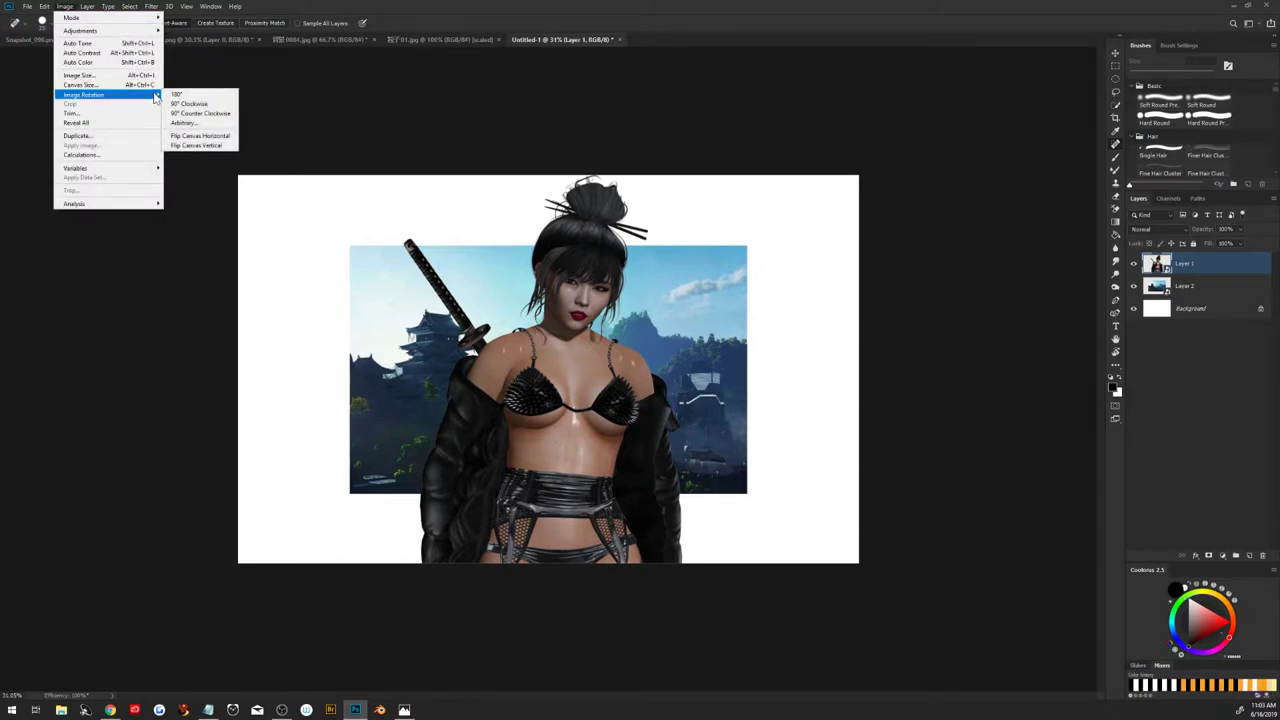
click(208, 104)
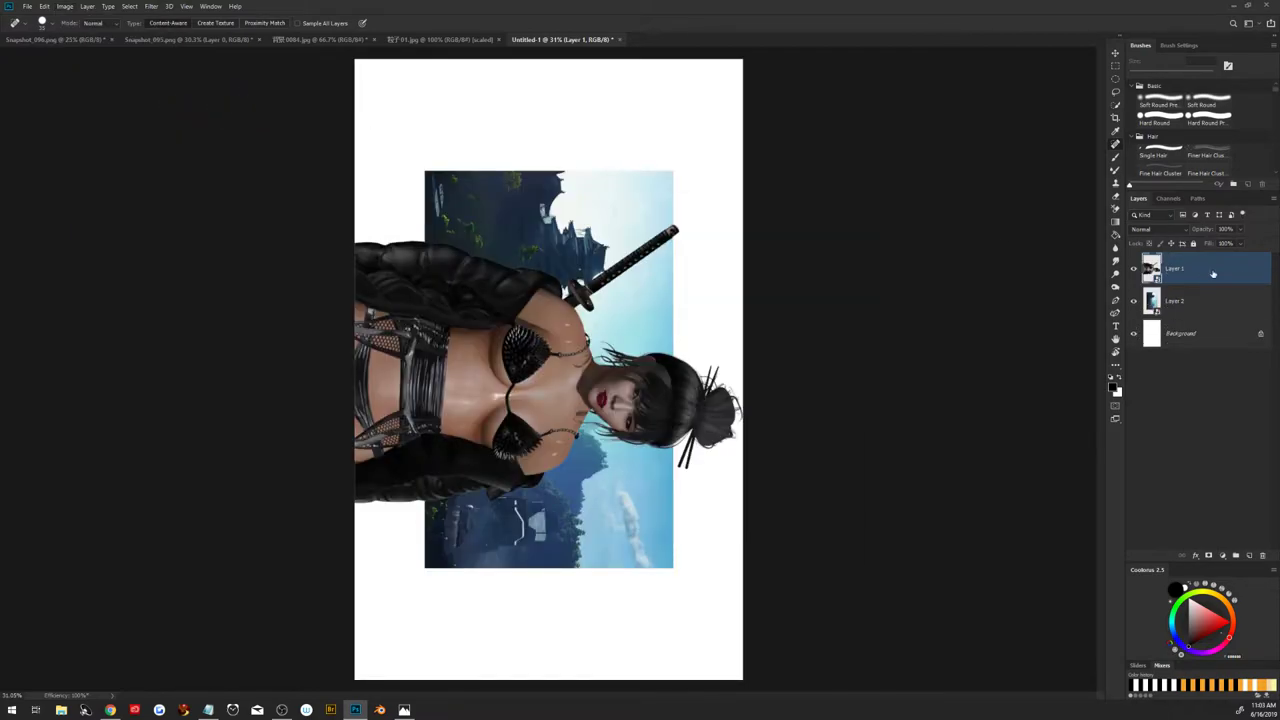
scroll(653, 338, down, 2)
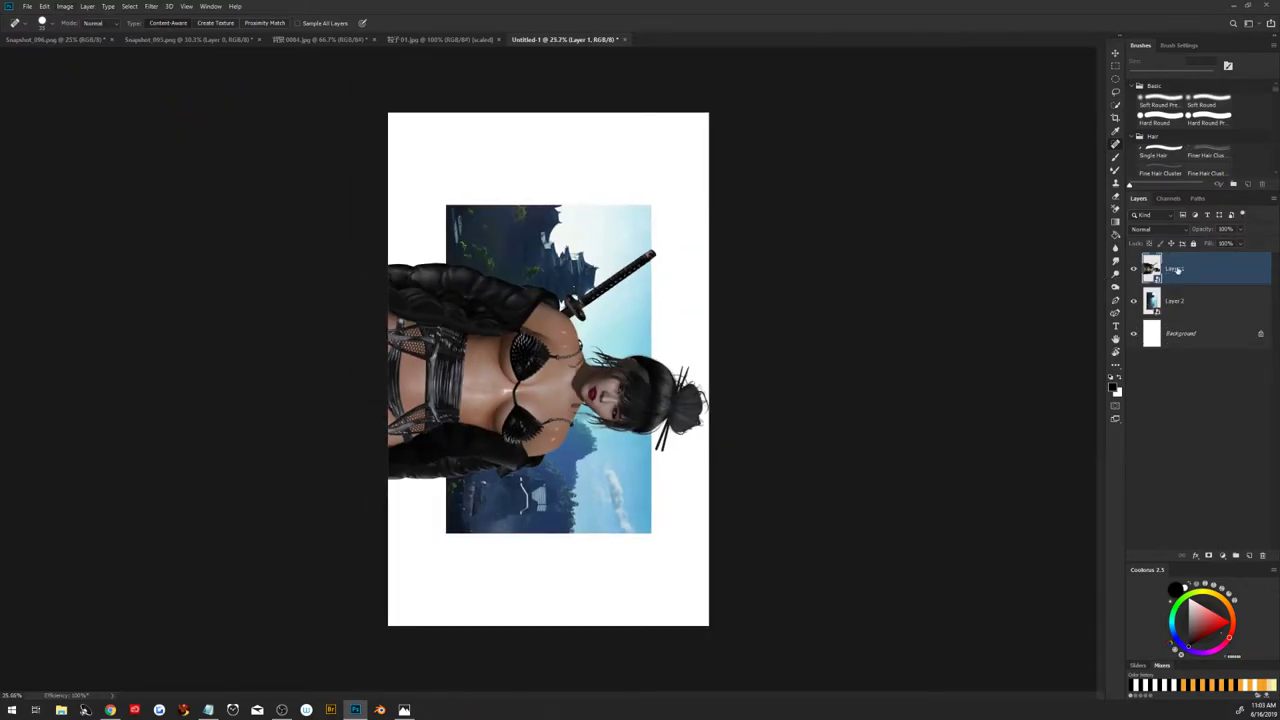
Free-transform the character and the castle landscape so each stands upright again
key(ctrl+t)
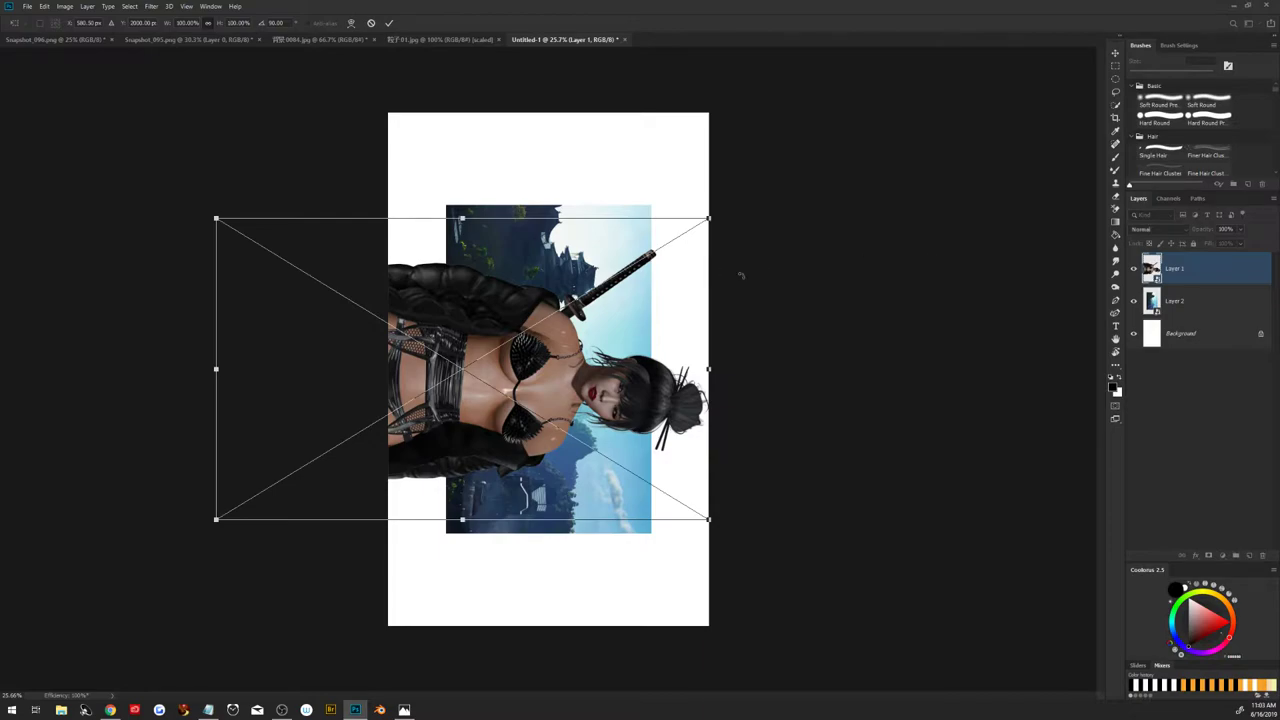
mouse_move(714, 263)
mouse_down()
mouse_move(452, 73)
mouse_move(371, 69)
mouse_up()
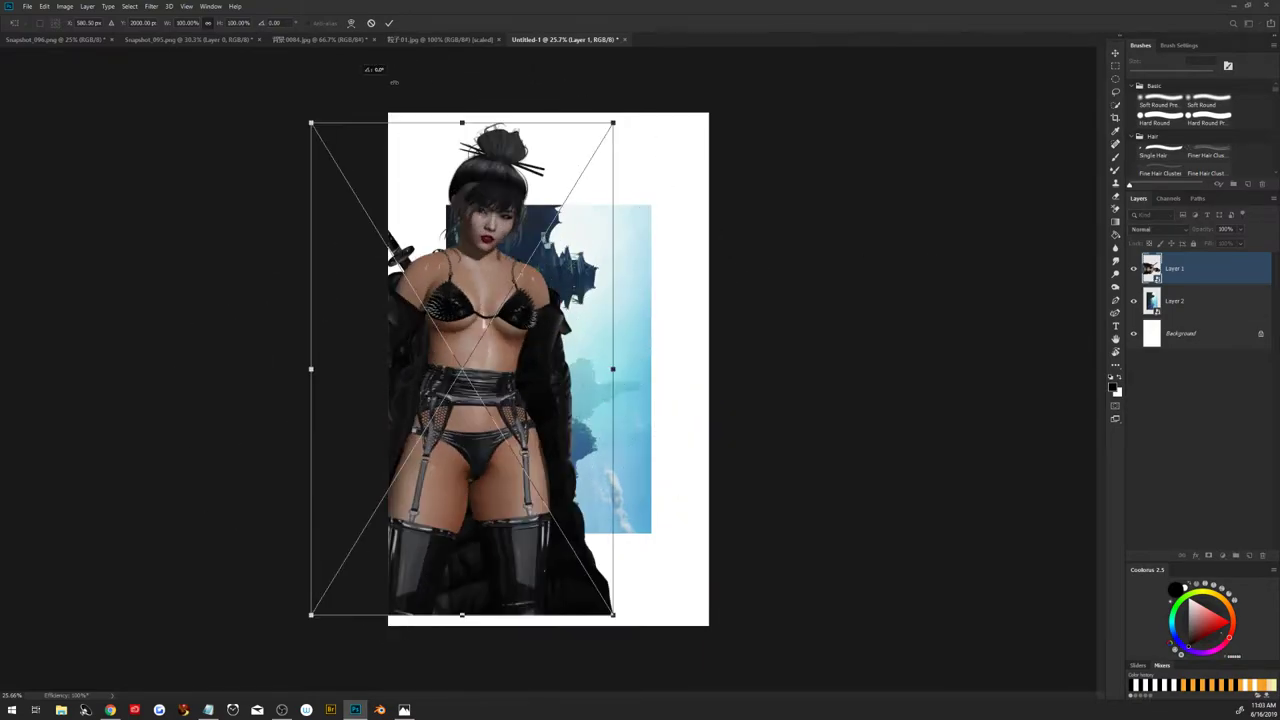
click(389, 23)
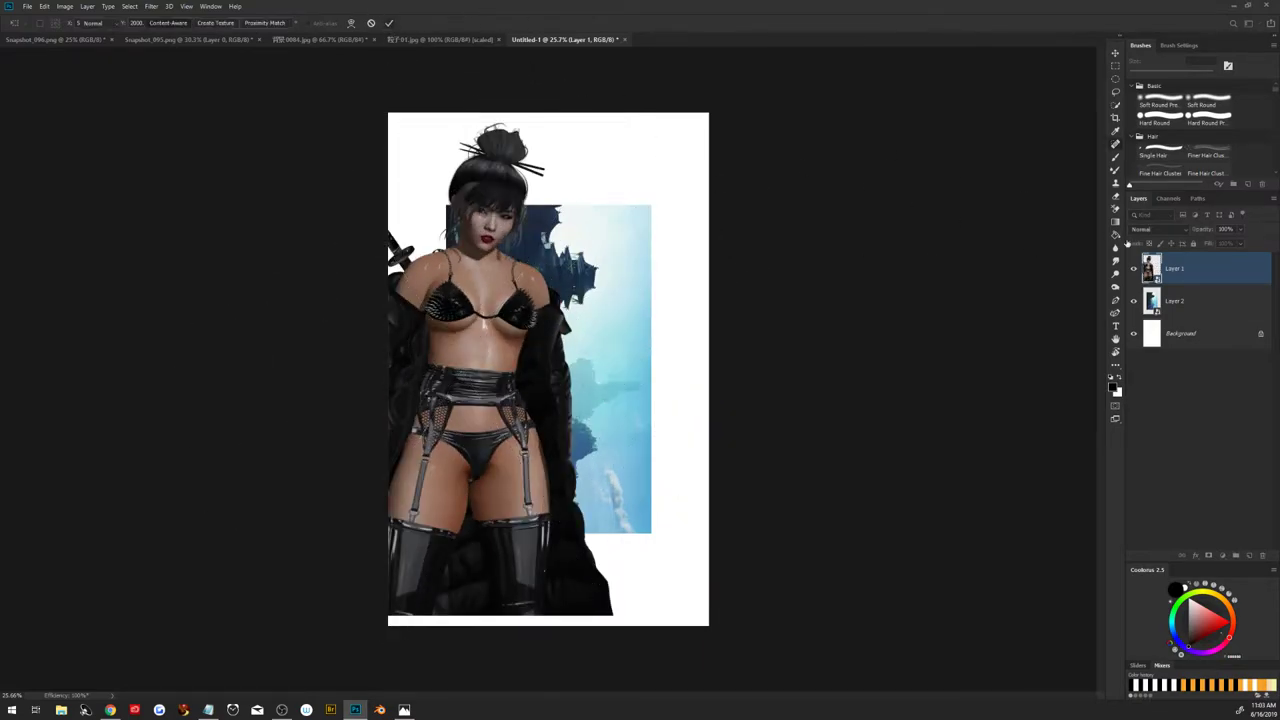
click(1174, 302)
key(ctrl+t)
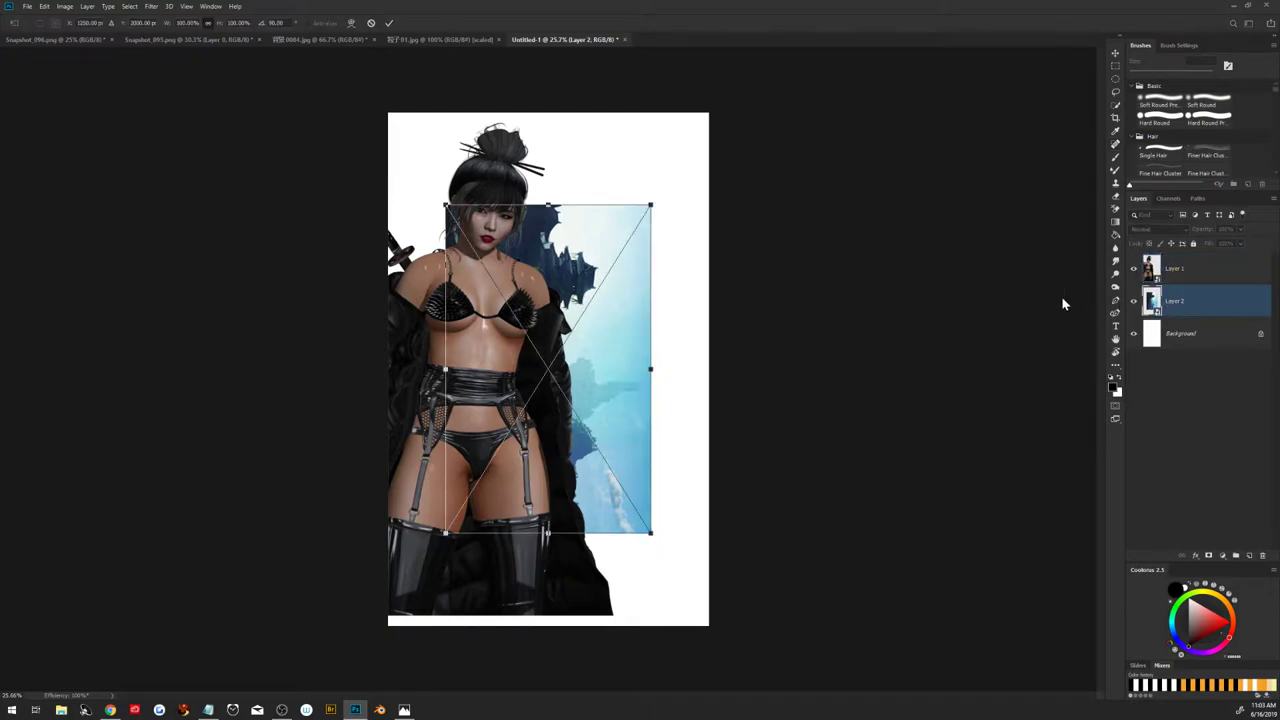
mouse_move(800, 291)
mouse_down()
mouse_move(552, 129)
mouse_move(389, 251)
mouse_up()
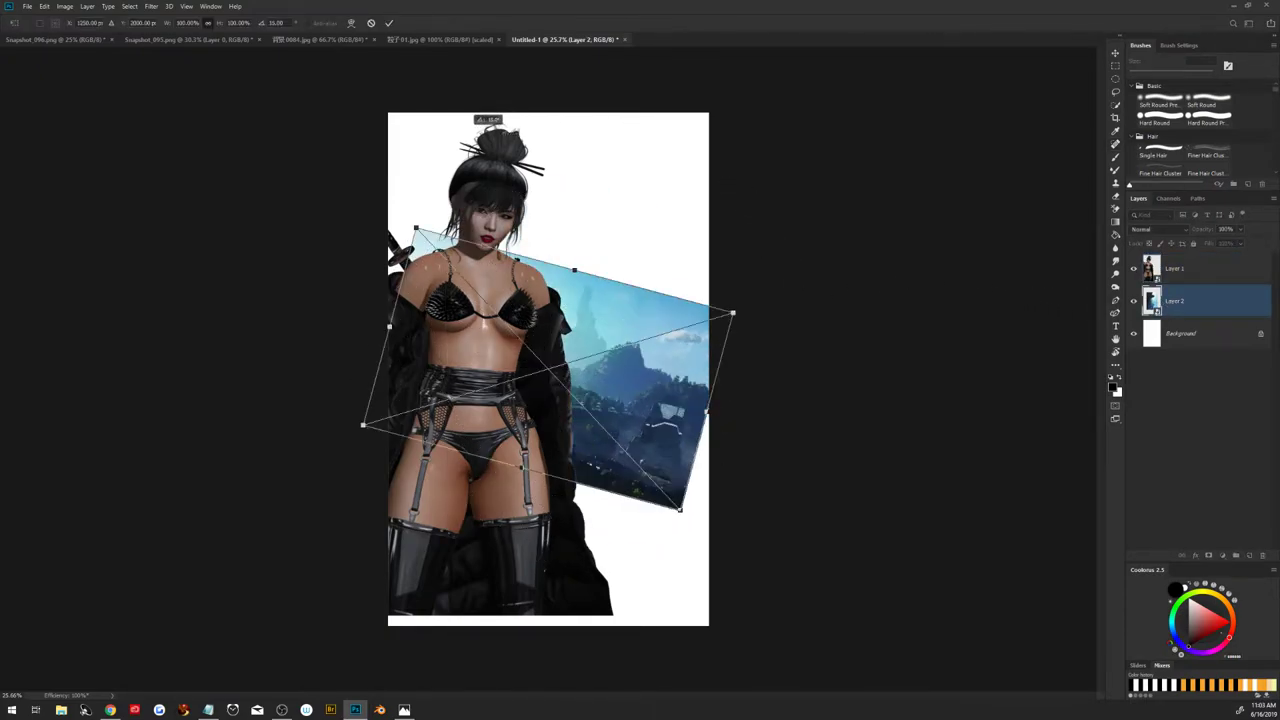
click(389, 23)
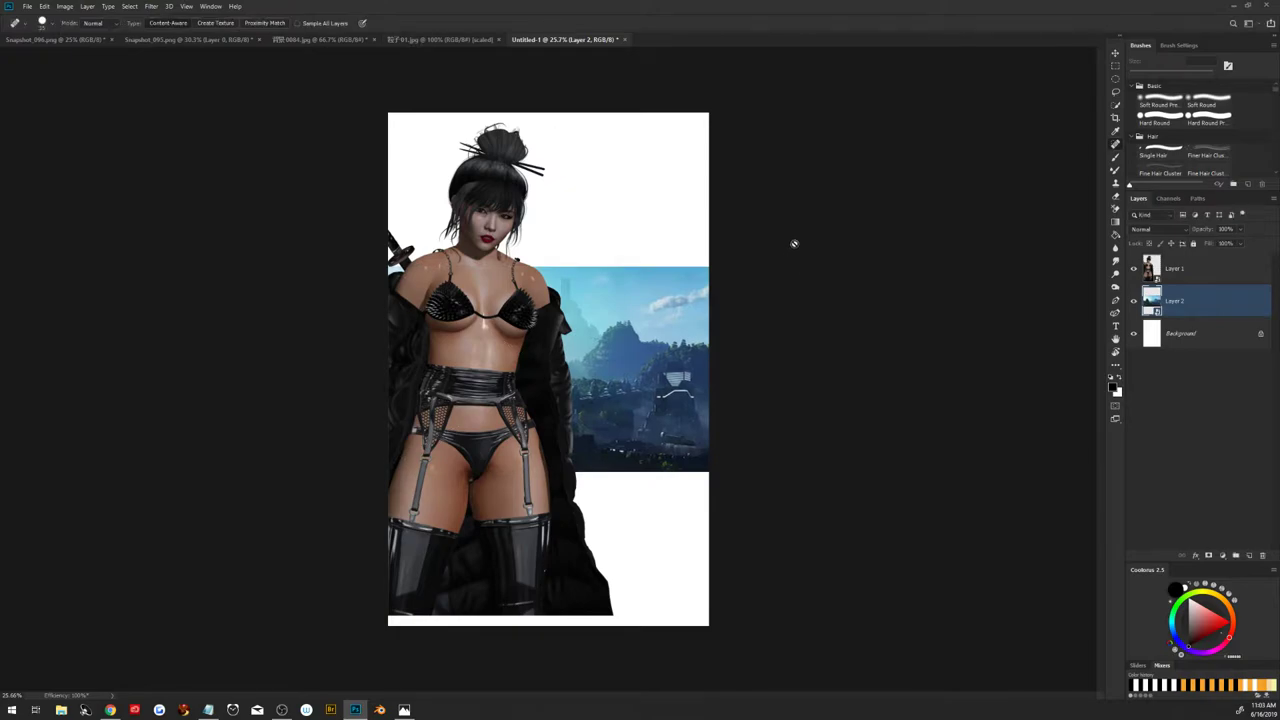
Hide the character and scale the castle landscape up to fill the tall canvas
click(1133, 268)
scroll(504, 335, up, 1)
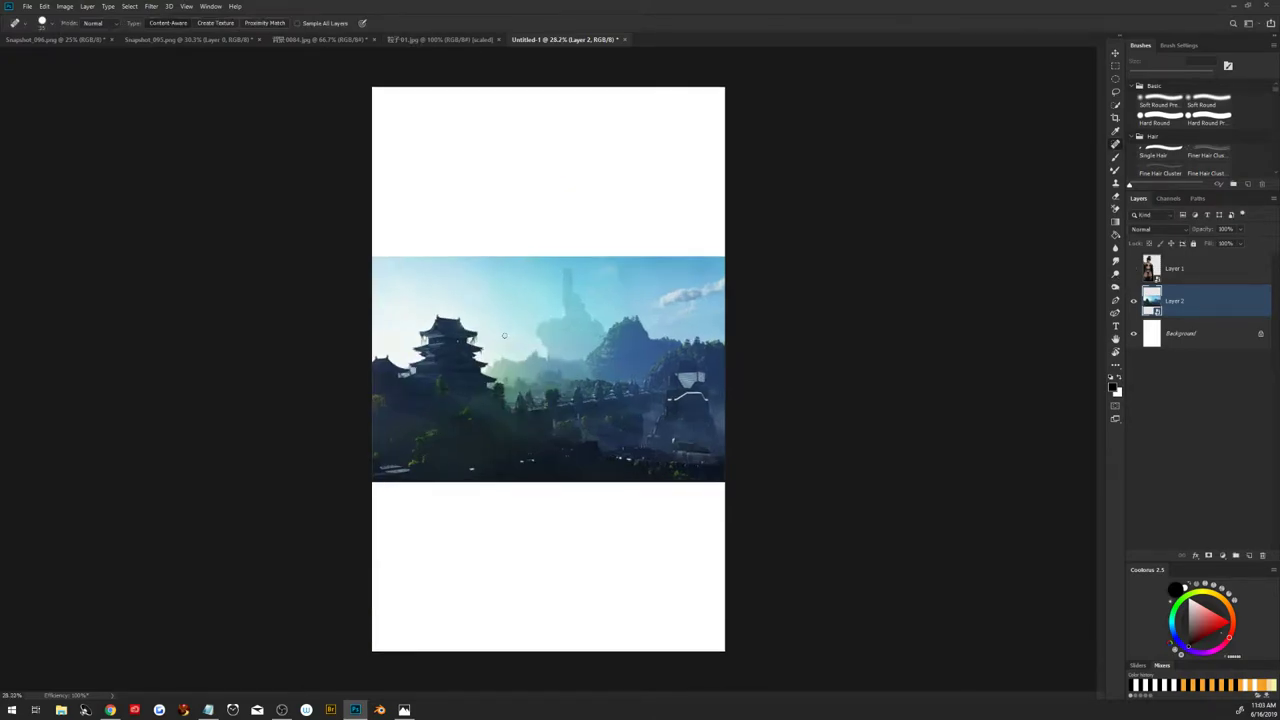
scroll(539, 346, up, 1)
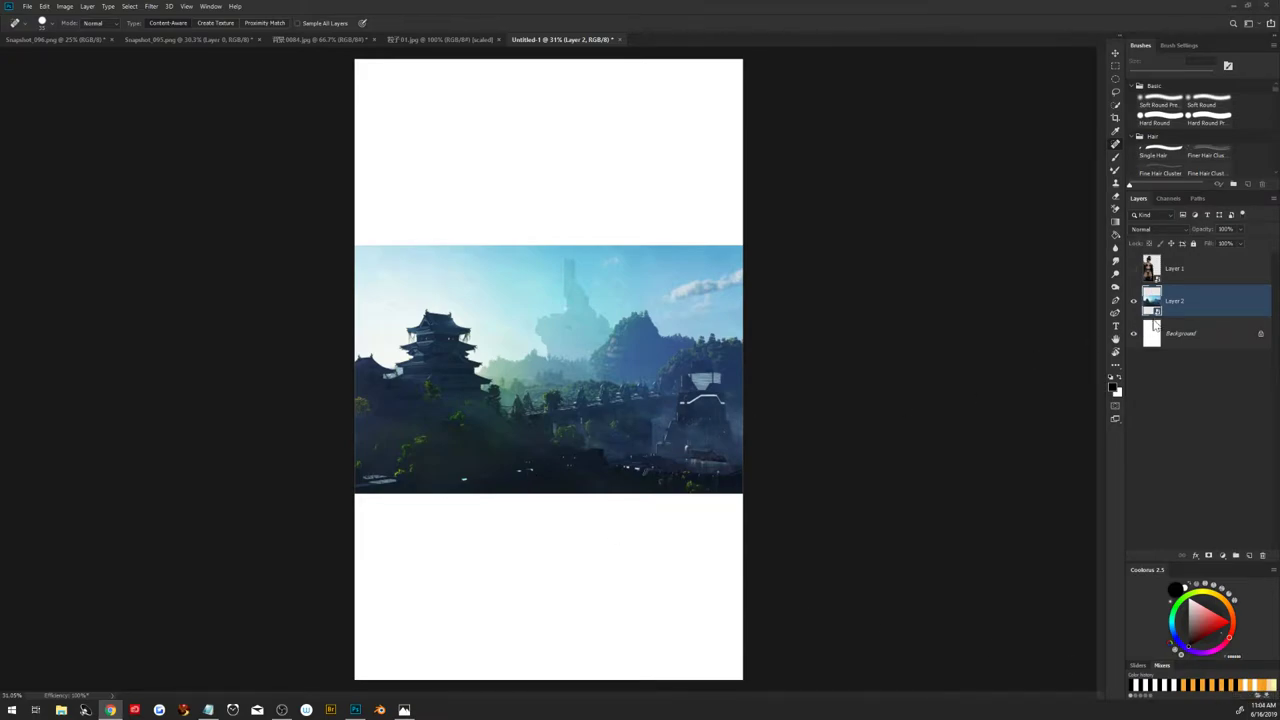
click(1195, 309)
key(ctrl+t)
key(ctrl+minus)
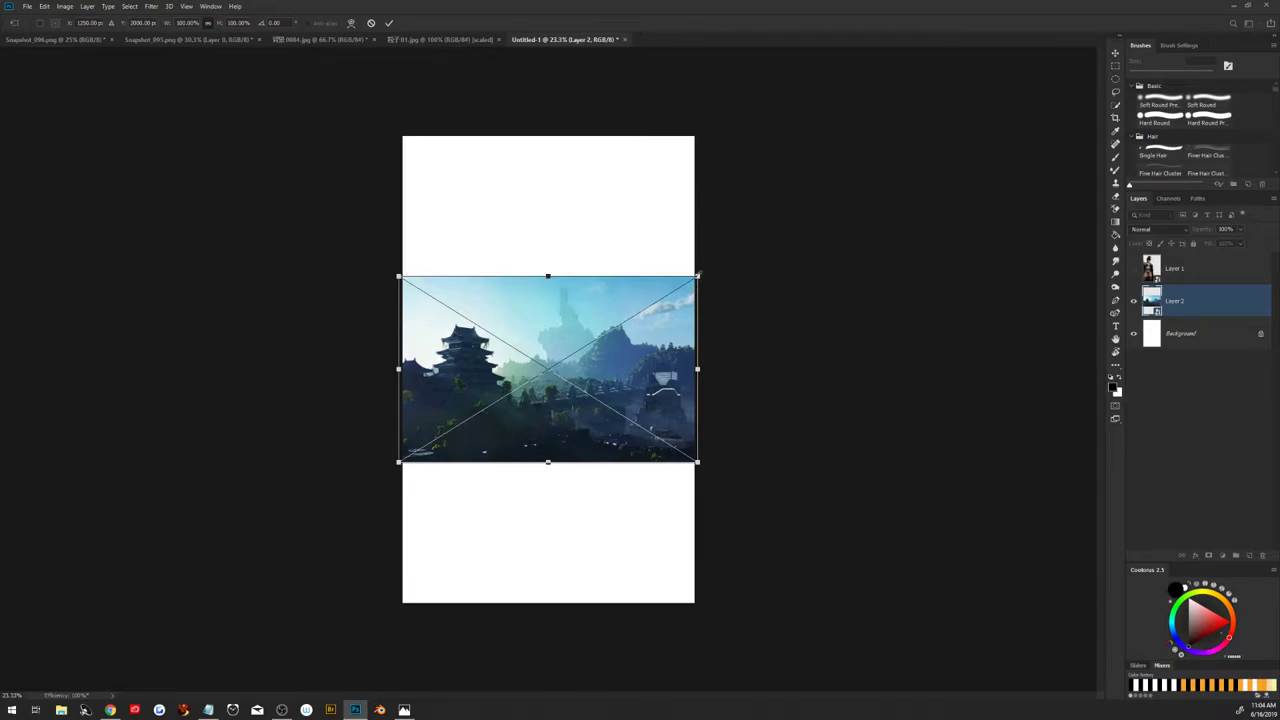
drag(699, 271, 951, 117)
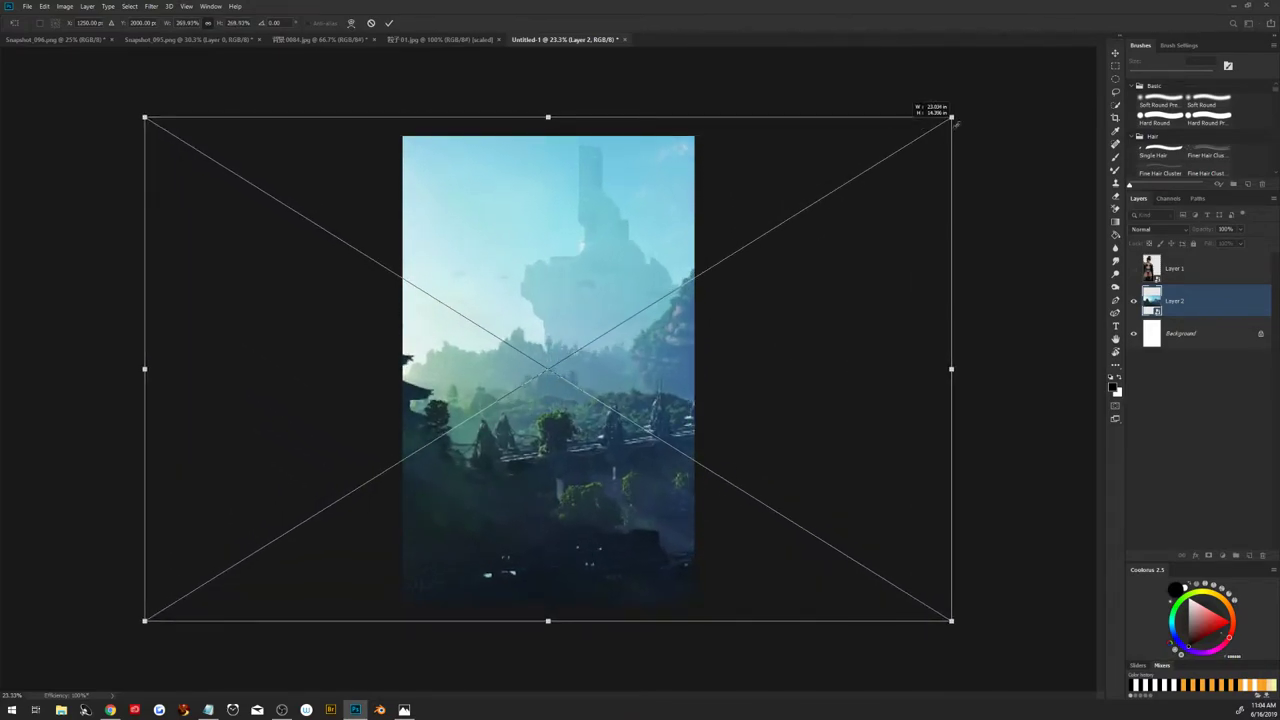
mouse_move(775, 385)
mouse_down()
mouse_move(843, 371)
mouse_move(609, 351)
mouse_move(645, 383)
mouse_move(805, 390)
mouse_move(822, 353)
mouse_move(824, 378)
mouse_up()
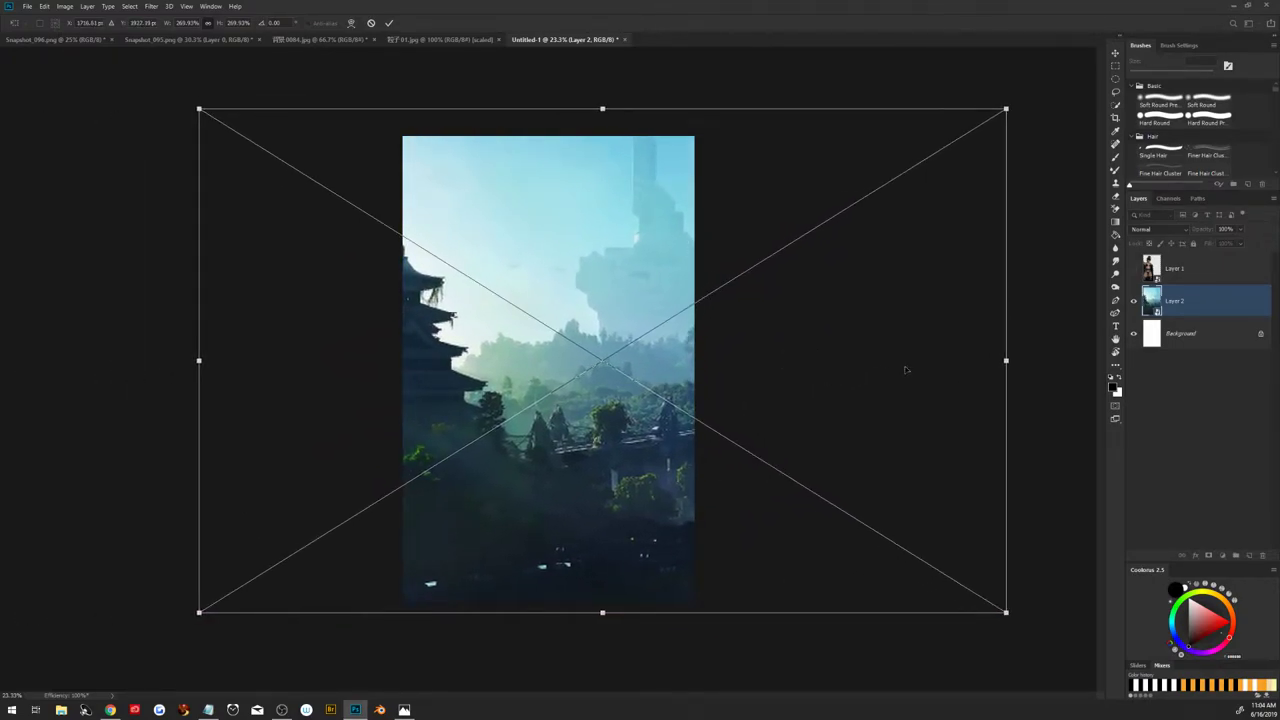
click(389, 22)
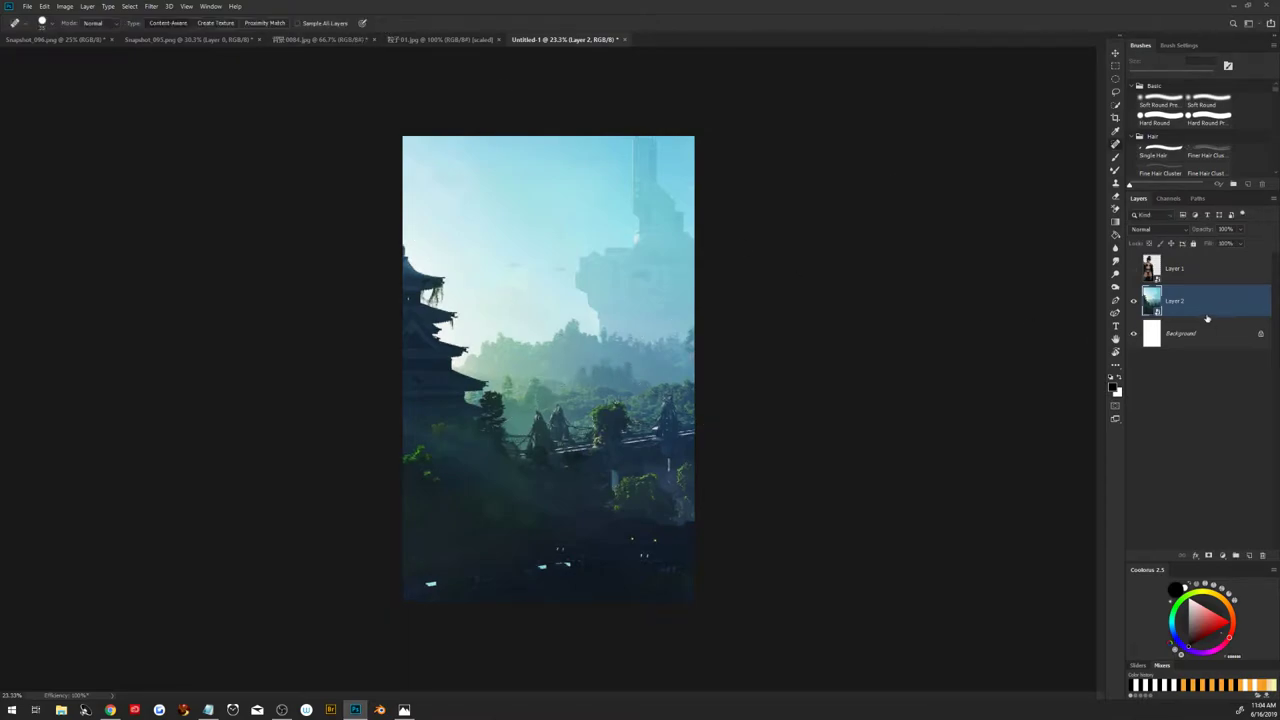
Duplicate the landscape as Layer 2 copy, then rescale and shift the copy
drag(1175, 300, 1246, 553)
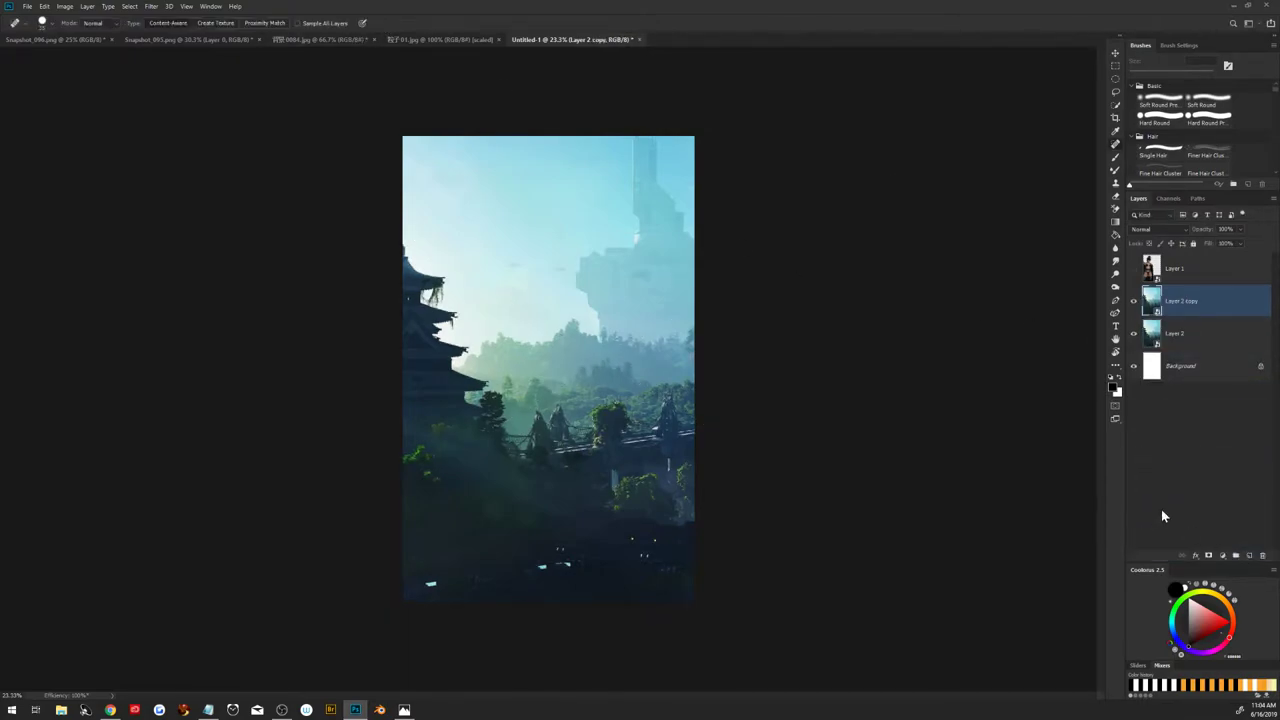
key(ctrl+t)
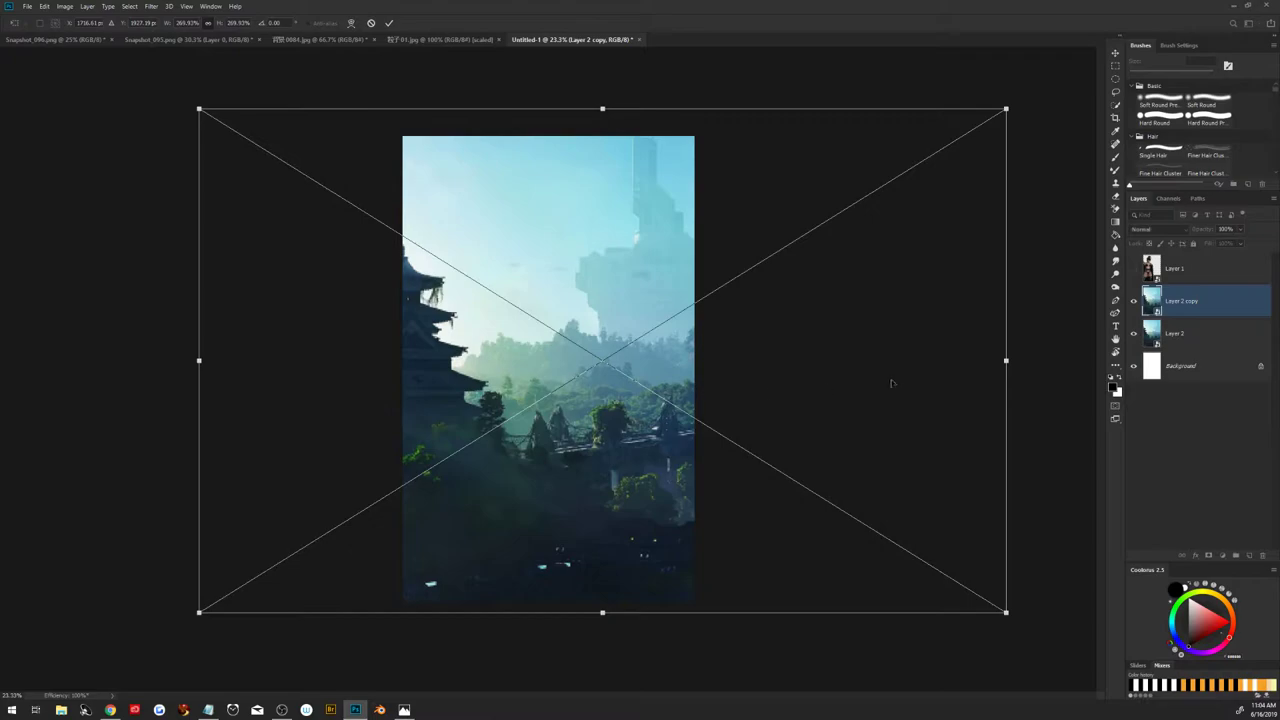
drag(1006, 361, 800, 370)
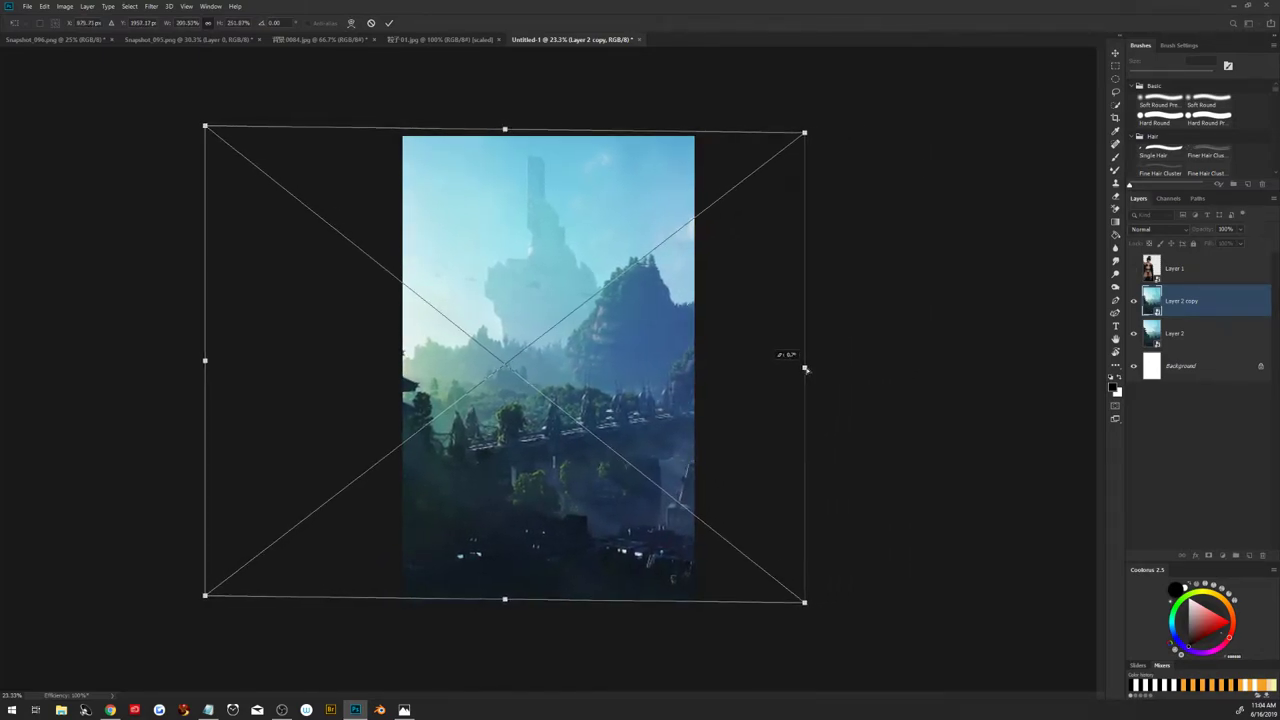
drag(615, 369, 692, 370)
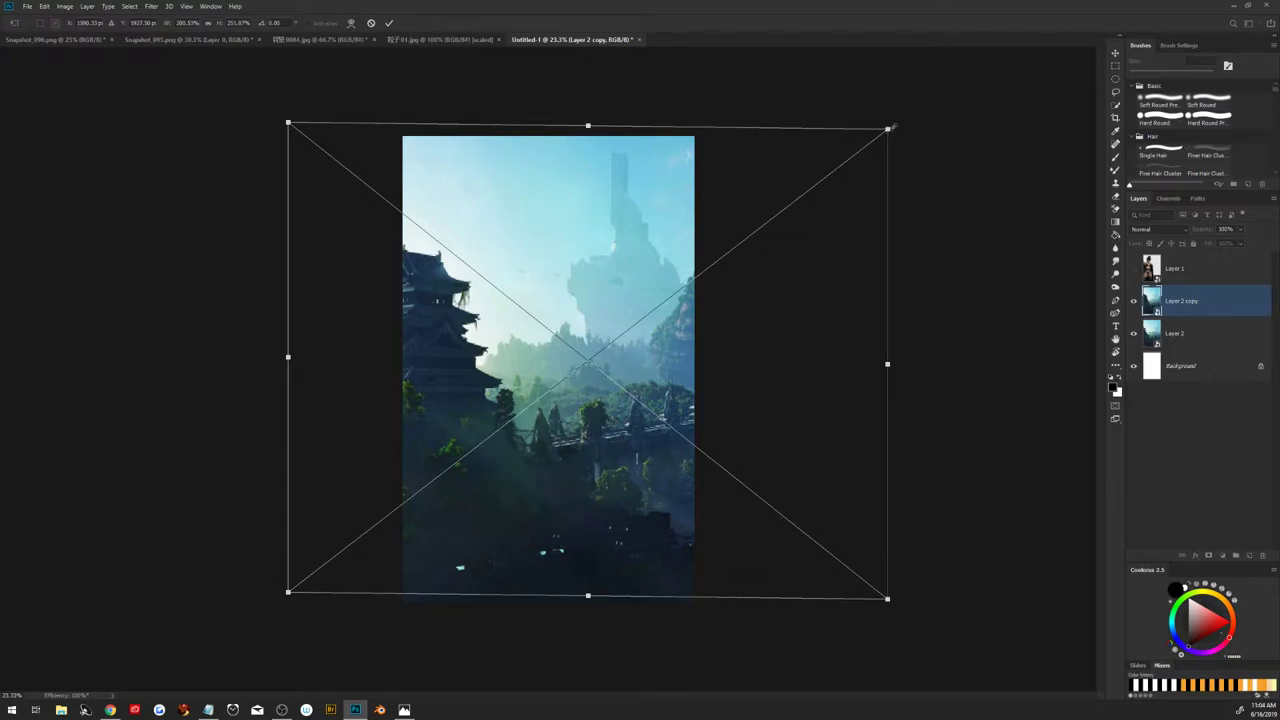
drag(893, 127, 914, 97)
mouse_move(780, 277)
mouse_down()
mouse_move(766, 263)
mouse_move(785, 288)
mouse_up()
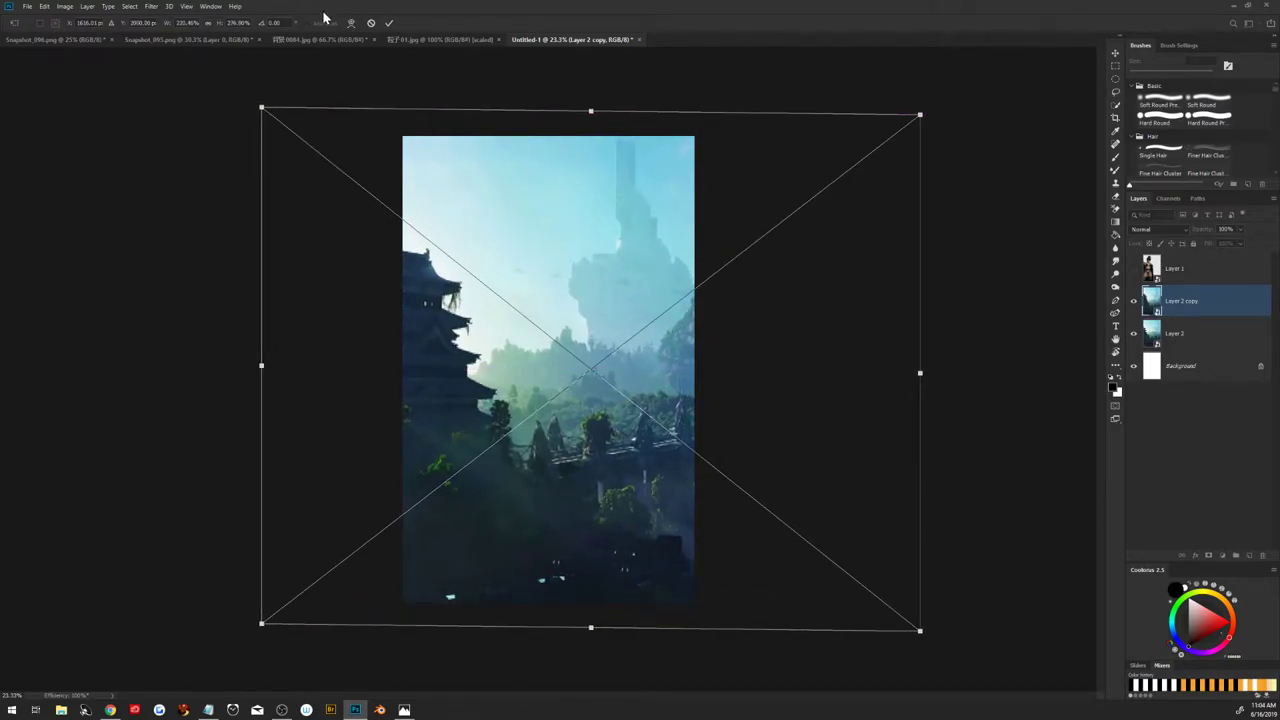
click(389, 22)
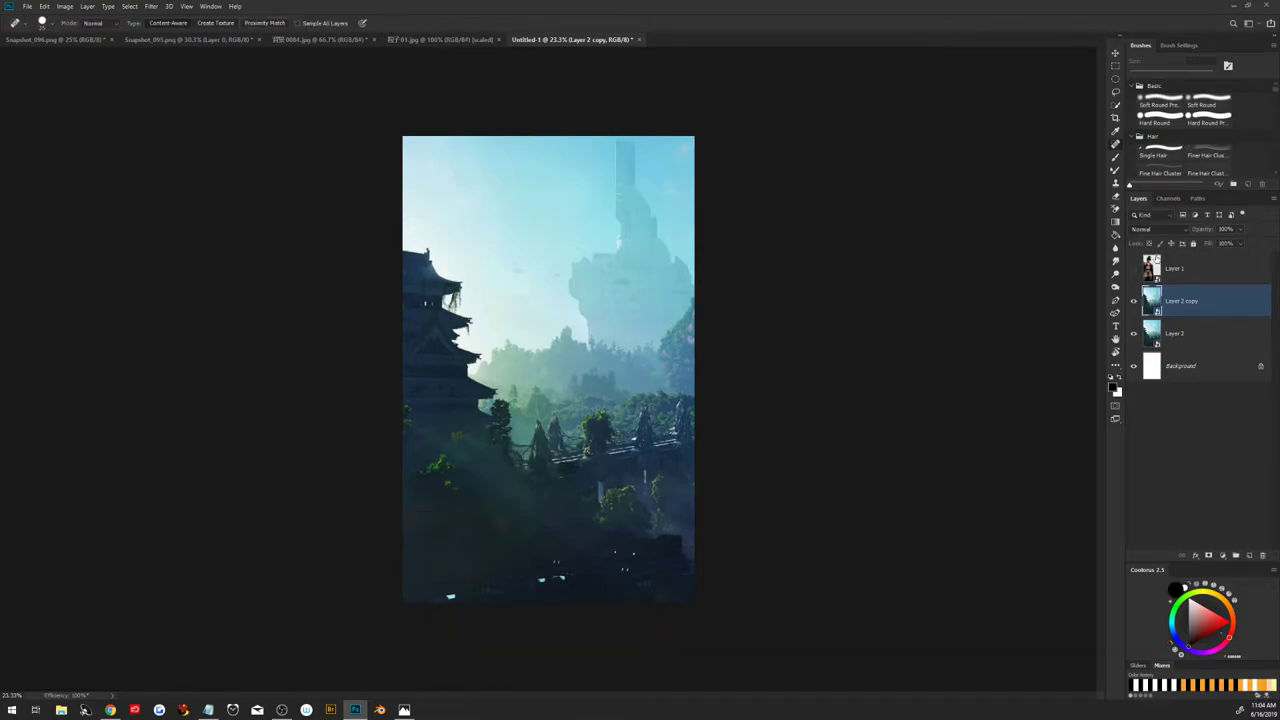
Show the character layer, enlarge it to about 122% and centre it over the landscape
click(1134, 269)
click(1175, 268)
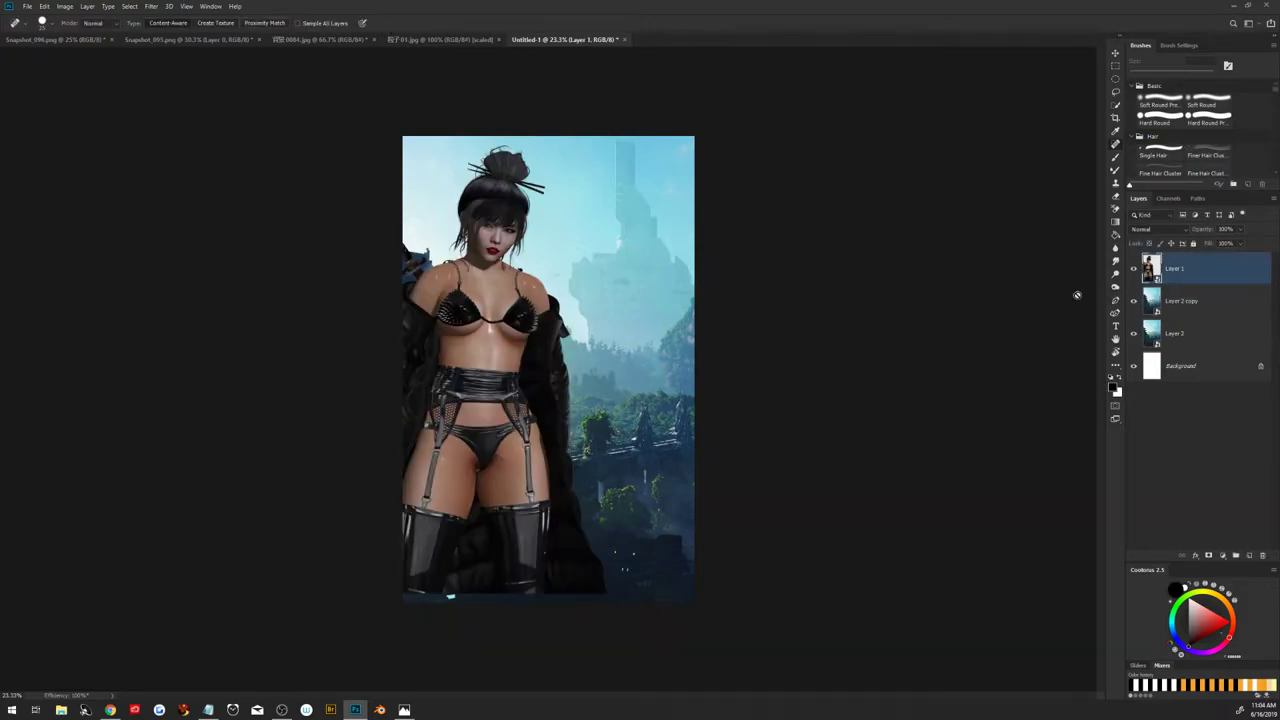
key(ctrl+t)
drag(536, 367, 617, 392)
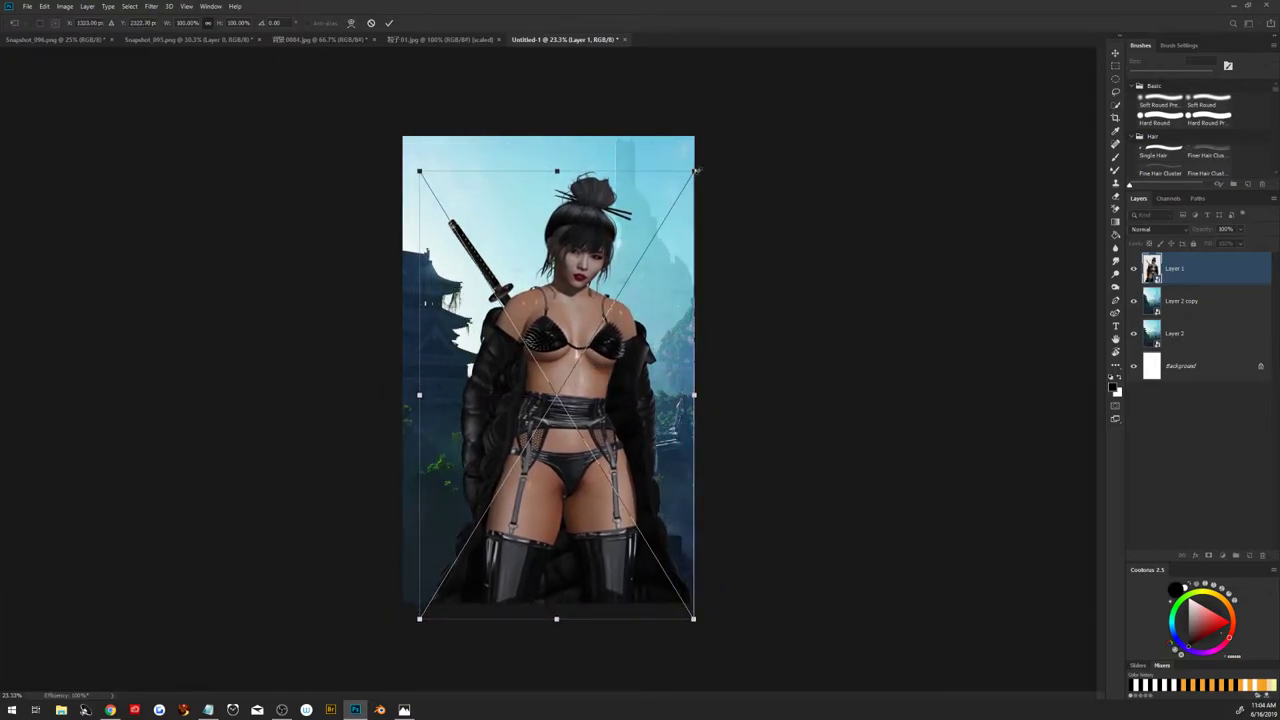
drag(700, 166, 757, 135)
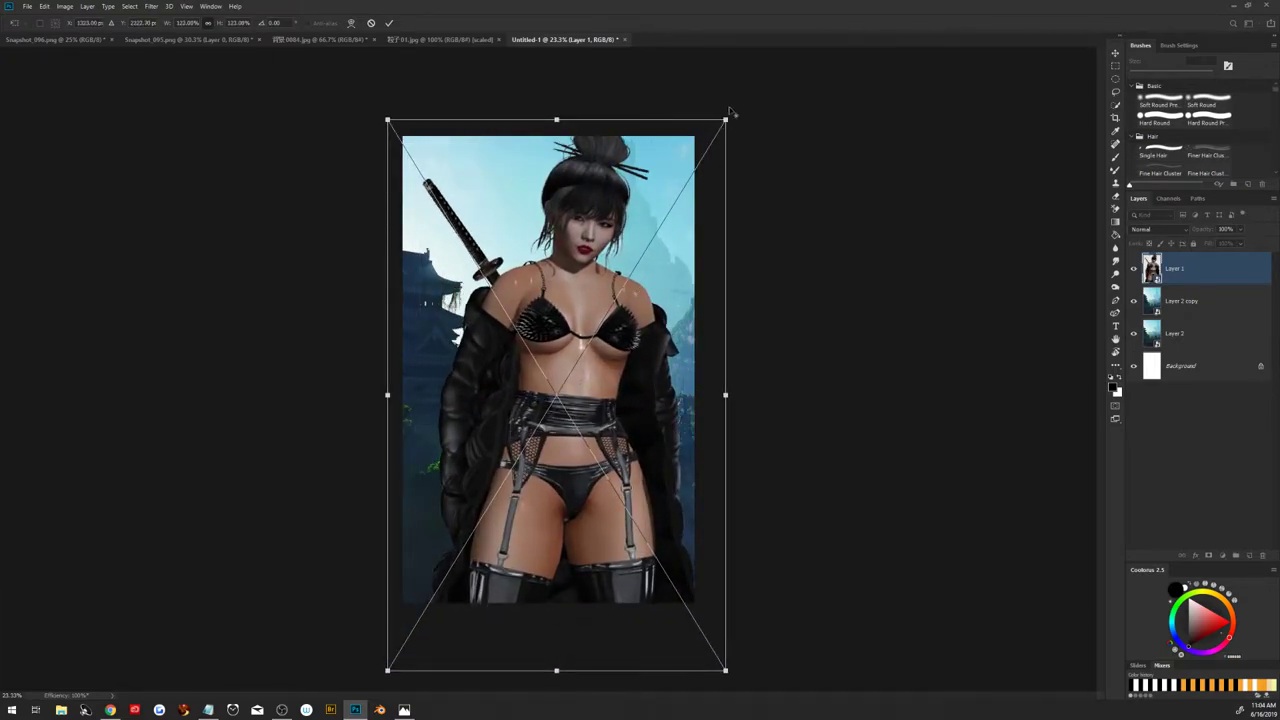
drag(726, 119, 718, 116)
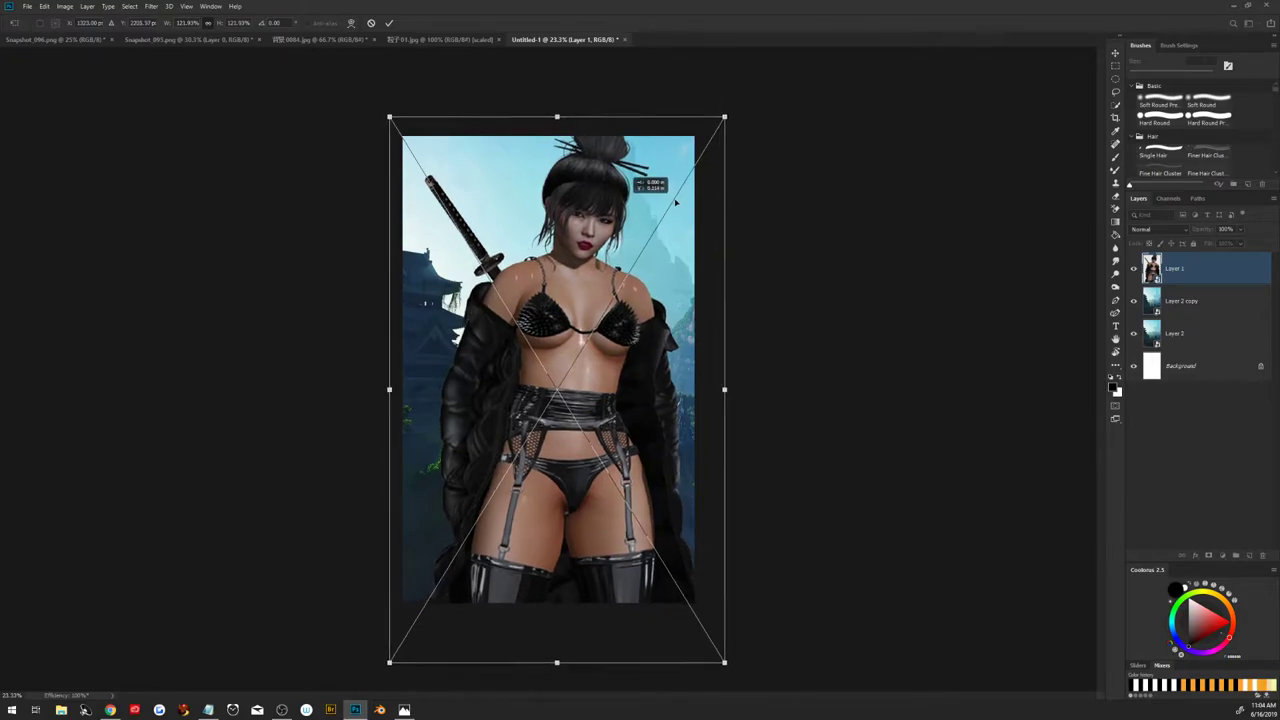
drag(660, 190, 677, 223)
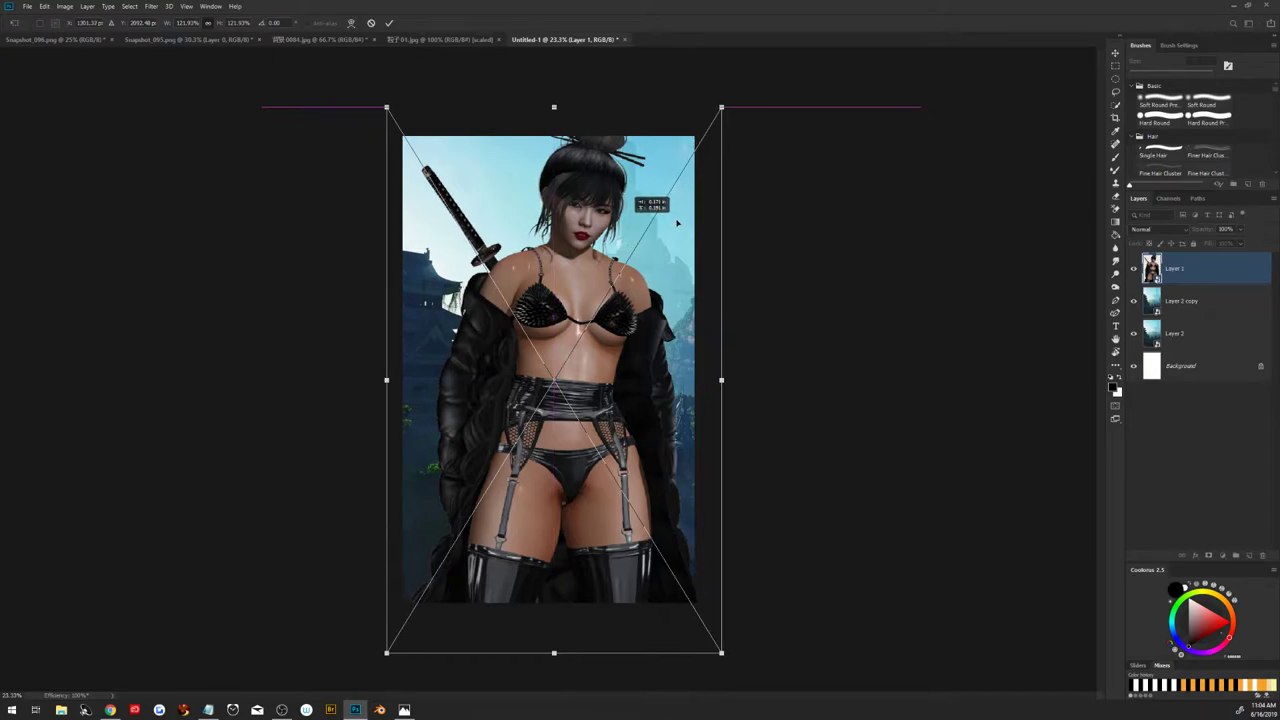
click(389, 22)
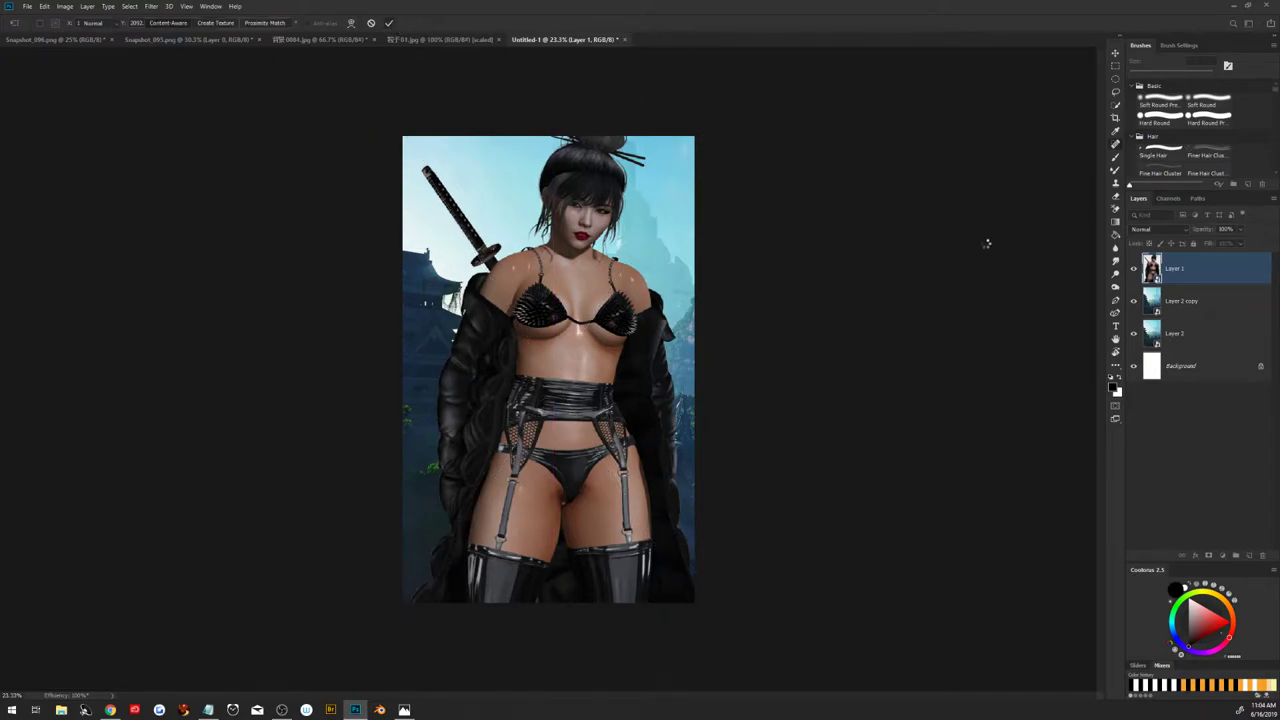
ctrl+click(1203, 308)
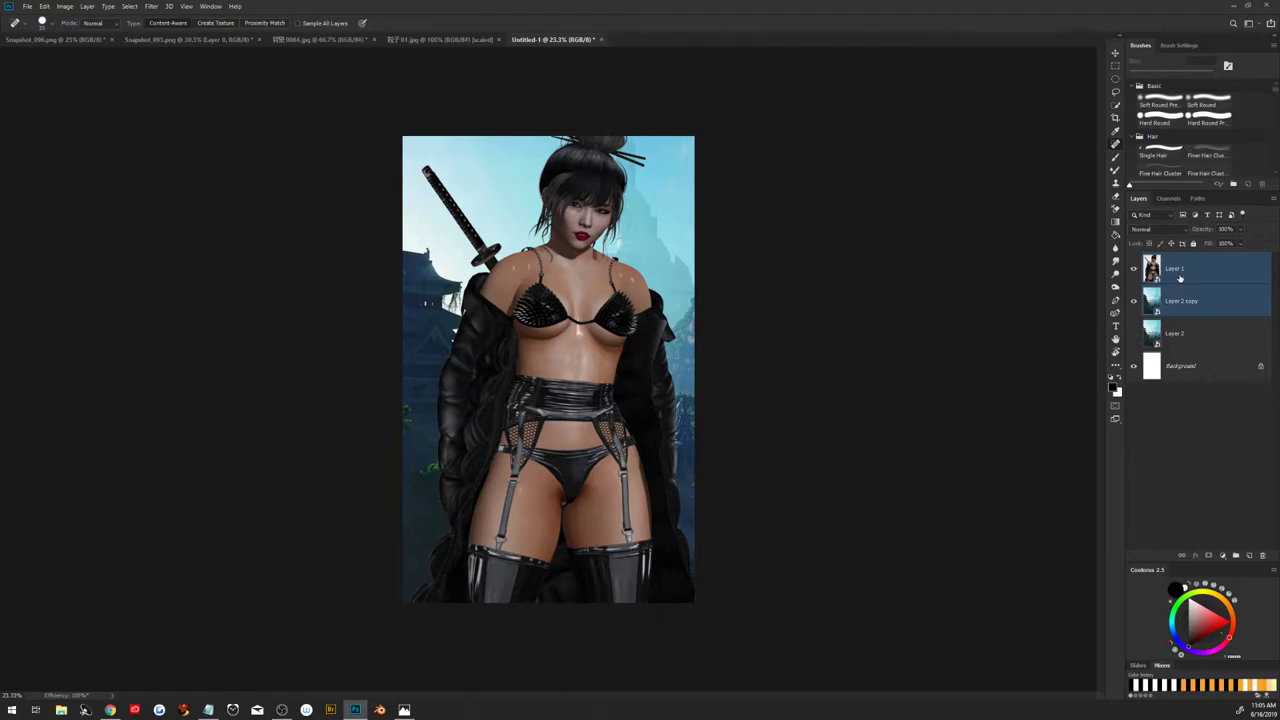
Tilt the character and landscape copy together about 5° counter-clockwise
key(ctrl+t)
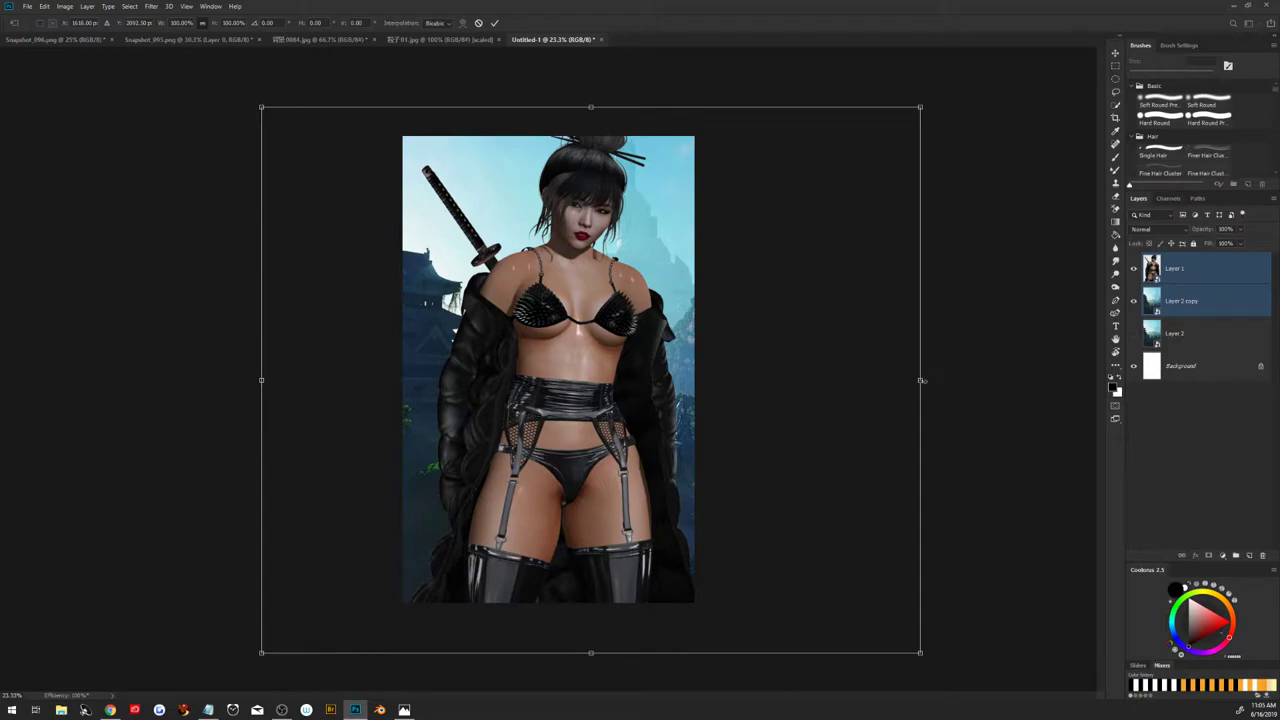
drag(929, 366, 905, 336)
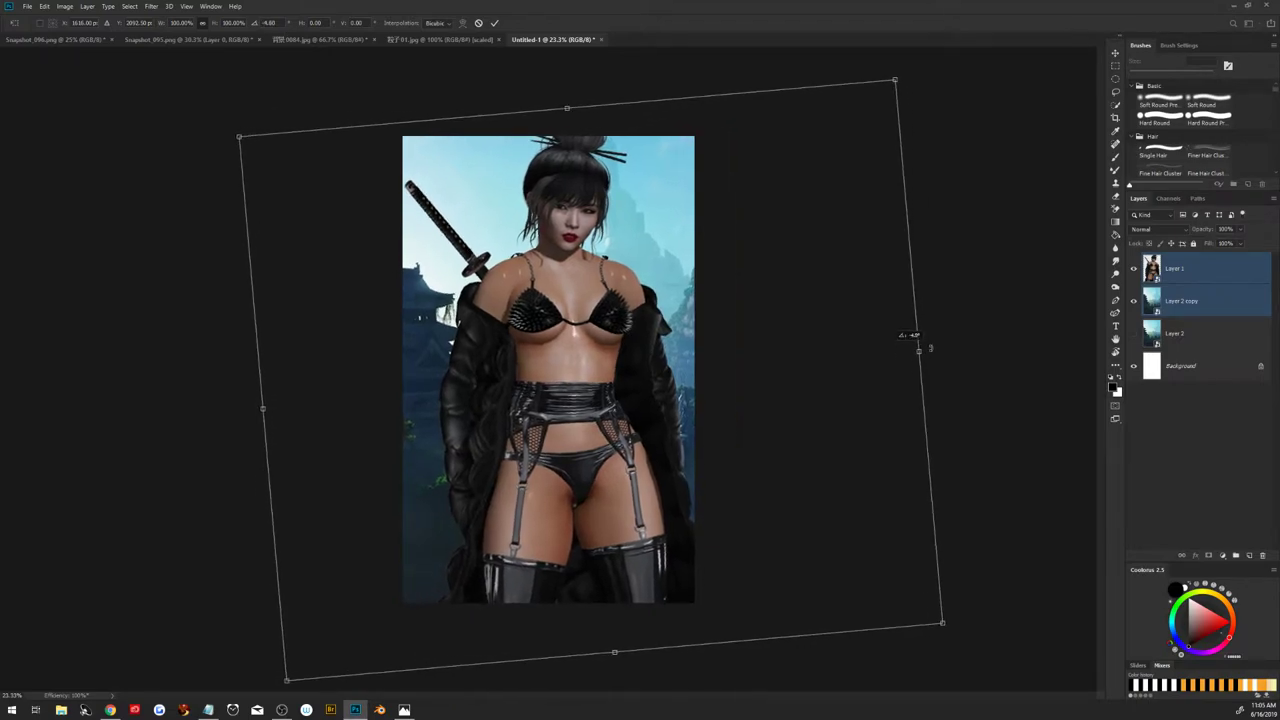
drag(845, 389, 842, 387)
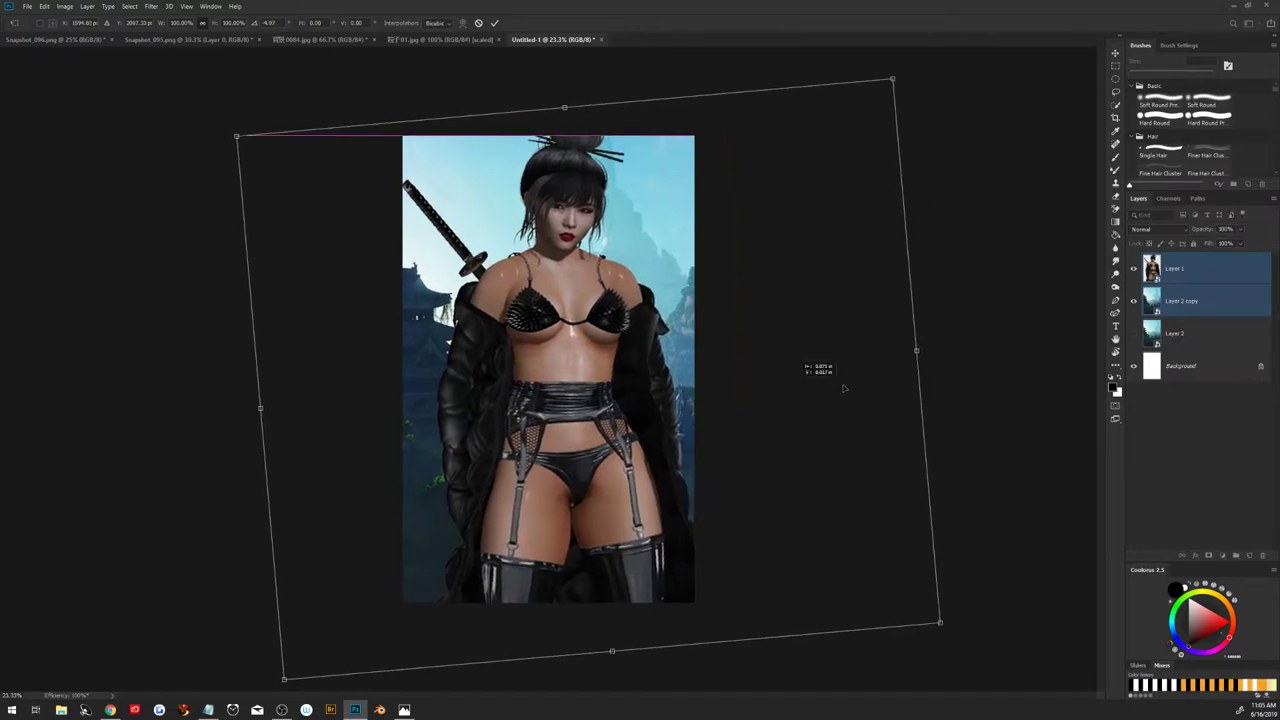
click(494, 22)
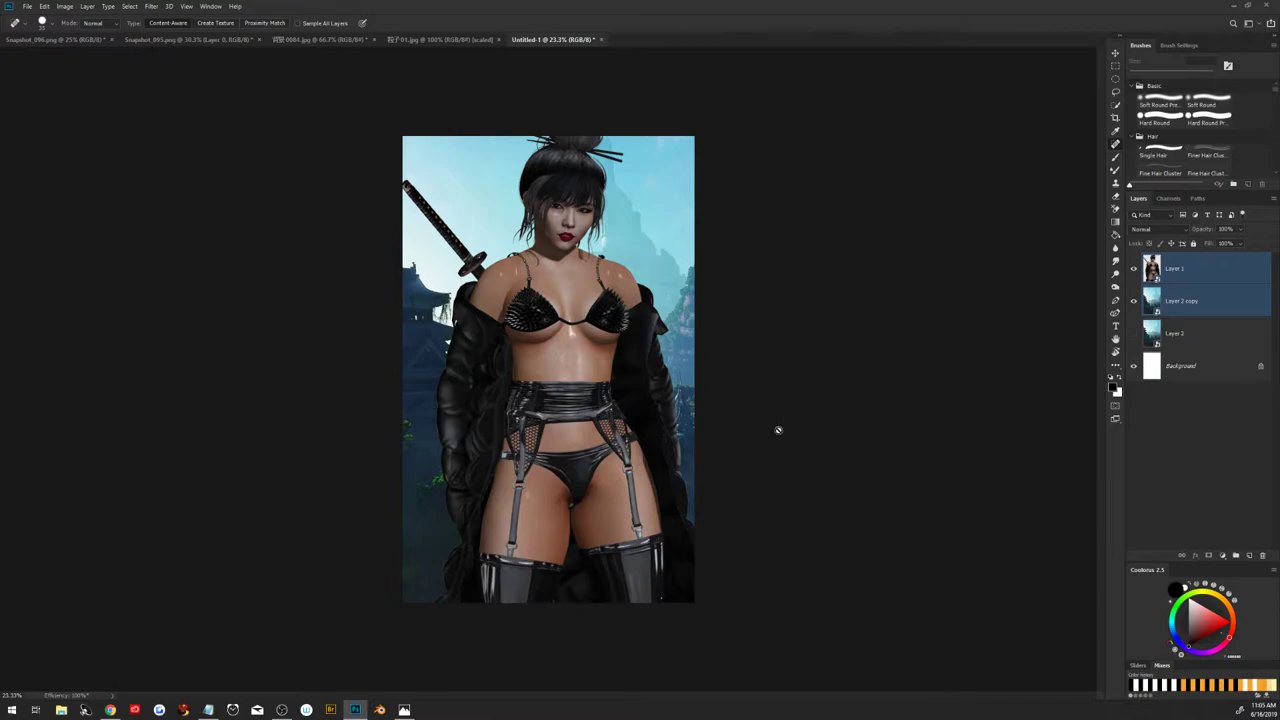
Flip Layer 2 copy horizontally, then rotate, move left and narrow it behind the character
click(1222, 312)
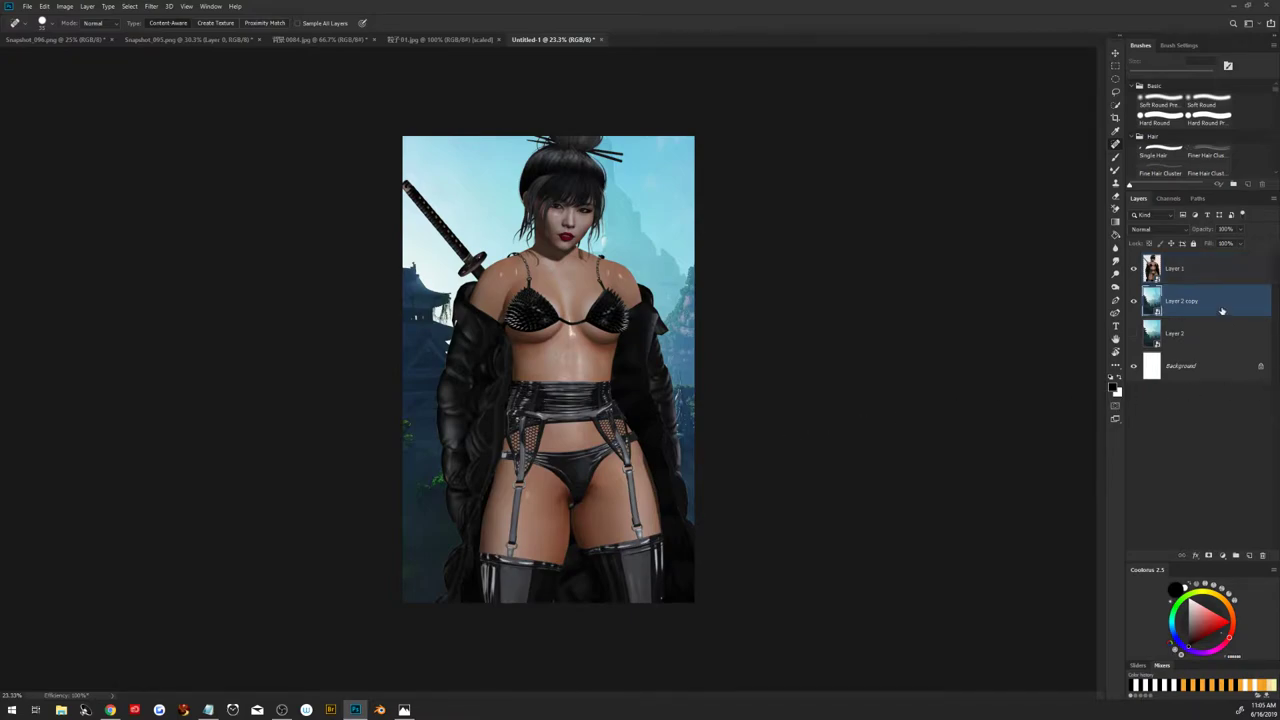
key(ctrl+t)
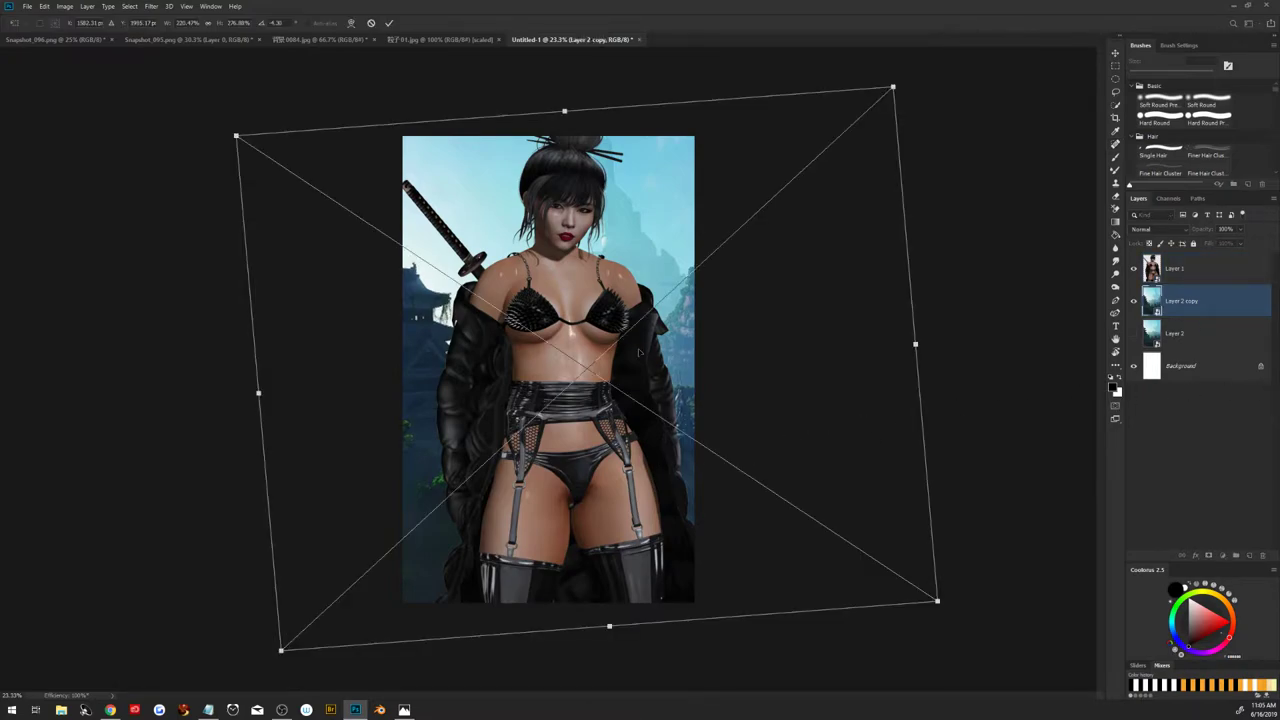
right_click(639, 352)
click(652, 462)
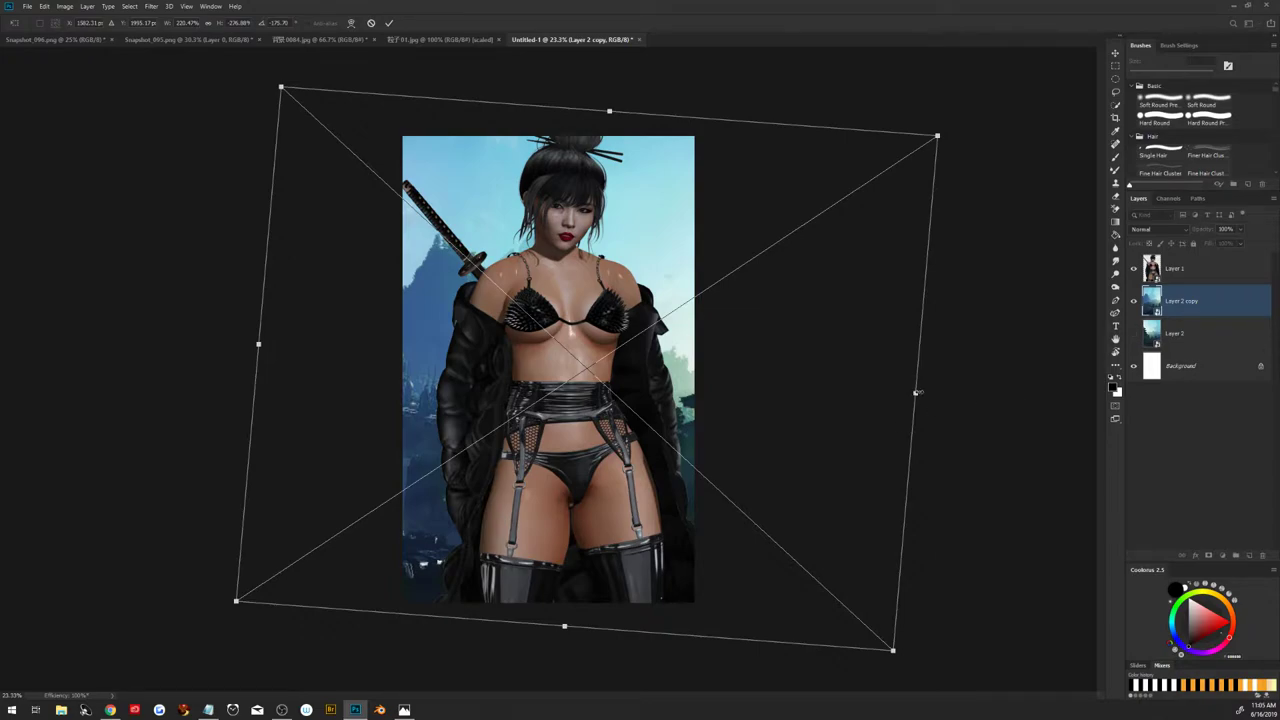
drag(924, 395, 894, 314)
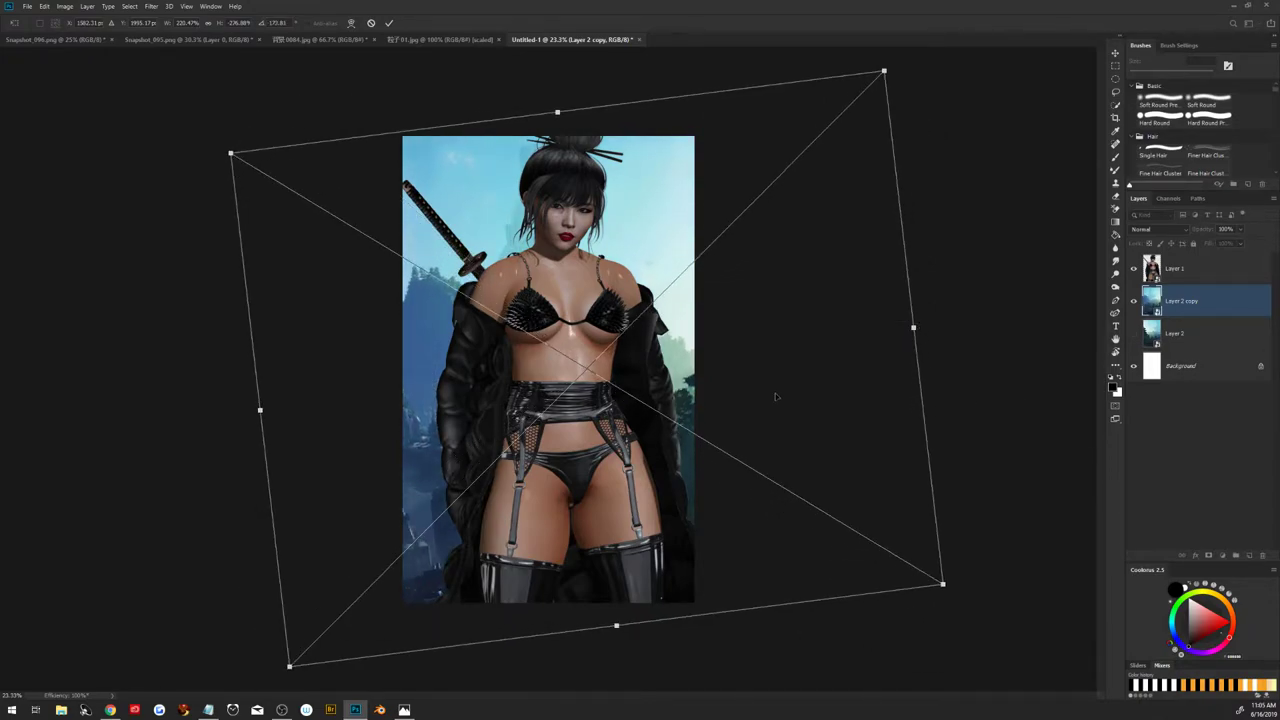
drag(771, 394, 728, 402)
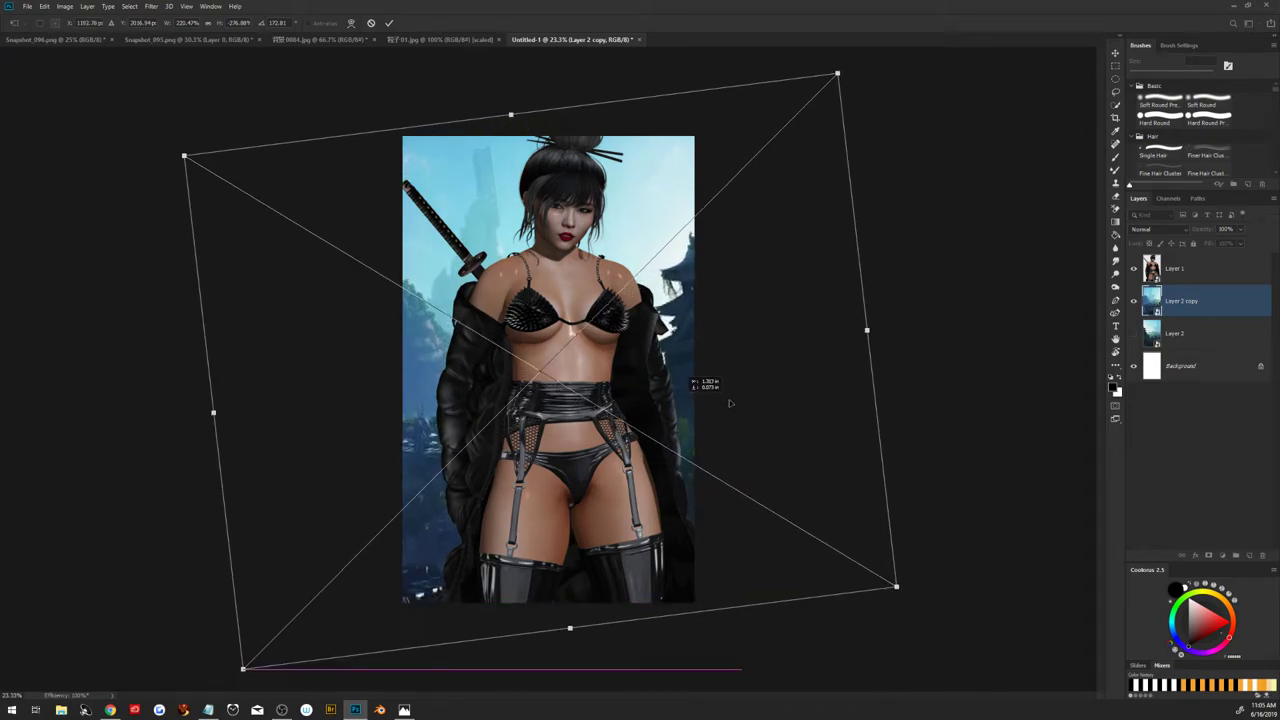
mouse_move(872, 410)
mouse_down()
mouse_move(857, 418)
mouse_move(898, 424)
mouse_move(894, 437)
mouse_up()
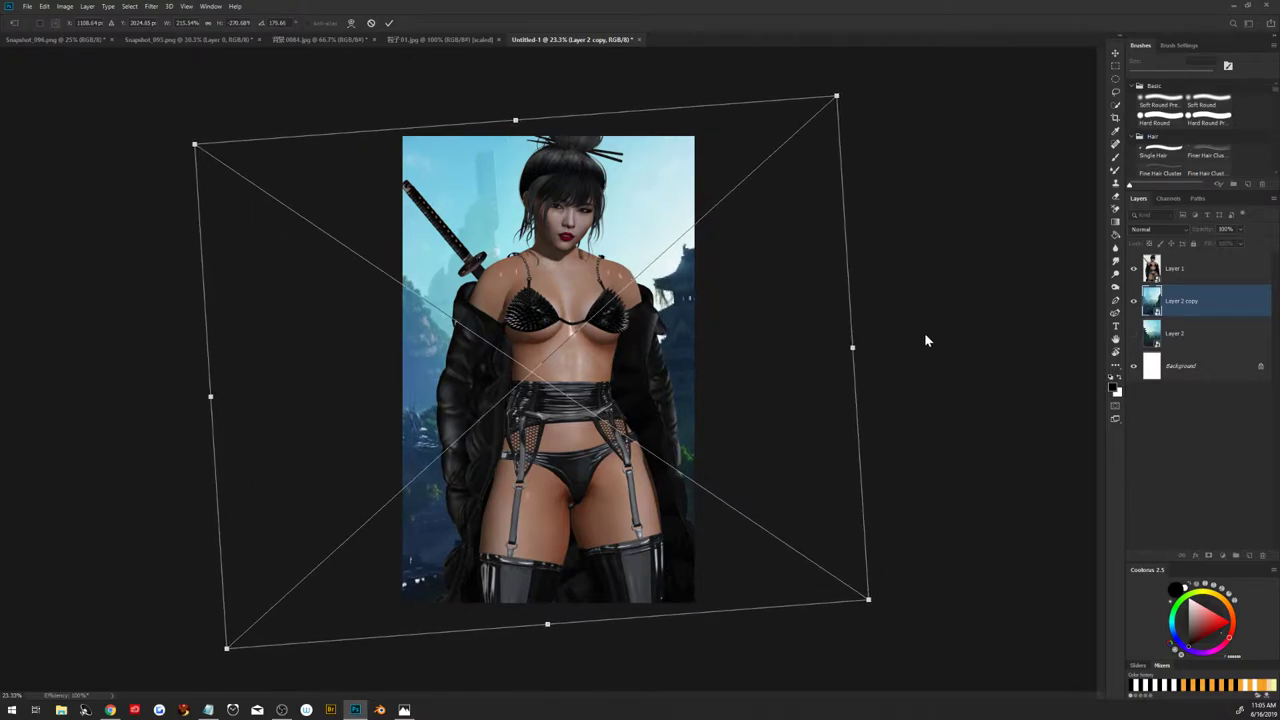
key(Return)
key(j)
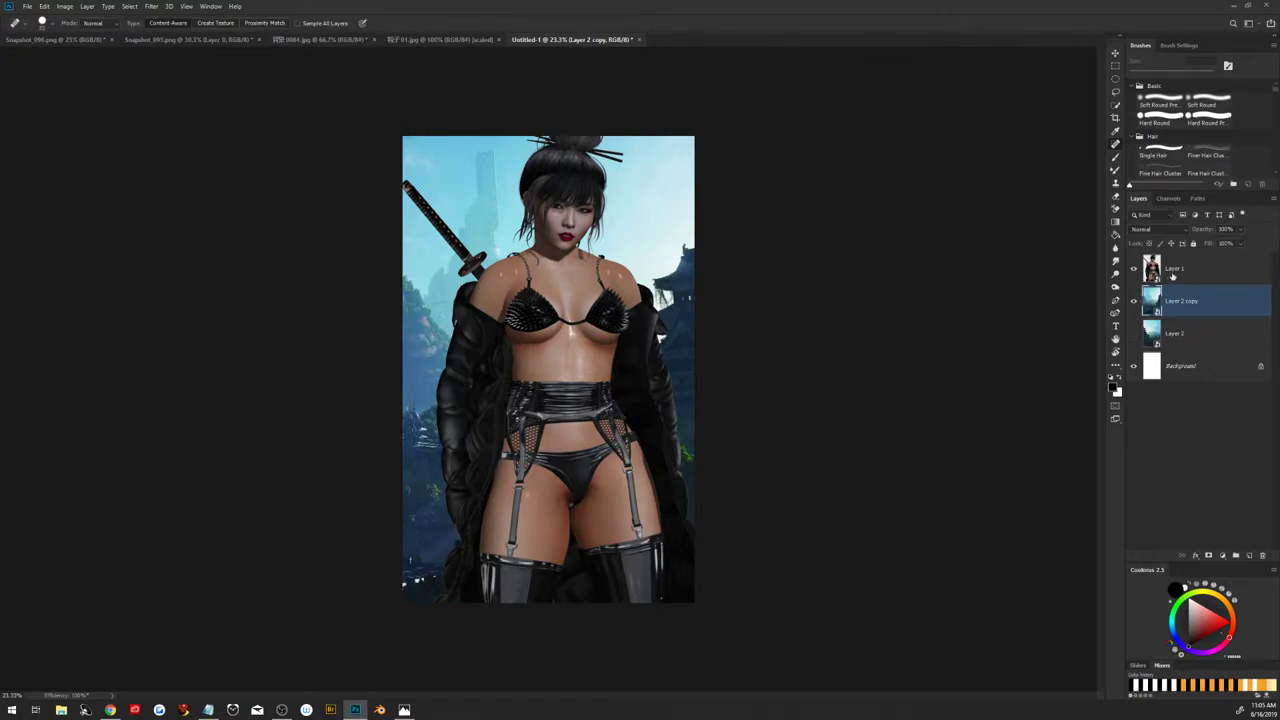
Slightly resize and reposition the character layer with Free Transform and commit it
click(1192, 273)
key(ctrl+t)
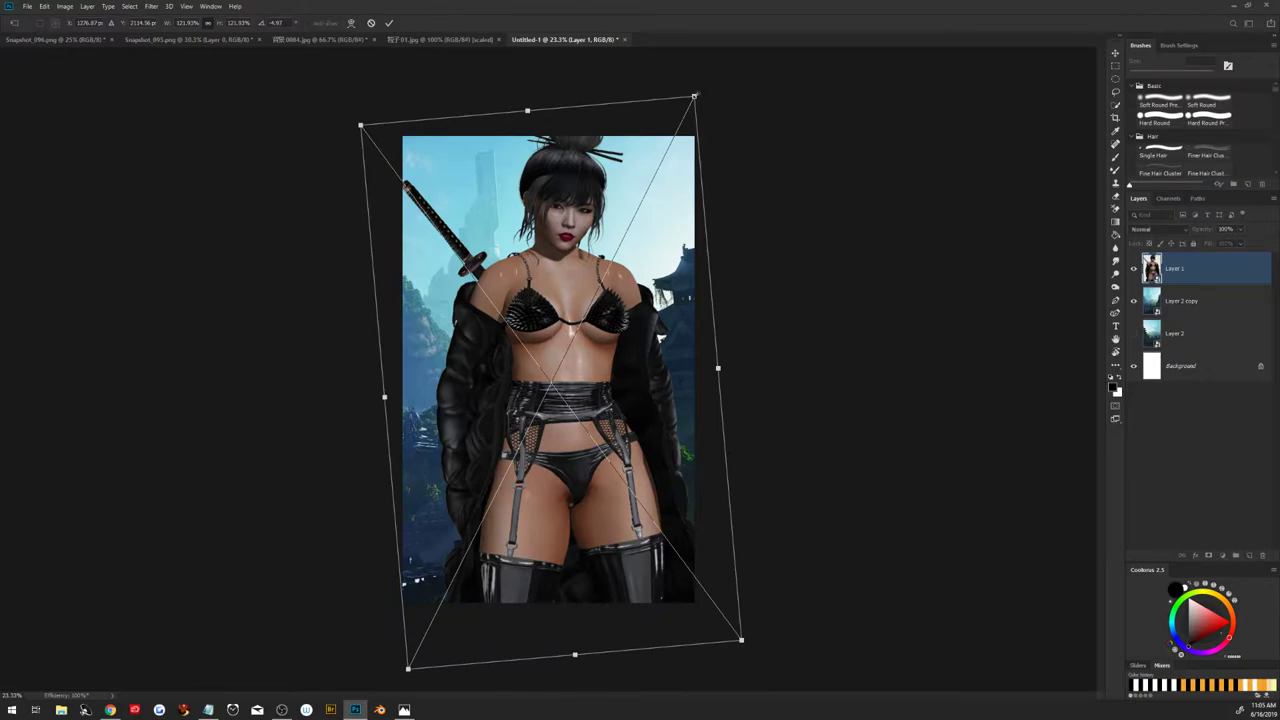
drag(694, 97, 690, 103)
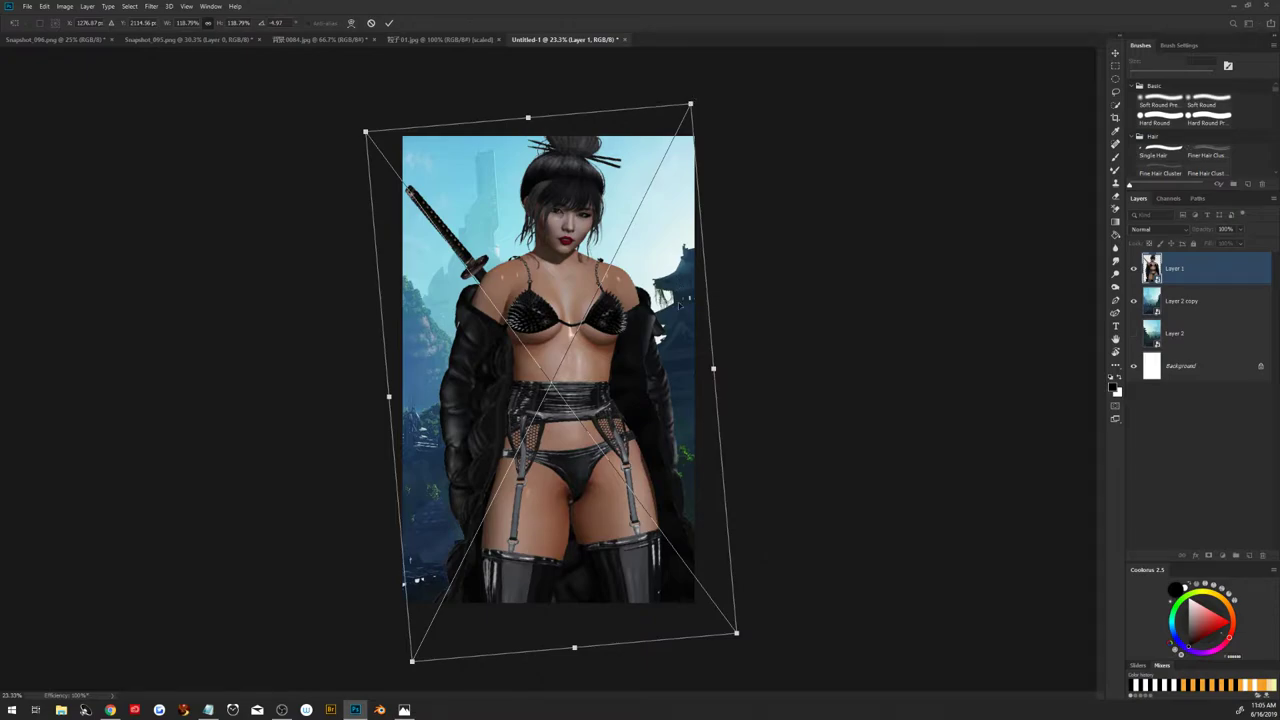
drag(678, 306, 682, 298)
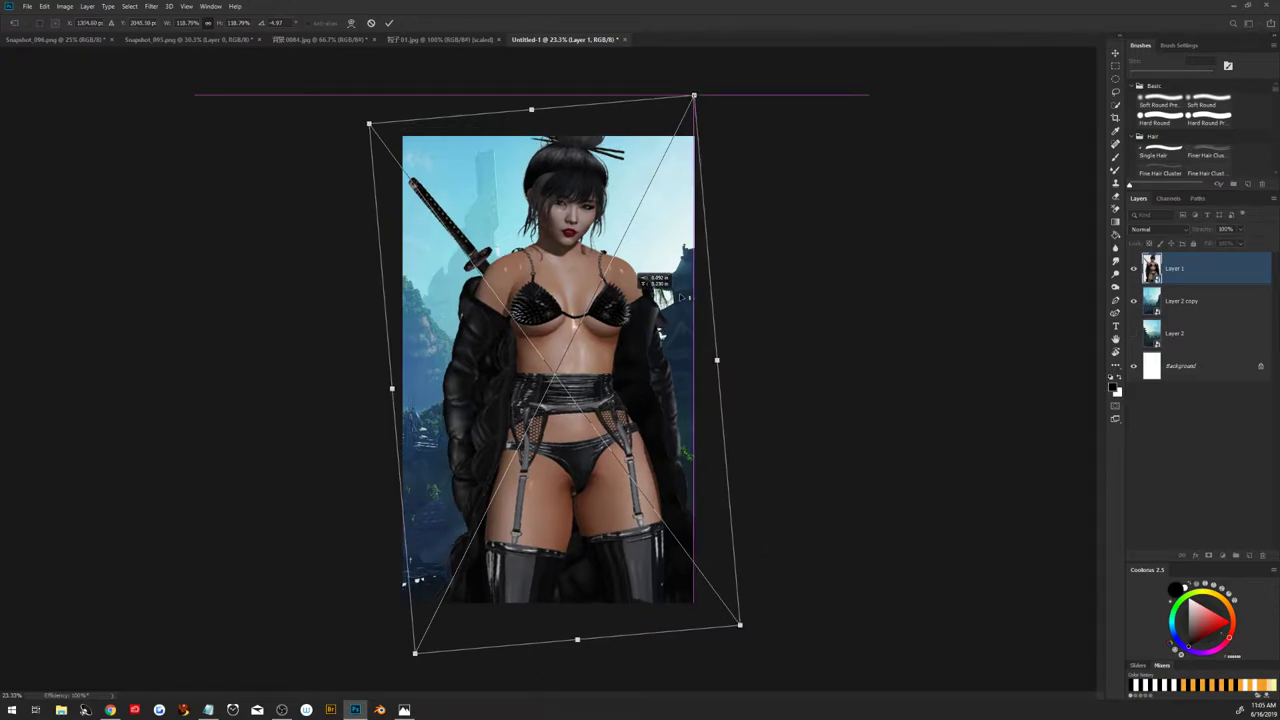
click(389, 22)
key(j)
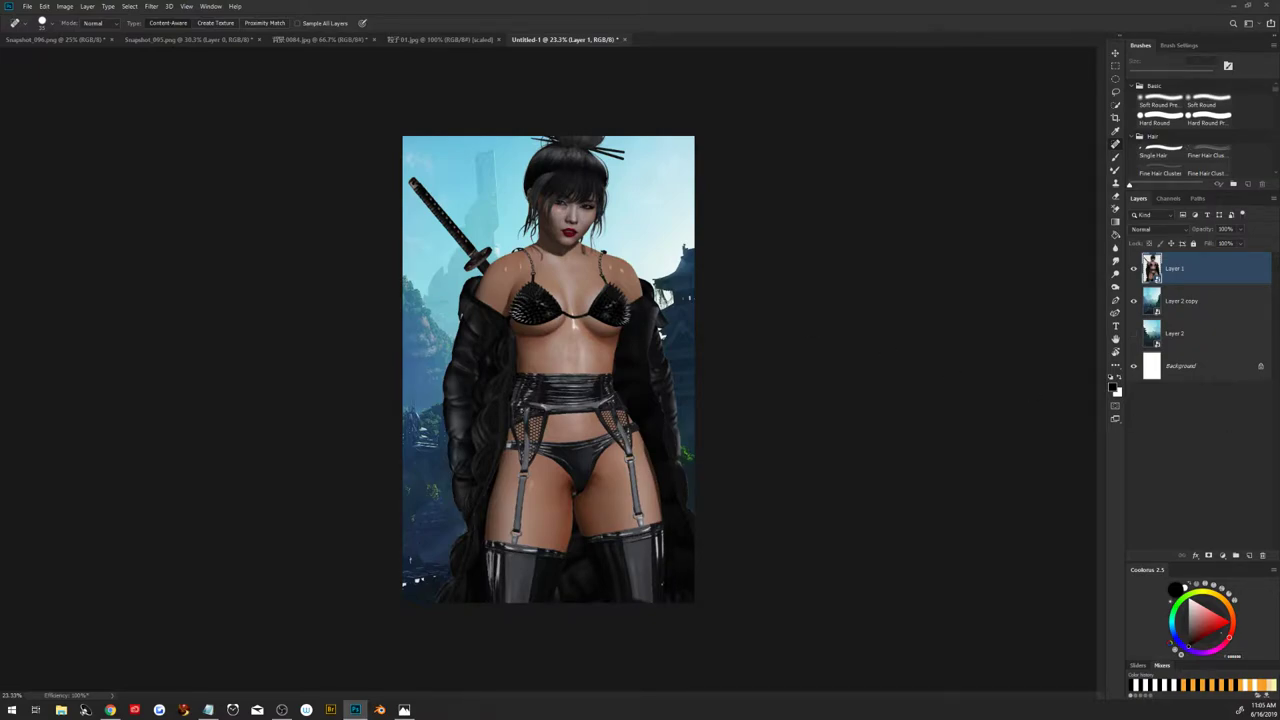
click(110, 709)
Delete Layer 2 and duplicate the character layer as Layer 1 copy
click(1191, 336)
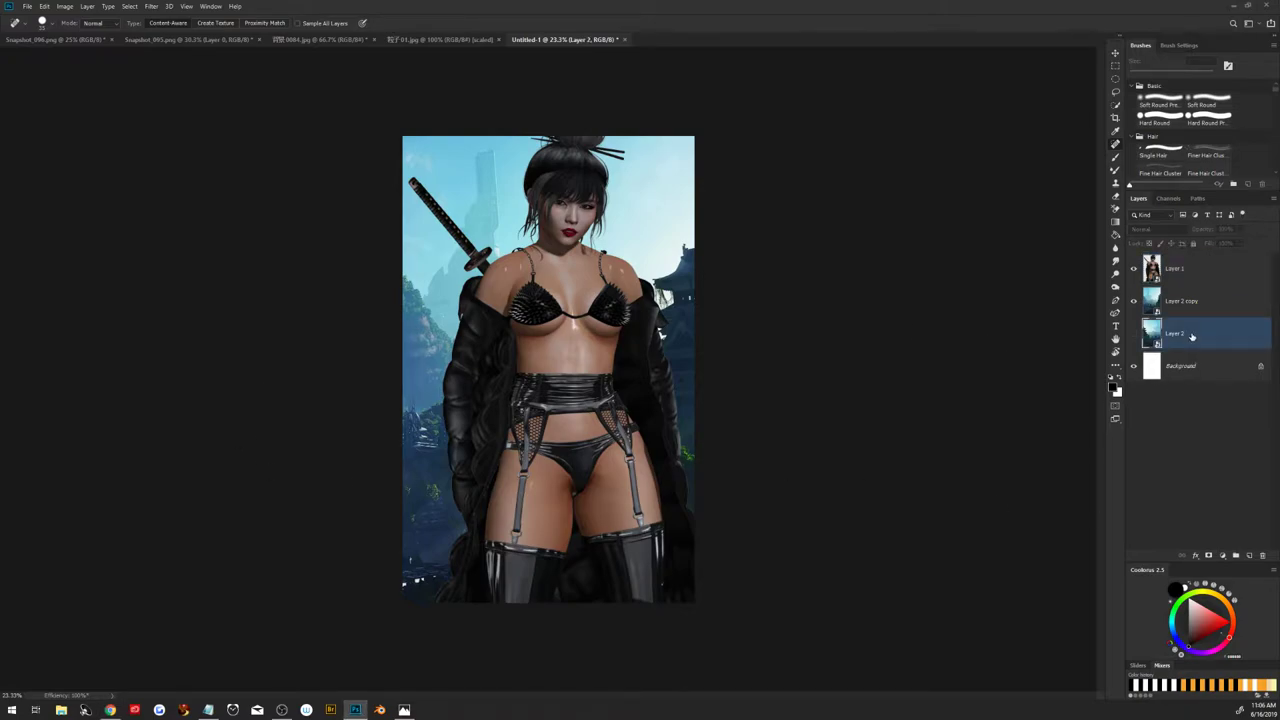
drag(1191, 336, 1260, 554)
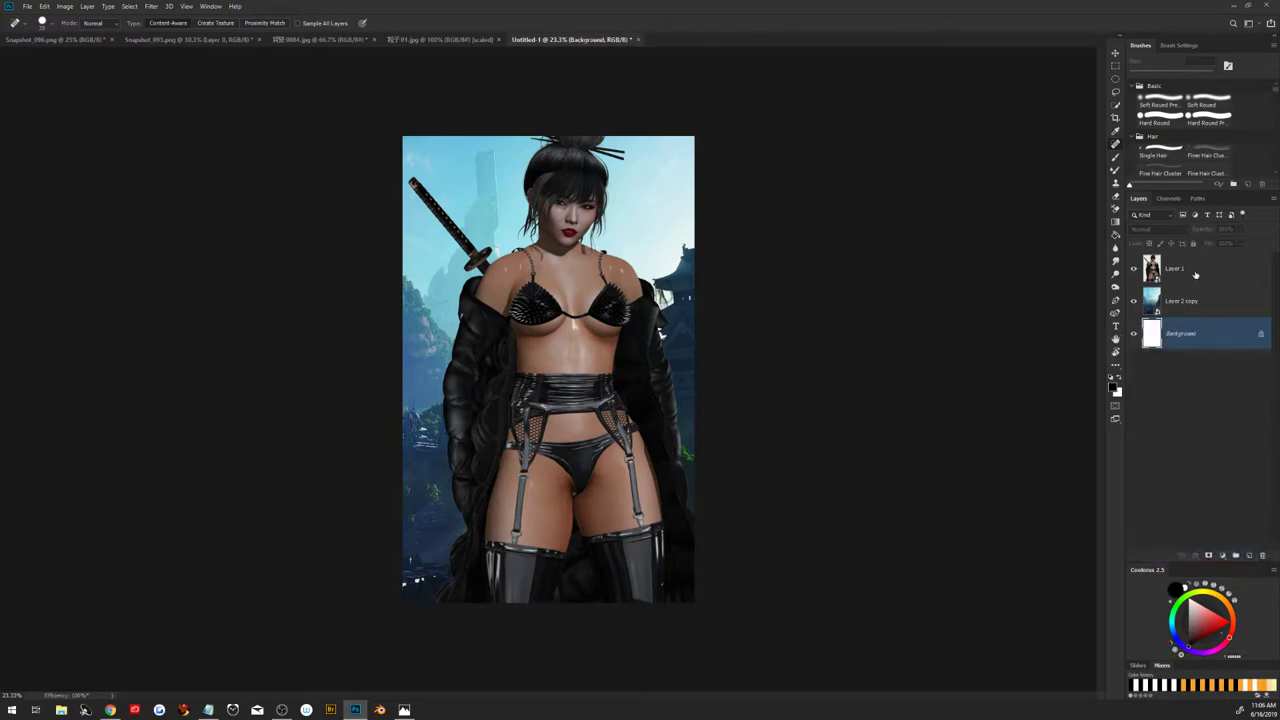
click(1193, 275)
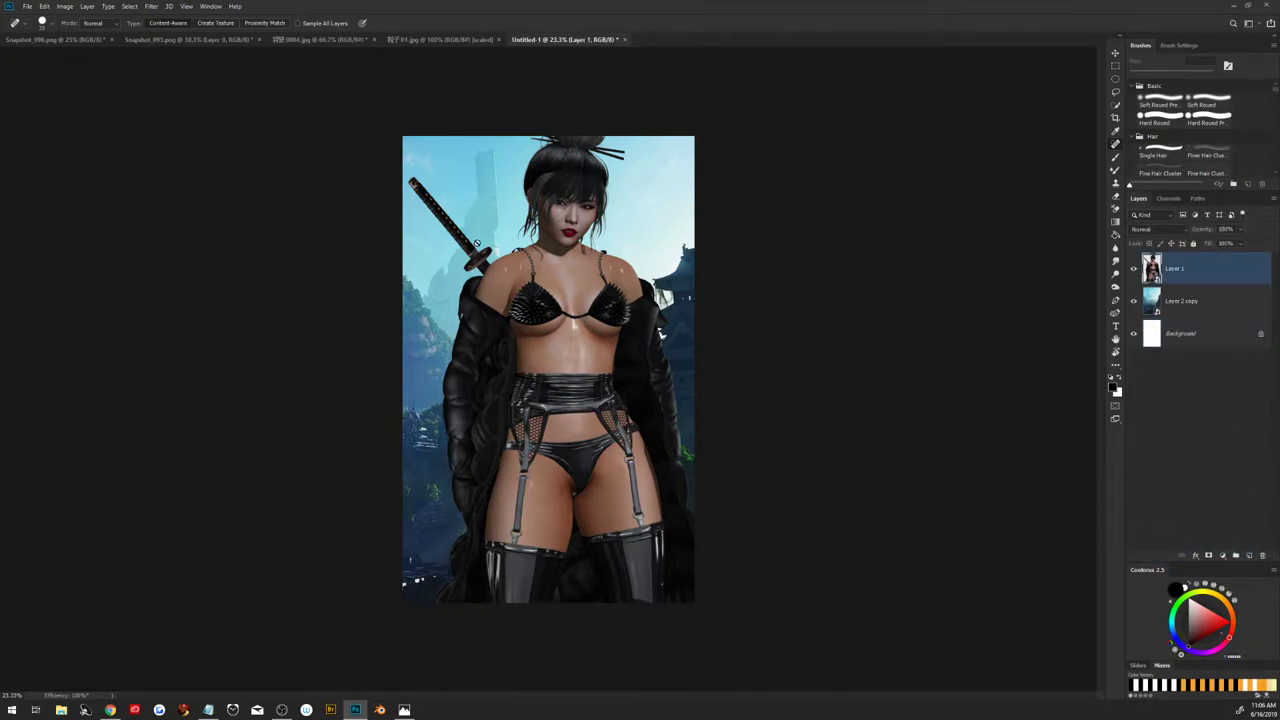
scroll(579, 403, down, 2)
scroll(580, 399, up, 3)
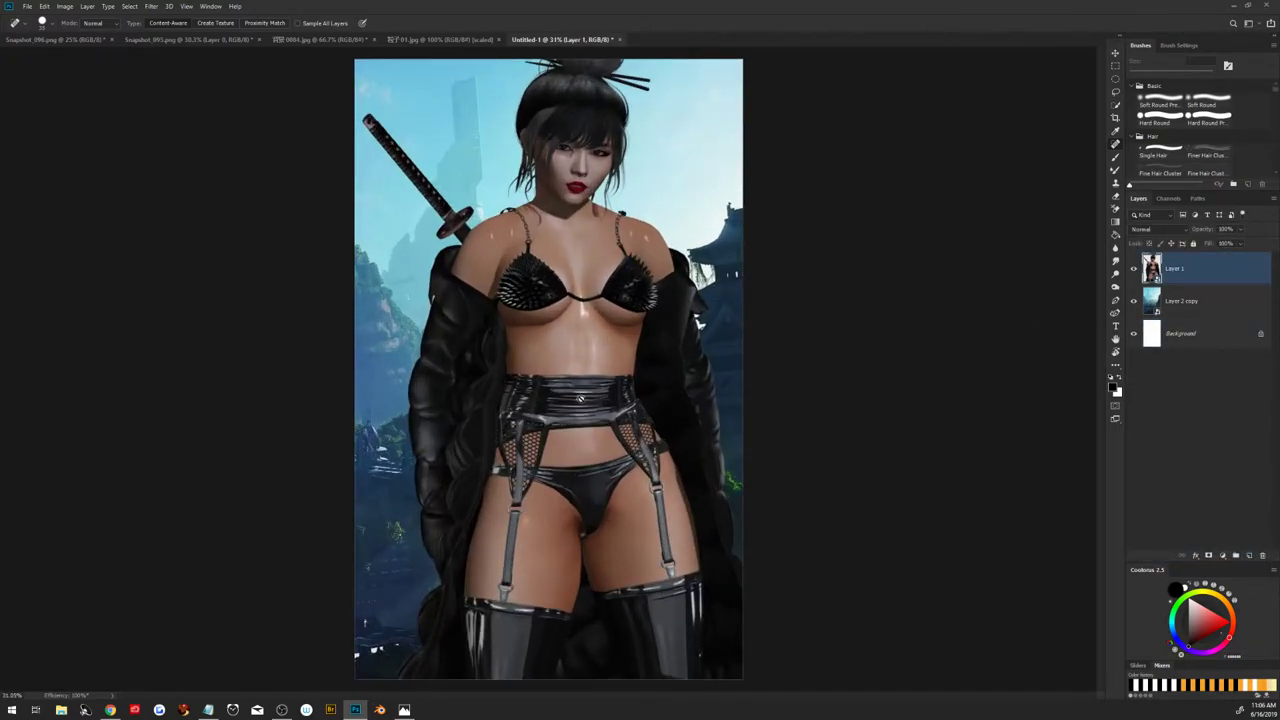
scroll(580, 399, down, 1)
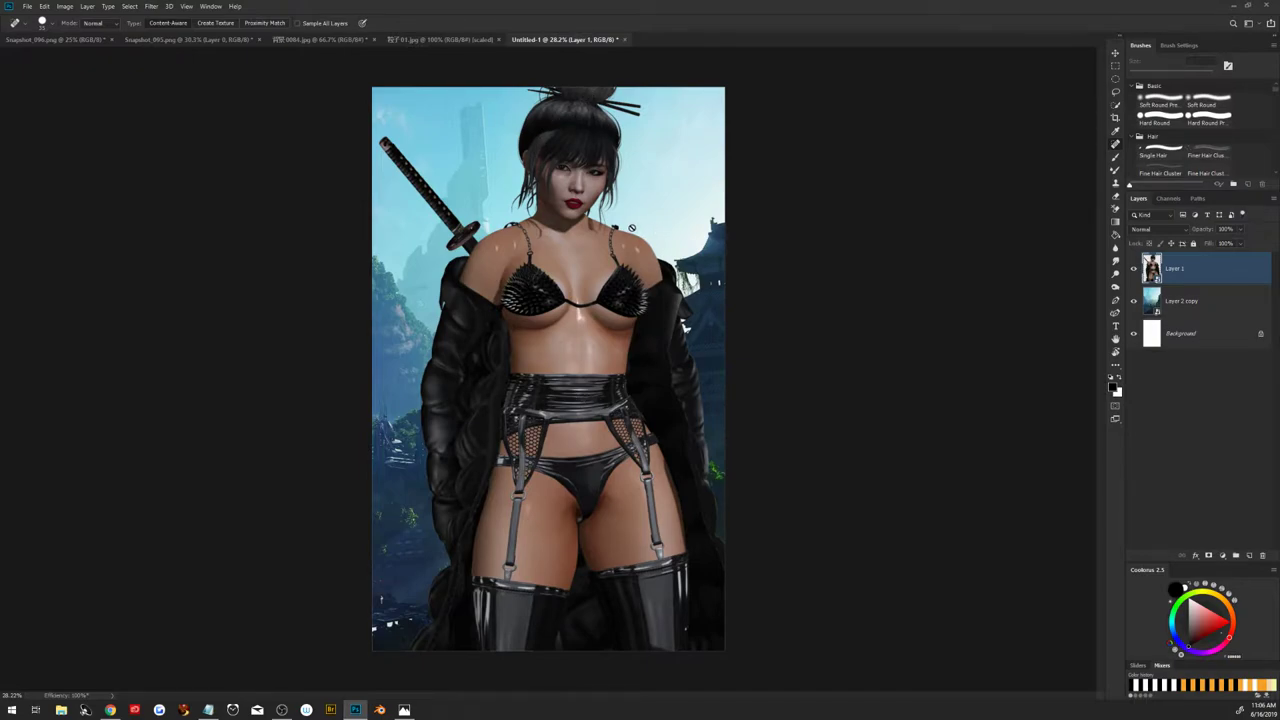
right_click(1195, 279)
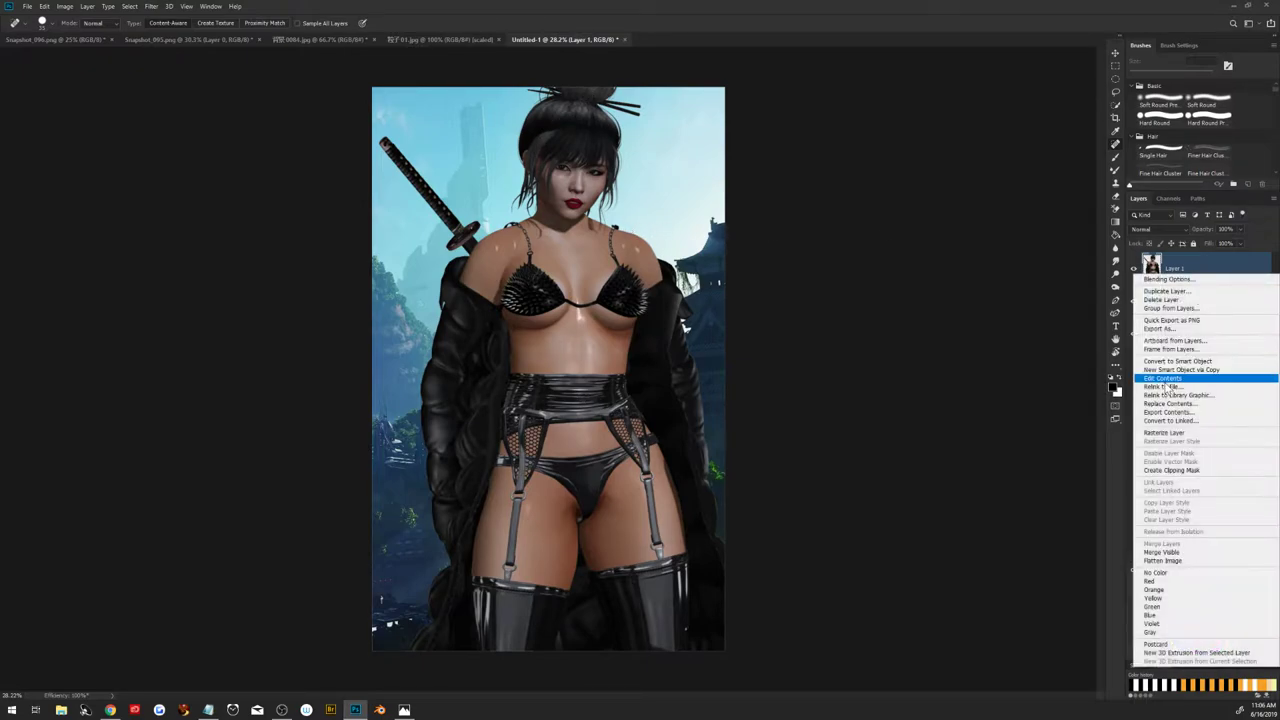
click(1151, 436)
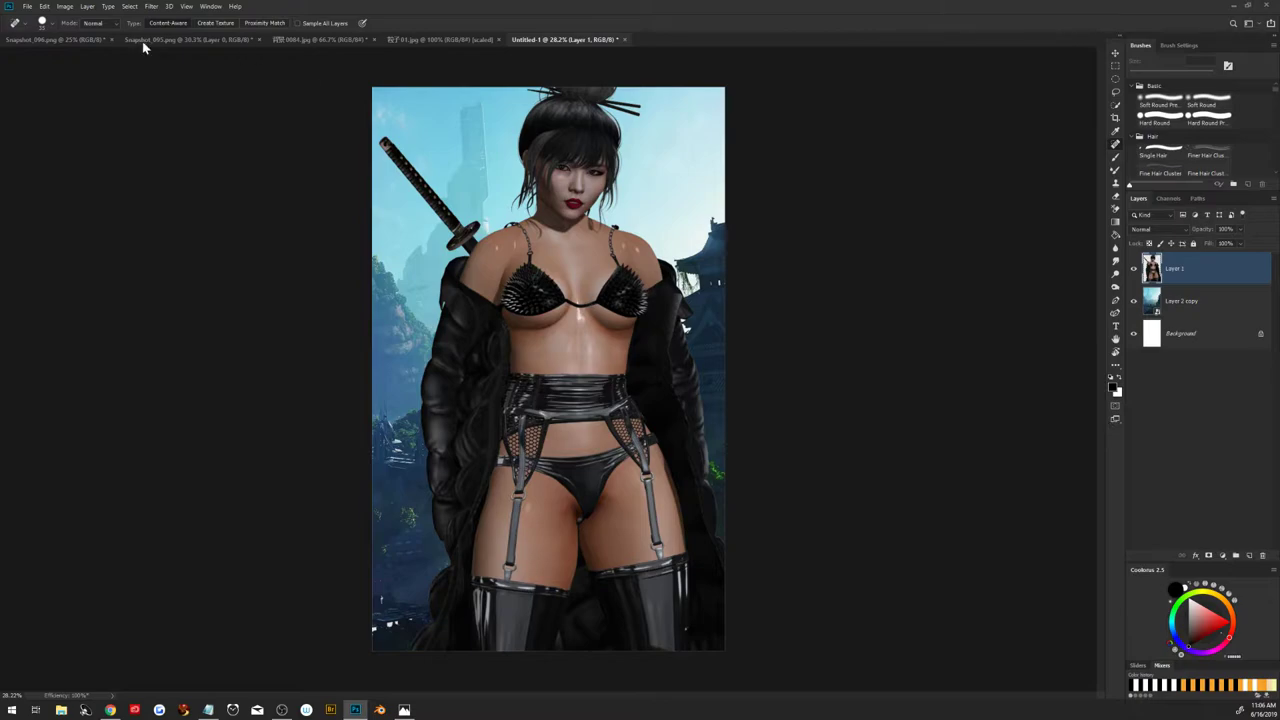
drag(1191, 271, 1207, 536)
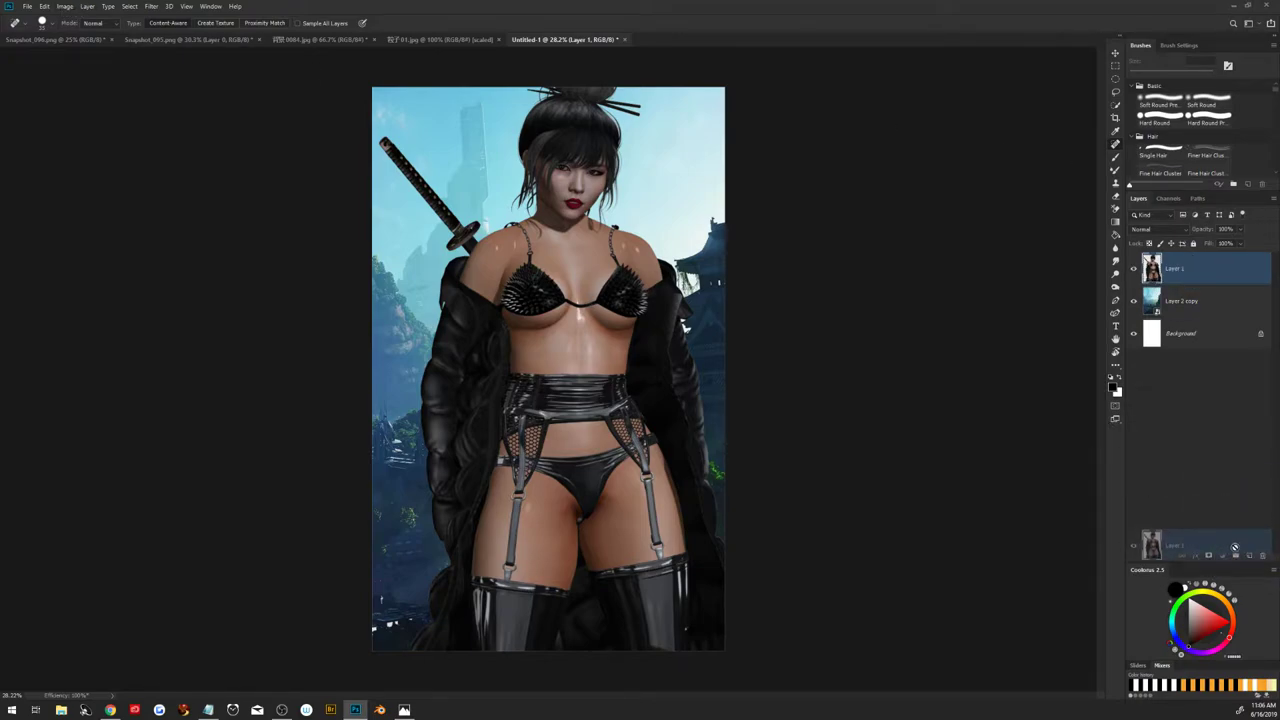
drag(1207, 536, 1249, 555)
Hide Layer 1, apply Remove White Matte to Layer 1 copy and add a character-shaped mask
click(1133, 301)
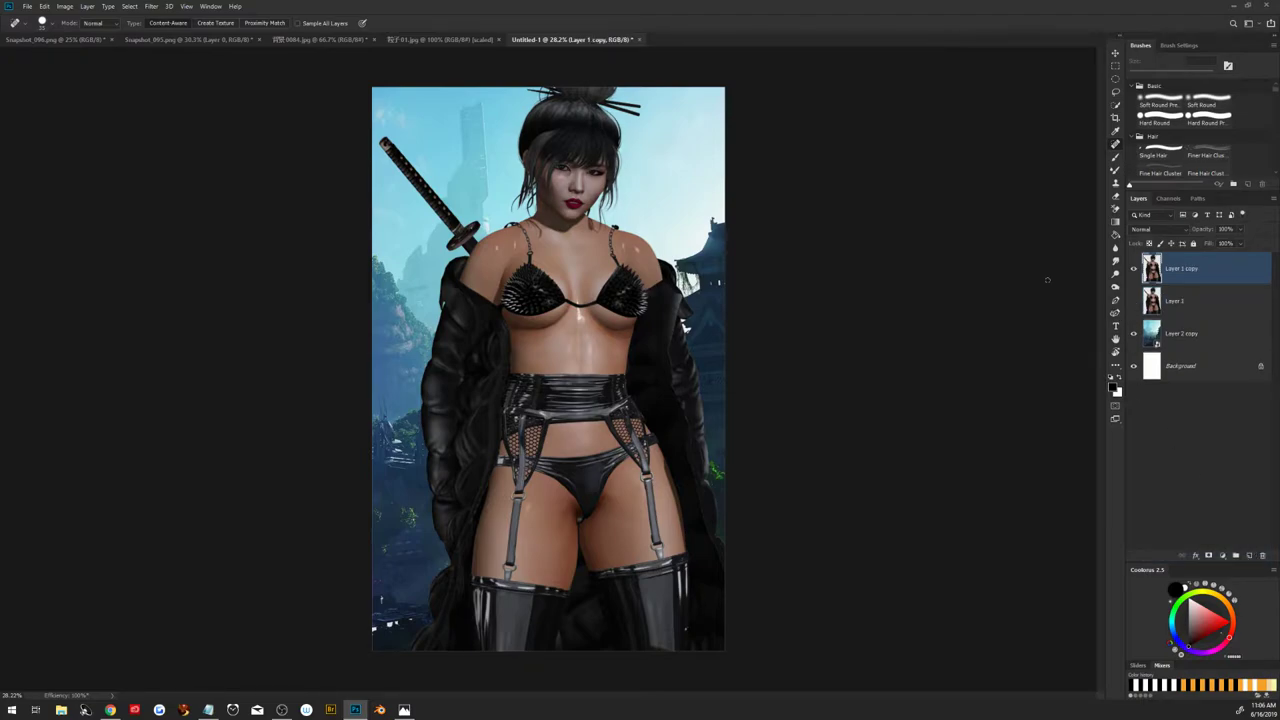
click(88, 6)
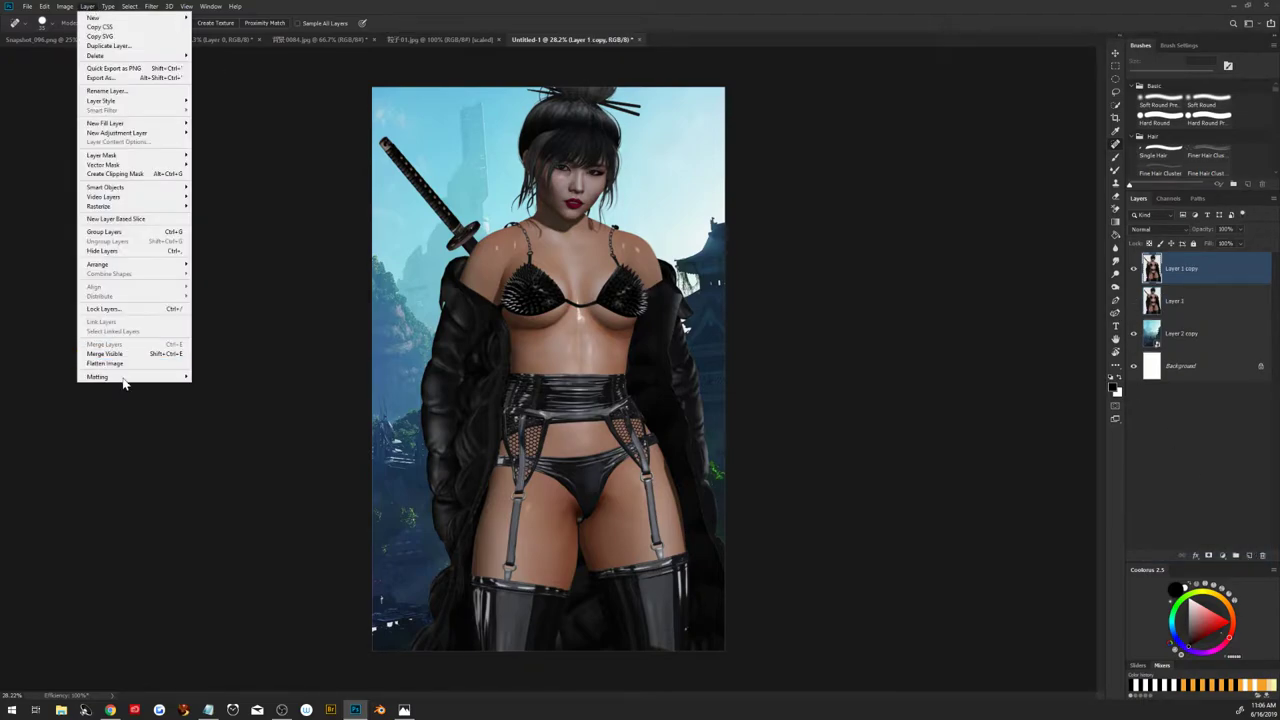
mouse_move(100, 376)
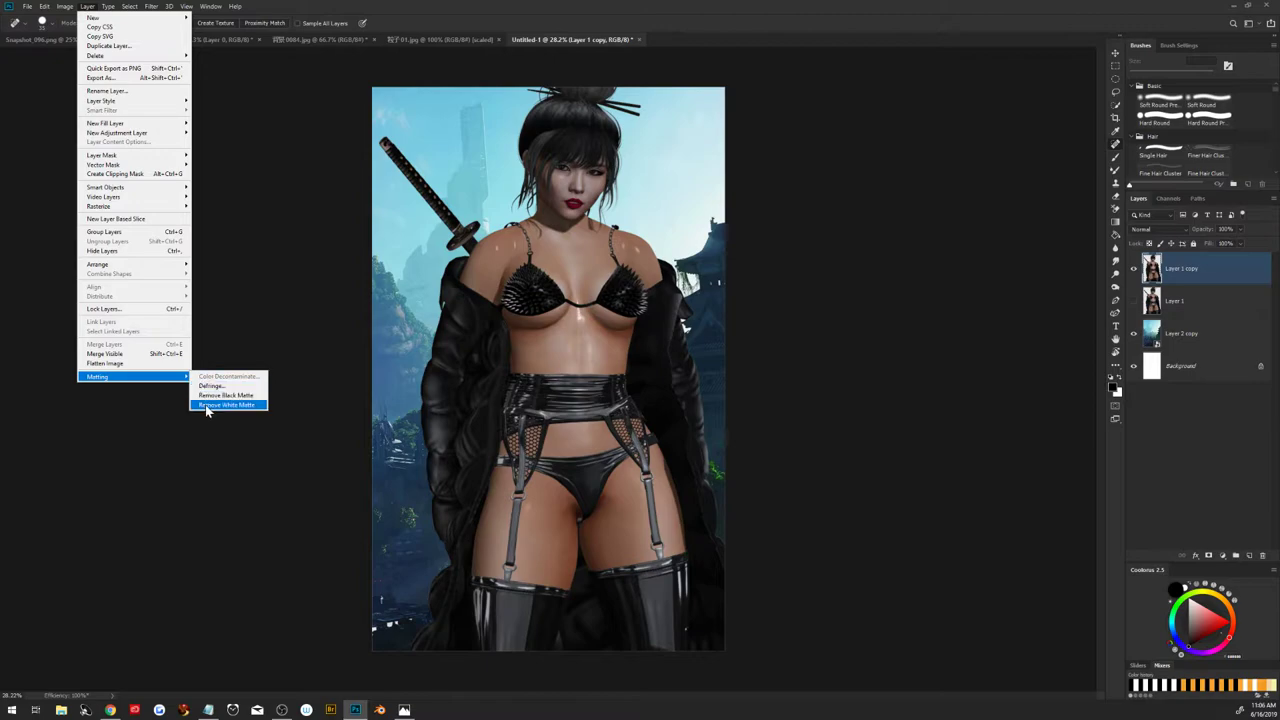
click(208, 405)
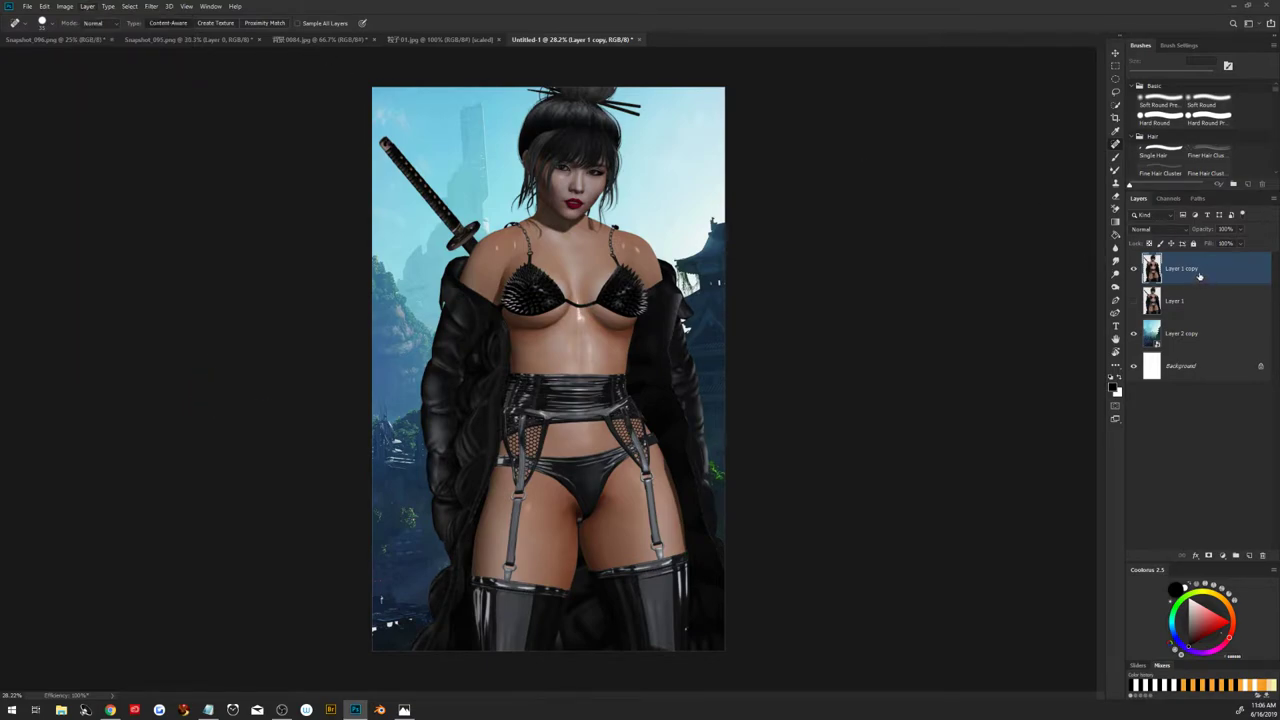
click(1207, 554)
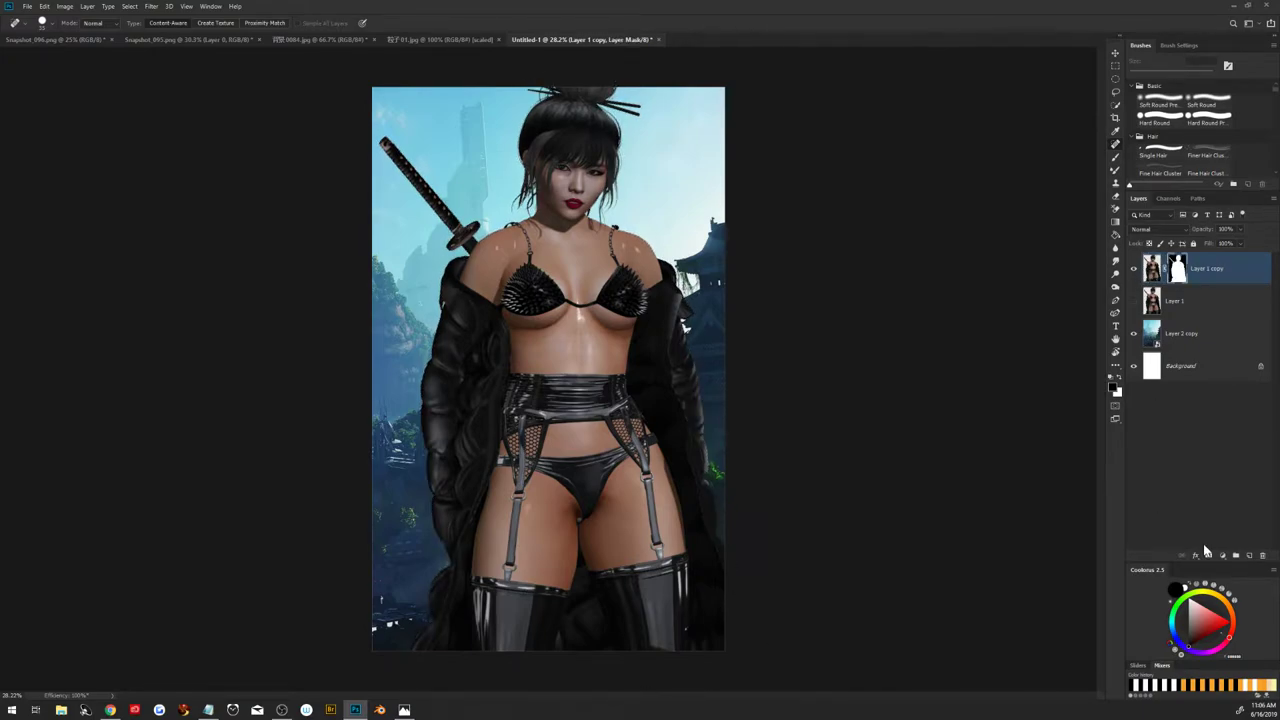
Lasso-select the figure's shoulders and right side freehand
click(1117, 90)
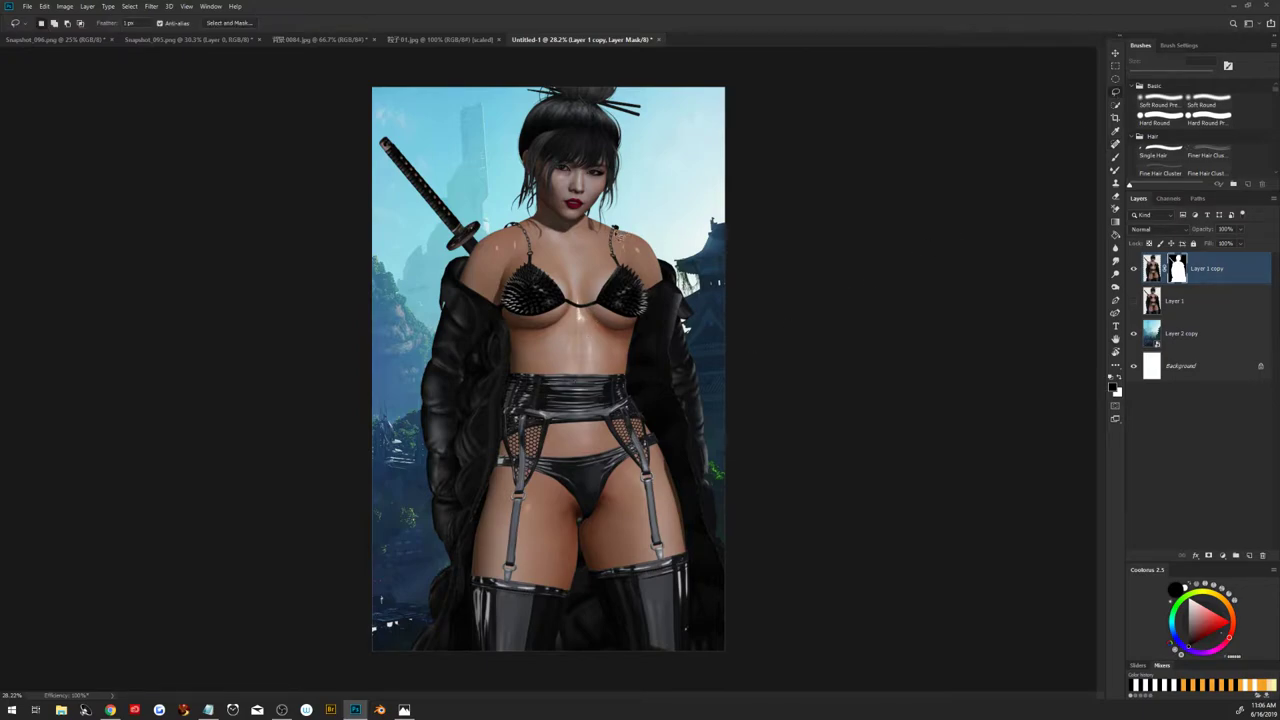
mouse_move(616, 228)
mouse_down()
mouse_move(655, 681)
mouse_move(398, 663)
mouse_move(350, 424)
mouse_move(431, 266)
mouse_move(492, 251)
mouse_up()
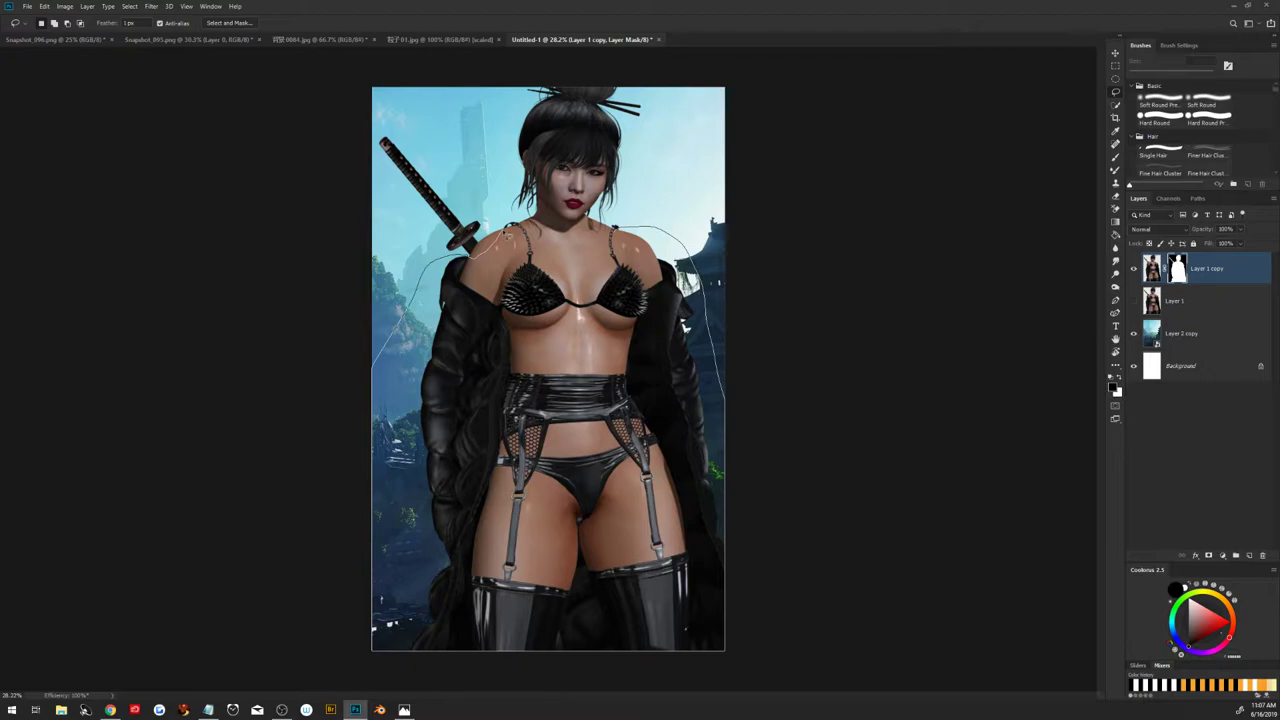
drag(506, 234, 622, 232)
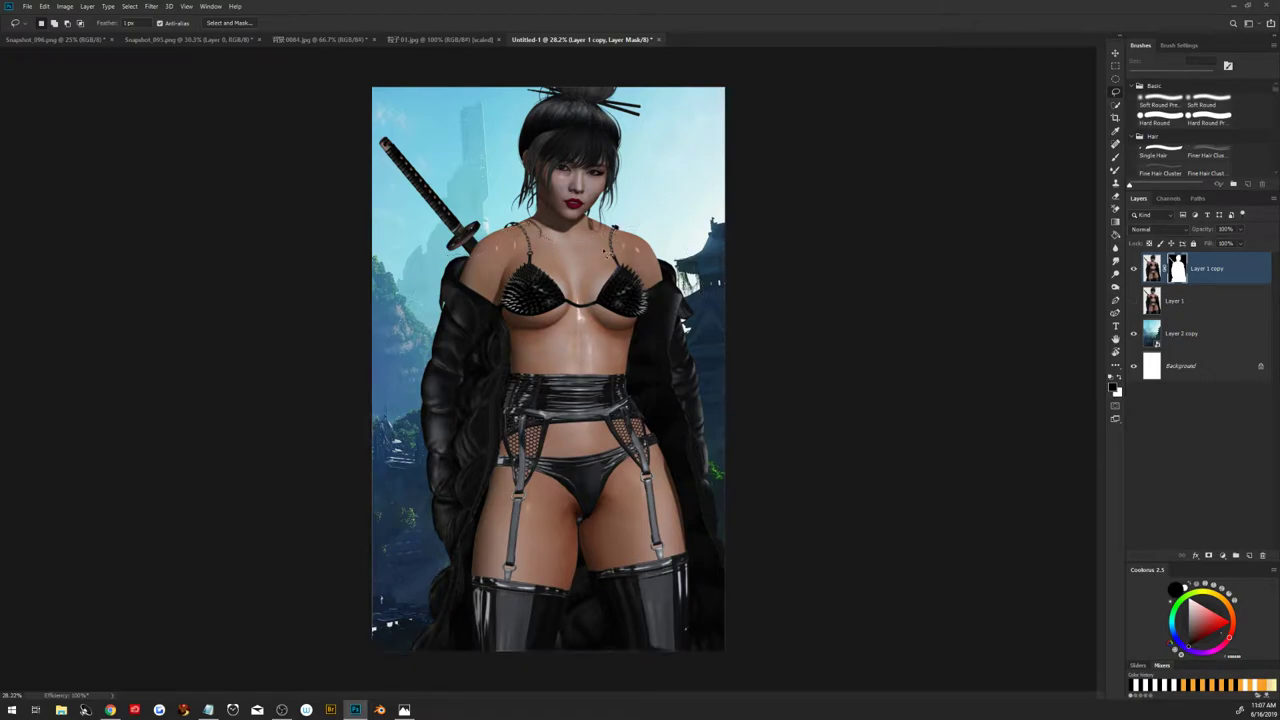
Apply a 2.0-pixel Gaussian Blur to Layer 1 copy's mask inside the selection
click(152, 7)
mouse_move(200, 123)
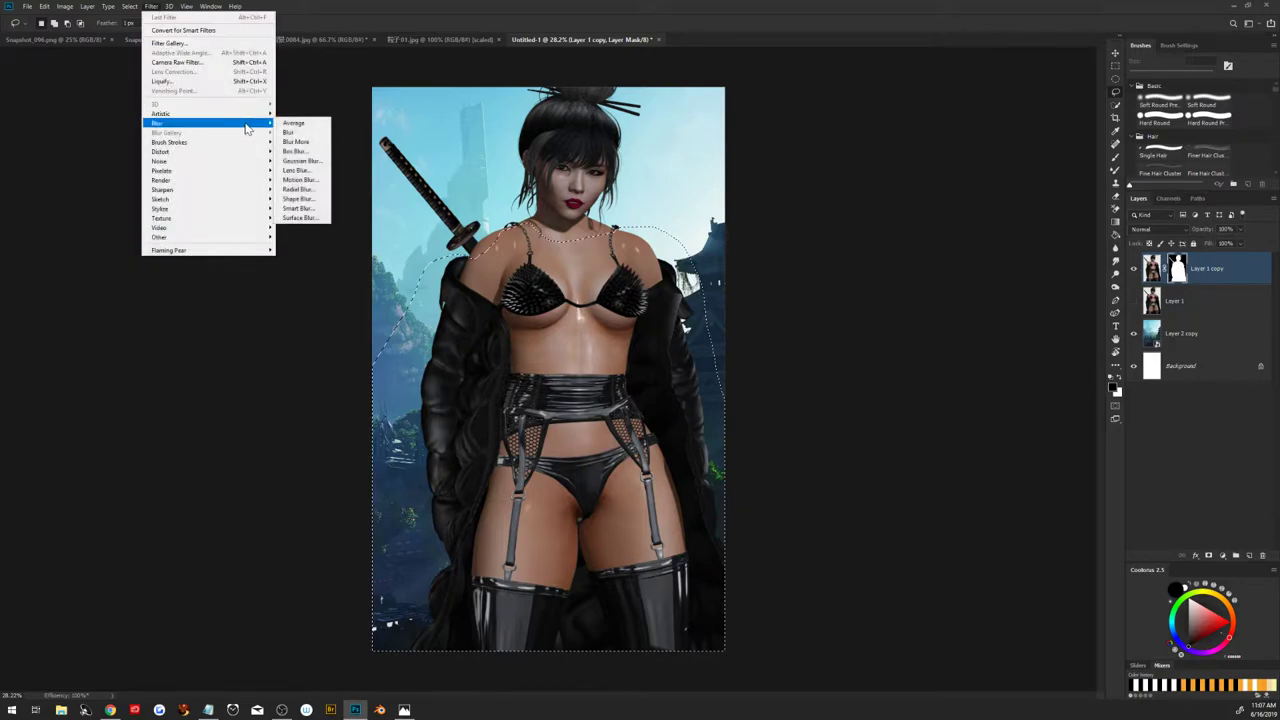
click(301, 160)
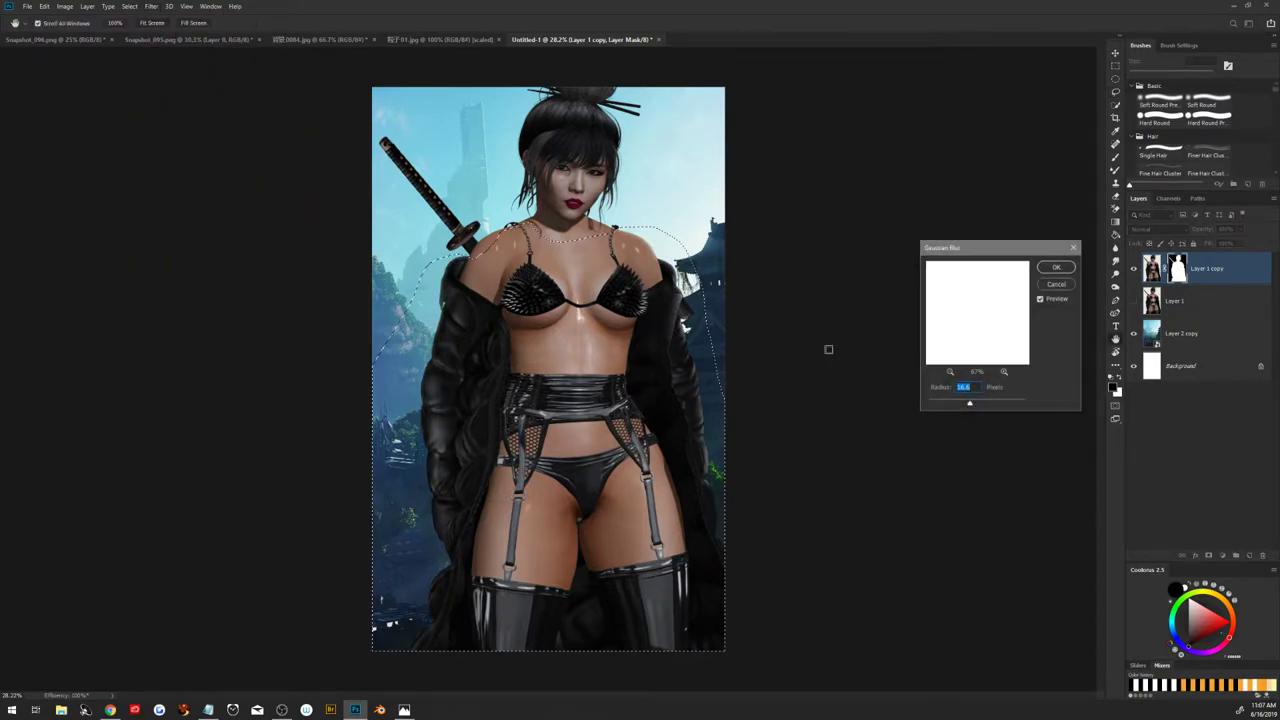
drag(969, 403, 944, 404)
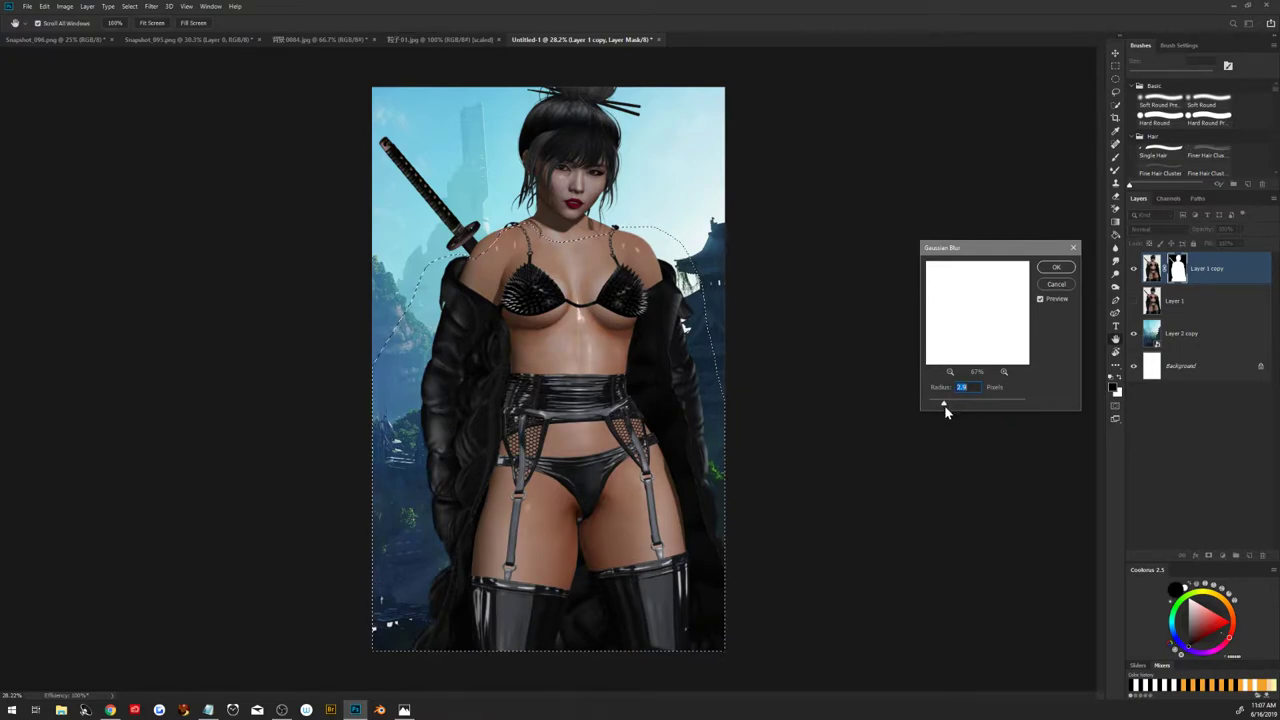
click(1053, 274)
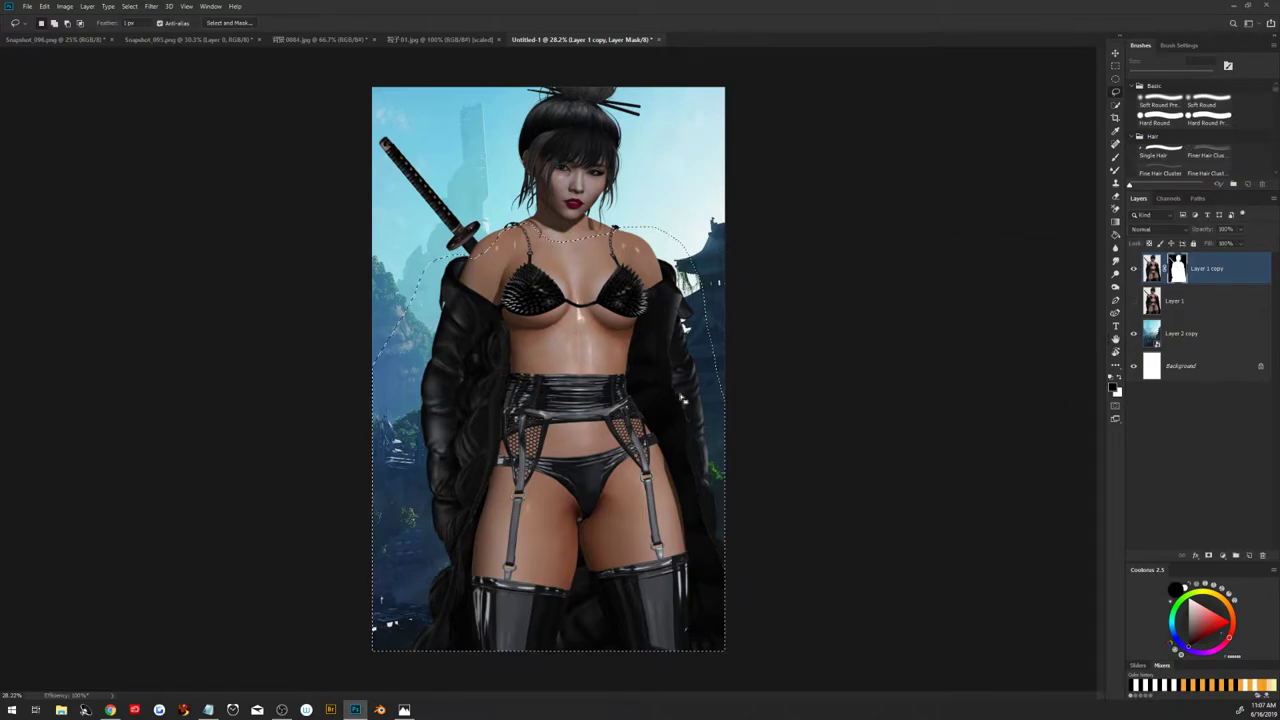
Apply Levels (black input 166, gamma 0.66) to the zoomed shoulder area of the mask, then deselect
key(z)
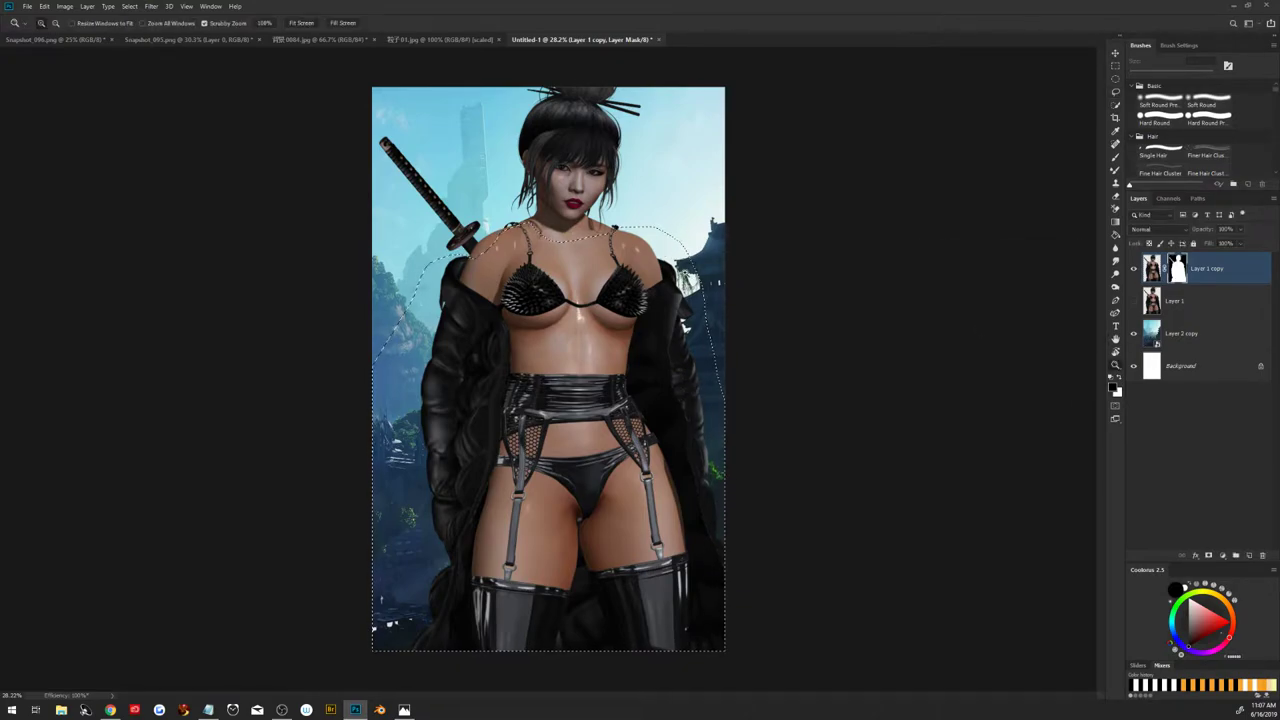
drag(595, 250, 740, 288)
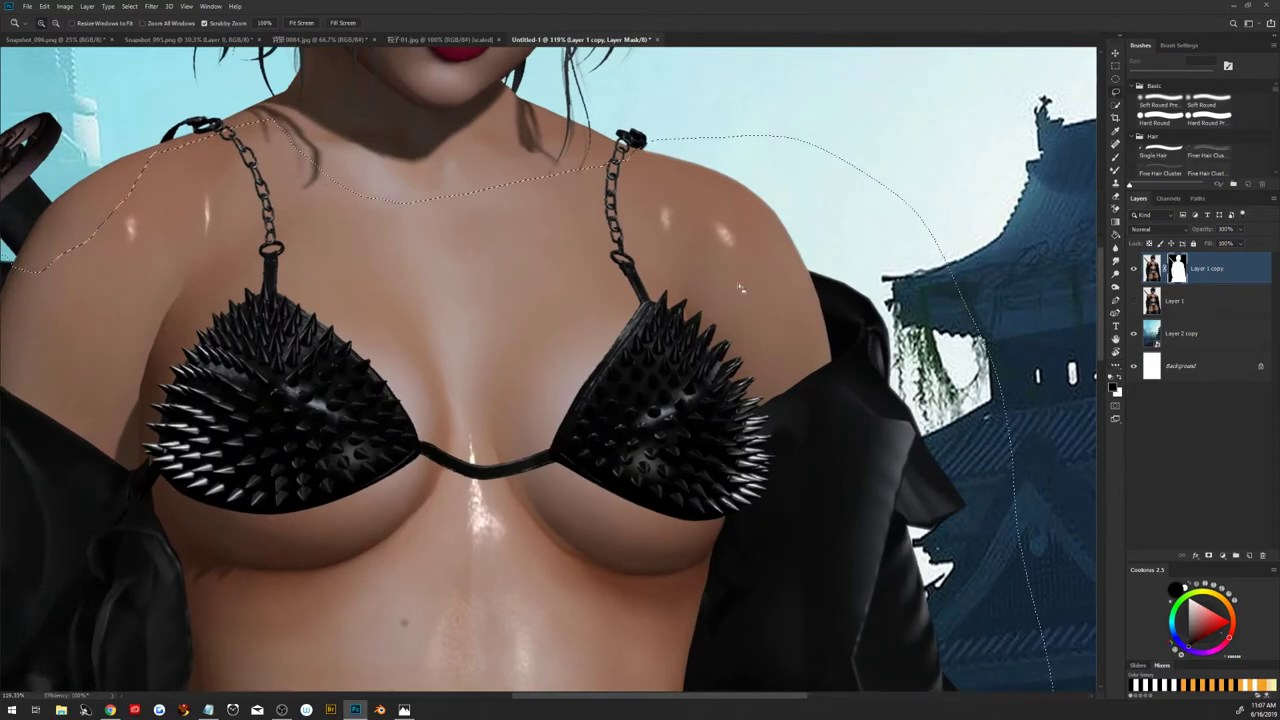
key(l)
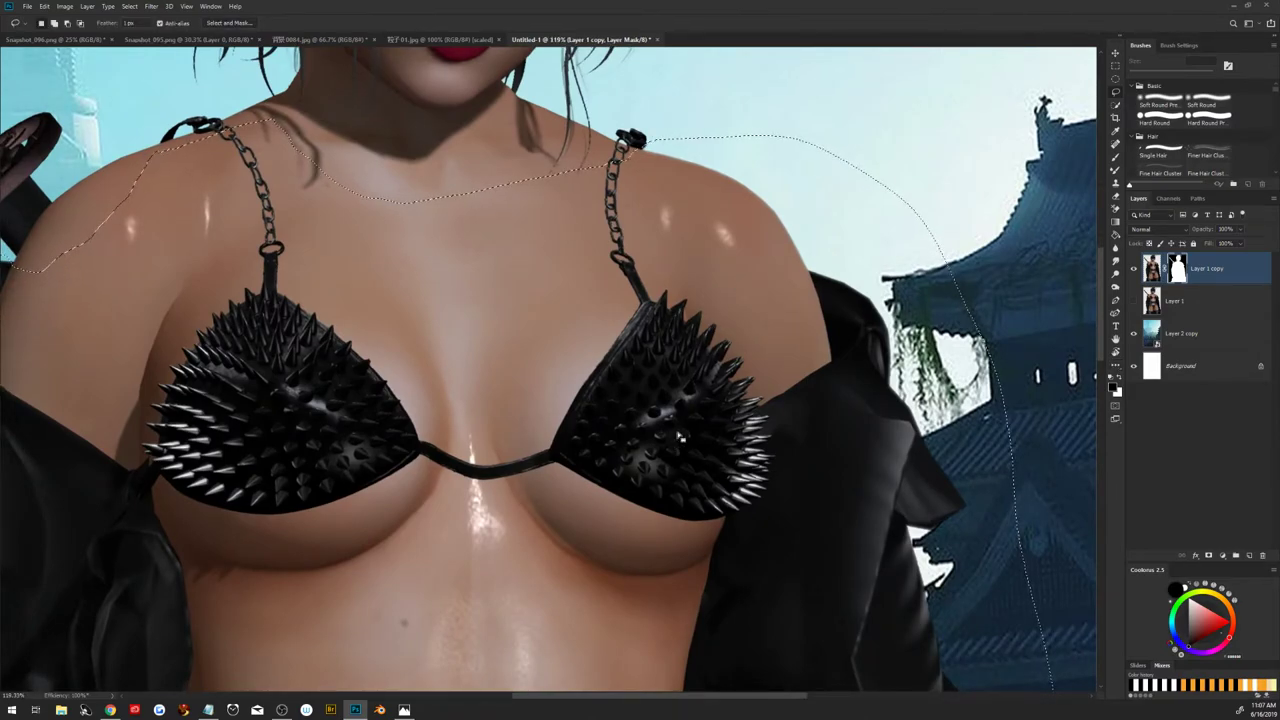
key(ctrl+l)
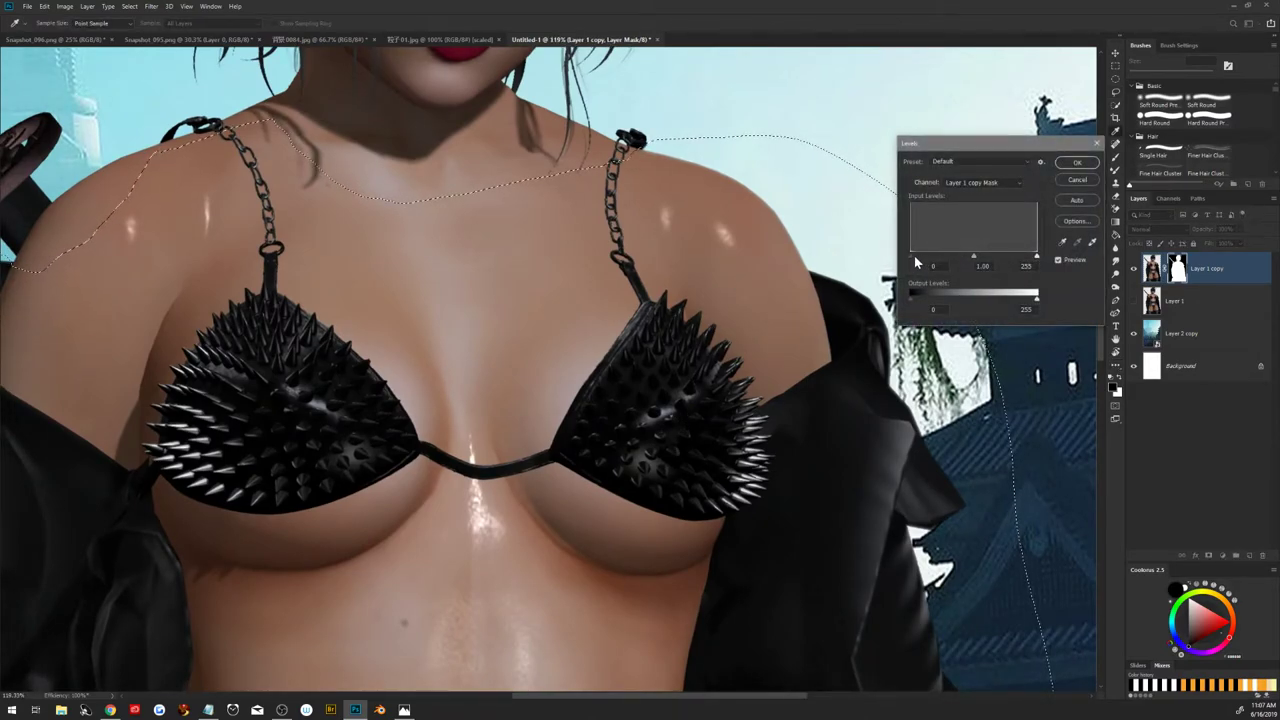
drag(912, 258, 1004, 265)
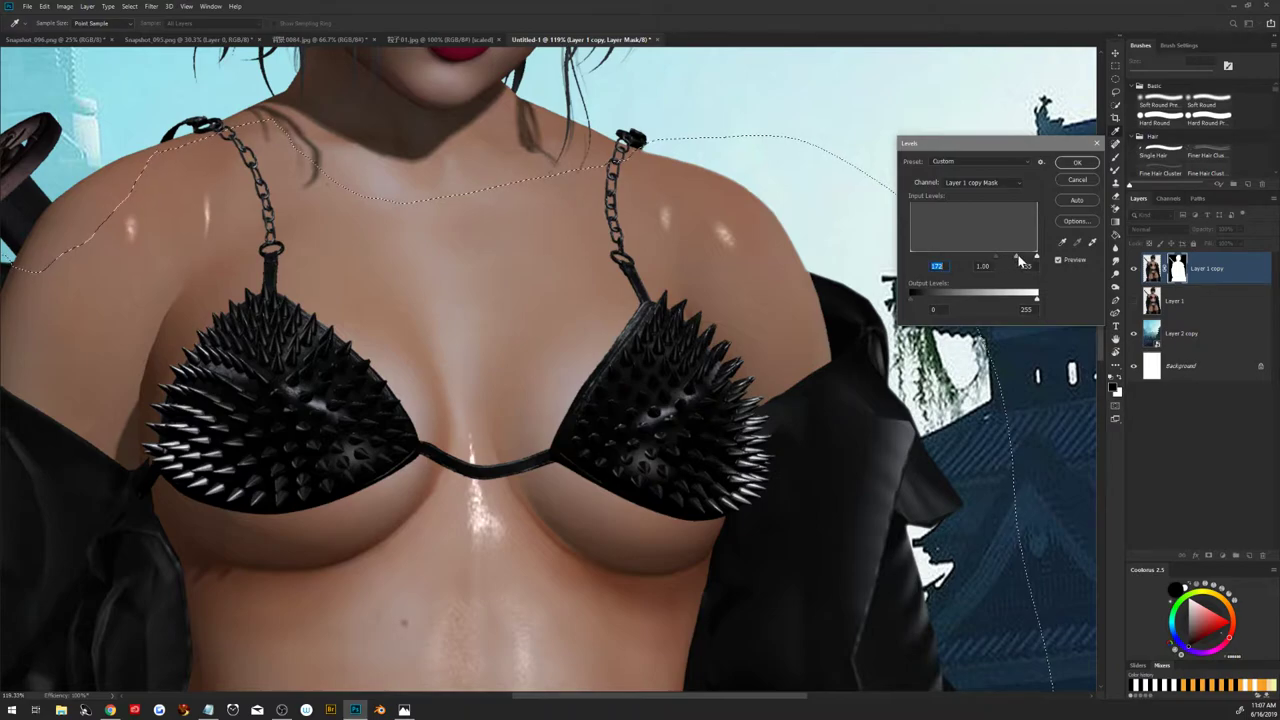
mouse_move(1003, 265)
mouse_down()
mouse_move(1040, 260)
mouse_move(1013, 263)
mouse_up()
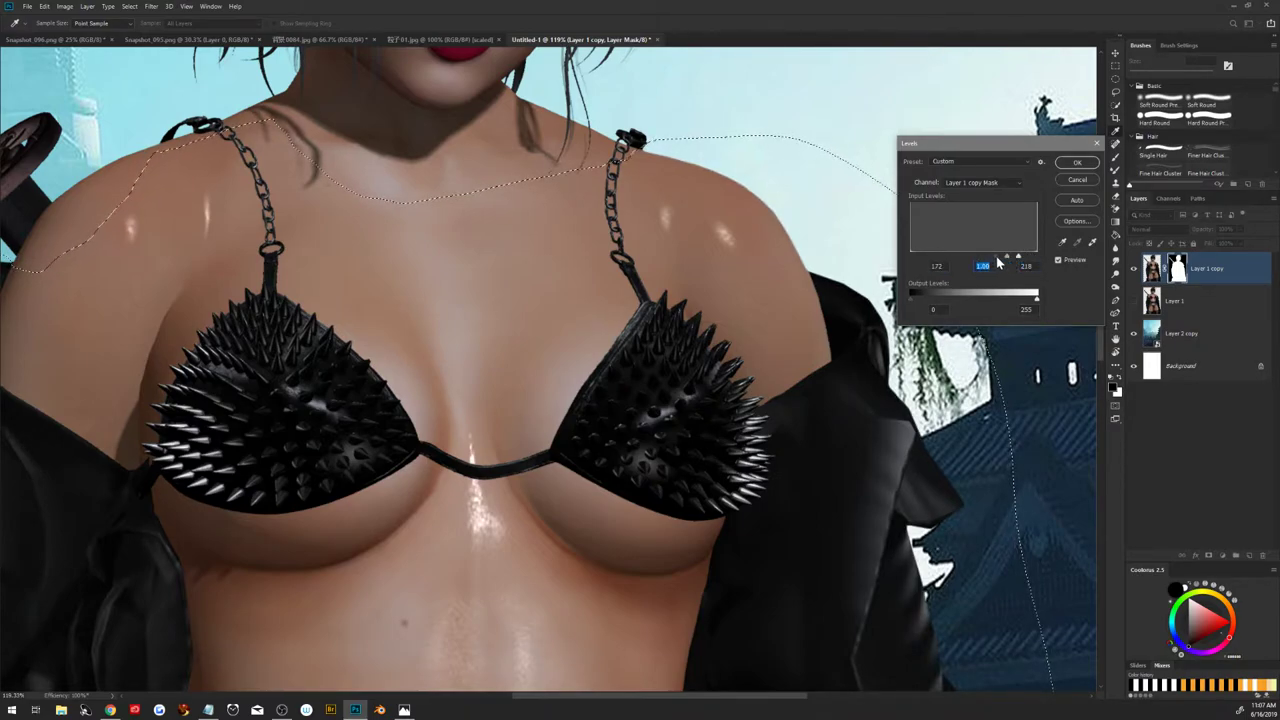
drag(1007, 262, 1033, 257)
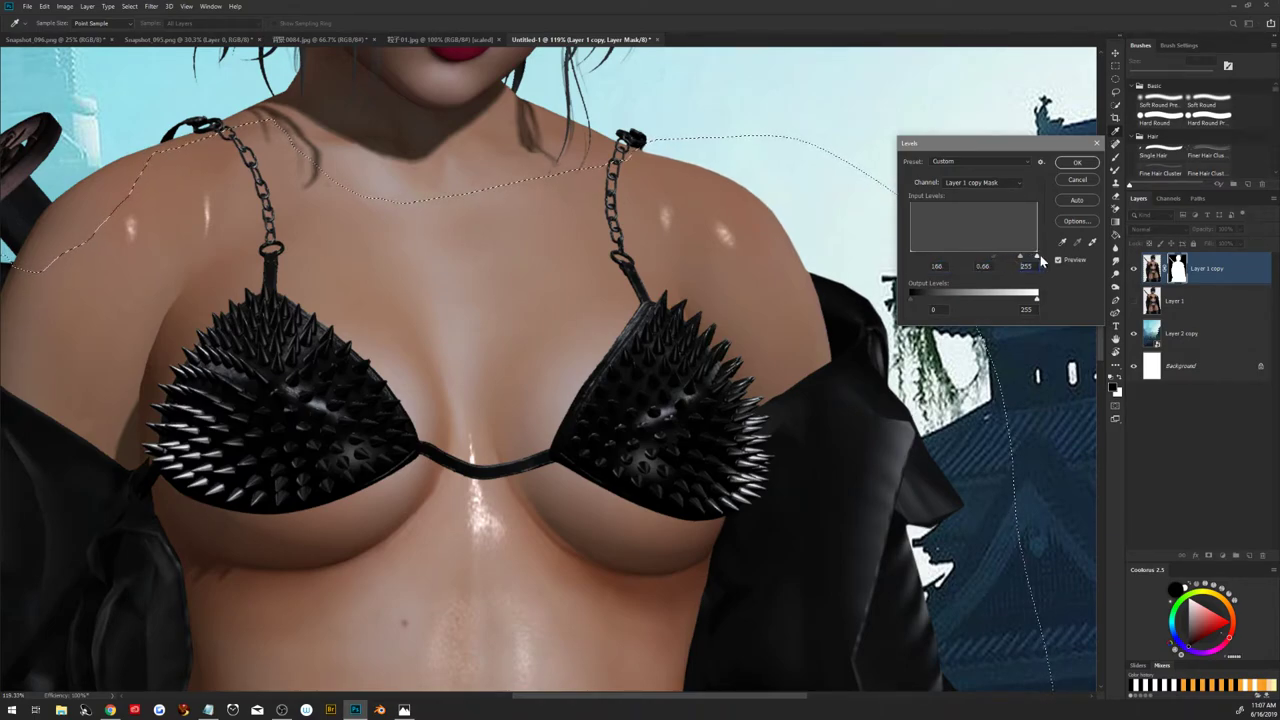
click(1077, 162)
key(ctrl+d)
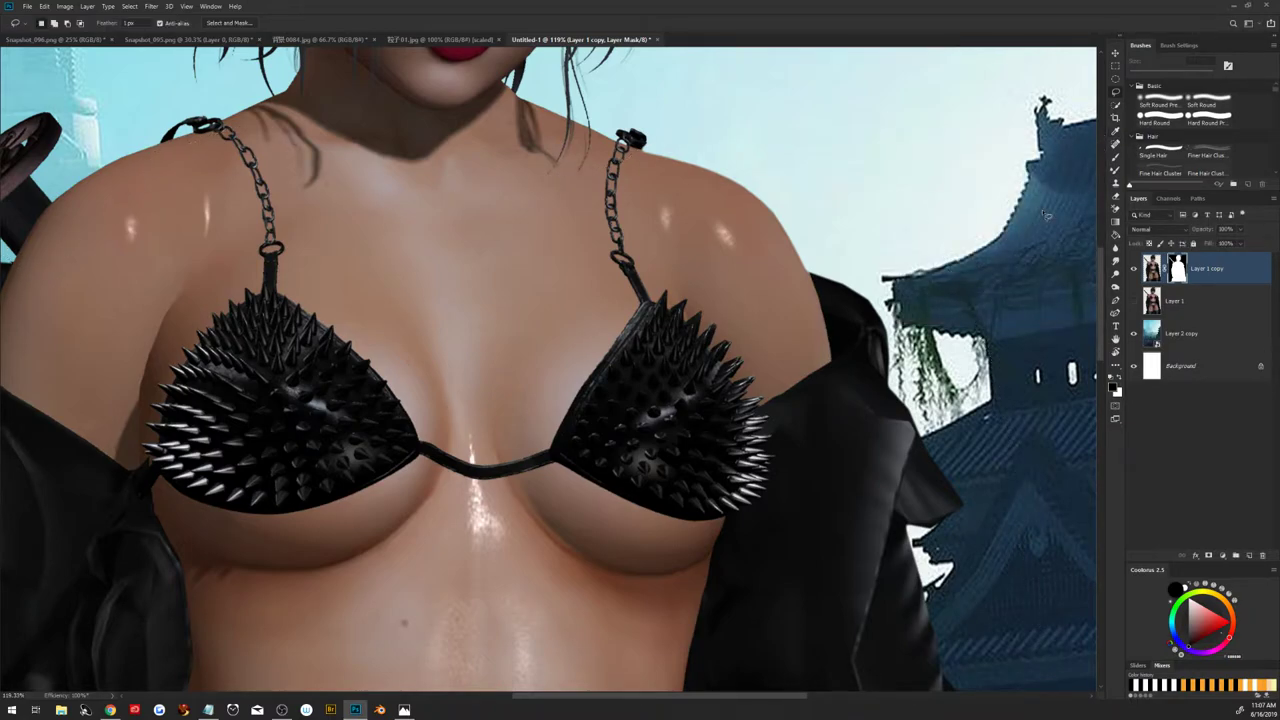
key(ctrl+0)
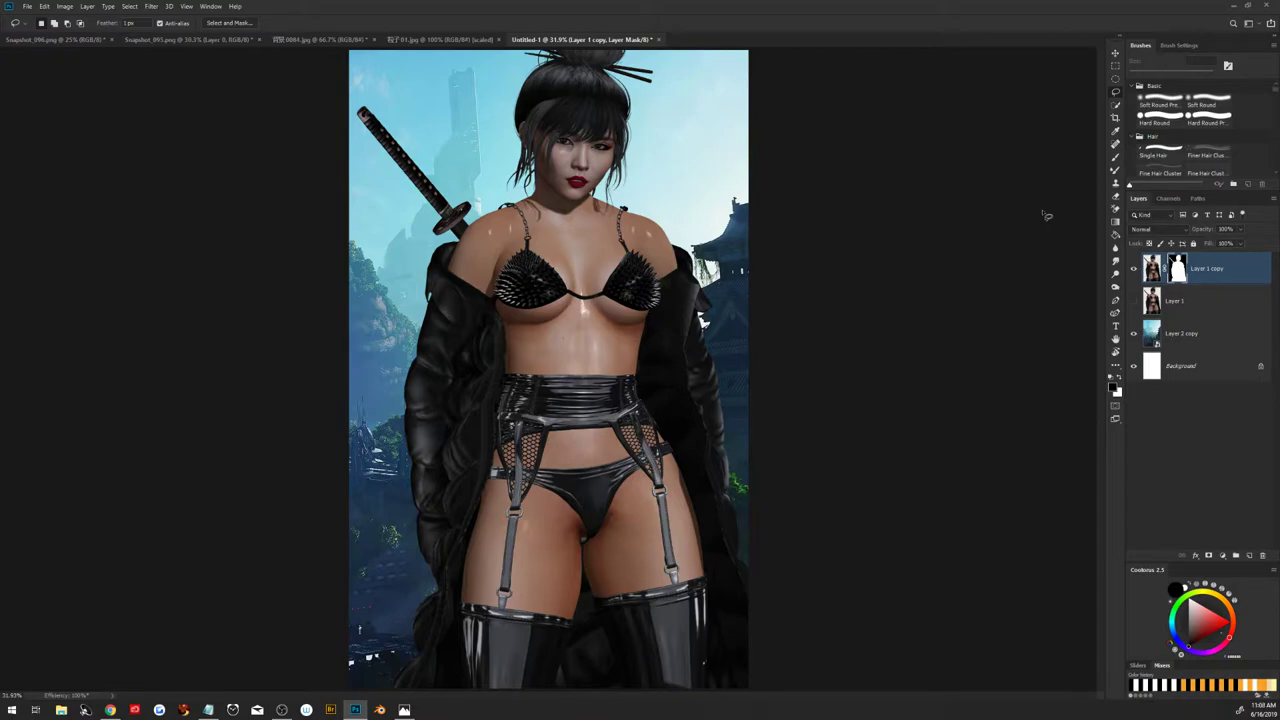
Apply Layer 1 copy's mask permanently and delete the spare Layer 1
right_click(1177, 275)
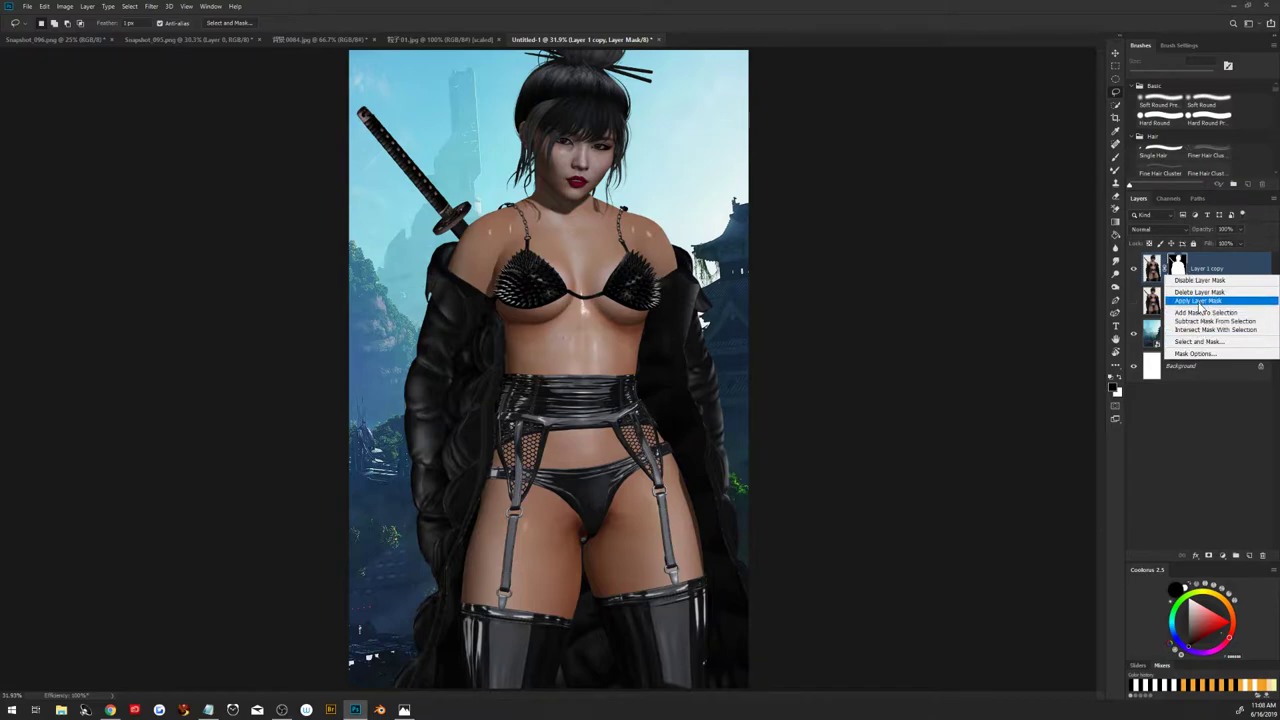
click(1200, 303)
mouse_move(1198, 301)
mouse_down()
mouse_move(1259, 501)
mouse_move(1262, 555)
mouse_up()
Add a Curves adjustment layer clipped to the character layer
click(1224, 556)
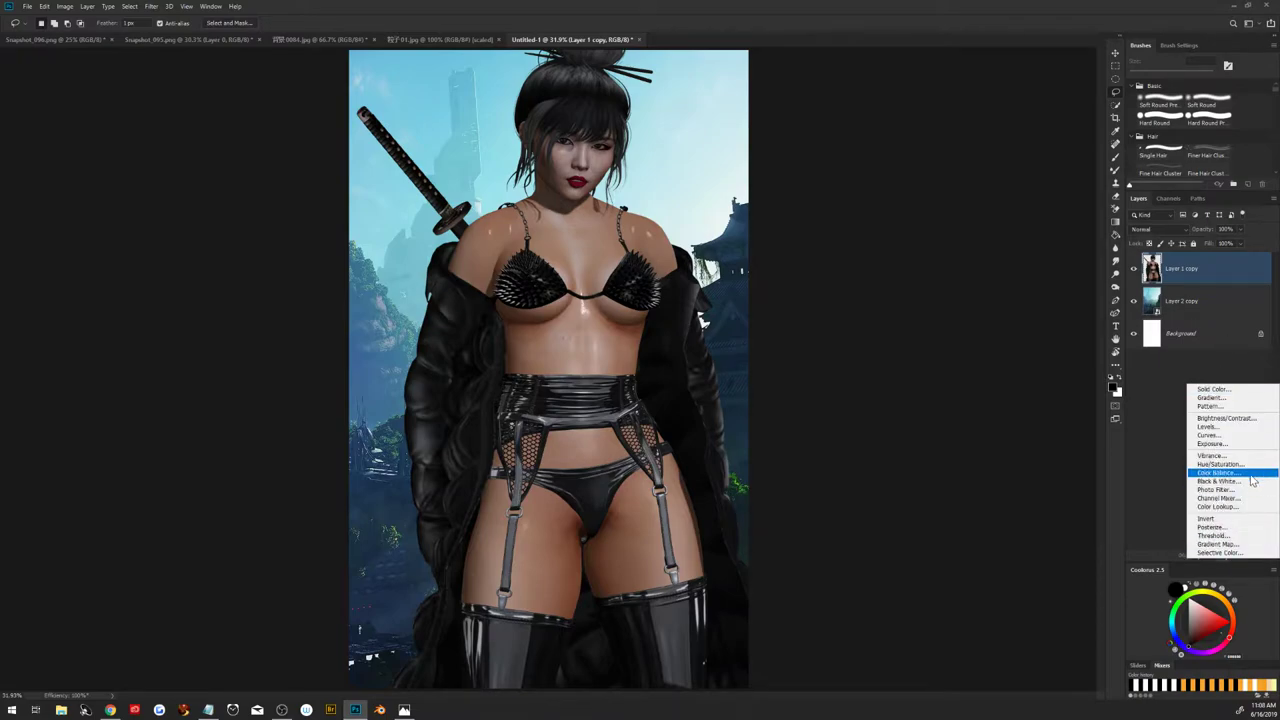
click(1233, 438)
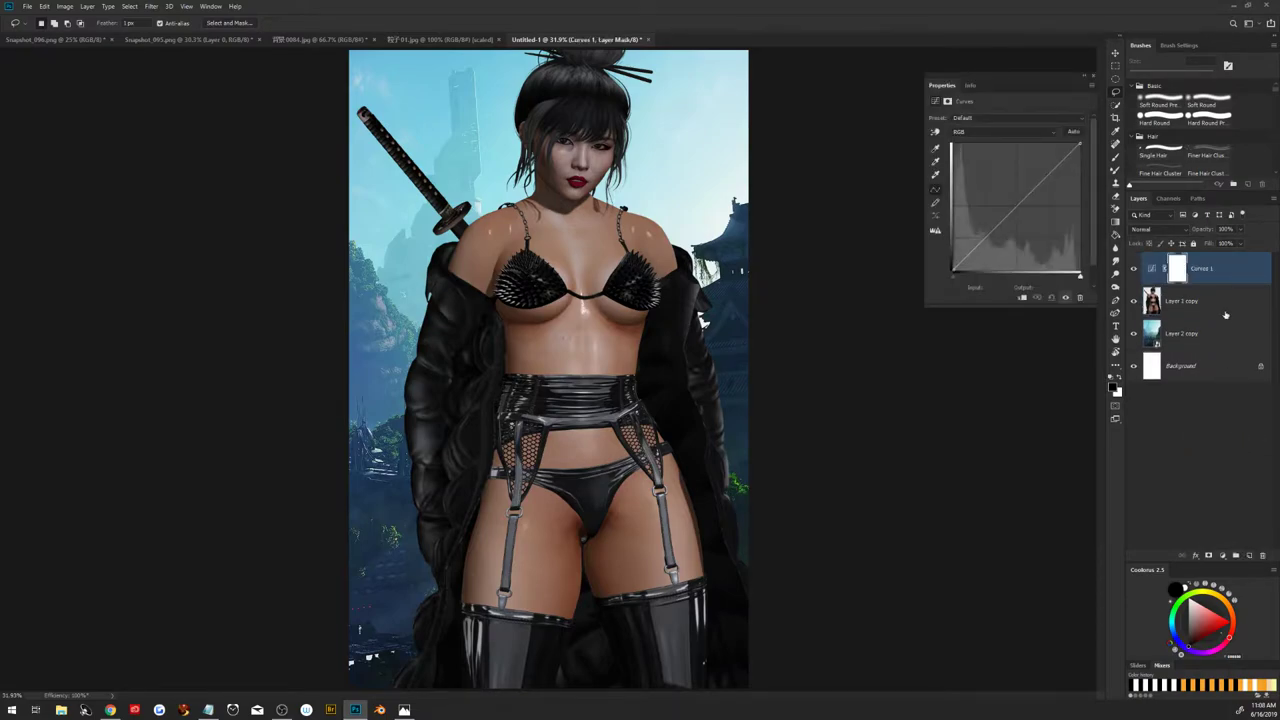
right_click(1228, 269)
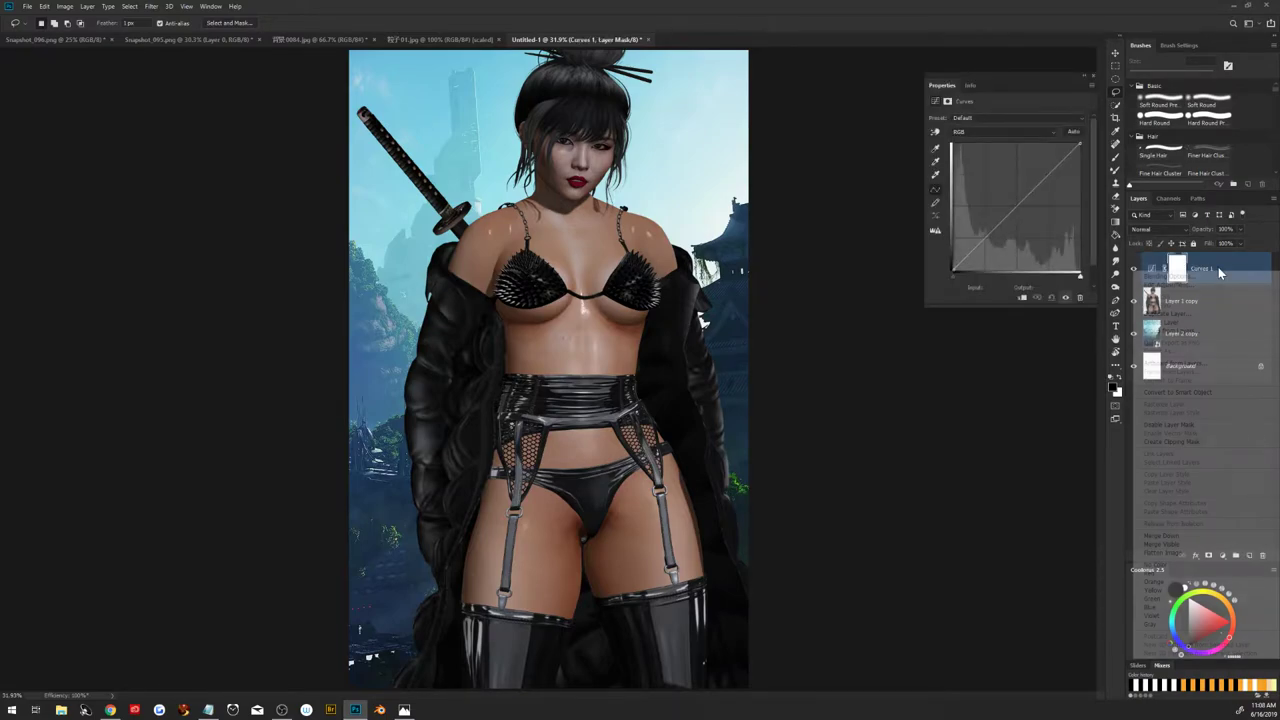
click(1193, 442)
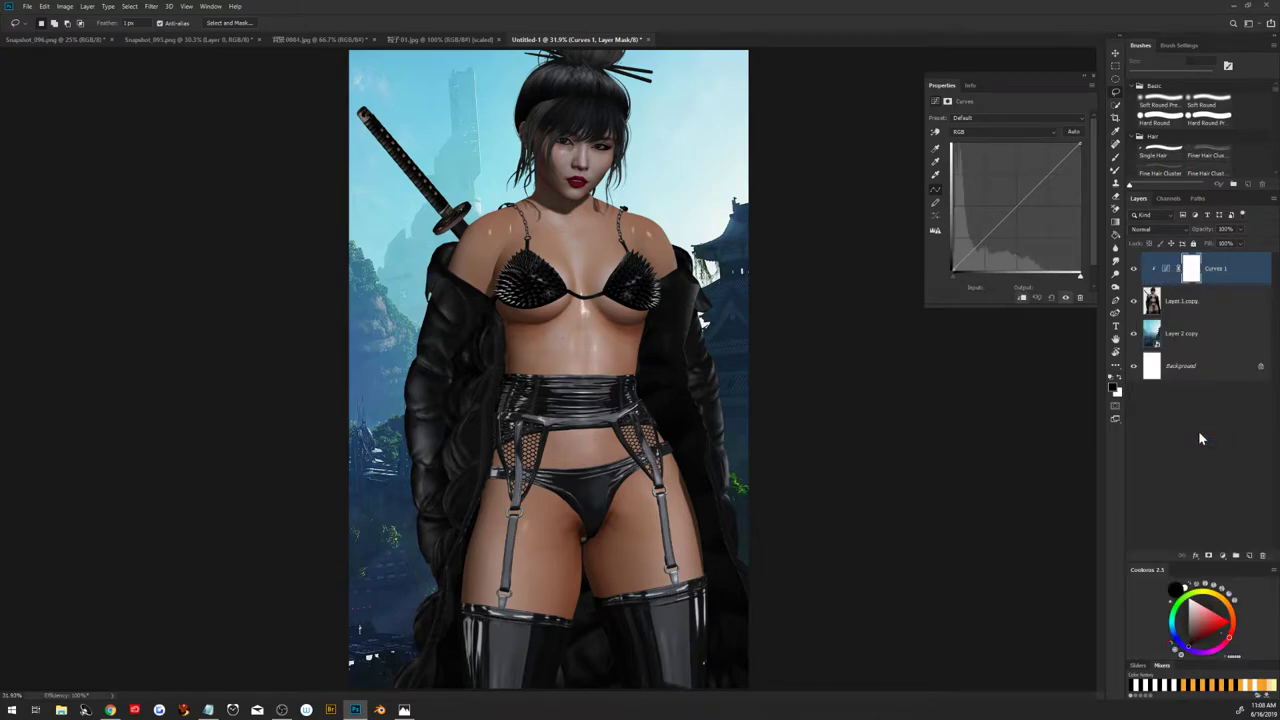
Set the Curves auto correction algorithm to Find Dark & Light Colors
click(1166, 270)
alt+click(1076, 131)
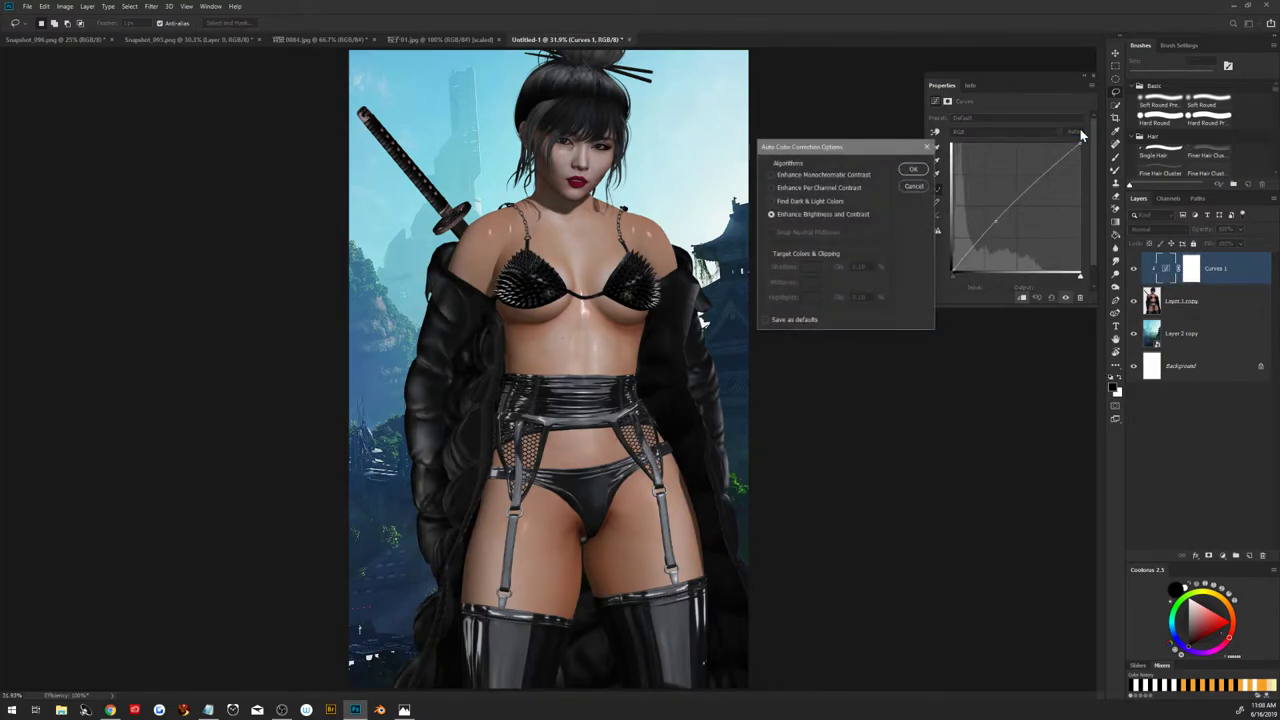
click(772, 201)
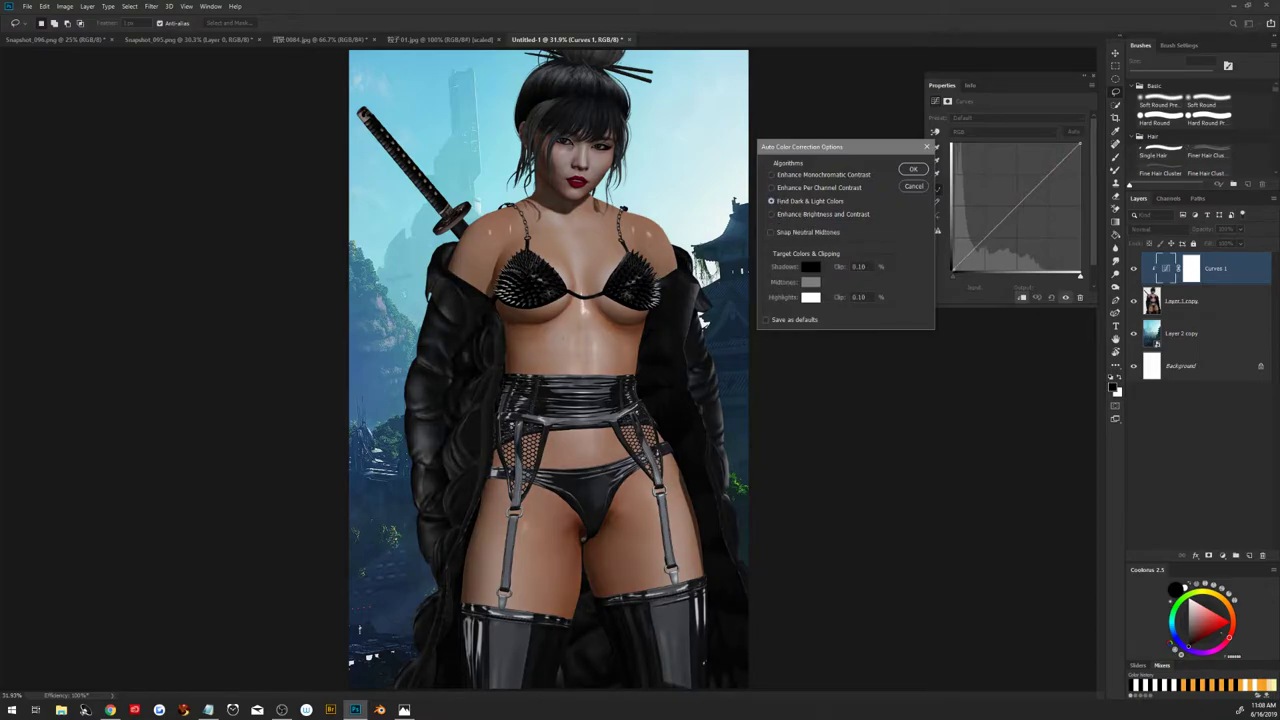
Sample a dark navy shadow target colour from the image
click(810, 266)
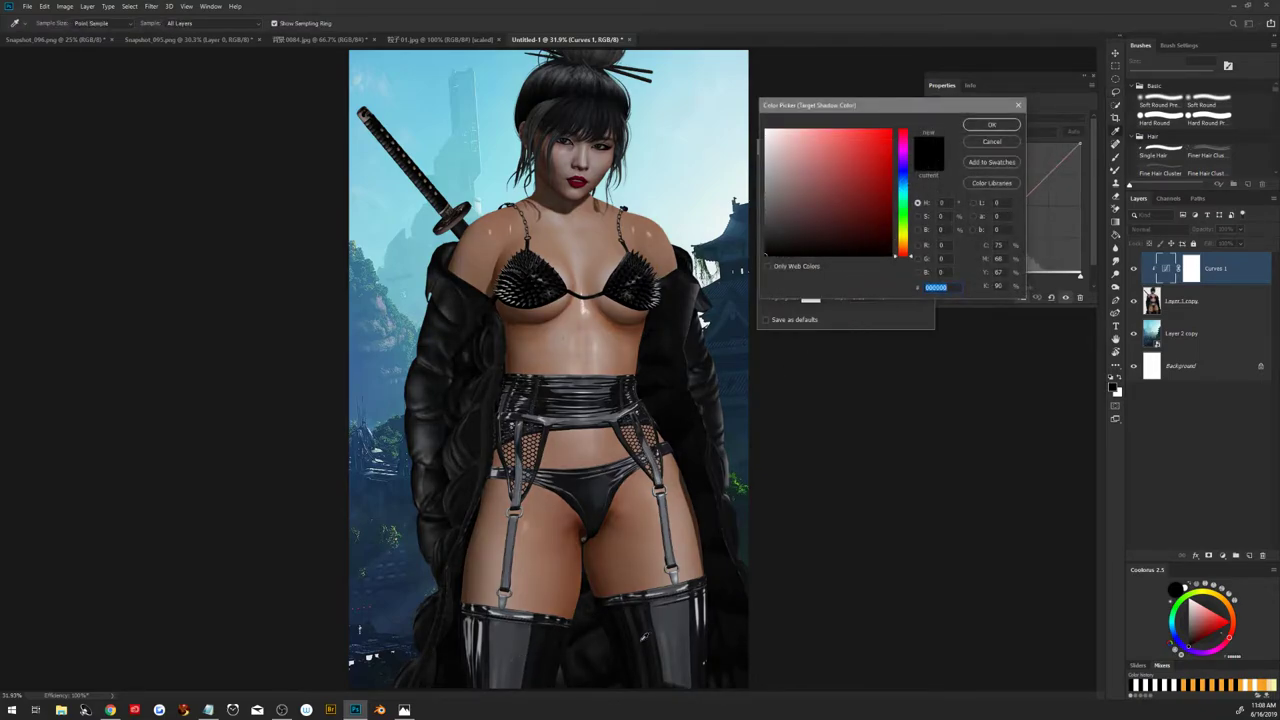
click(398, 602)
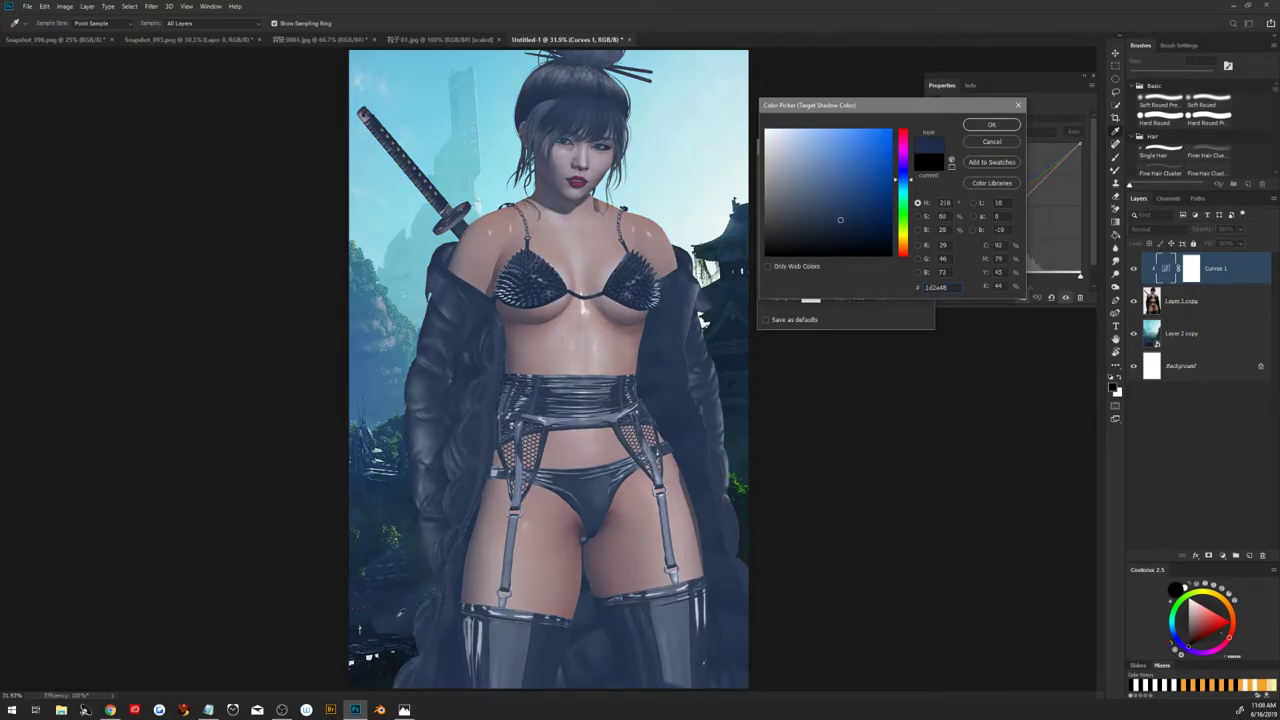
drag(405, 622, 410, 648)
click(840, 231)
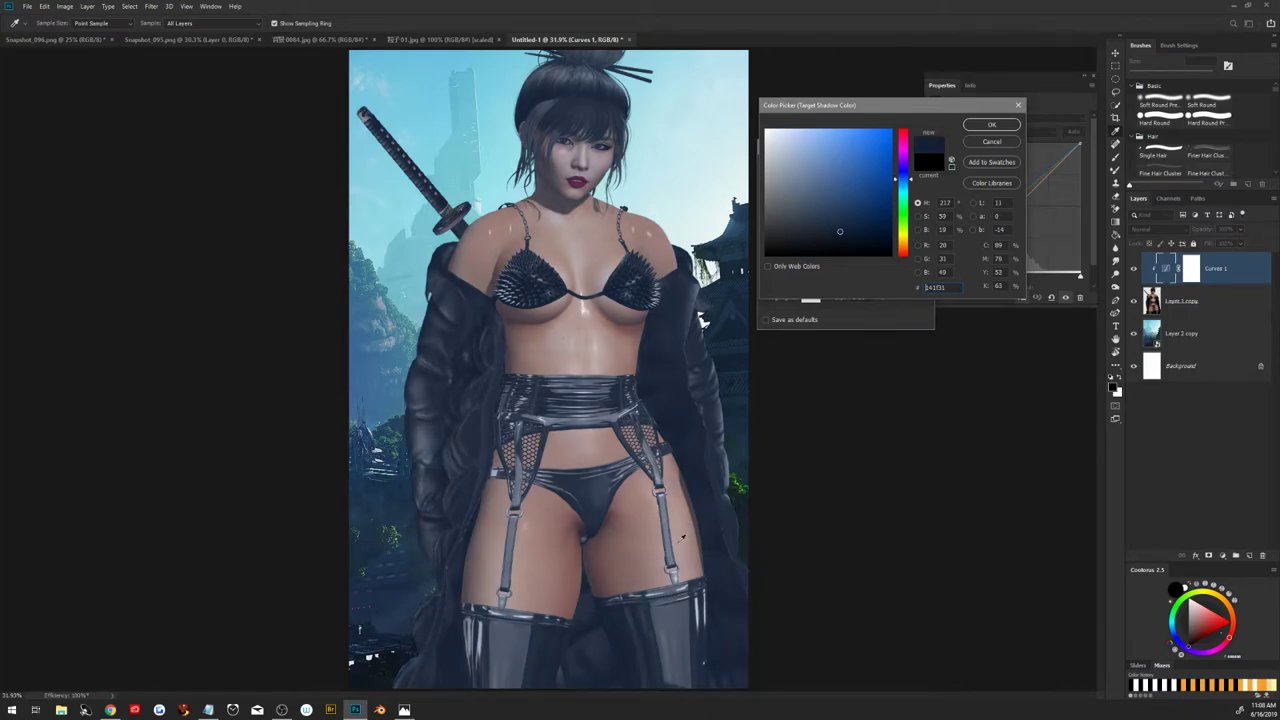
click(751, 461)
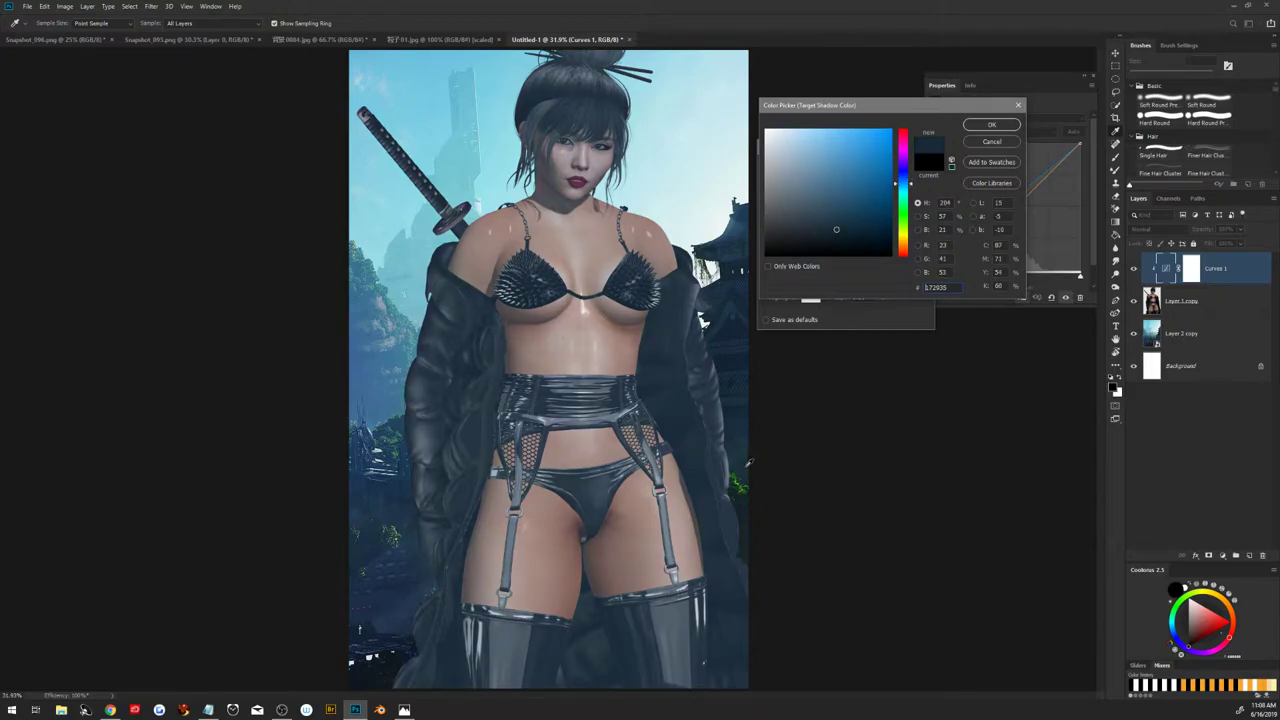
click(728, 268)
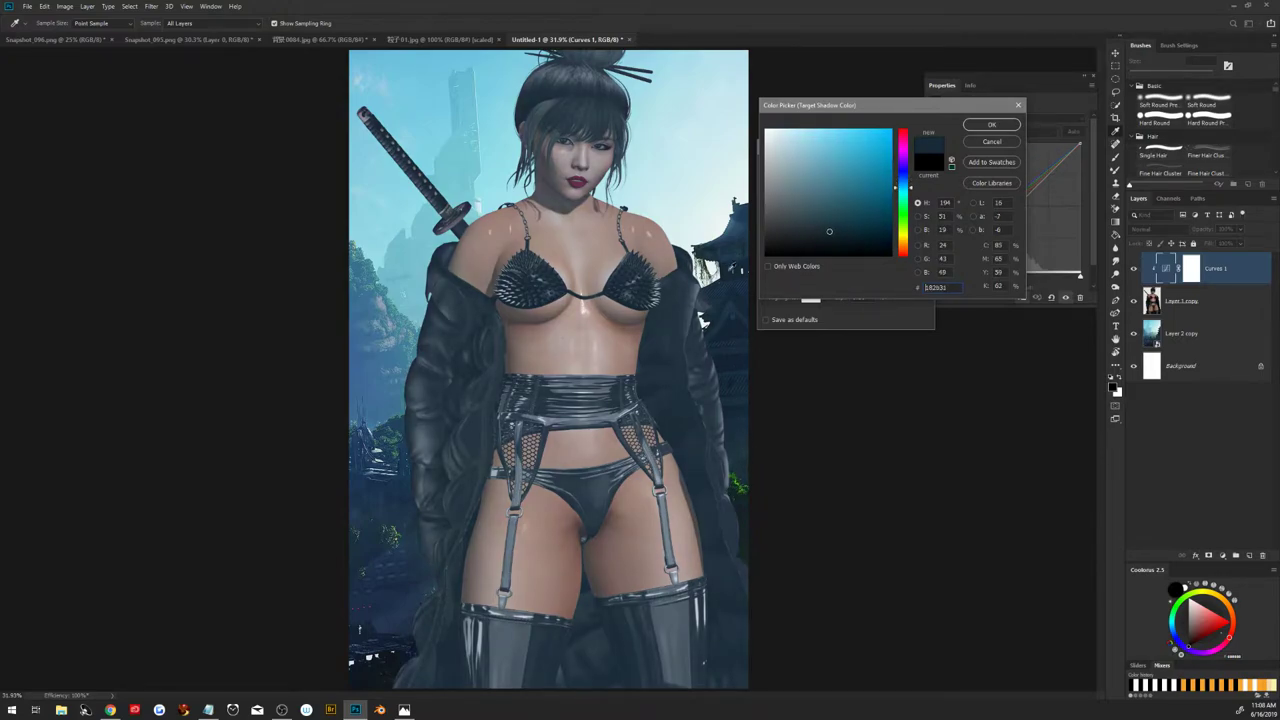
drag(733, 271, 737, 244)
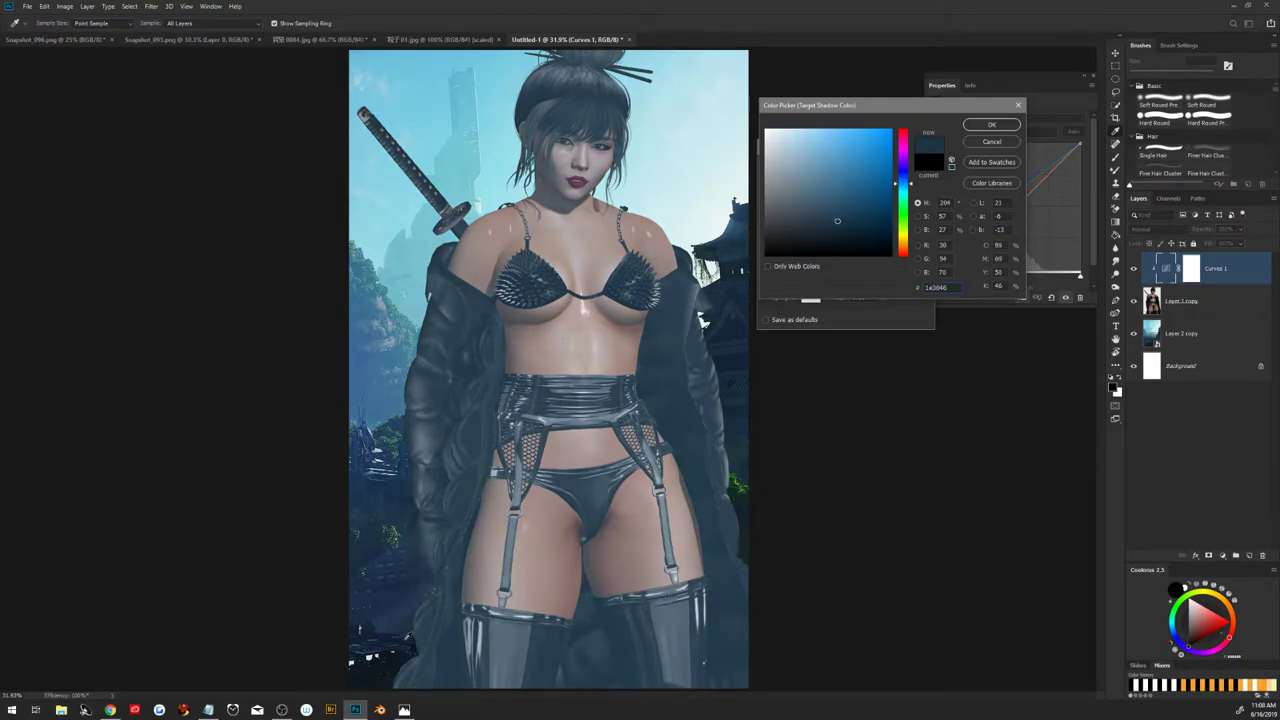
click(488, 488)
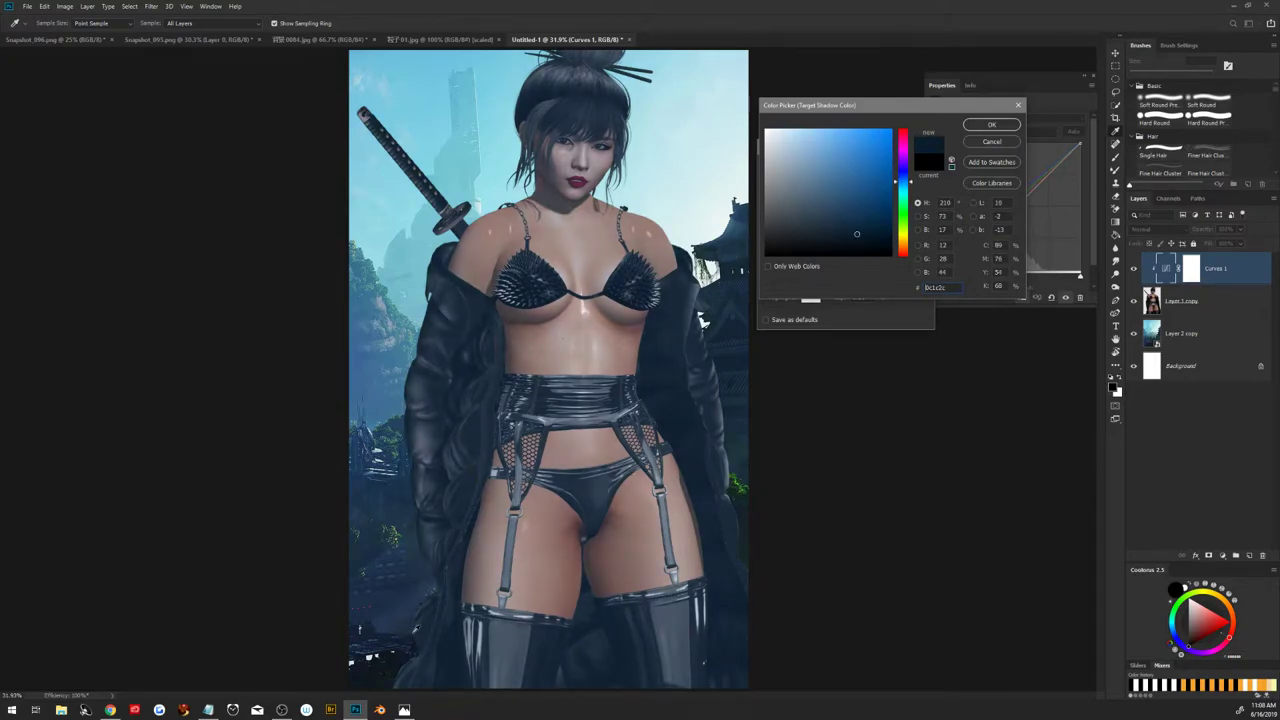
click(404, 638)
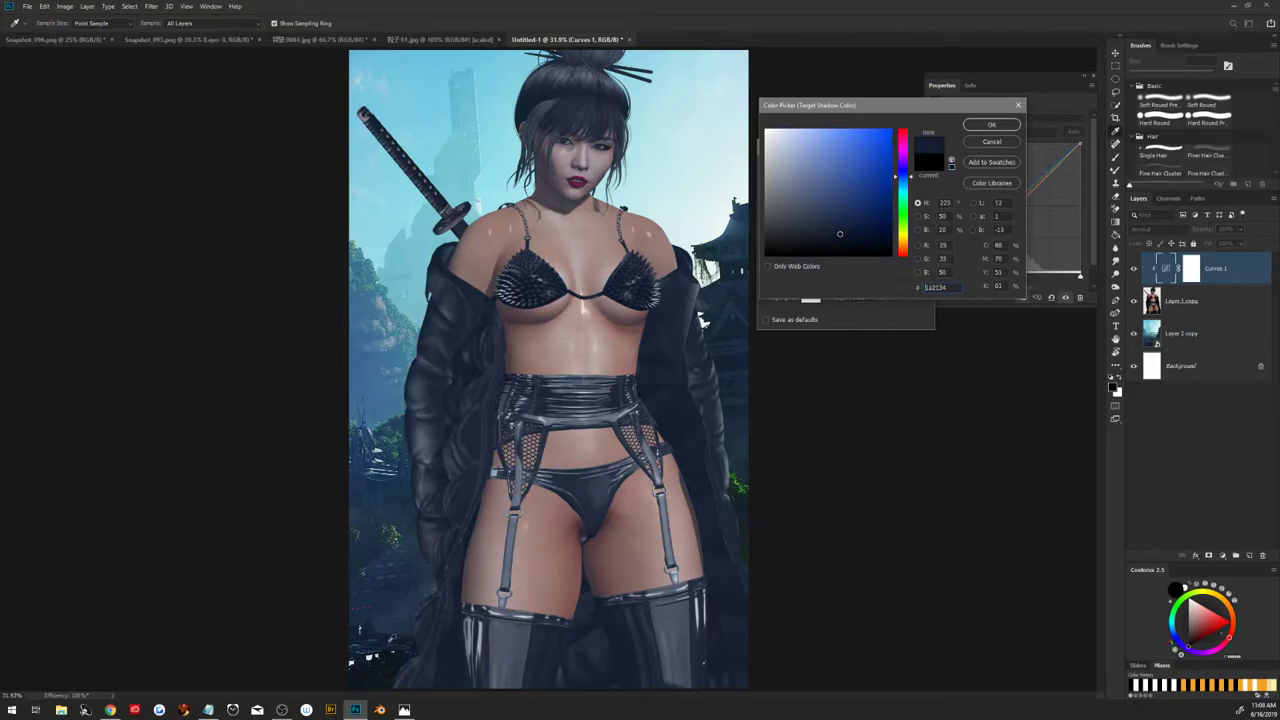
click(388, 636)
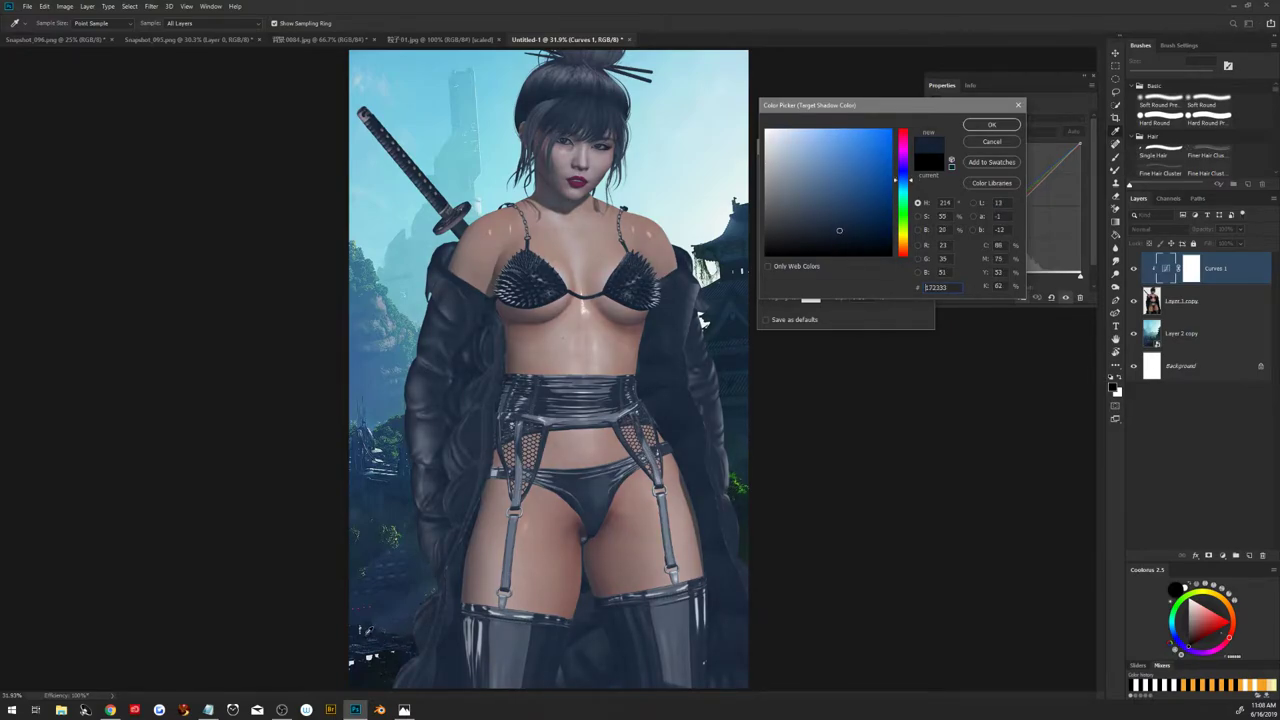
click(368, 636)
click(991, 126)
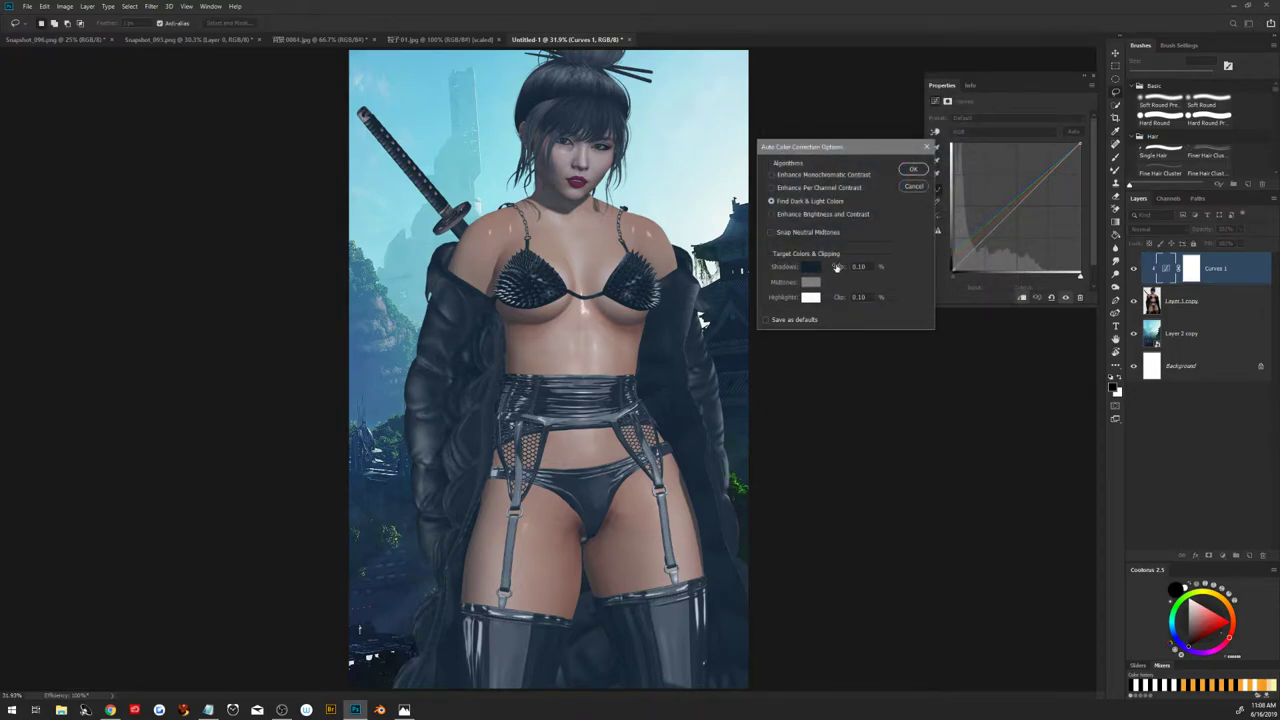
Sample a pale cyan highlight target colour and apply the auto correction settings
click(811, 297)
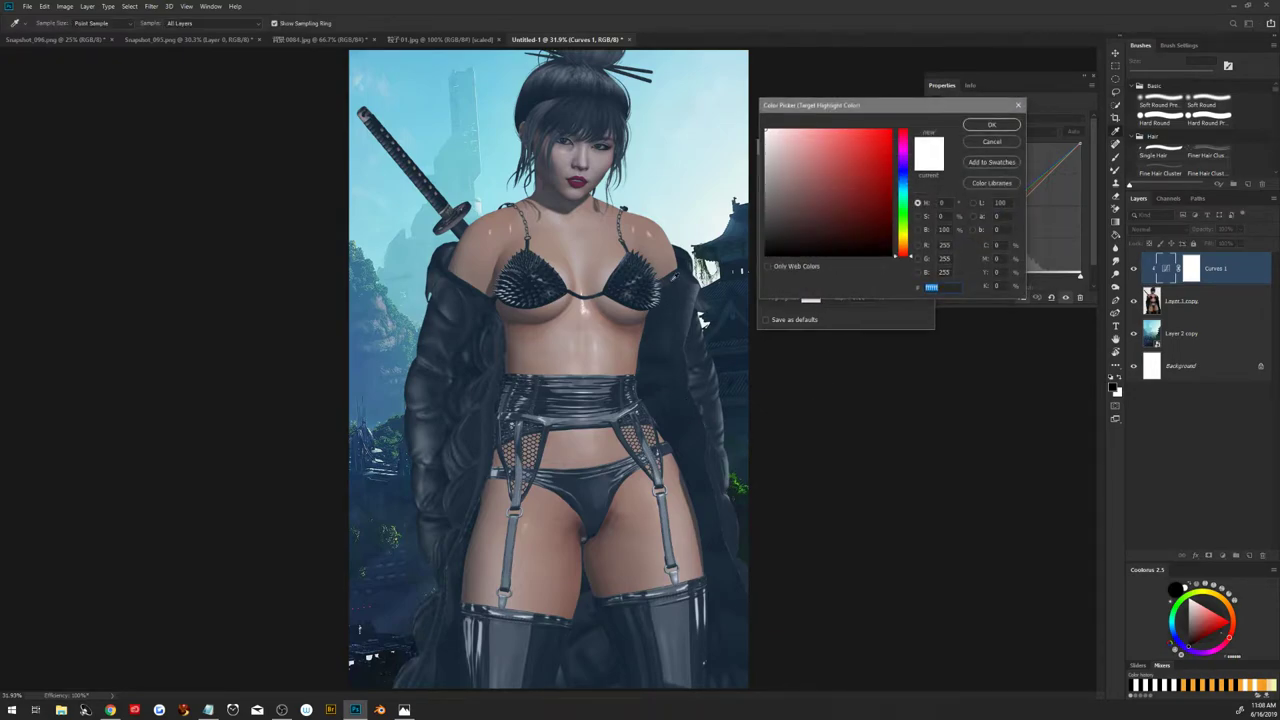
click(720, 231)
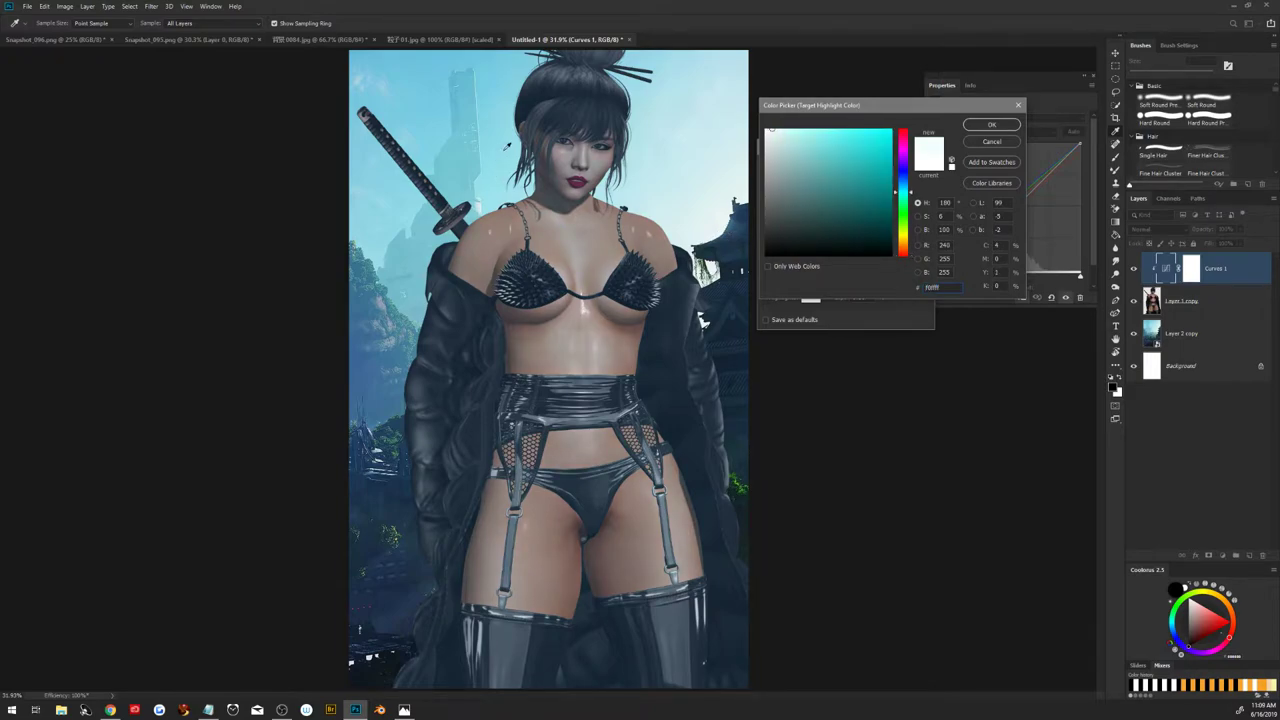
click(746, 155)
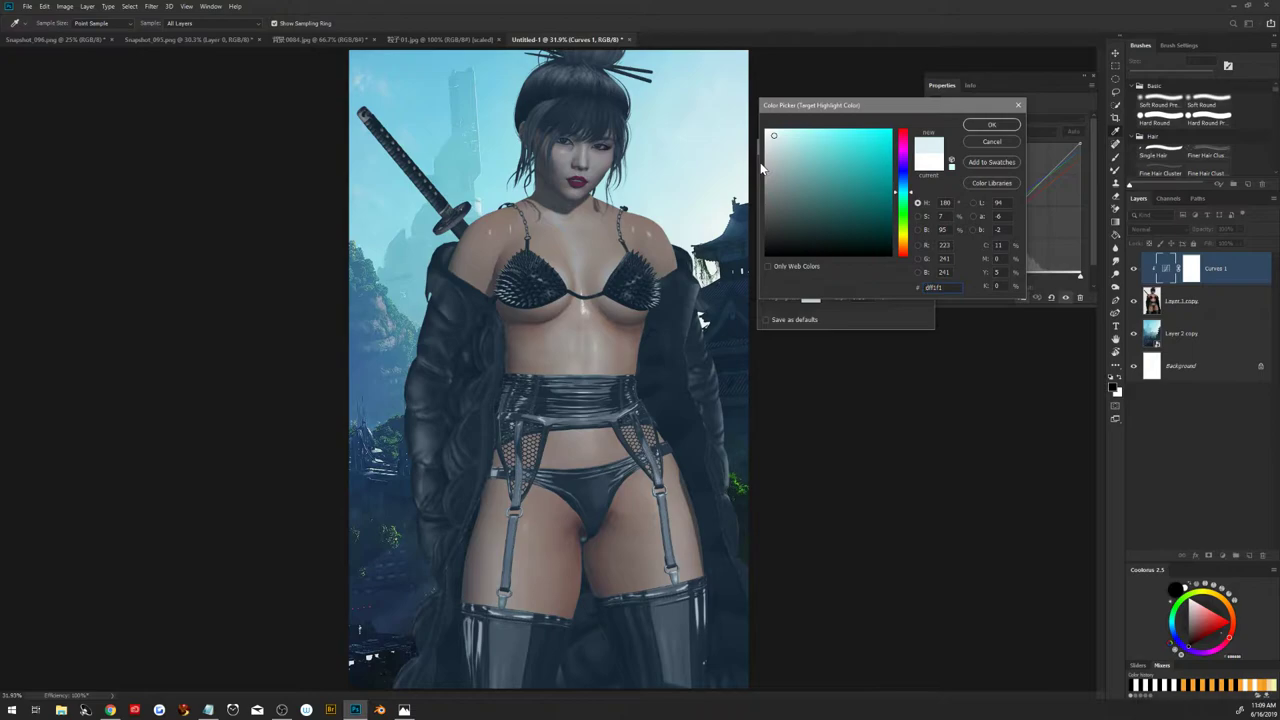
click(987, 125)
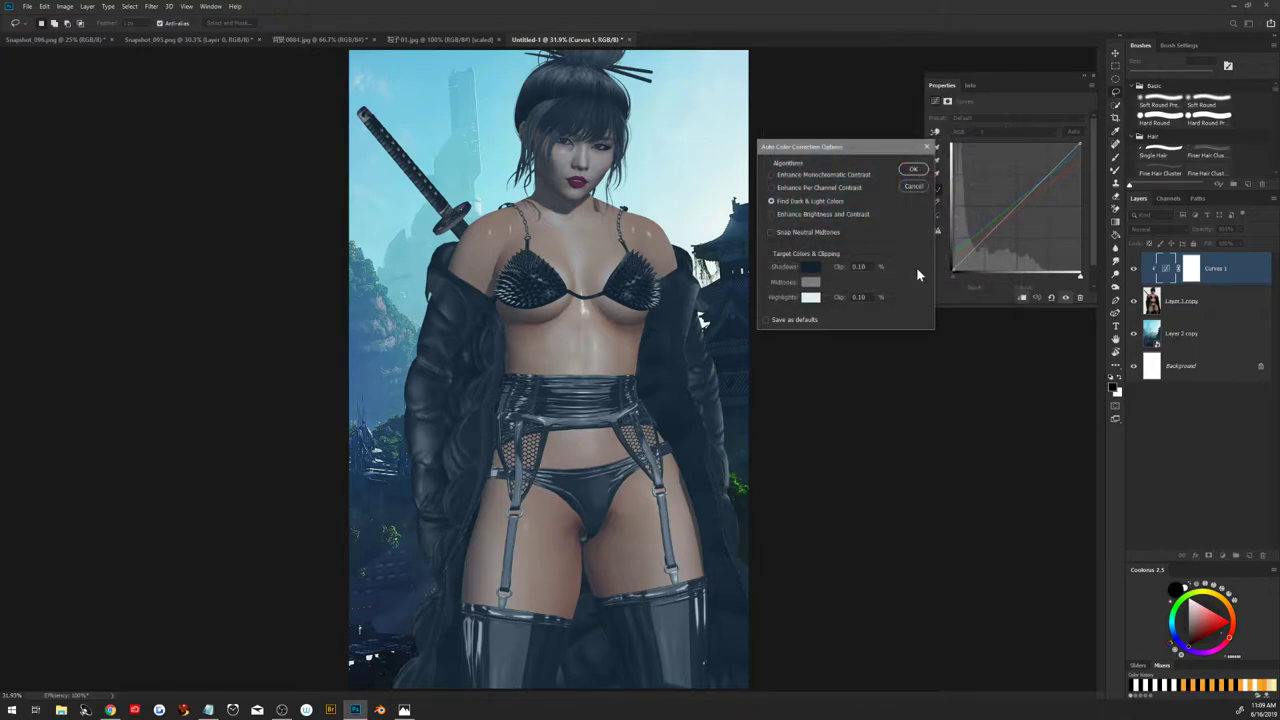
click(915, 172)
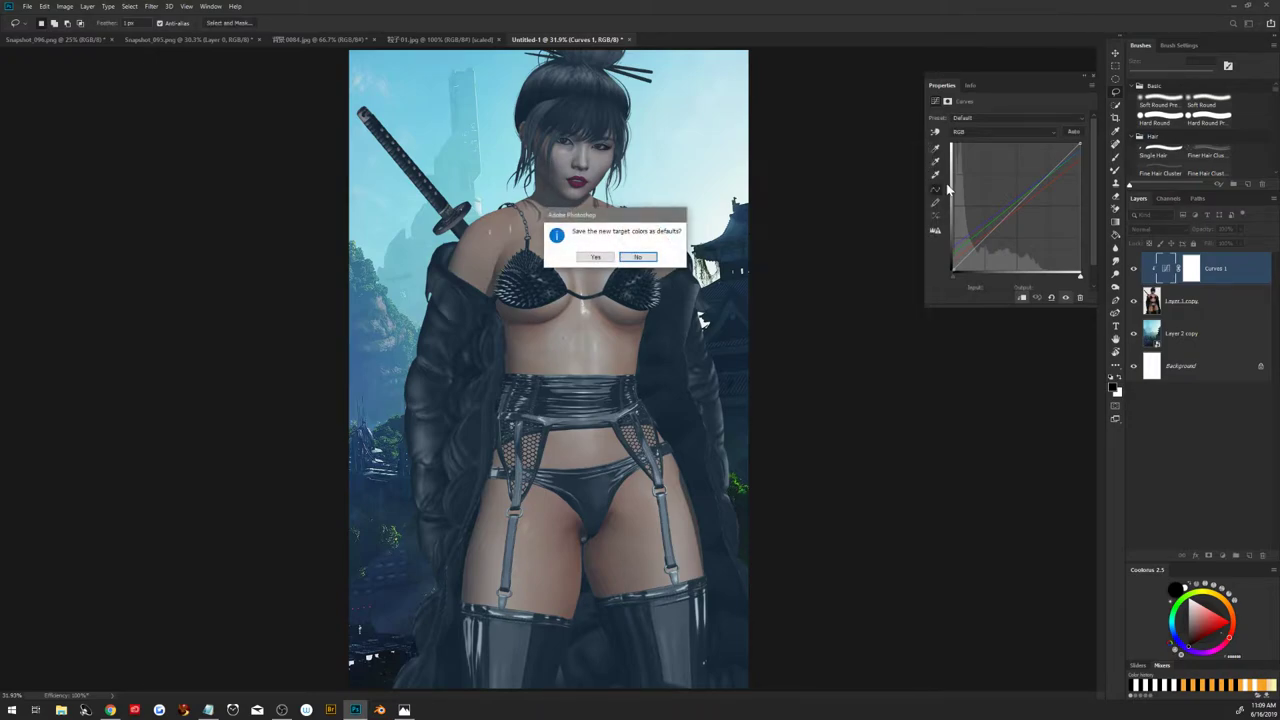
Decline saving defaults and steepen the RGB curve with a raised highlight and lowered shadow point
click(637, 257)
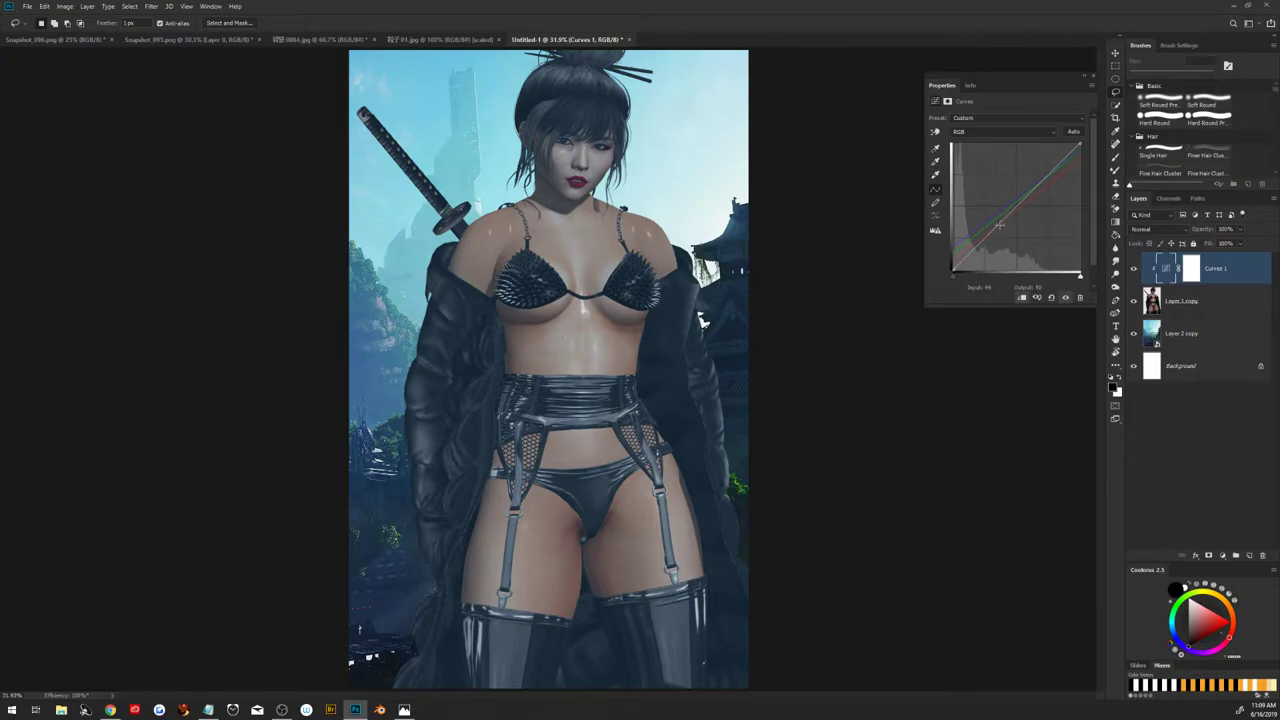
click(1000, 225)
click(1040, 187)
drag(1040, 185, 1040, 178)
drag(1000, 226, 1001, 233)
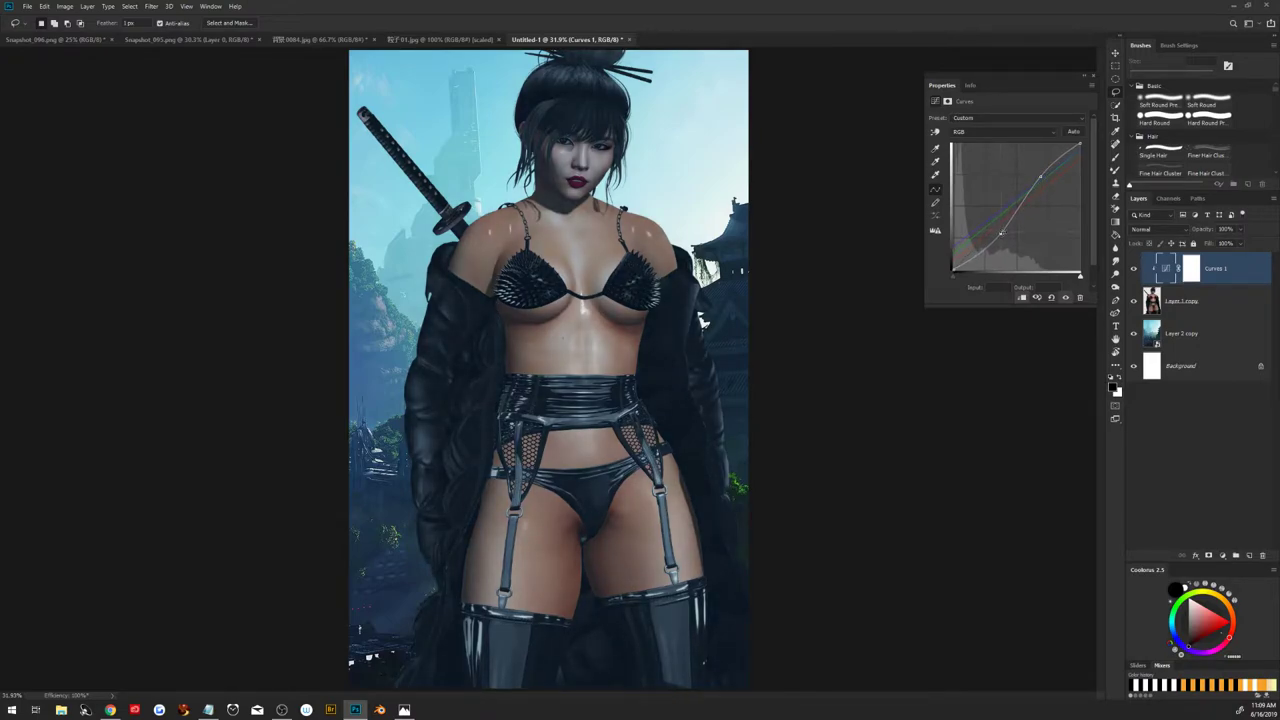
drag(1001, 233, 997, 233)
Pull down the Blue channel's shadow end and lower Curves 1 to 57% opacity
click(990, 131)
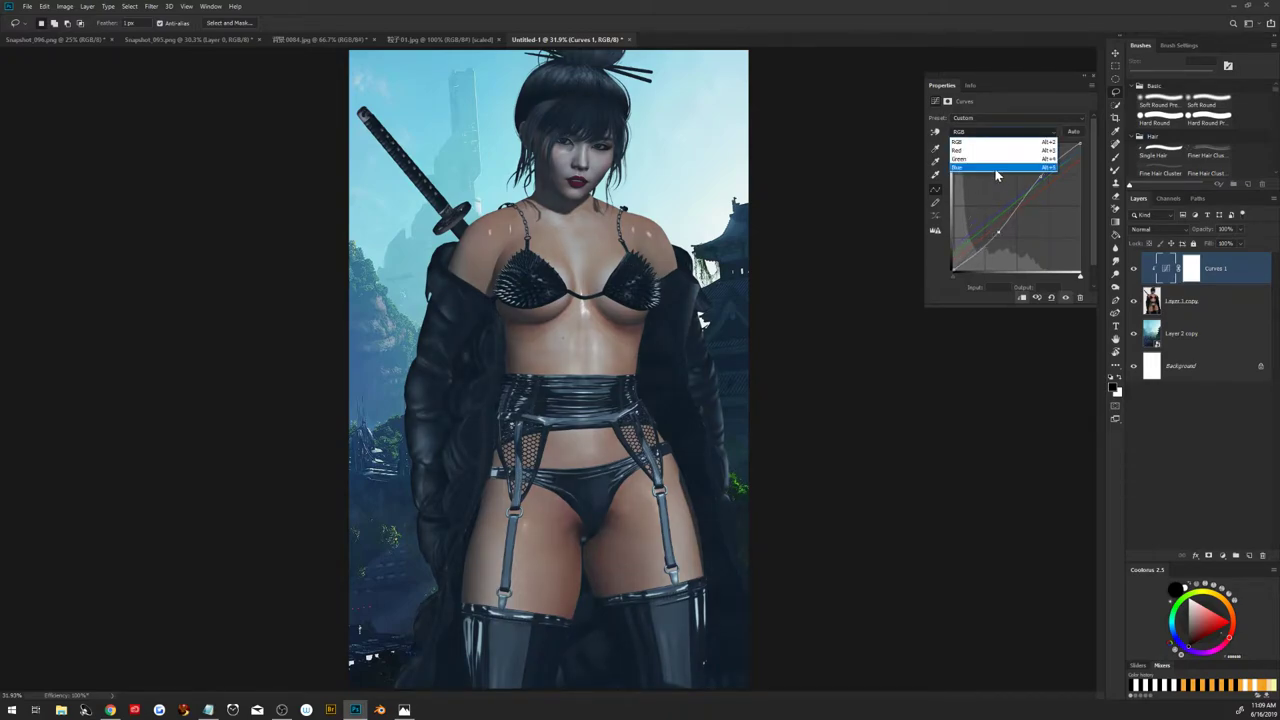
click(976, 168)
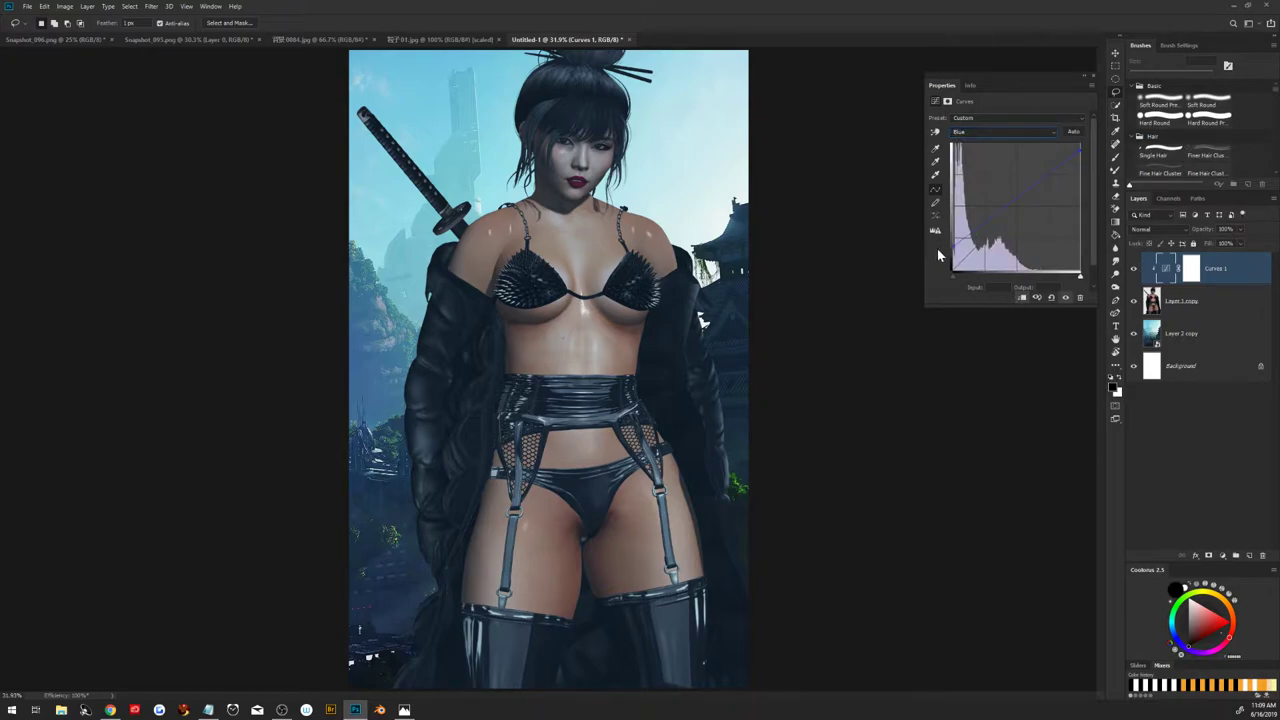
drag(952, 246, 952, 257)
click(1167, 268)
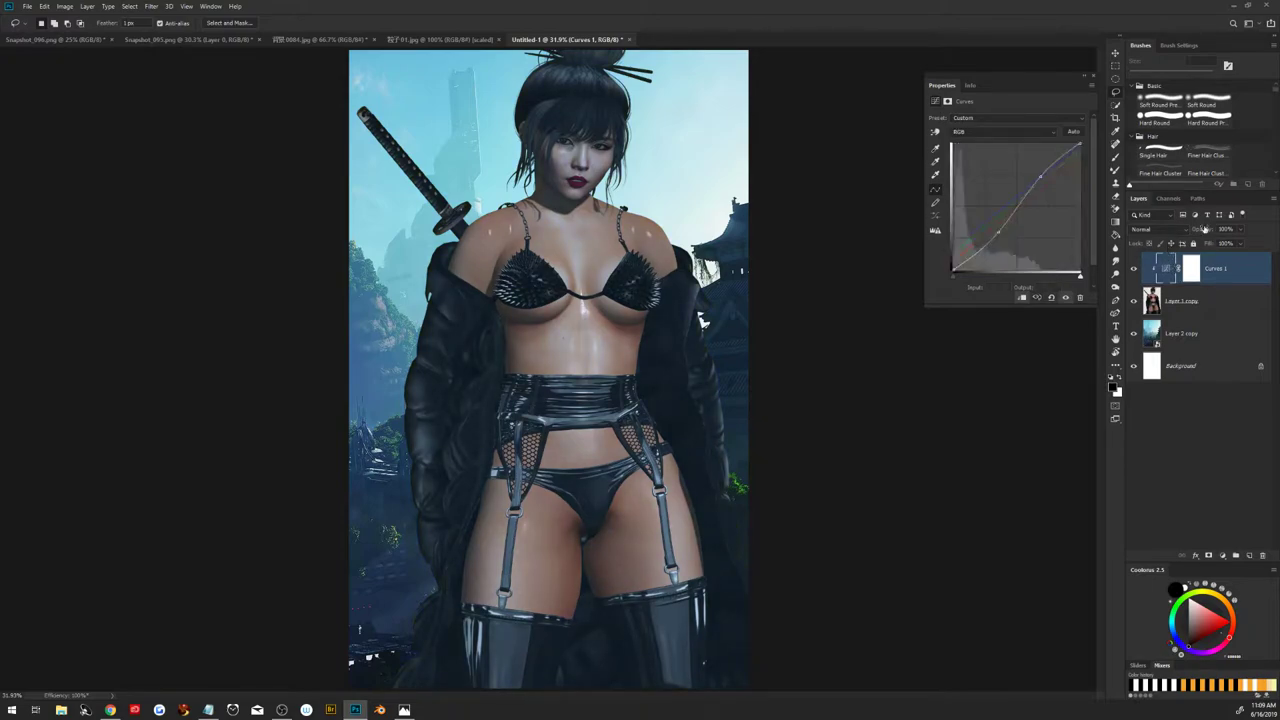
mouse_move(1208, 232)
mouse_down()
mouse_move(1176, 234)
mouse_move(1210, 247)
mouse_up()
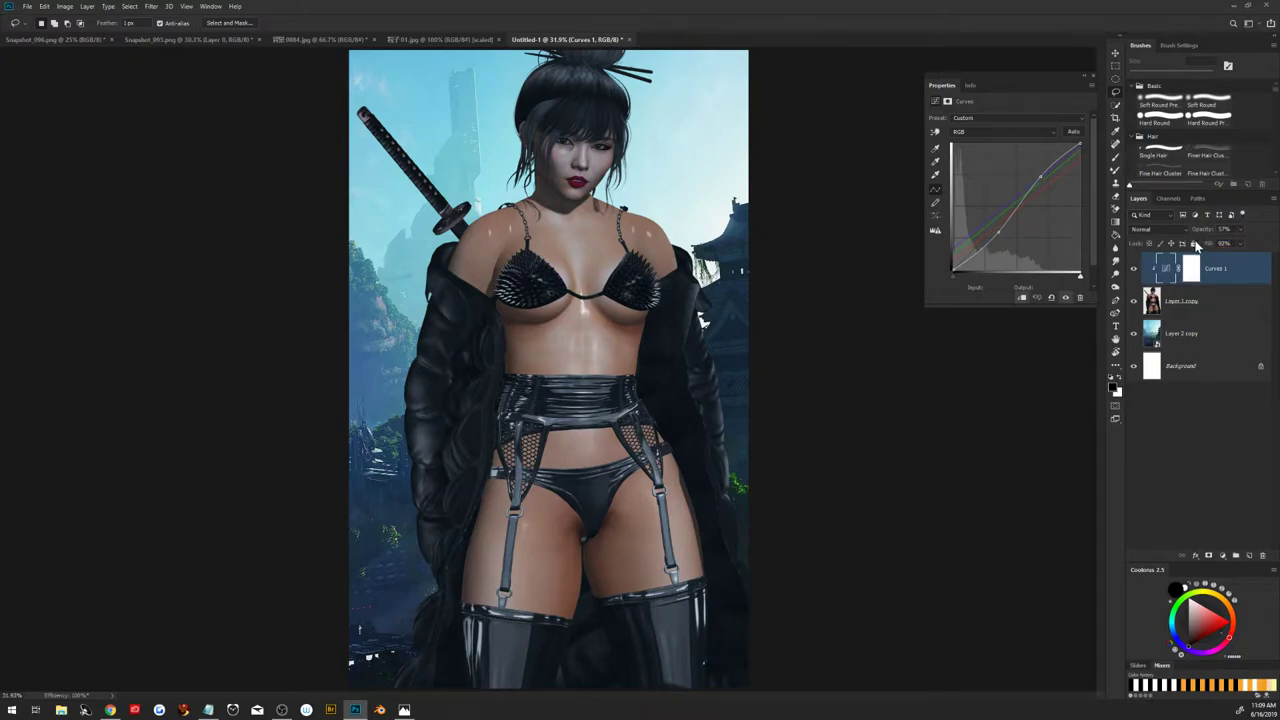
click(1093, 75)
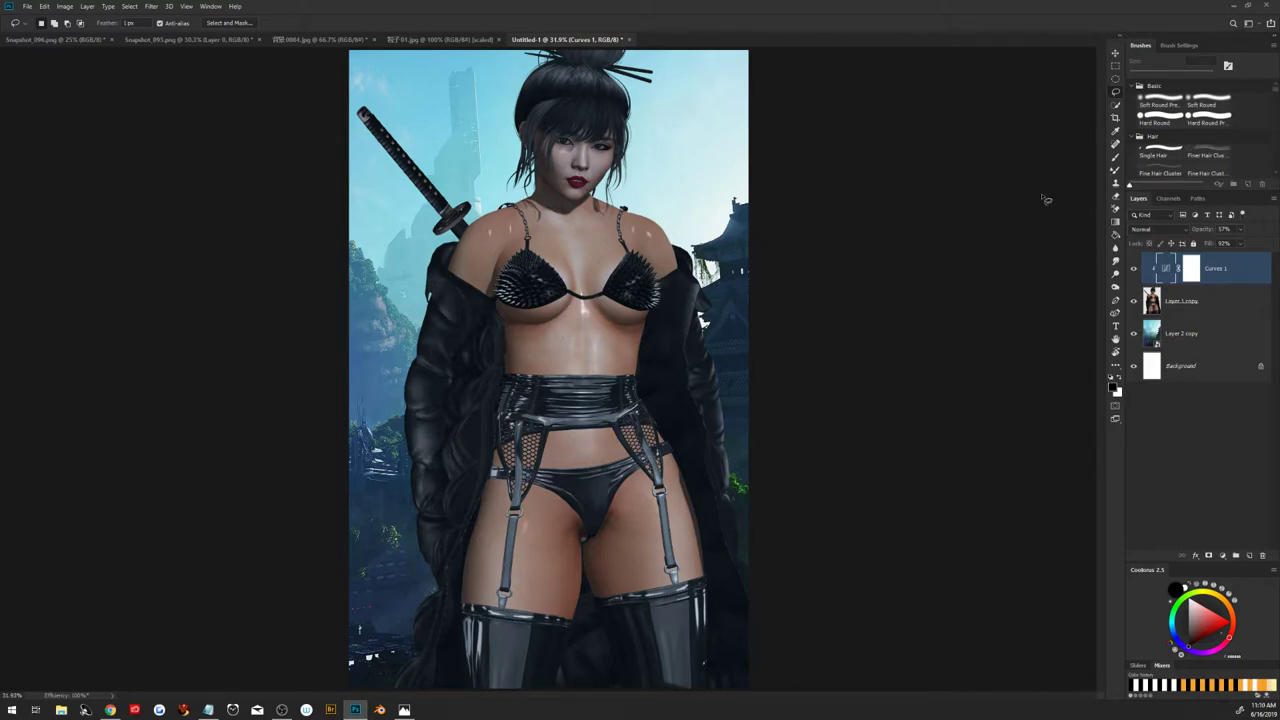
Merge the curves grade into the character and duplicate it in Soft Light mode
shift+click(1222, 301)
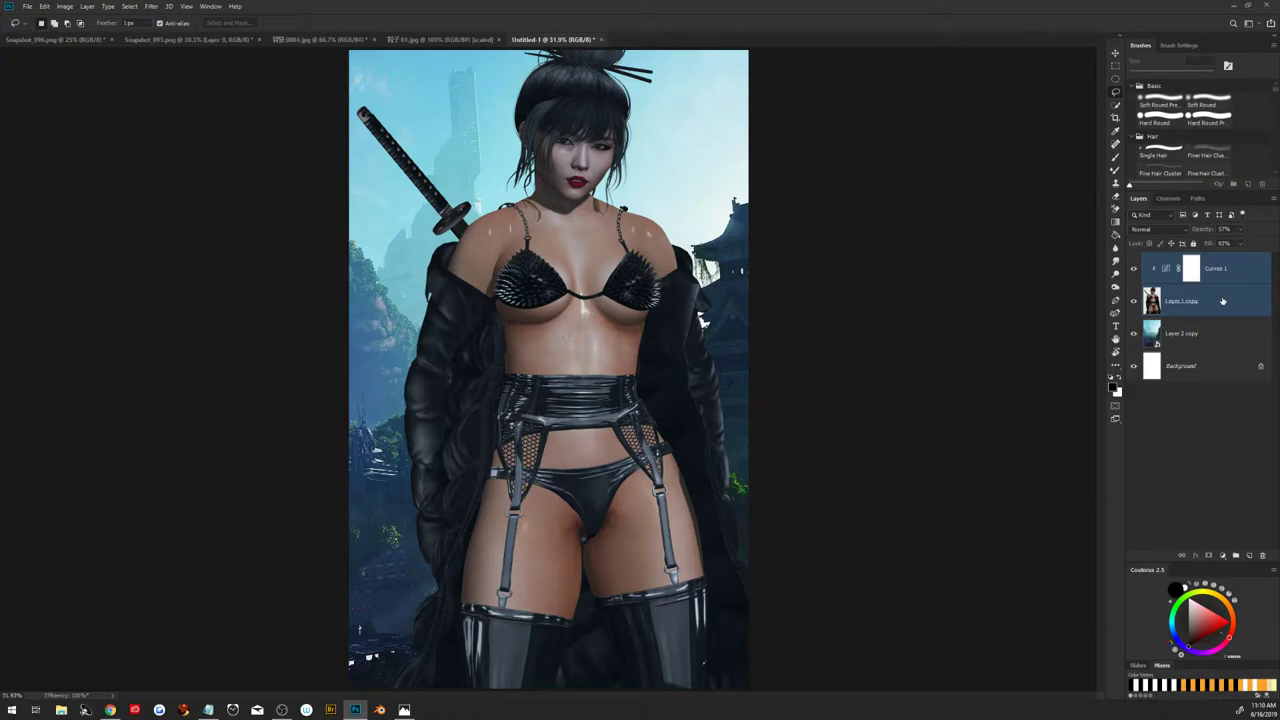
key(ctrl+e)
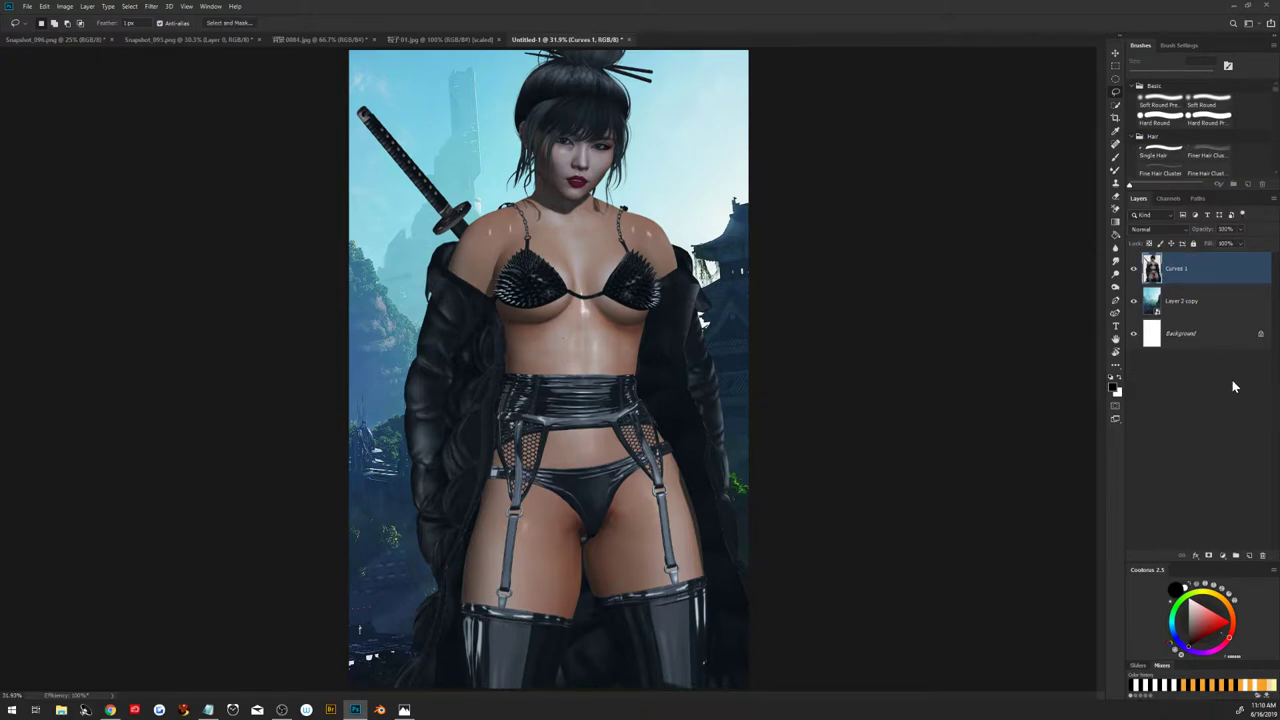
key(ctrl+j)
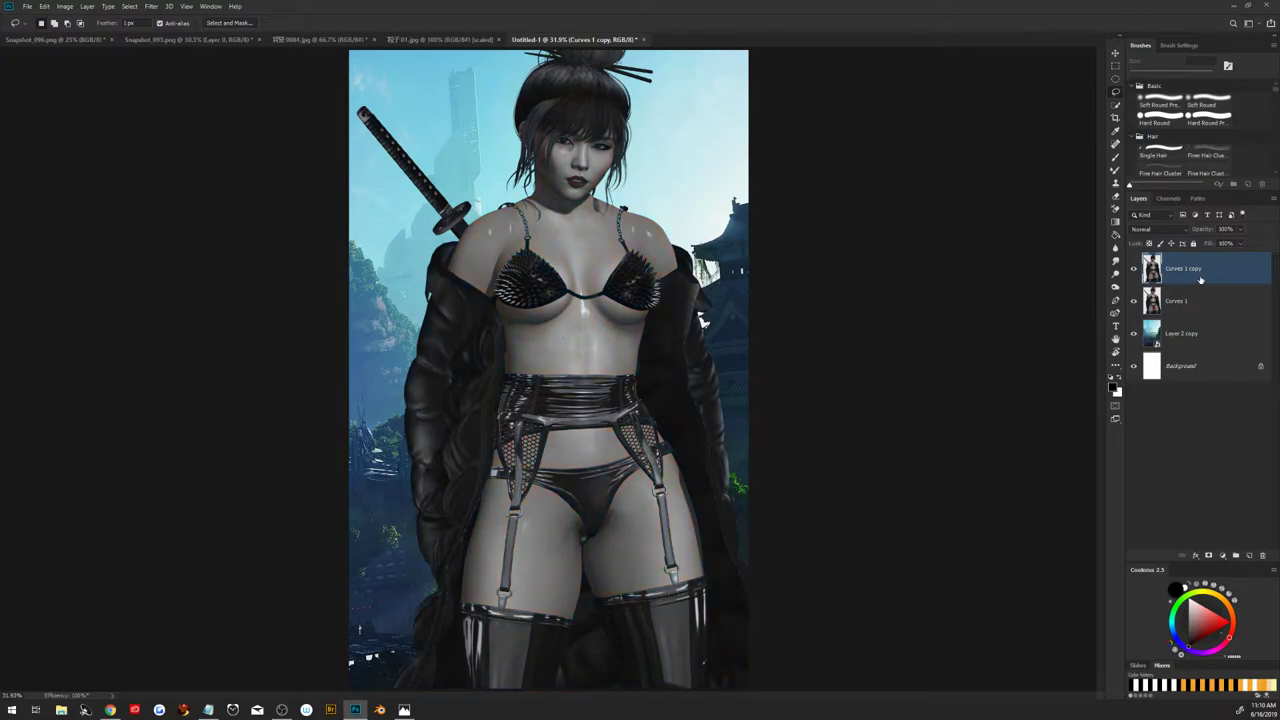
click(1165, 230)
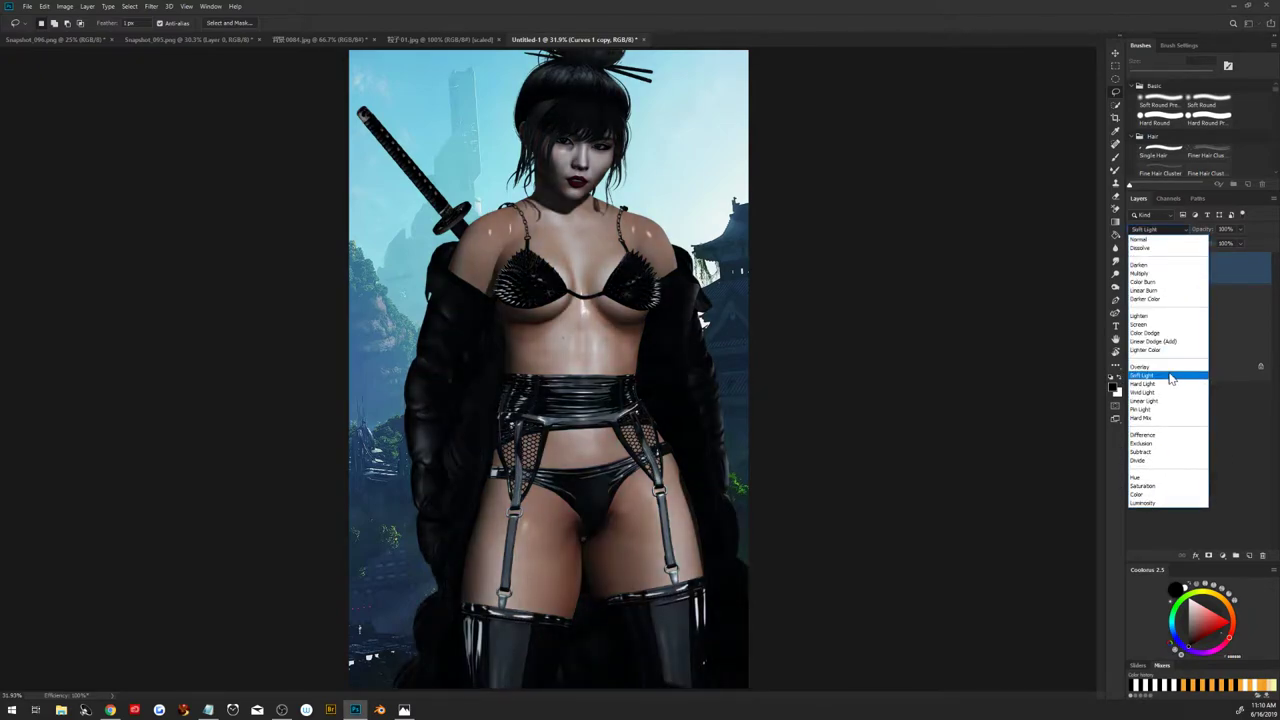
click(1171, 378)
Set the soft-light copy to 5% fill and 31% opacity
drag(1208, 246, 1166, 244)
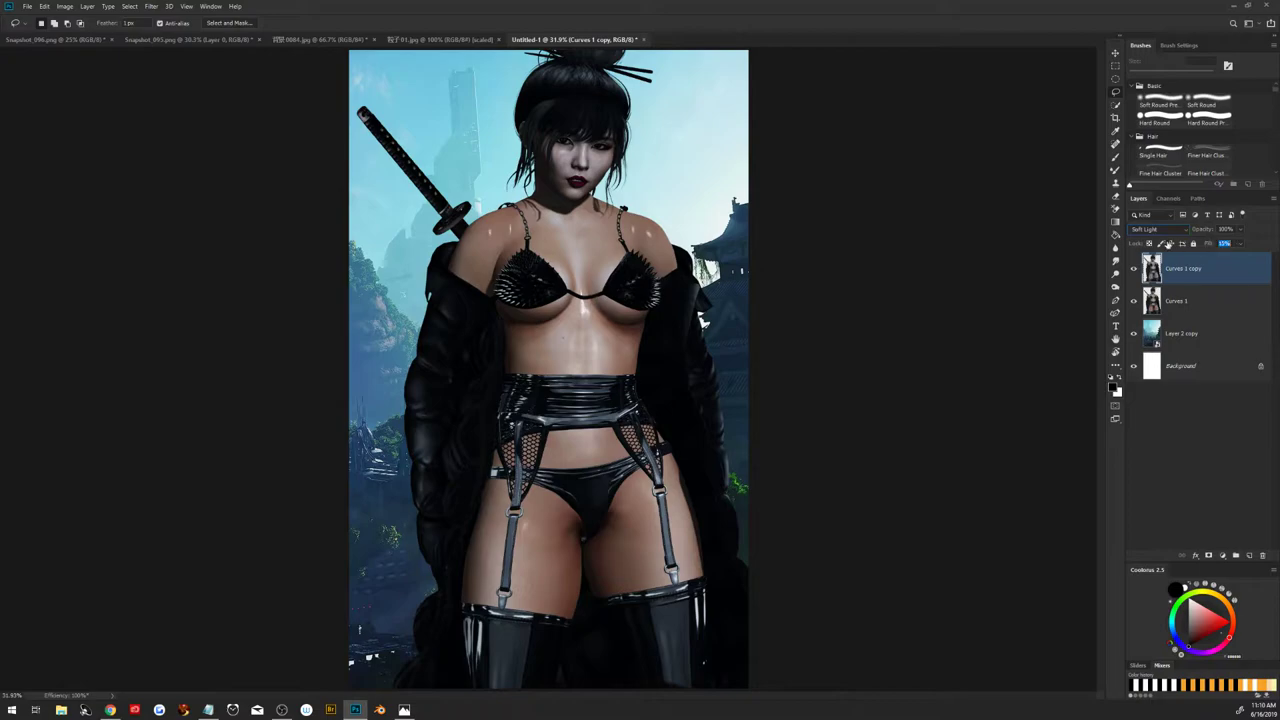
text(5)
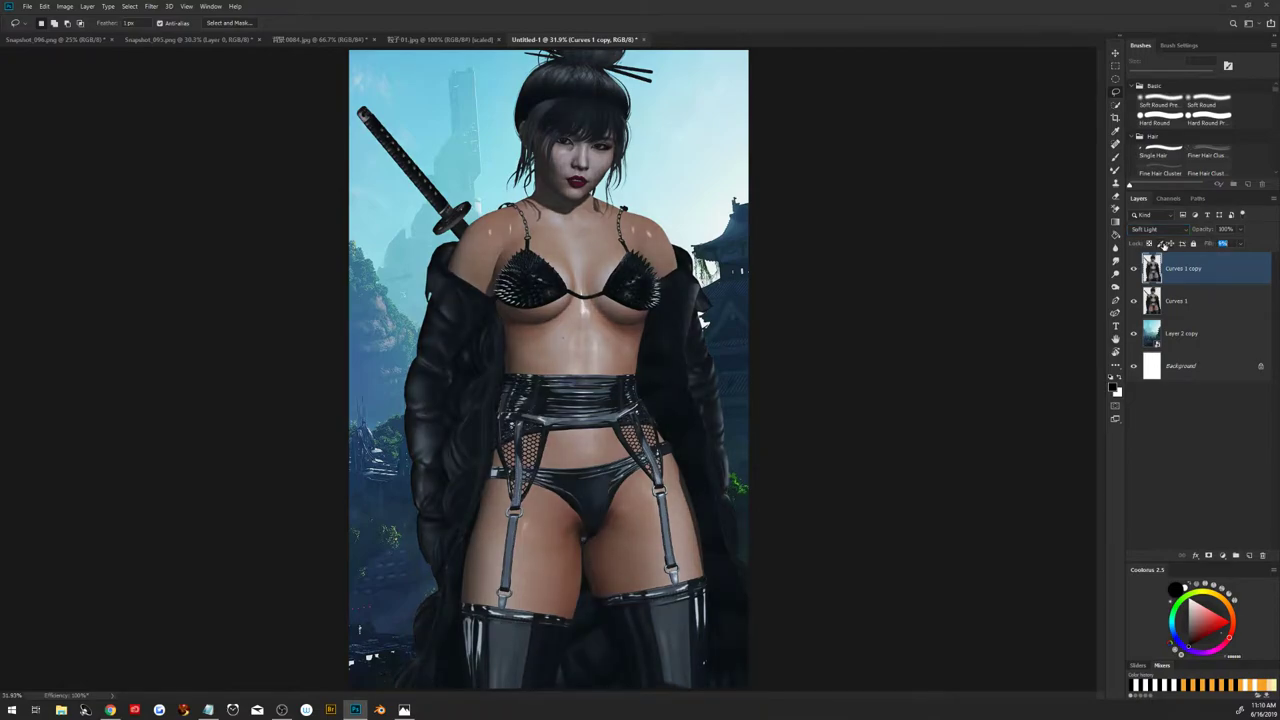
key(Return)
drag(1204, 233, 1195, 235)
mouse_move(1200, 238)
mouse_down()
mouse_move(1236, 246)
mouse_move(1164, 254)
mouse_up()
Toggle the copy to compare, then merge it with Curves 1 into one layer
click(1135, 269)
click(1135, 269)
click(1135, 269)
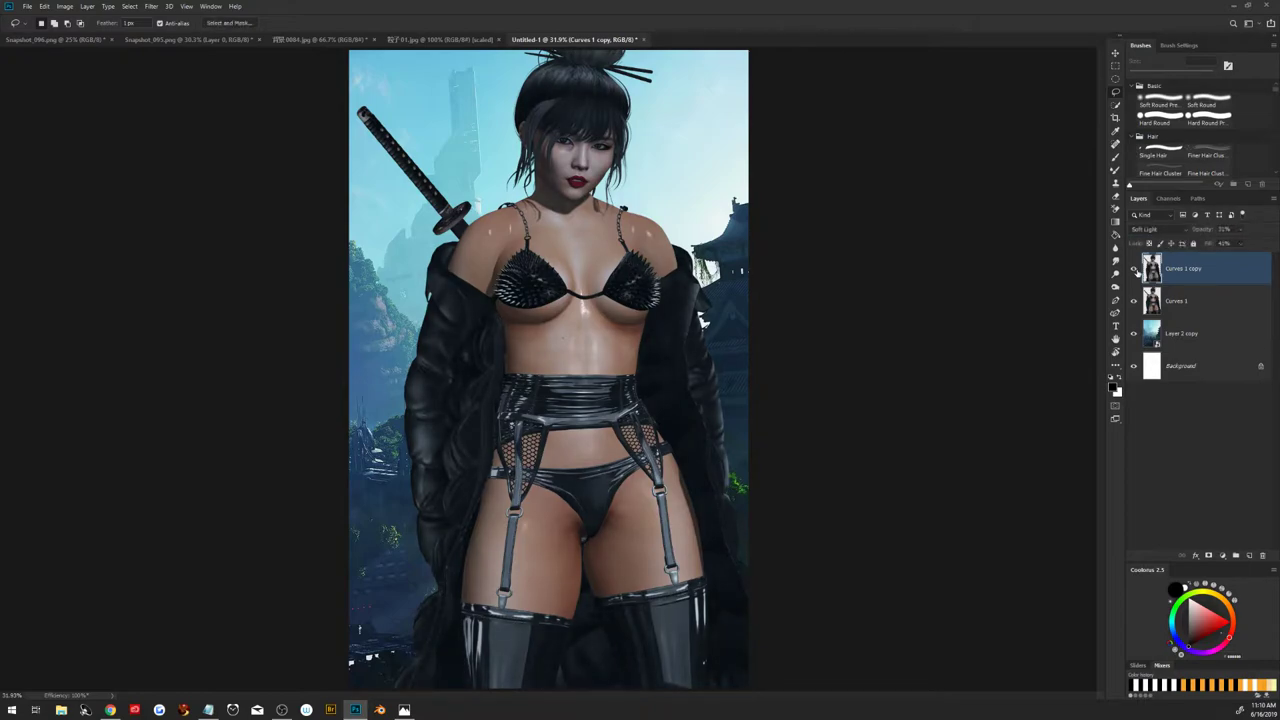
shift+click(1191, 303)
key(ctrl+e)
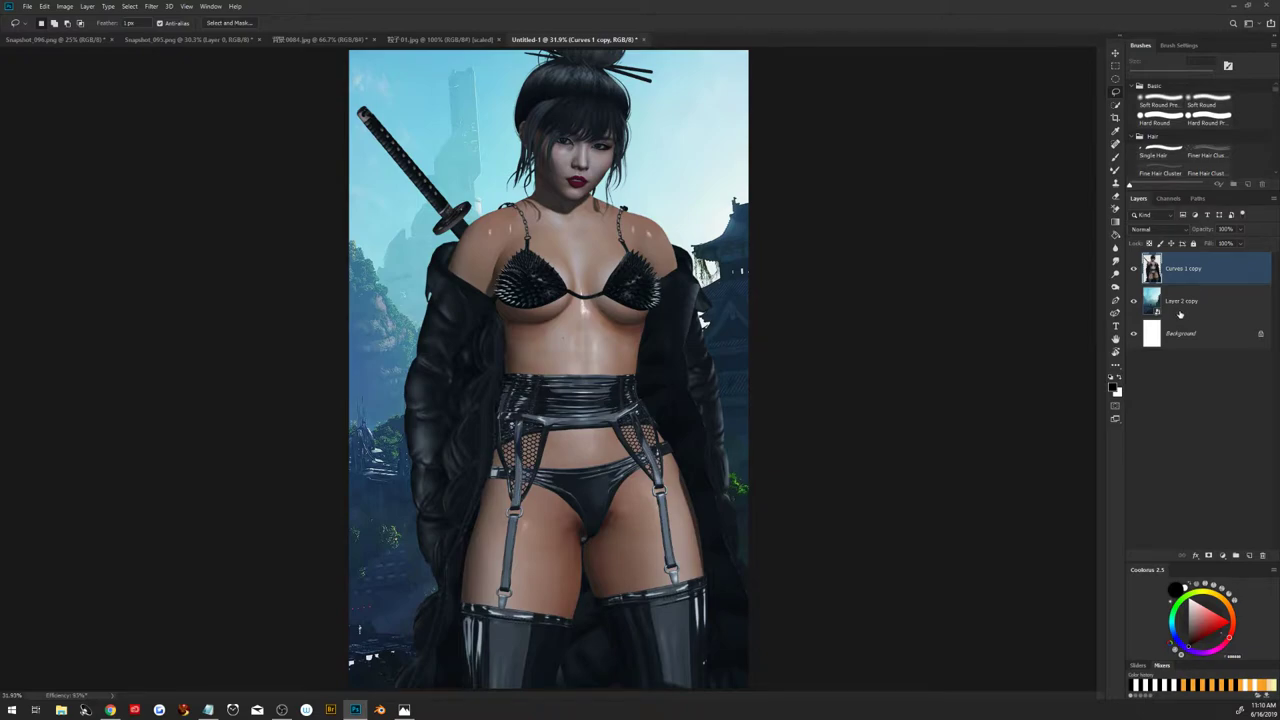
Add two new layers and paint a red 15 px arrow labelled LIGHT pointing at the face
click(1249, 555)
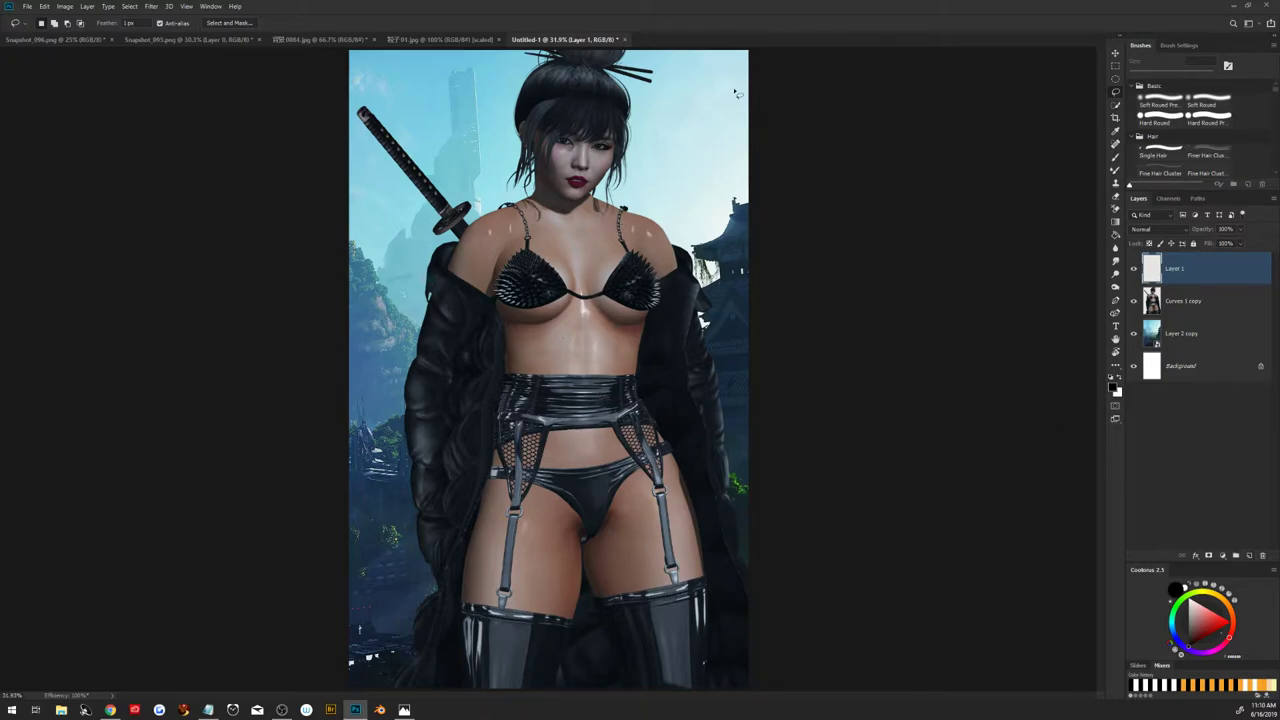
click(1250, 556)
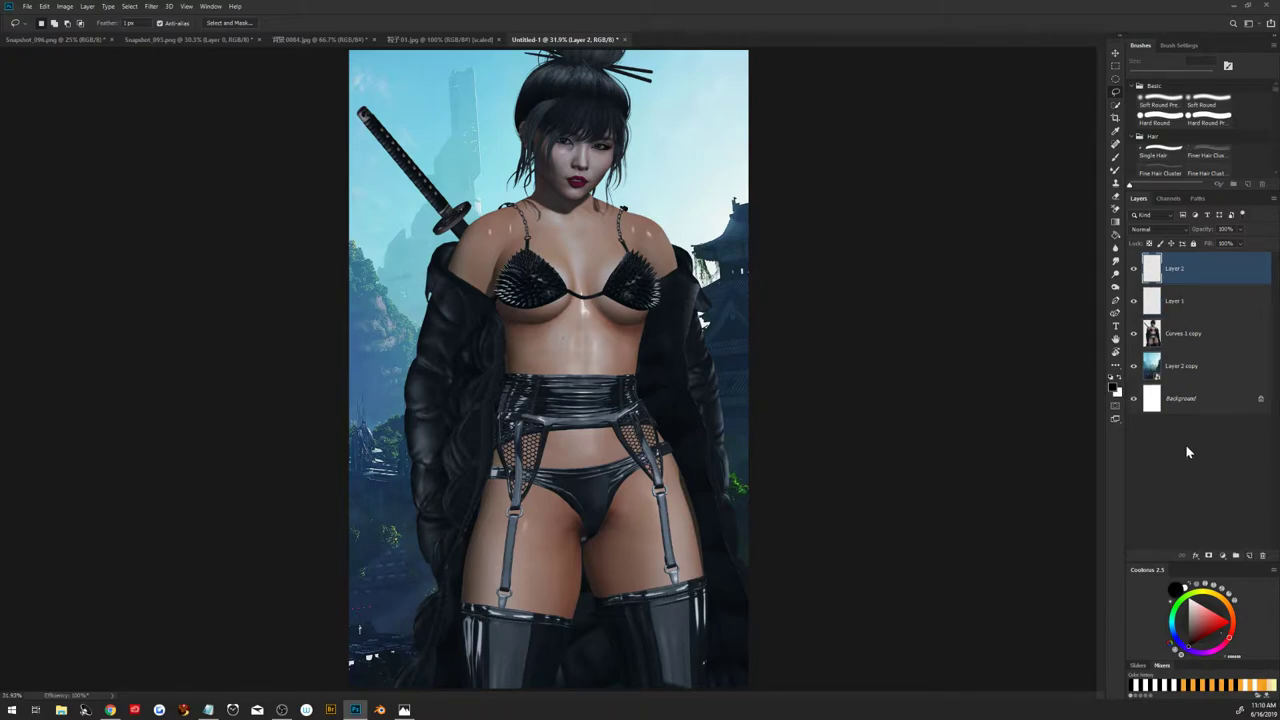
key(b)
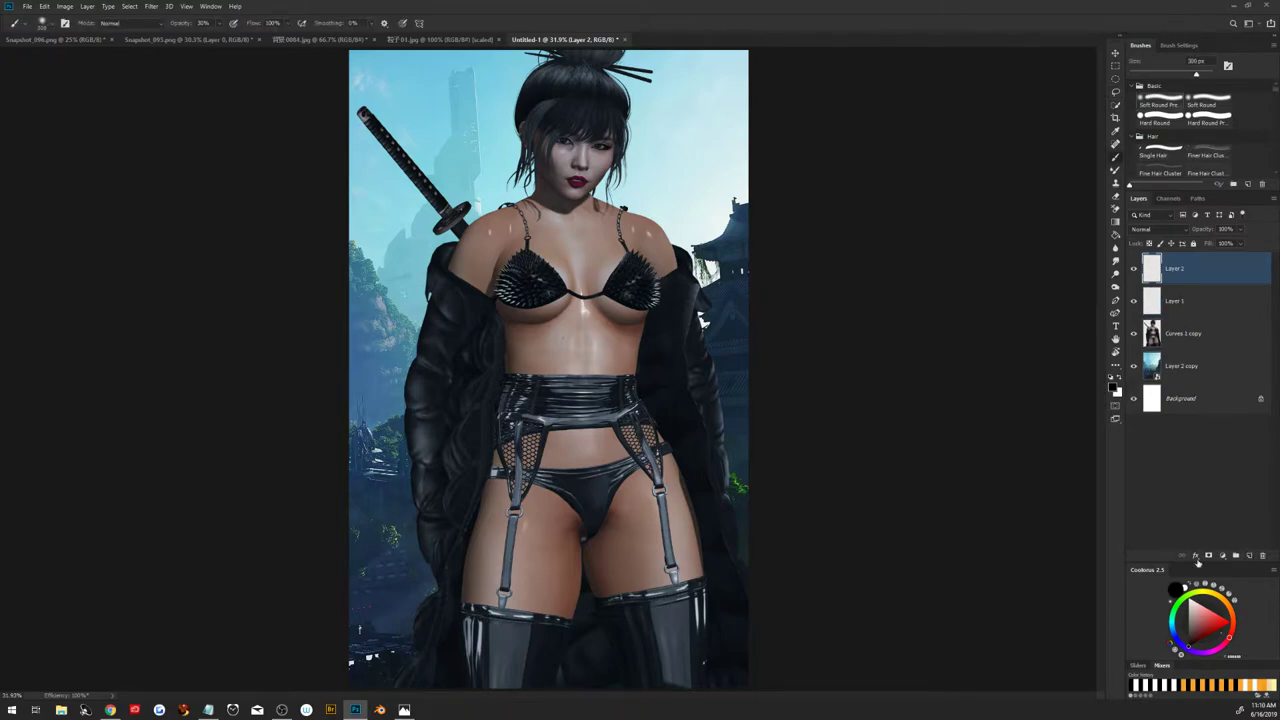
click(1218, 624)
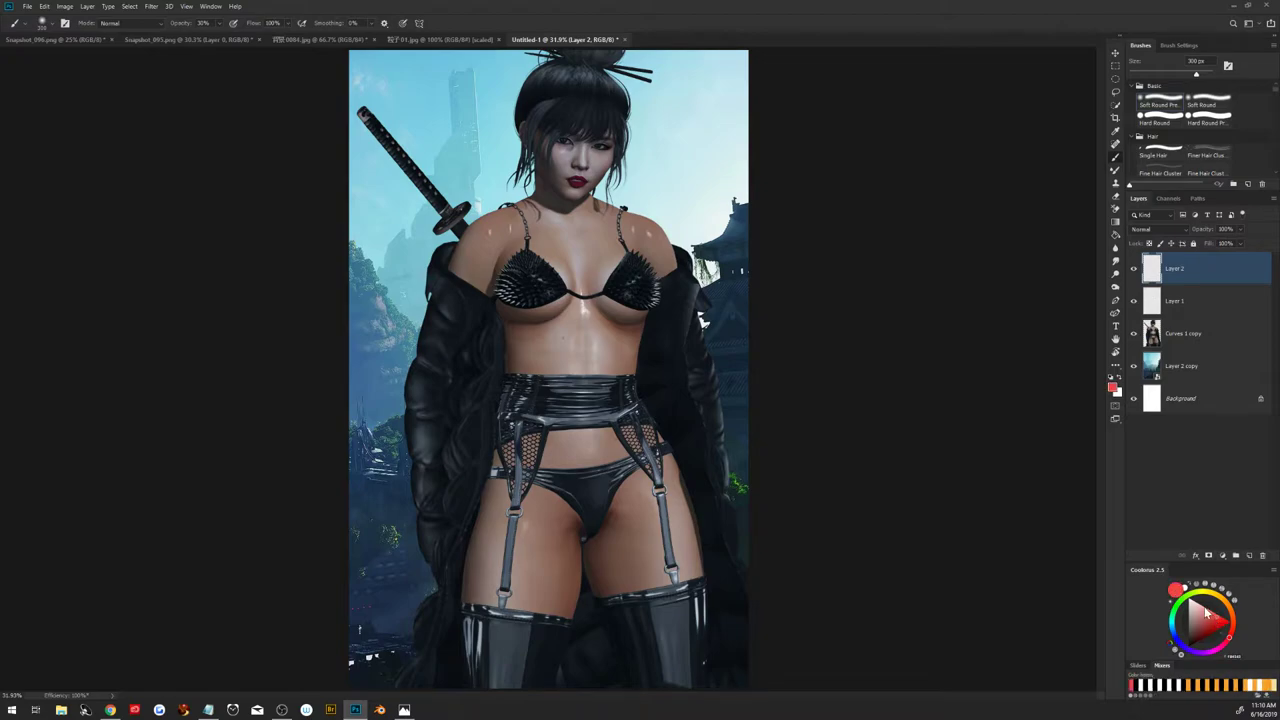
drag(694, 160, 674, 188)
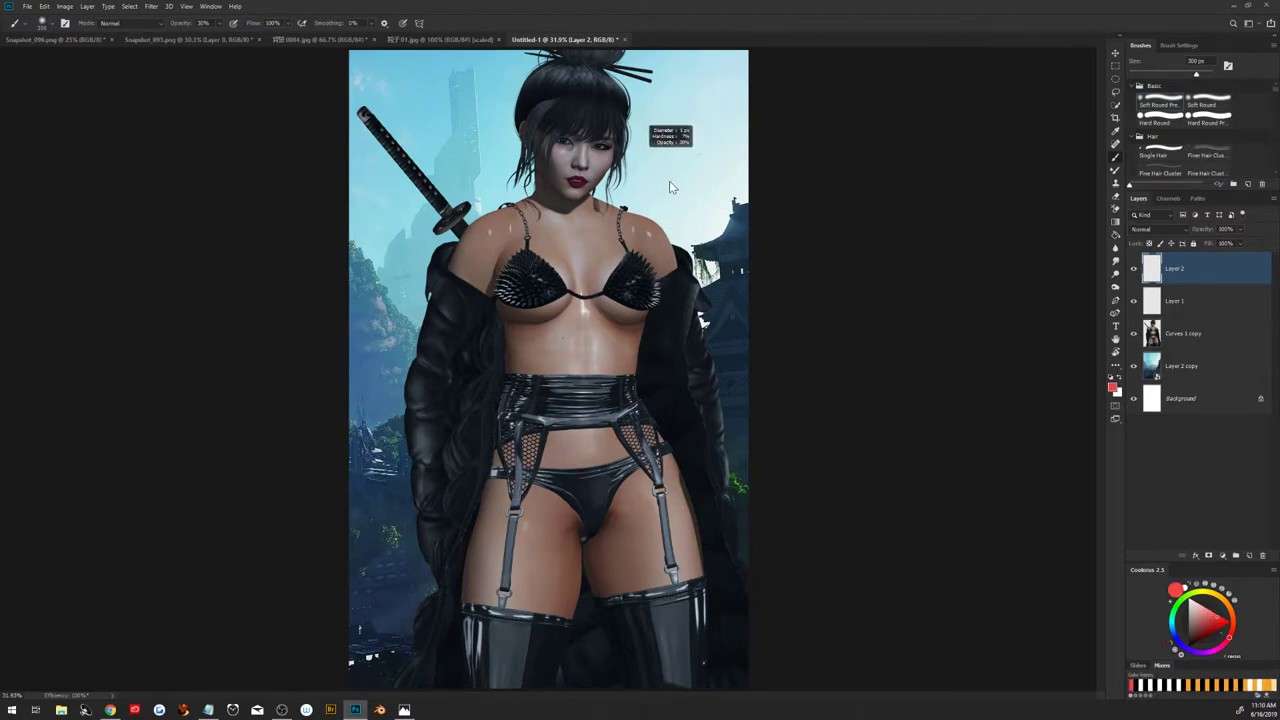
key(0)
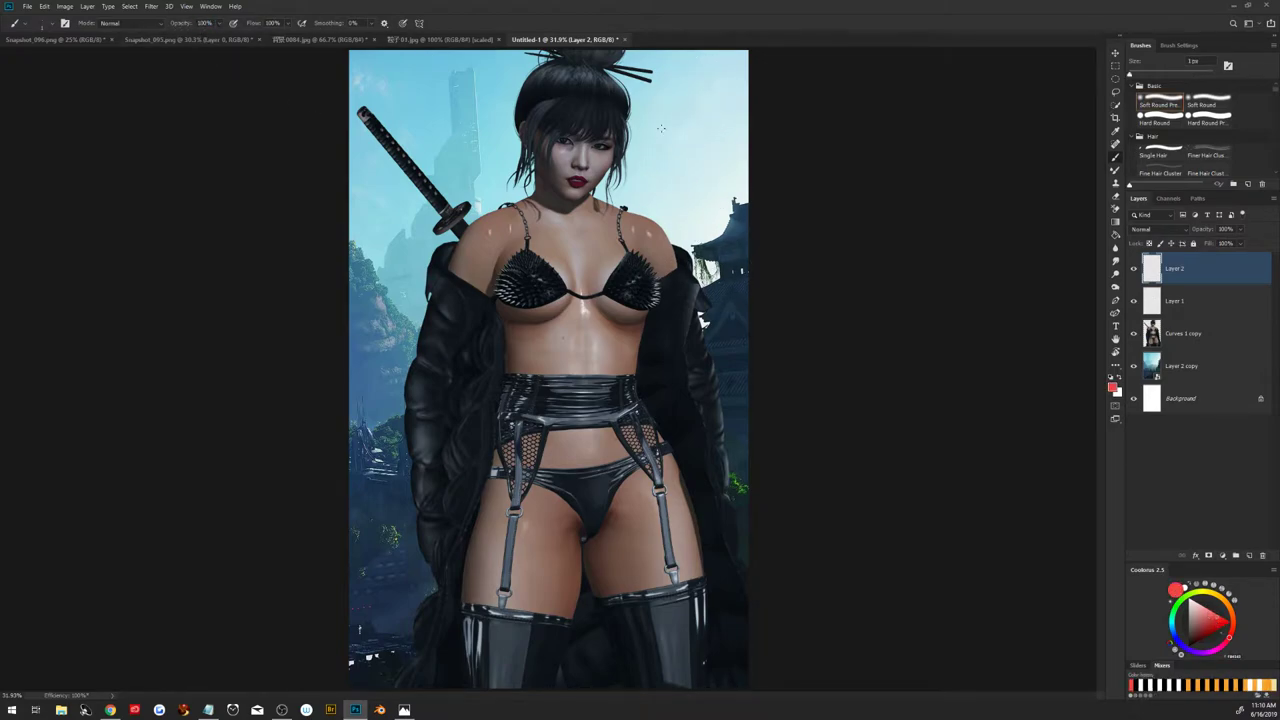
drag(692, 136, 721, 94)
mouse_move(715, 80)
mouse_down()
mouse_move(630, 152)
mouse_move(668, 145)
mouse_move(676, 160)
mouse_move(709, 131)
mouse_up()
mouse_move(708, 120)
mouse_down()
mouse_move(712, 140)
mouse_move(726, 108)
mouse_up()
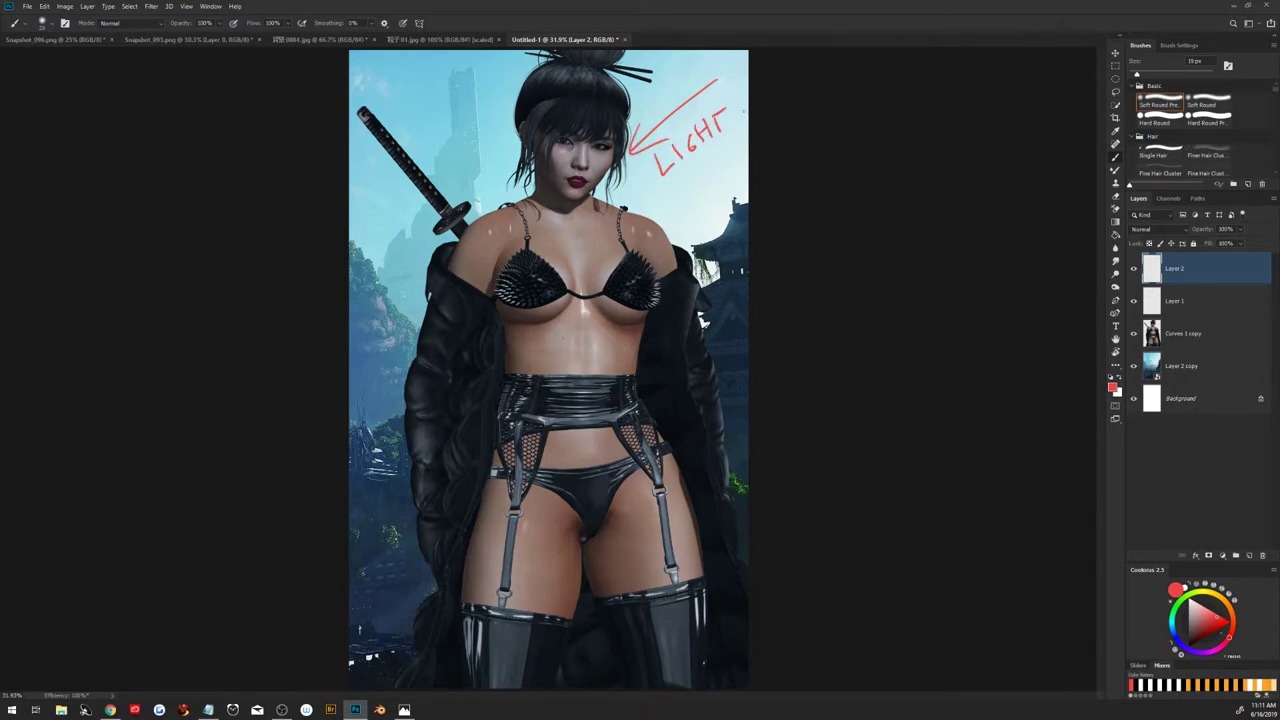
Paint green shadow guides under the left breast, across the waist and down both thighs on Layer 2
click(1181, 300)
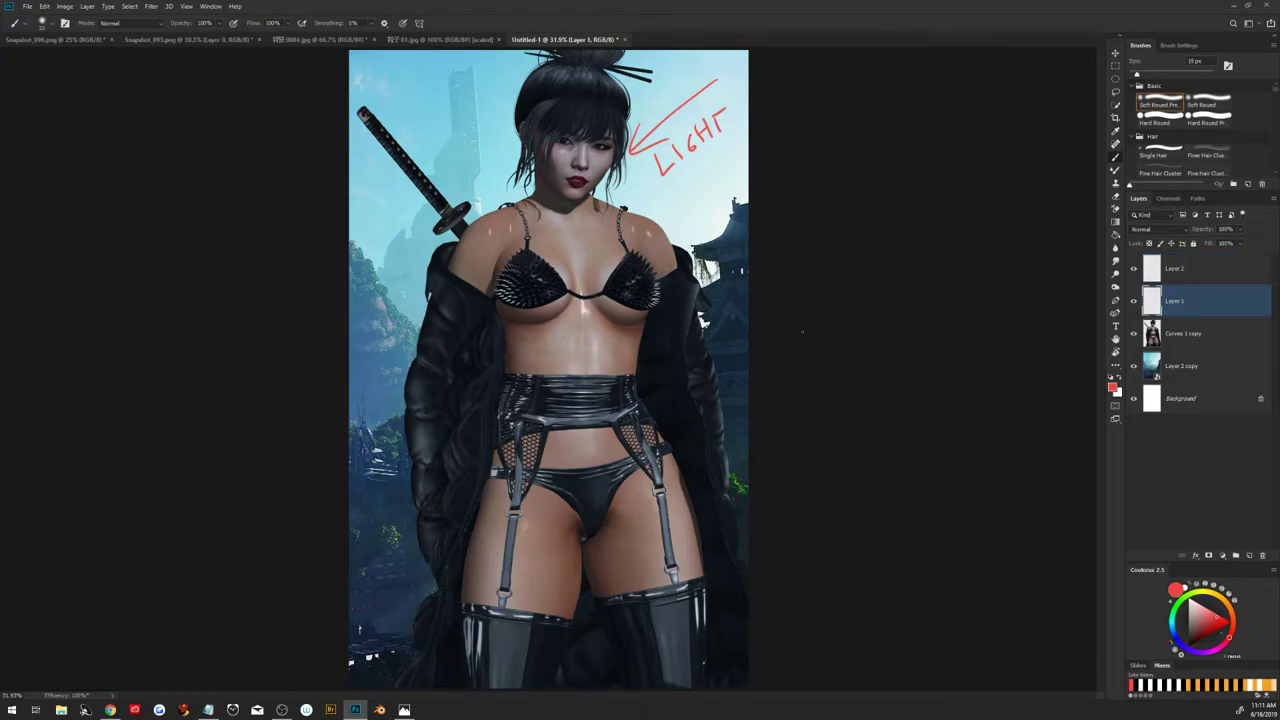
click(1150, 274)
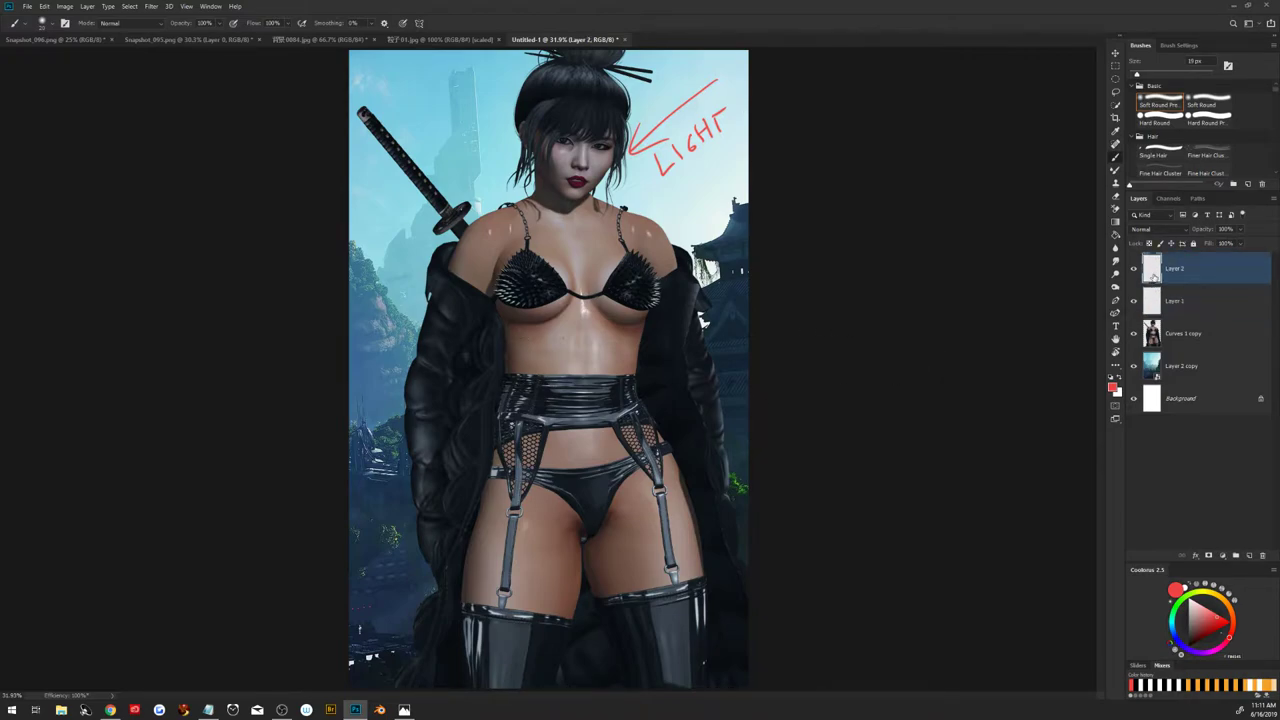
click(1180, 618)
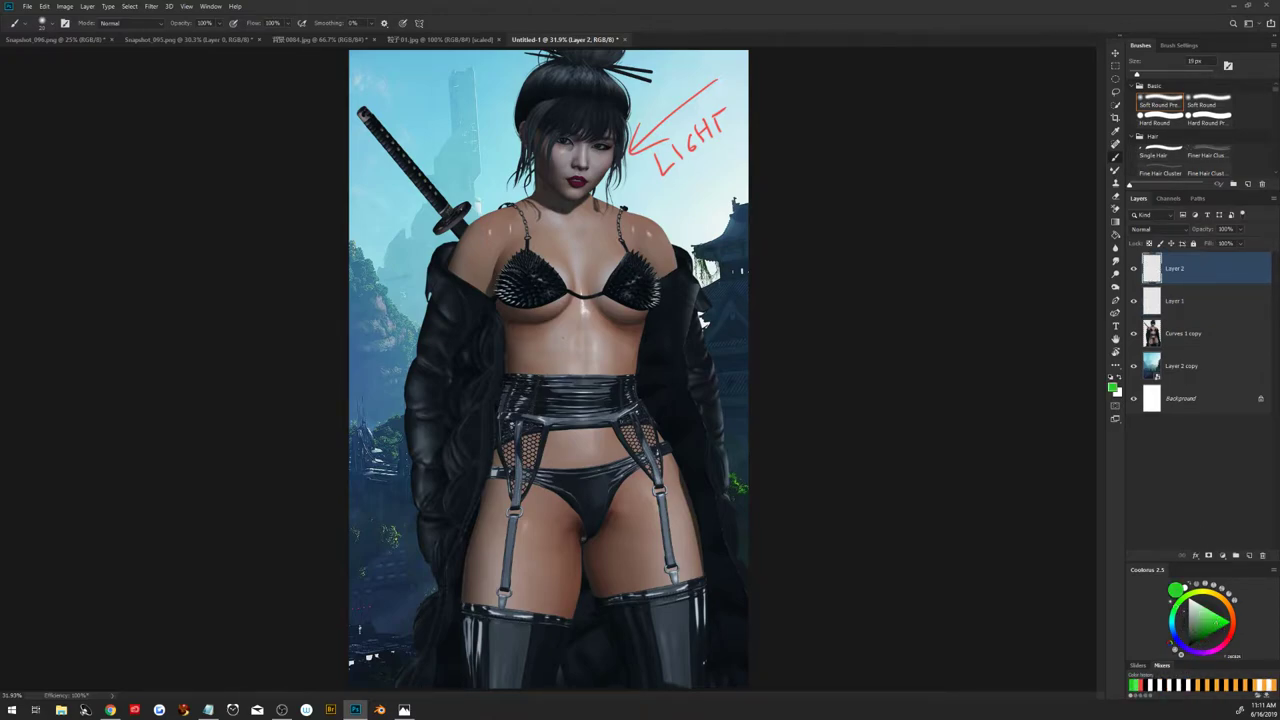
drag(504, 325, 508, 325)
right_click(538, 322)
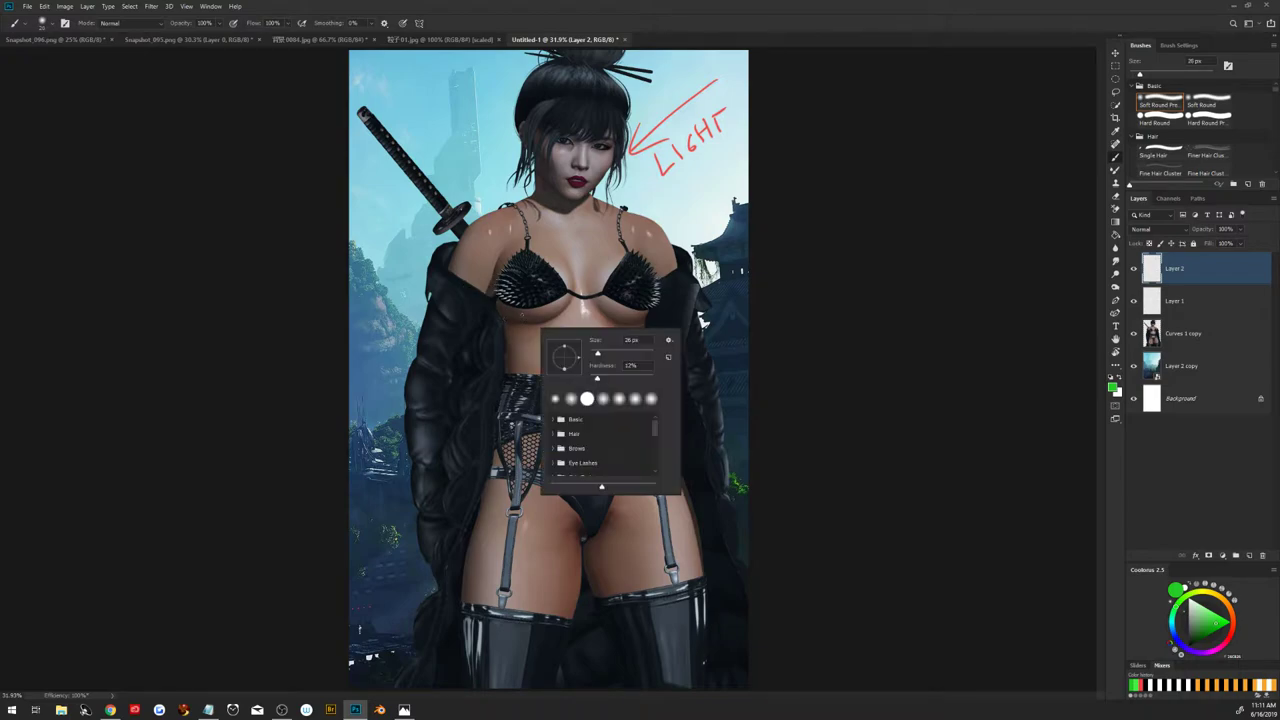
drag(494, 306, 558, 313)
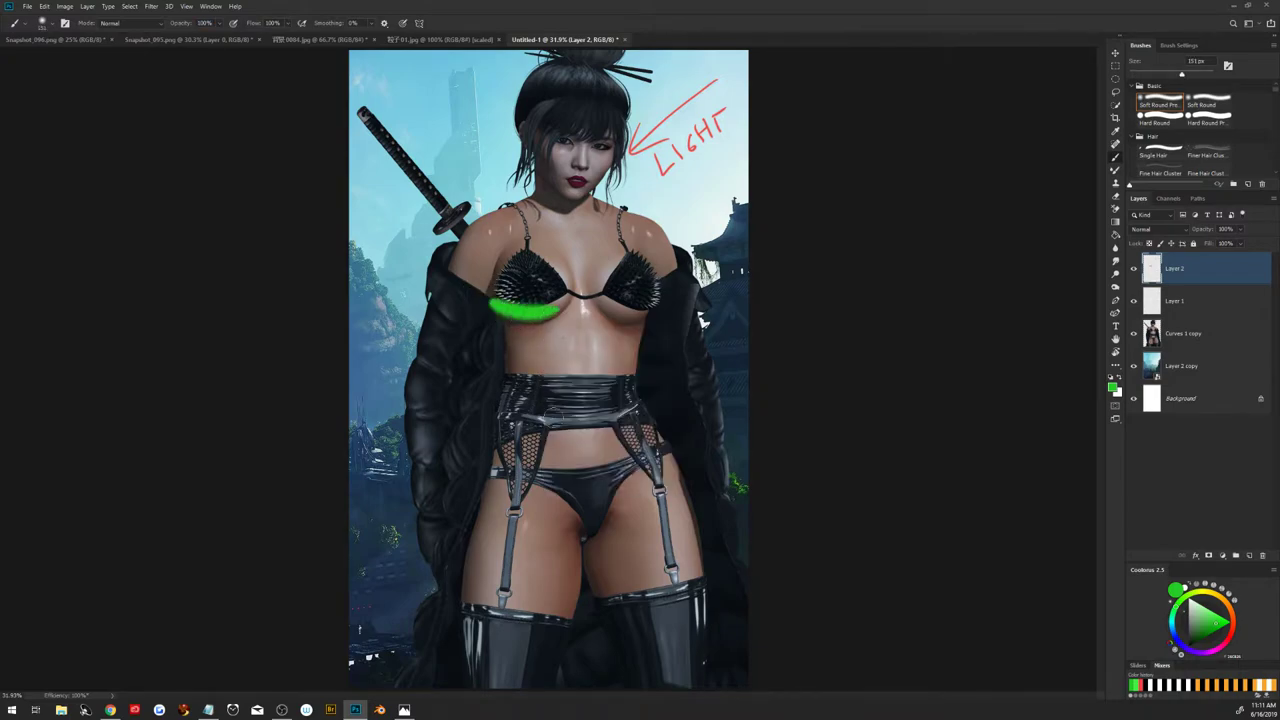
drag(500, 436, 655, 424)
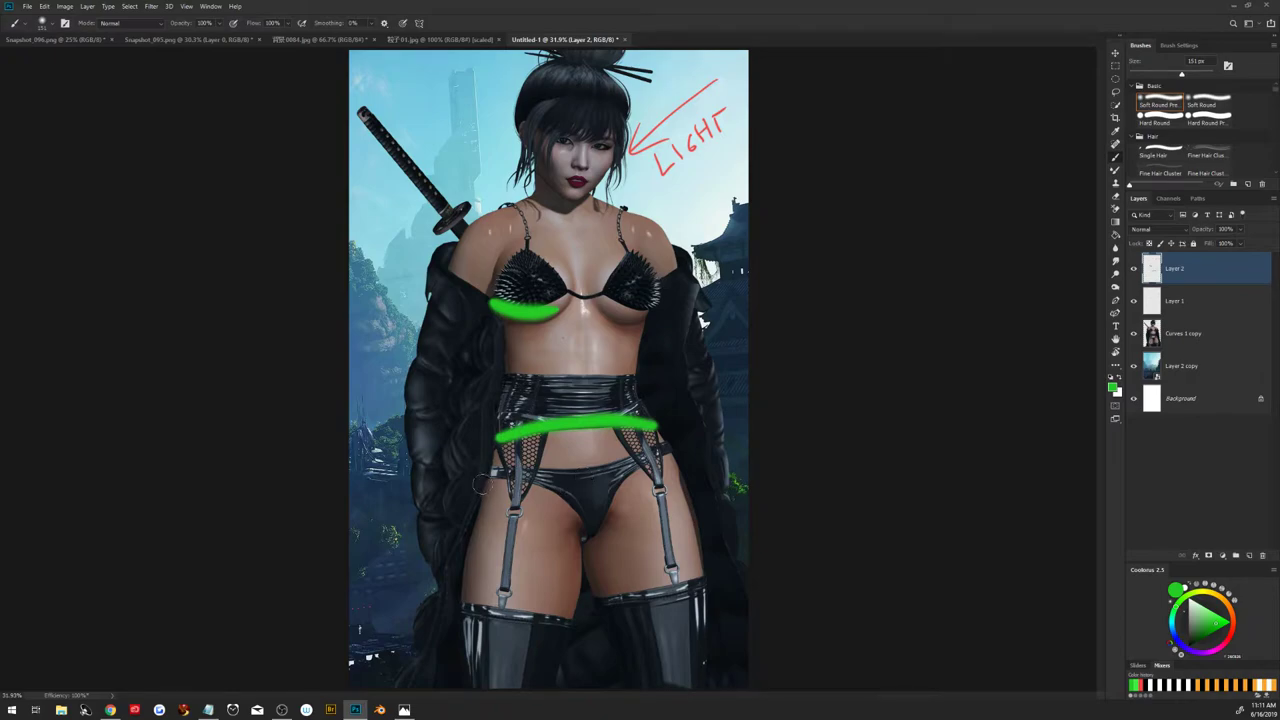
drag(481, 480, 587, 519)
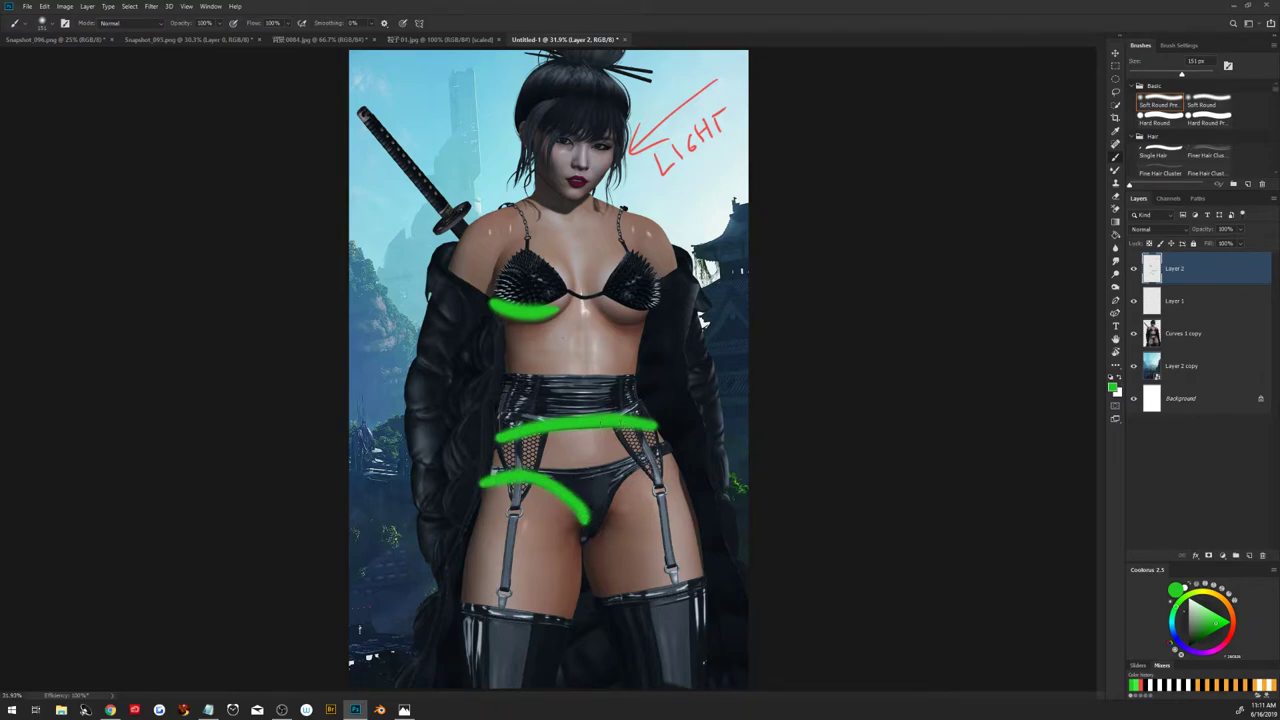
drag(615, 425, 669, 597)
drag(516, 482, 500, 615)
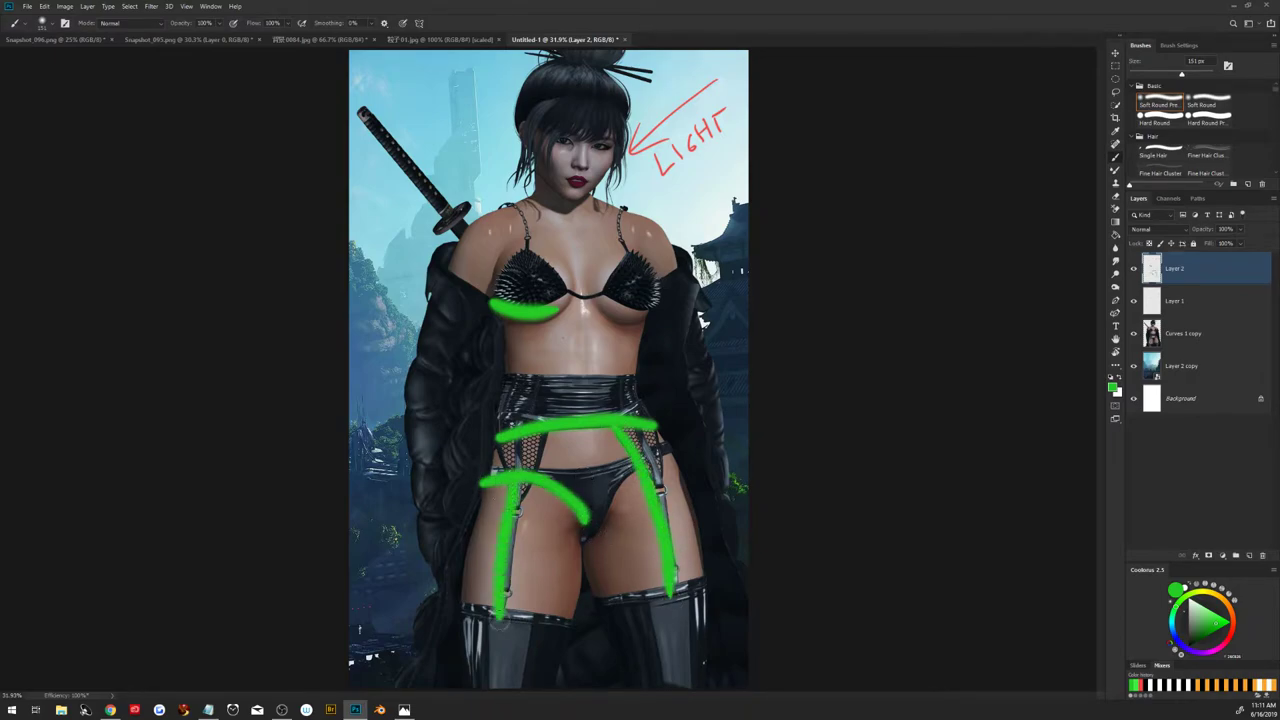
Add green shadow marks under the right breast, at chest centre and along both shoulder straps
drag(607, 292, 662, 322)
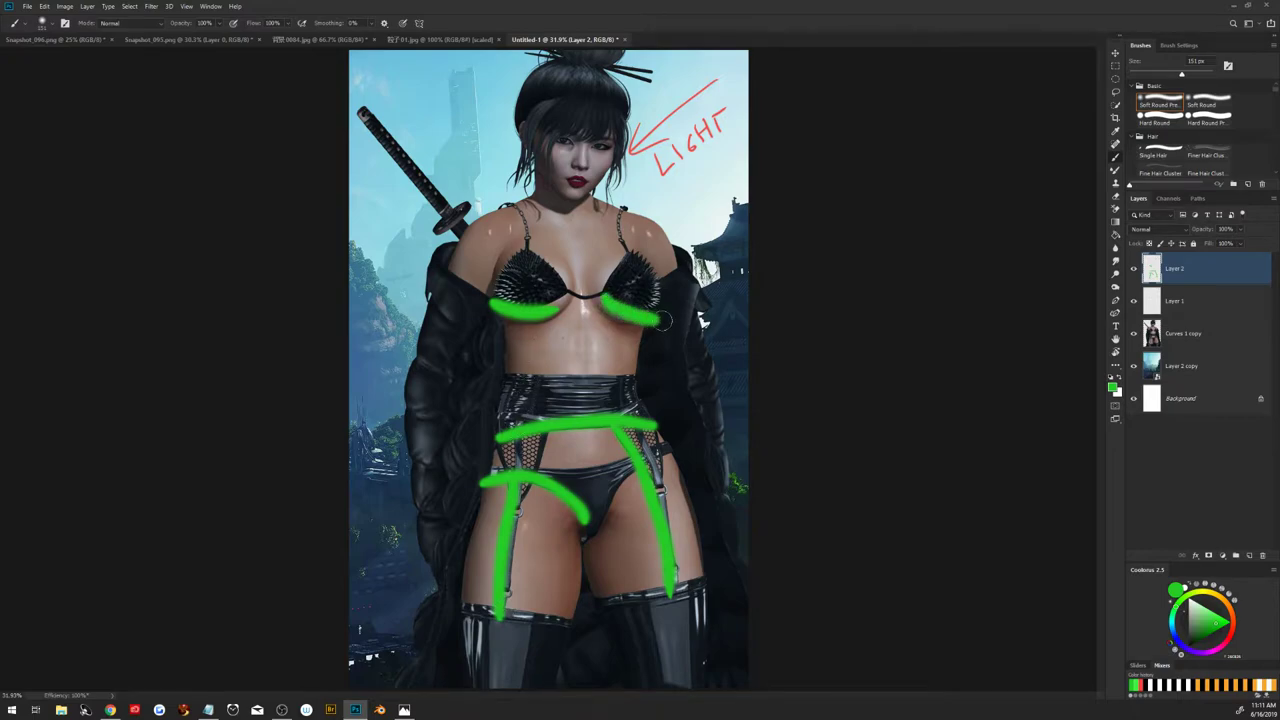
drag(572, 302, 596, 298)
drag(507, 211, 522, 244)
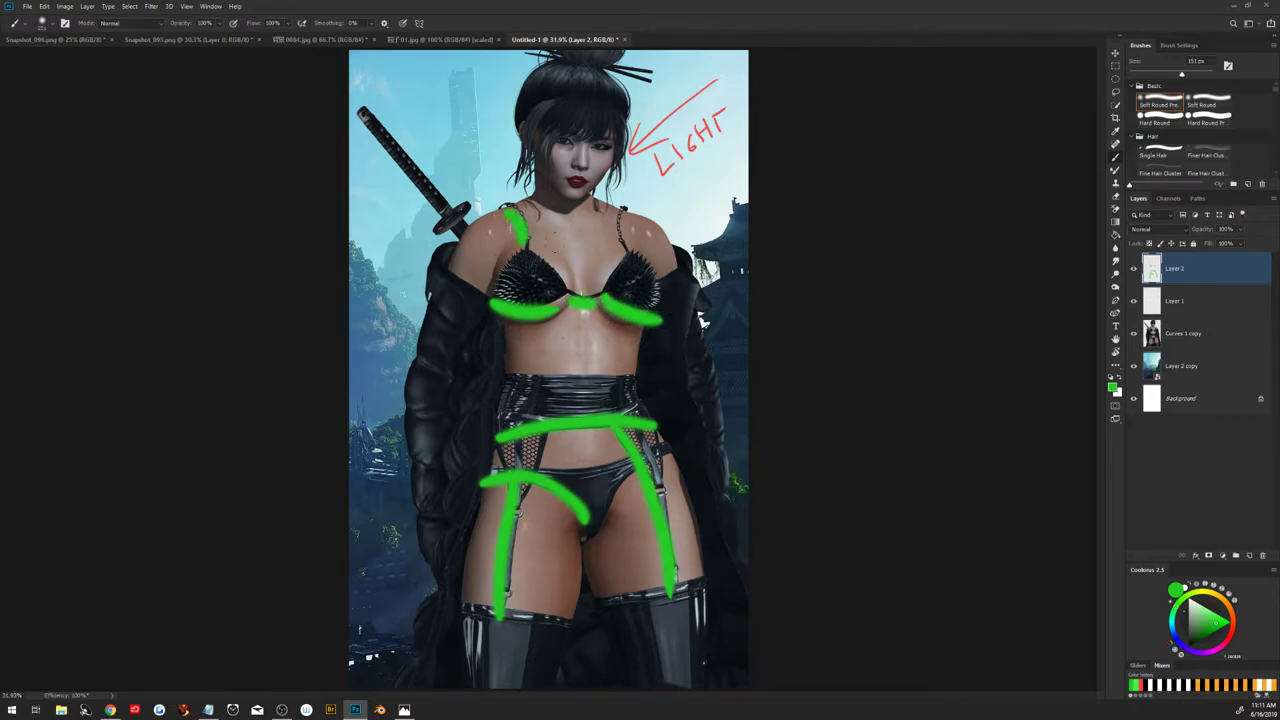
drag(616, 207, 632, 252)
Write SHADOWS in green with a 17 px brush, then hide the markup layer and select Layer 1
alt+right_click(703, 302)
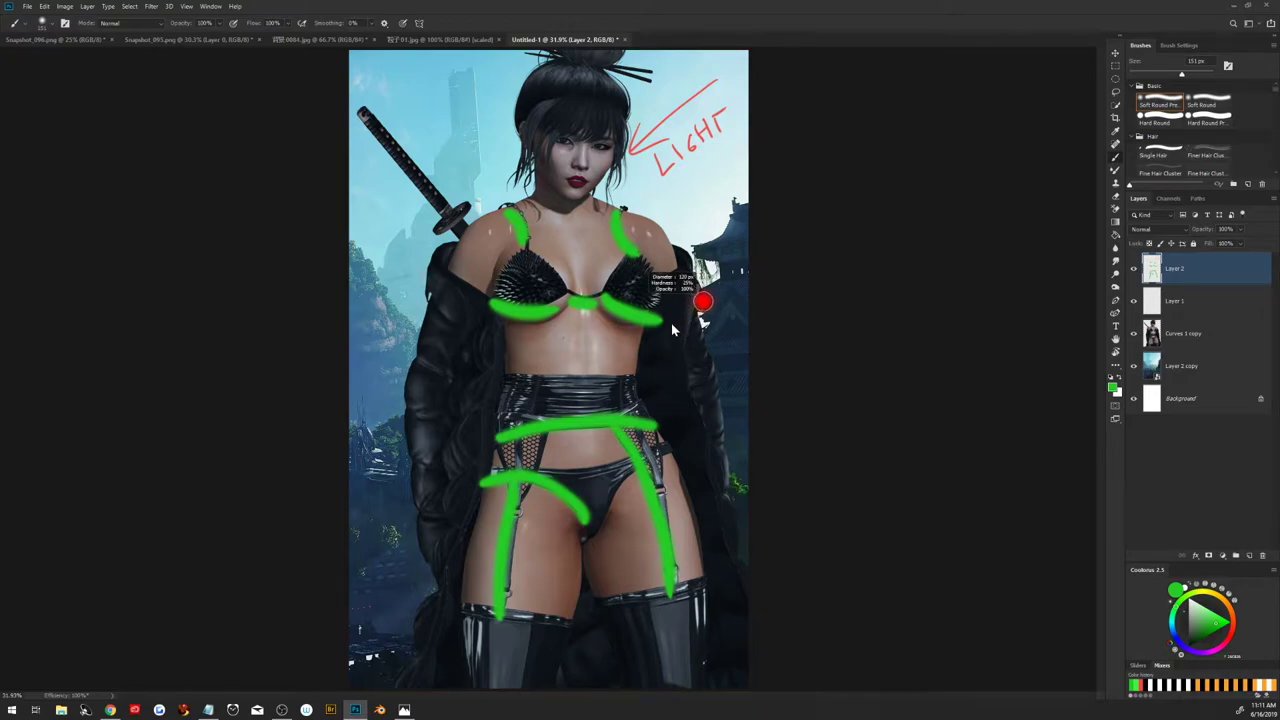
drag(688, 312, 643, 355)
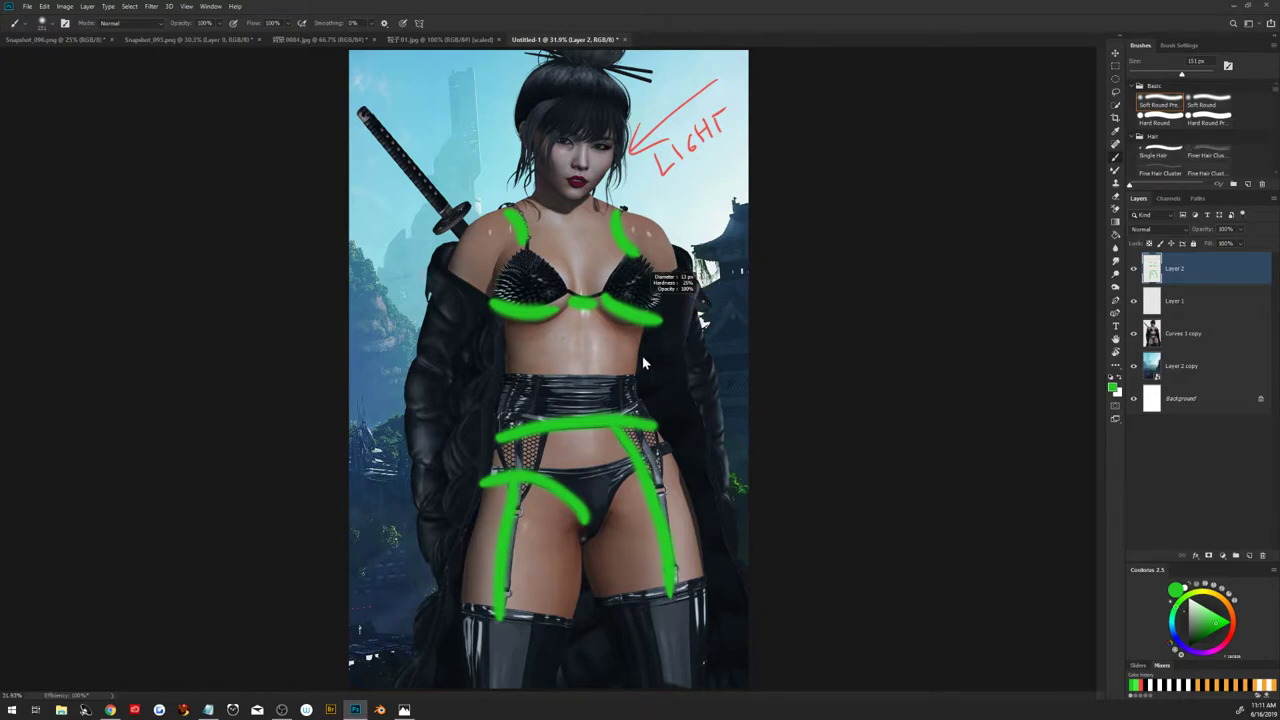
alt+right_click(668, 216)
mouse_move(670, 215)
mouse_down()
mouse_move(663, 231)
mouse_move(697, 216)
mouse_move(695, 197)
mouse_move(700, 210)
mouse_move(708, 202)
mouse_up()
mouse_move(712, 190)
mouse_down()
mouse_move(720, 198)
mouse_move(727, 176)
mouse_move(729, 187)
mouse_up()
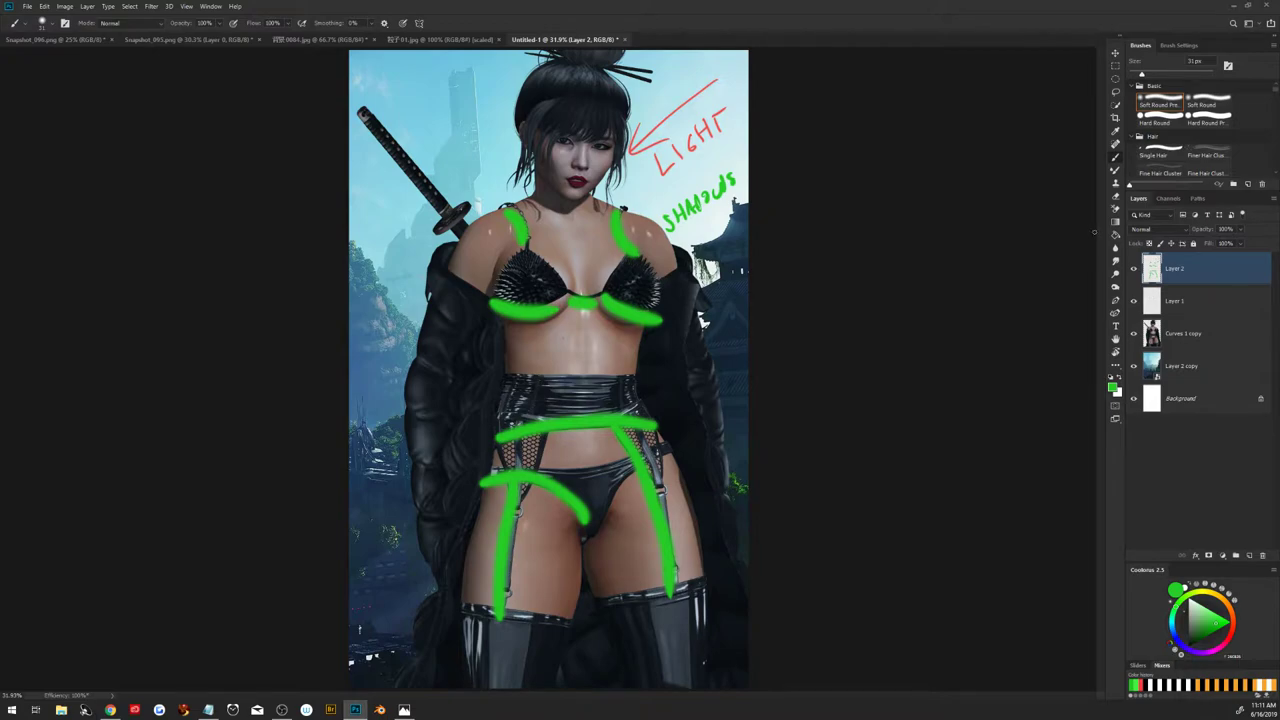
click(1133, 269)
click(1162, 306)
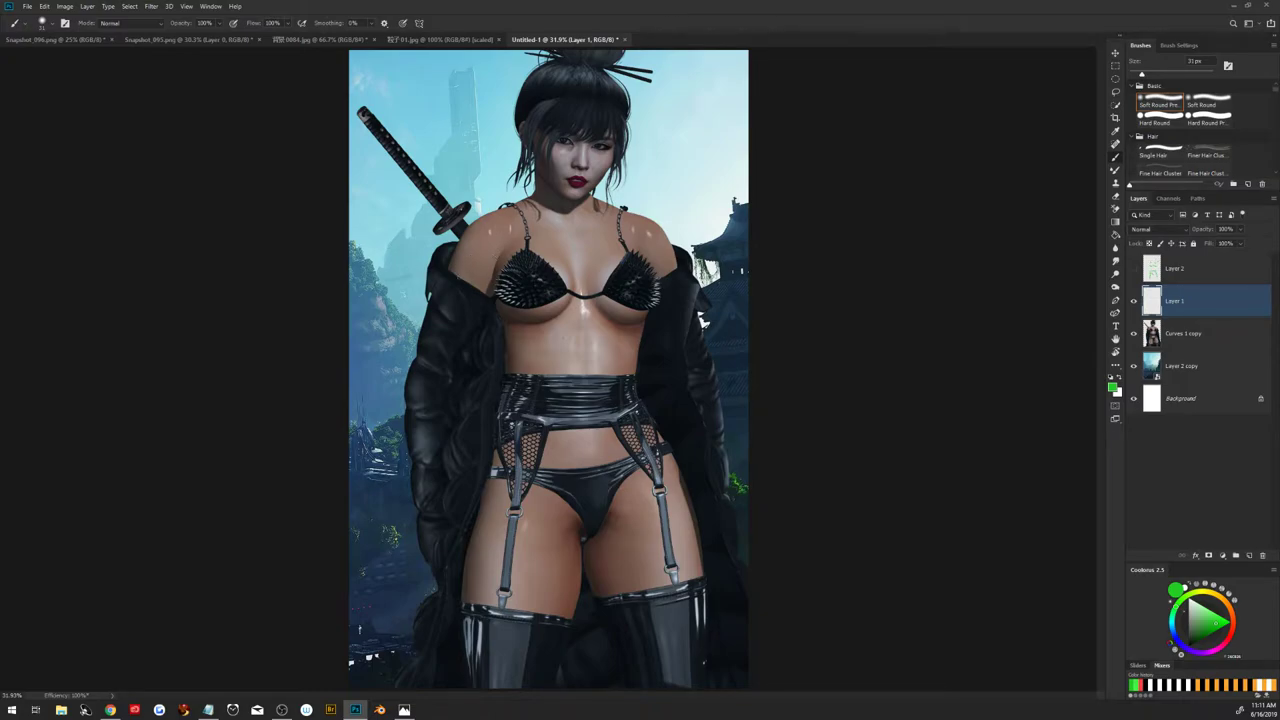
Zoom in and start a pen path along the left cup's lower edge to the centre strap
key(p)
scroll(520, 276, up, 1)
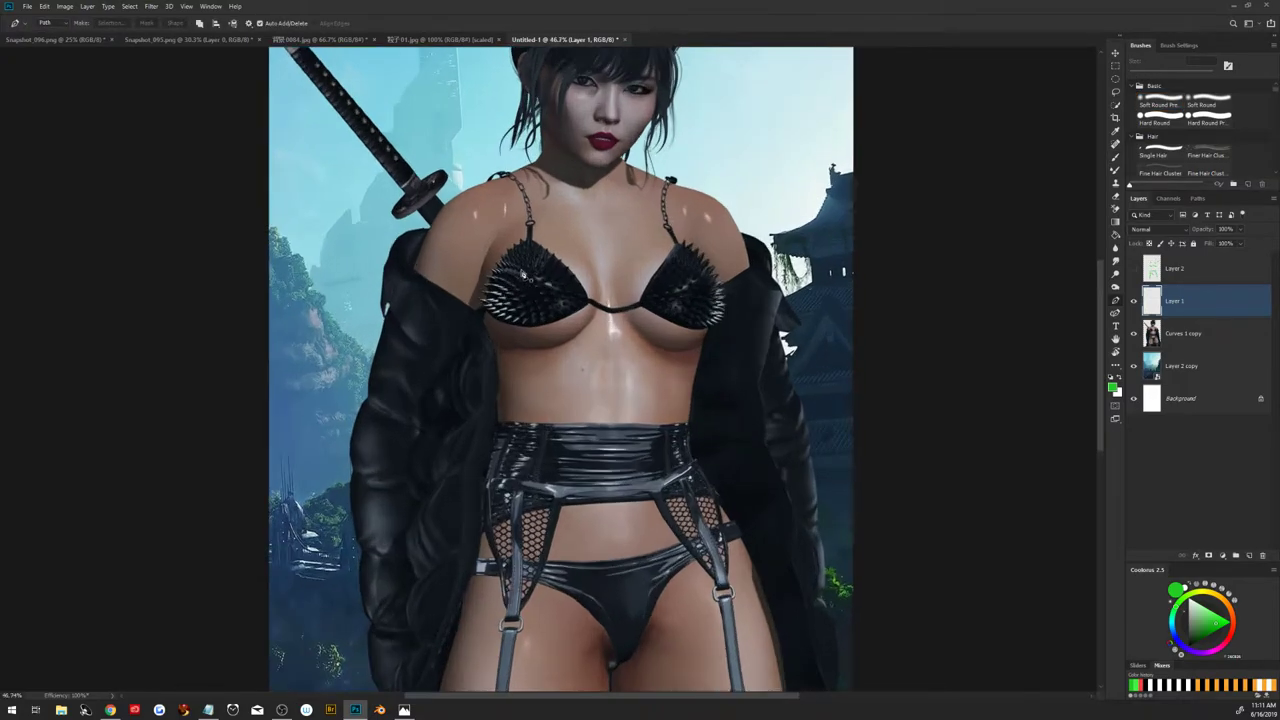
scroll(522, 274, up, 1)
scroll(522, 274, up, 1)
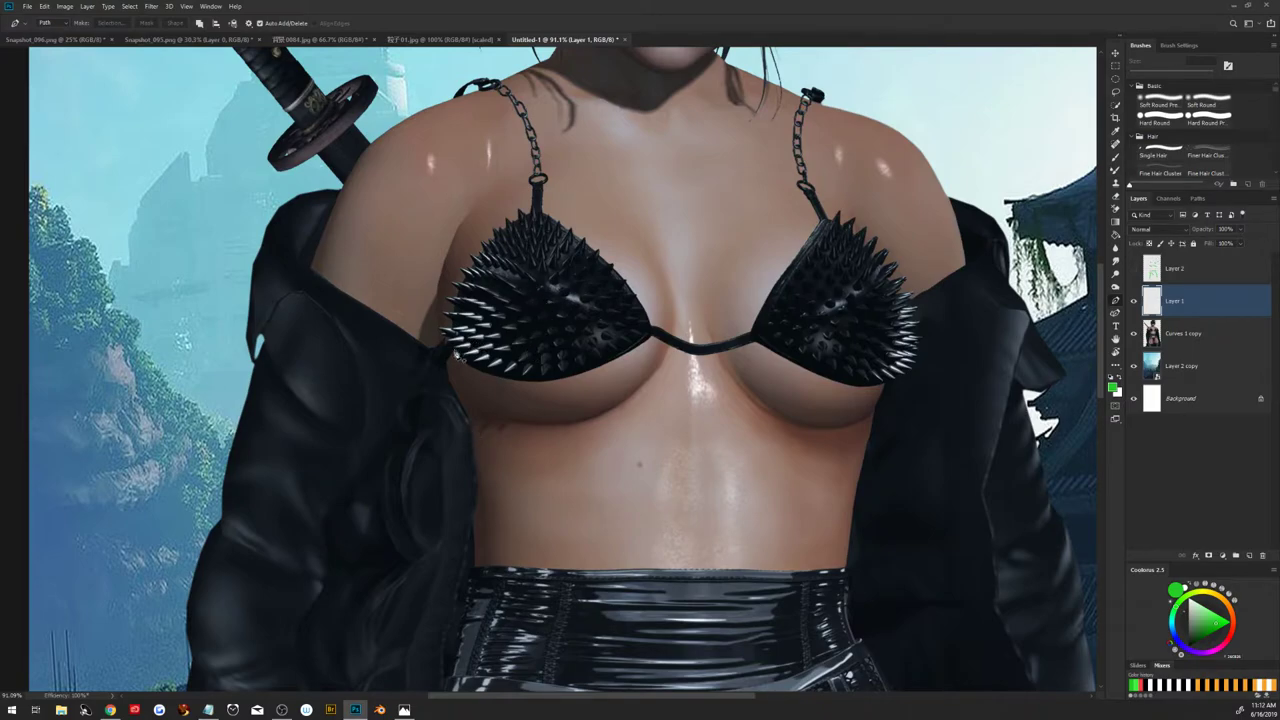
click(452, 350)
drag(567, 378, 652, 367)
click(652, 341)
click(703, 355)
drag(706, 357, 717, 355)
click(755, 342)
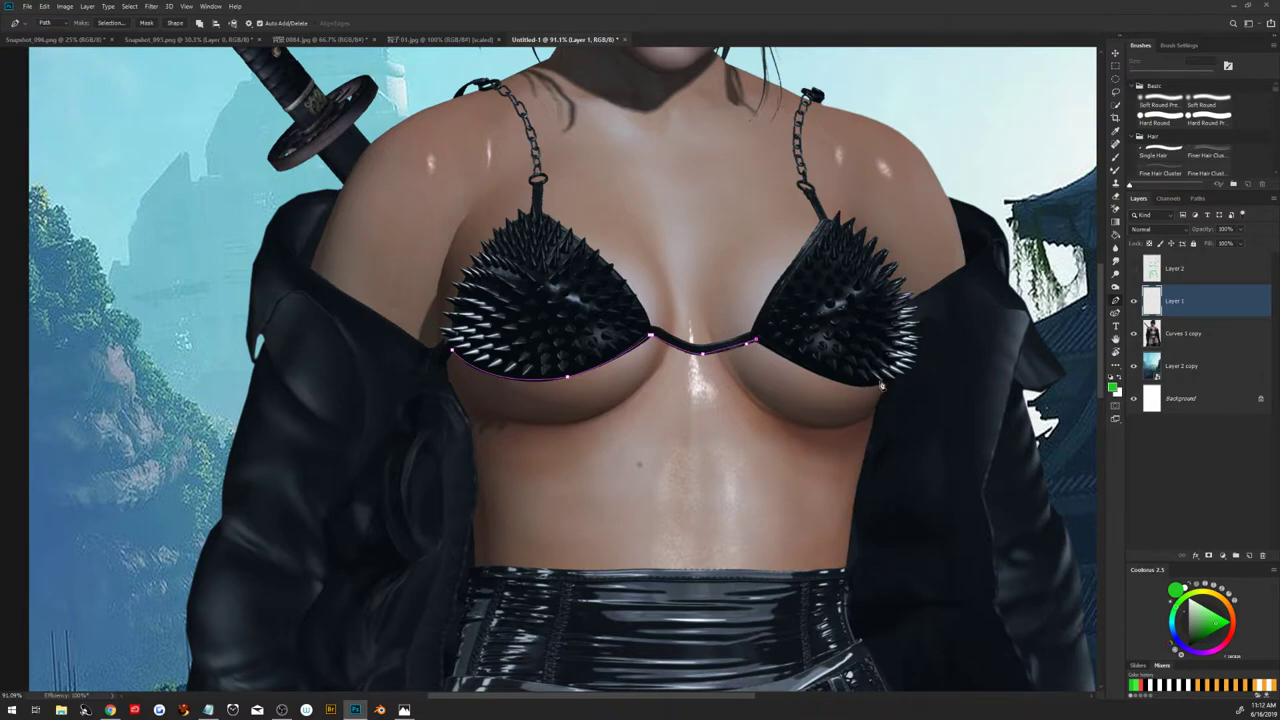
Continue the path along the right cup, down the side, across the ribcage, and close it
drag(882, 381, 928, 373)
click(884, 383)
drag(878, 412, 812, 464)
drag(650, 479, 542, 463)
click(451, 352)
Draw a small closed pen path beside the right bra strap, above the right cup
scroll(650, 542, down, 1)
scroll(650, 542, down, 1)
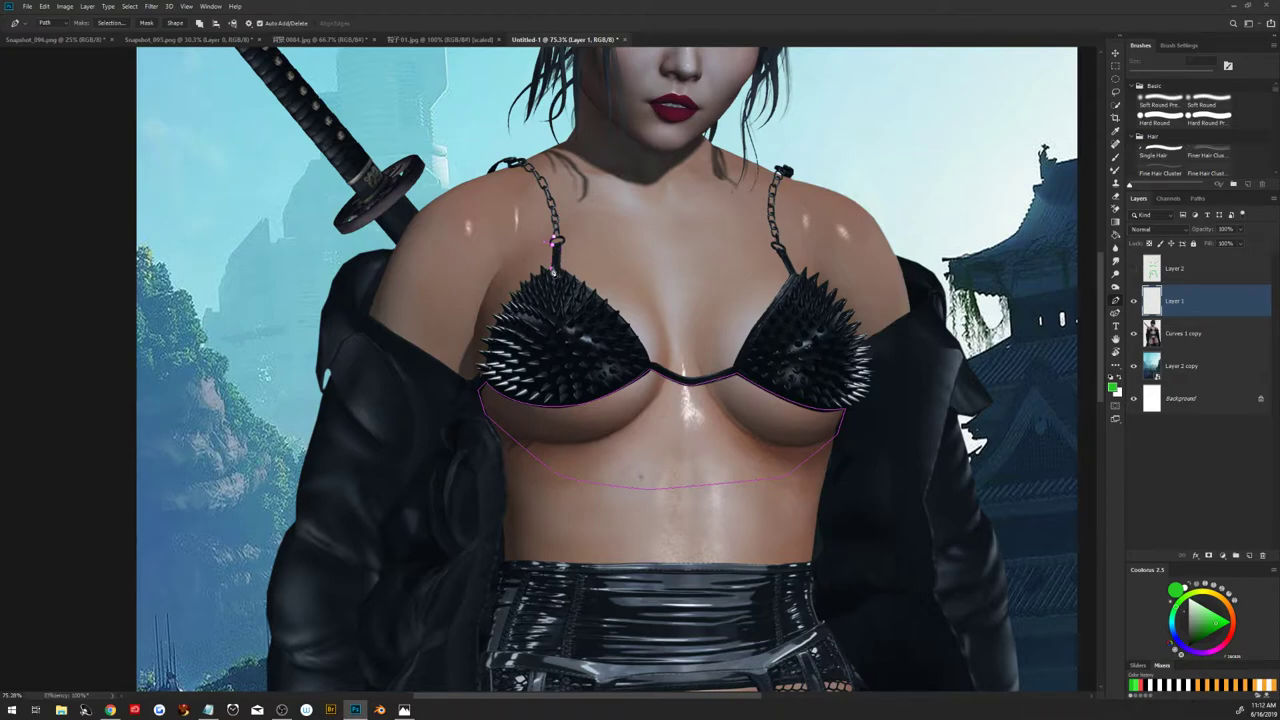
click(545, 264)
click(775, 244)
click(786, 262)
click(792, 278)
drag(717, 300, 703, 260)
click(732, 231)
click(776, 246)
scroll(690, 350, down, 3)
Trace a pen outline from the right hip across the garter belt and finish it
scroll(676, 462, up, 2)
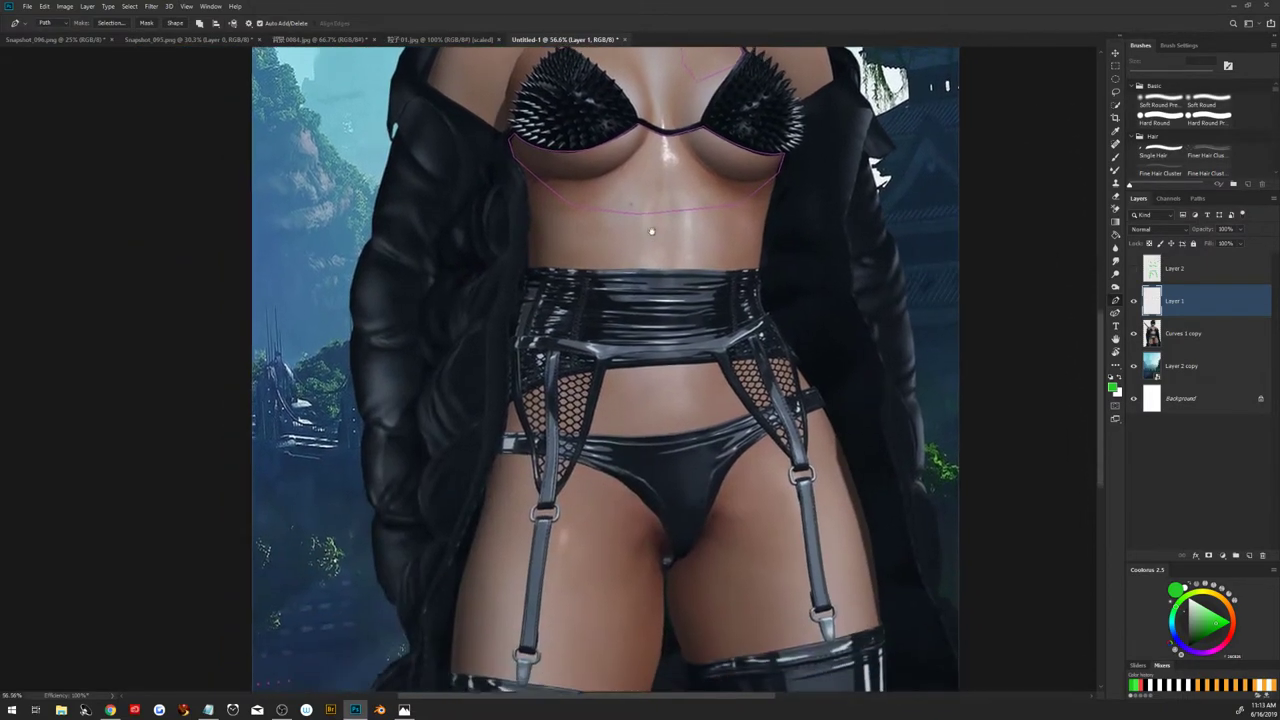
scroll(651, 228, down, 1)
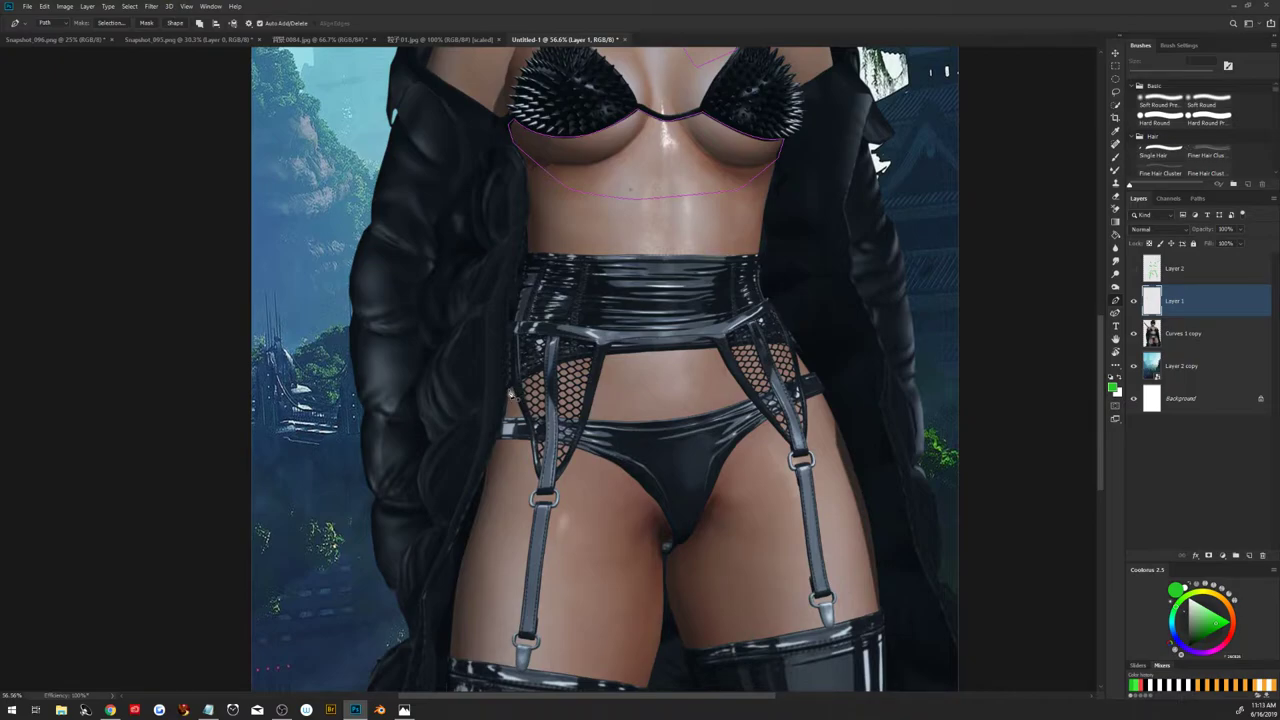
click(509, 389)
click(511, 405)
click(604, 353)
click(722, 348)
drag(749, 399, 767, 417)
right_click(645, 411)
click(638, 411)
key(Escape)
Start a new outline at the hip and run it down the right garter strap, redoing one misplaced segment
click(824, 391)
click(767, 421)
click(811, 574)
key(ctrl+z)
click(800, 487)
click(814, 582)
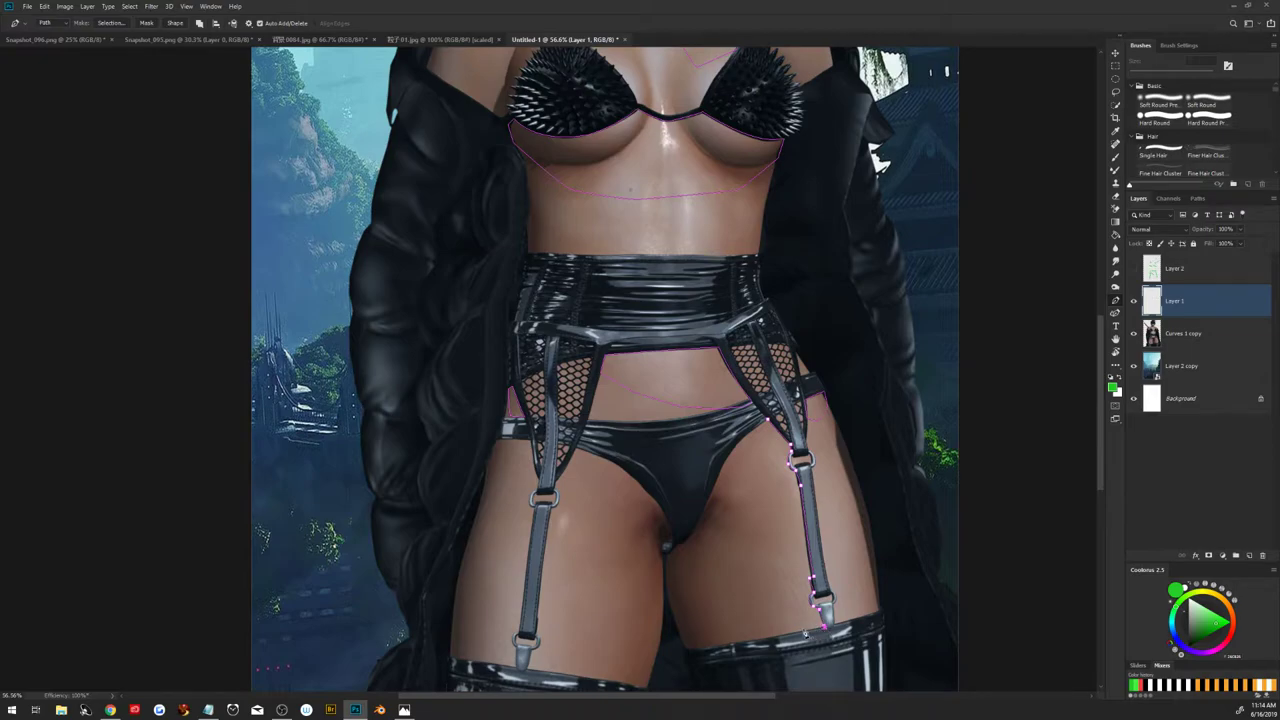
Add curved anchors along the stocking edge and inner right thigh, then close that outline
click(803, 632)
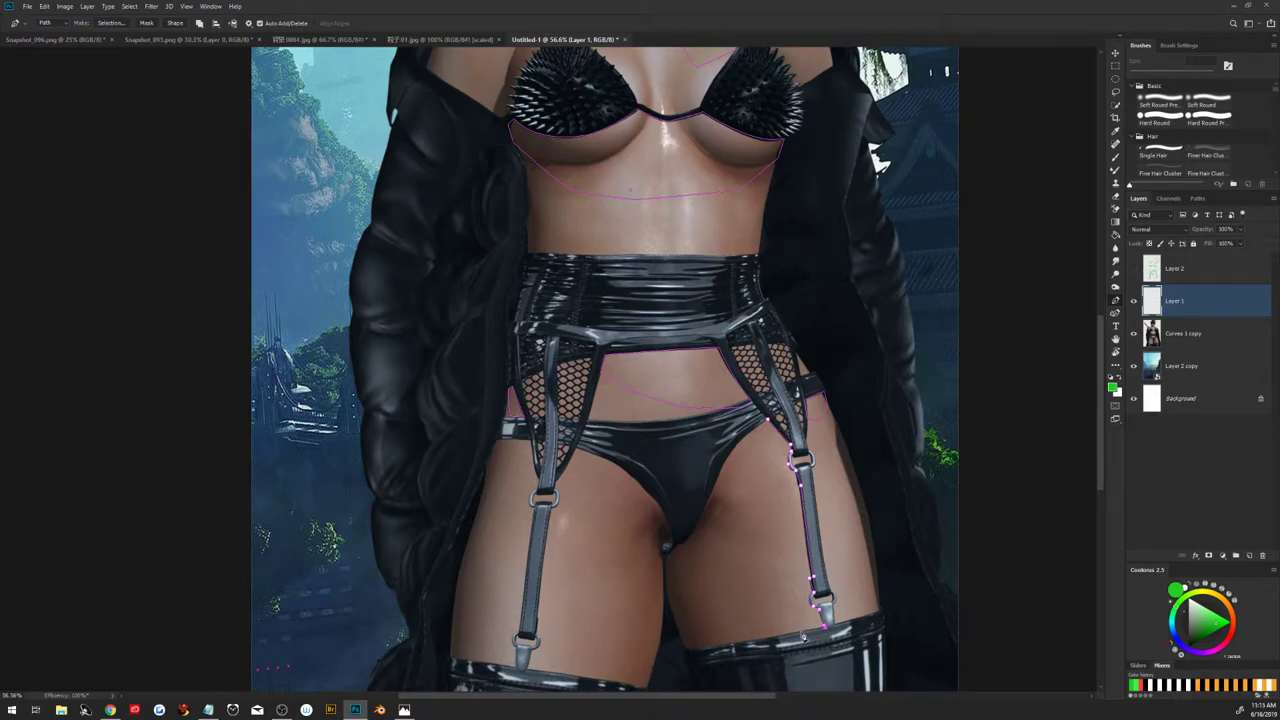
click(745, 476)
click(768, 424)
drag(710, 497, 704, 537)
alt+click(709, 494)
drag(695, 527, 711, 544)
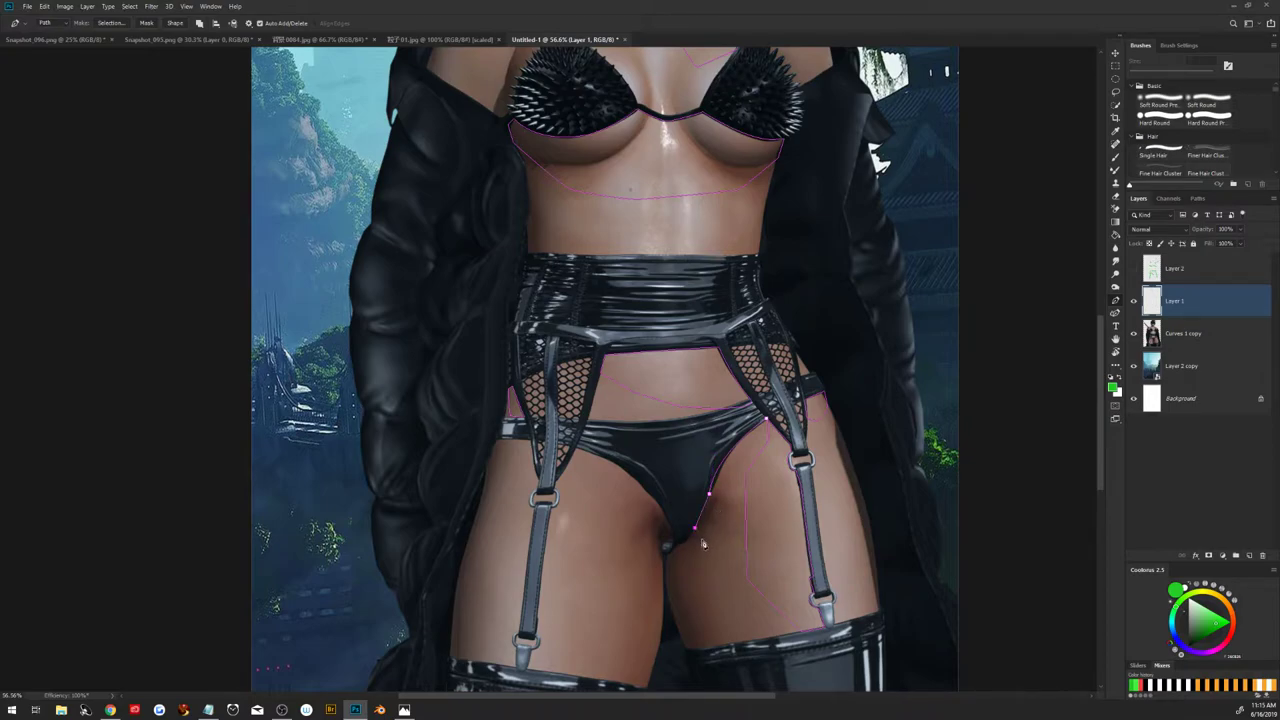
click(766, 423)
Start a new outline at the crotch, along the briefs edge toward the left garter strap
drag(673, 547, 675, 628)
alt+click(672, 548)
click(602, 509)
click(539, 479)
click(530, 438)
click(520, 633)
Extend the outline down the left strap, around its lower clip and onto the stocking edge
scroll(518, 645, up, 3)
scroll(518, 645, up, 2)
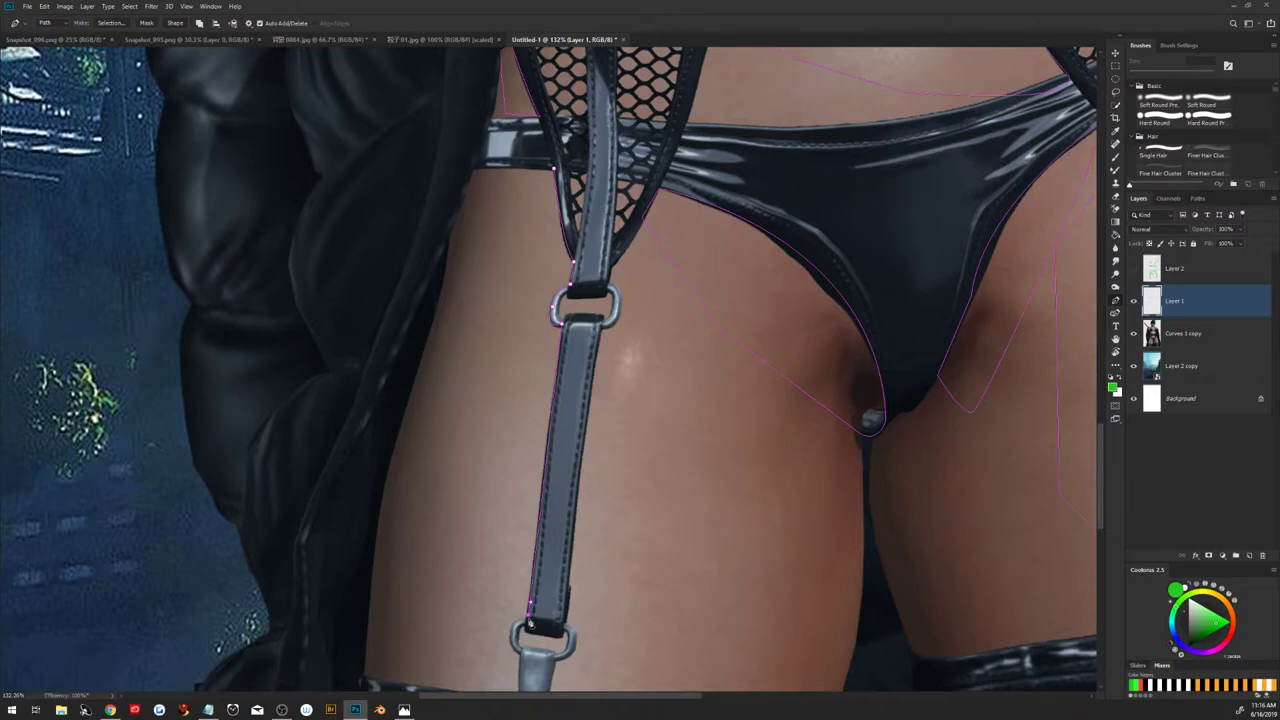
click(527, 617)
drag(514, 640, 521, 660)
drag(603, 680, 635, 460)
drag(553, 471, 557, 484)
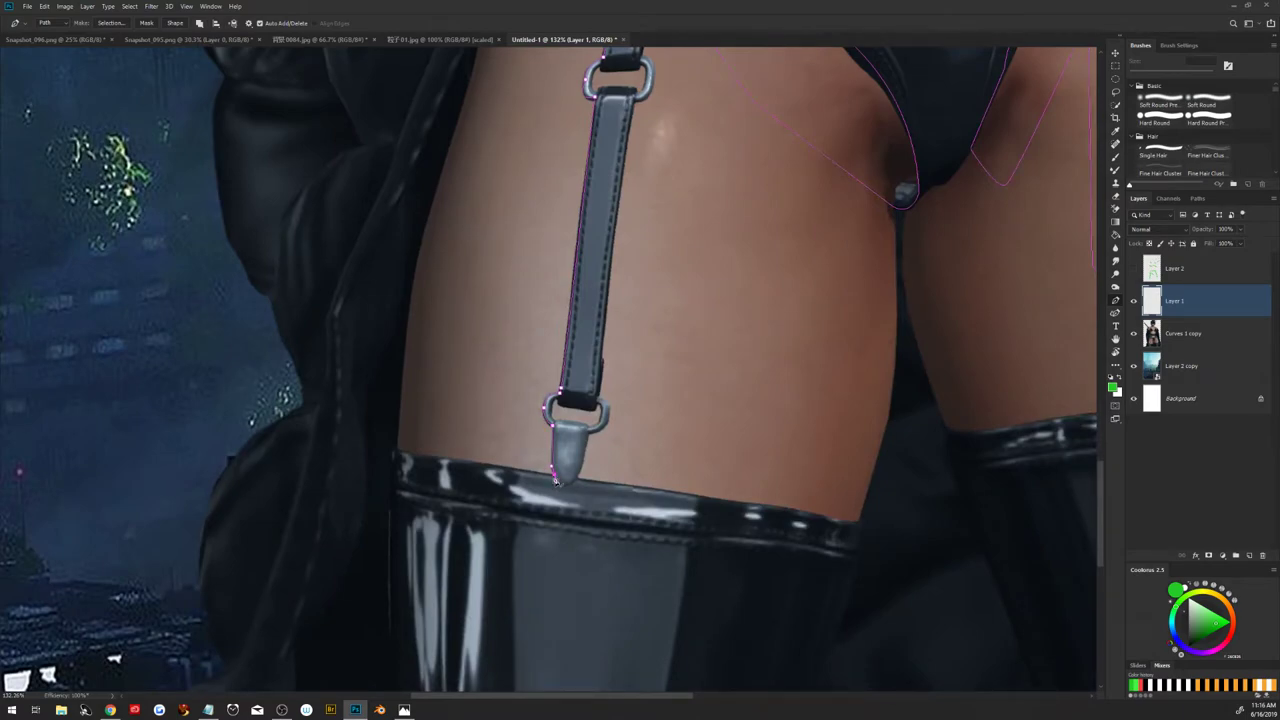
drag(503, 466, 474, 292)
Carry the outline up the outer left thigh and curve it along the garter belt edge
scroll(504, 100, up, 3)
scroll(510, 150, up, 2)
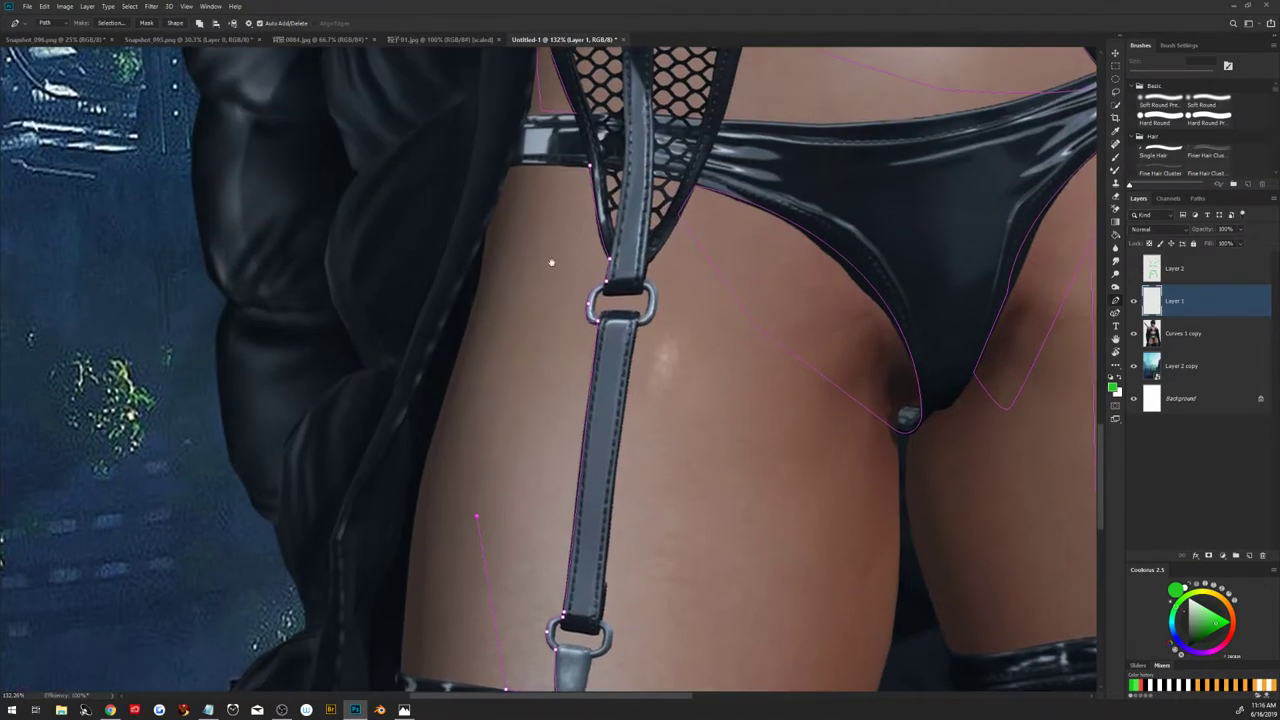
click(498, 196)
click(508, 166)
click(558, 158)
drag(619, 174, 633, 174)
alt+scroll(657, 410, down, 5)
alt+scroll(657, 410, down, 3)
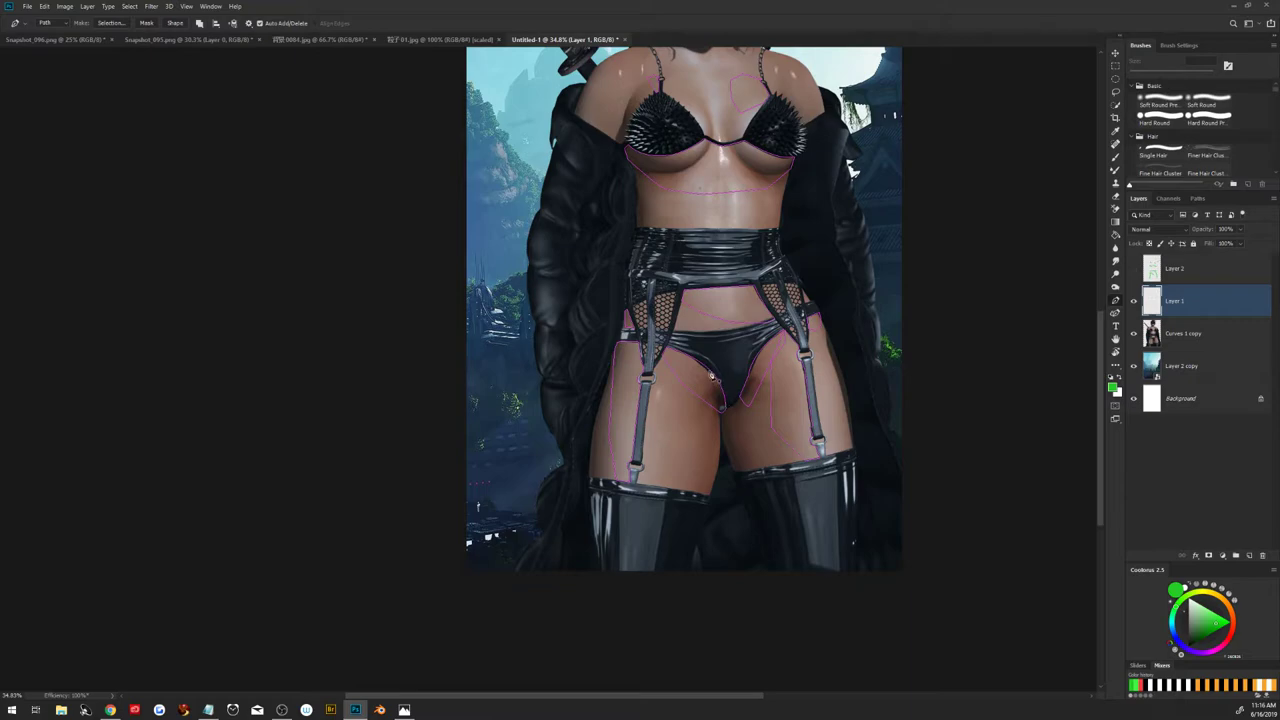
alt+scroll(719, 345, up, 1)
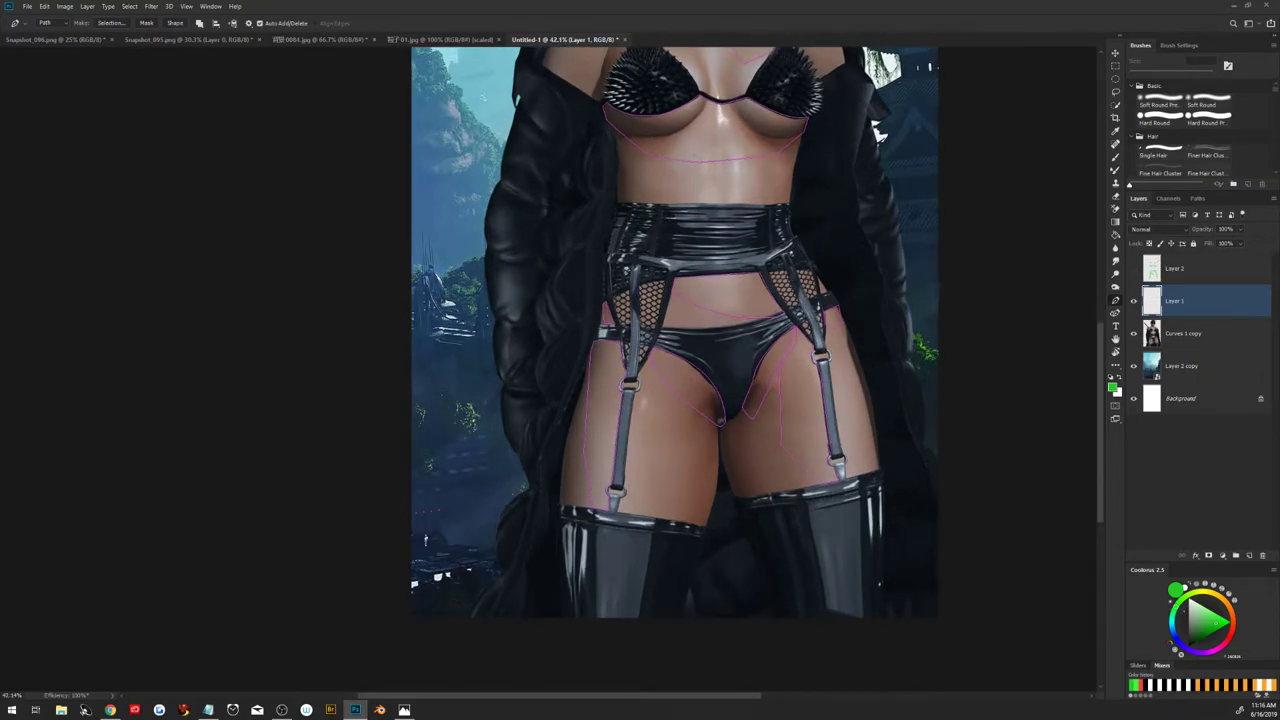
click(110, 710)
click(1204, 484)
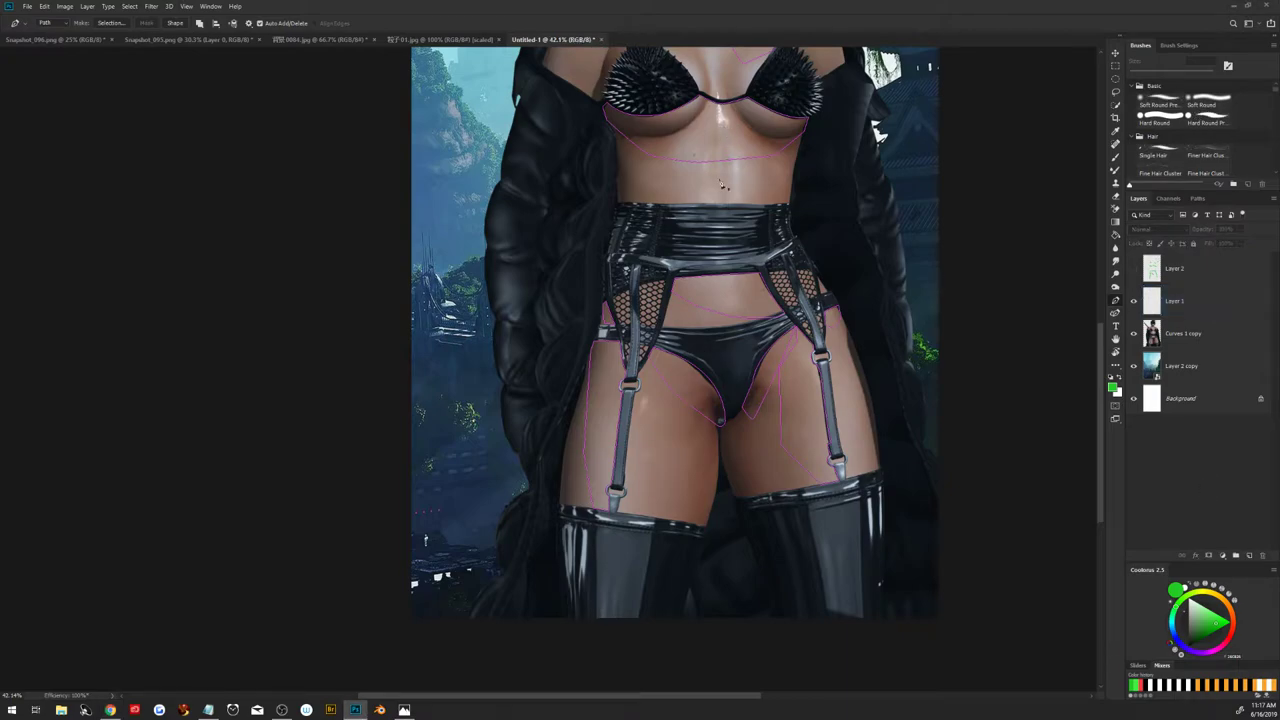
With the Brush on Layer 1, zoom in on the chest and pick a skin-orange colour
key(b)
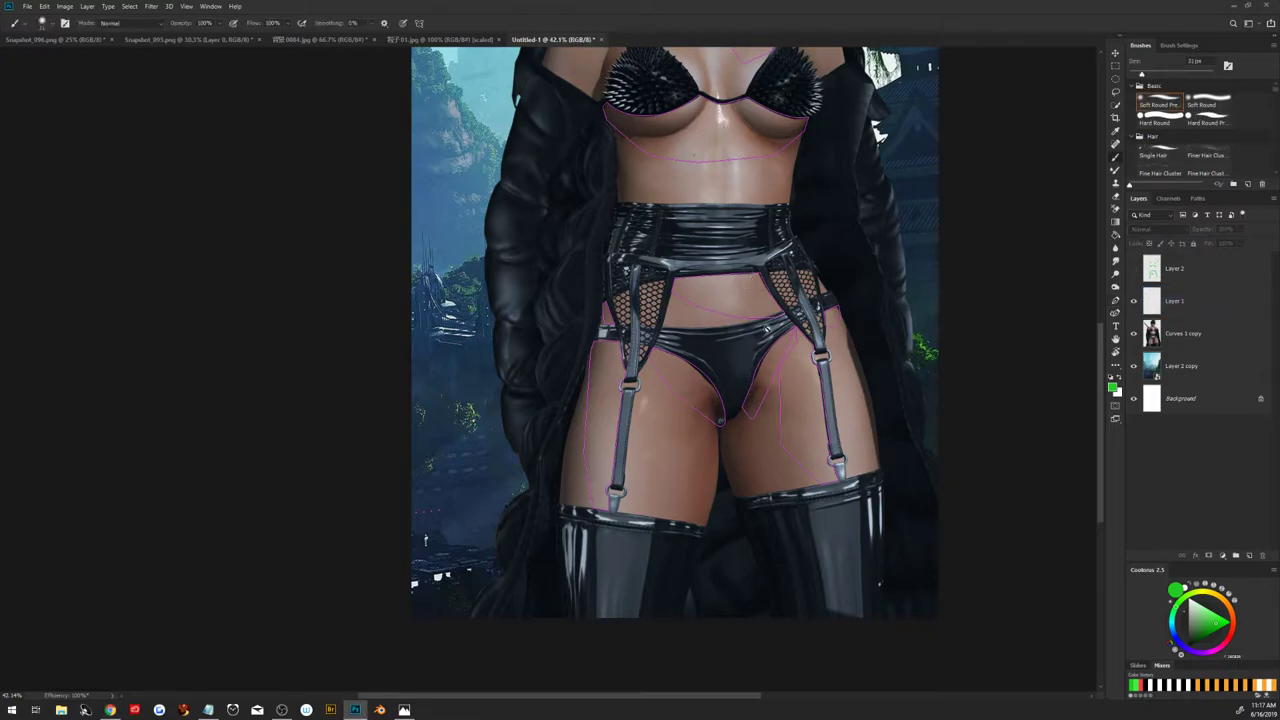
click(1170, 305)
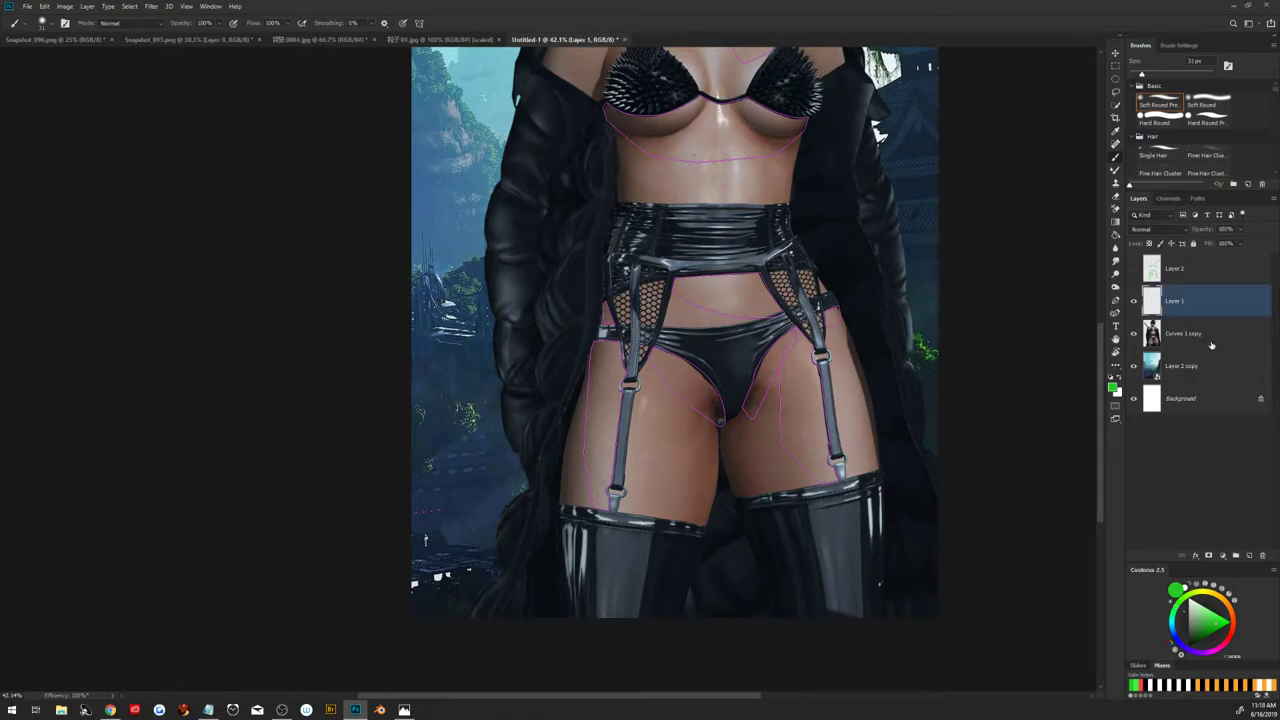
scroll(746, 320, down, 2)
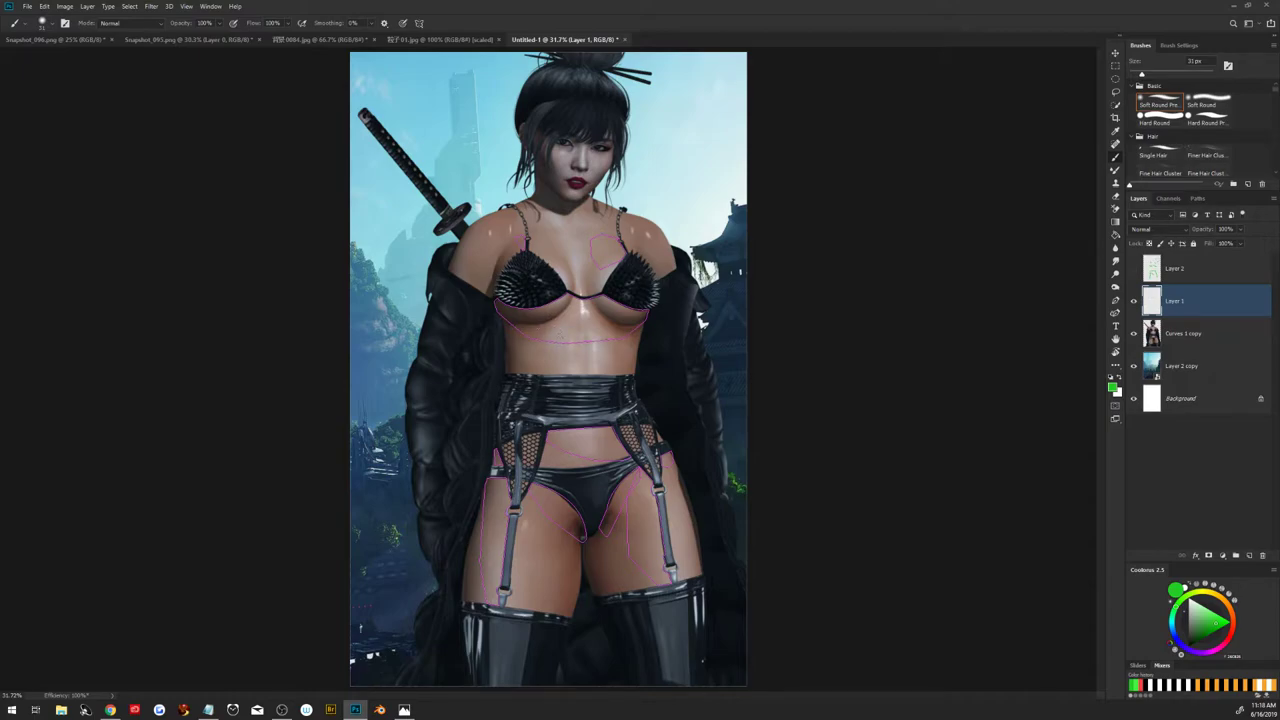
key(z)
drag(522, 290, 565, 320)
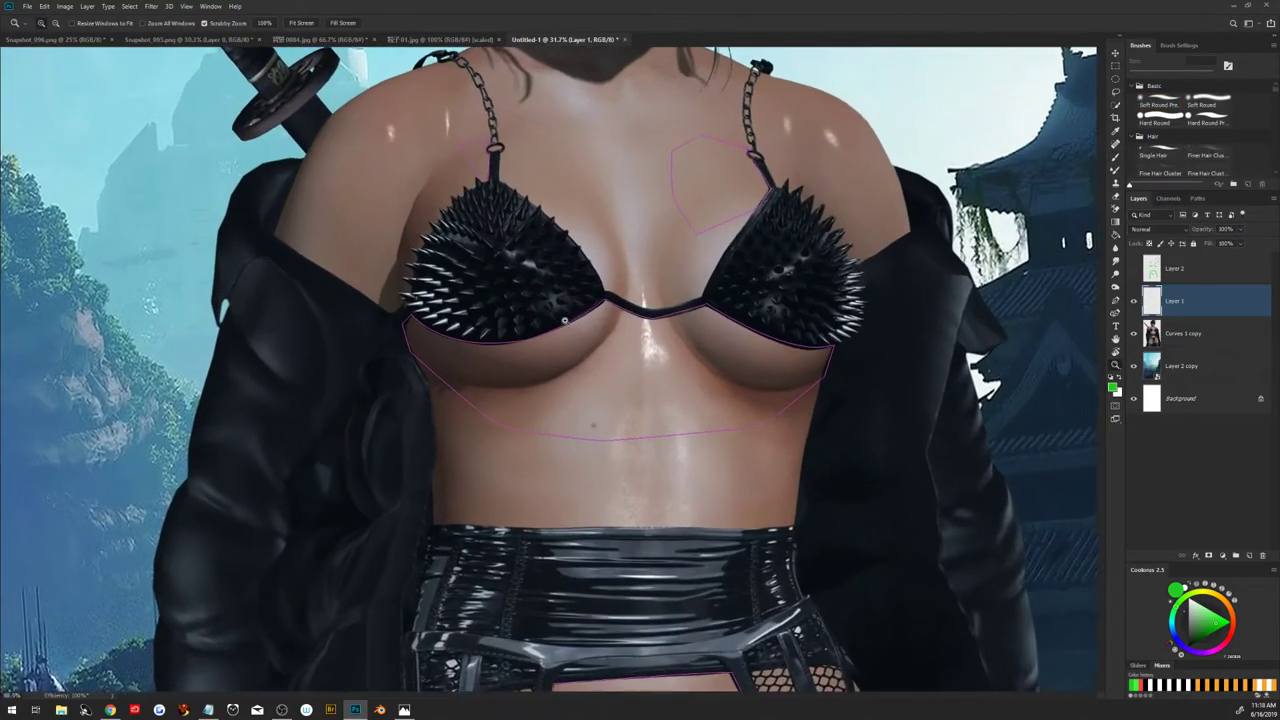
key(b)
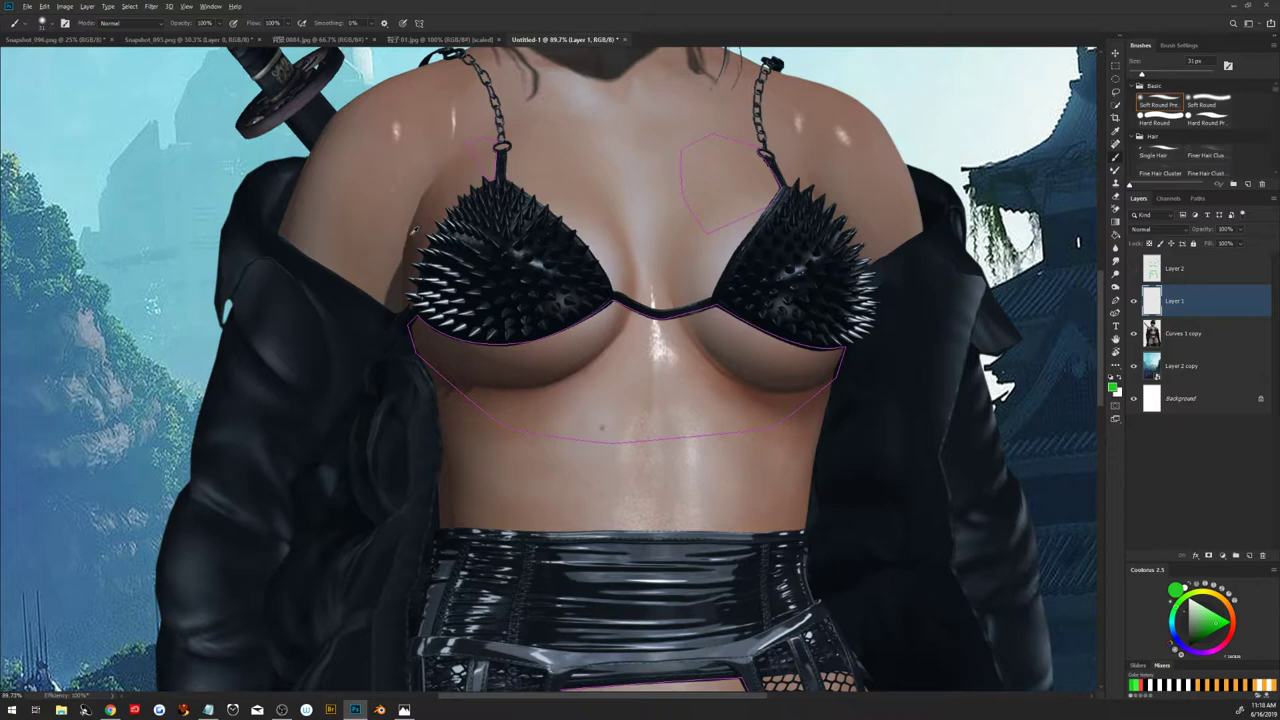
alt+click(414, 231)
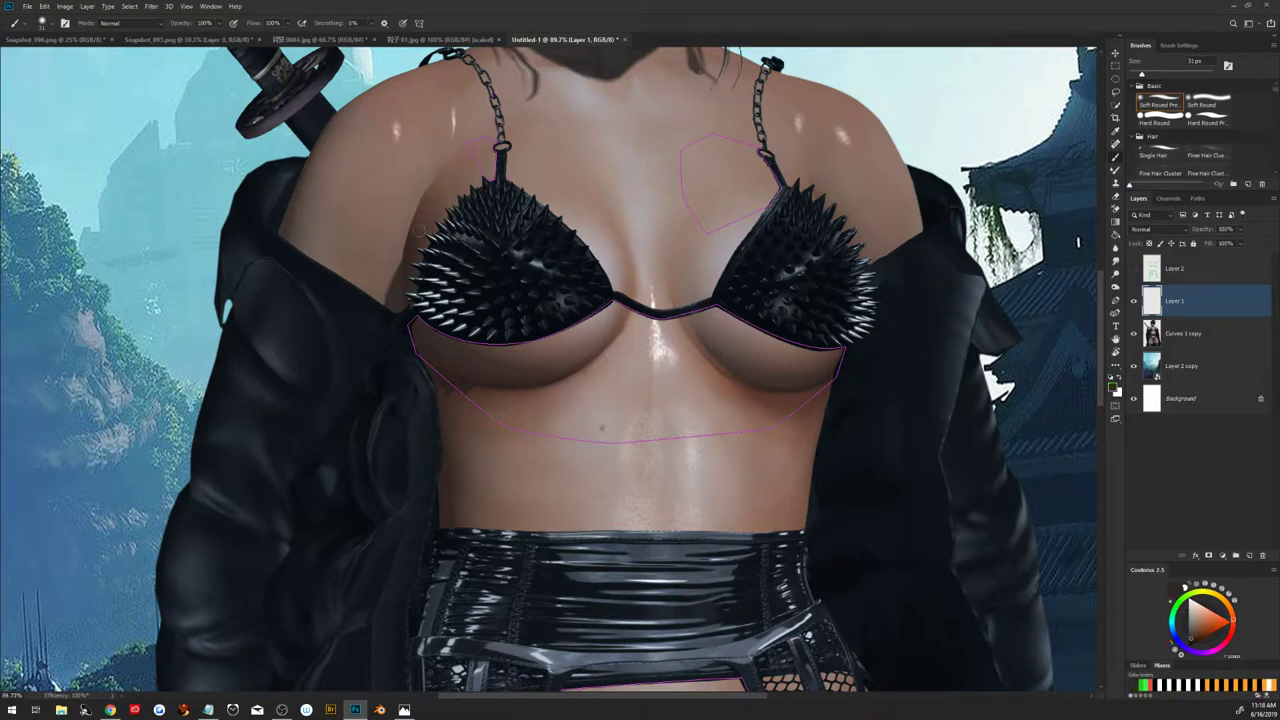
Switch Layer 1 to Multiply and confirm a 31 px, 0% hardness brush
click(1160, 230)
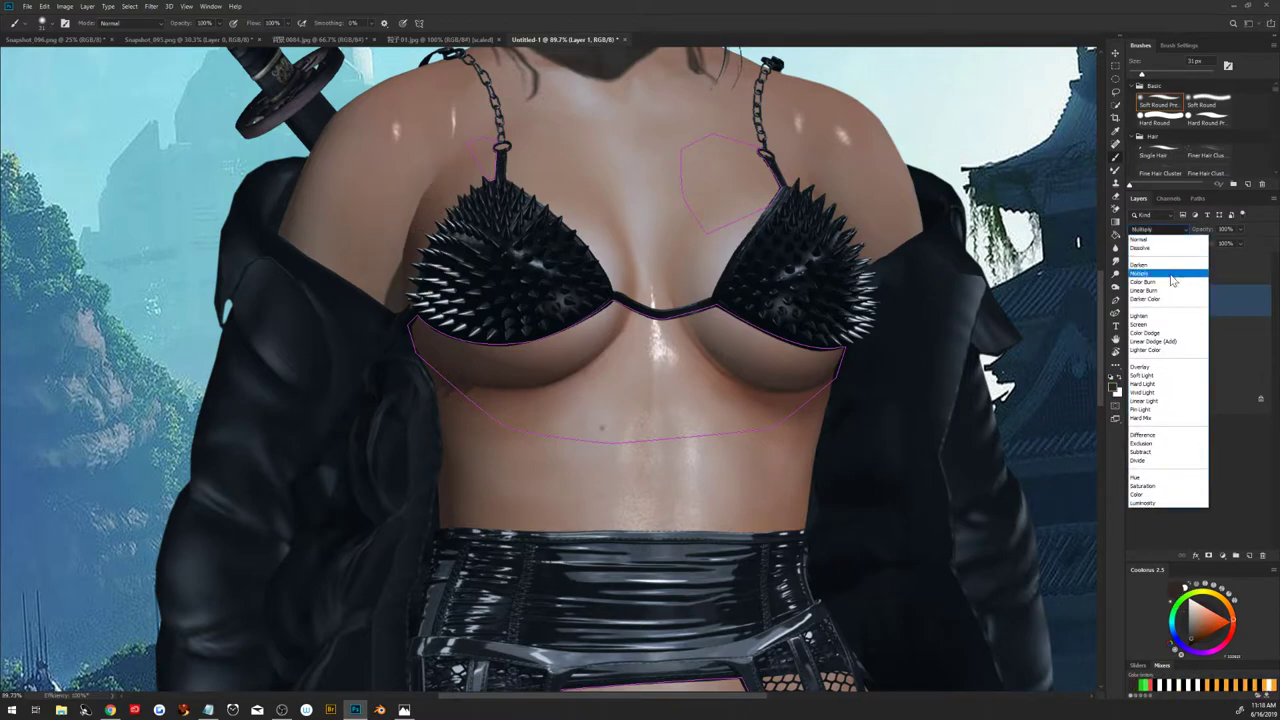
click(1159, 275)
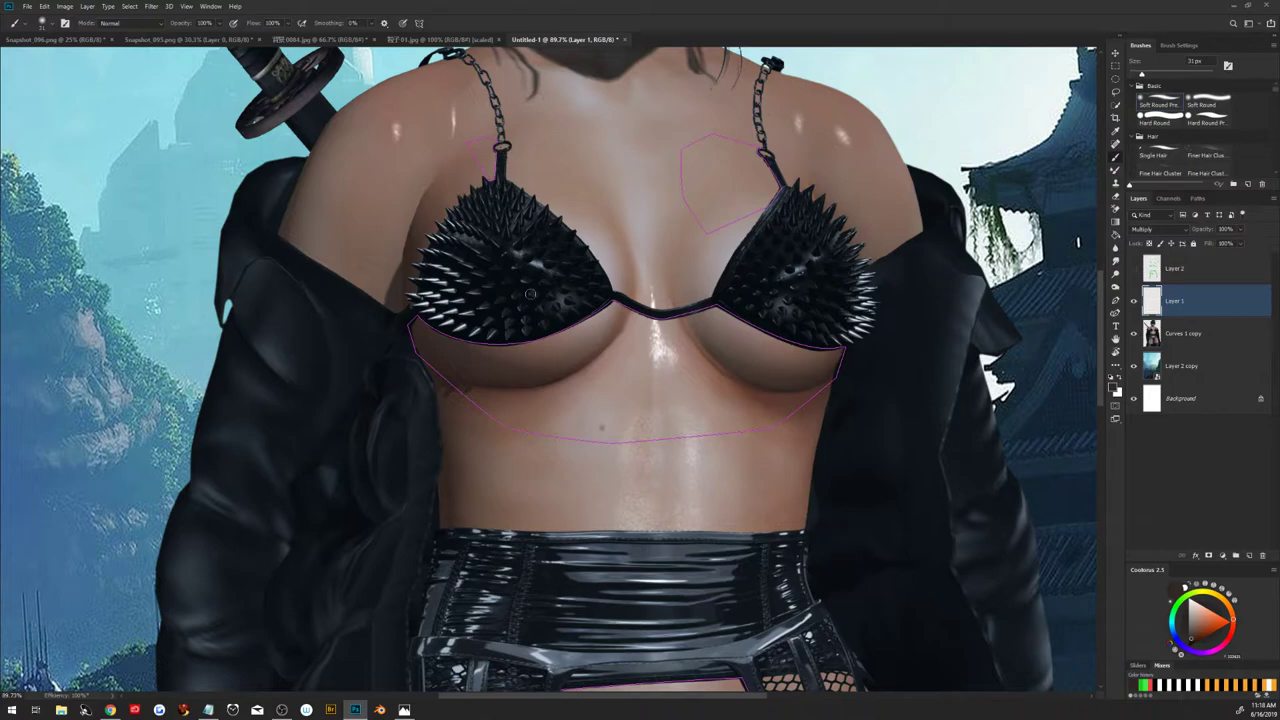
key(x)
right_click(626, 392)
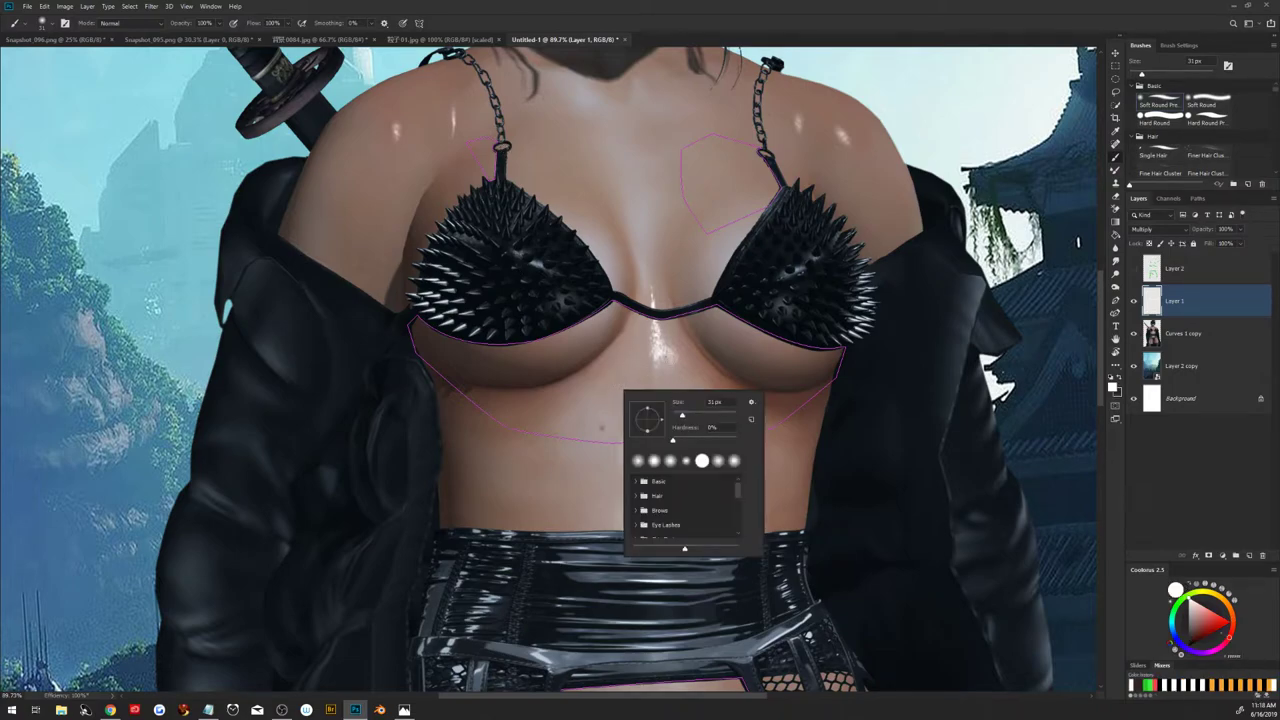
click(1027, 428)
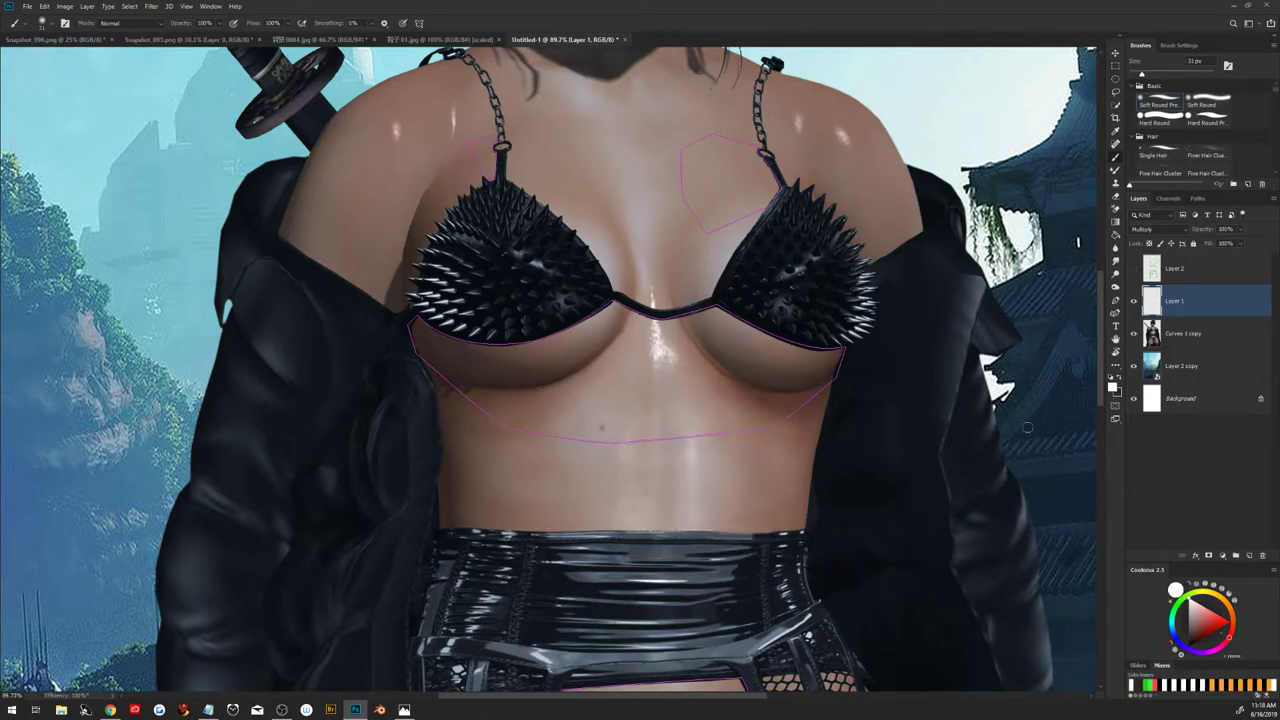
Make a selection from the outline paths, with the Brush ready and black as foreground
key(a)
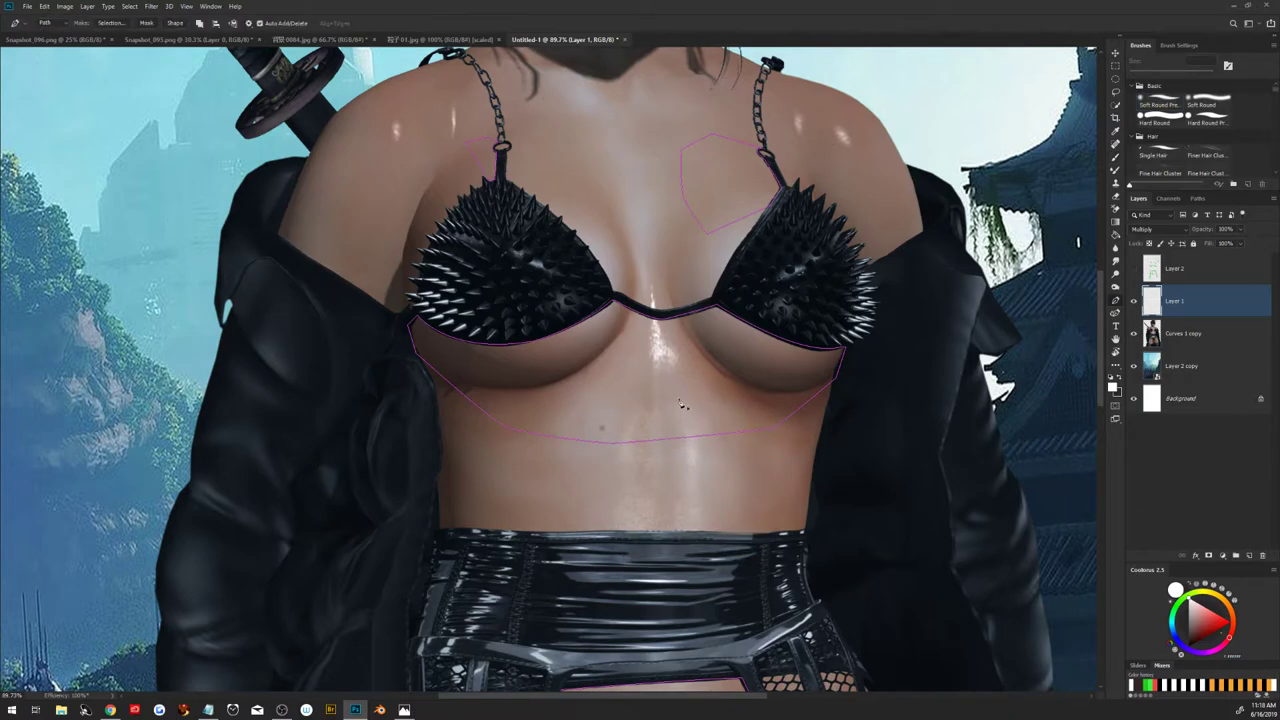
right_click(681, 405)
click(737, 445)
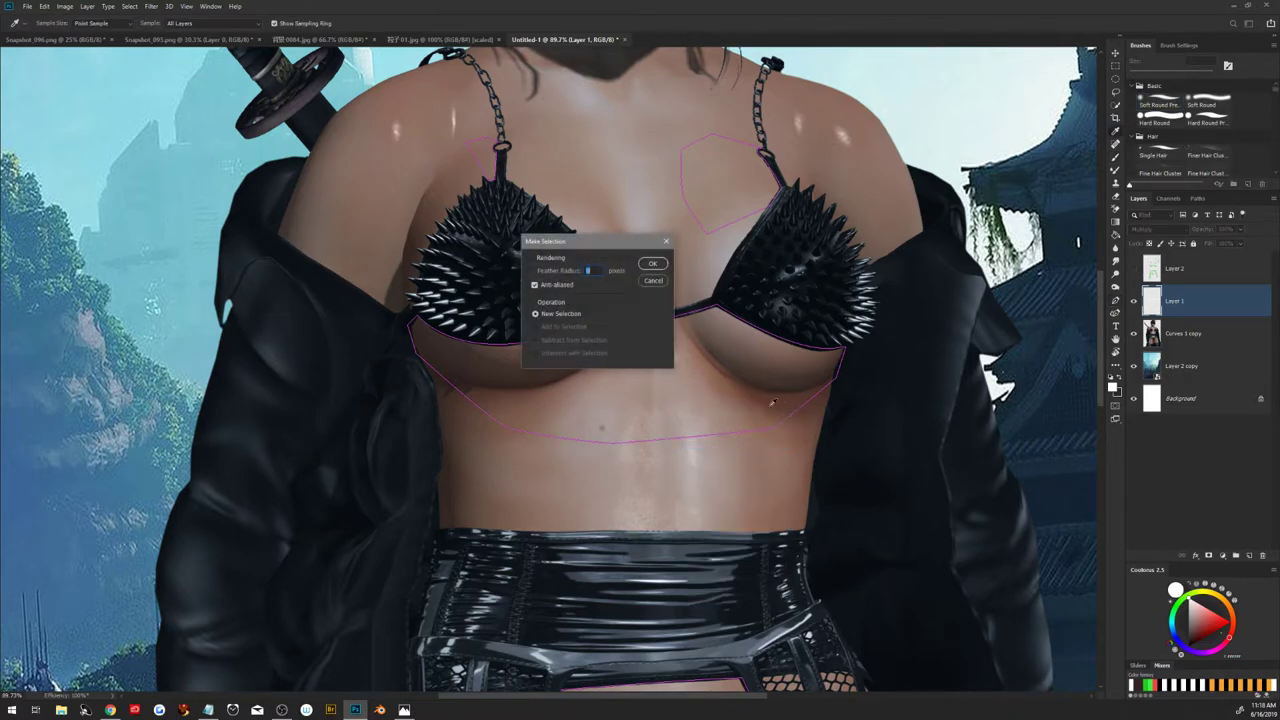
click(654, 263)
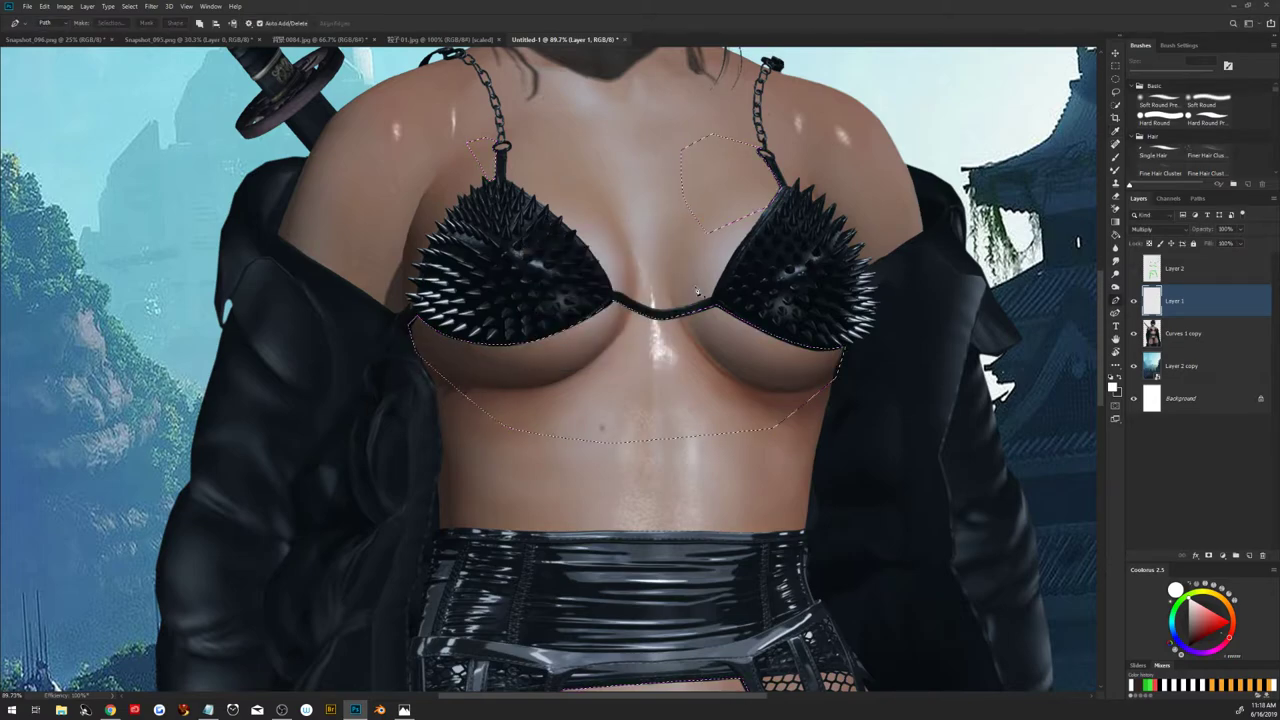
key(b)
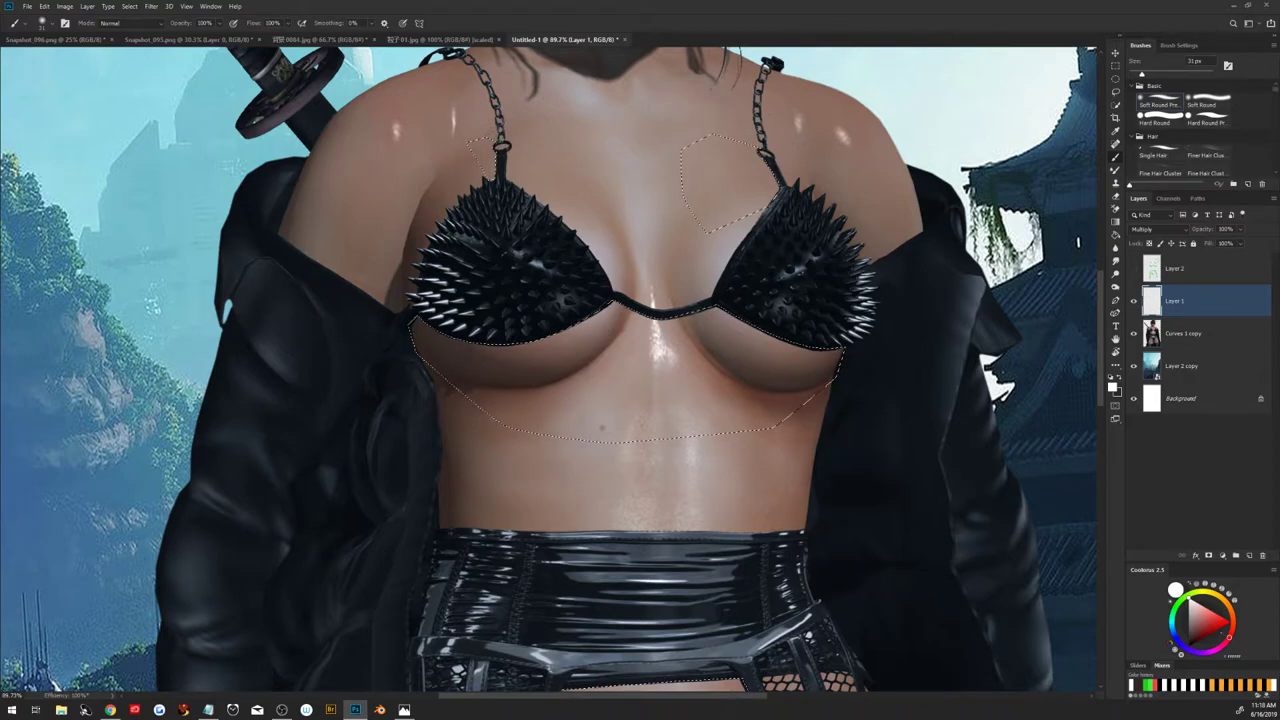
key(x)
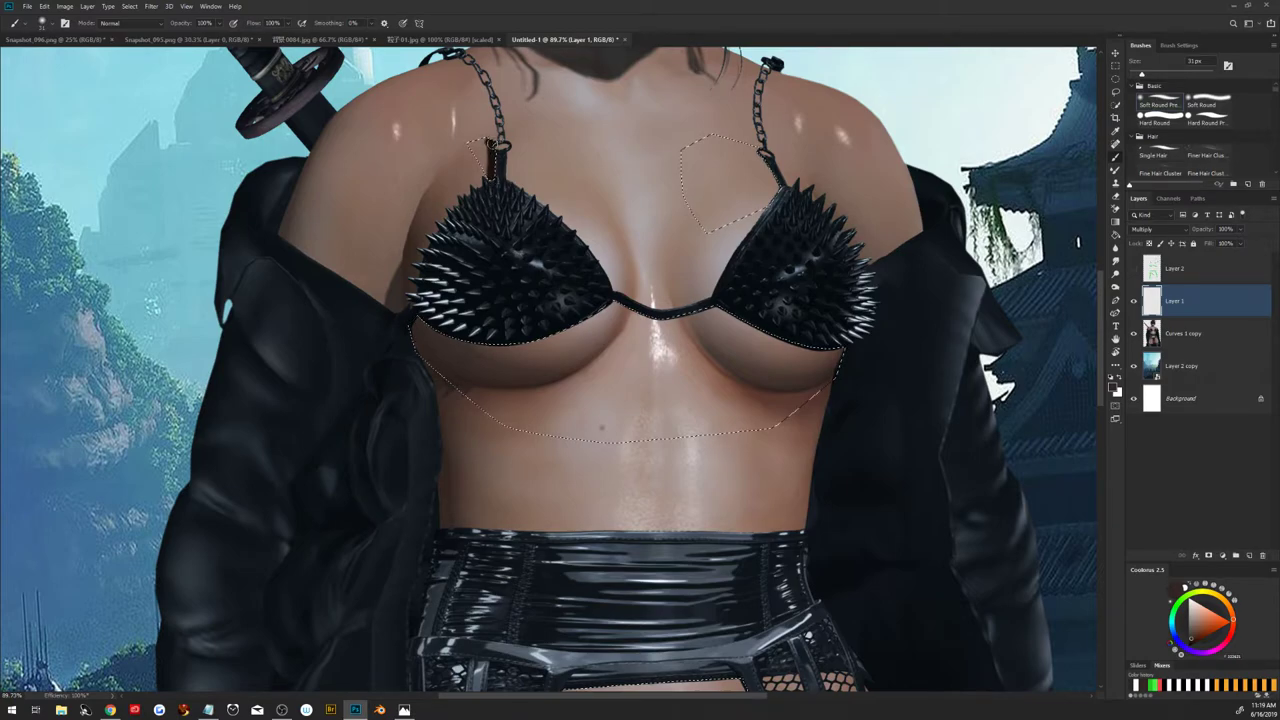
With a 37 px brush, paint soft shadow under the cups and along the right shoulder strap
drag(529, 334, 546, 355)
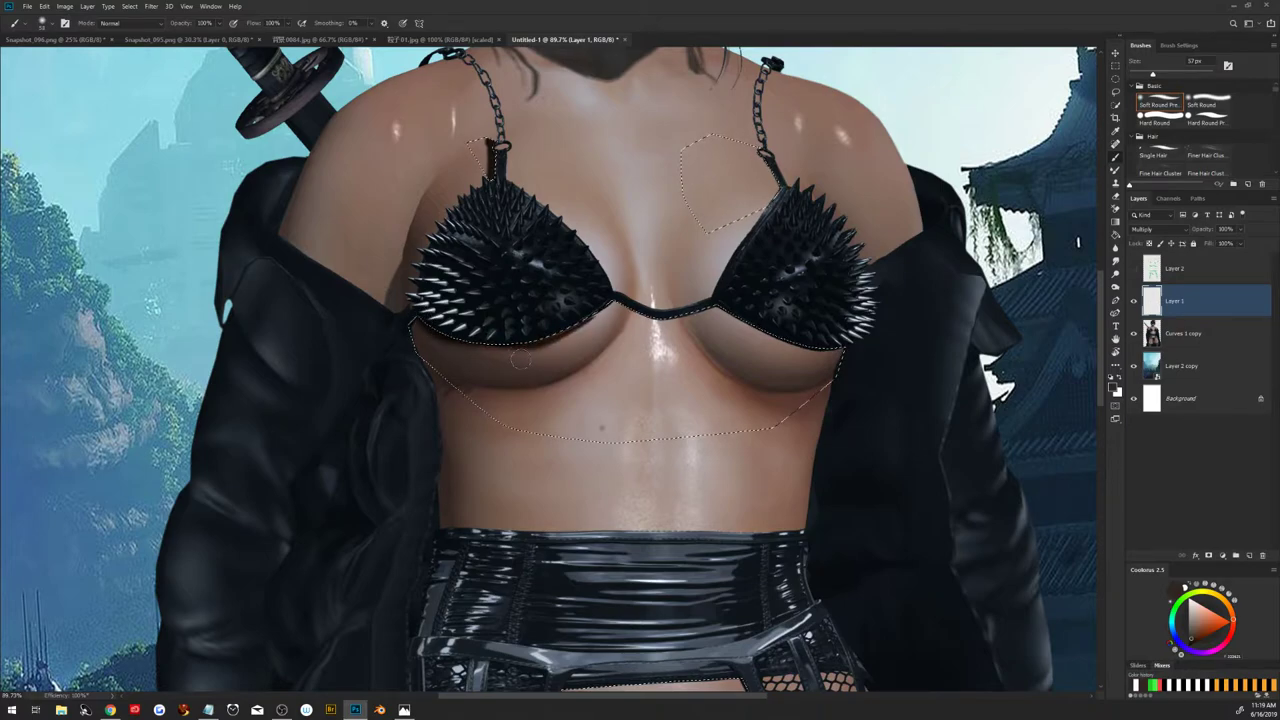
drag(420, 318, 600, 334)
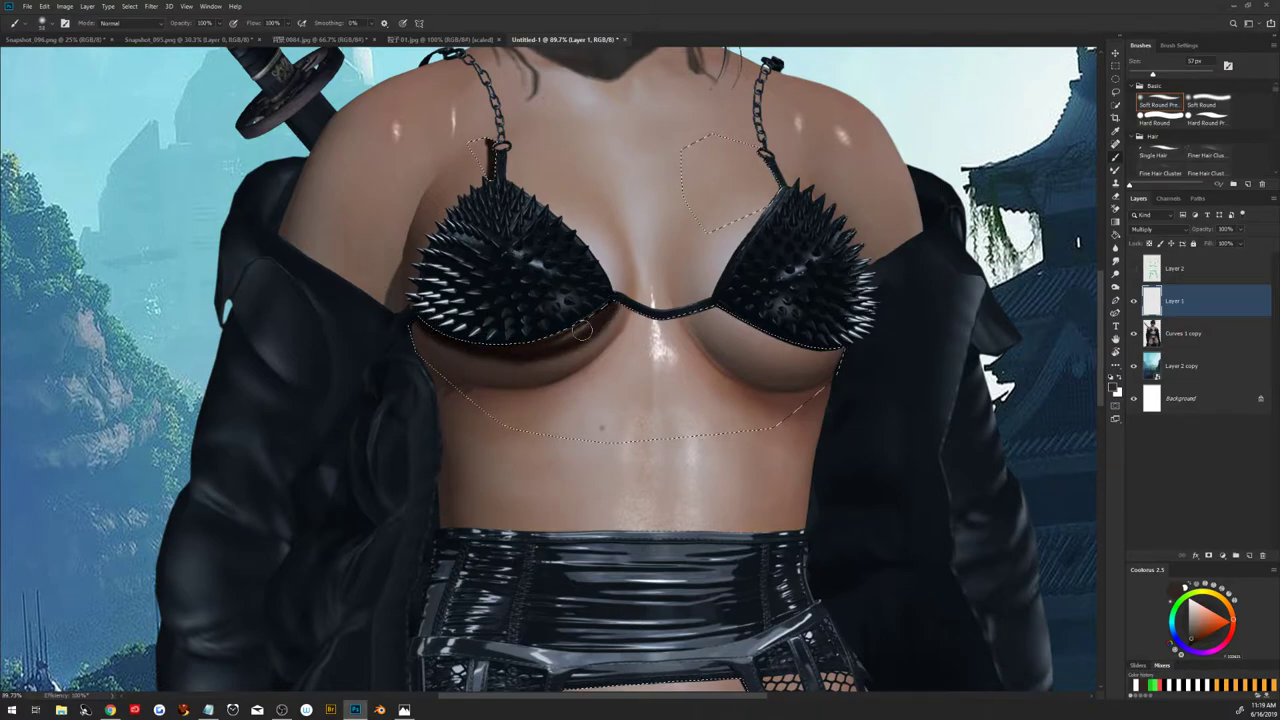
mouse_move(414, 320)
mouse_down()
mouse_move(558, 334)
mouse_move(603, 305)
mouse_up()
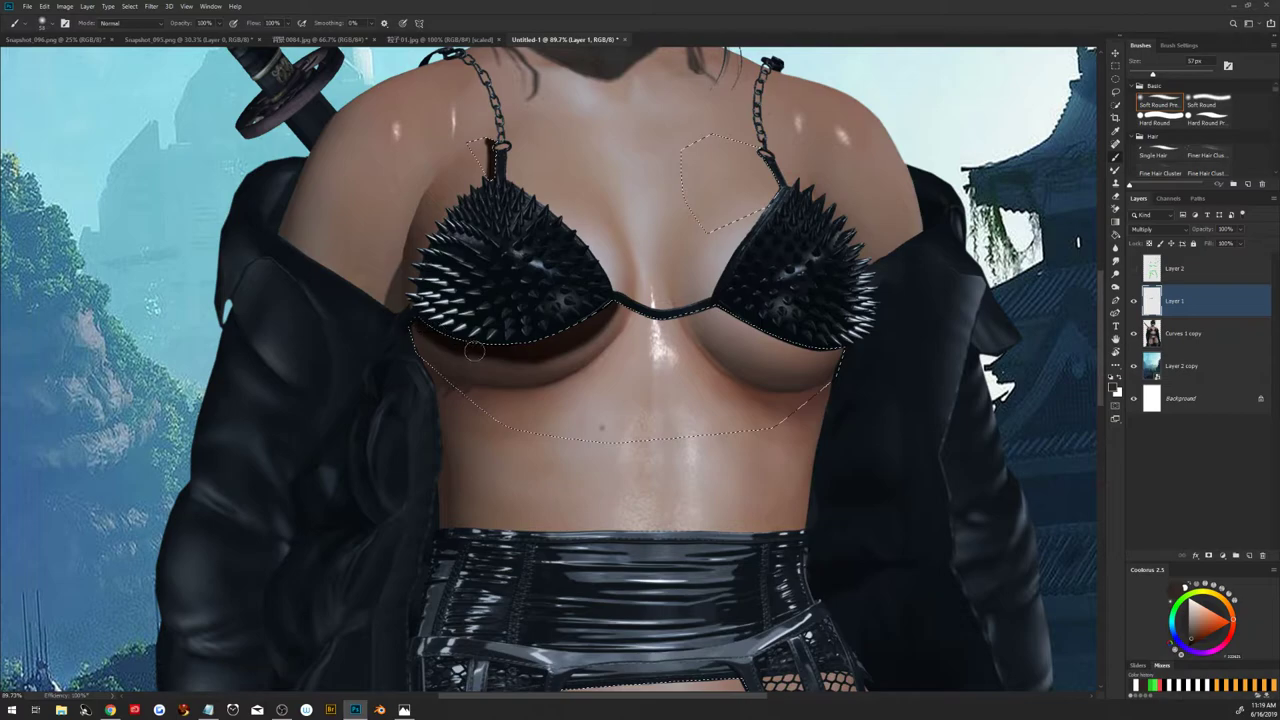
drag(420, 325, 590, 330)
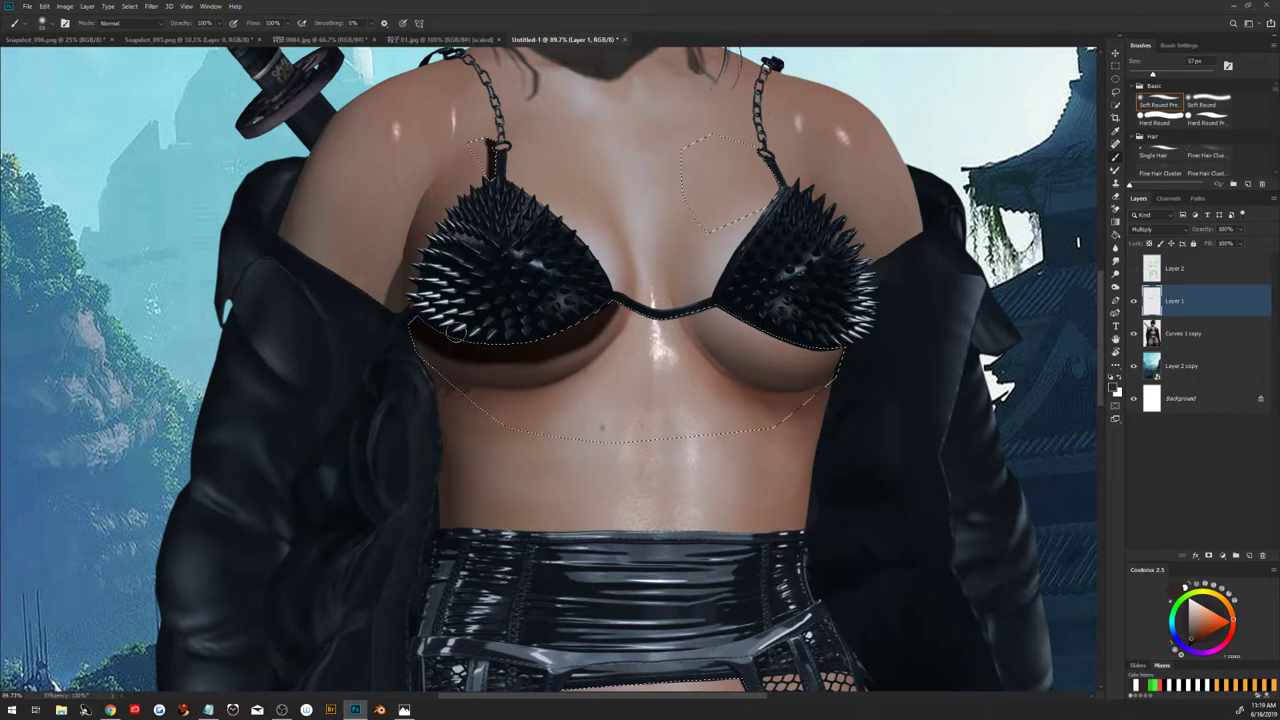
mouse_move(612, 306)
mouse_down()
mouse_move(716, 316)
mouse_move(652, 318)
mouse_up()
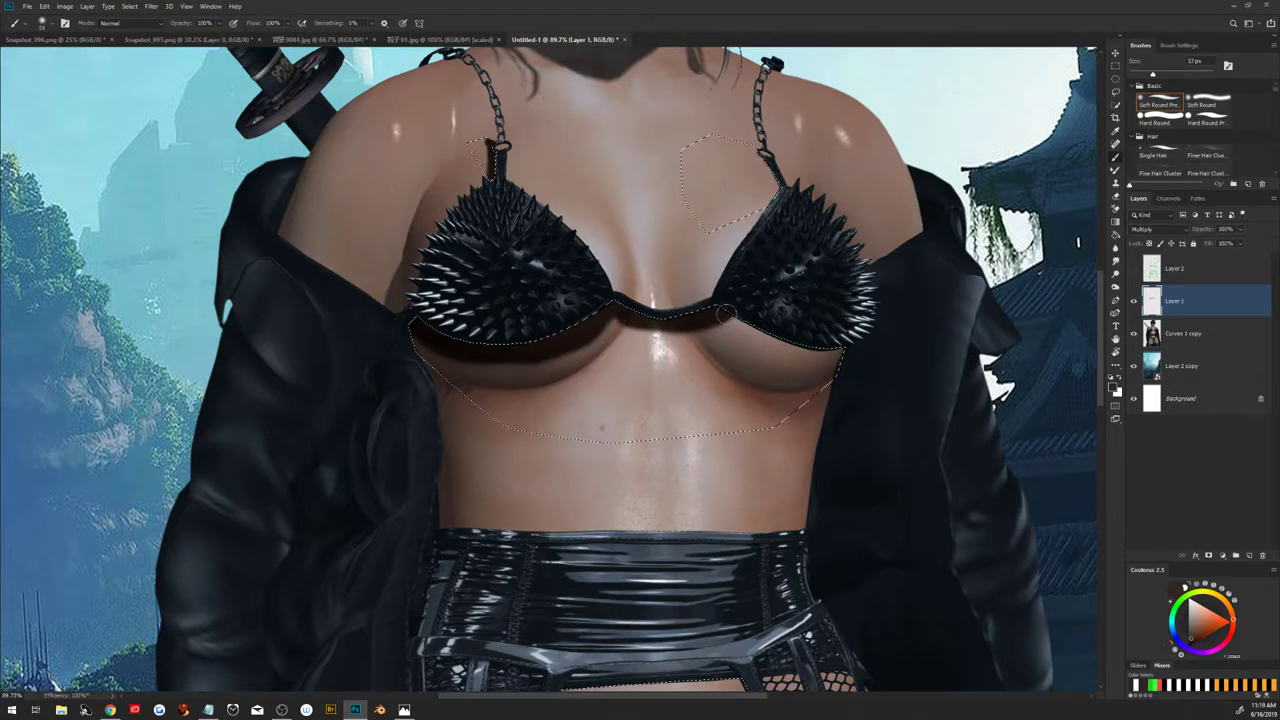
mouse_move(725, 314)
mouse_down()
mouse_move(828, 346)
mouse_move(881, 327)
mouse_up()
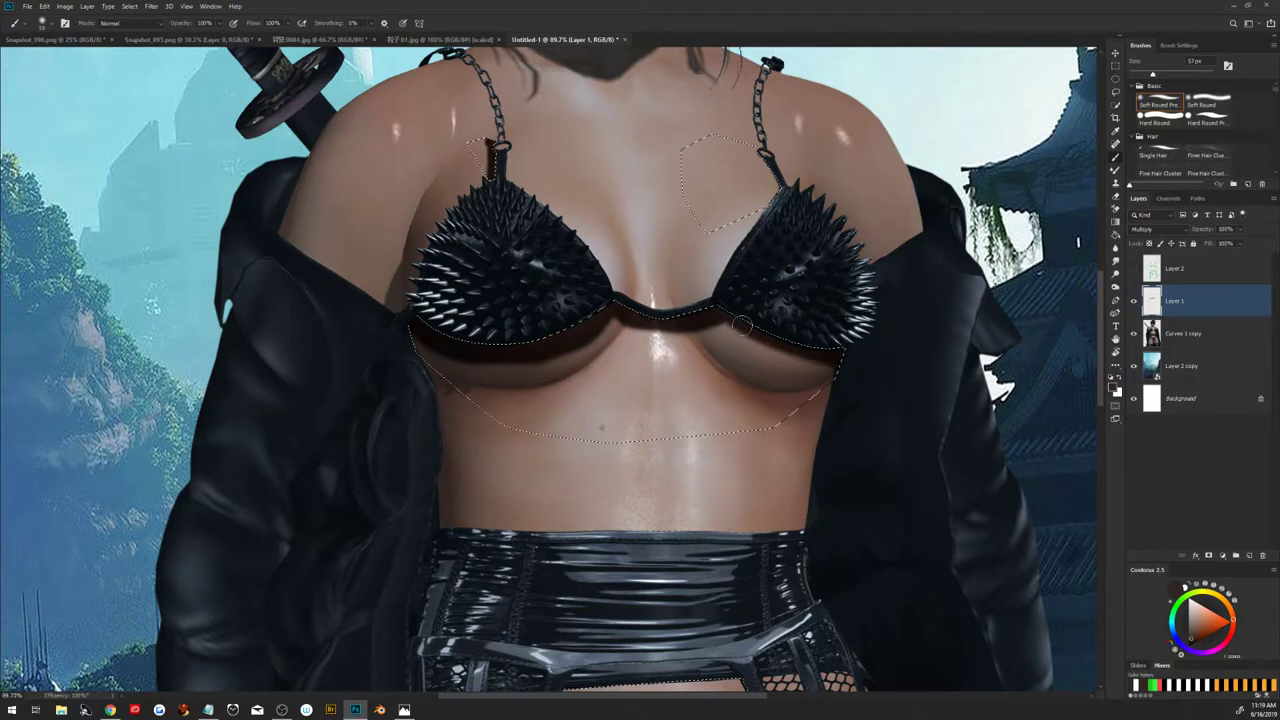
drag(760, 164, 762, 186)
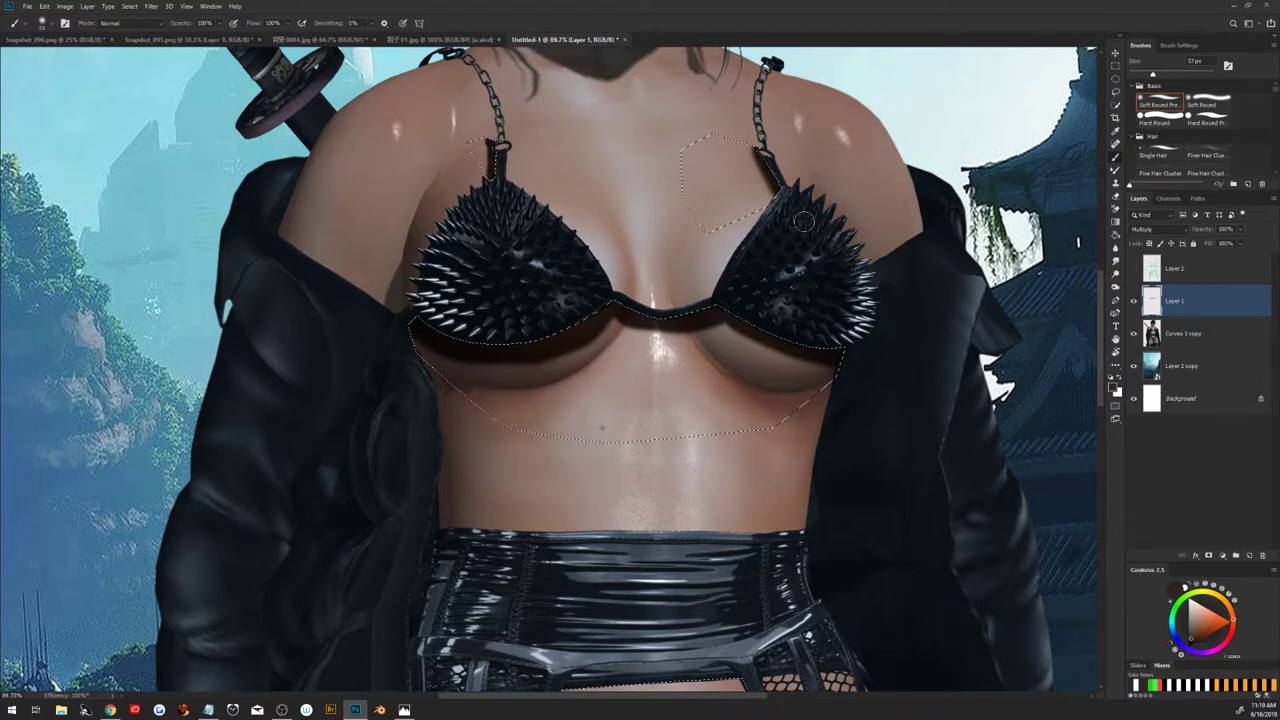
key(alt+Tab)
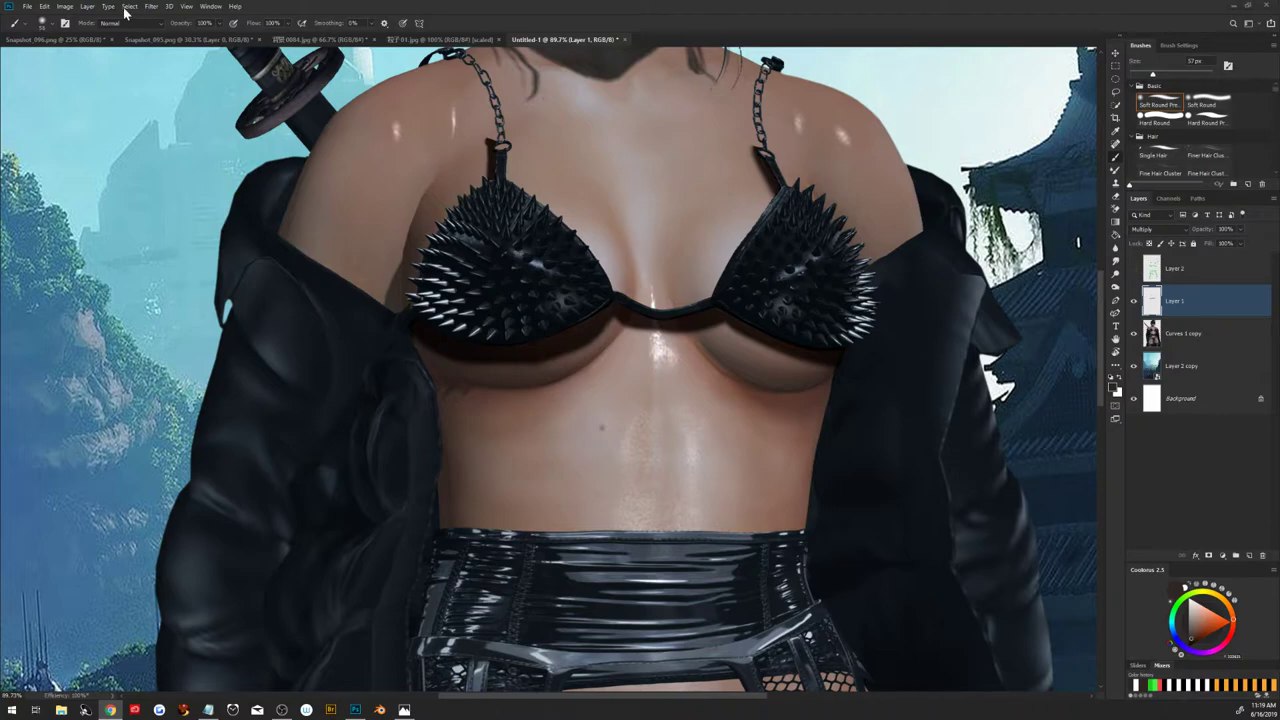
click(28, 6)
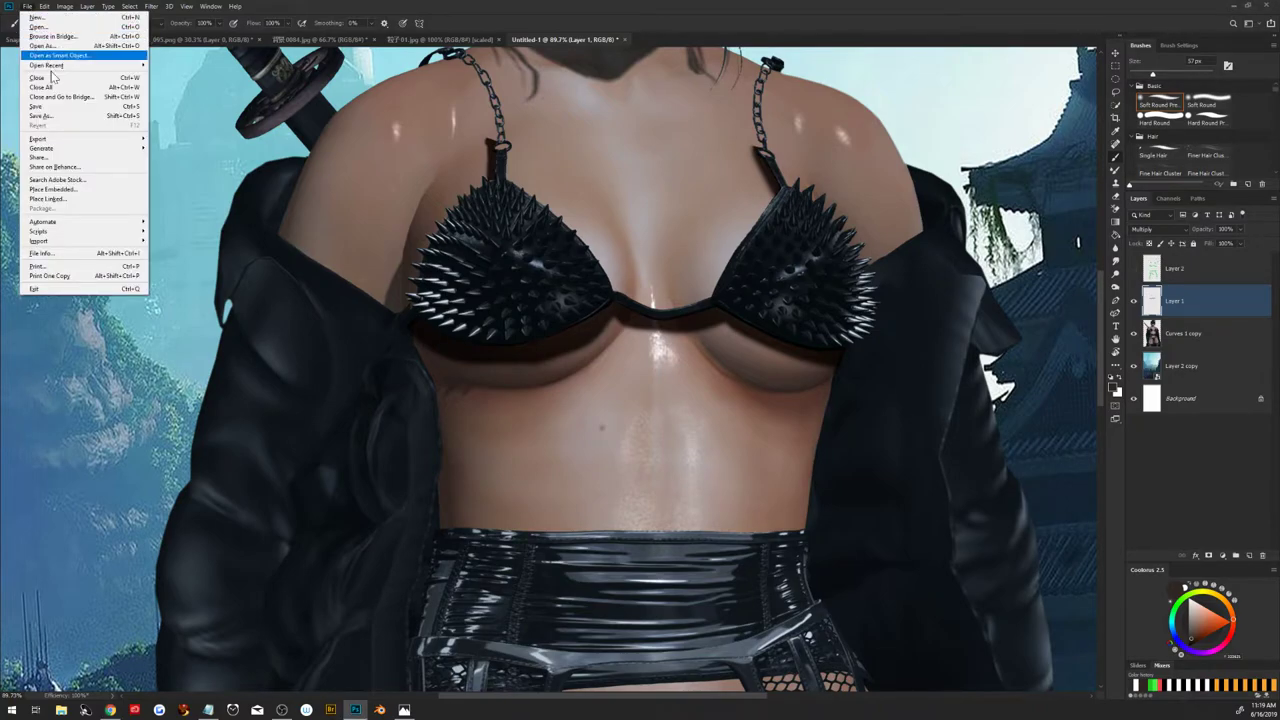
click(29, 7)
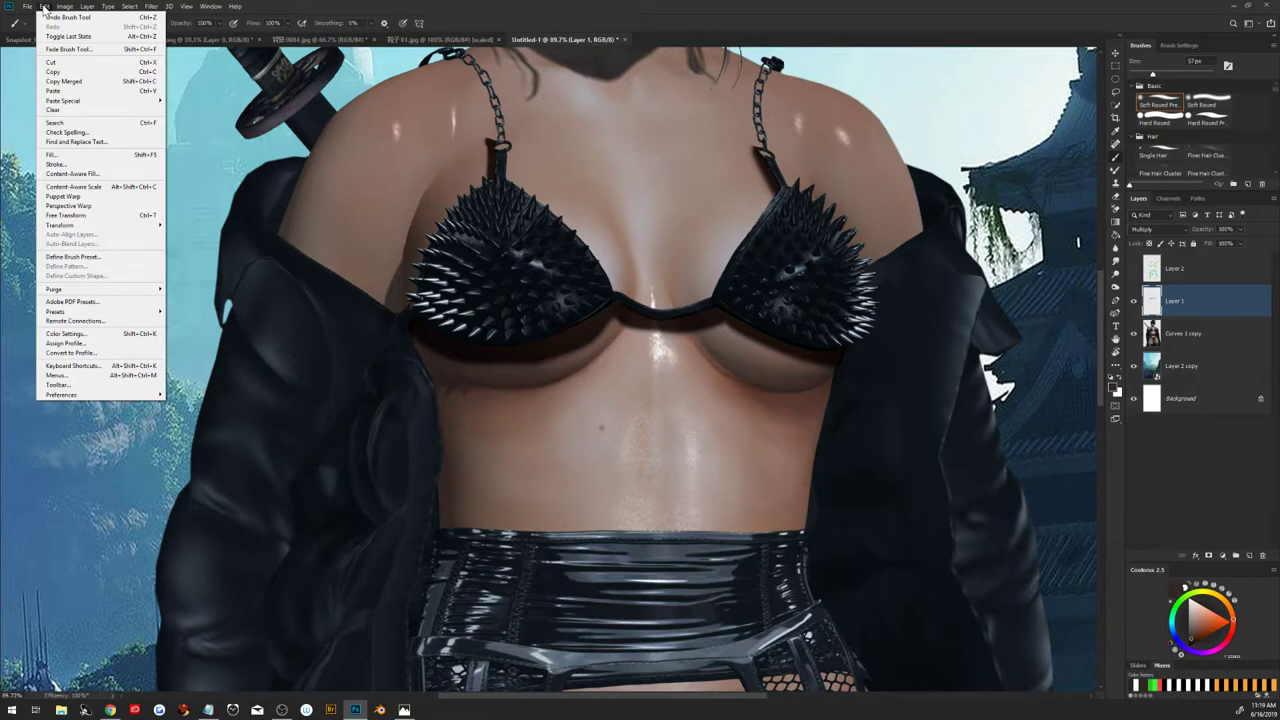
mouse_move(62, 394)
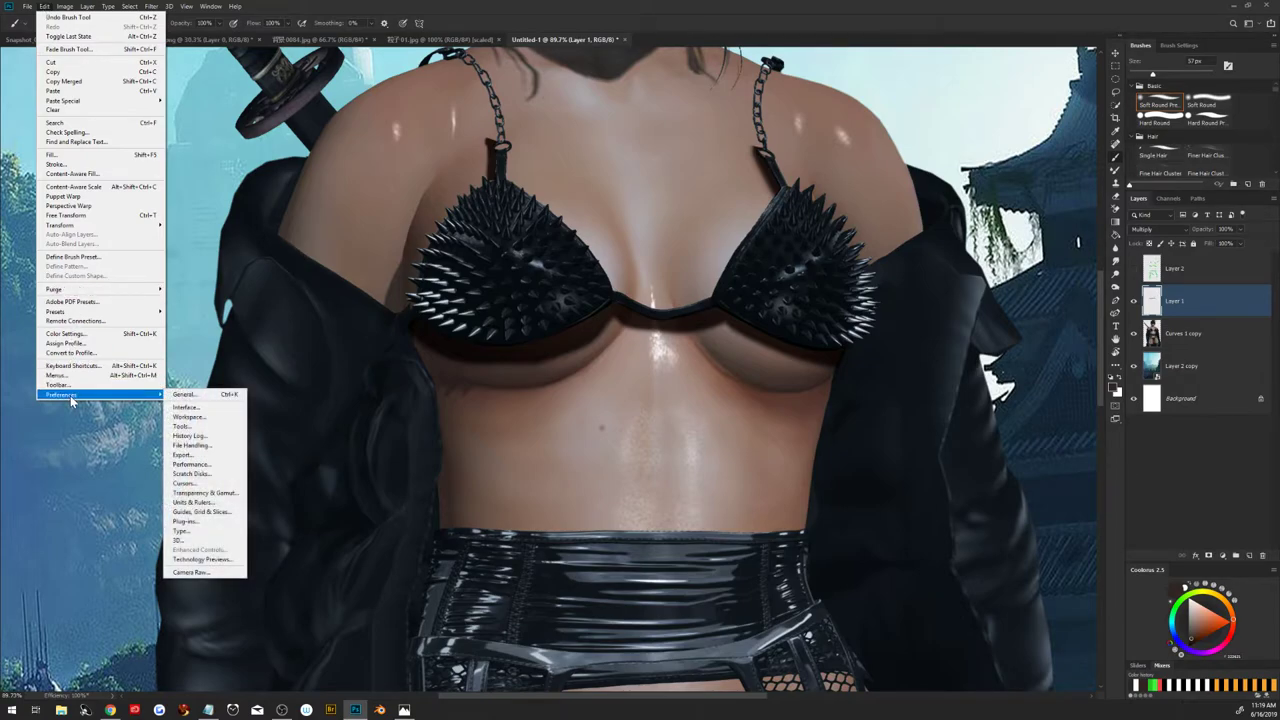
click(176, 398)
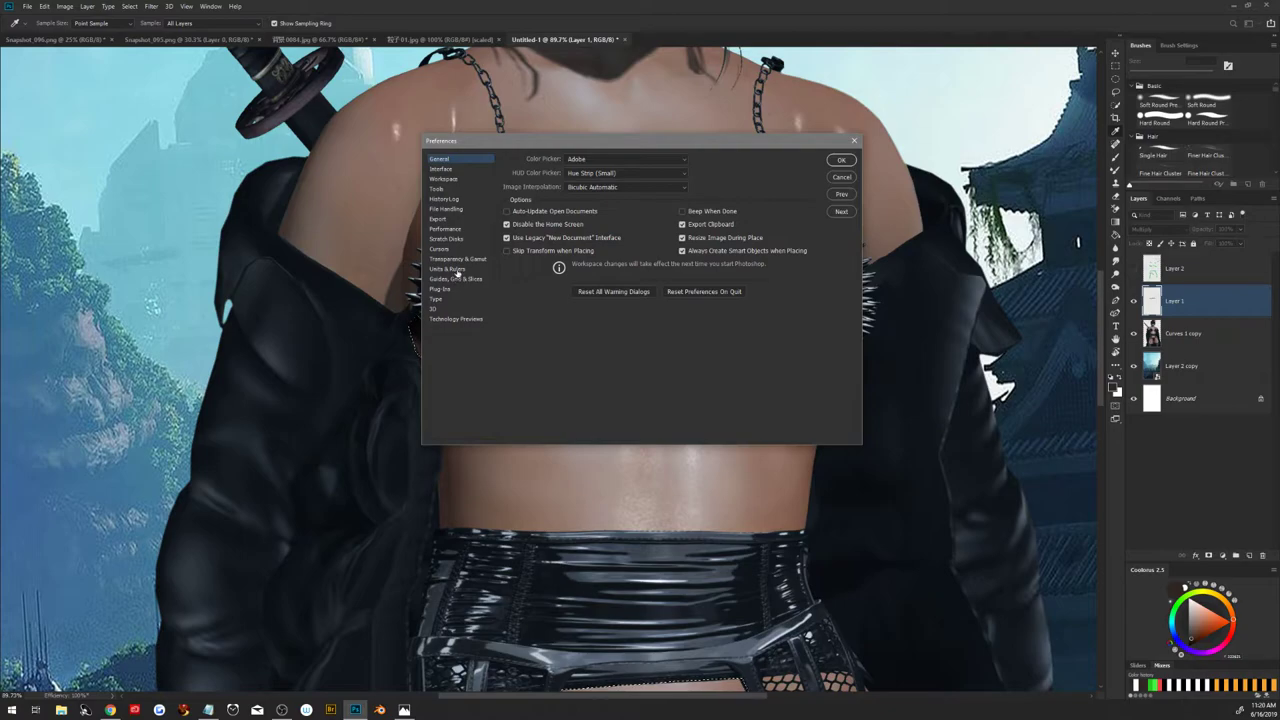
click(457, 270)
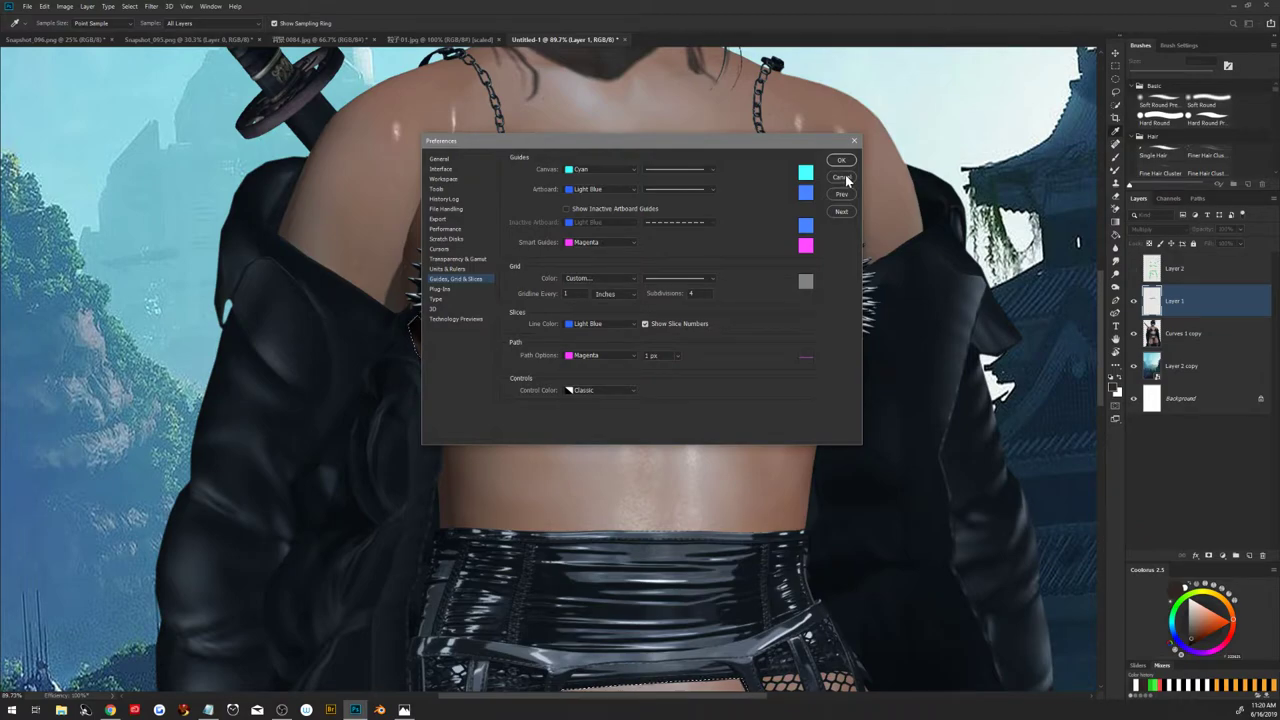
click(845, 177)
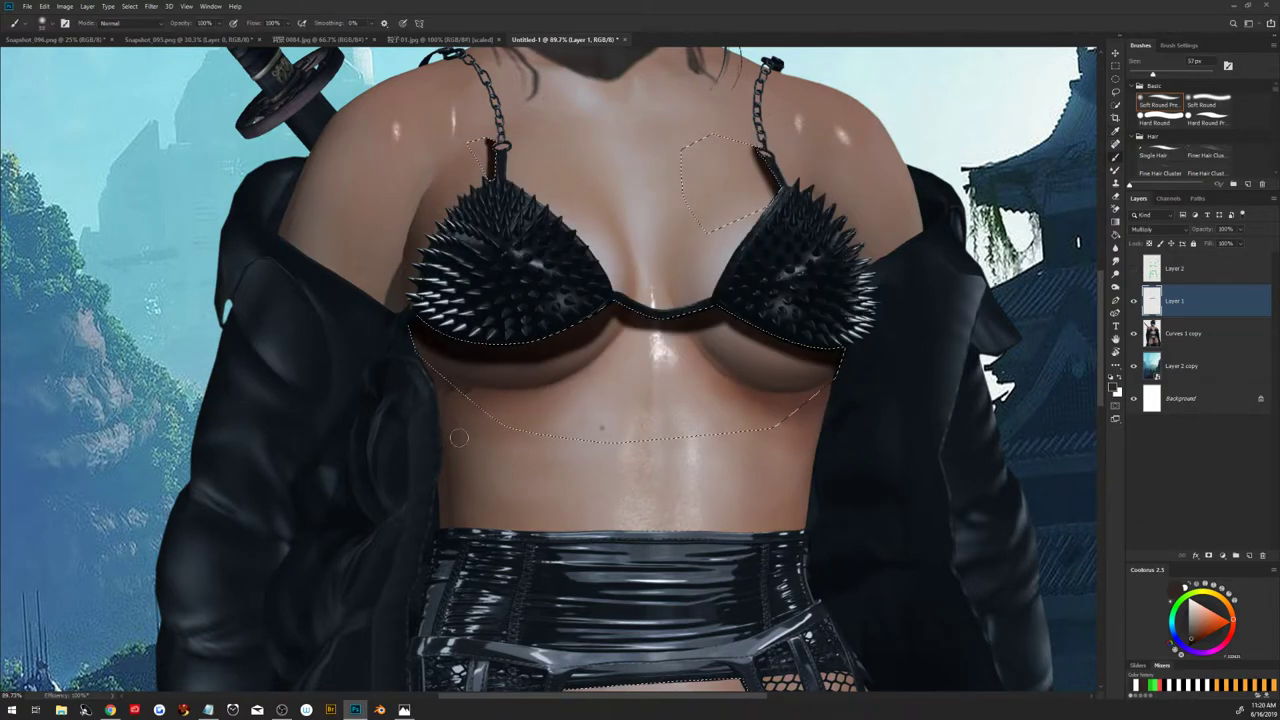
Enlarge the brush to about 136 px and fit the whole figure on screen
scroll(459, 437, down, 5)
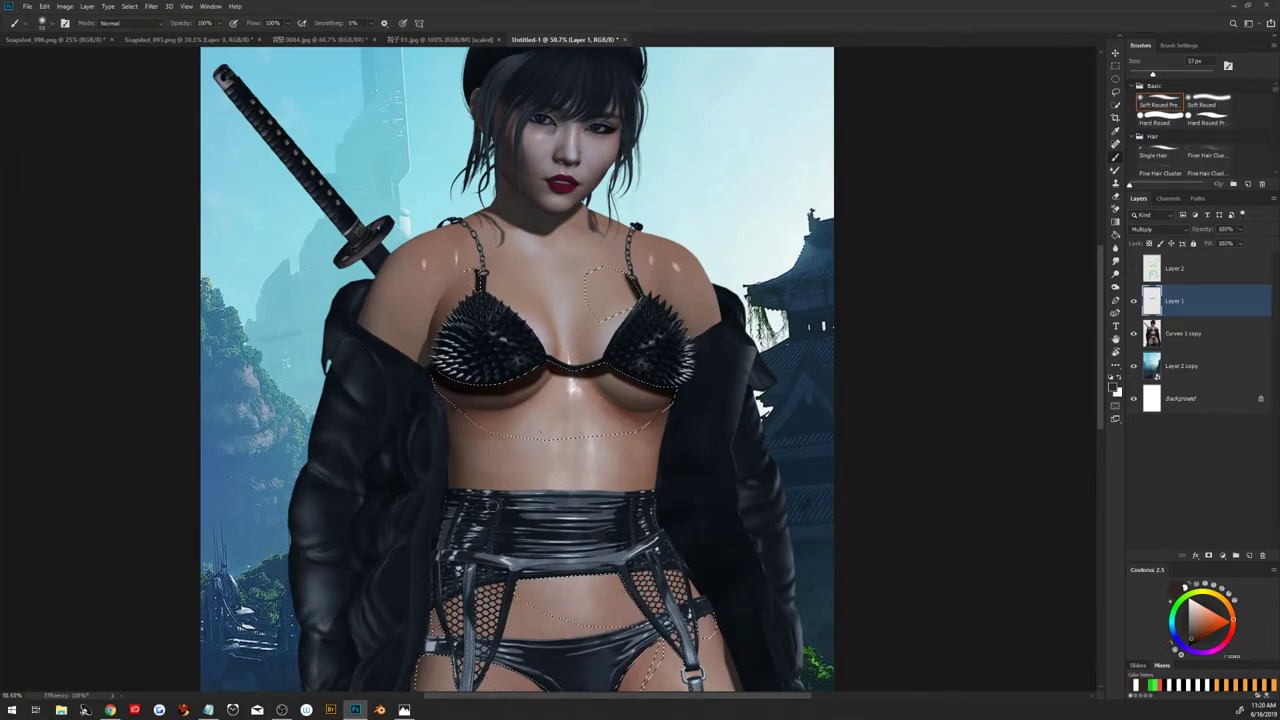
drag(524, 568, 528, 566)
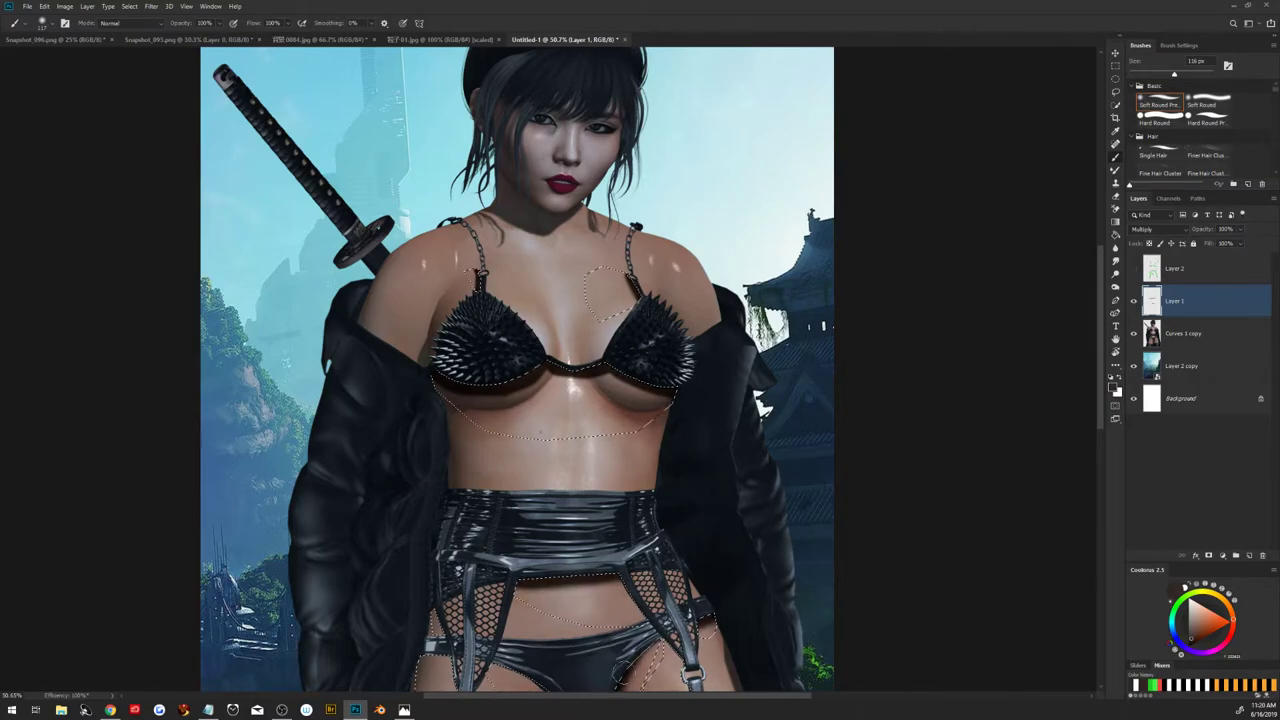
scroll(620, 675, down, 2)
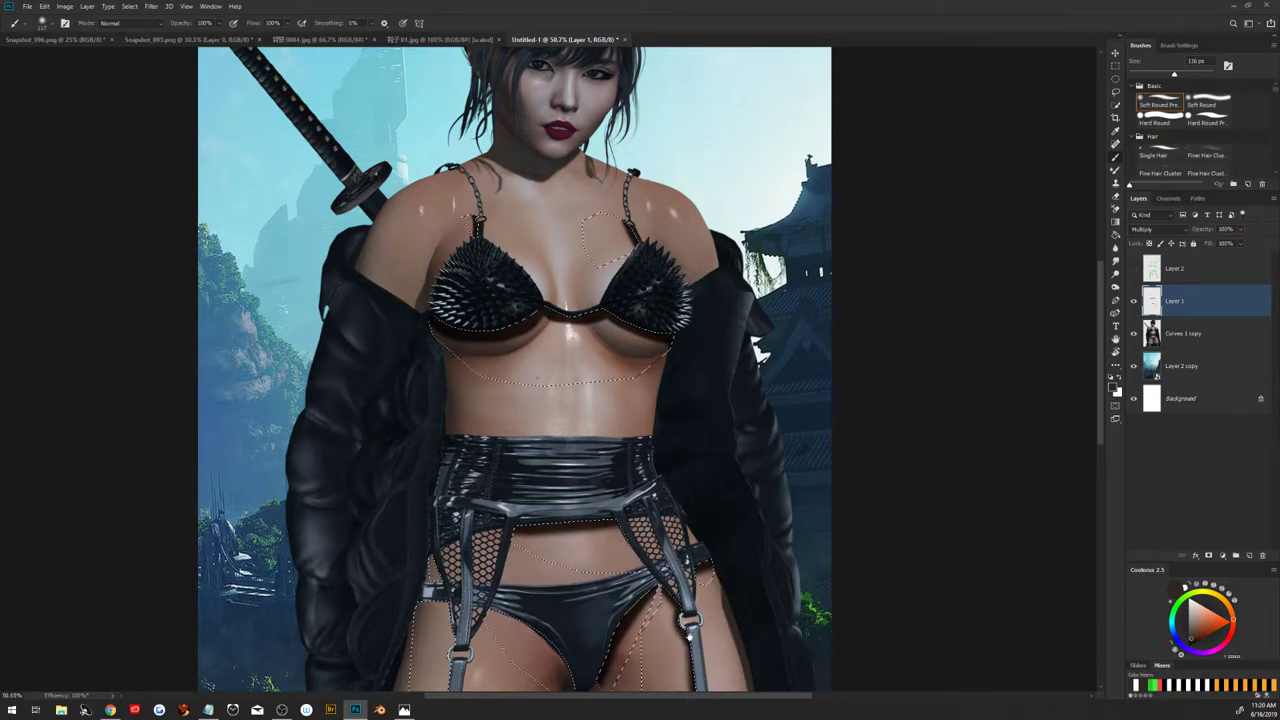
mouse_move(435, 545)
mouse_down()
mouse_move(380, 495)
mouse_move(380, 385)
mouse_up()
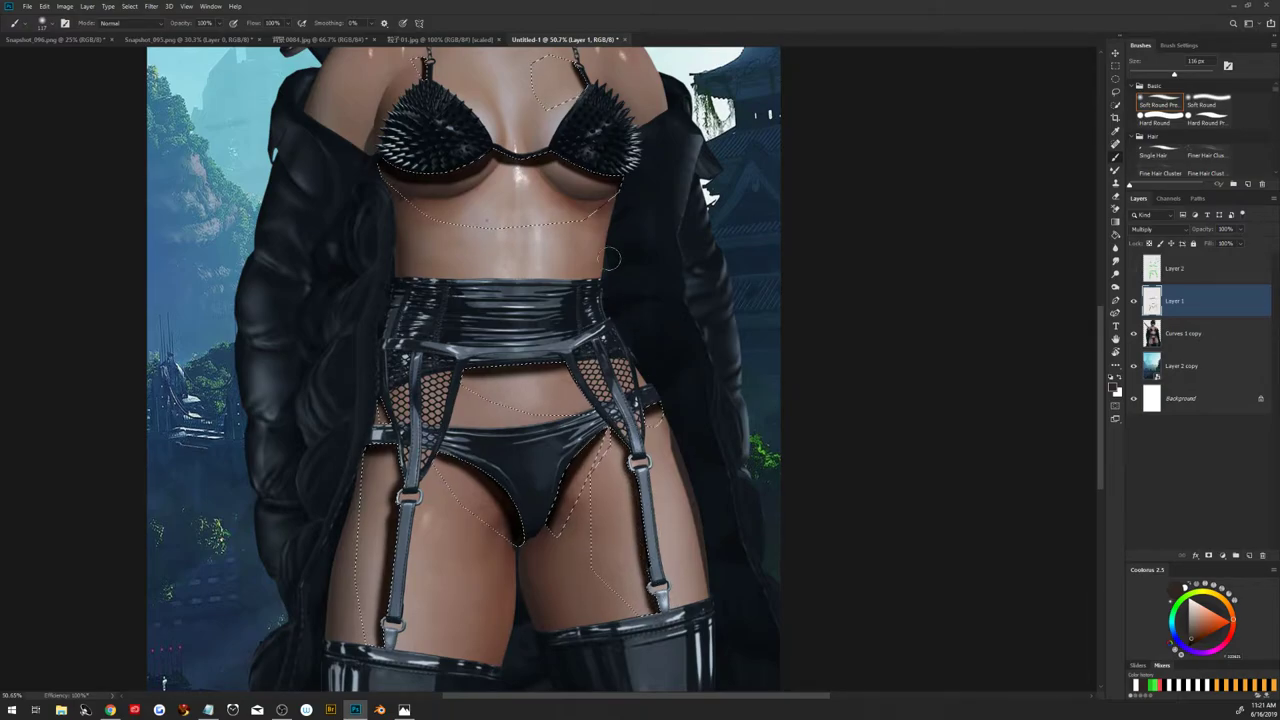
key(ctrl+0)
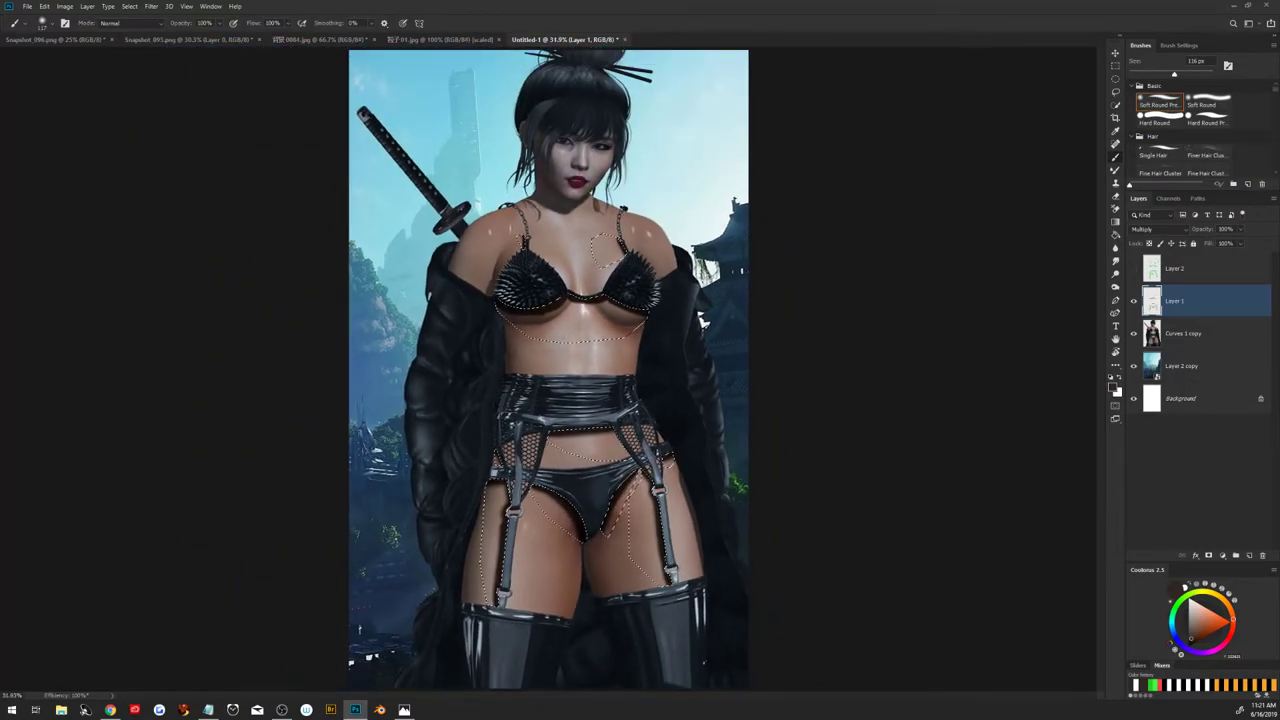
click(110, 710)
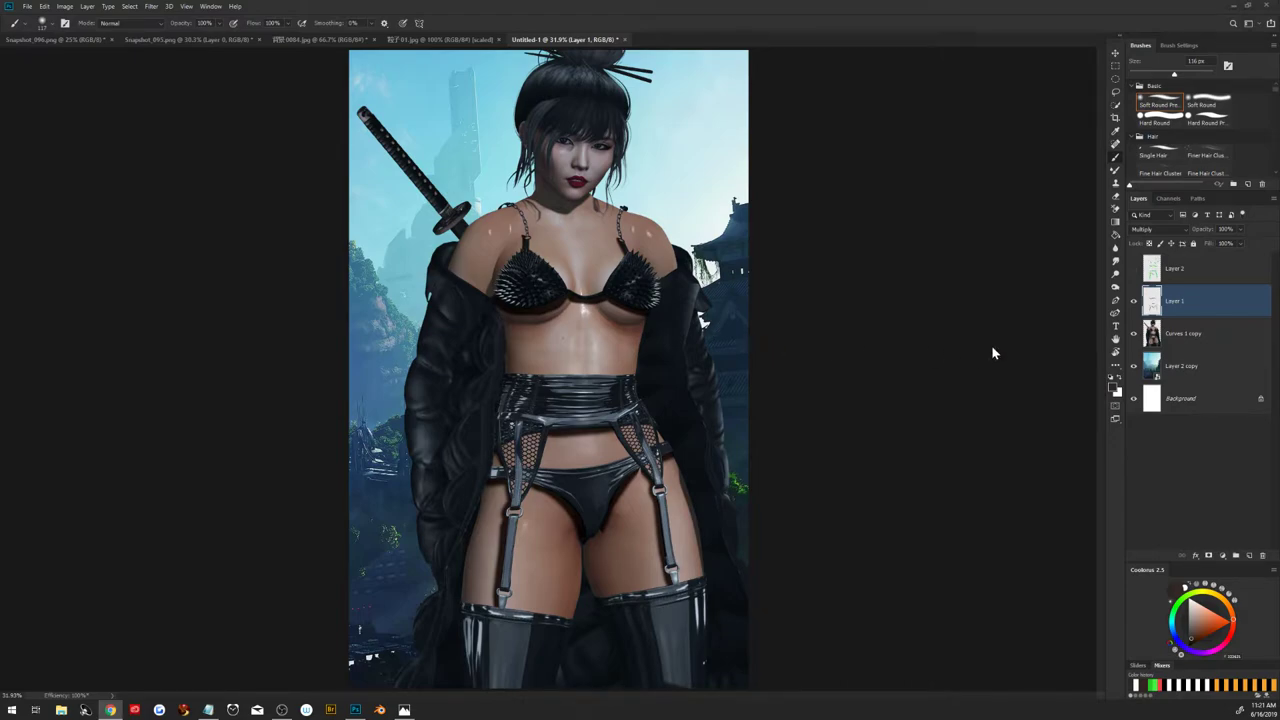
Deselect, add an inverted black layer mask to Layer 1, and set white as the painting colour
click(1121, 625)
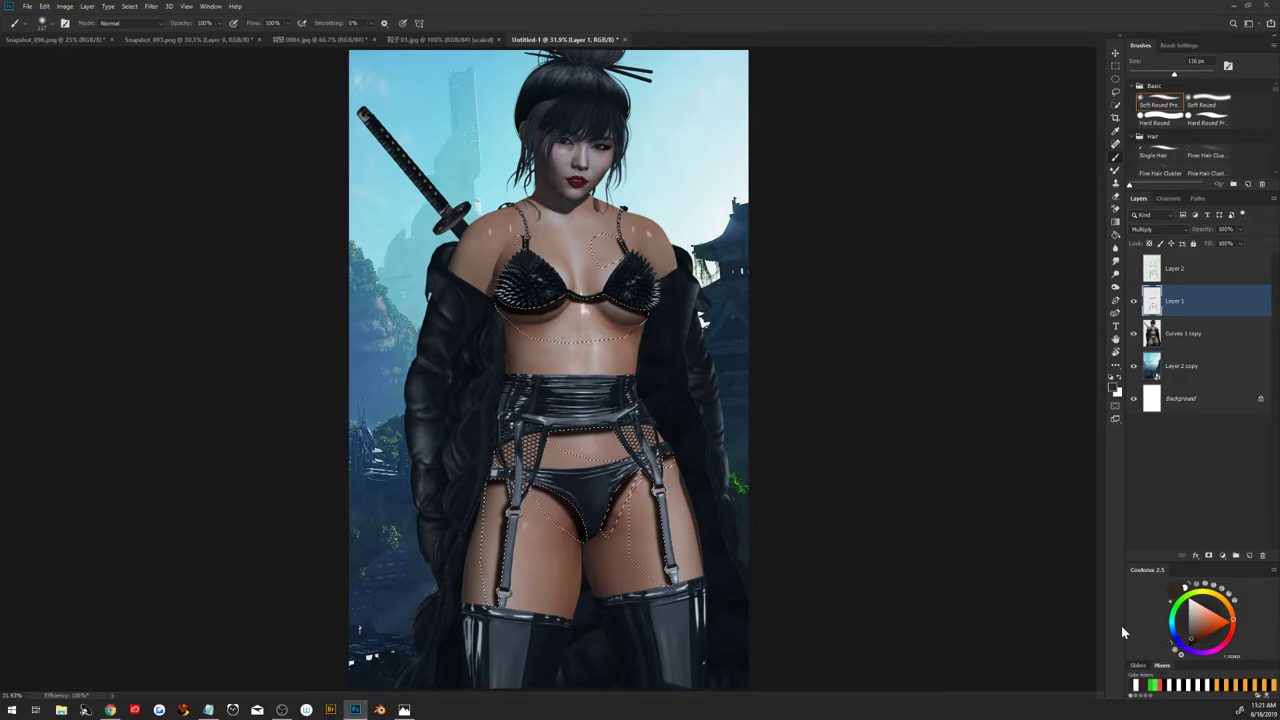
click(1212, 559)
click(1211, 557)
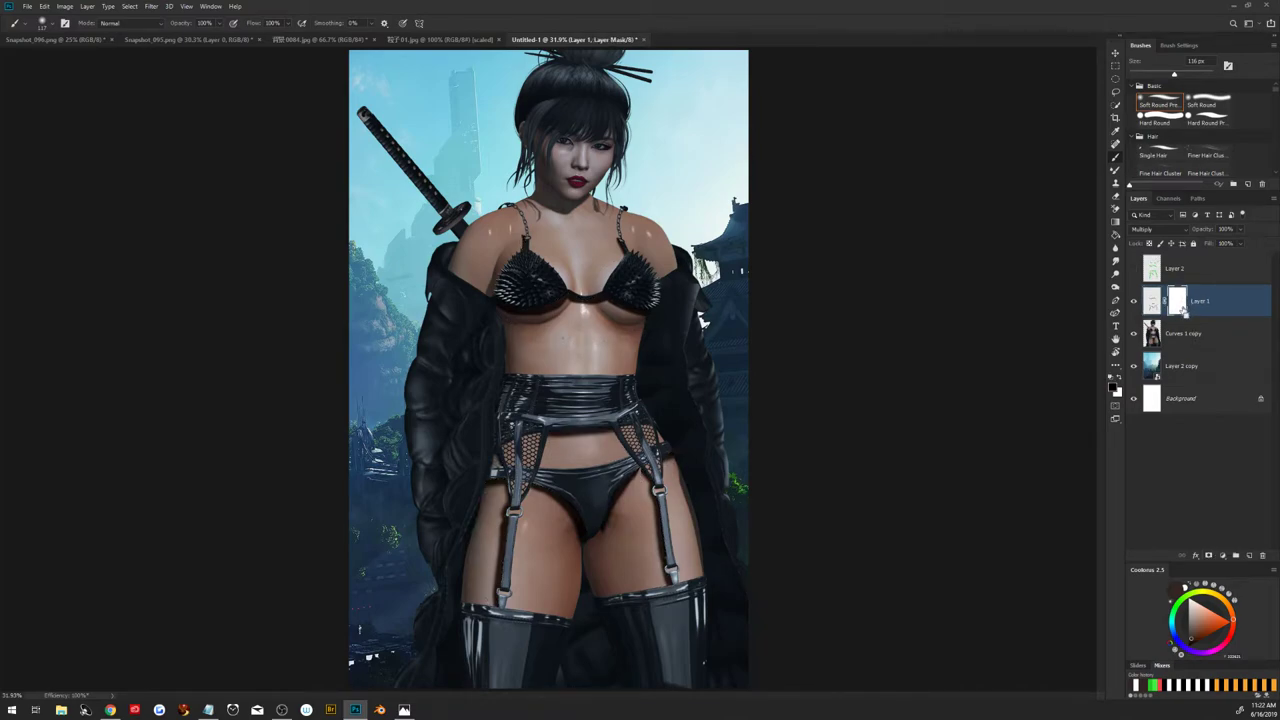
key(ctrl+i)
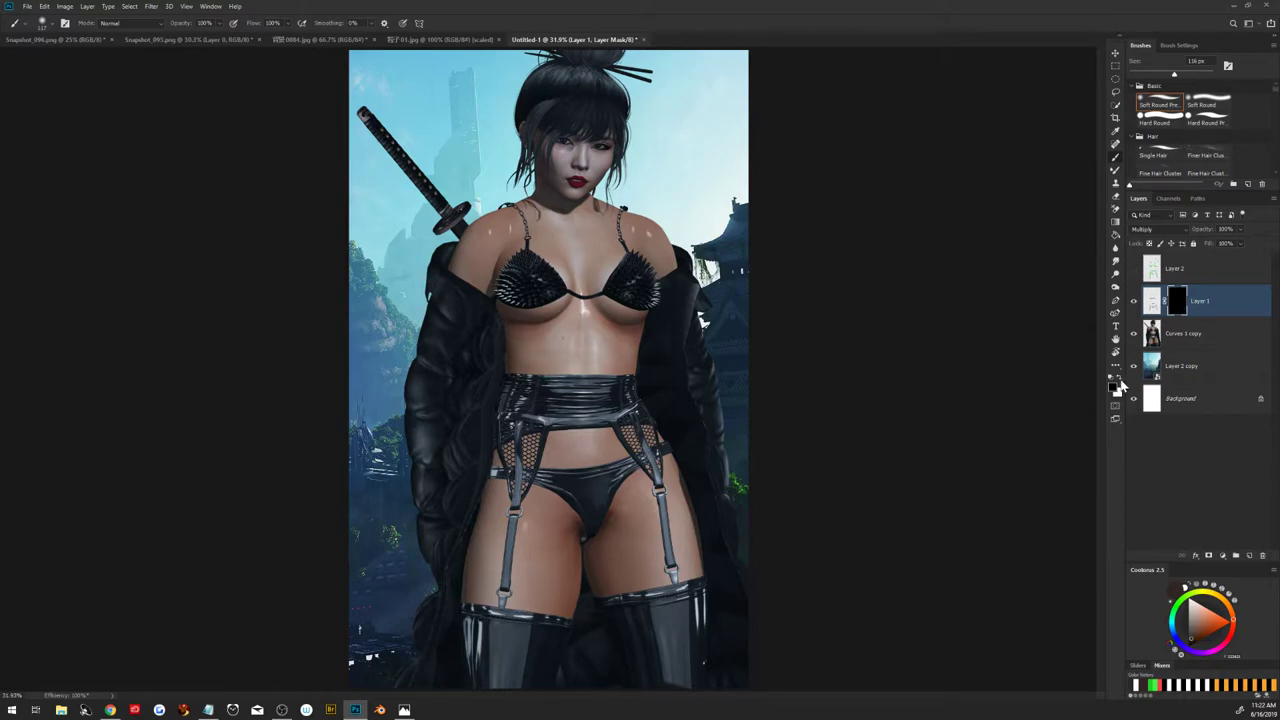
click(1122, 377)
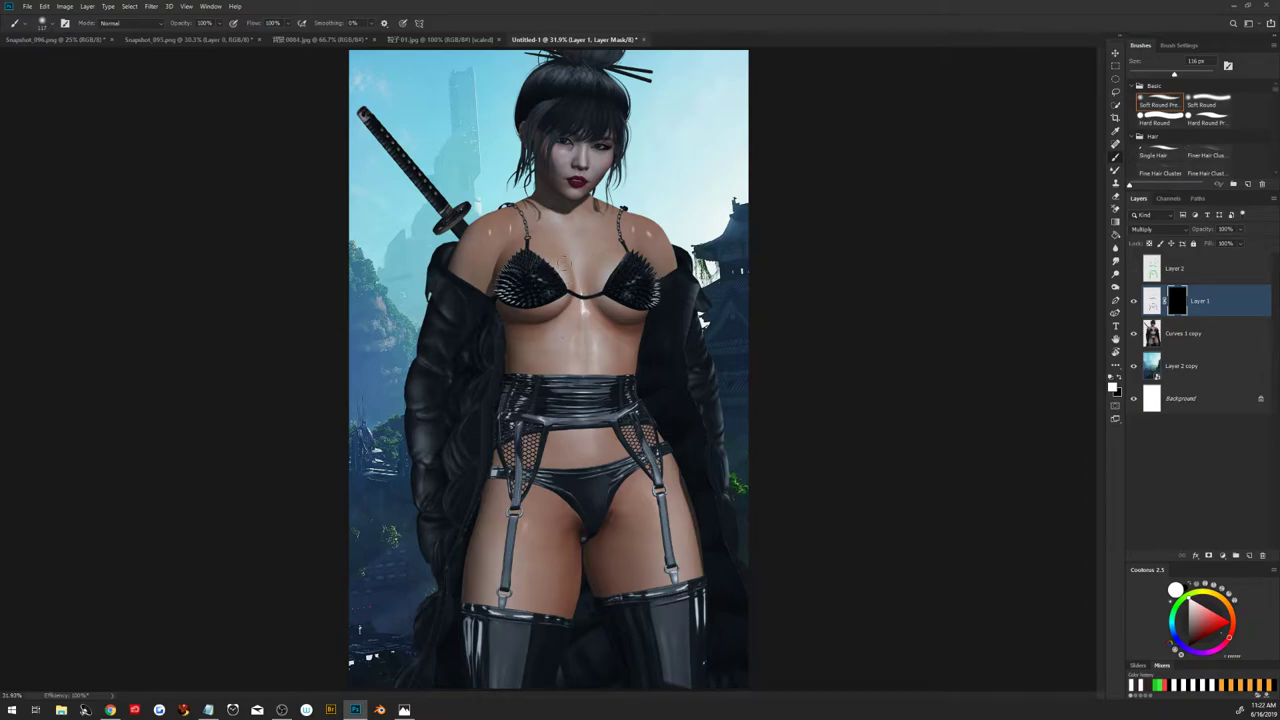
scroll(563, 263, up, 5)
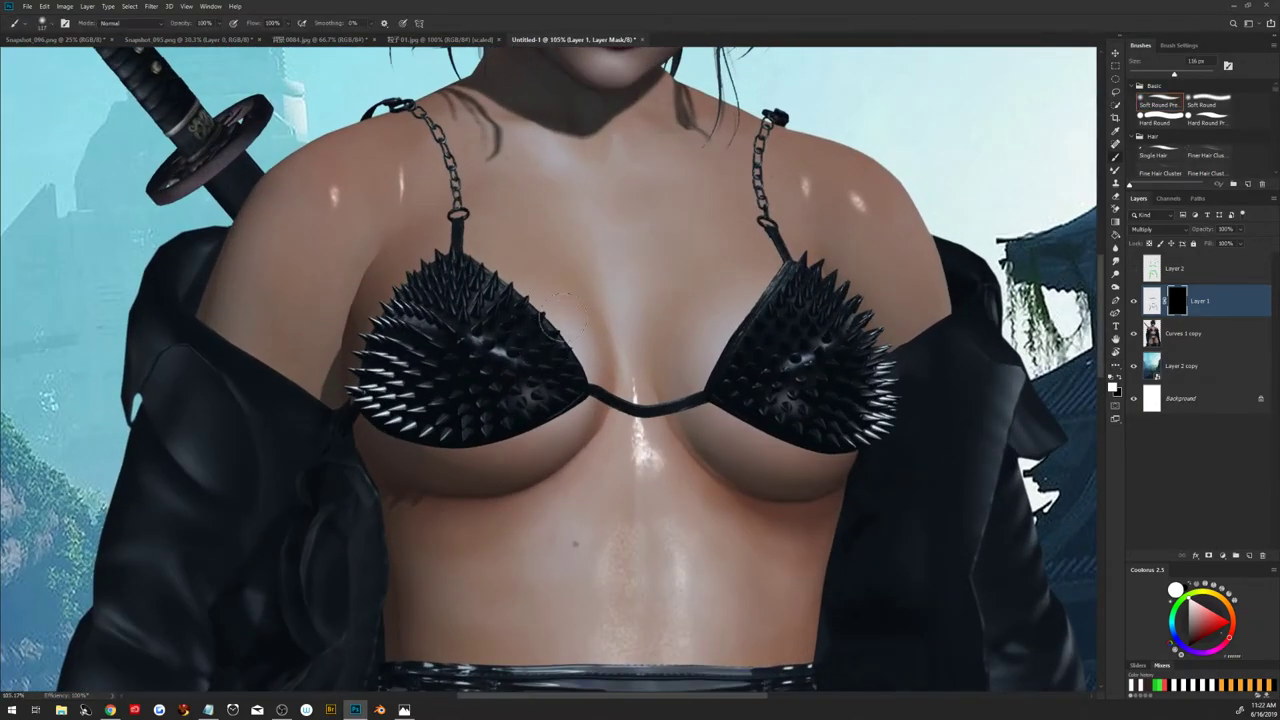
With a 60 px brush, reveal shading on the mask by the strap, then set opacity to 75%
drag(520, 215, 490, 232)
drag(510, 233, 506, 268)
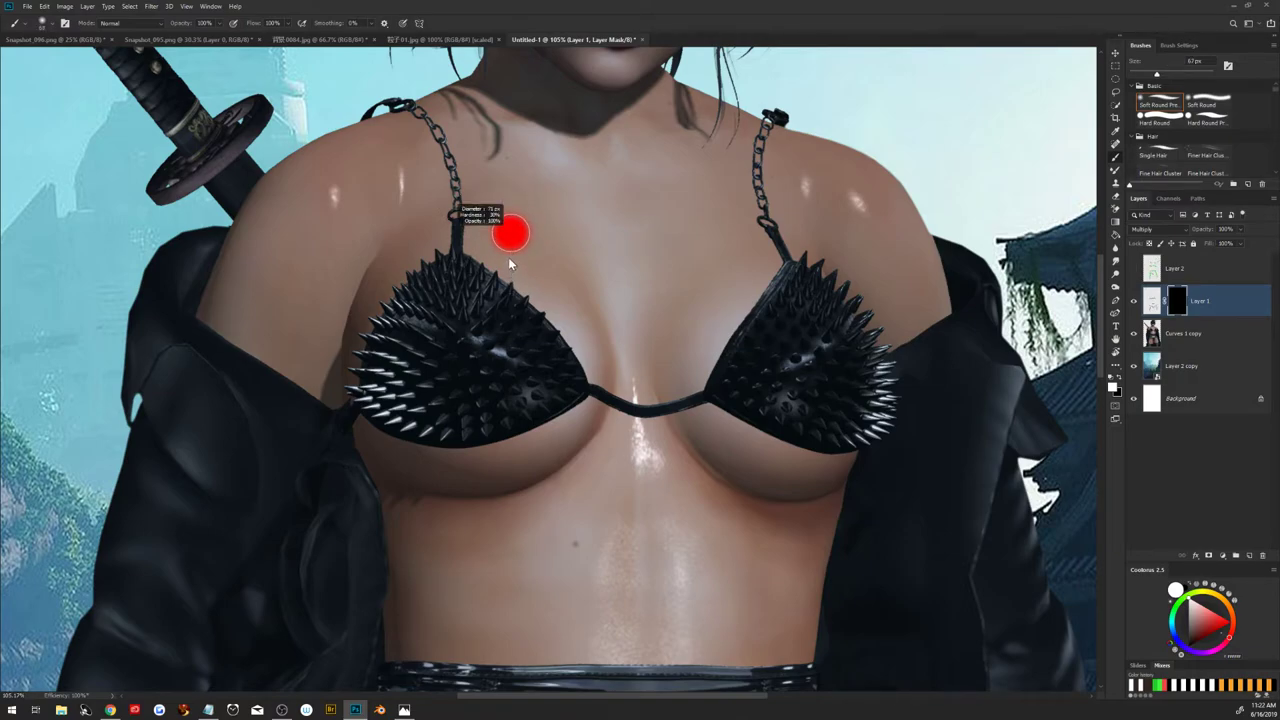
mouse_move(466, 238)
mouse_down()
mouse_move(462, 258)
mouse_move(459, 240)
mouse_up()
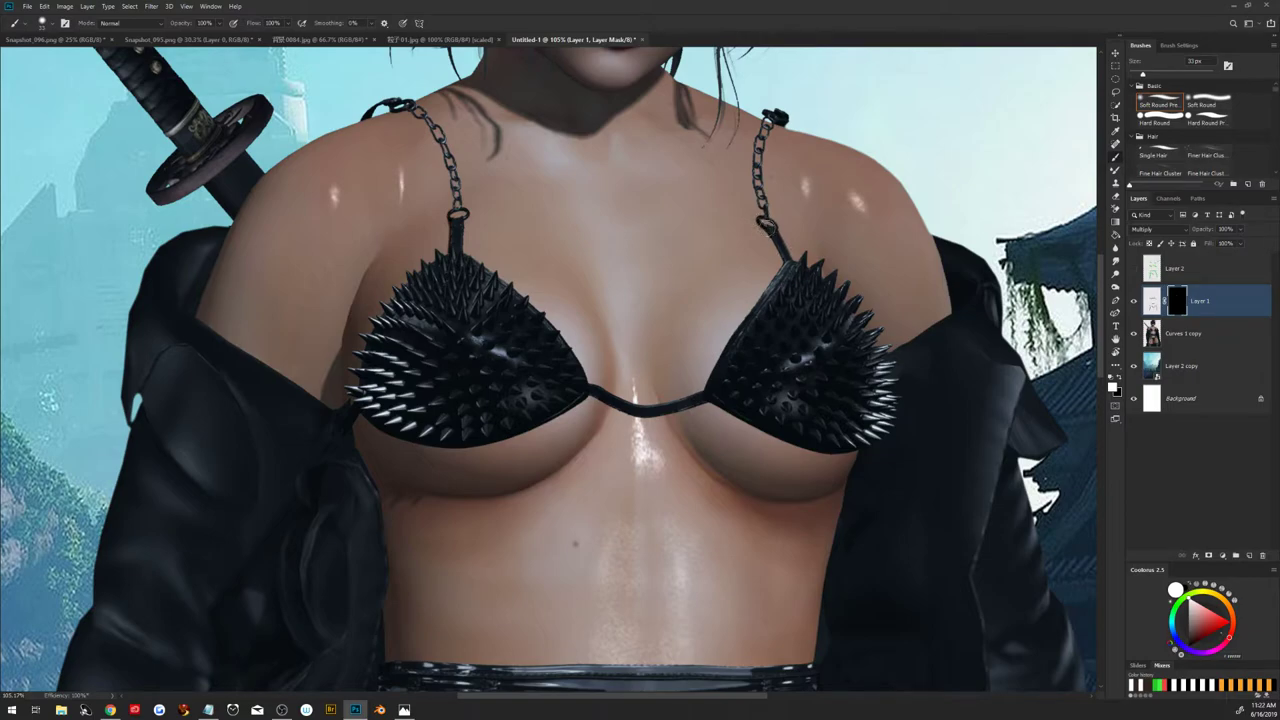
drag(766, 226, 785, 262)
drag(1208, 230, 1205, 234)
Rotate the view, then paint white mask shadow along the spiked cup's edge and beside the strap
key(r)
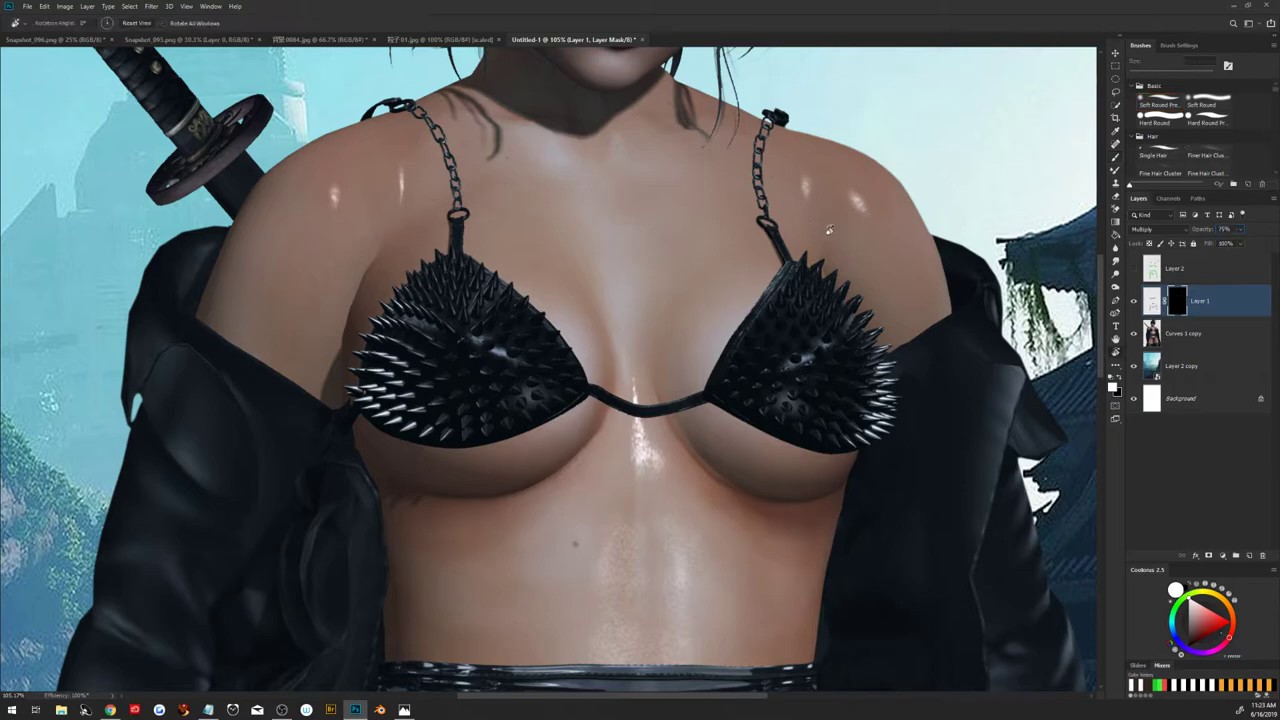
drag(901, 296, 606, 352)
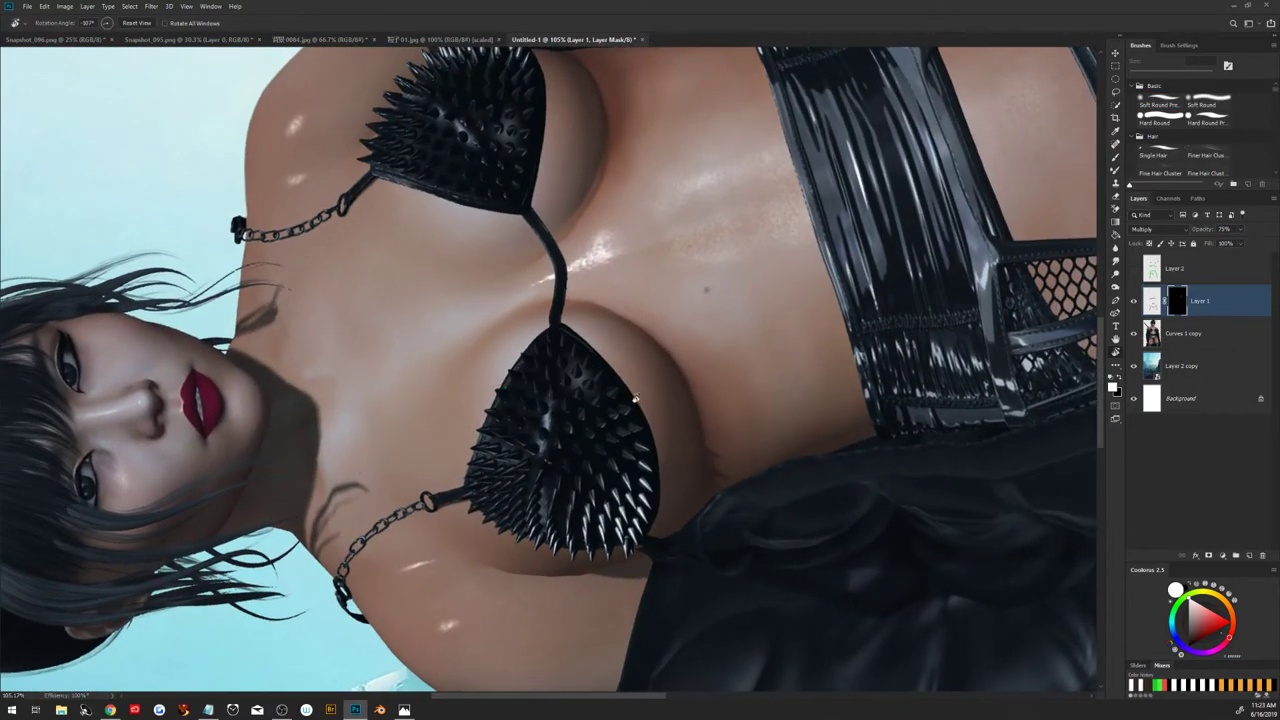
mouse_move(761, 290)
mouse_down()
mouse_move(777, 385)
mouse_move(739, 426)
mouse_up()
key(b)
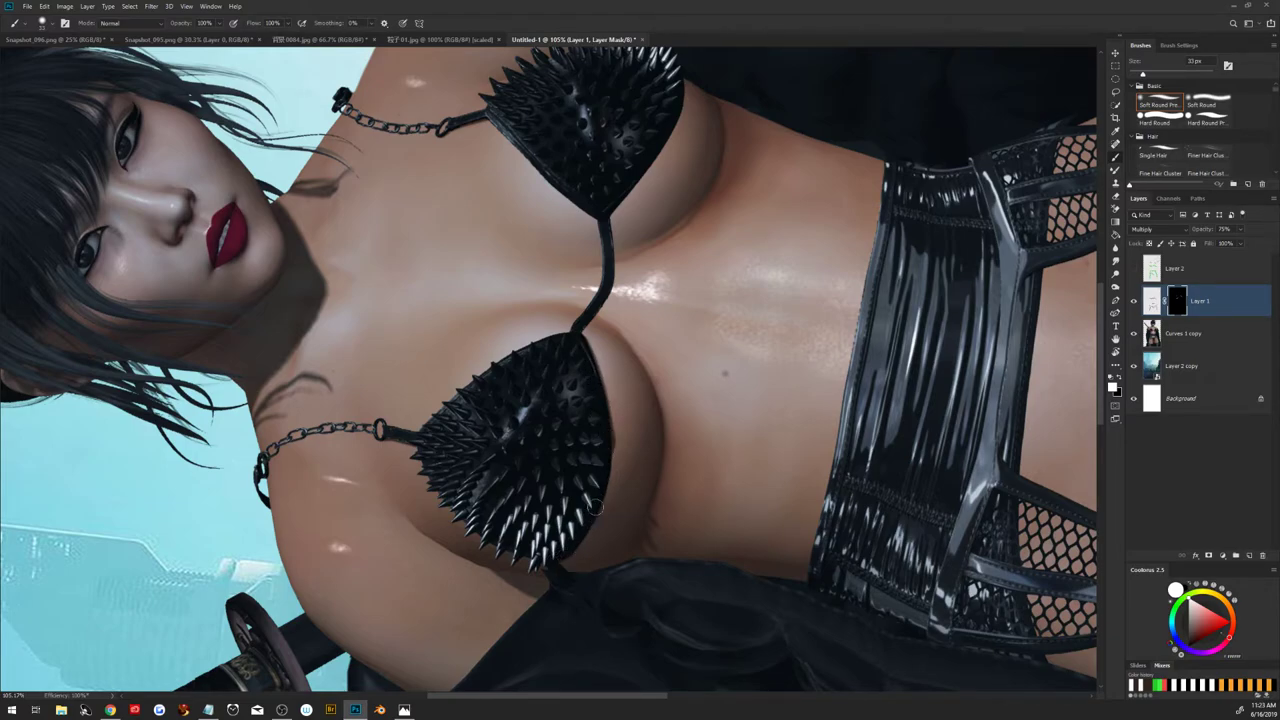
drag(558, 560, 606, 423)
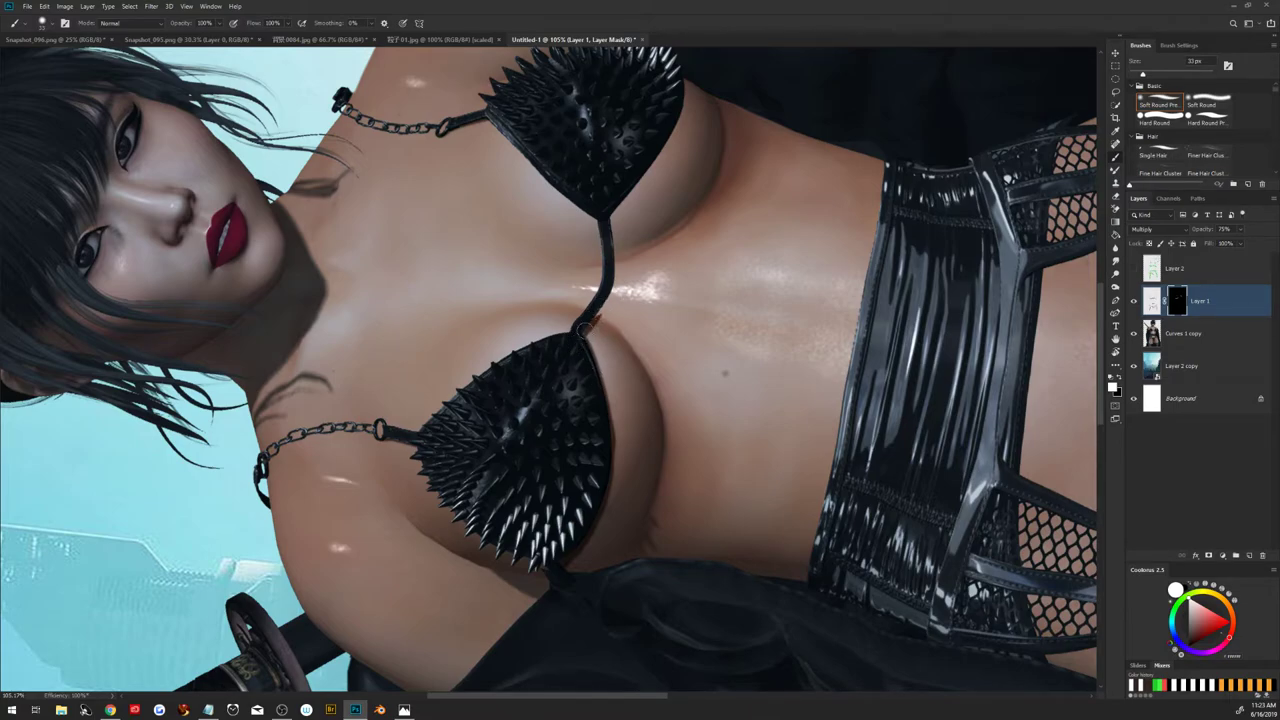
mouse_move(588, 324)
mouse_down()
mouse_move(606, 310)
mouse_move(612, 215)
mouse_move(620, 287)
mouse_move(594, 332)
mouse_up()
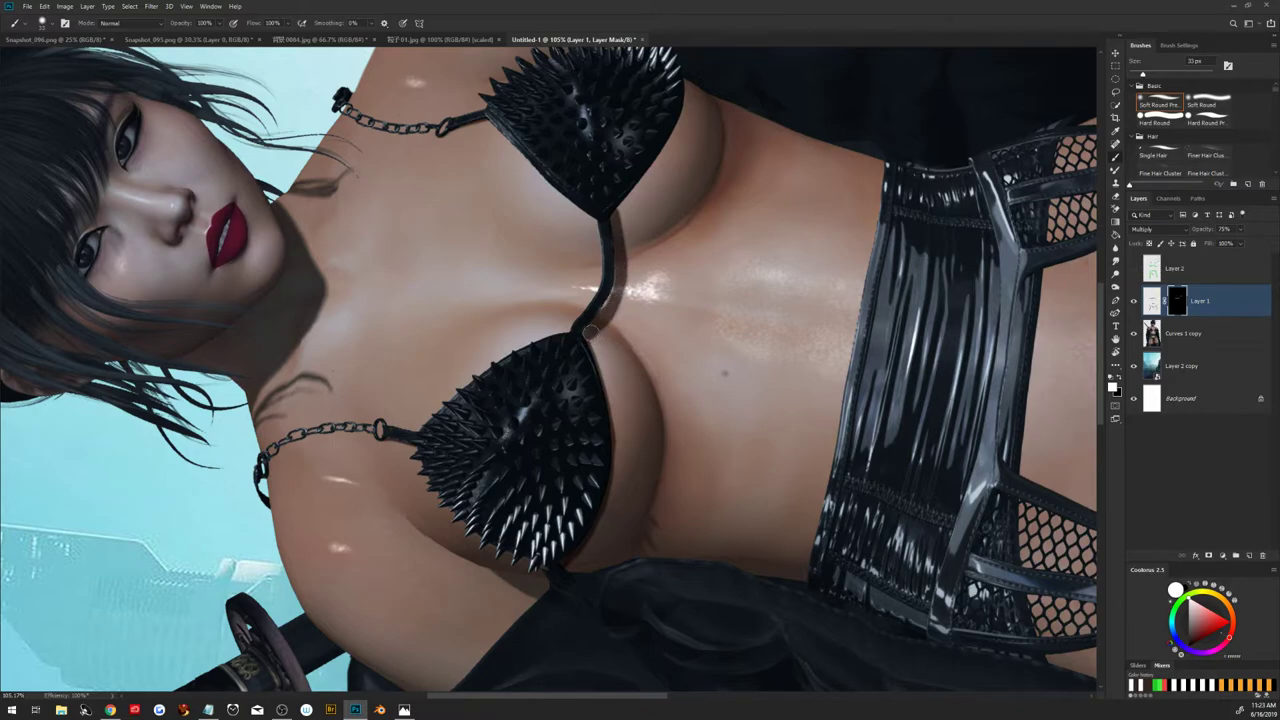
Add faint shadow under the upper cup and darken its outer edge, then switch to black with a 43 px brush
drag(608, 213, 675, 131)
mouse_move(632, 188)
mouse_down()
mouse_move(682, 85)
mouse_move(632, 185)
mouse_move(676, 103)
mouse_move(657, 203)
mouse_up()
key(x)
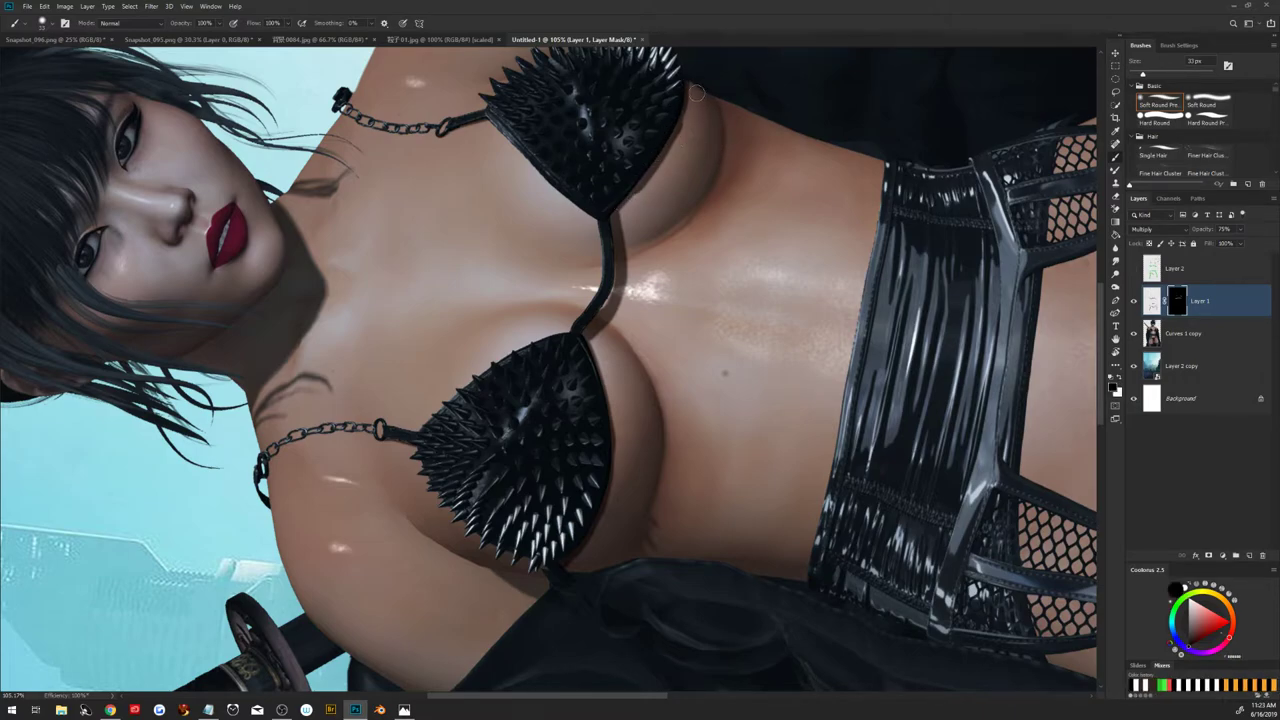
drag(697, 104, 733, 141)
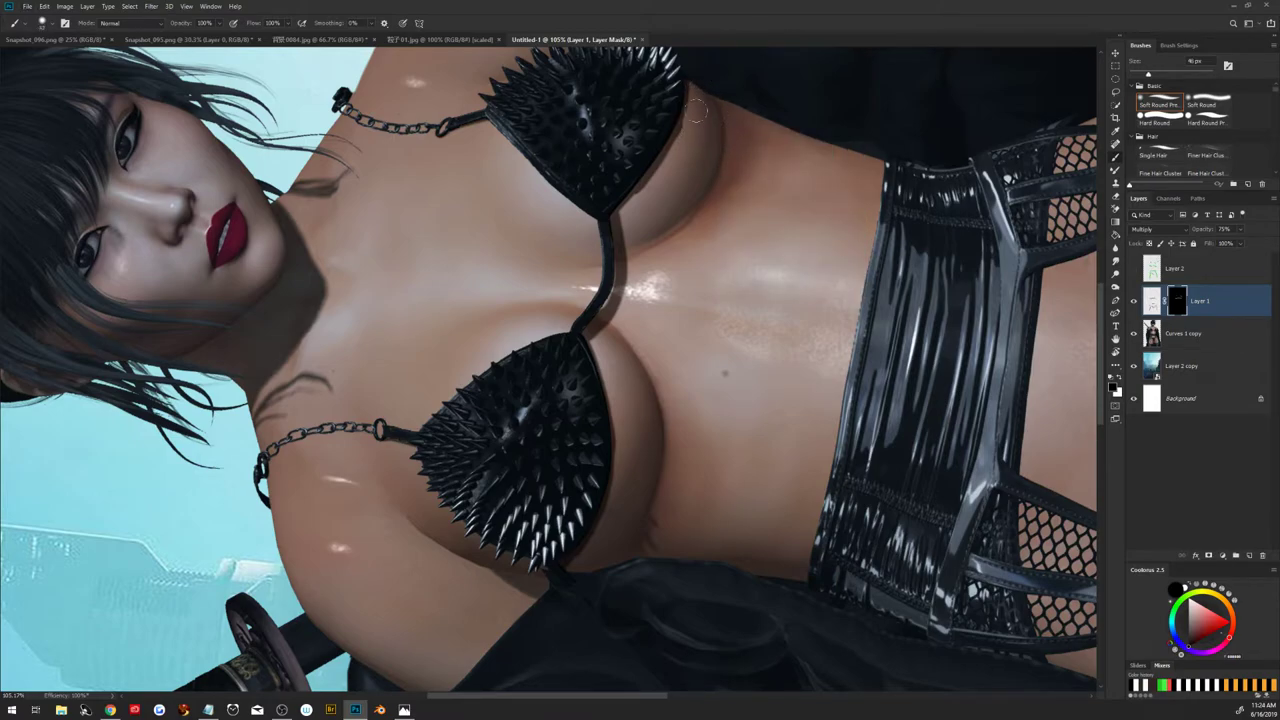
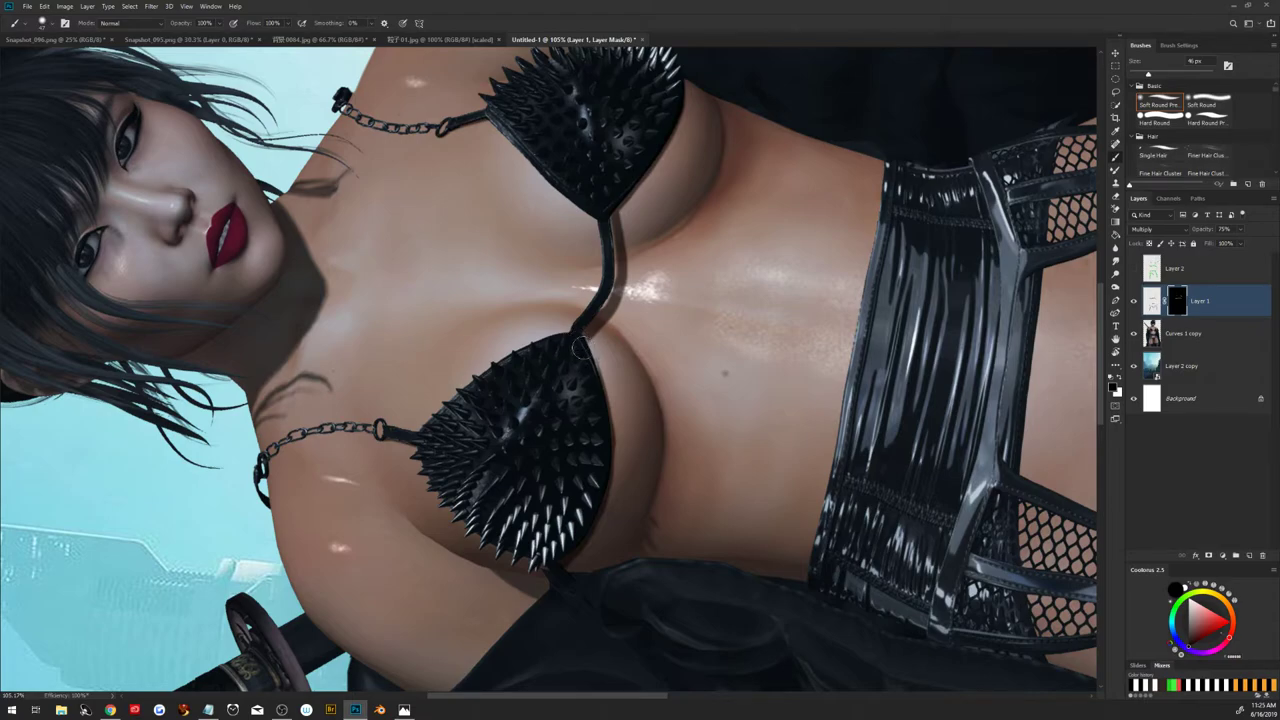
Paint black on Layer 1's mask in a thin strip along the lower spiked bra cup's edge
key(x)
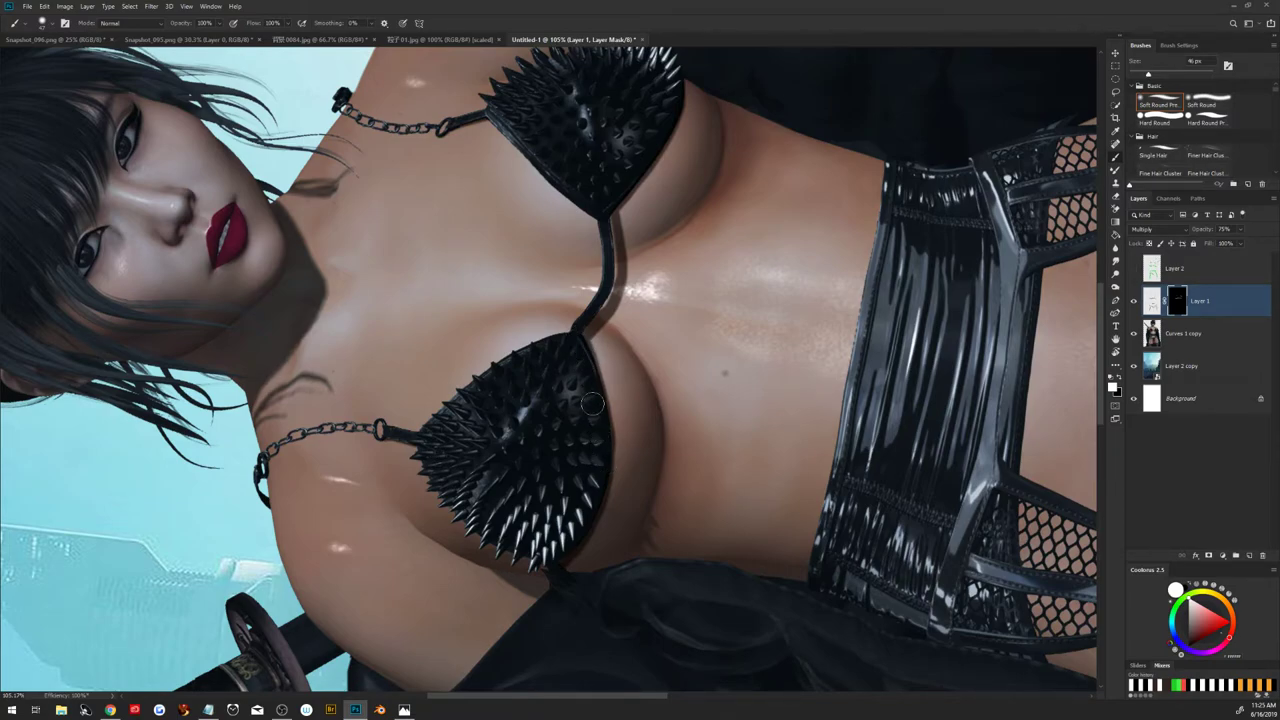
key(x)
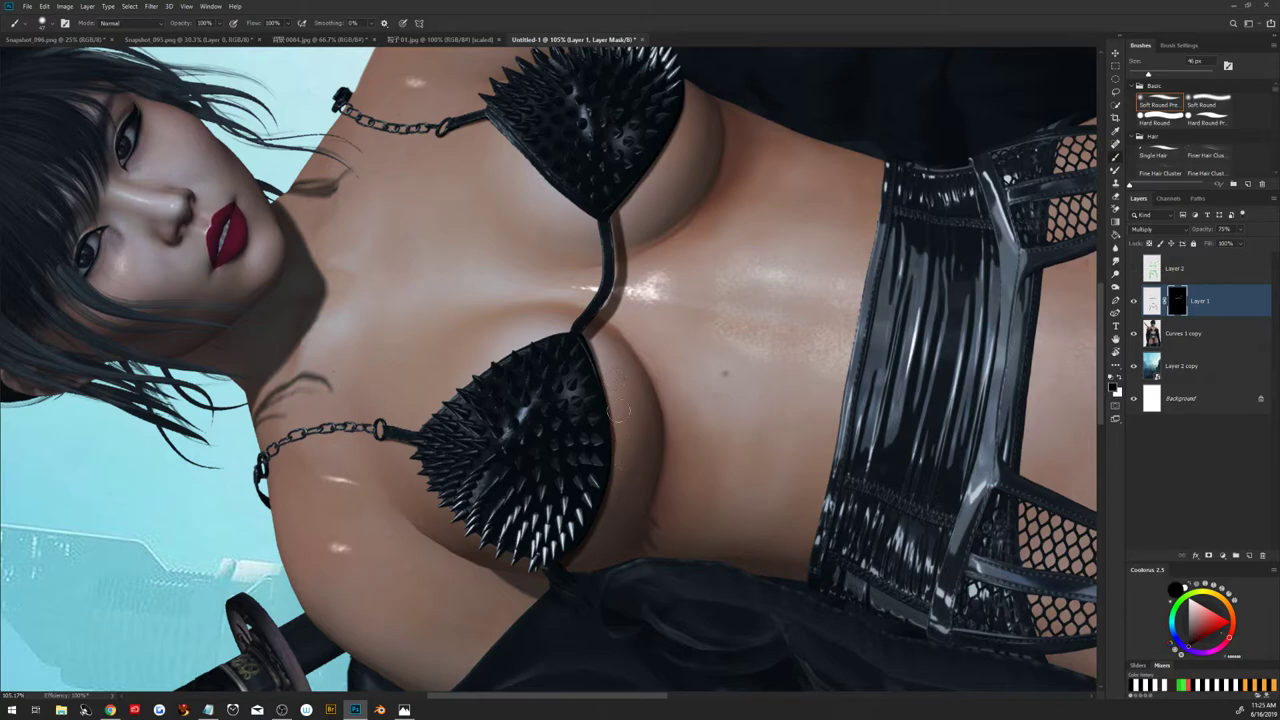
drag(620, 410, 626, 466)
Paint white on Layer 1's mask to restore the multiply shading along the corset's side edge
drag(984, 432, 640, 465)
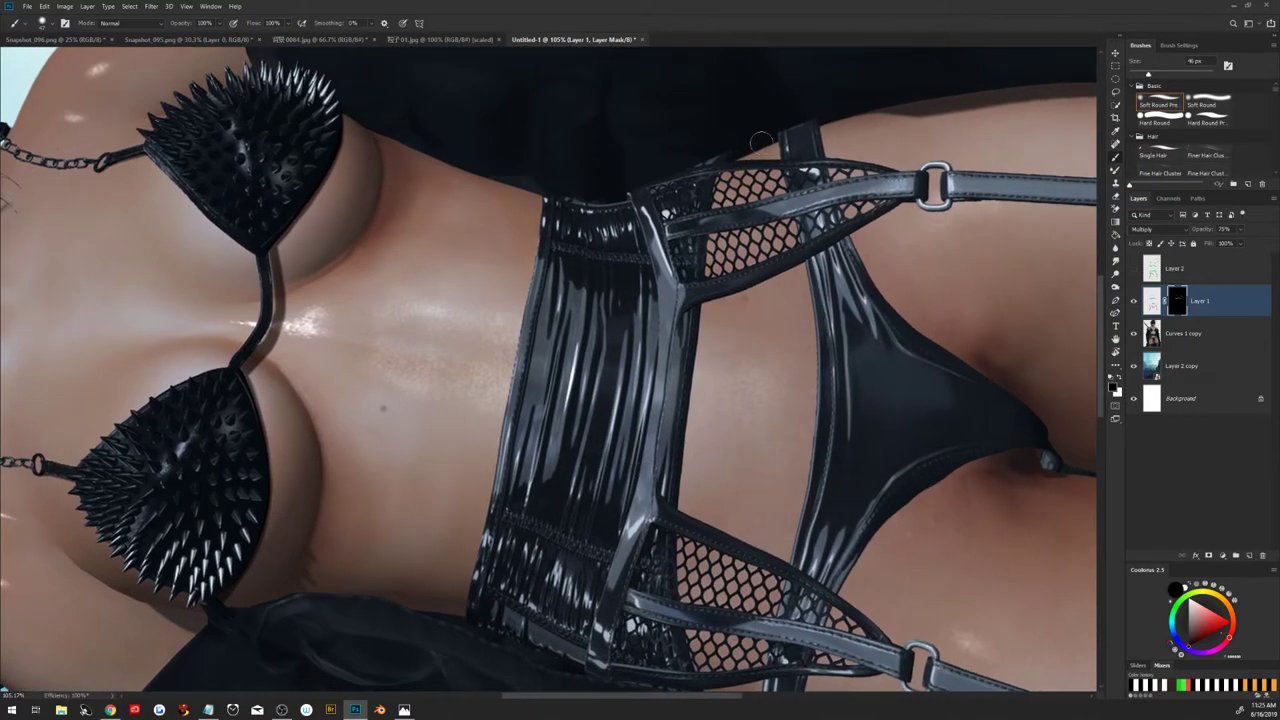
key(x)
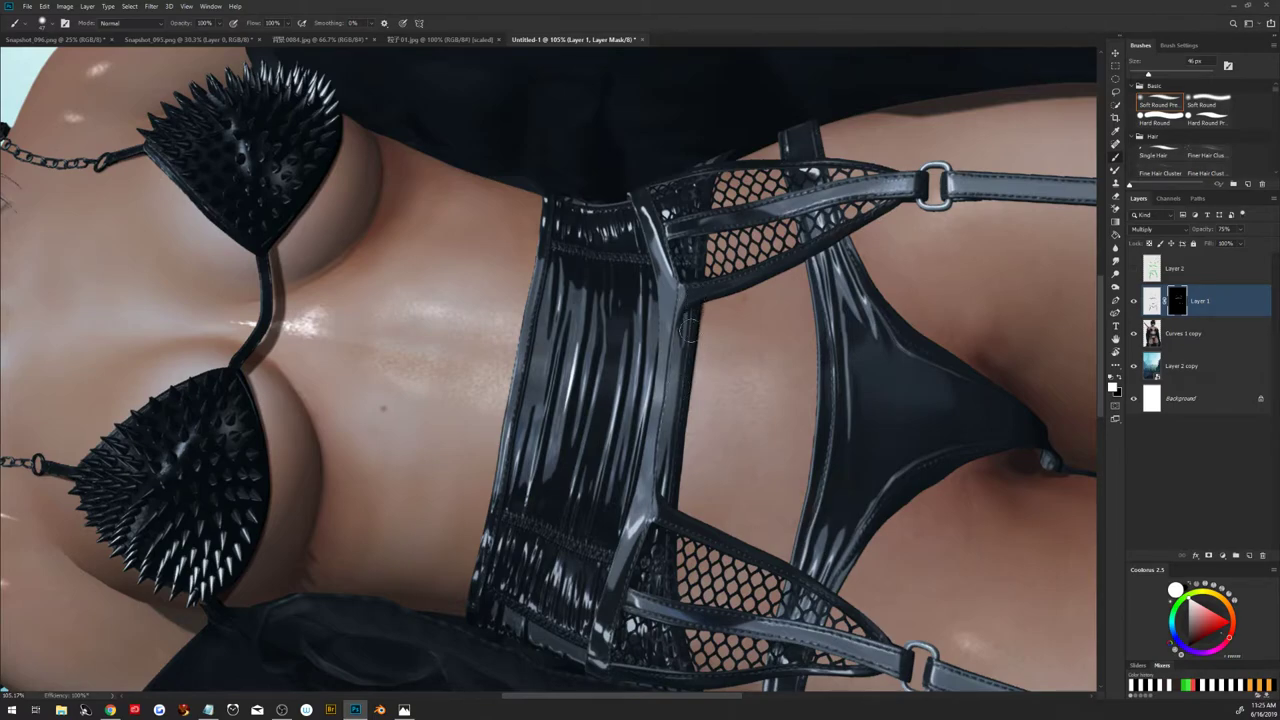
drag(694, 312, 668, 505)
mouse_move(694, 304)
mouse_down()
mouse_move(668, 510)
mouse_move(695, 300)
mouse_move(688, 440)
mouse_move(693, 314)
mouse_up()
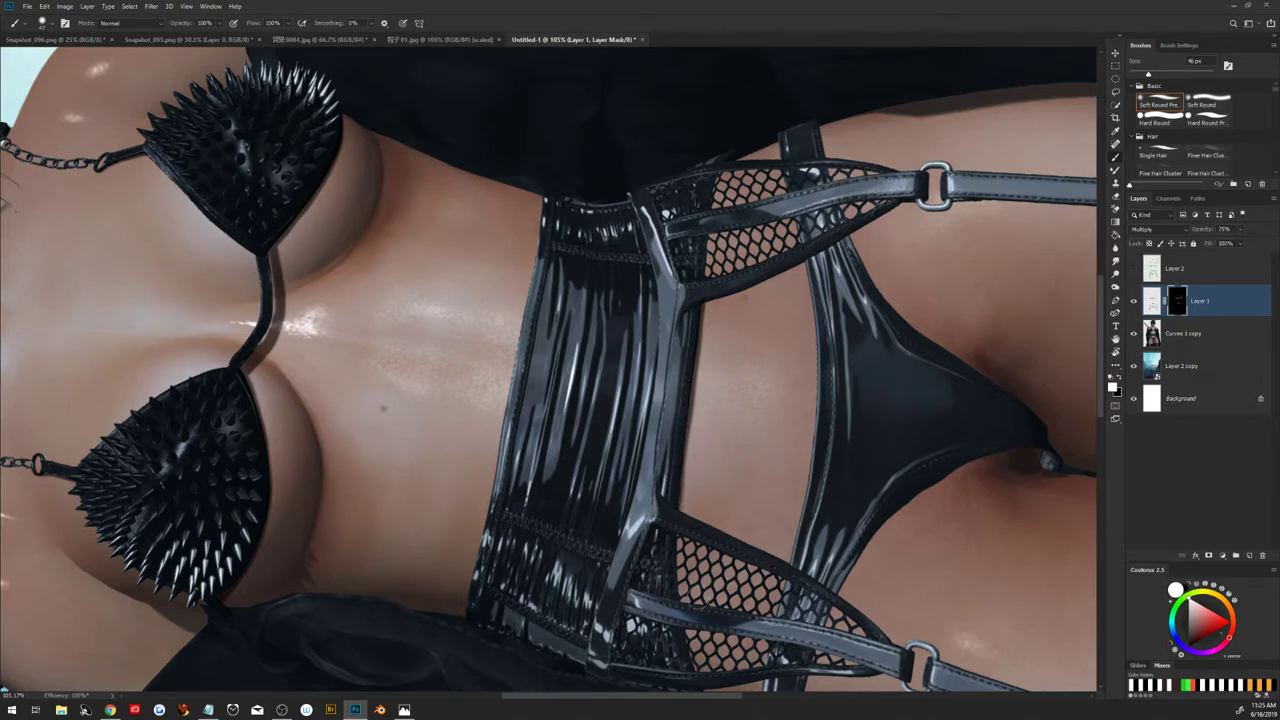
key(ctrl+0)
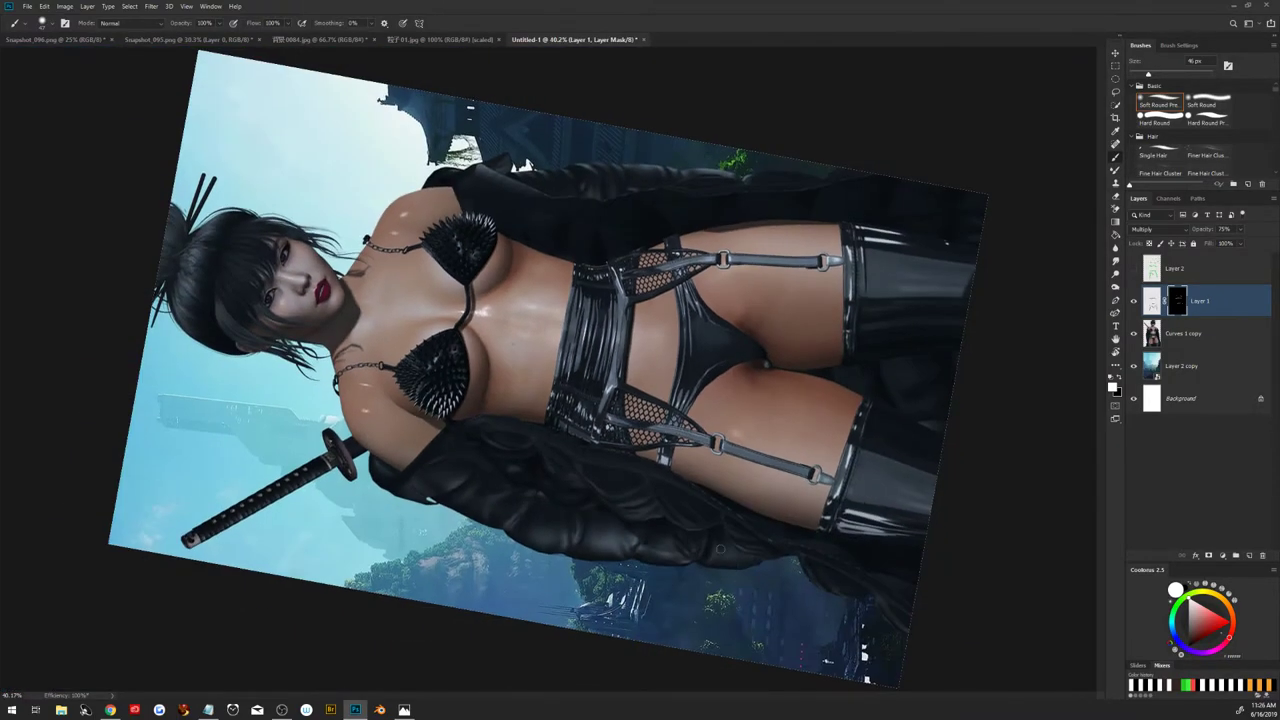
Paint over the grey buckle at the briefs' strap junction and deepen the shadow along the strap
key(z)
drag(646, 452, 705, 472)
key(b)
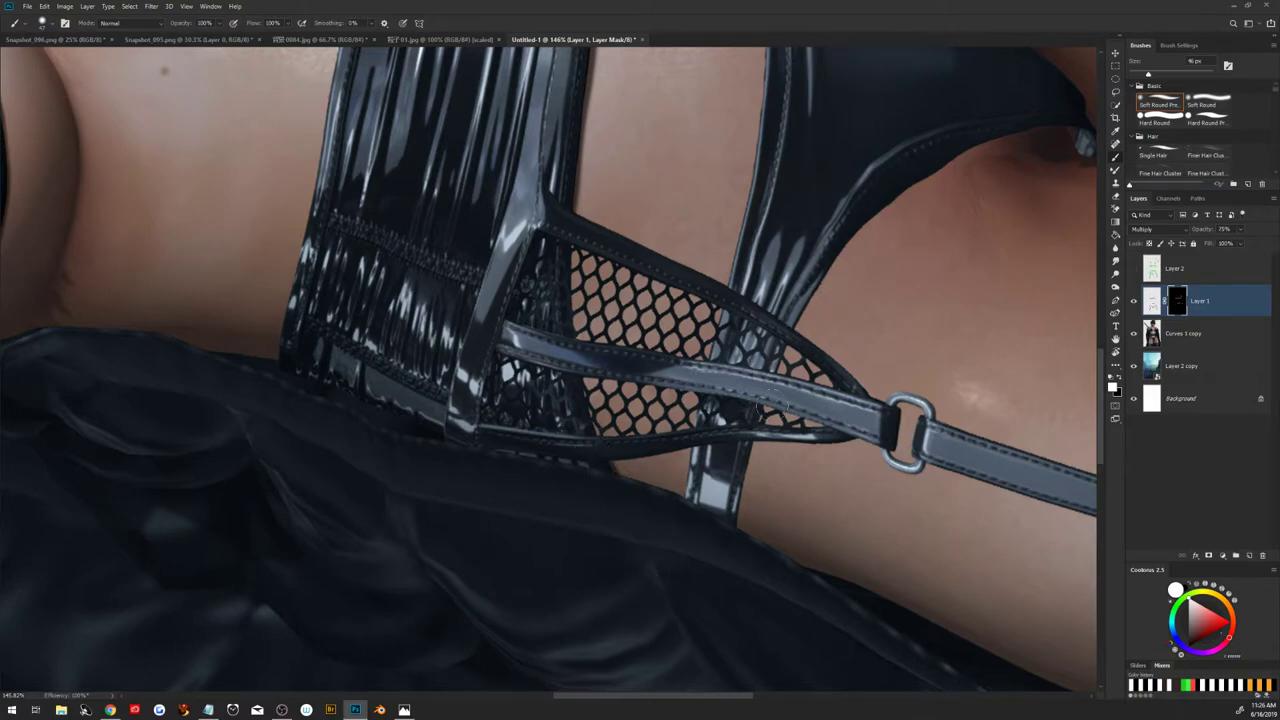
key(r)
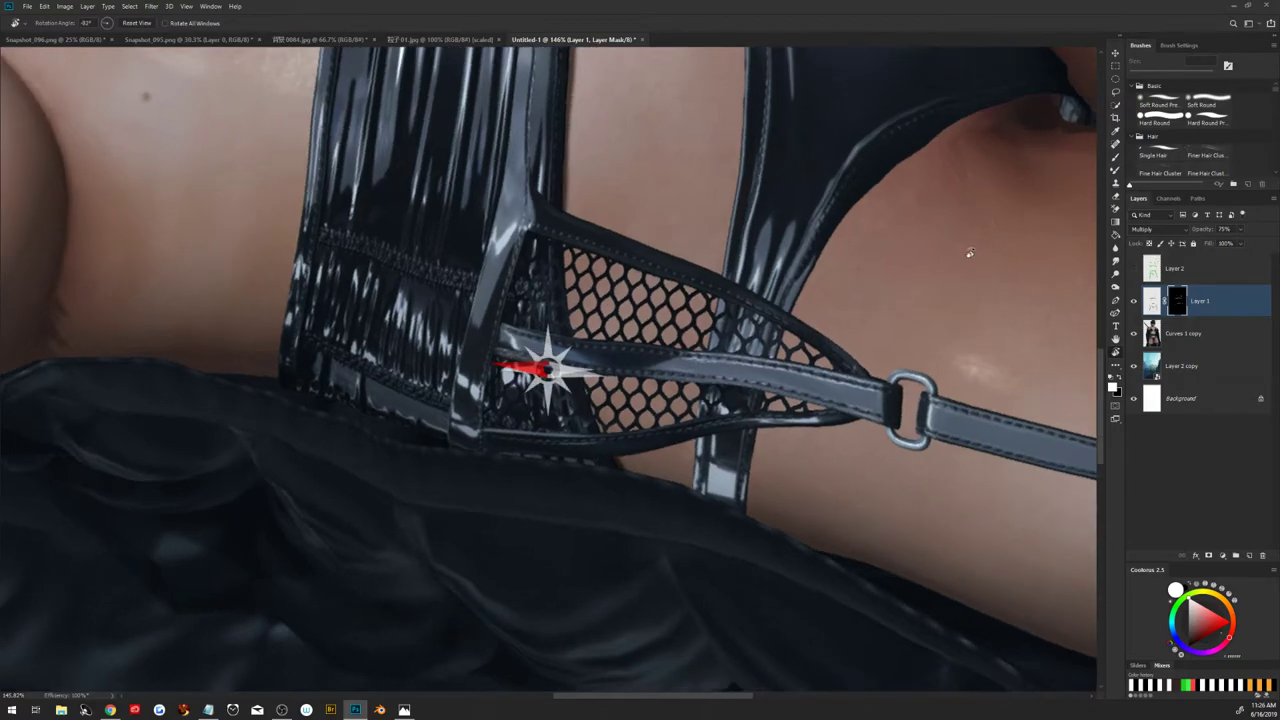
mouse_move(1000, 280)
mouse_down()
mouse_move(844, 192)
mouse_move(816, 158)
mouse_move(762, 396)
mouse_up()
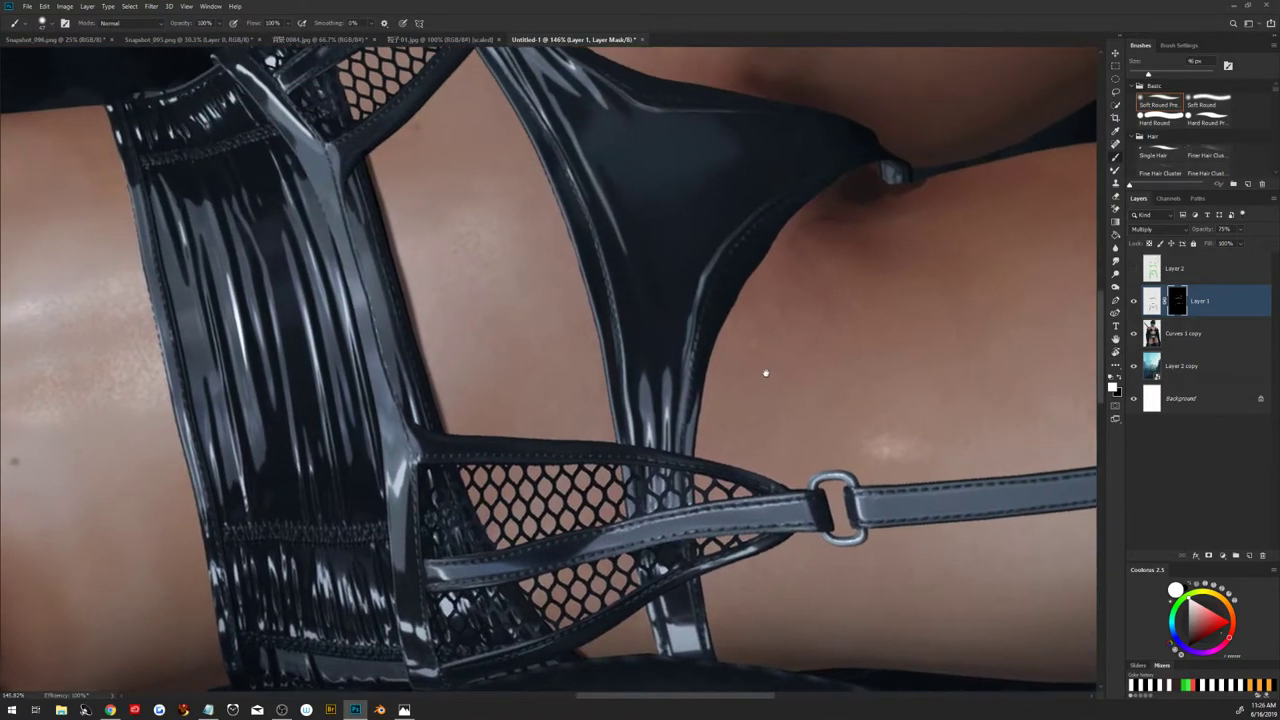
mouse_move(901, 216)
mouse_down()
mouse_move(850, 228)
mouse_move(890, 212)
mouse_move(857, 223)
mouse_move(880, 206)
mouse_move(797, 256)
mouse_move(740, 325)
mouse_move(690, 492)
mouse_up()
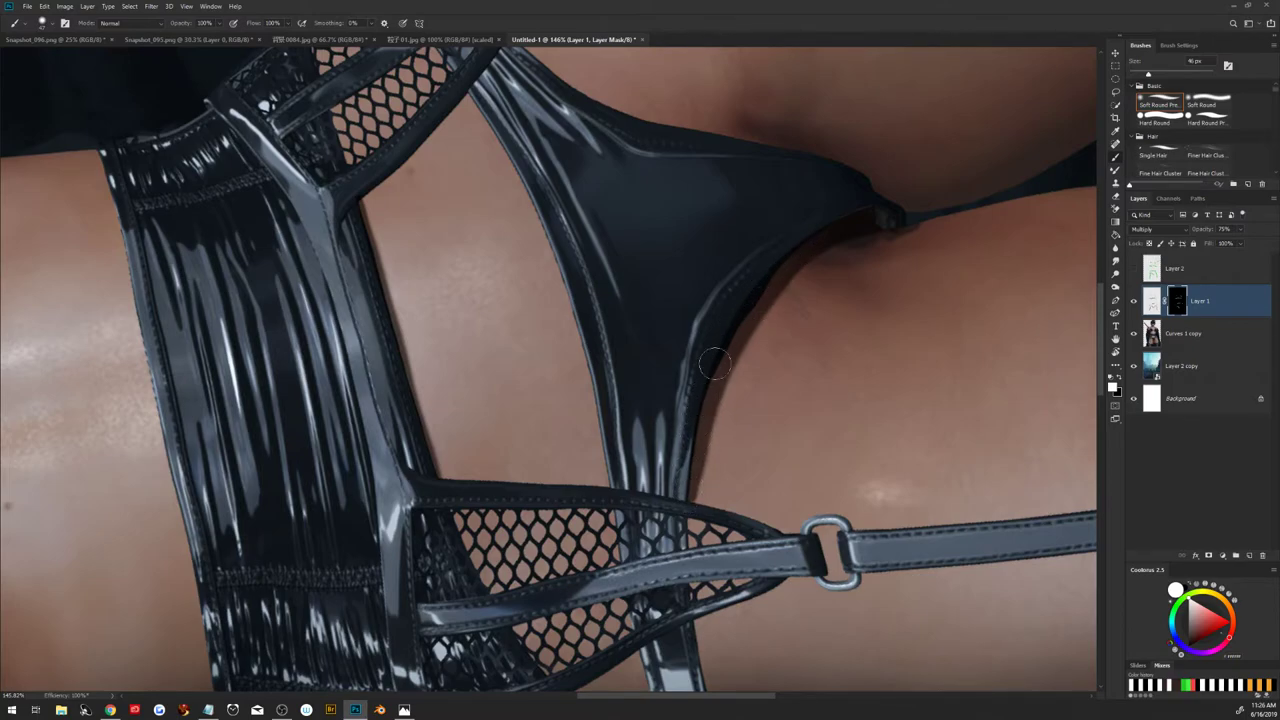
mouse_move(840, 230)
mouse_down()
mouse_move(753, 307)
mouse_move(712, 387)
mouse_move(696, 475)
mouse_move(698, 443)
mouse_up()
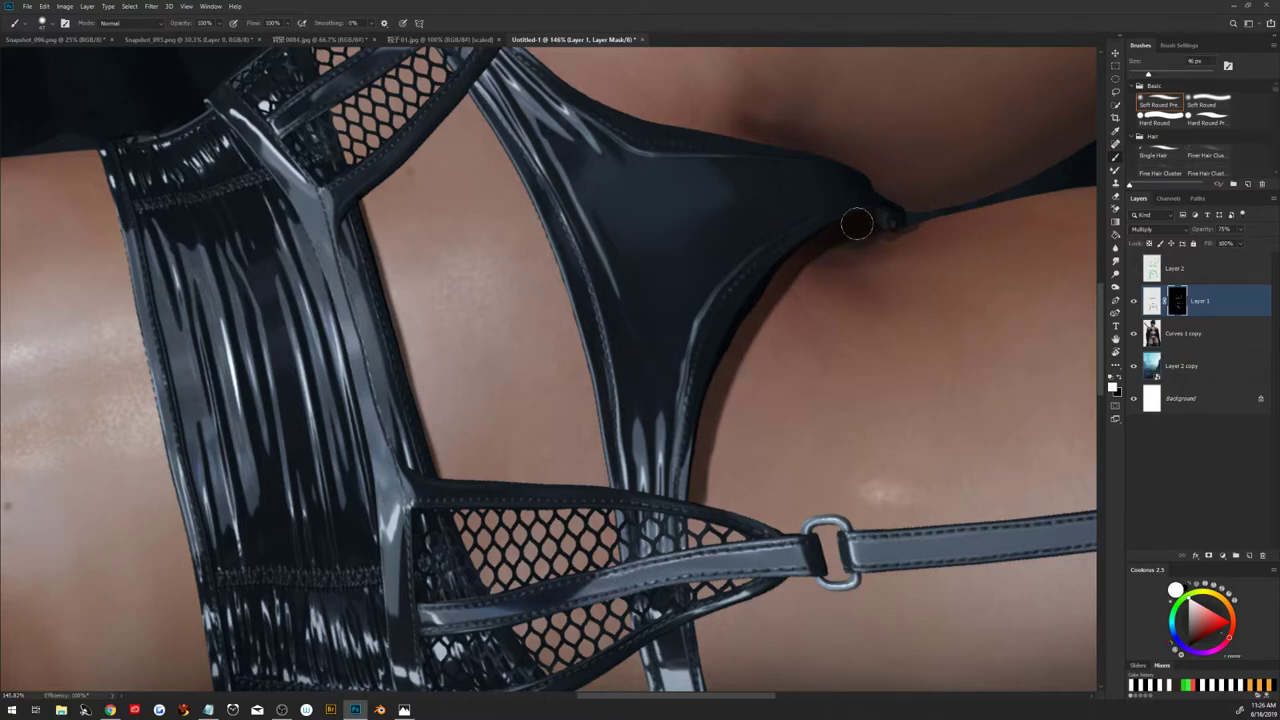
Set the mask brush to black and enlarge it to about 81 px
drag(747, 612, 700, 404)
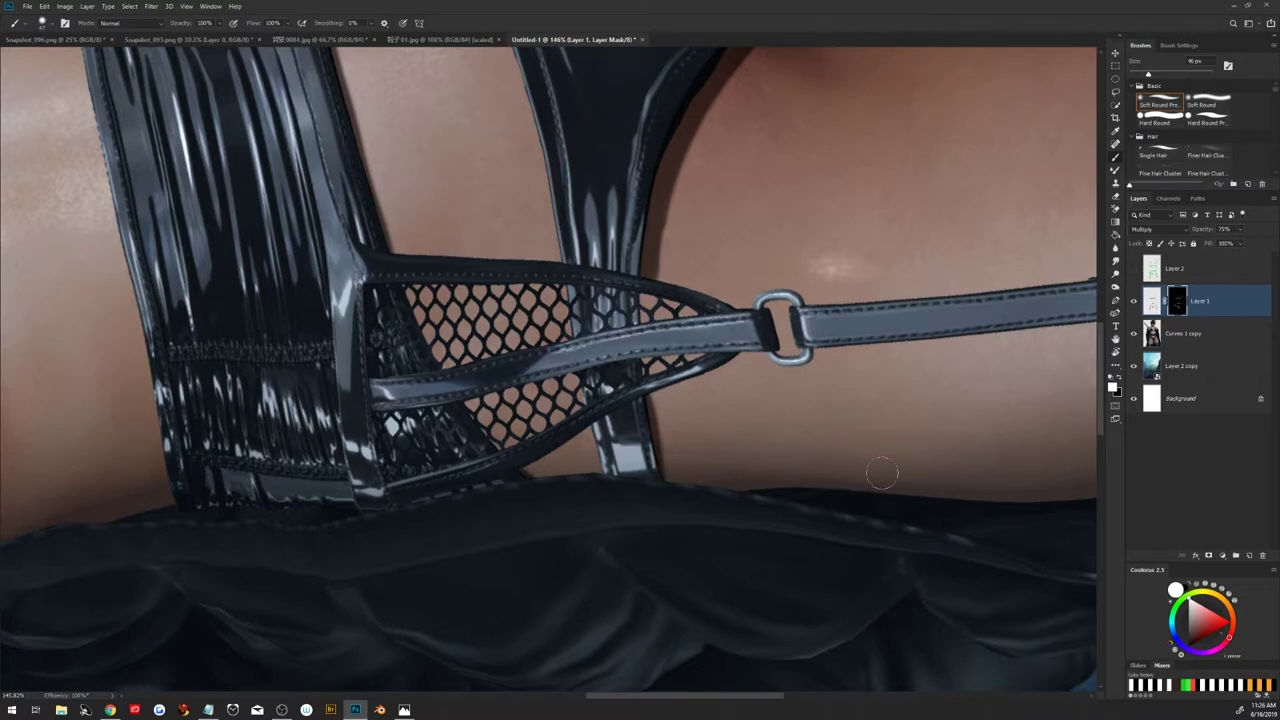
key(r)
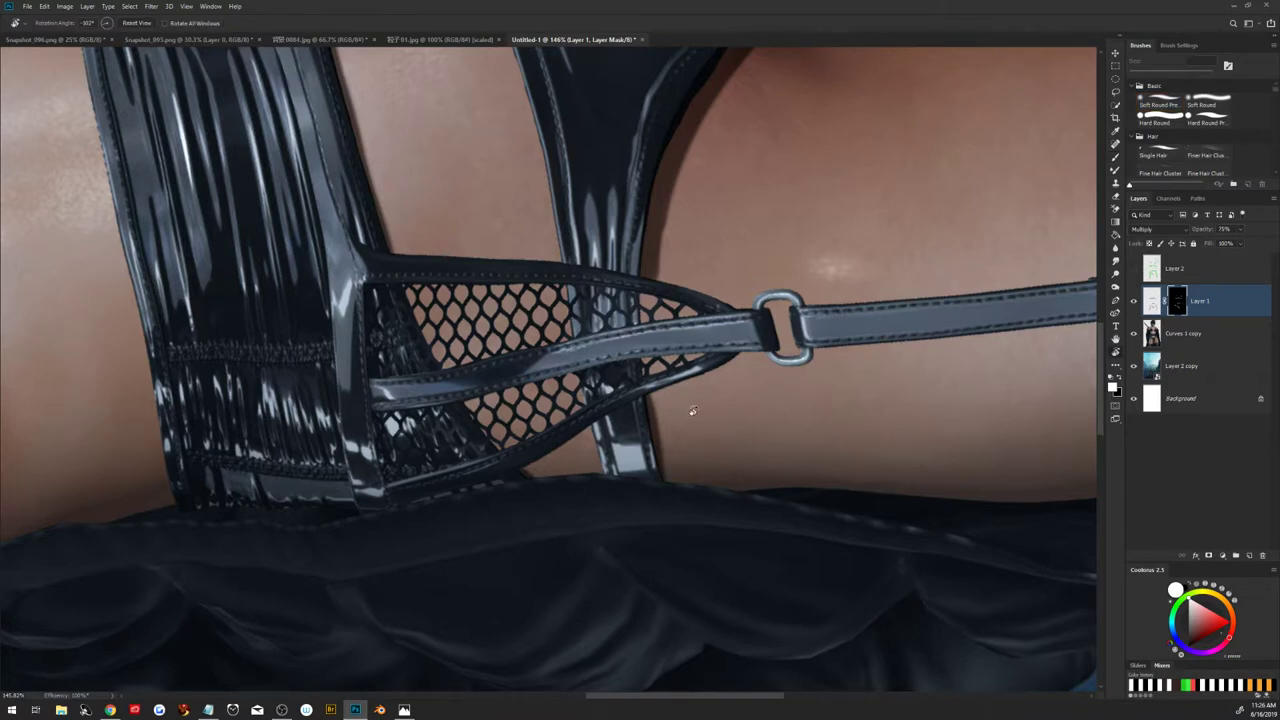
key(x)
key(b)
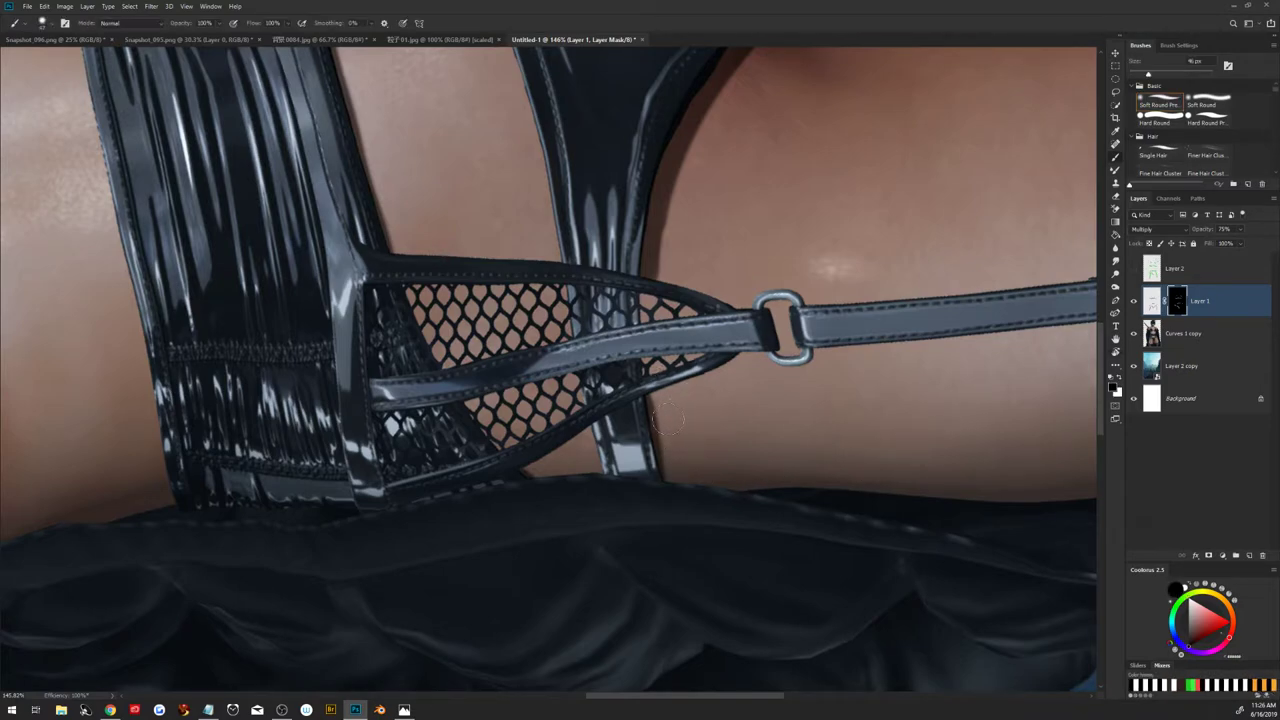
key(x)
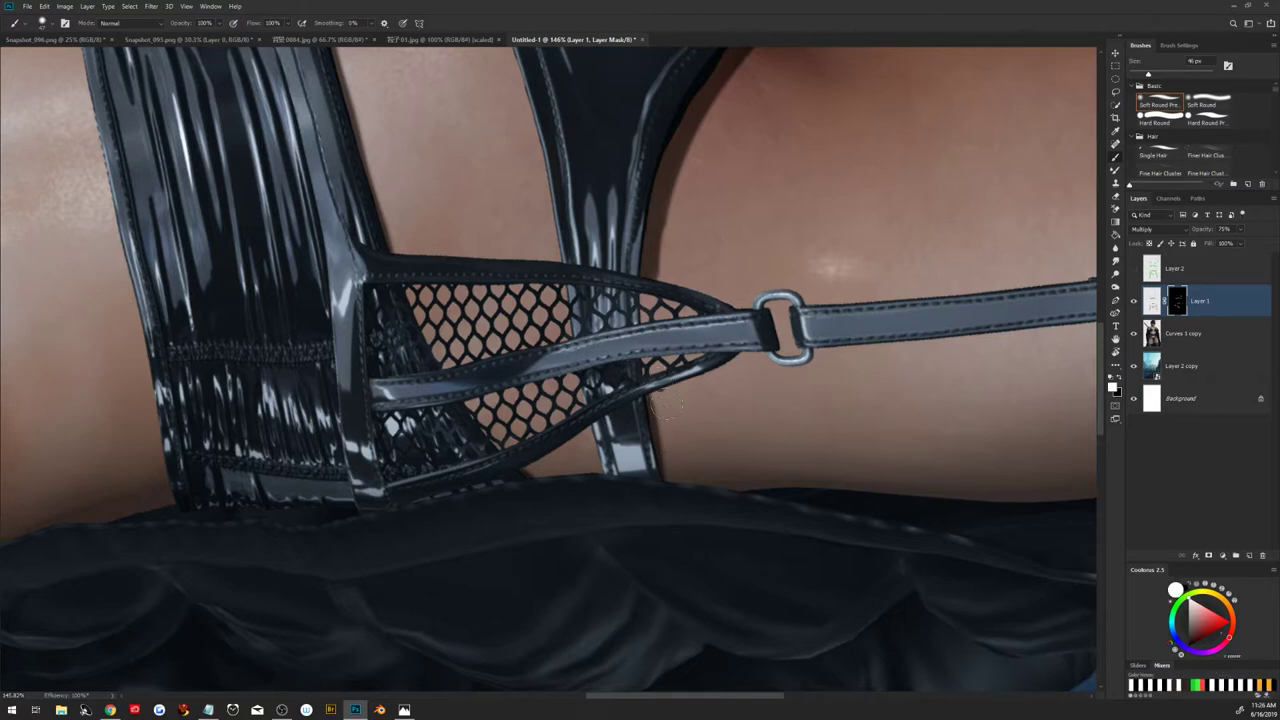
key(x)
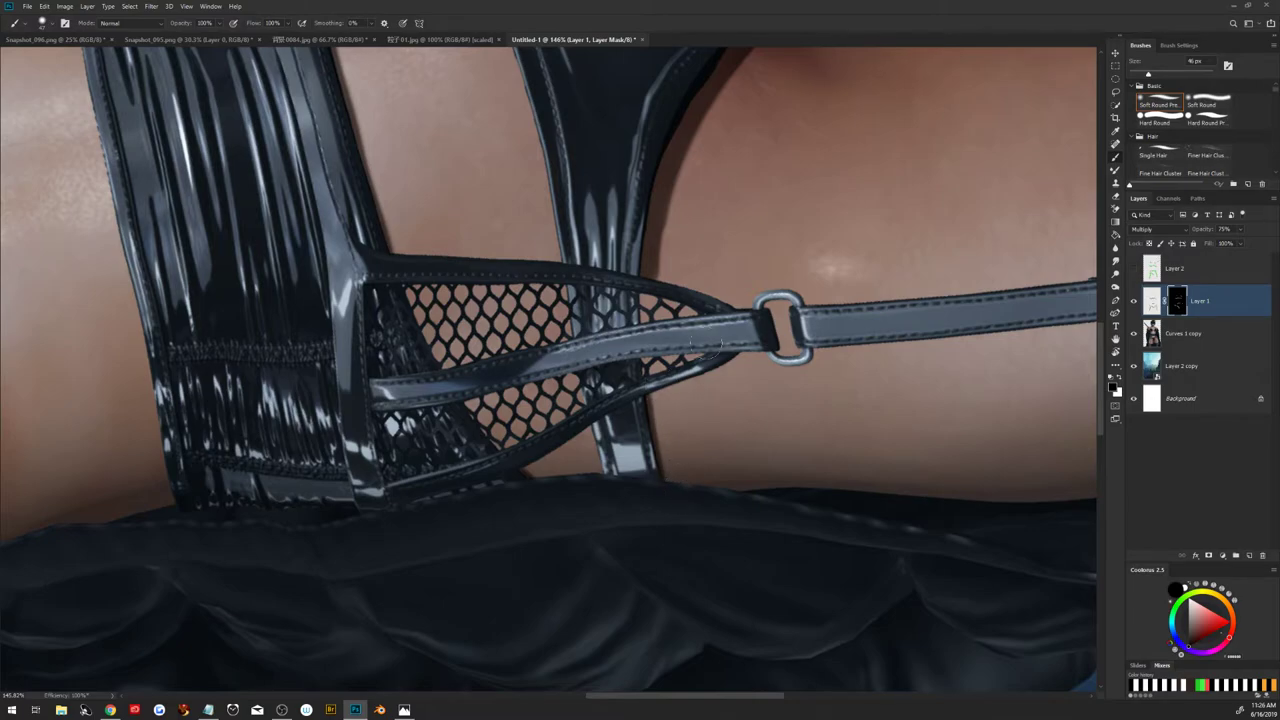
scroll(733, 370, down, 2)
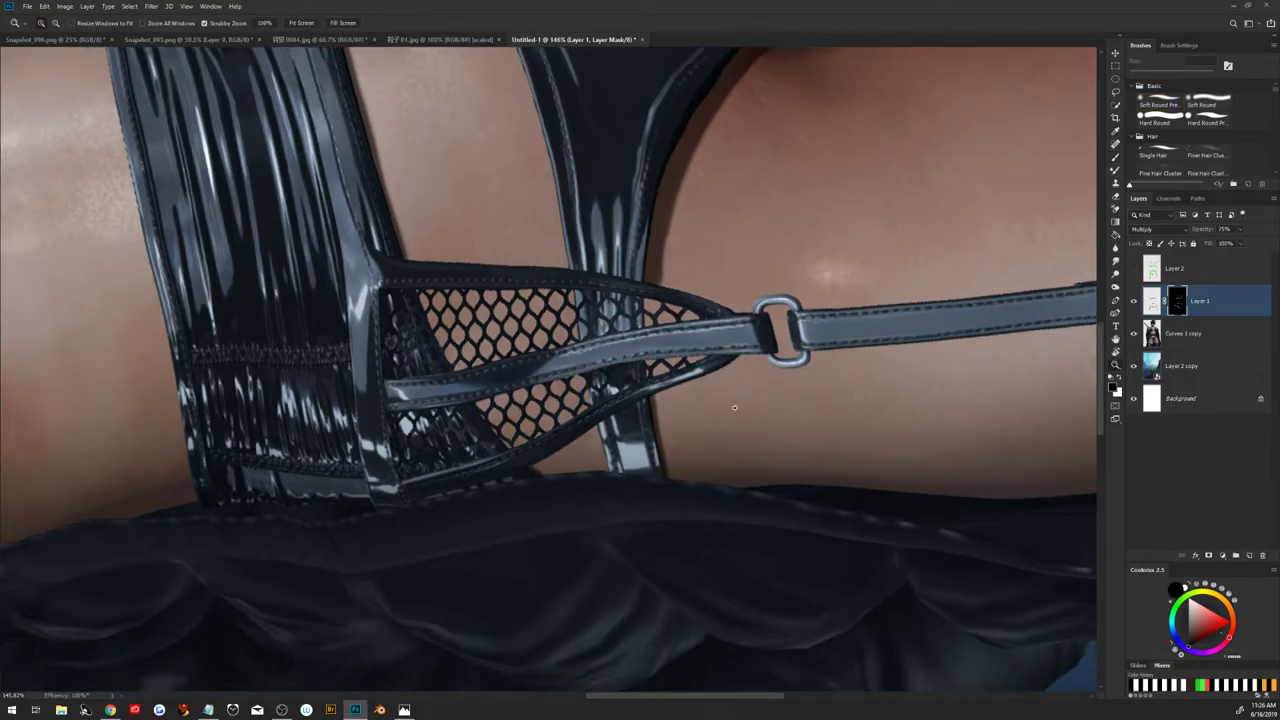
scroll(740, 330, down, 3)
mouse_move(760, 228)
mouse_down()
mouse_move(795, 215)
mouse_move(770, 225)
mouse_up()
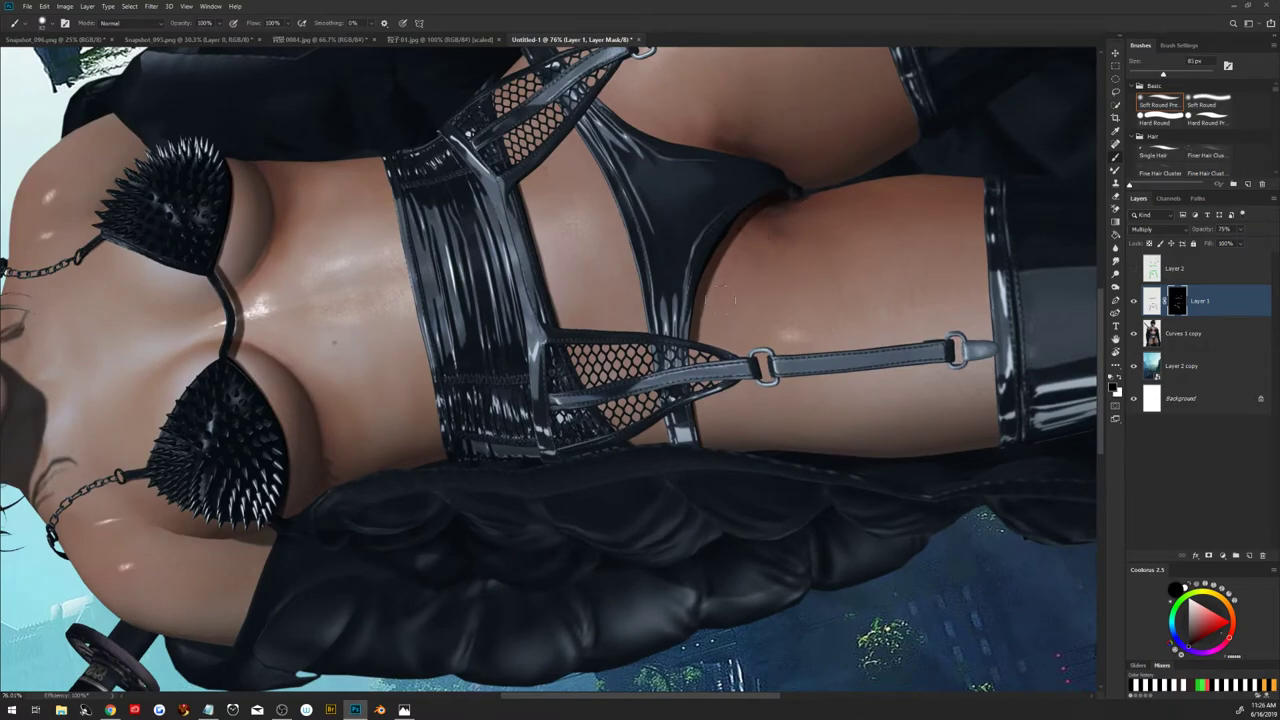
Soften the shading along the thigh edge beside the briefs and darken the shadow below the crotch
mouse_move(702, 292)
mouse_down()
mouse_move(698, 350)
mouse_move(700, 294)
mouse_up()
mouse_move(700, 338)
mouse_down()
mouse_move(706, 270)
mouse_move(780, 212)
mouse_move(748, 228)
mouse_up()
drag(775, 226, 742, 234)
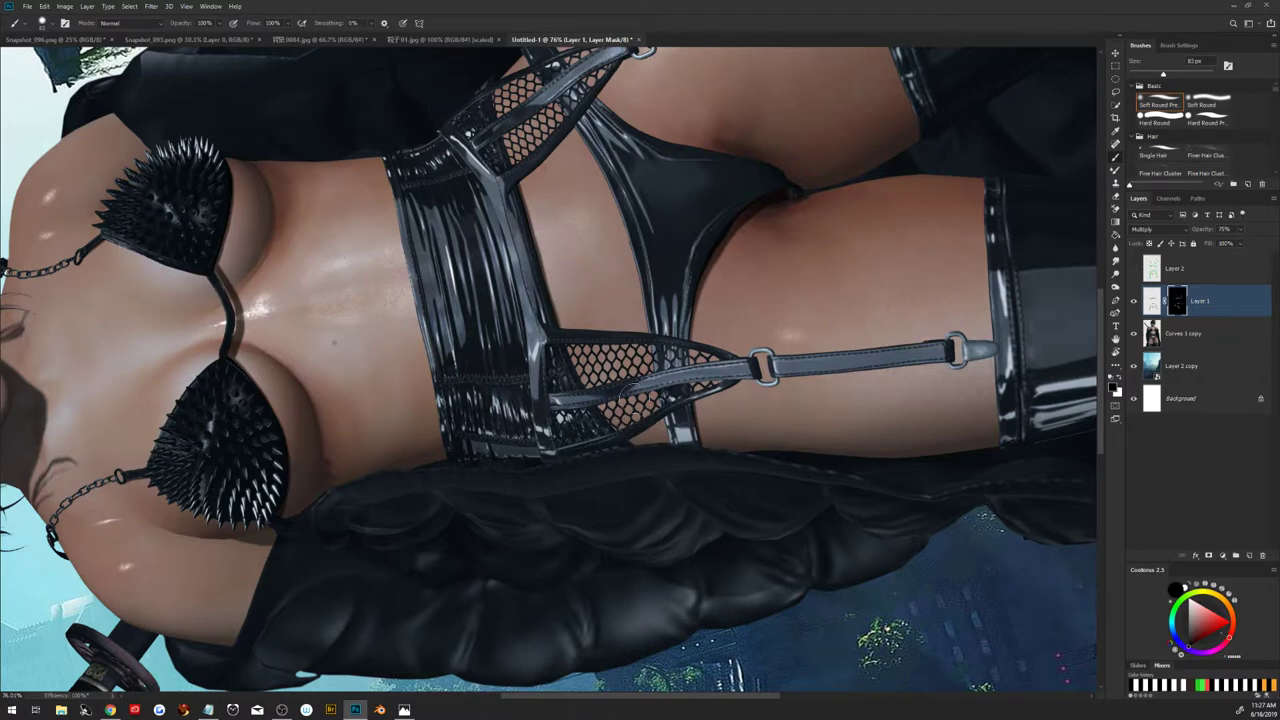
key(Escape)
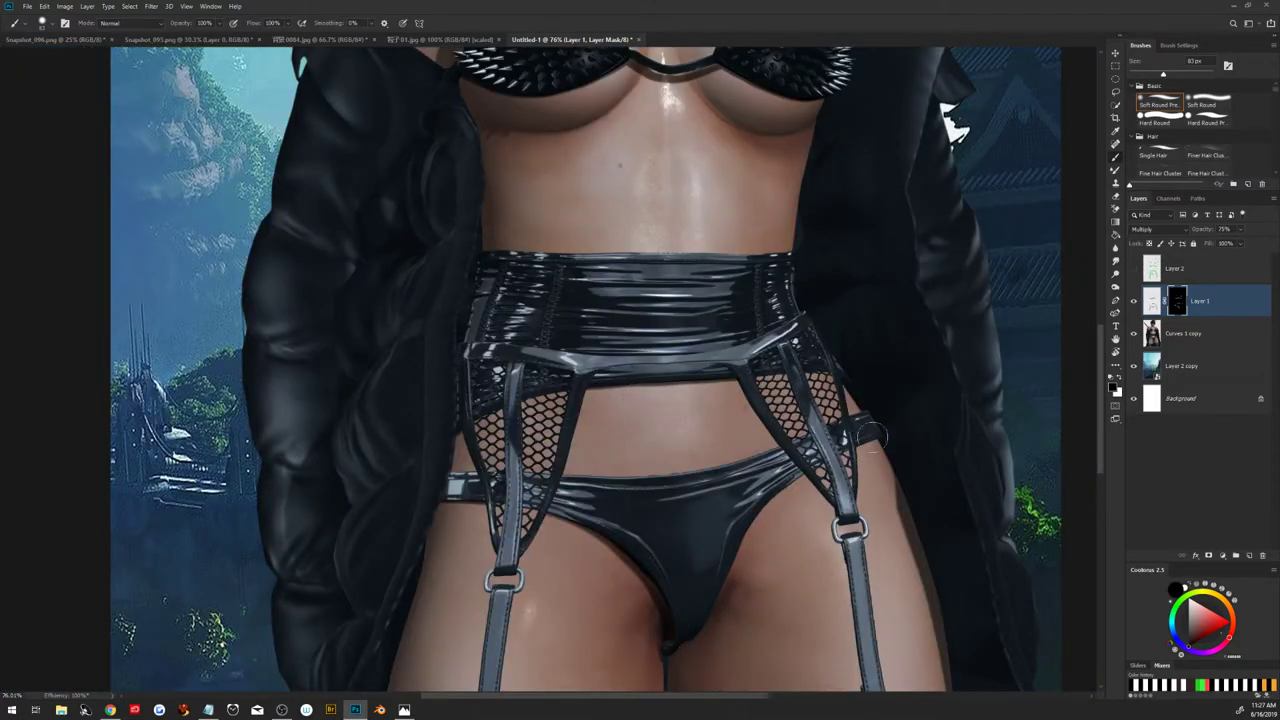
Reshape the right garter strap's tab and add a thin shadow along the strap's right edge
key(x)
mouse_move(866, 430)
mouse_down()
mouse_move(845, 440)
mouse_move(866, 432)
mouse_up()
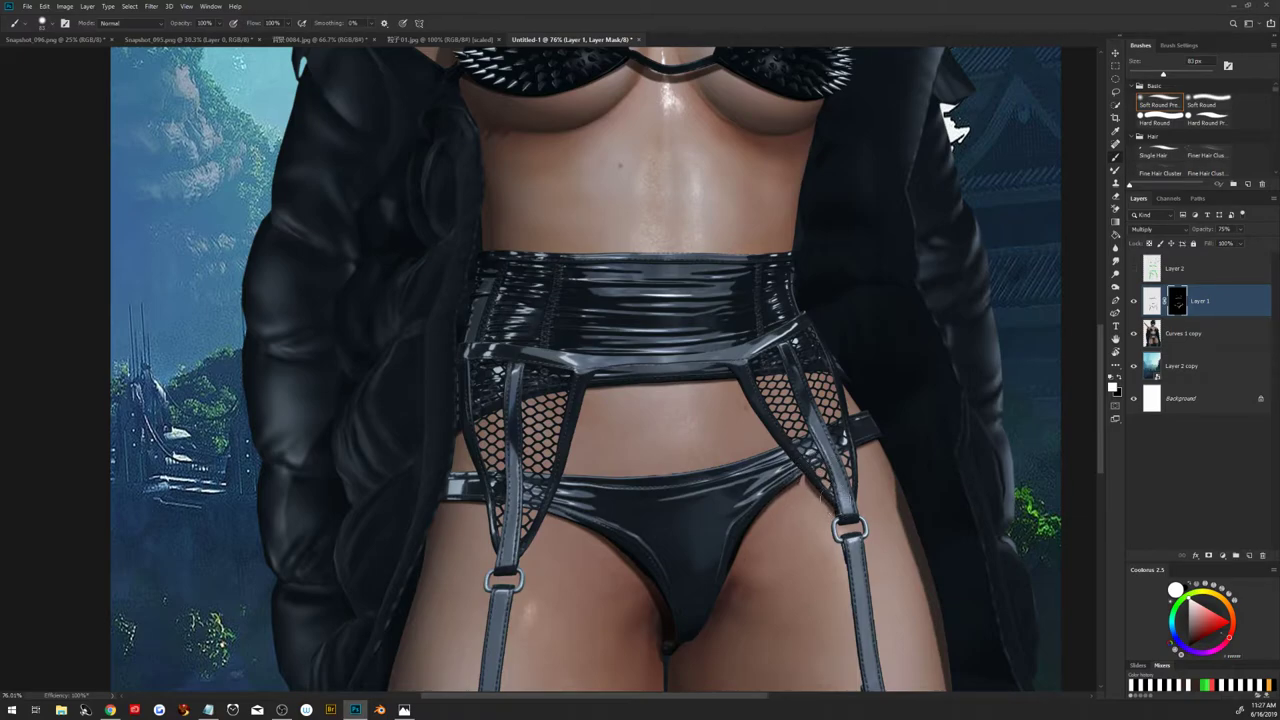
key(x)
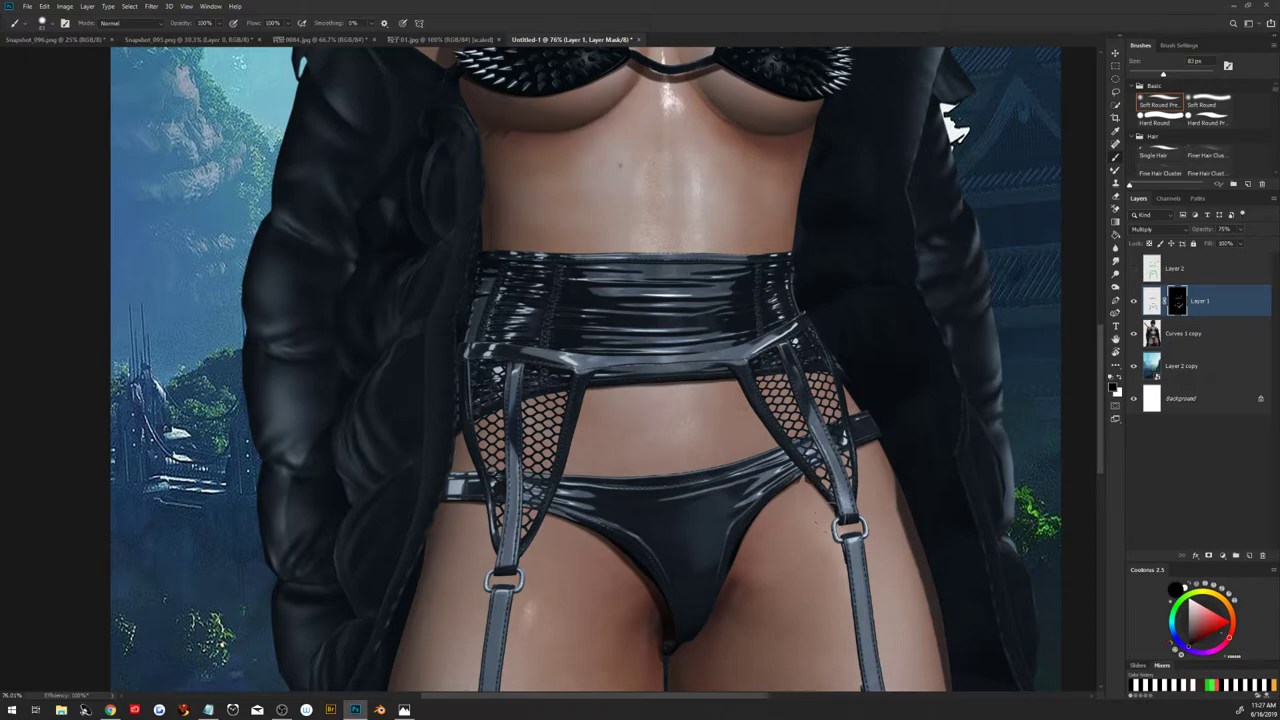
key(x)
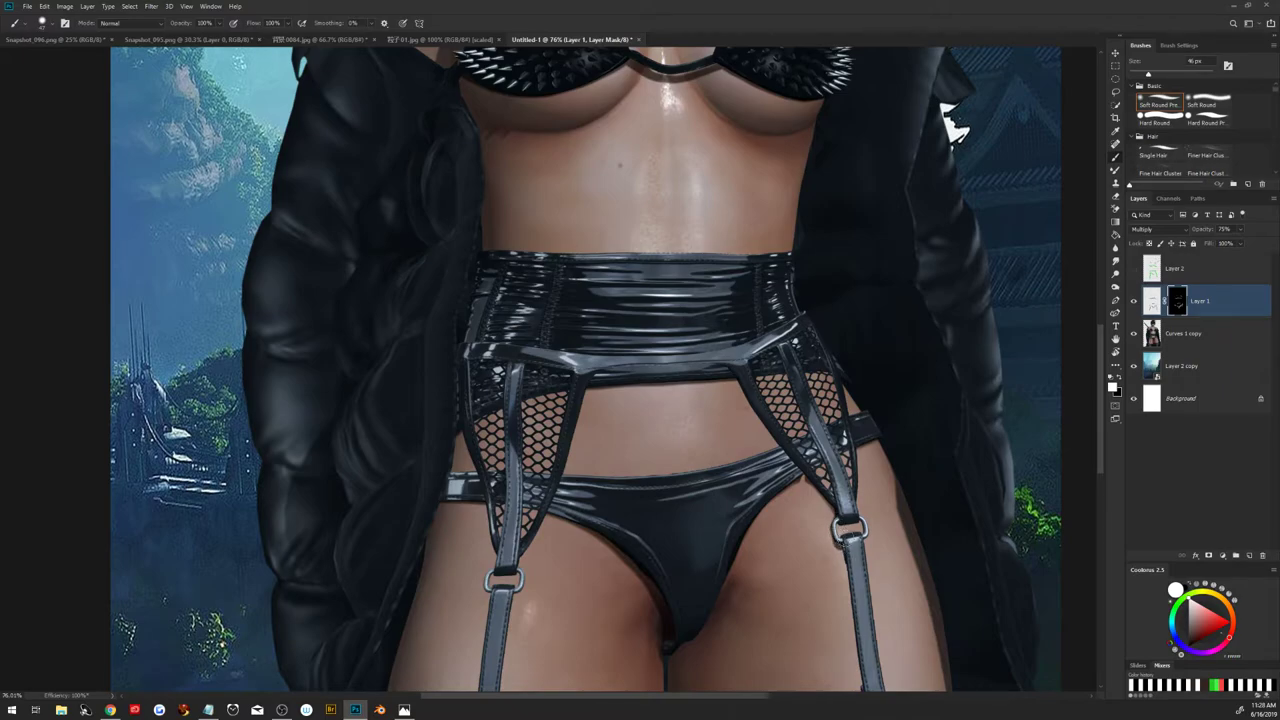
drag(844, 548, 846, 590)
scroll(897, 593, down, 3)
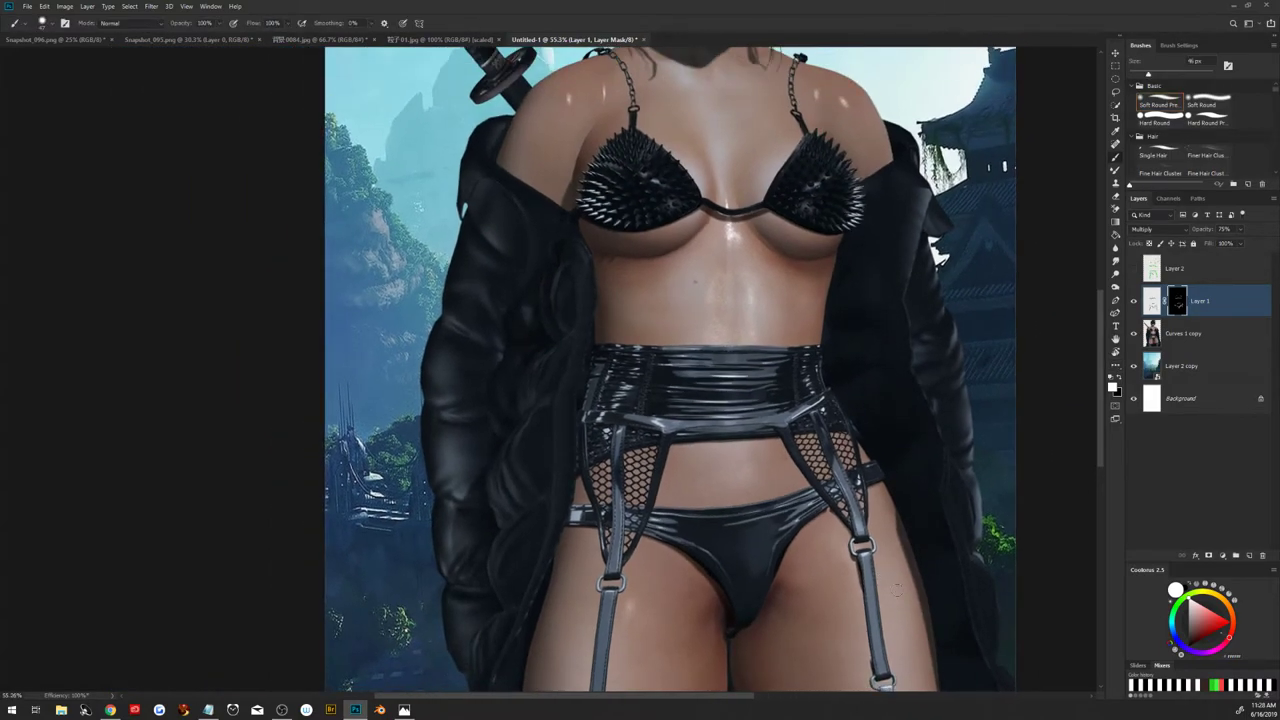
Darken along the right garter strap's edge and a spot near its lower buckle
drag(899, 593, 651, 383)
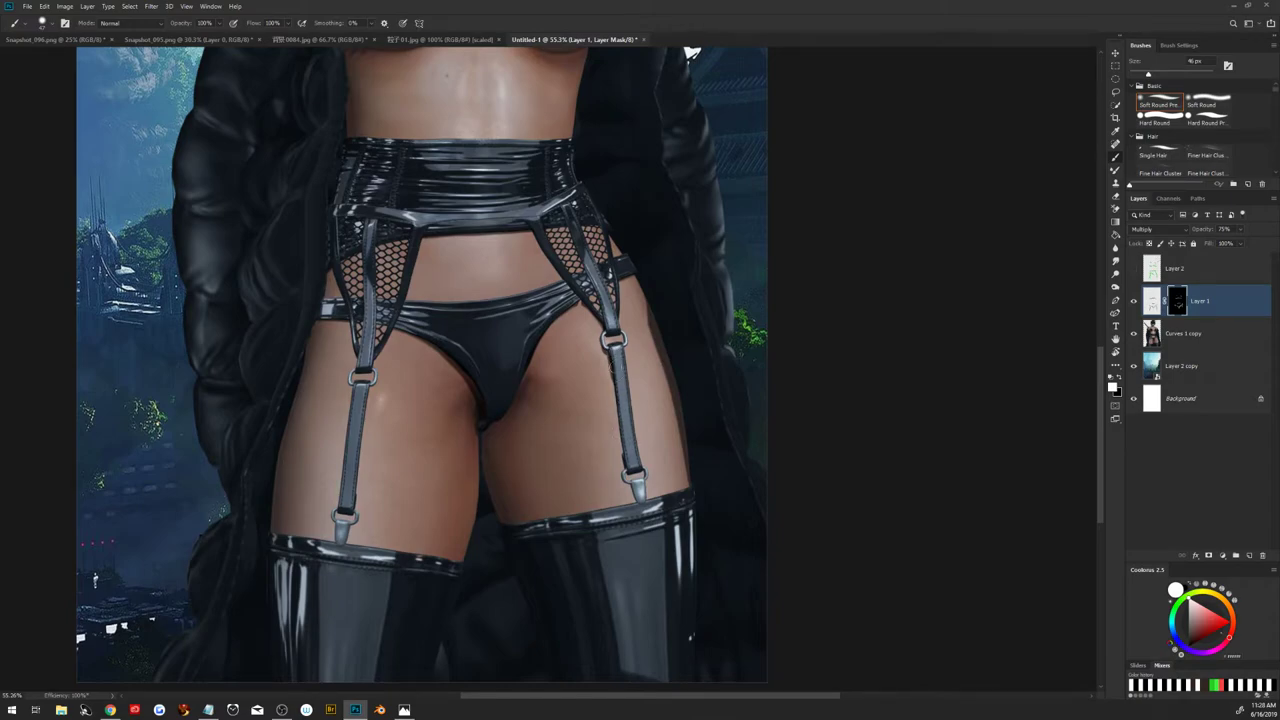
drag(612, 362, 627, 456)
click(628, 474)
key(r)
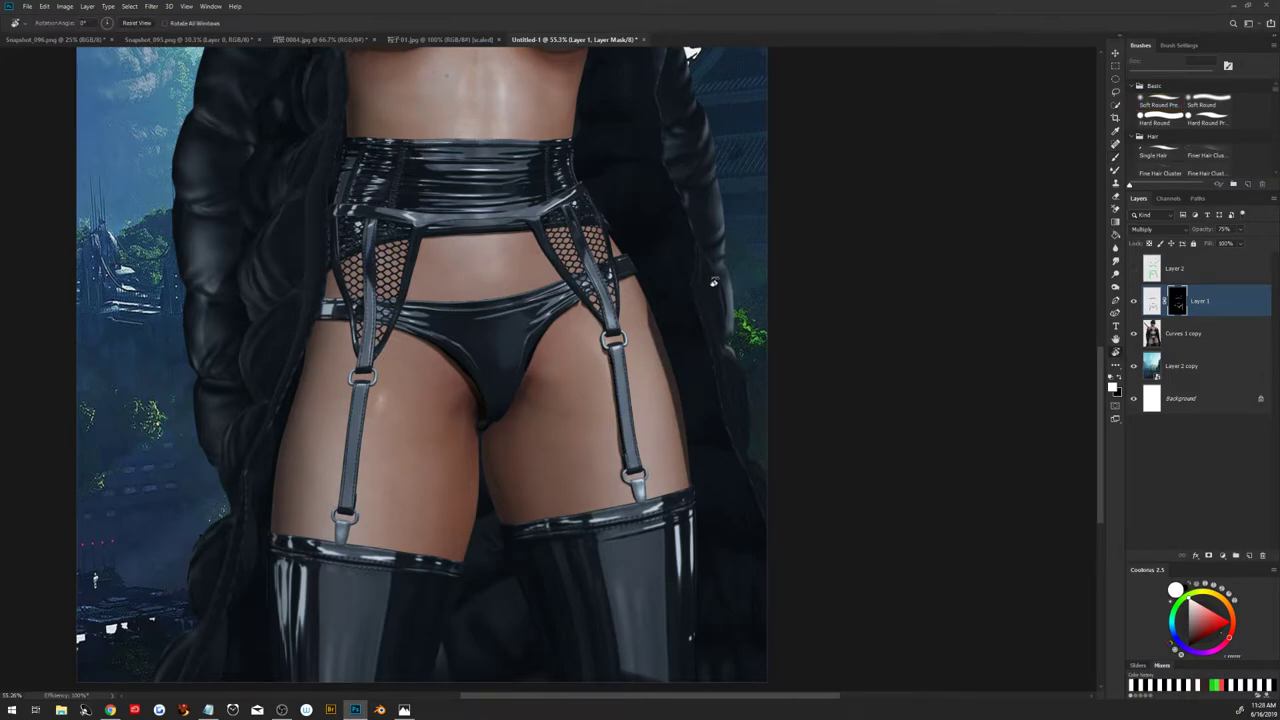
drag(713, 283, 389, 451)
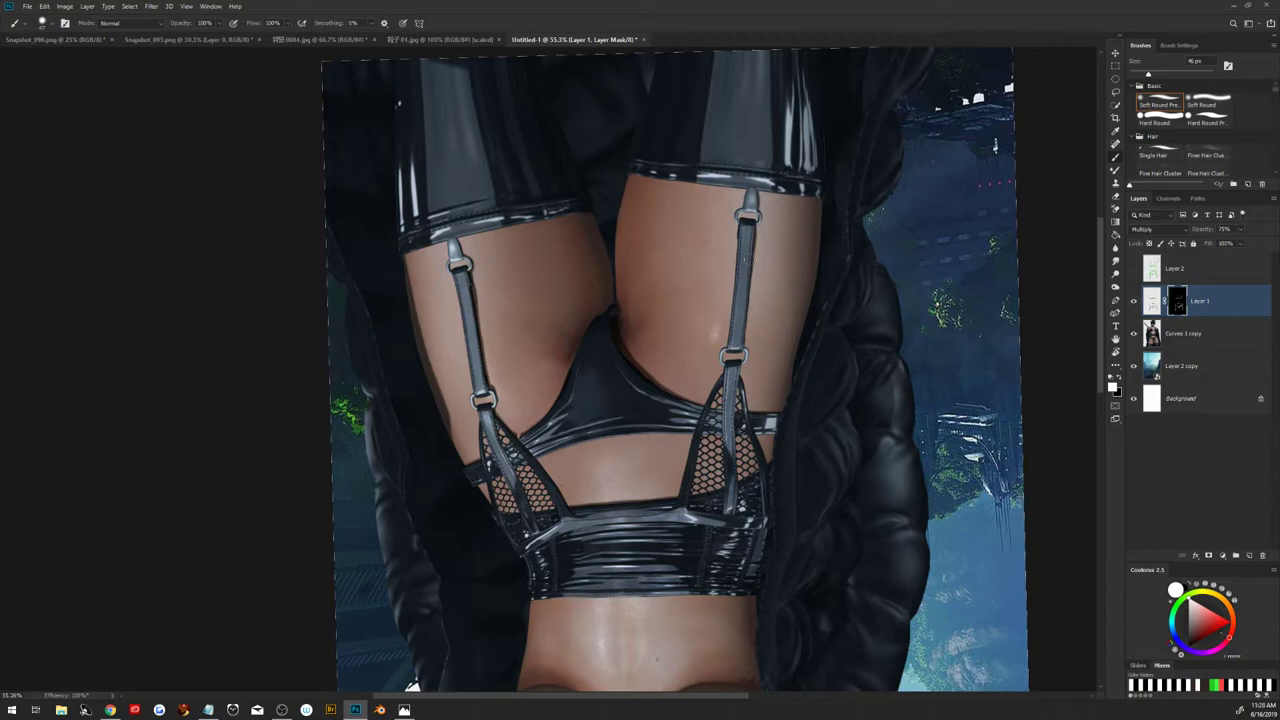
Lighten a streak and a patch on the upper right garter strap with an enlarged brush
drag(748, 280, 748, 330)
drag(749, 250, 749, 264)
key(x)
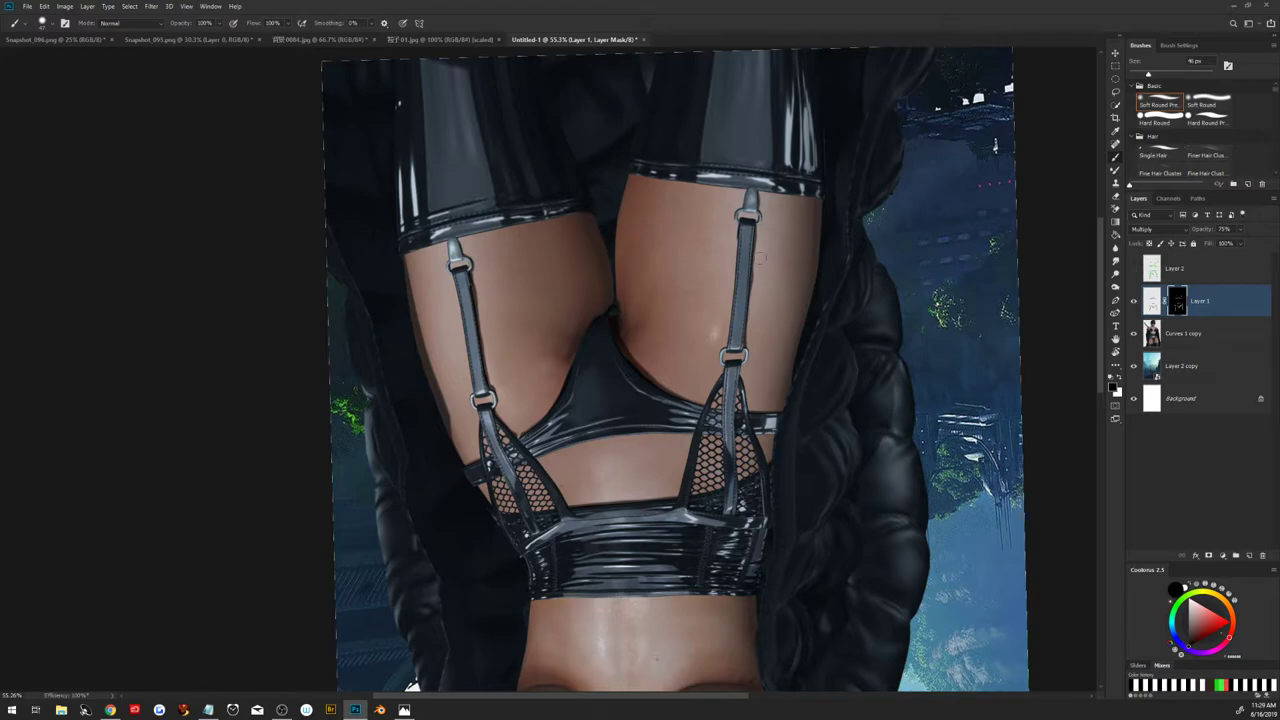
key(bracketright)
key(bracketright)
key(bracketright)
drag(767, 261, 773, 270)
Darken a spot by the right garter buckle and a strip along the strap with a smaller brush
key(x)
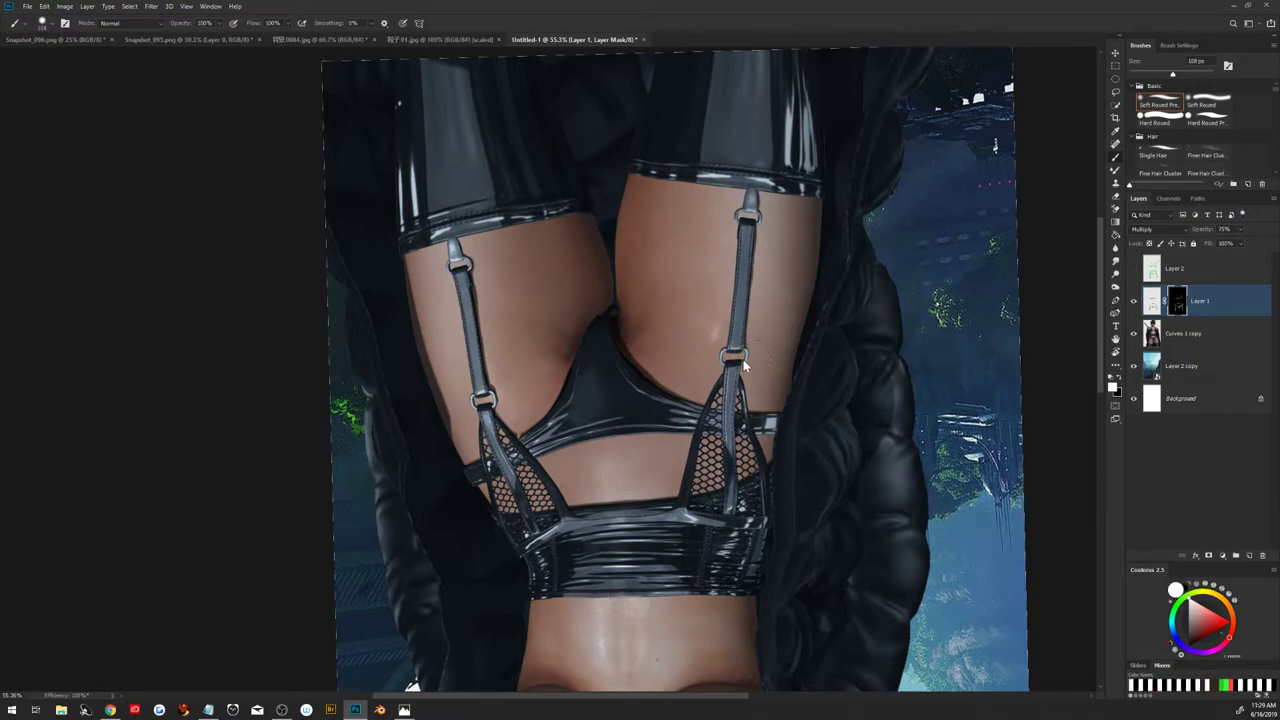
key(bracketleft)
key(bracketleft)
key(bracketleft)
key(bracketleft)
click(740, 369)
drag(747, 386, 747, 410)
key(Escape)
key(ctrl+0)
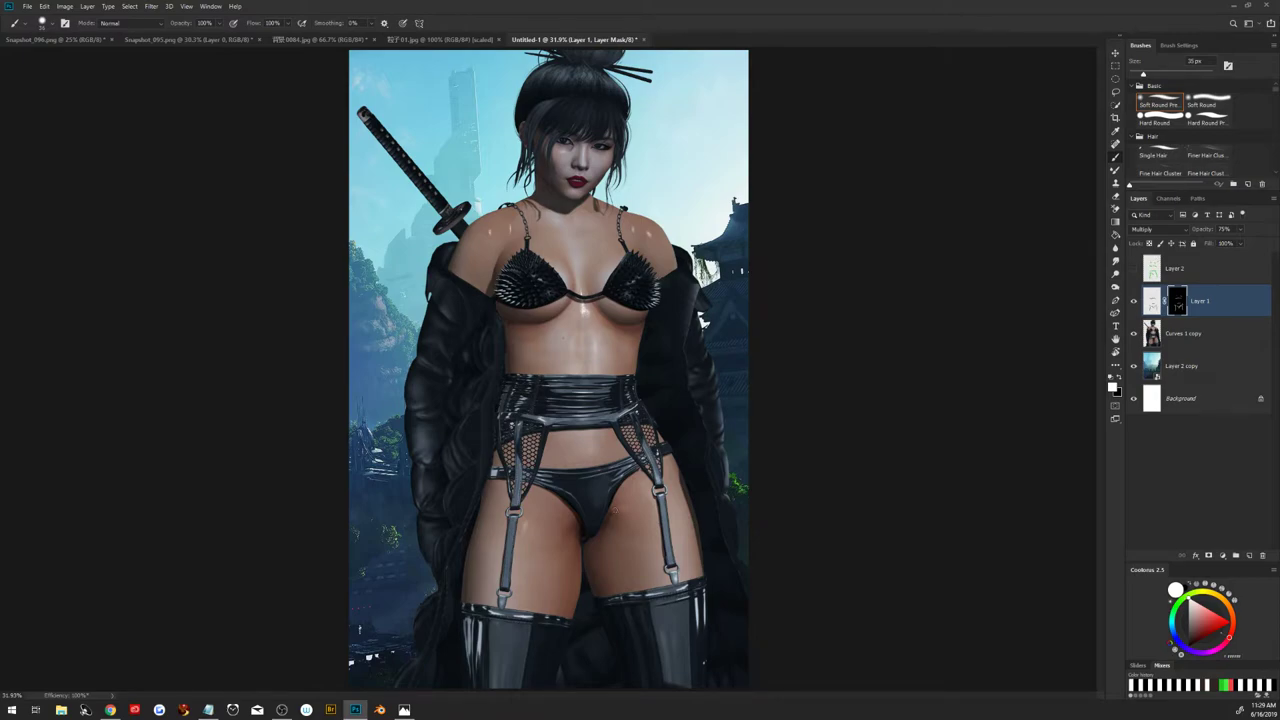
right_click(584, 396)
key(Escape)
right_click(576, 388)
key(Escape)
mouse_move(569, 391)
mouse_down()
mouse_move(600, 405)
mouse_move(601, 354)
mouse_up()
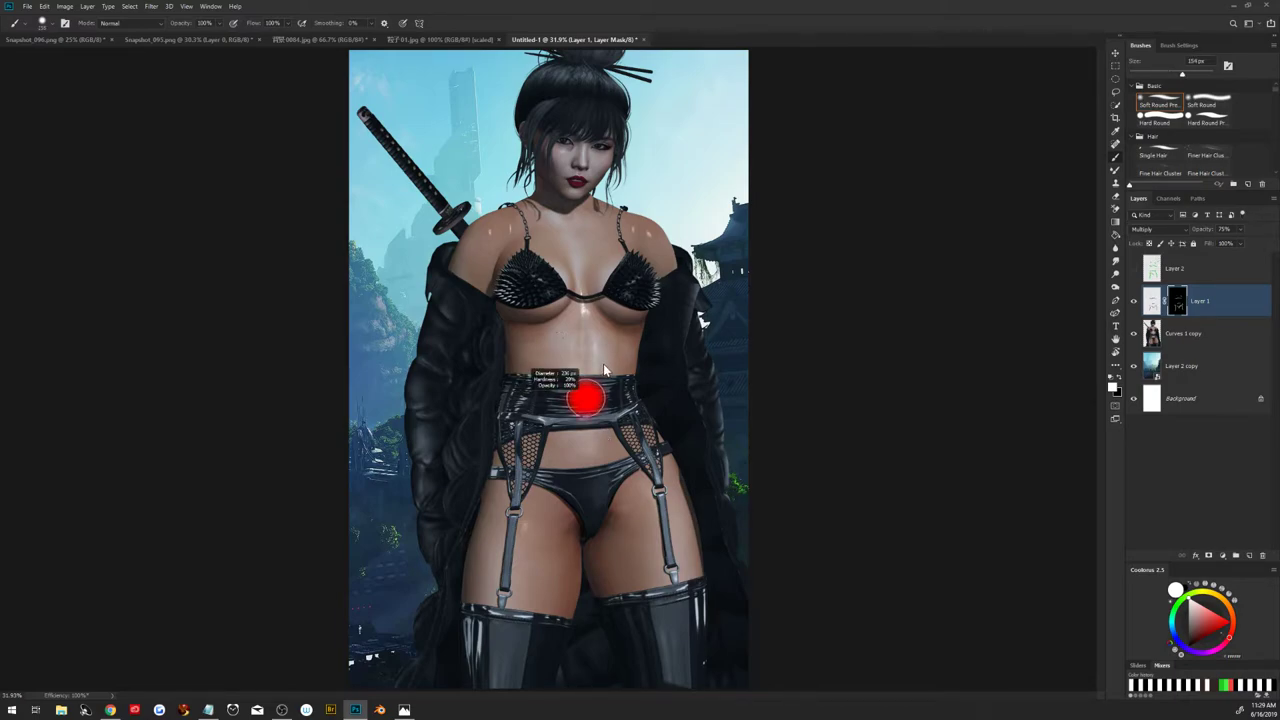
drag(601, 354, 600, 346)
drag(560, 392, 548, 414)
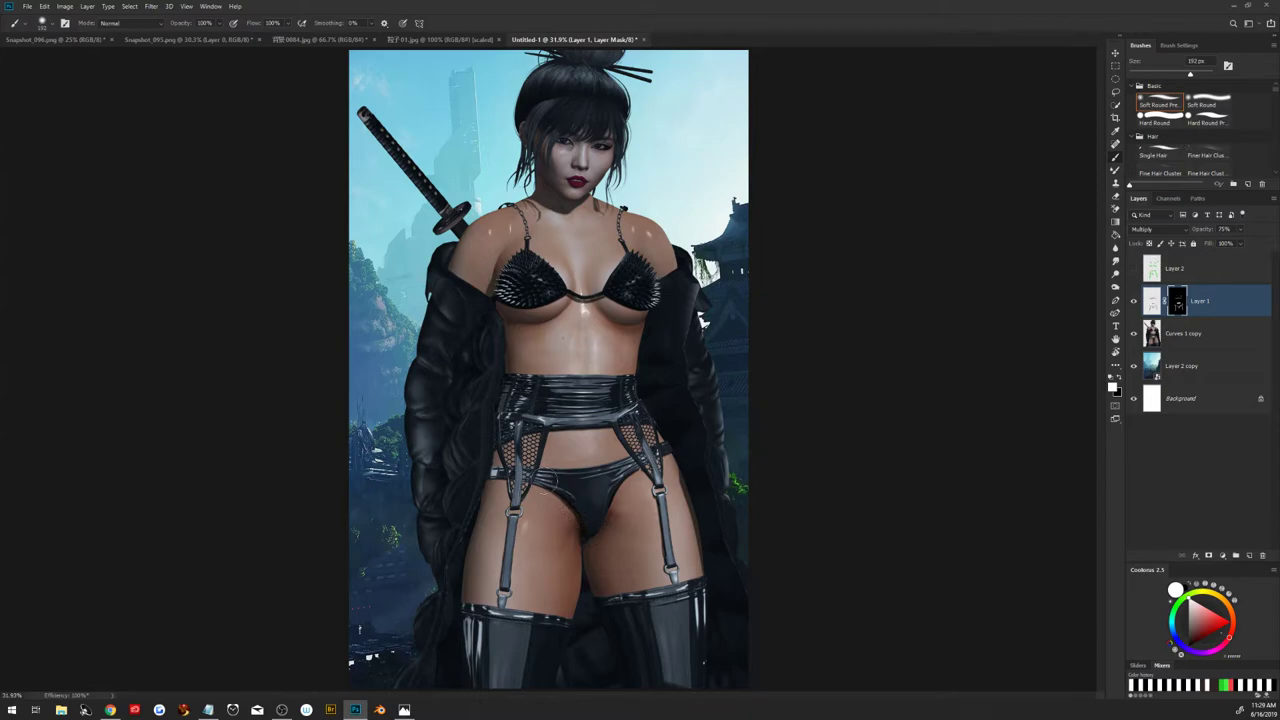
key(x)
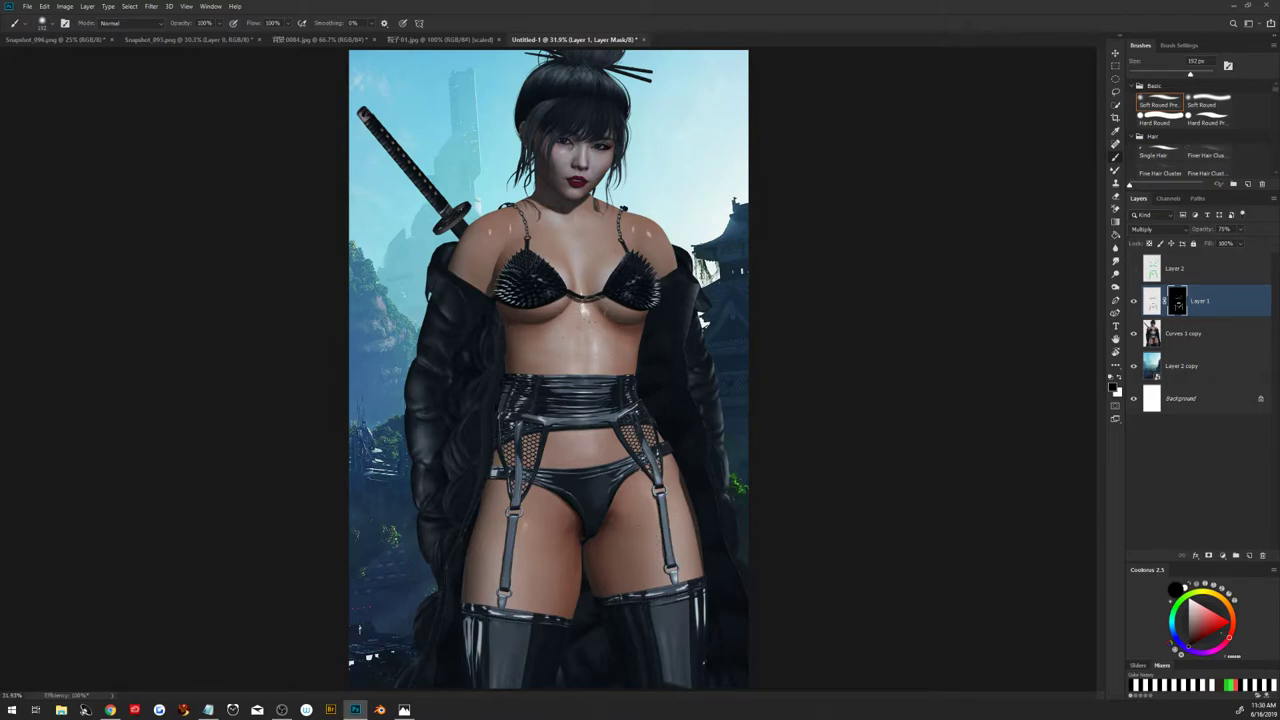
key(bracketleft)
key(bracketleft)
key(bracketleft)
key(x)
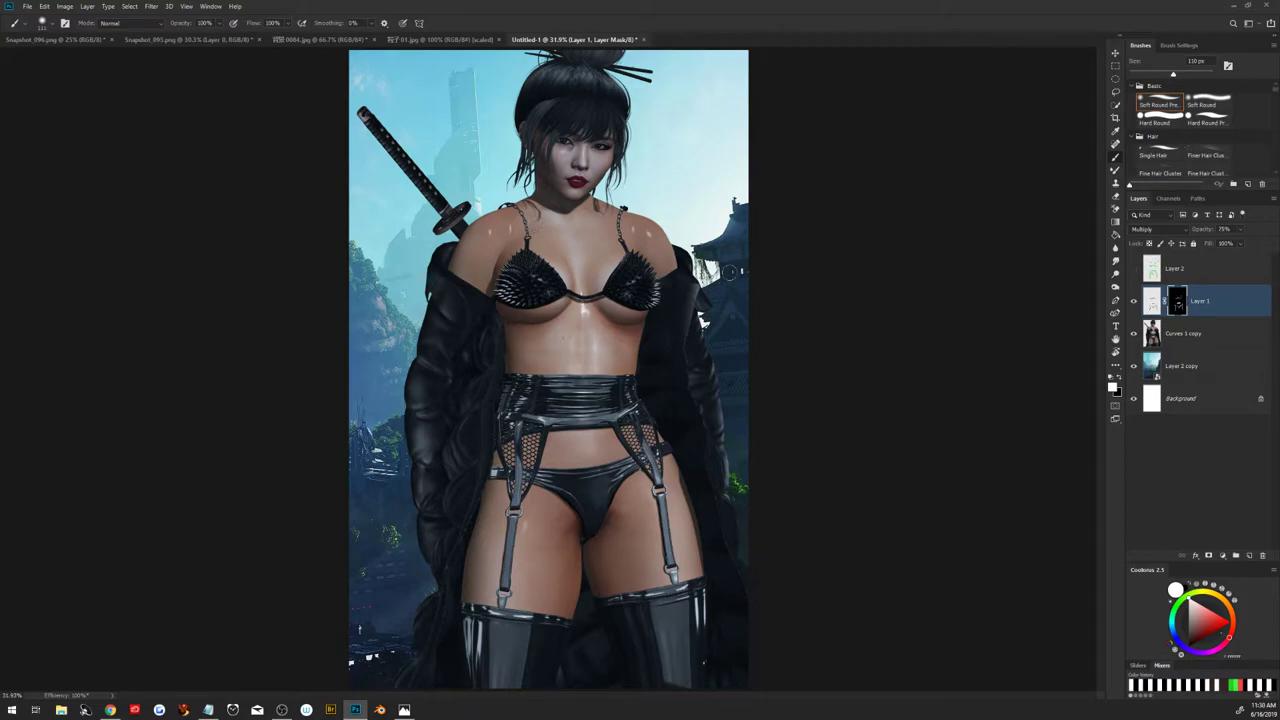
click(110, 710)
Add a new empty Layer 3 and zoom in on the garter belt for path drawing
click(1248, 555)
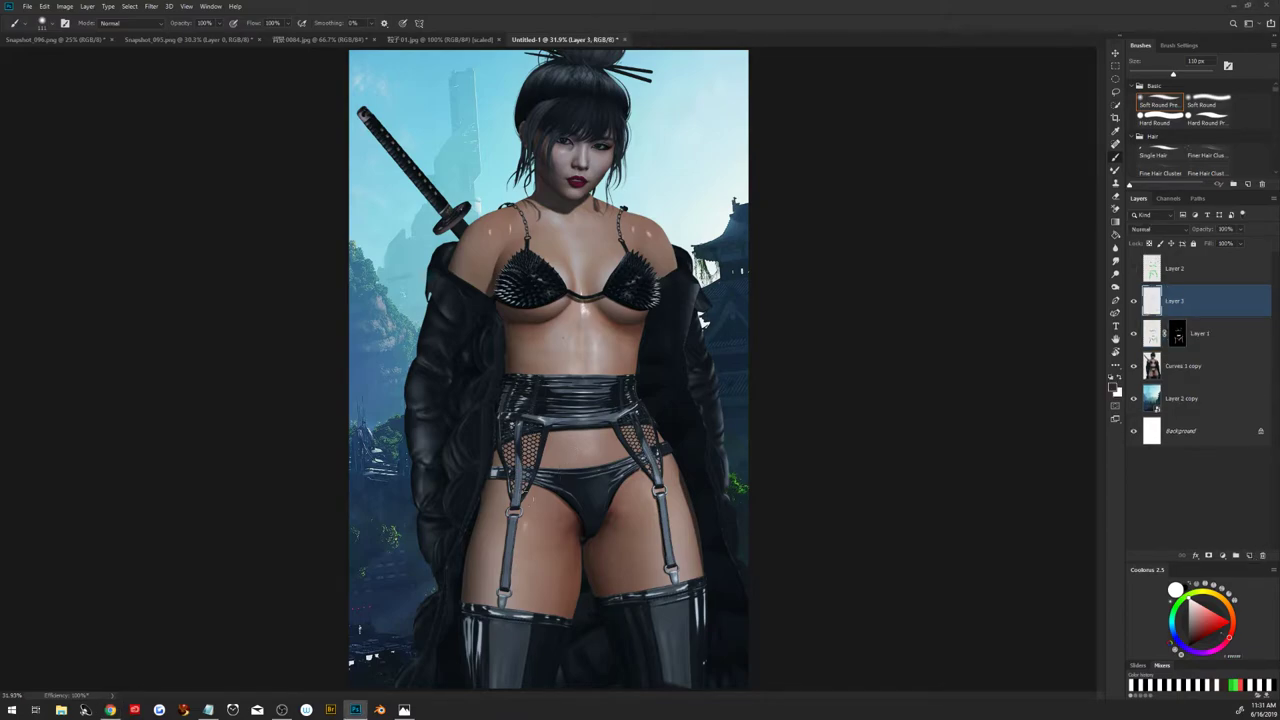
key(p)
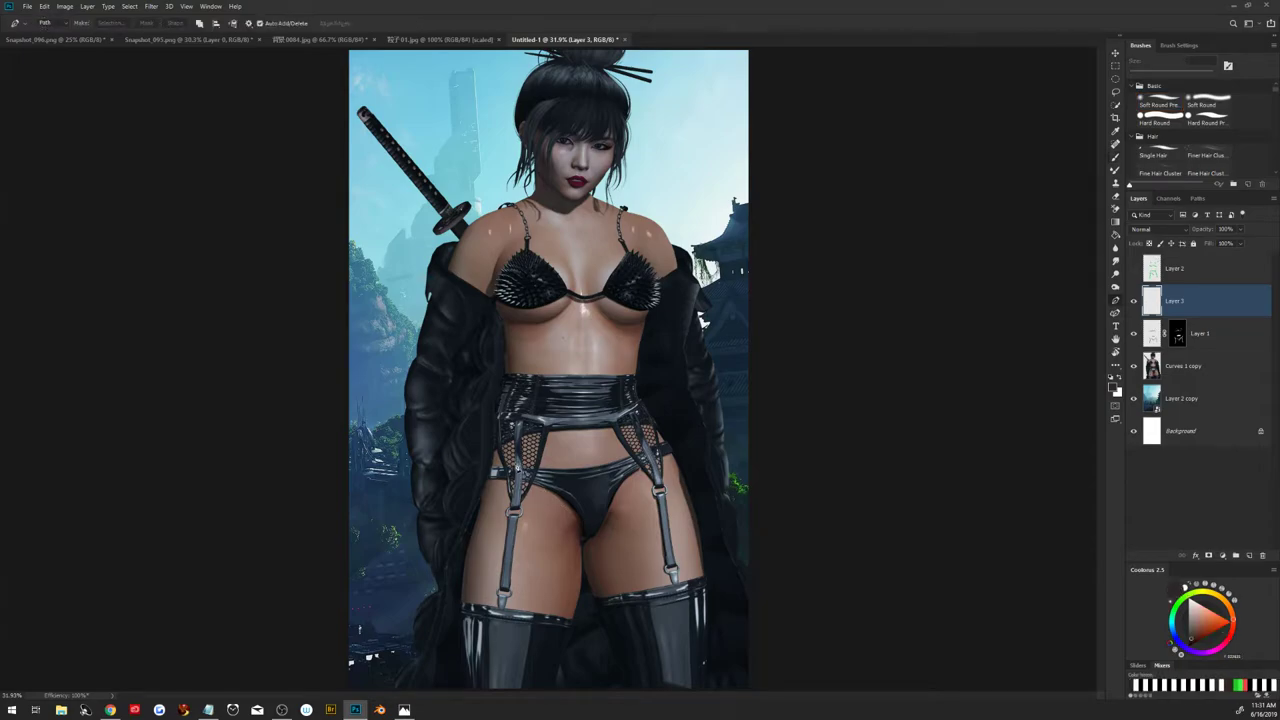
key(z)
mouse_move(528, 476)
mouse_down()
mouse_move(558, 481)
mouse_move(541, 474)
mouse_up()
key(p)
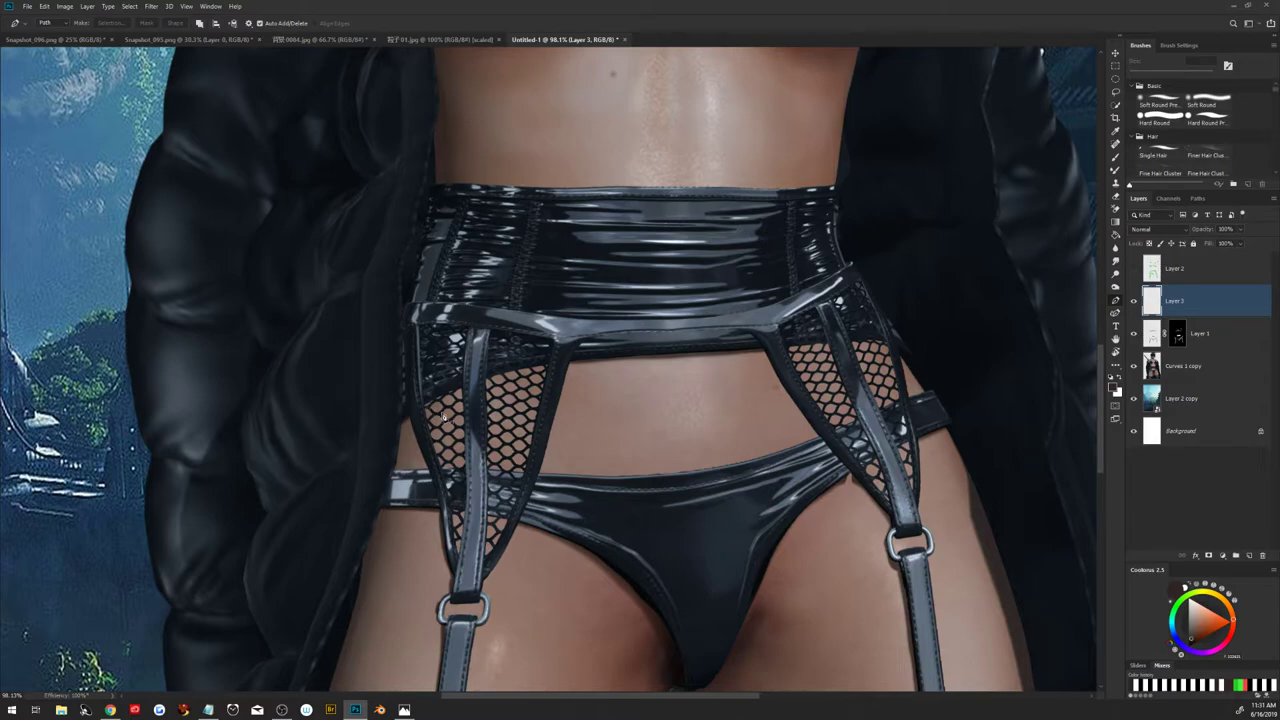
Trace a closed pen path around the thin fishnet strip beside the left strap
click(423, 404)
click(461, 383)
drag(470, 498, 466, 526)
click(435, 449)
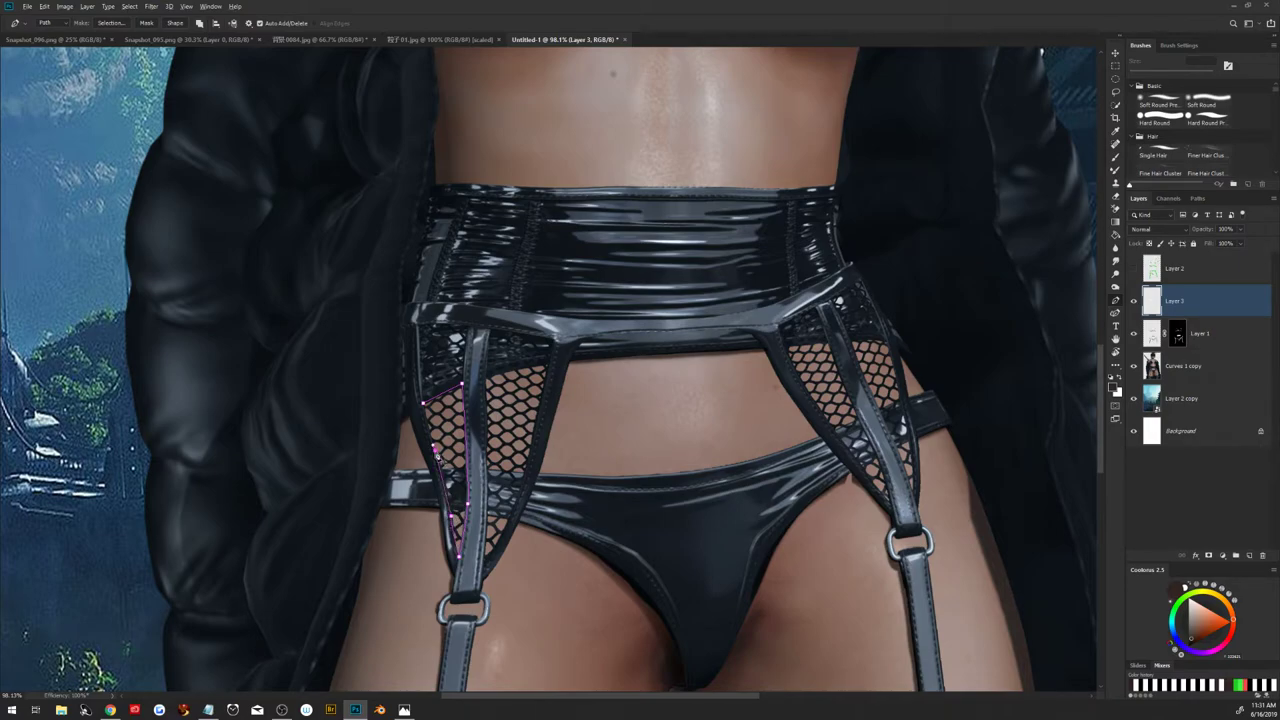
click(425, 404)
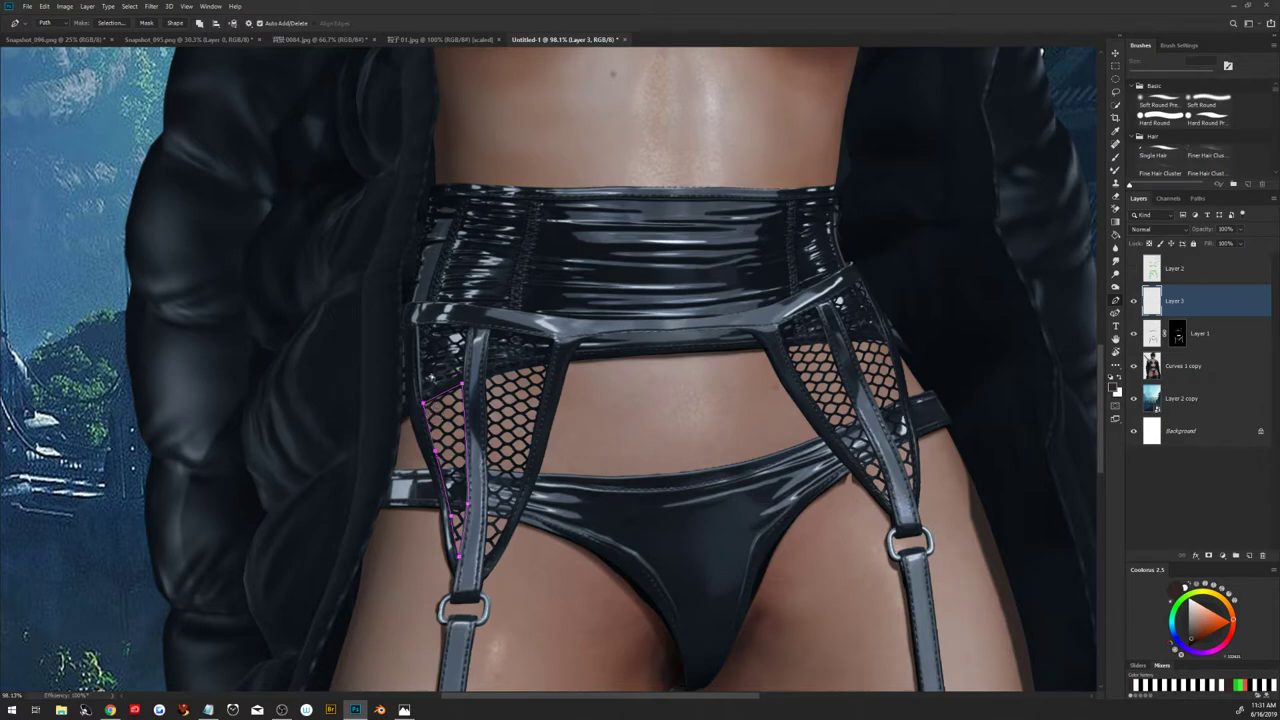
Trace a closed pen path around the main left fishnet panel
click(485, 378)
click(539, 361)
click(550, 364)
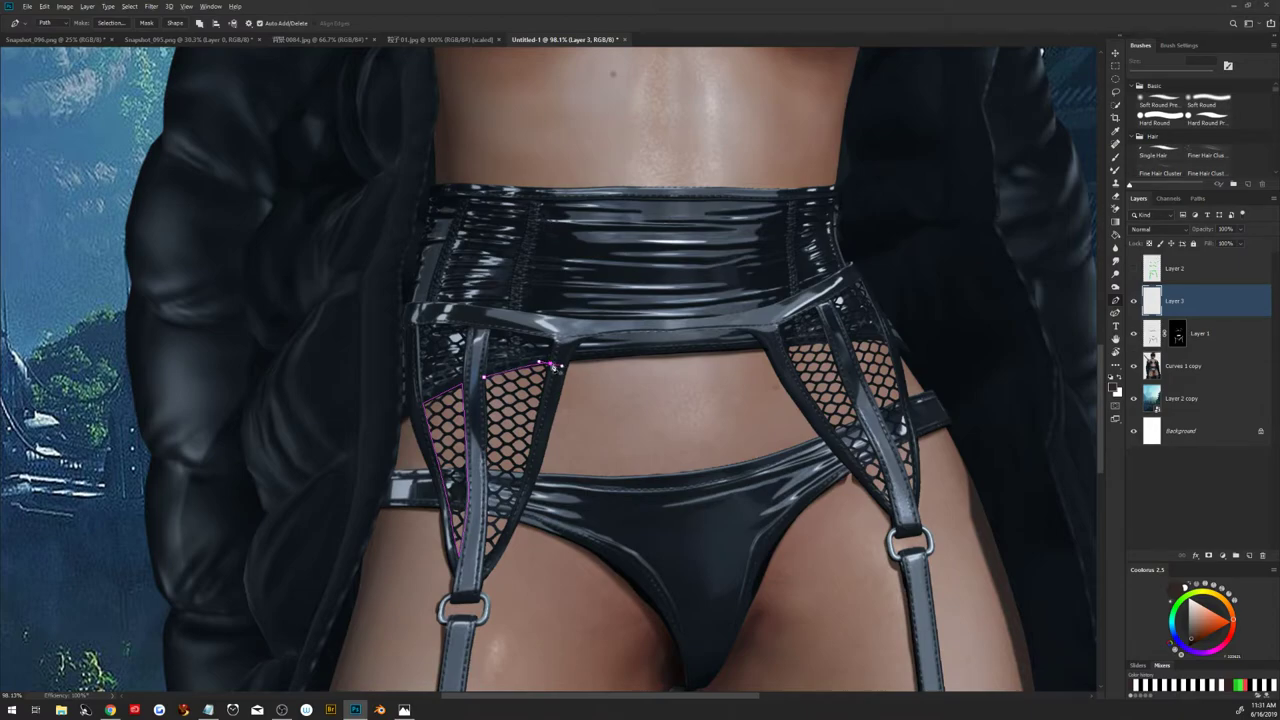
click(535, 438)
click(510, 519)
click(502, 536)
click(487, 558)
click(486, 414)
click(486, 378)
Trace a closed pen path around the right fishnet panel
click(785, 352)
click(826, 343)
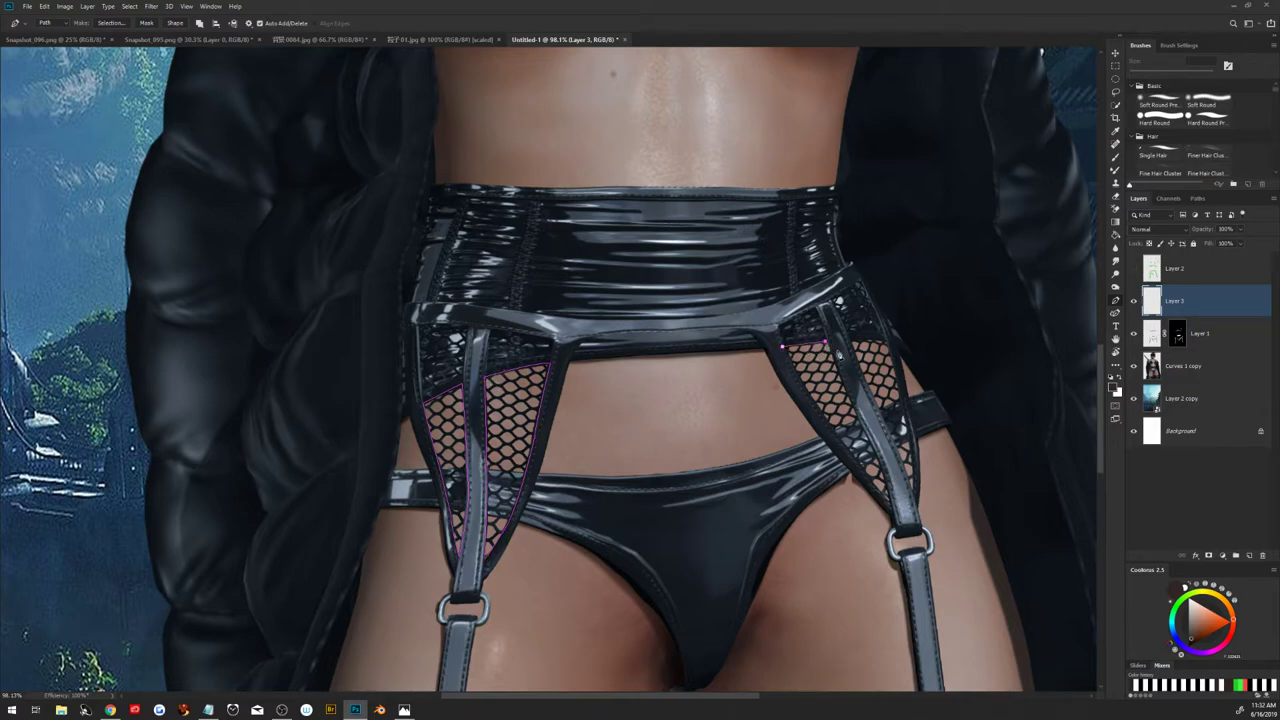
click(857, 413)
click(886, 484)
click(822, 417)
click(783, 346)
Trace a closed pen path around the fishnet strip right of the strap
click(885, 342)
click(915, 500)
drag(877, 403, 861, 379)
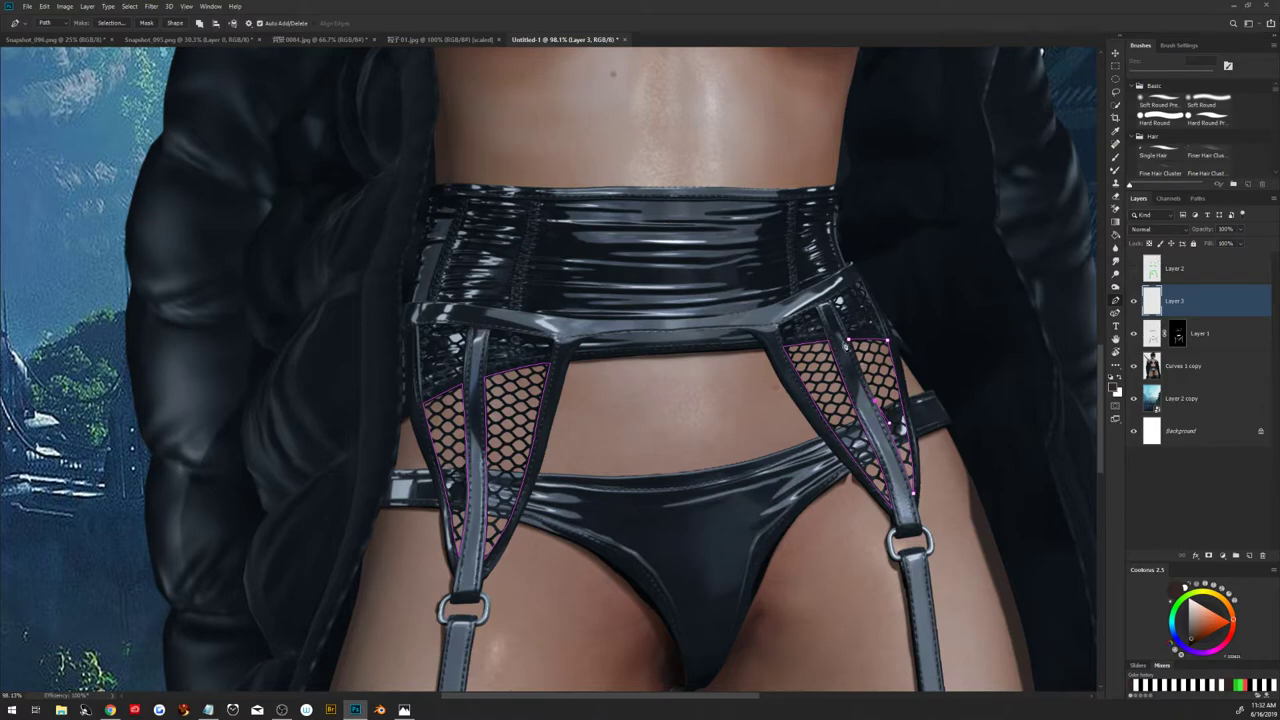
click(850, 342)
scroll(728, 386, down, 1)
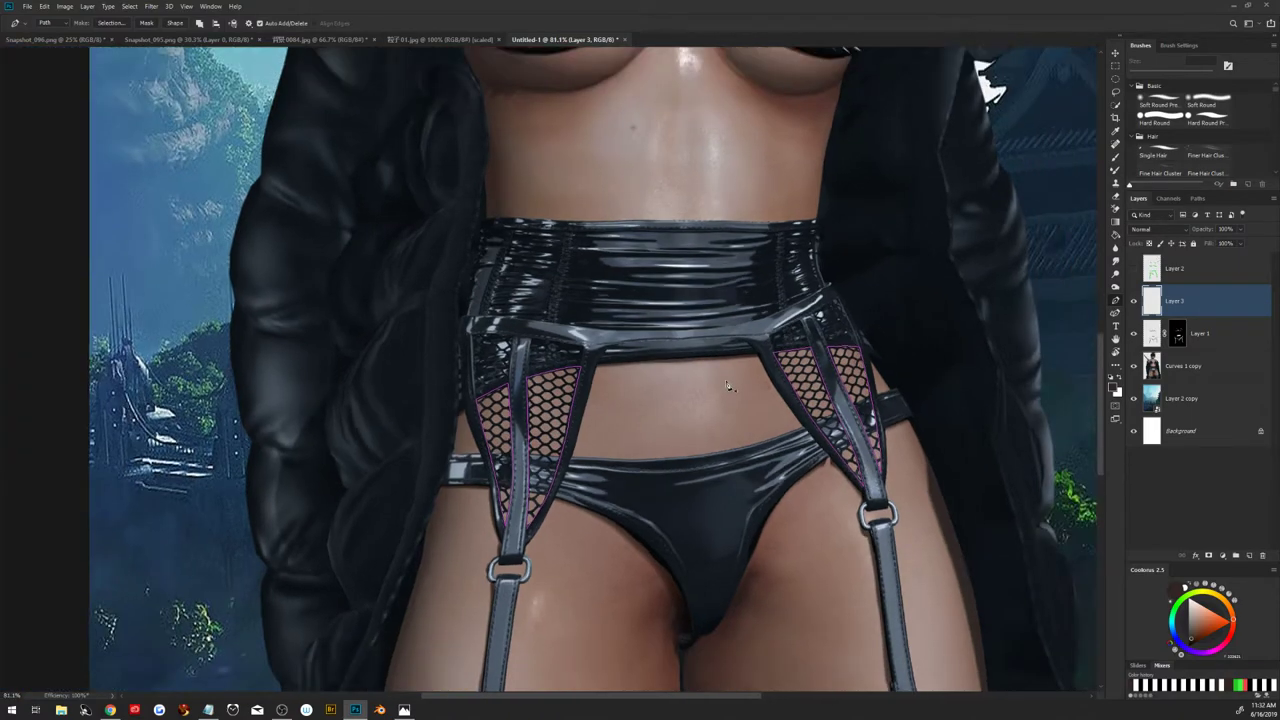
scroll(728, 386, down, 2)
scroll(726, 381, up, 1)
scroll(726, 381, up, 1)
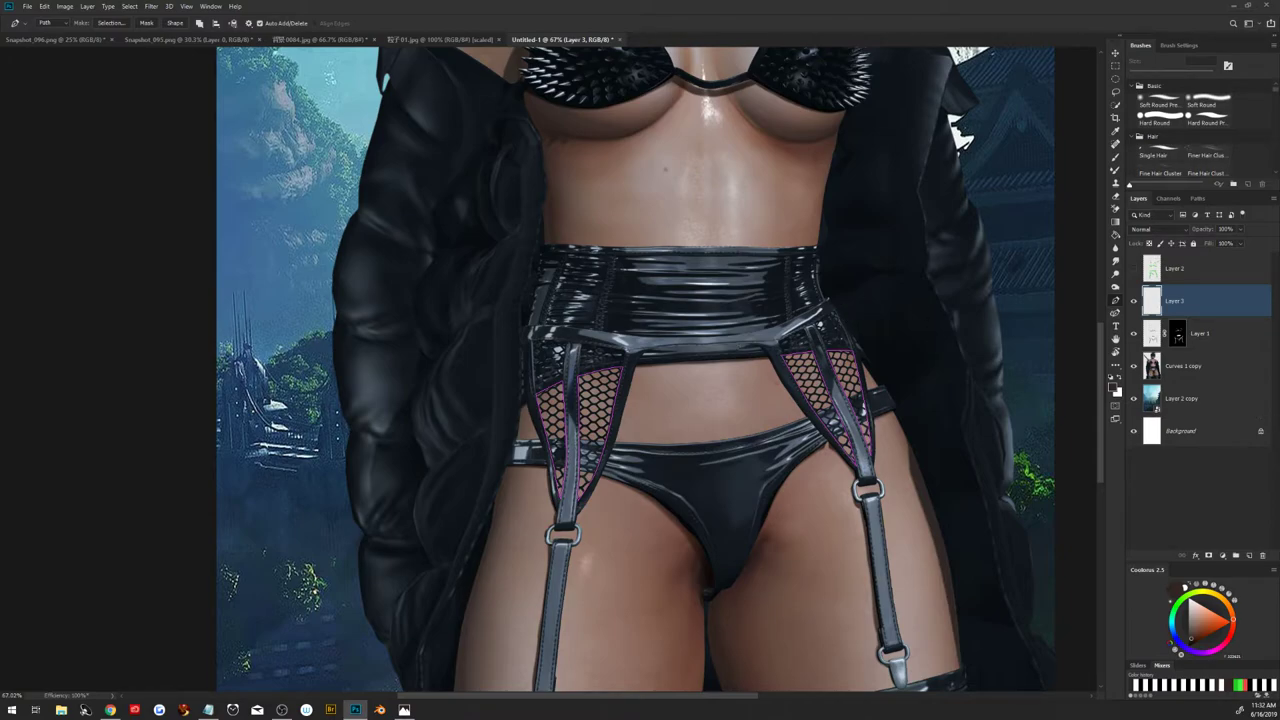
click(110, 710)
click(1076, 430)
key(b)
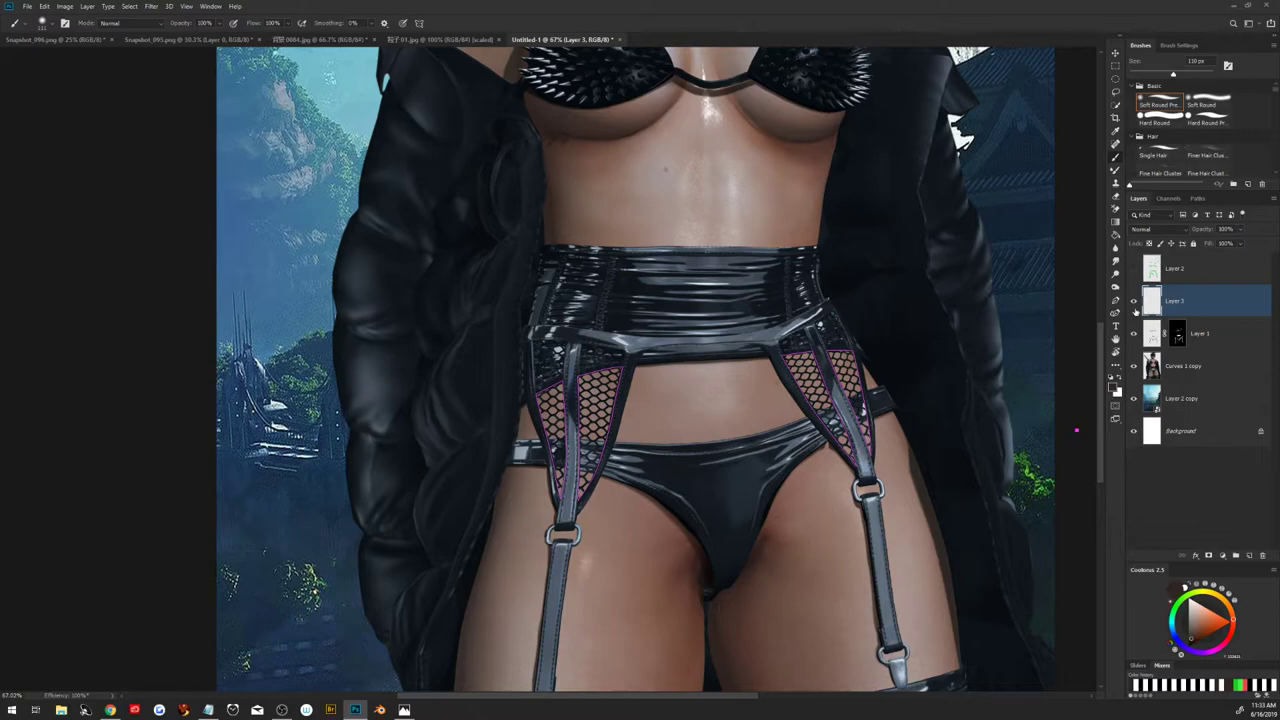
key(p)
right_click(664, 402)
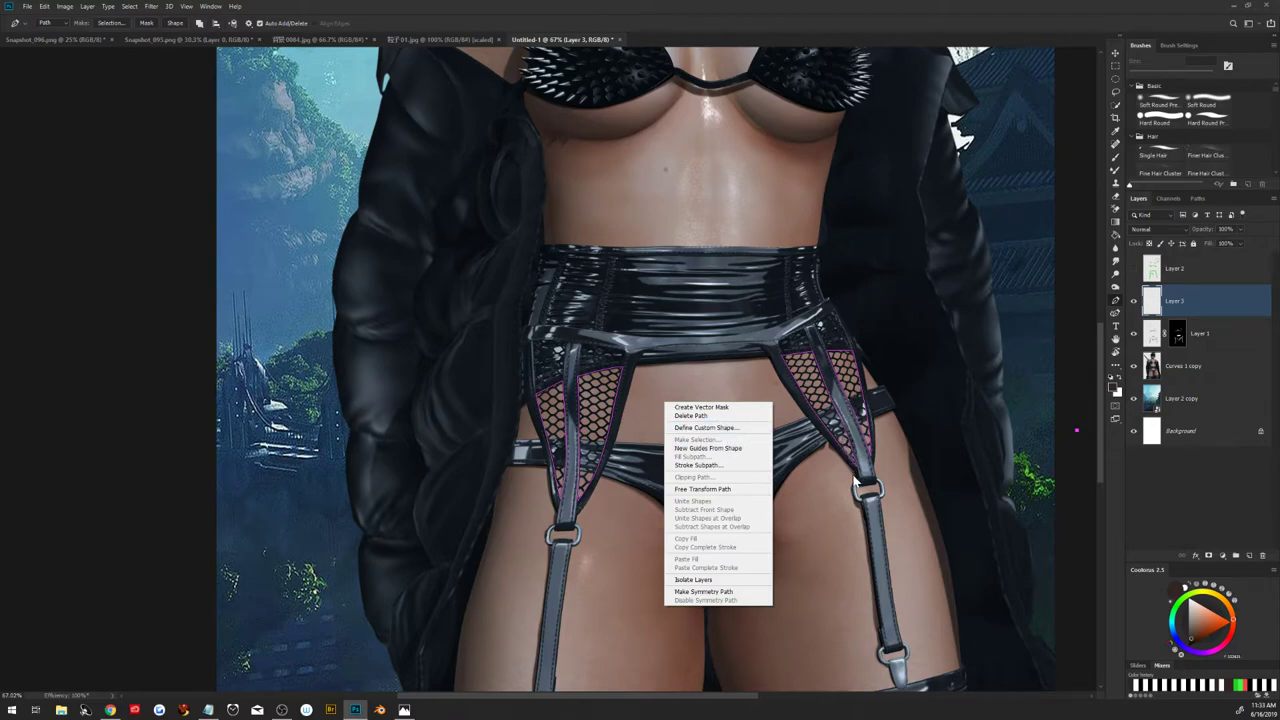
click(761, 345)
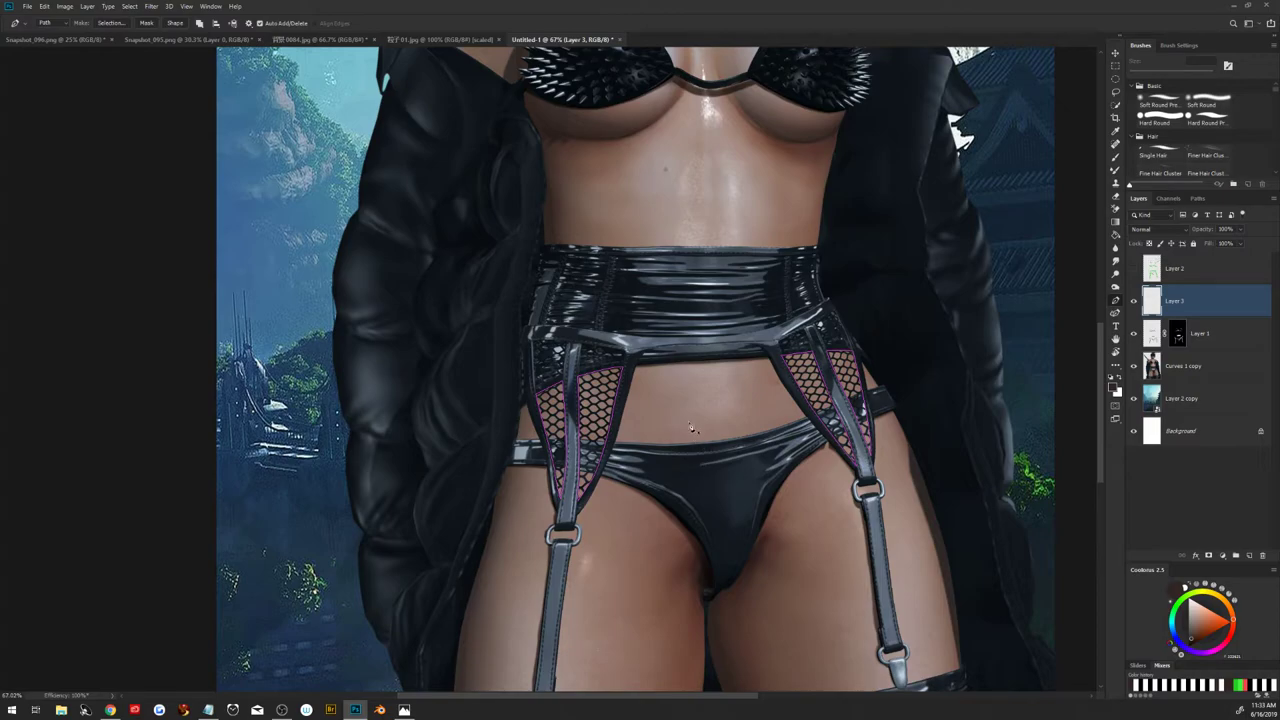
Turn the fishnet paths into a selection and paint skin tone over both fishnet panels
right_click(692, 407)
click(740, 444)
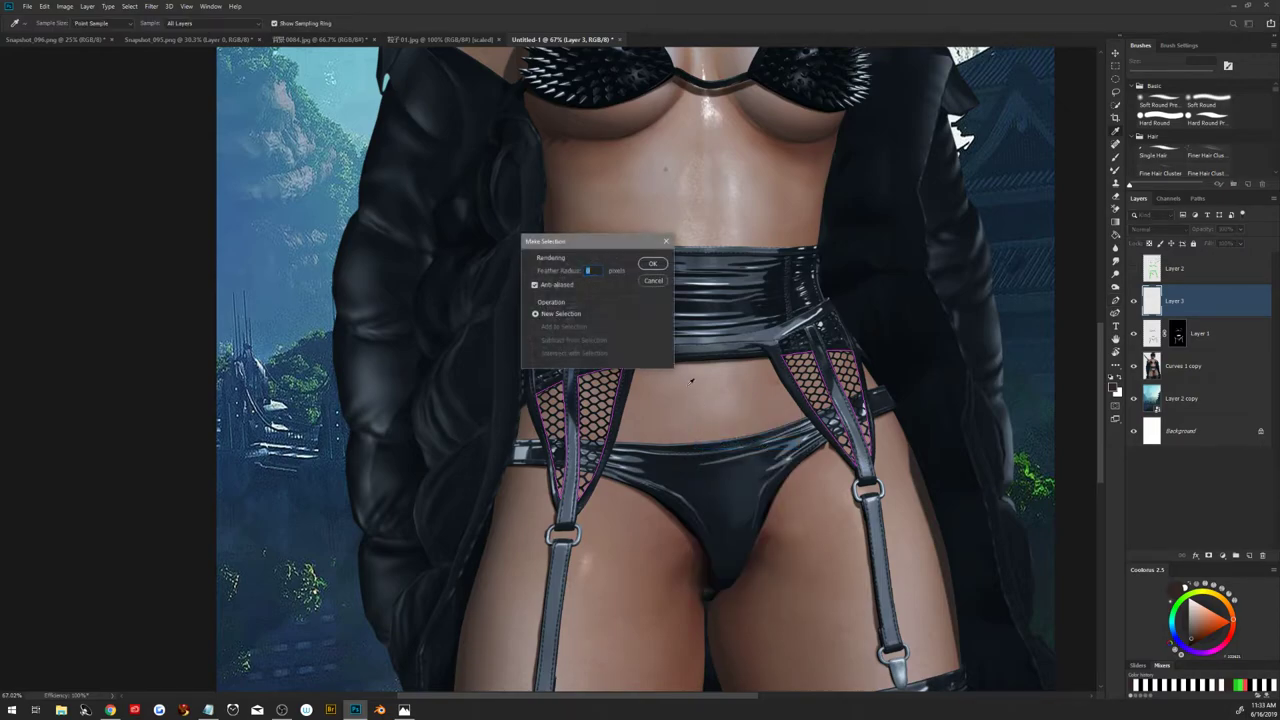
key(Return)
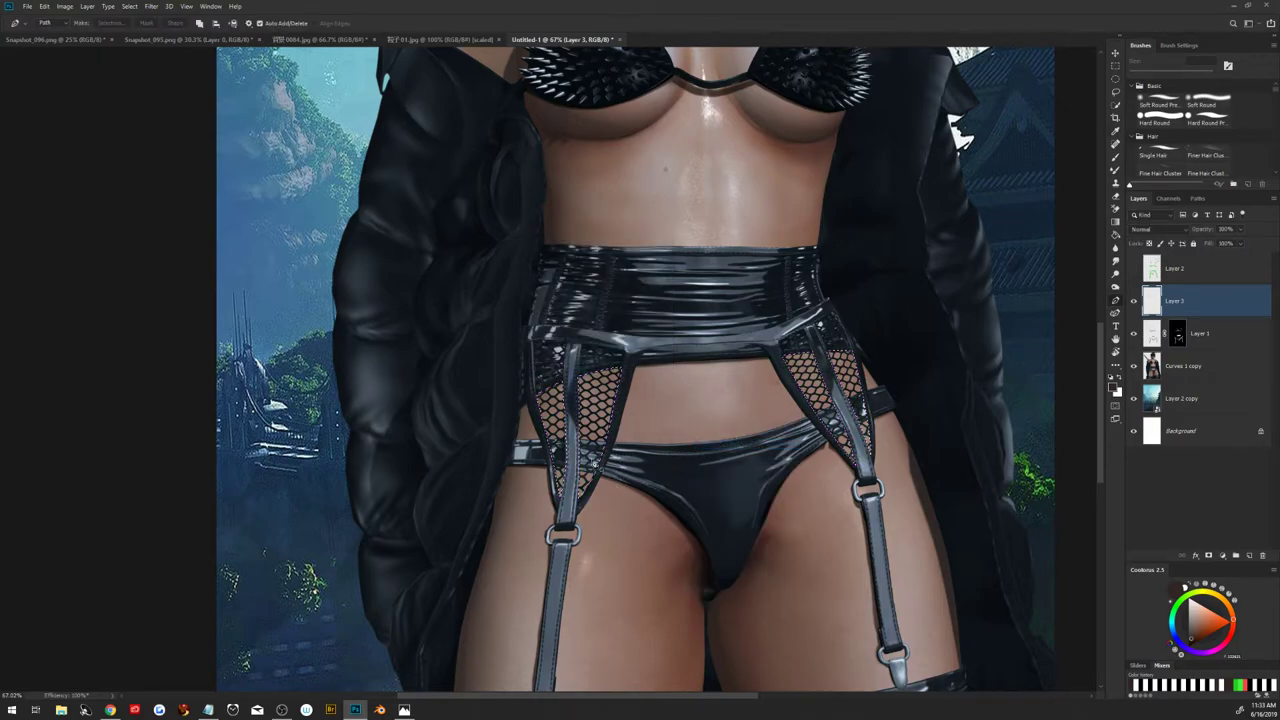
key(b)
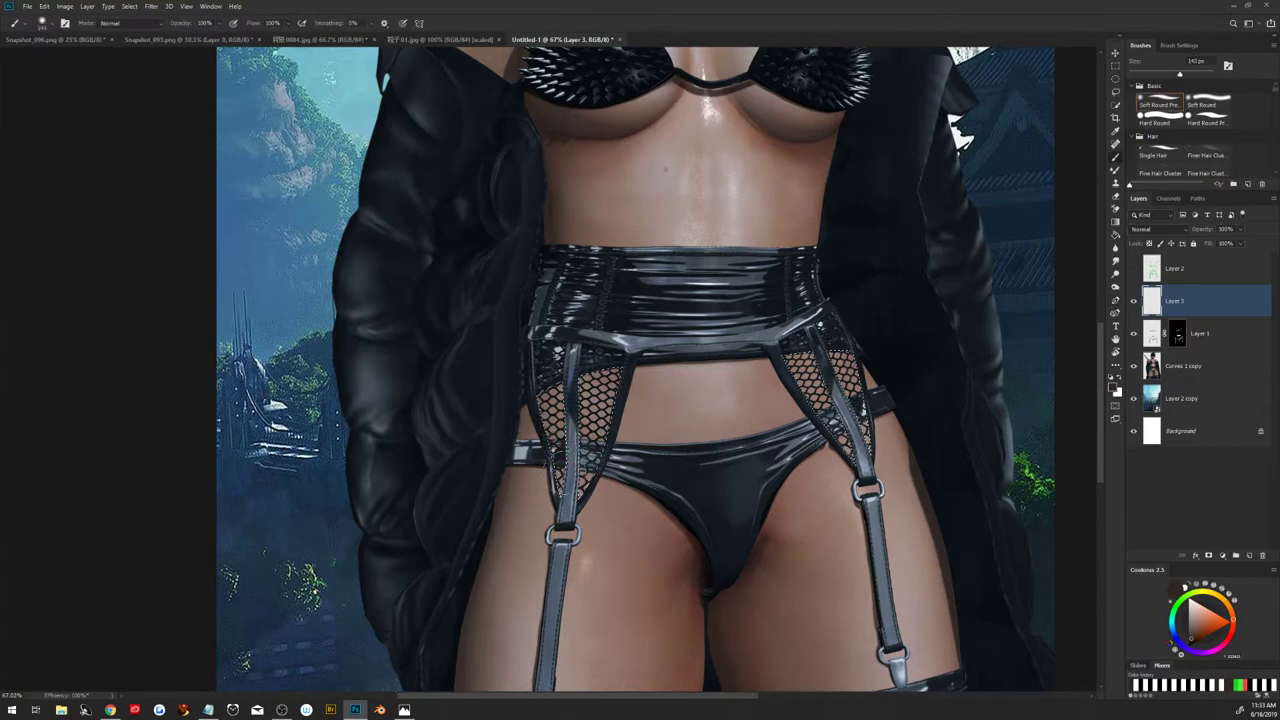
drag(556, 395, 562, 470)
drag(556, 420, 562, 440)
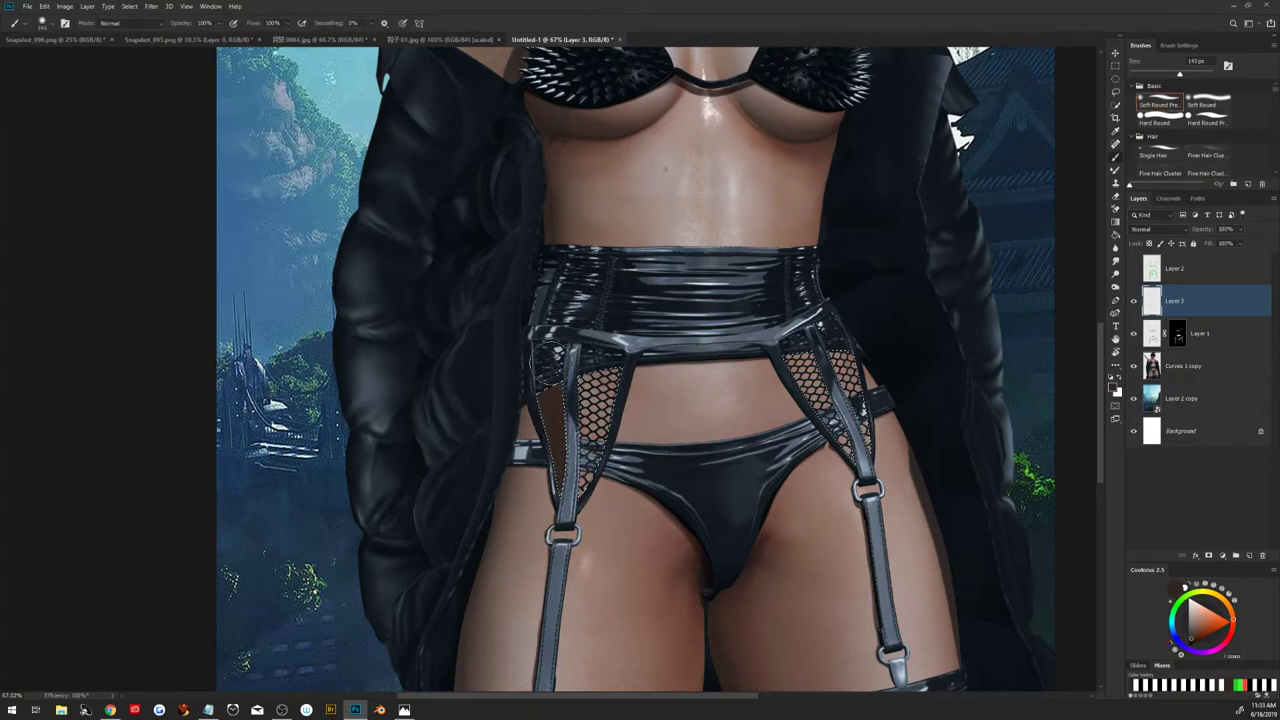
drag(580, 395, 612, 365)
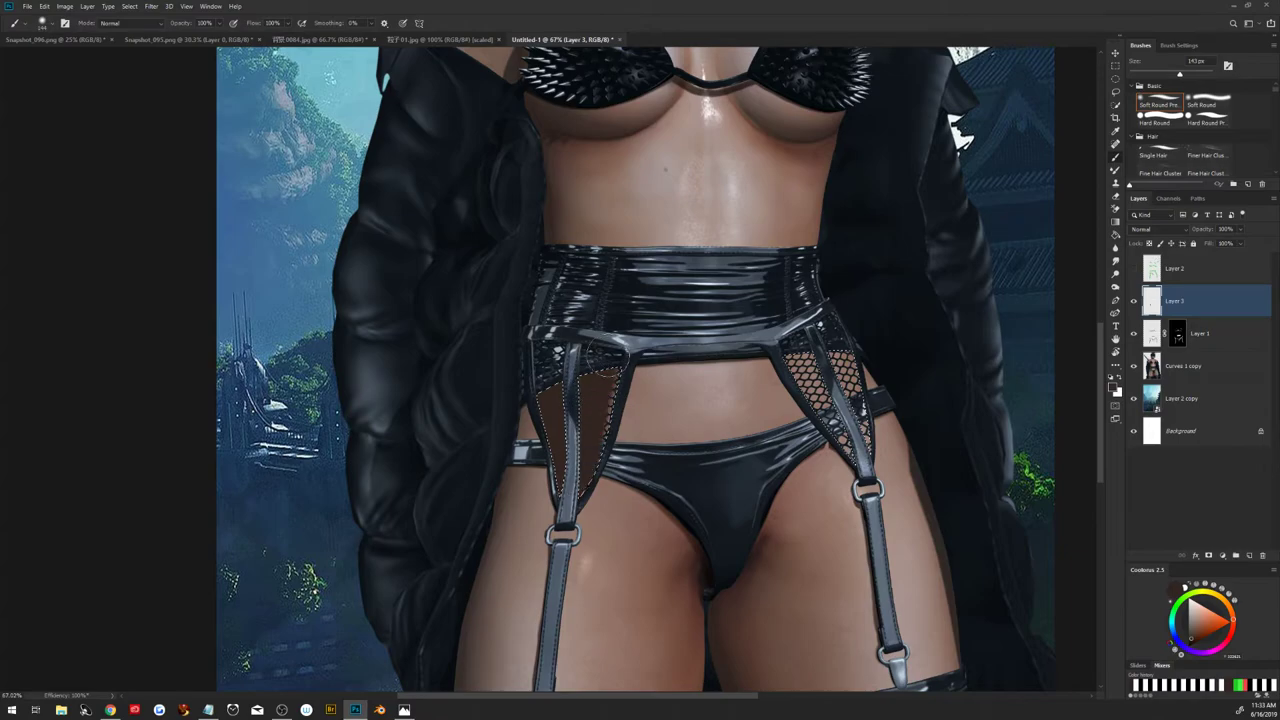
drag(785, 370, 826, 424)
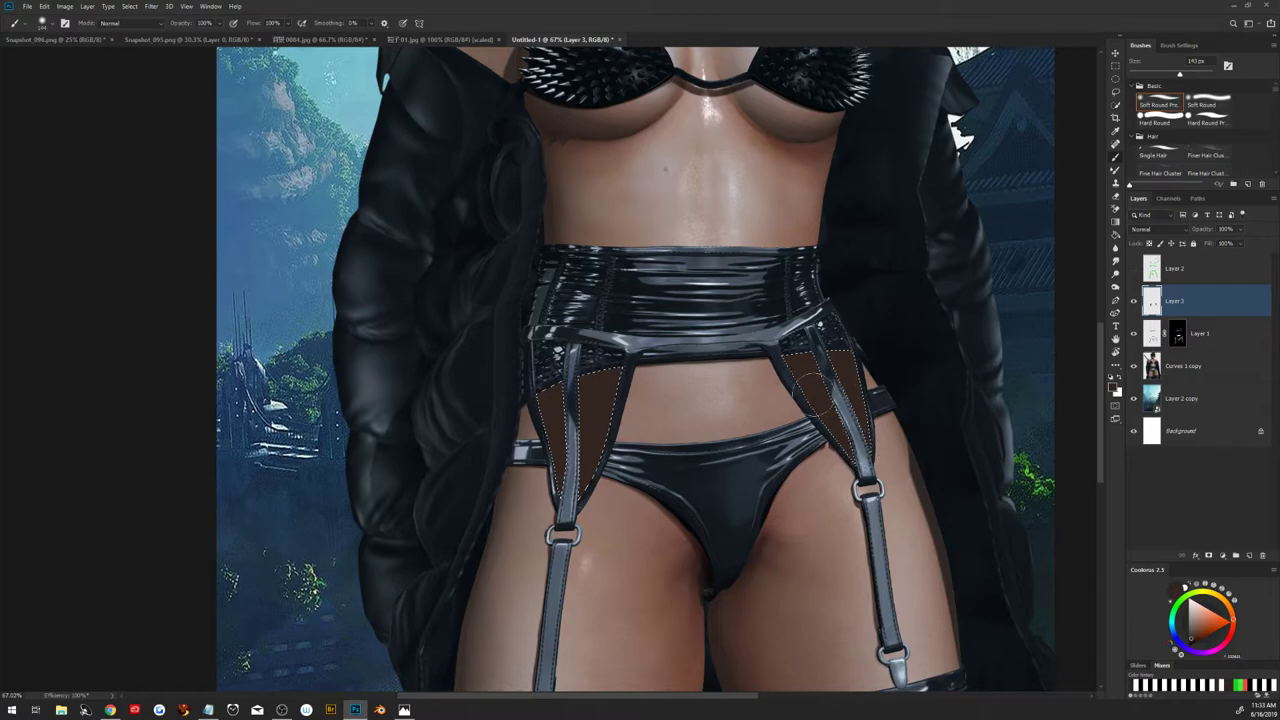
Set Layer 3 to Multiply at 49% opacity with its fill lowered to 36%
click(1165, 230)
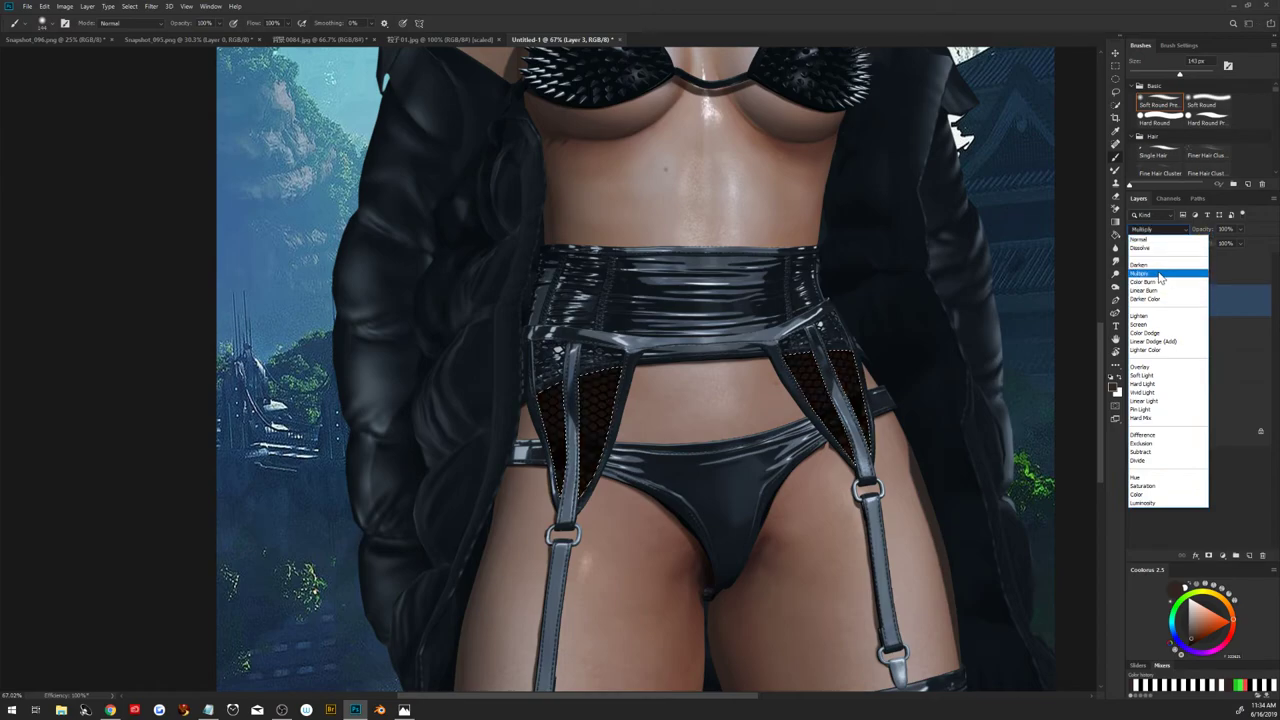
click(1162, 274)
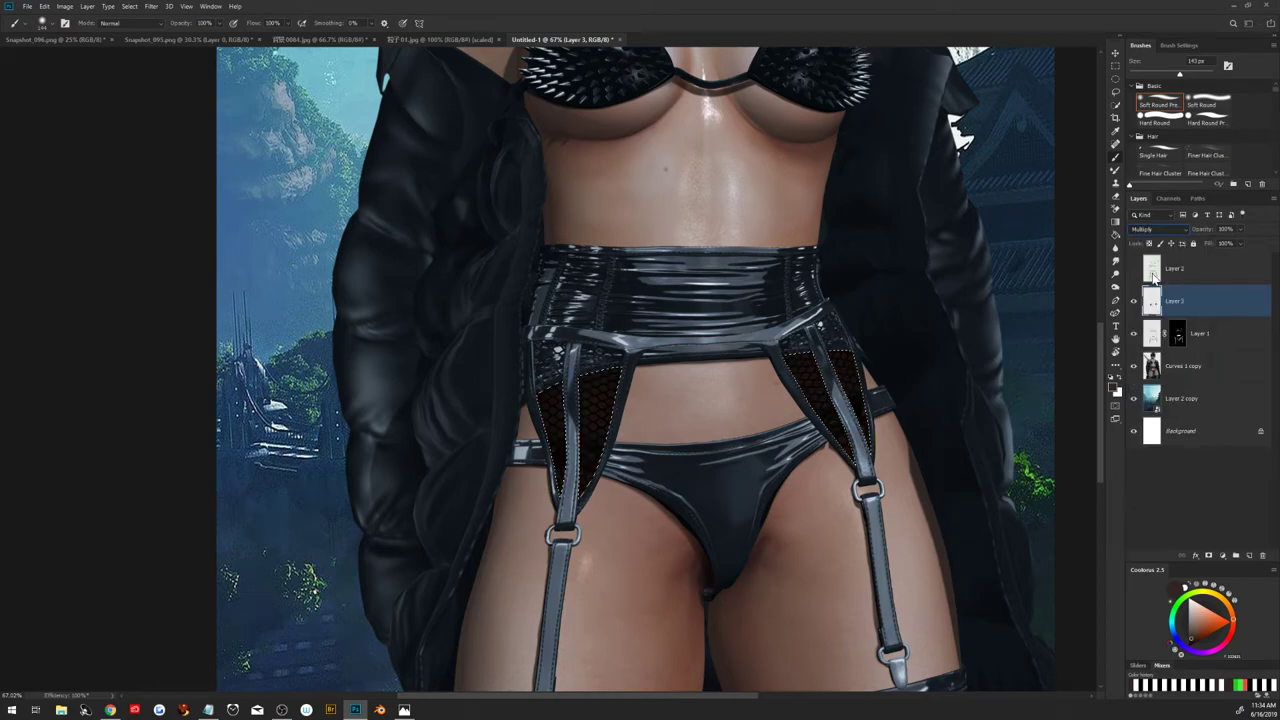
click(1203, 230)
text(49)
key(Return)
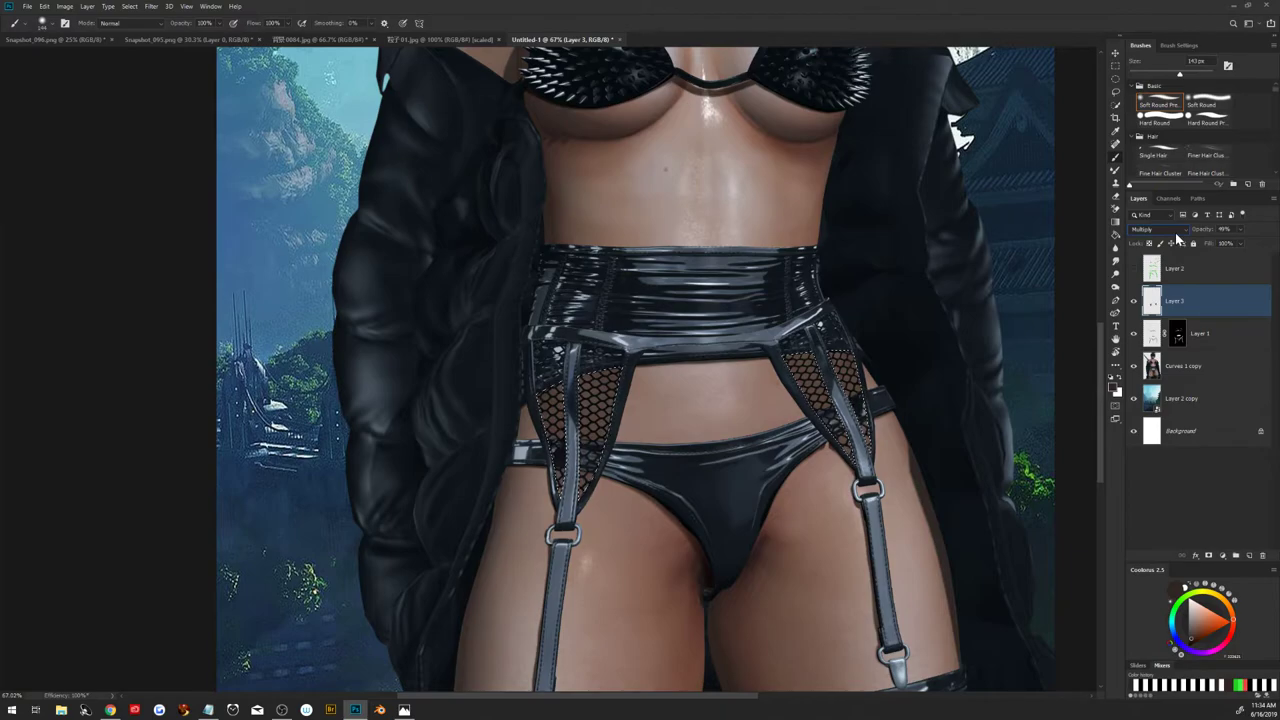
key(ctrl+0)
drag(1210, 244, 1216, 244)
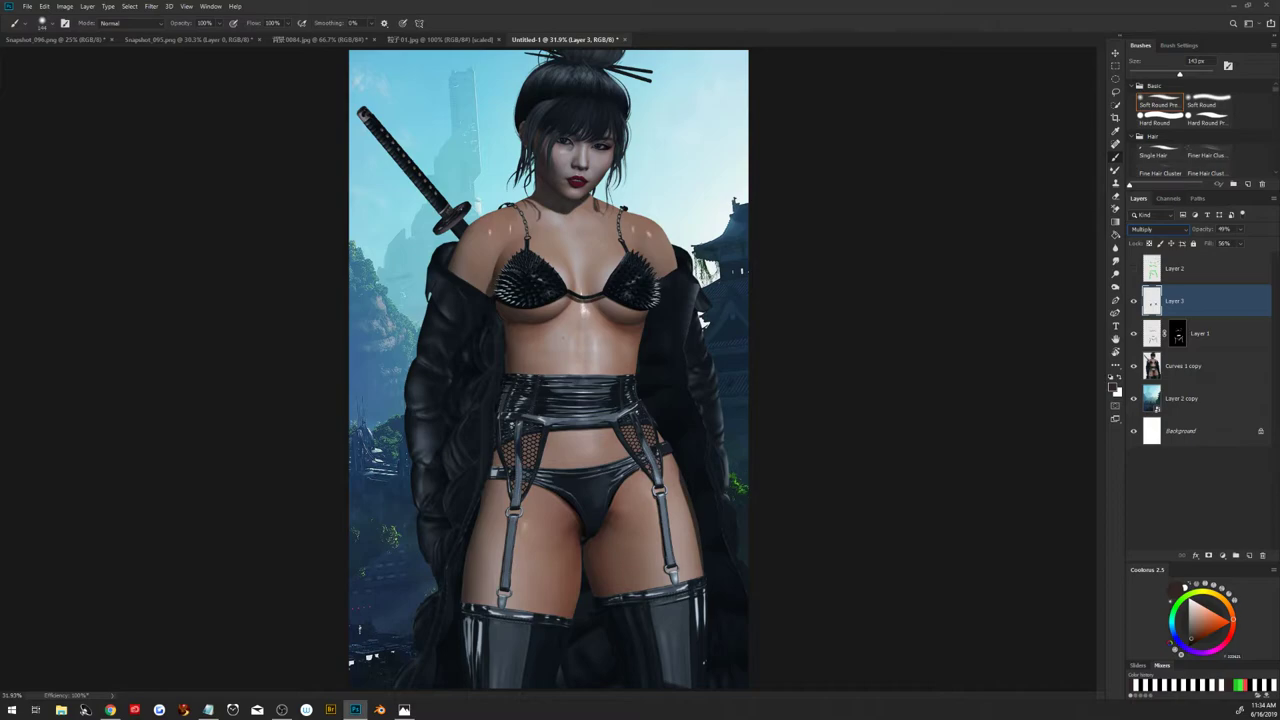
Toggle Layer 3's visibility to compare the shading, then create empty Layer 4 above it
click(1133, 301)
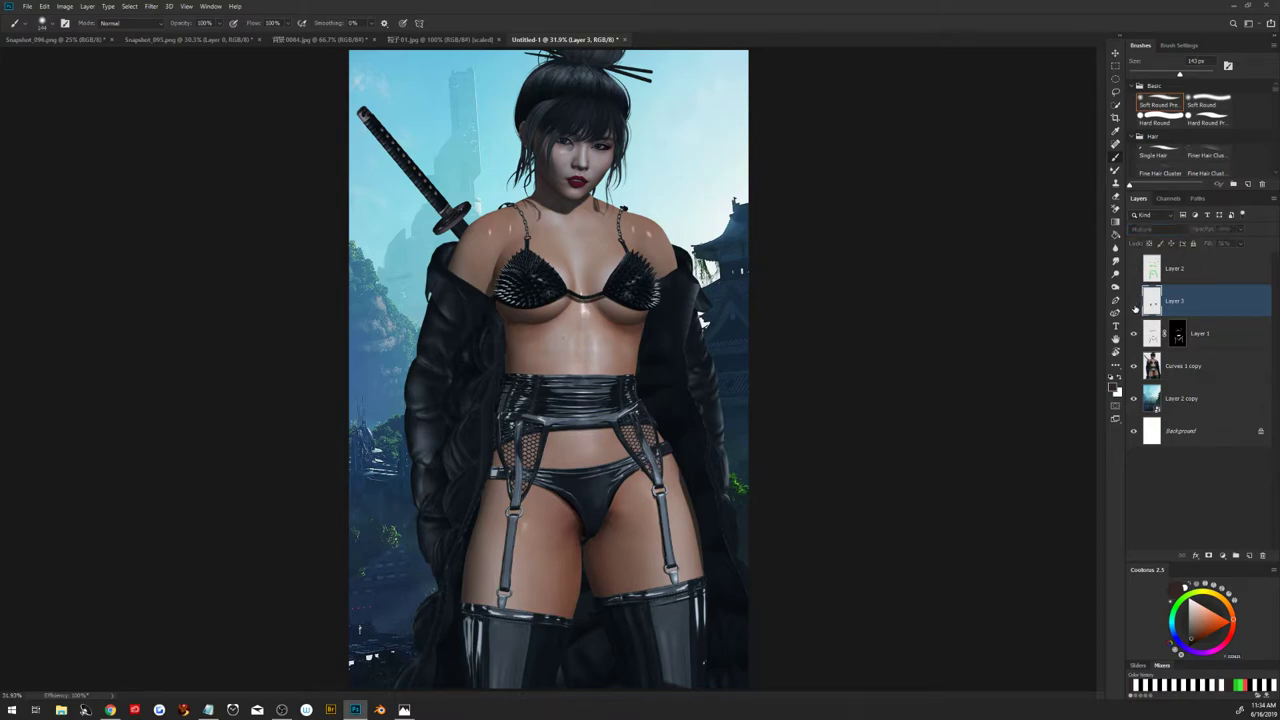
click(1133, 301)
click(1134, 302)
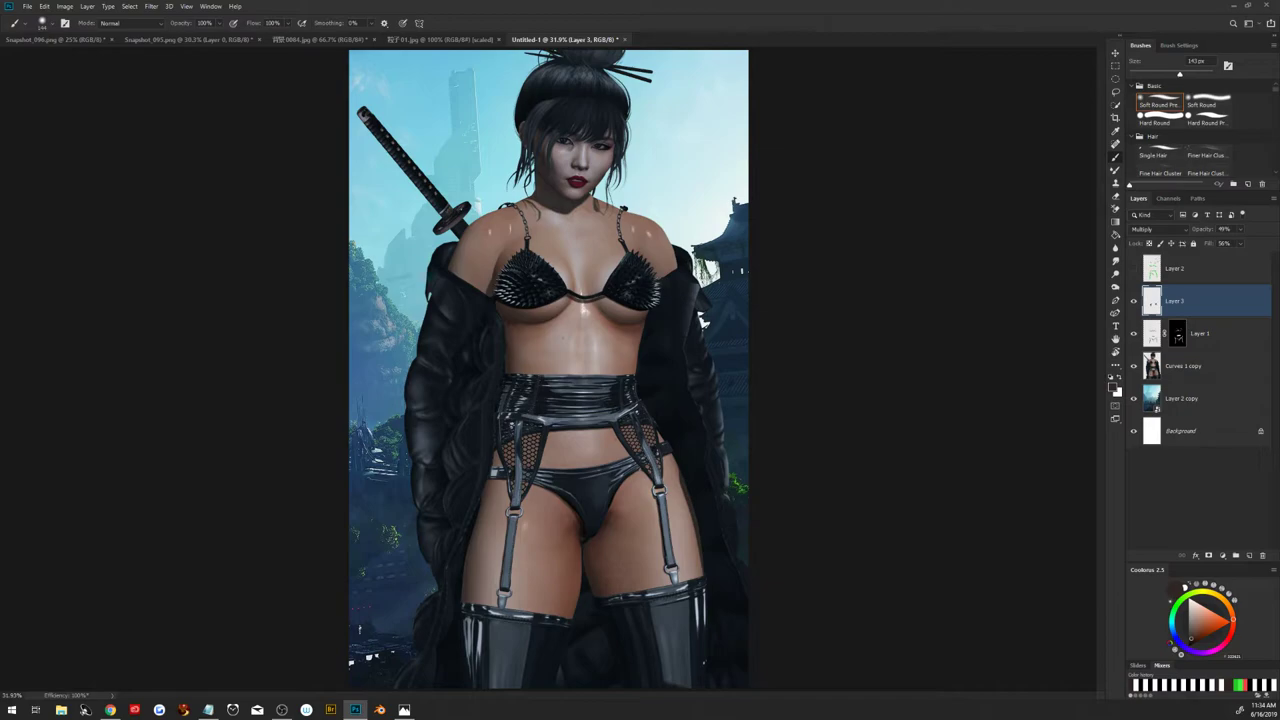
click(110, 710)
click(1248, 555)
Zoom in on the shoulder and neck to shade under the chin
key(z)
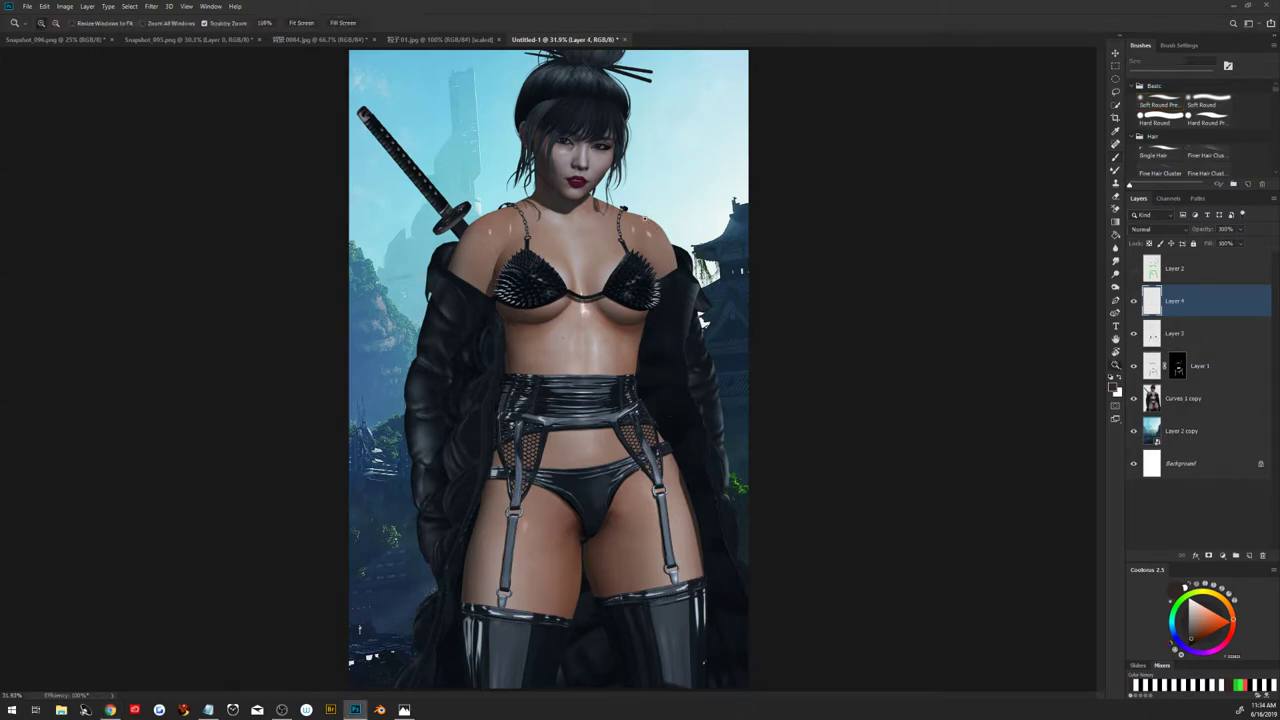
mouse_move(636, 226)
mouse_down()
mouse_move(630, 263)
mouse_move(600, 263)
mouse_up()
key(b)
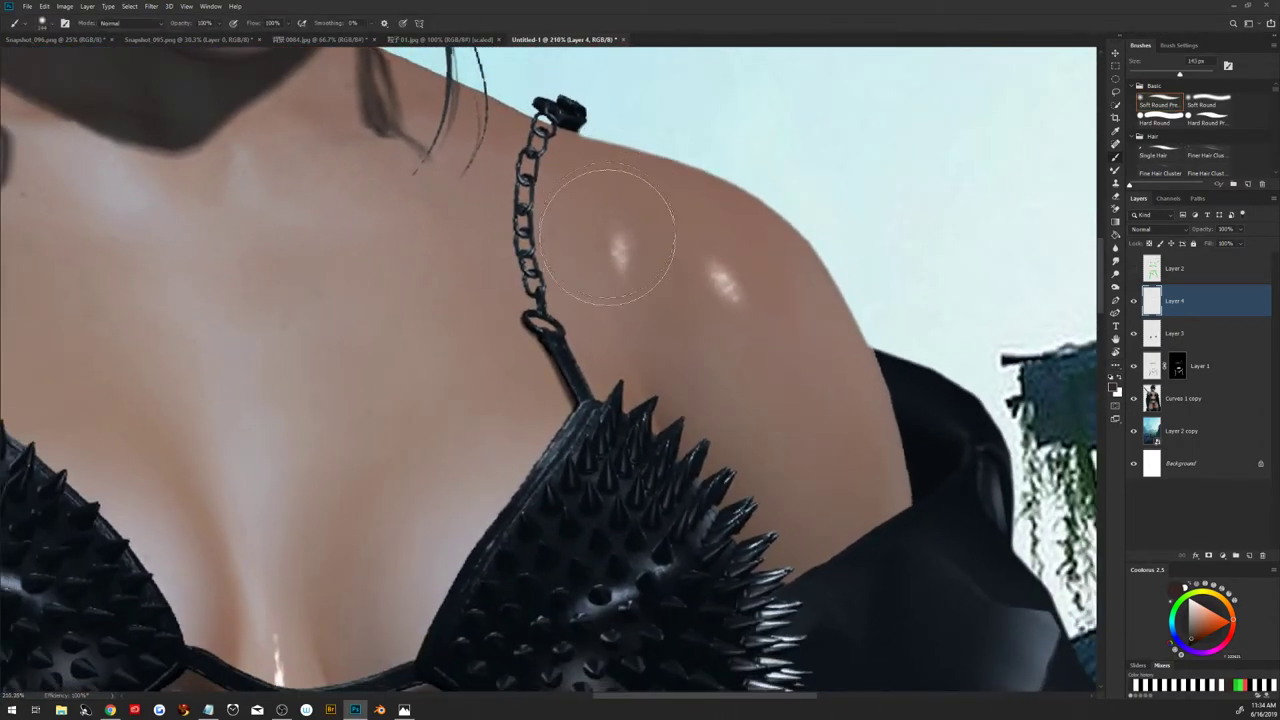
key(ctrl+0)
drag(641, 233, 620, 255)
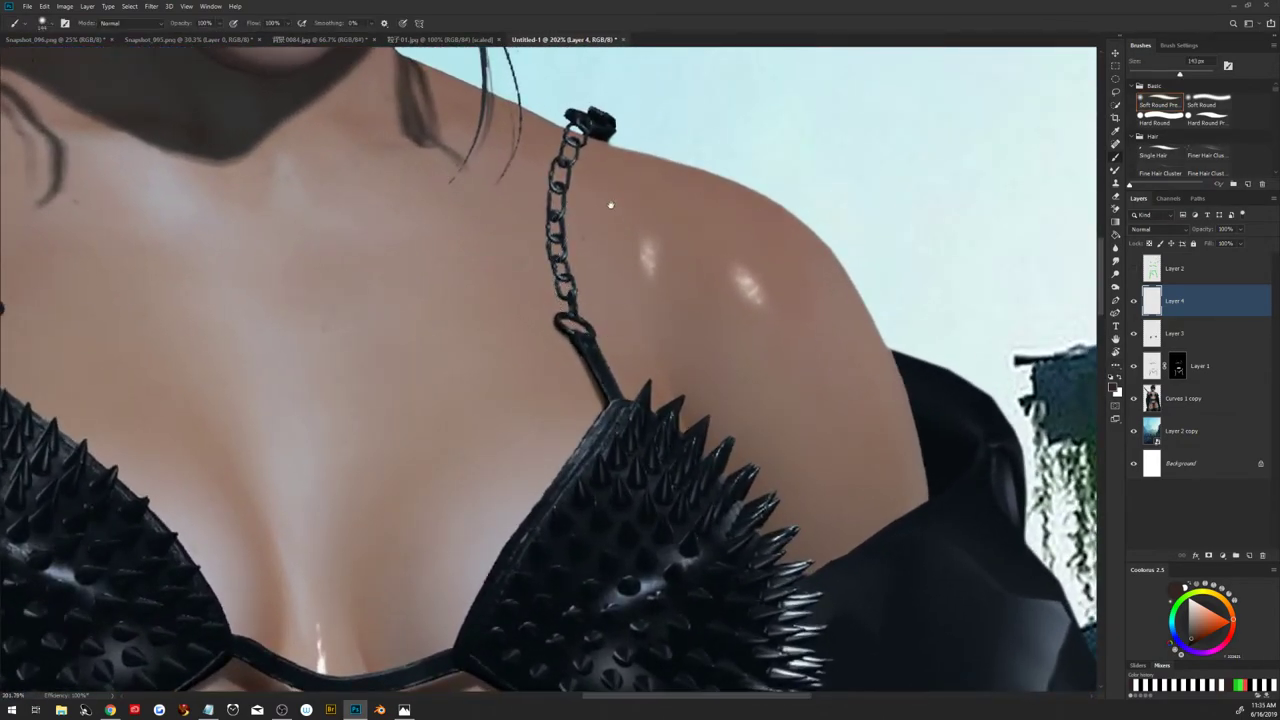
mouse_move(609, 208)
mouse_down()
mouse_move(626, 334)
mouse_move(587, 360)
mouse_up()
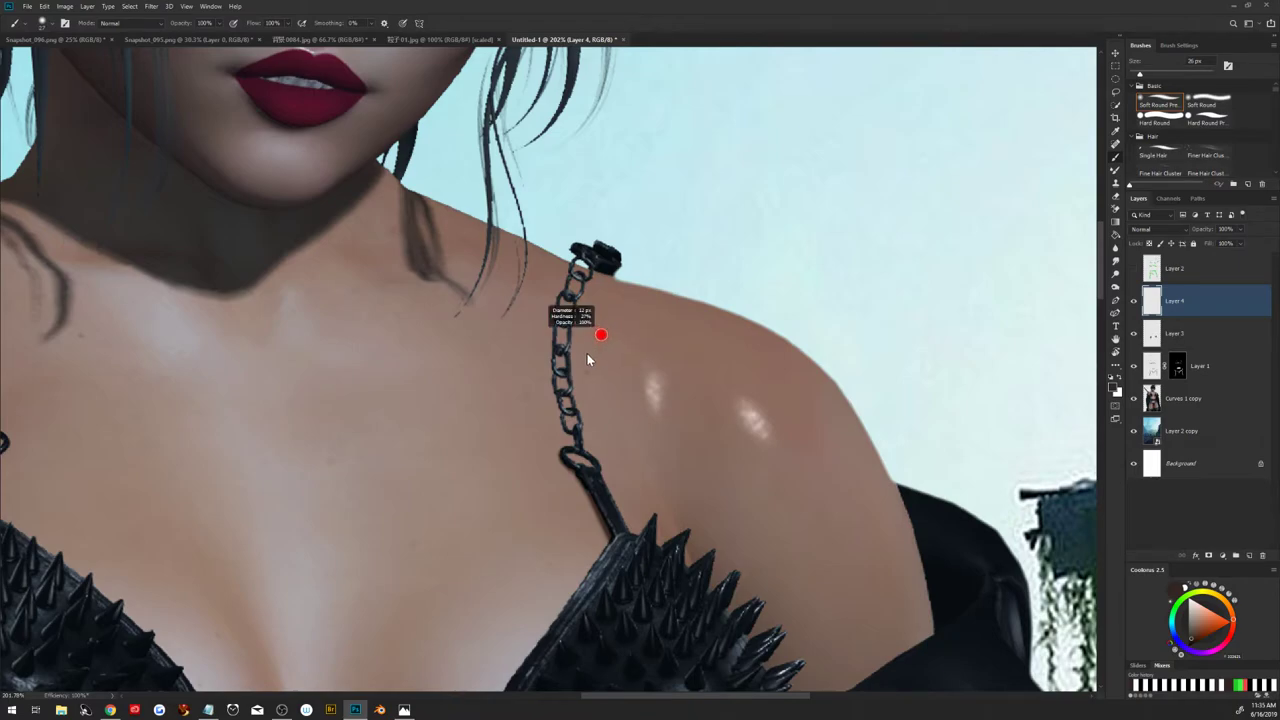
Set Layer 4 to Multiply and adjust its opacity while checking shading across both shoulders
click(1160, 230)
click(1160, 273)
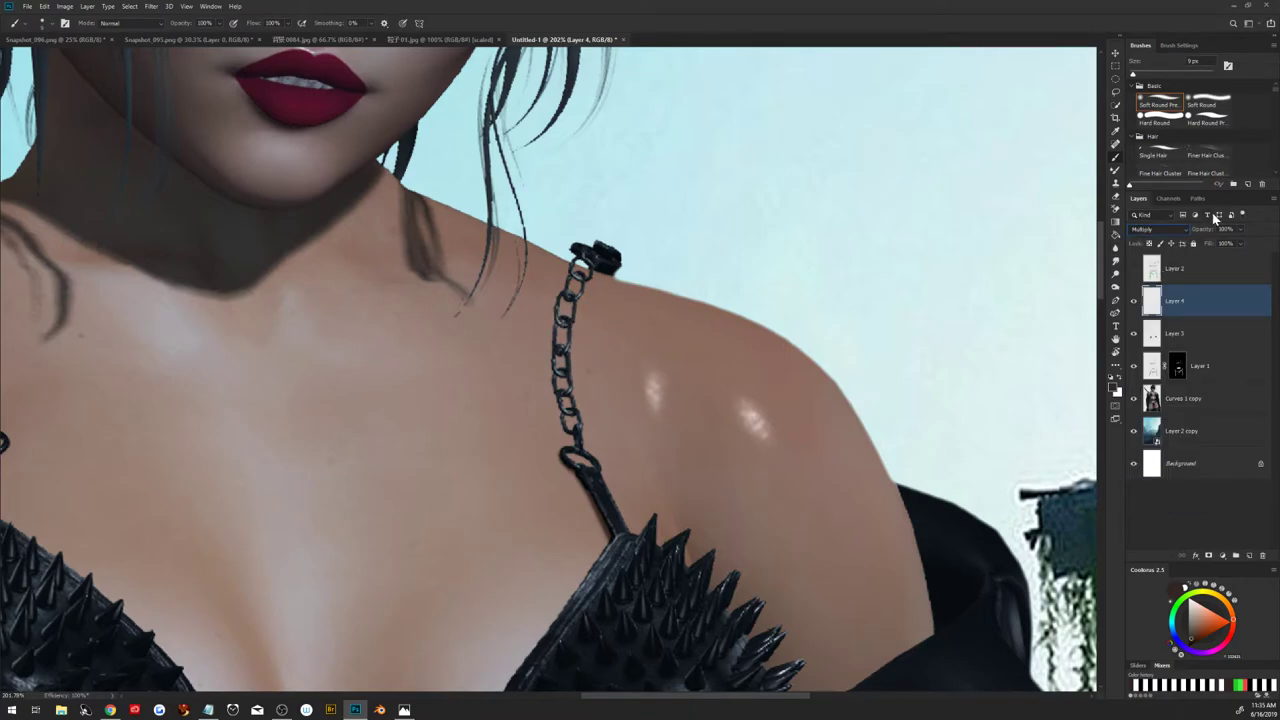
mouse_move(1205, 233)
mouse_down()
mouse_move(1206, 247)
mouse_move(1196, 234)
mouse_up()
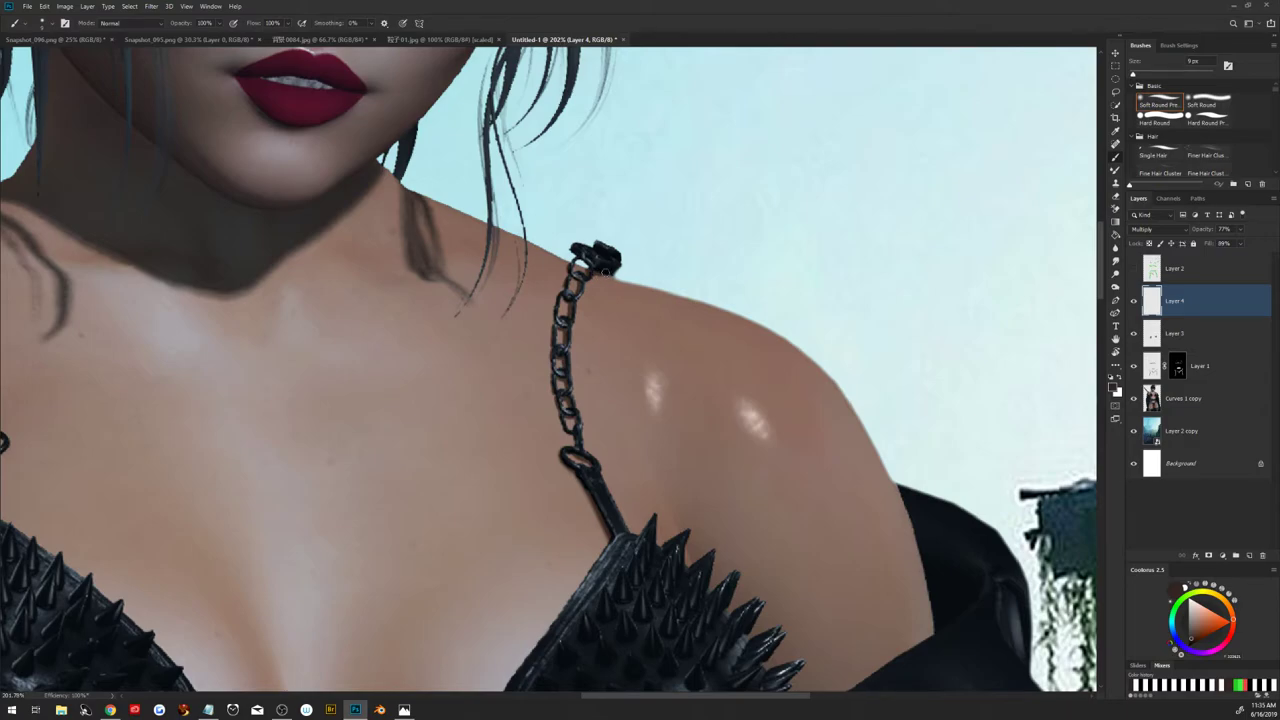
drag(366, 386, 726, 448)
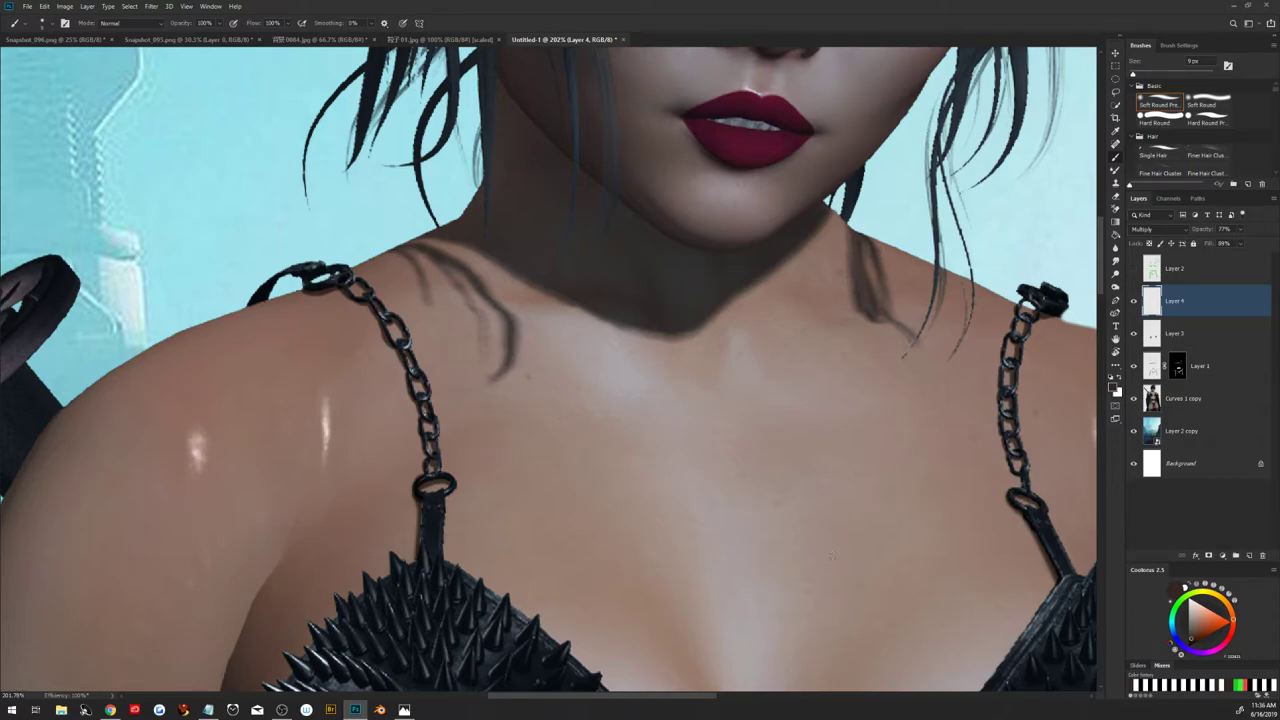
key(ctrl+0)
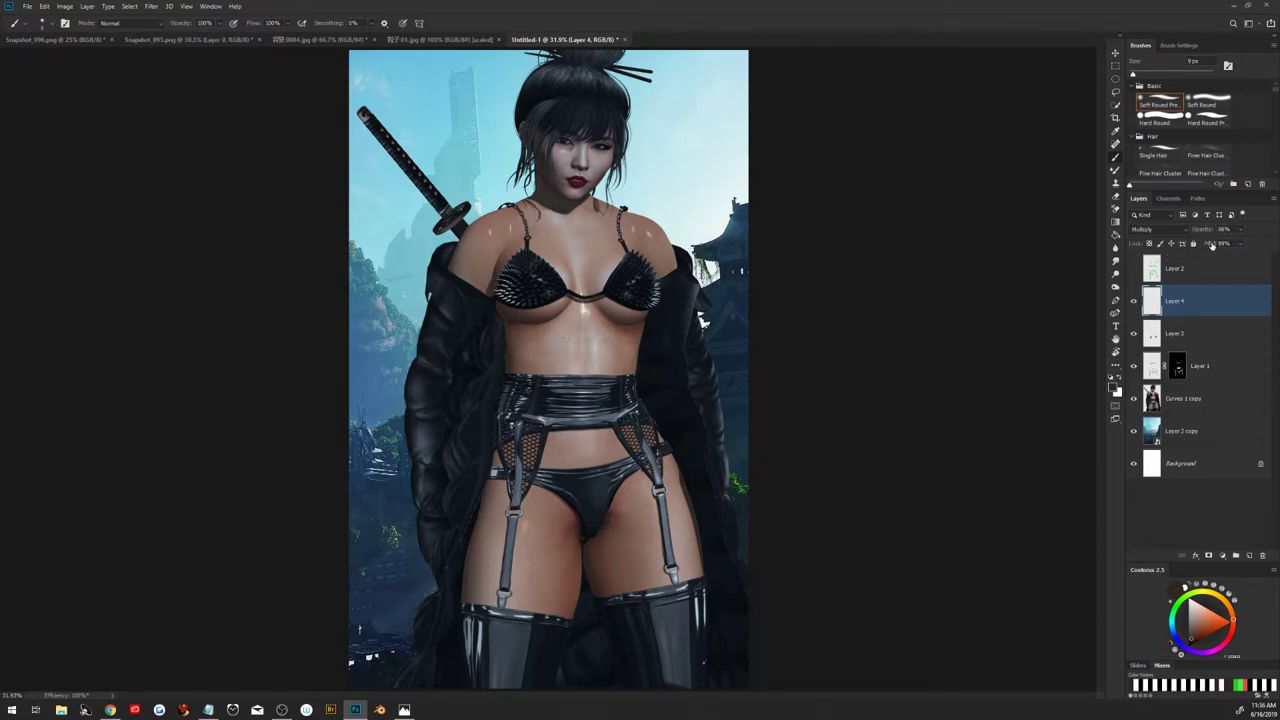
drag(1211, 244, 1205, 235)
Shade the hips and thighs with a 17 px soft brush
key(z)
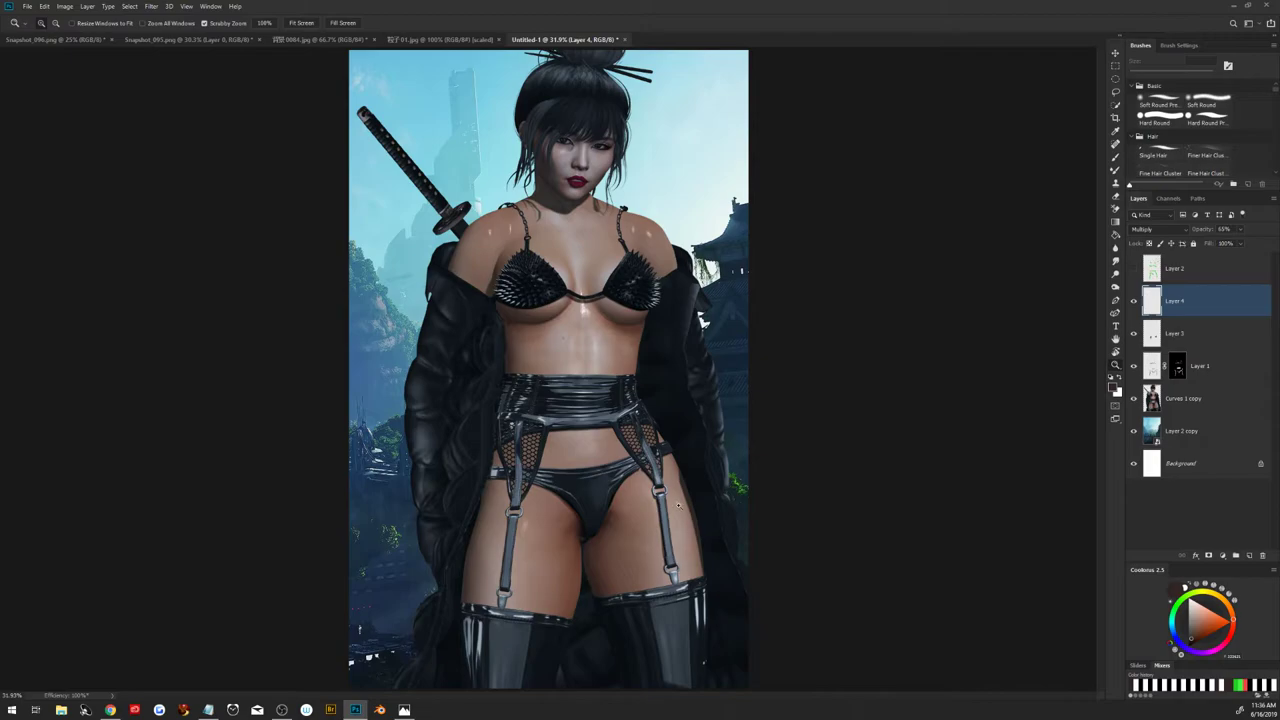
drag(678, 507, 726, 548)
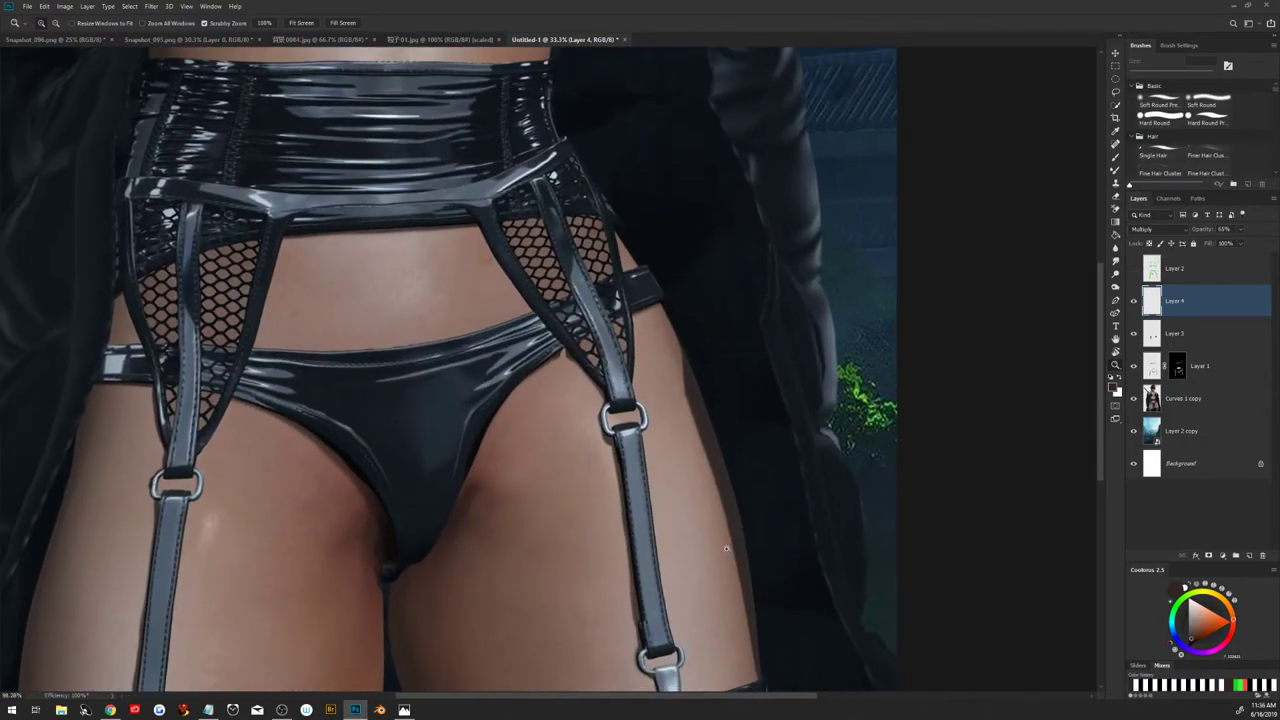
key(b)
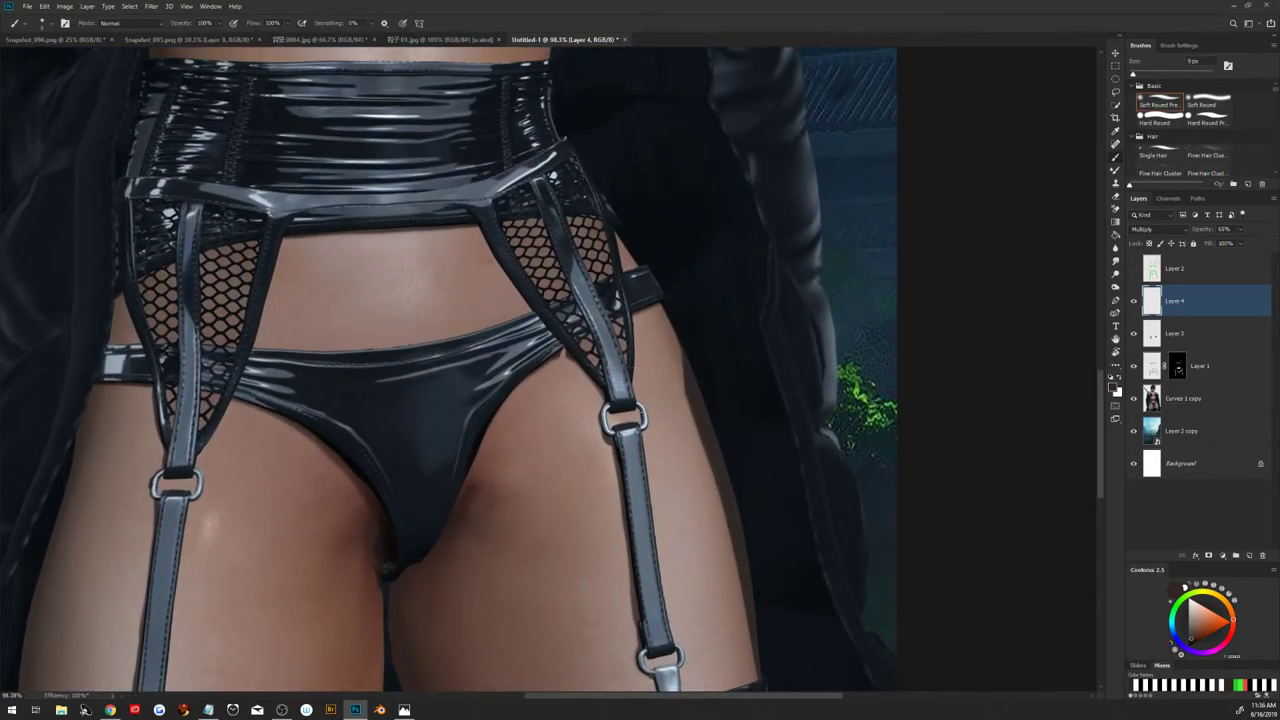
key(bracketright)
key(bracketright)
key(bracketright)
drag(692, 655, 590, 436)
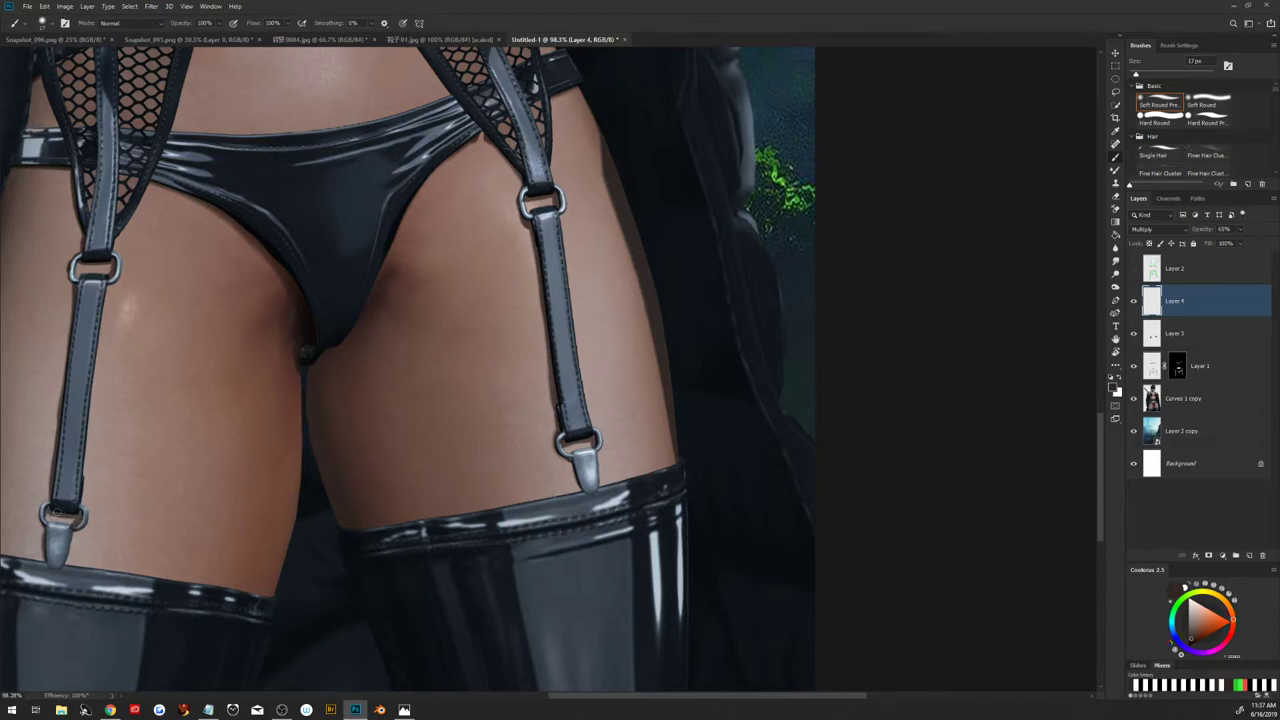
key(ctrl+0)
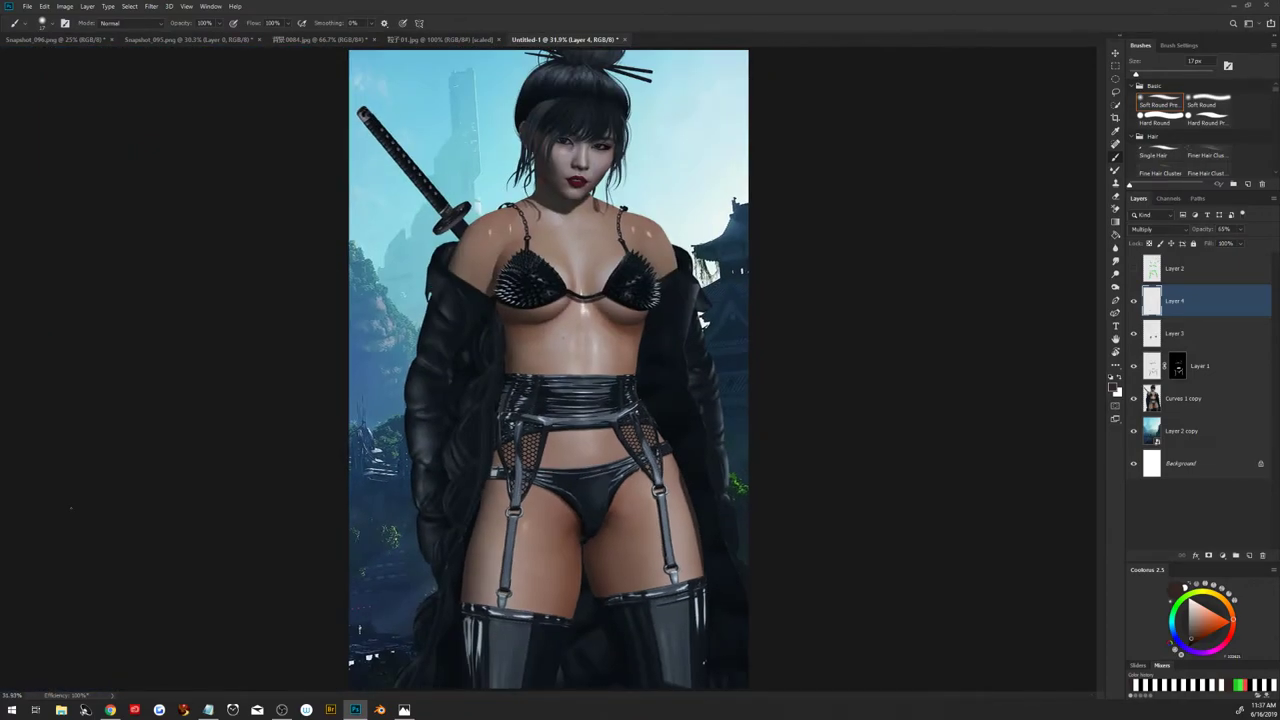
Erase stray Layer 4 shading off the right-thigh garter ring with a 10 px eraser
click(1134, 301)
click(1117, 205)
key(z)
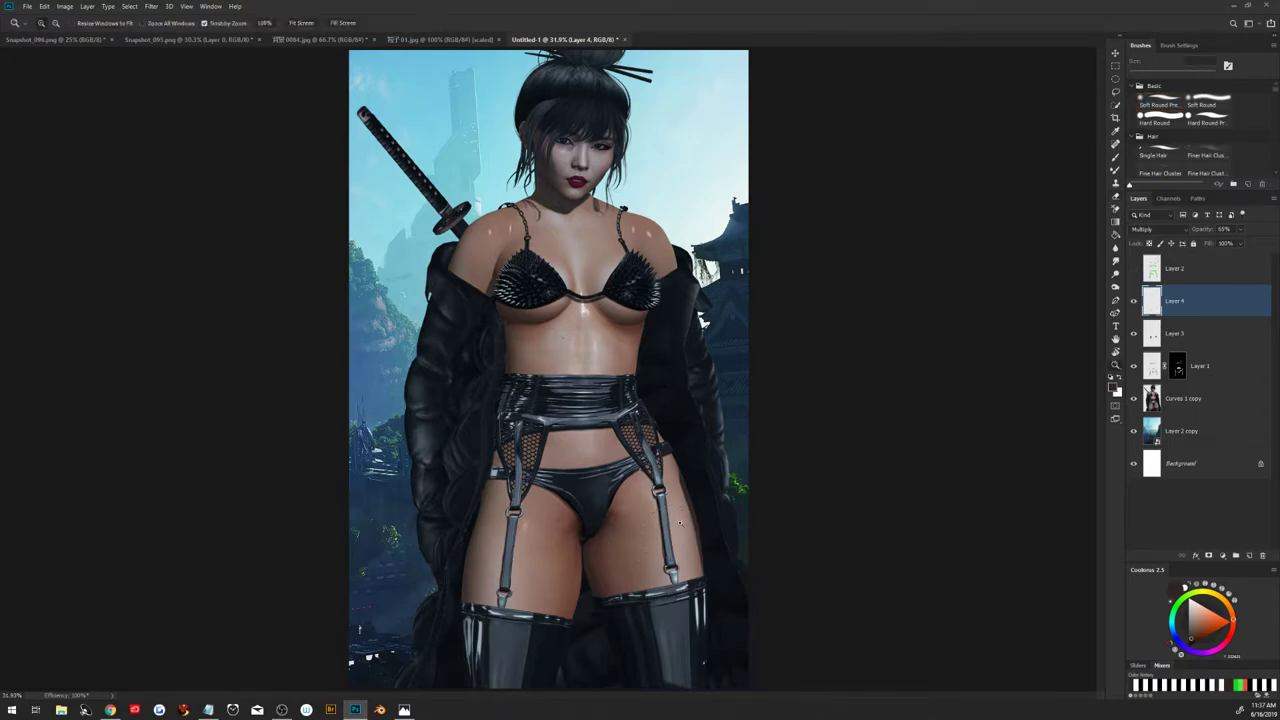
drag(676, 515, 780, 515)
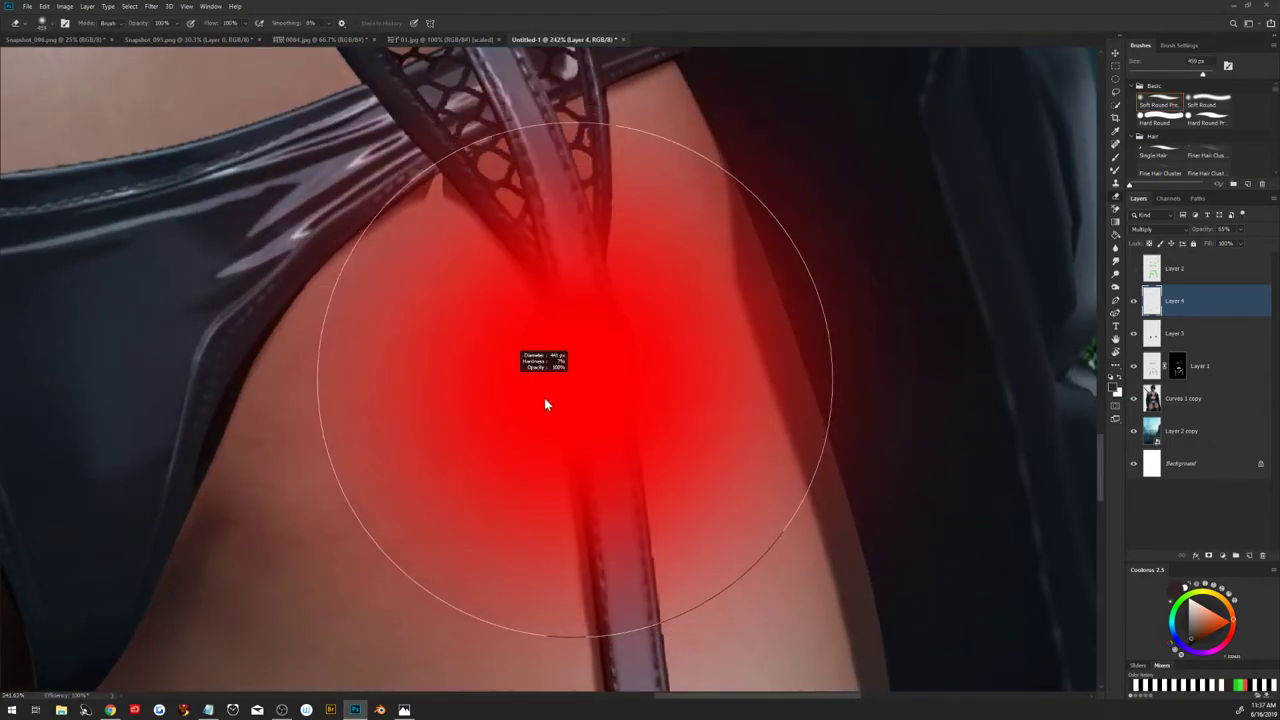
drag(362, 400, 280, 419)
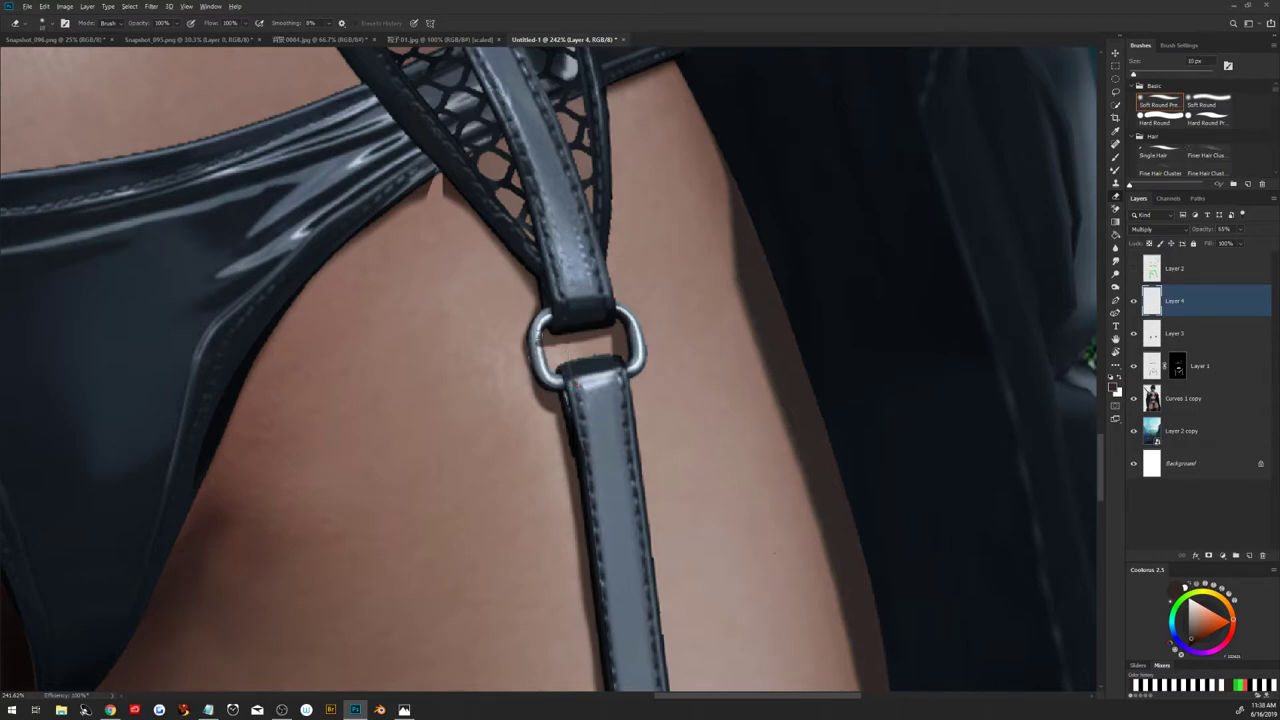
drag(538, 330, 538, 346)
key(ctrl+0)
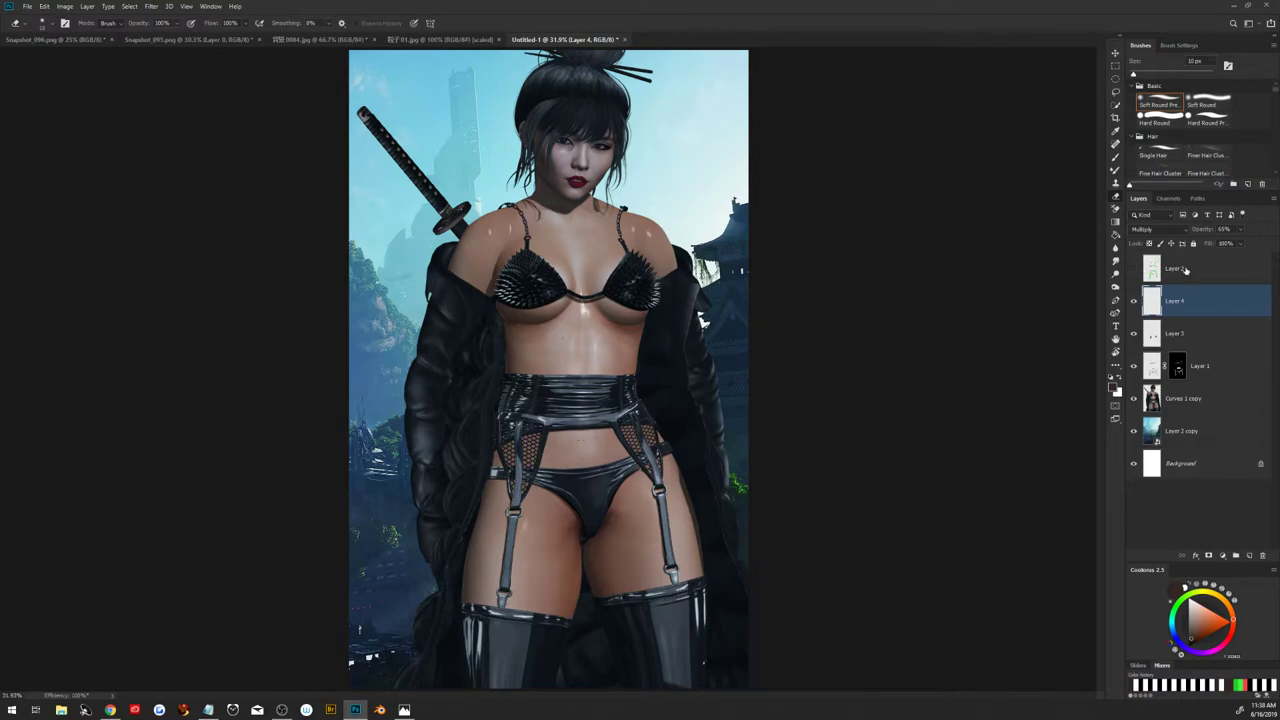
Add Layer 5 and start a pen path down the coat's inner edge to the image bottom
click(1249, 556)
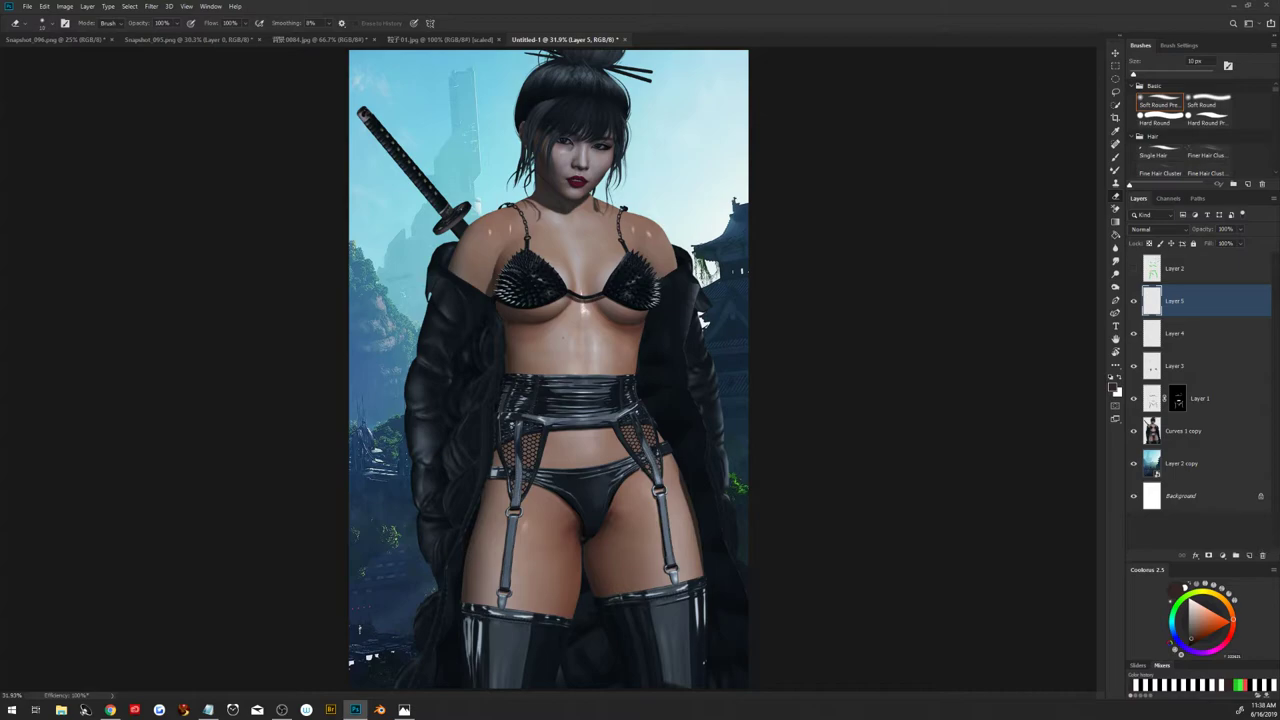
key(alt+Tab)
click(770, 510)
key(p)
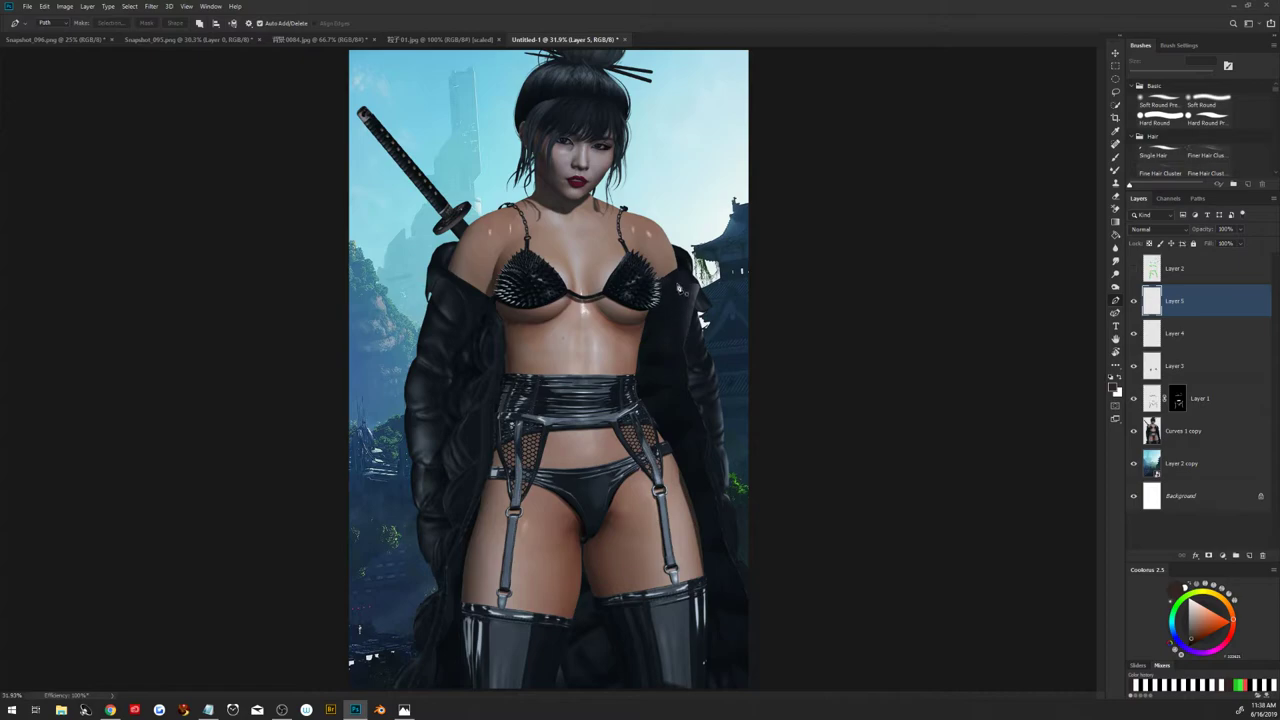
click(679, 273)
click(682, 430)
click(716, 527)
click(731, 598)
drag(739, 642, 739, 652)
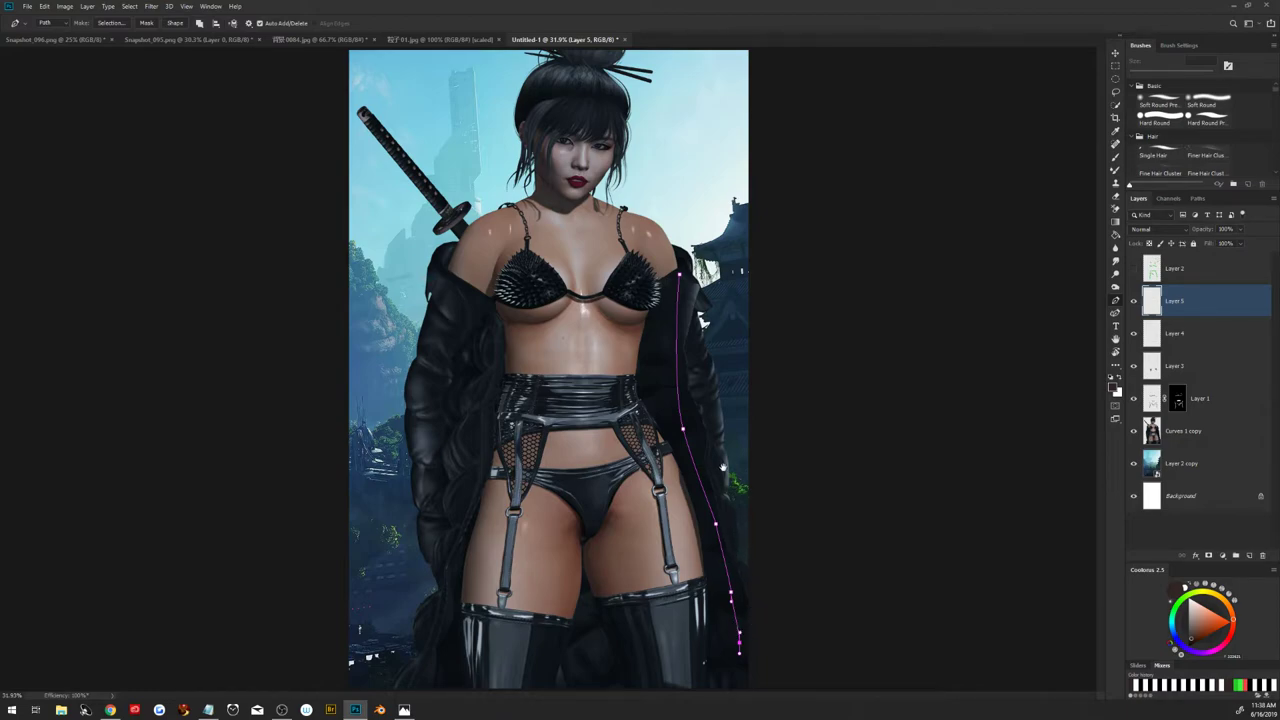
click(732, 687)
Continue the path across the torso, down the left side, and up to the shoulder
drag(613, 581, 593, 543)
drag(507, 358, 504, 372)
key(ctrl+z)
drag(505, 363, 495, 480)
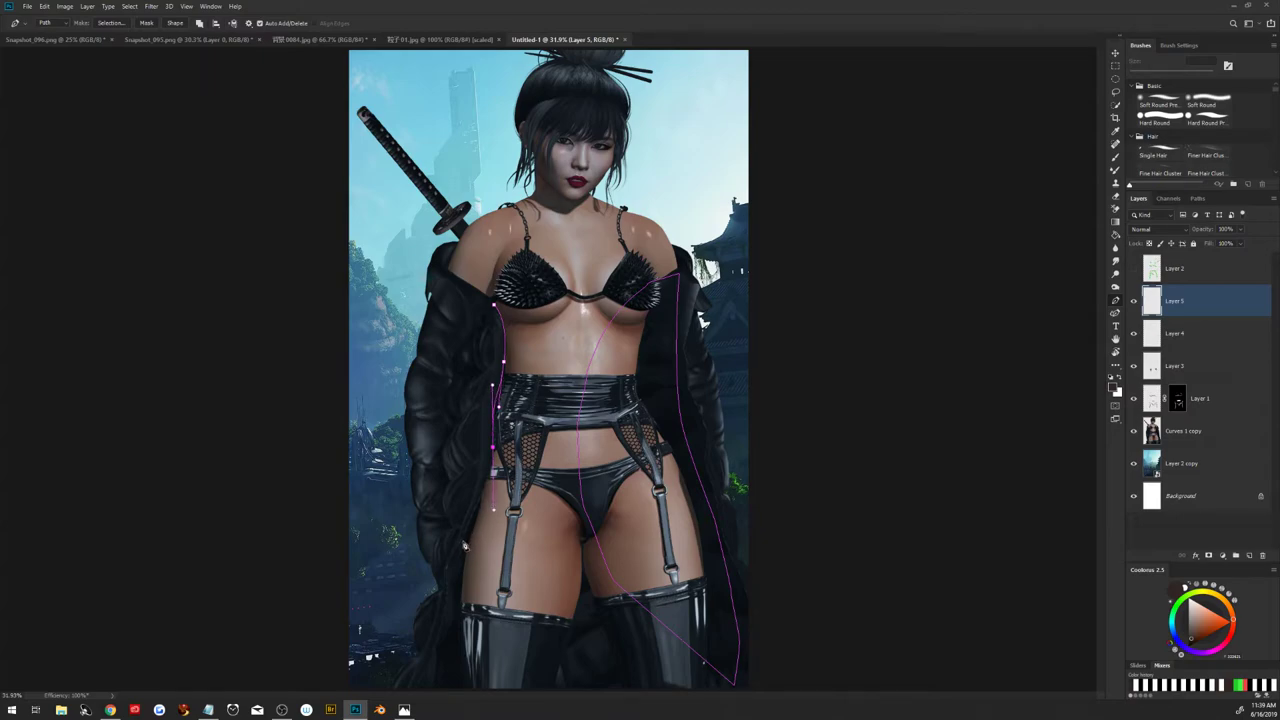
drag(454, 555, 446, 597)
key(ctrl+z)
key(ctrl+z)
key(ctrl+z)
drag(466, 535, 448, 613)
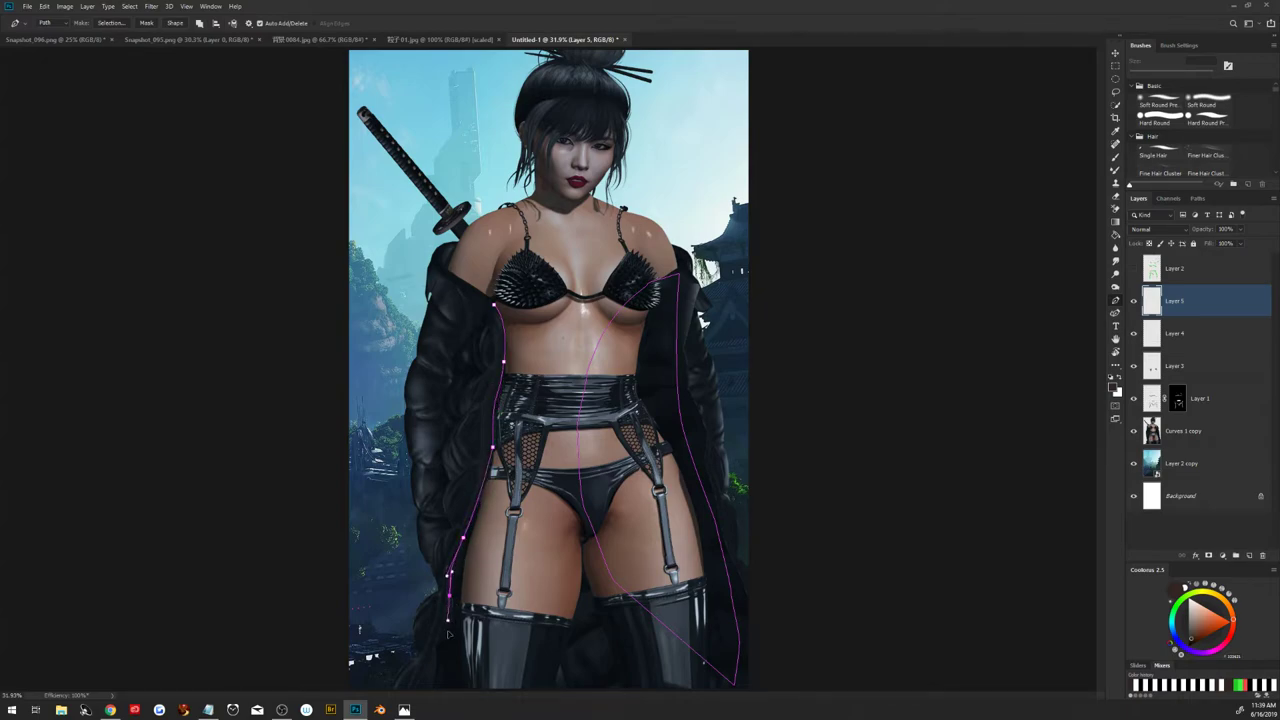
mouse_move(437, 656)
mouse_down()
mouse_move(426, 685)
mouse_move(549, 681)
mouse_up()
drag(579, 600, 568, 506)
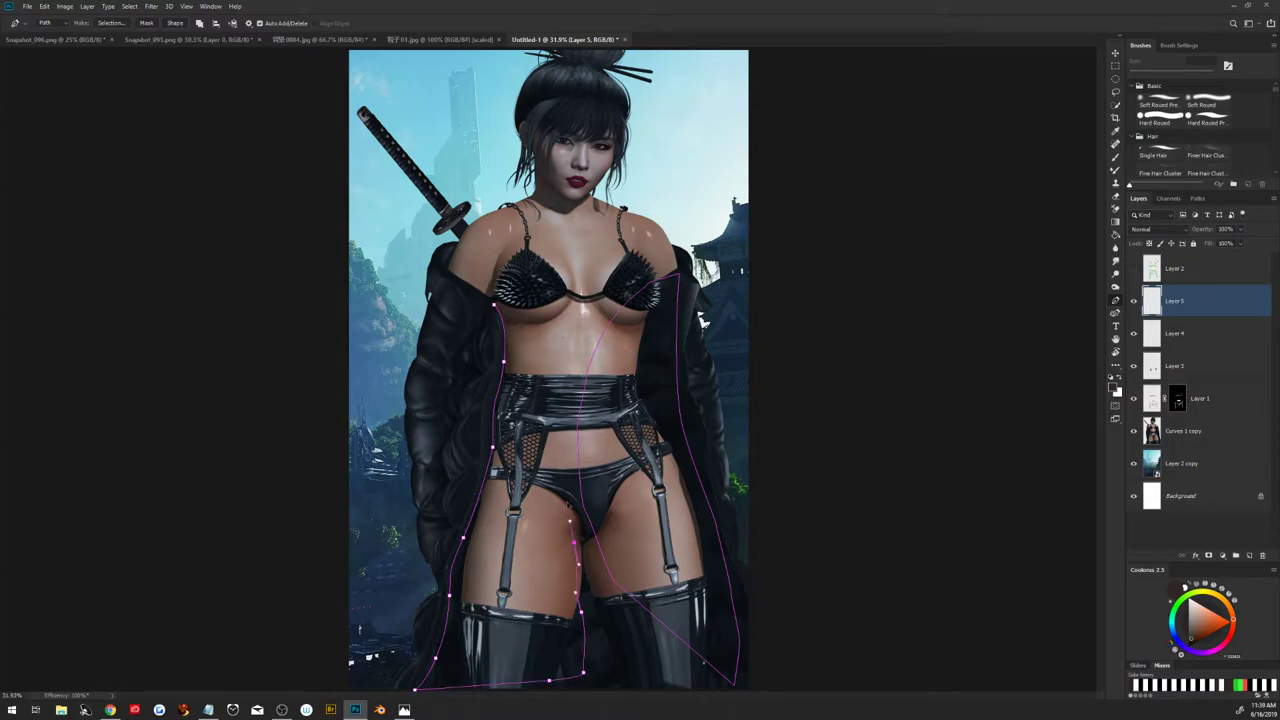
drag(538, 307, 555, 312)
drag(446, 268, 460, 286)
click(684, 262)
Convert the body path into a selection and set Layer 5 to Multiply
right_click(605, 378)
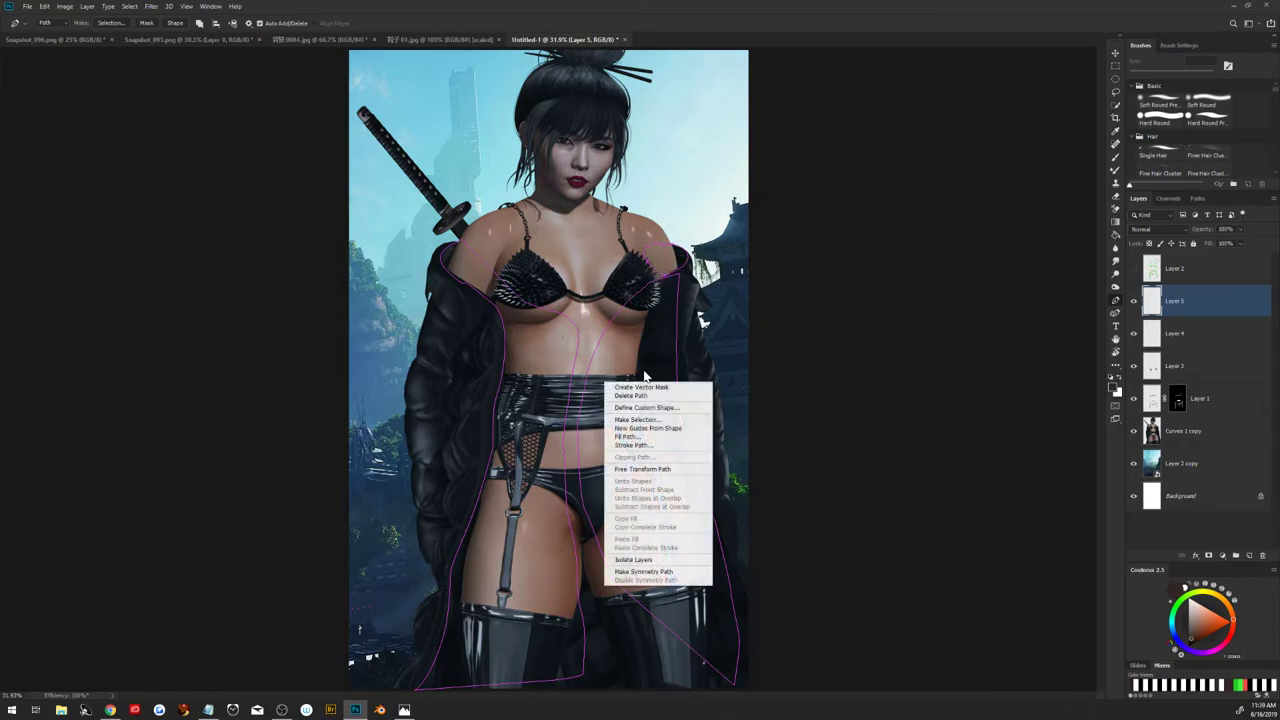
click(660, 420)
click(655, 265)
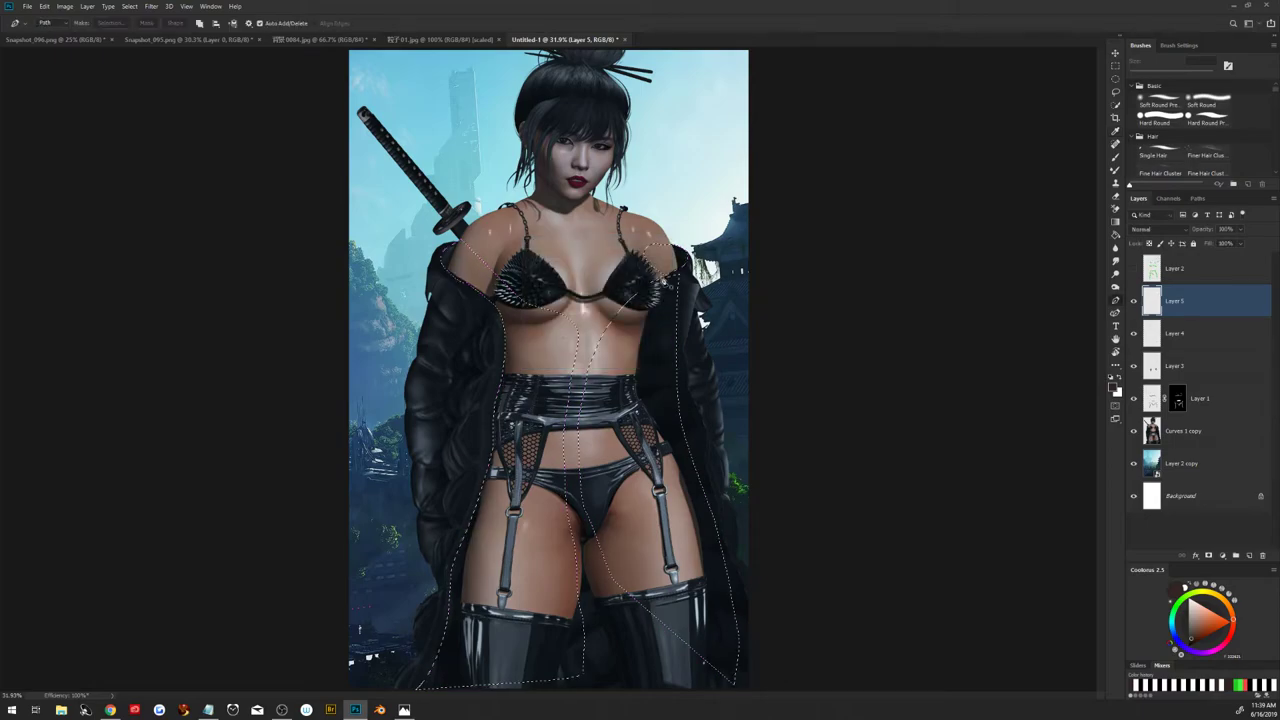
click(1134, 301)
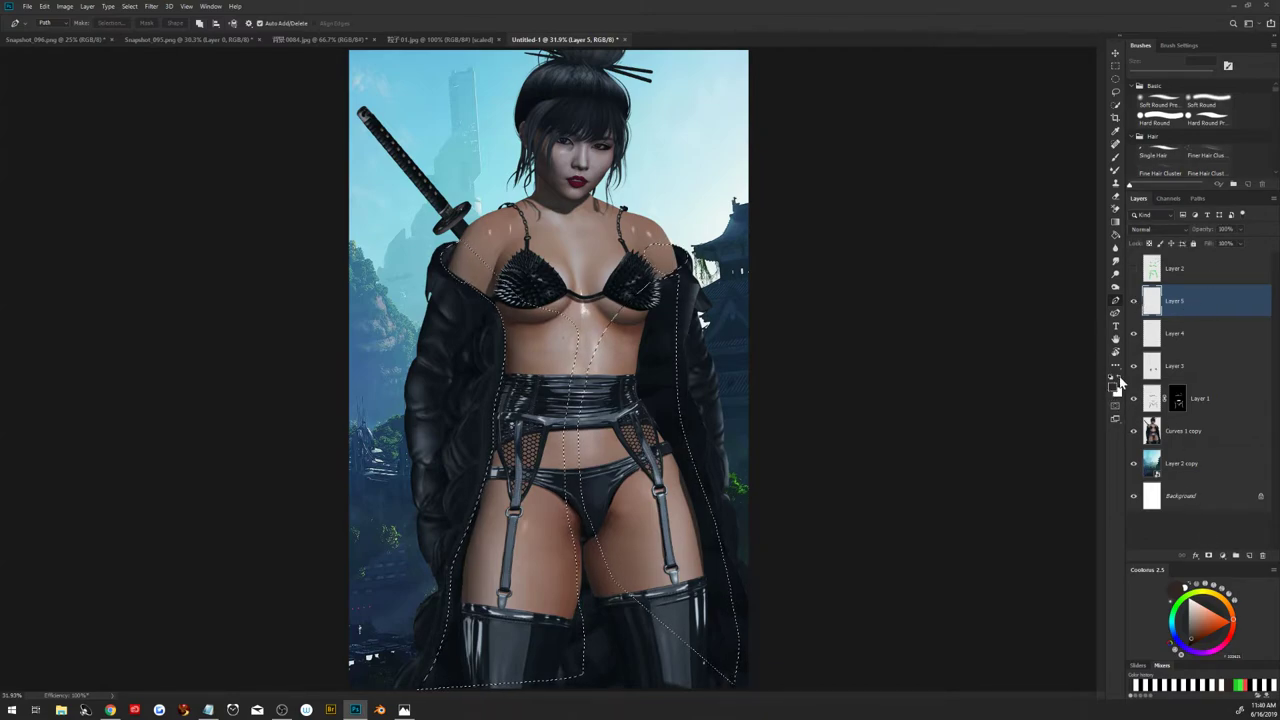
click(1159, 229)
click(1158, 274)
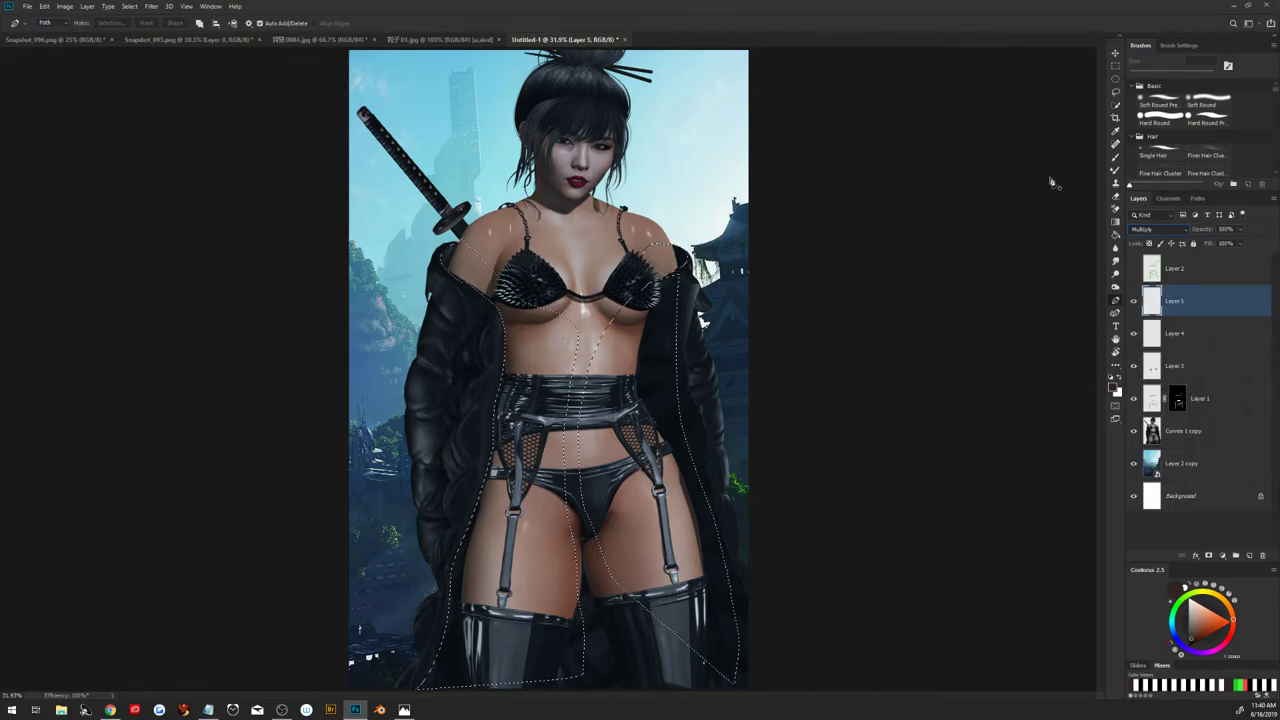
Set up a soft brush at 12% opacity and 17% flow, sized about 118 px
key(b)
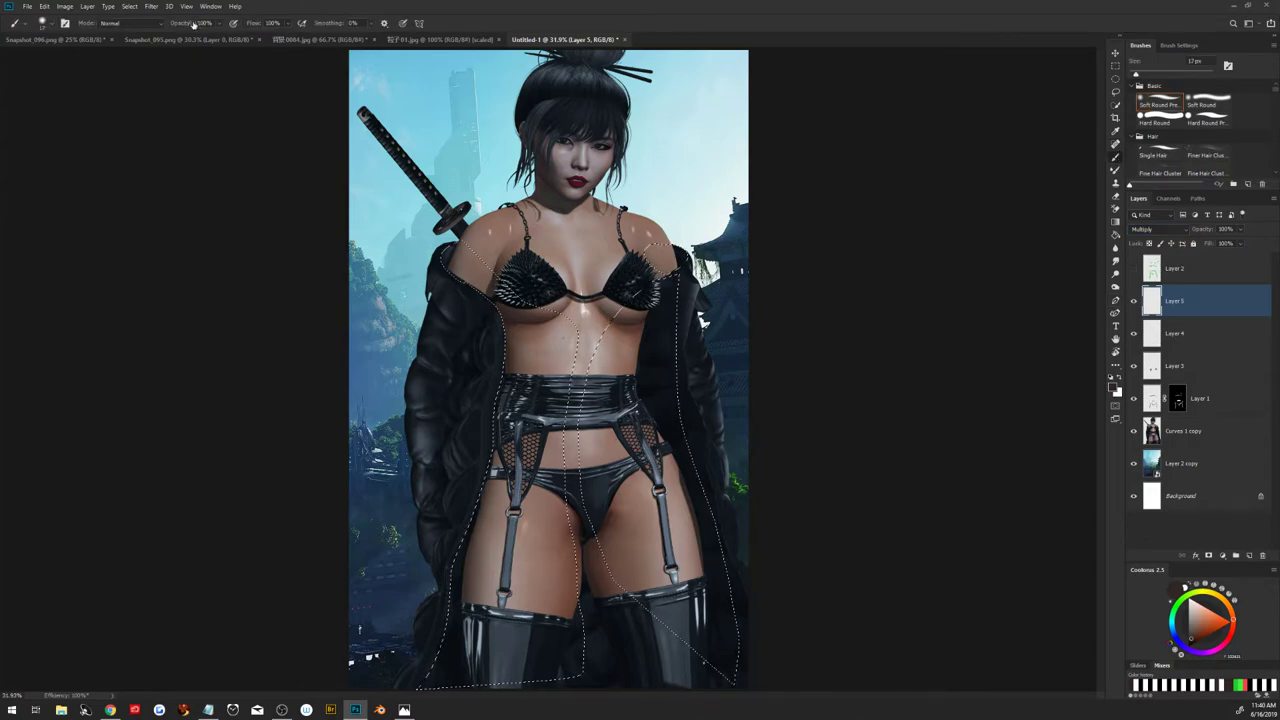
click(176, 25)
text(12)
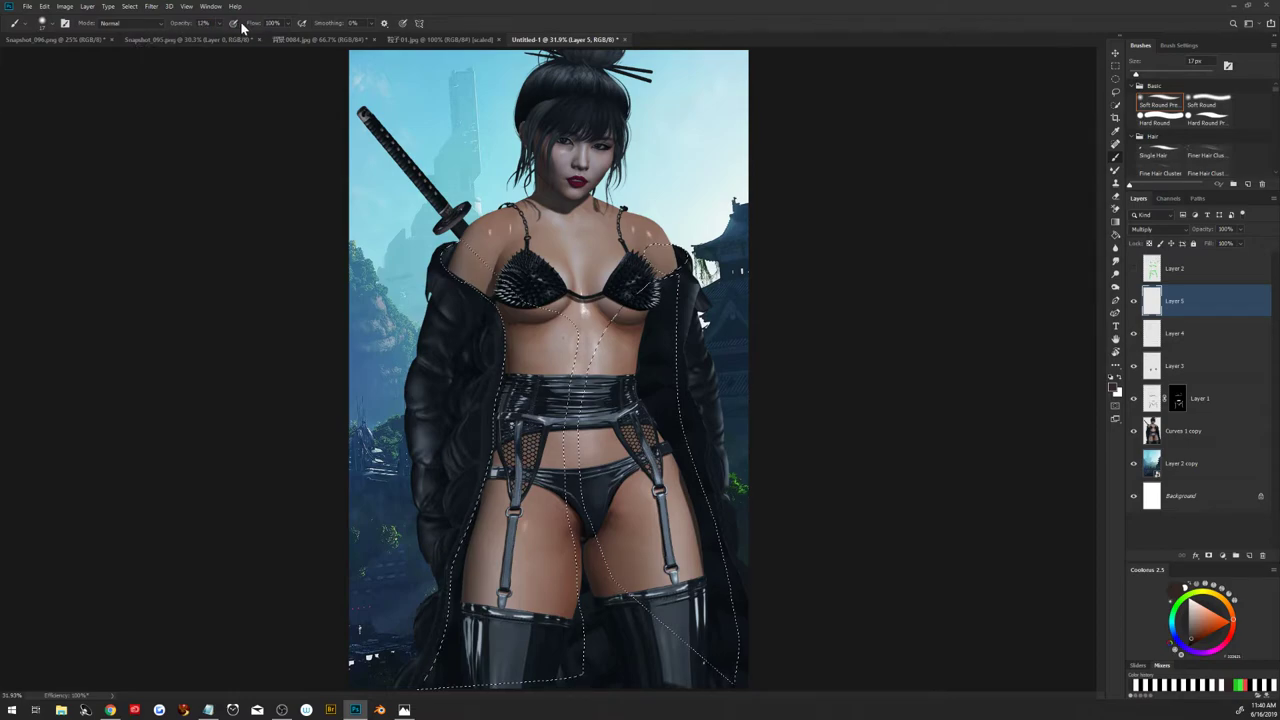
drag(257, 28, 244, 28)
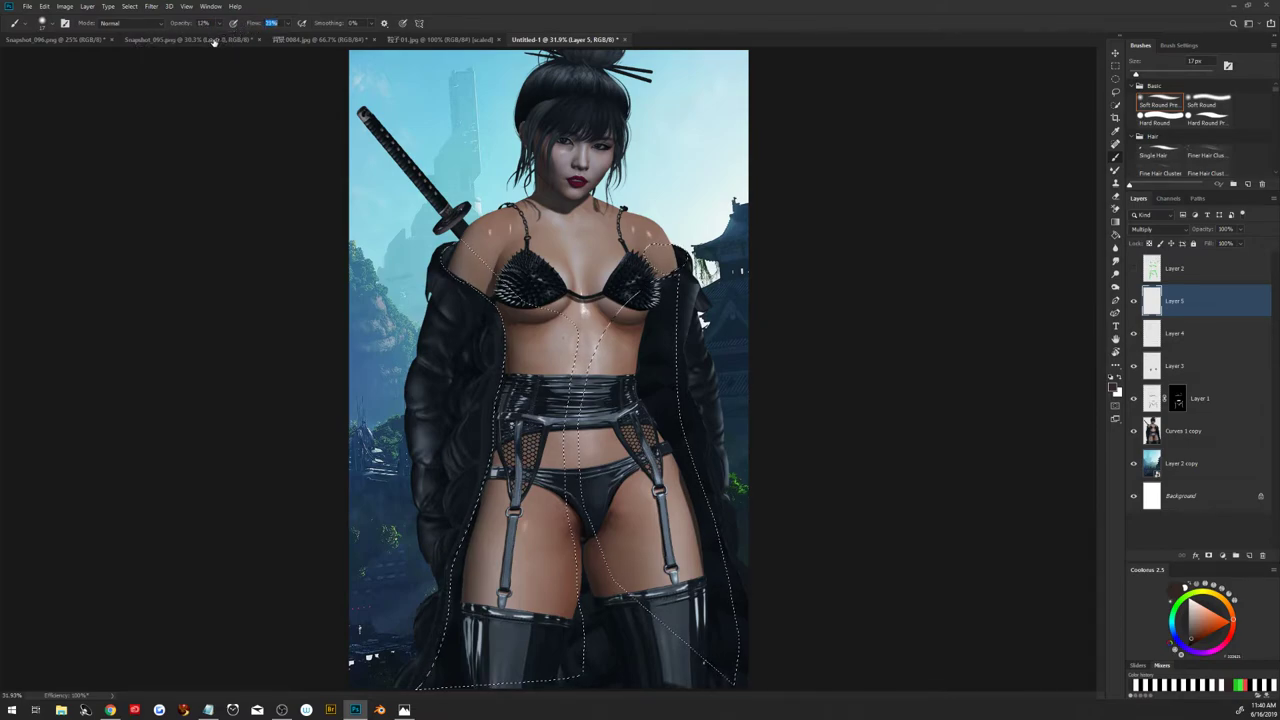
text(17)
alt+right_click(655, 348)
drag(687, 362, 684, 378)
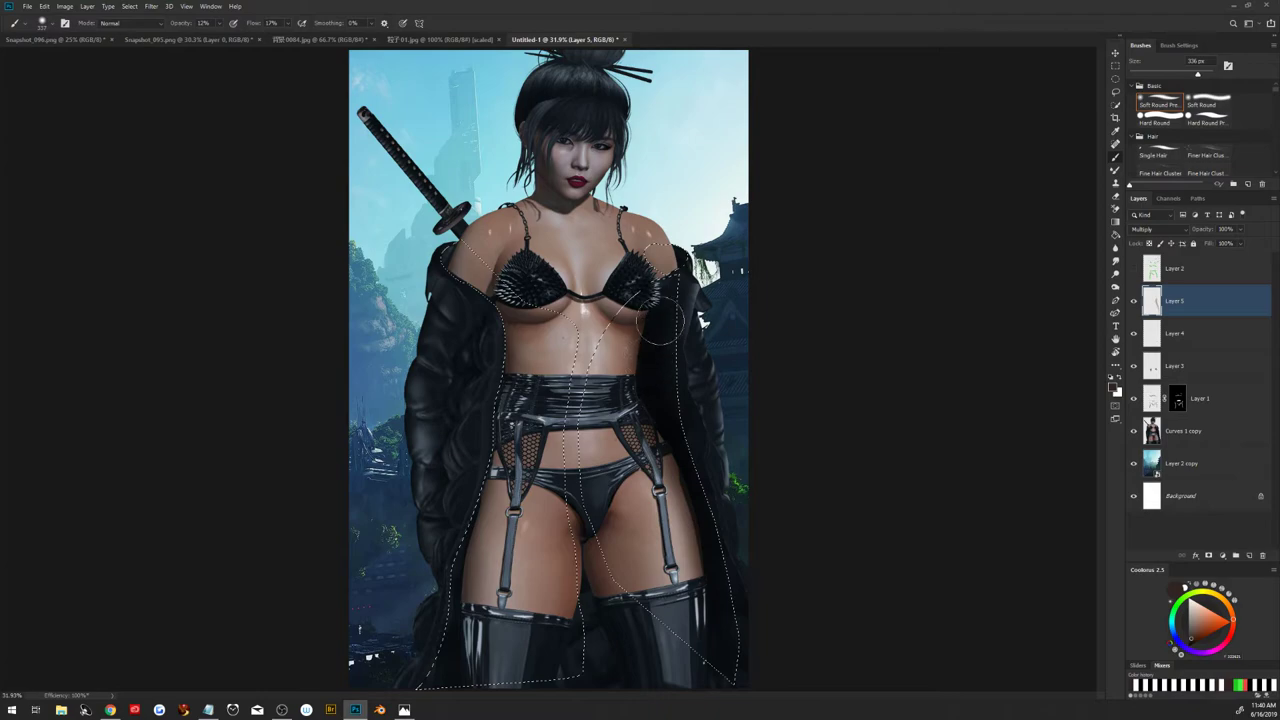
key(bracketleft)
key(bracketleft)
key(bracketleft)
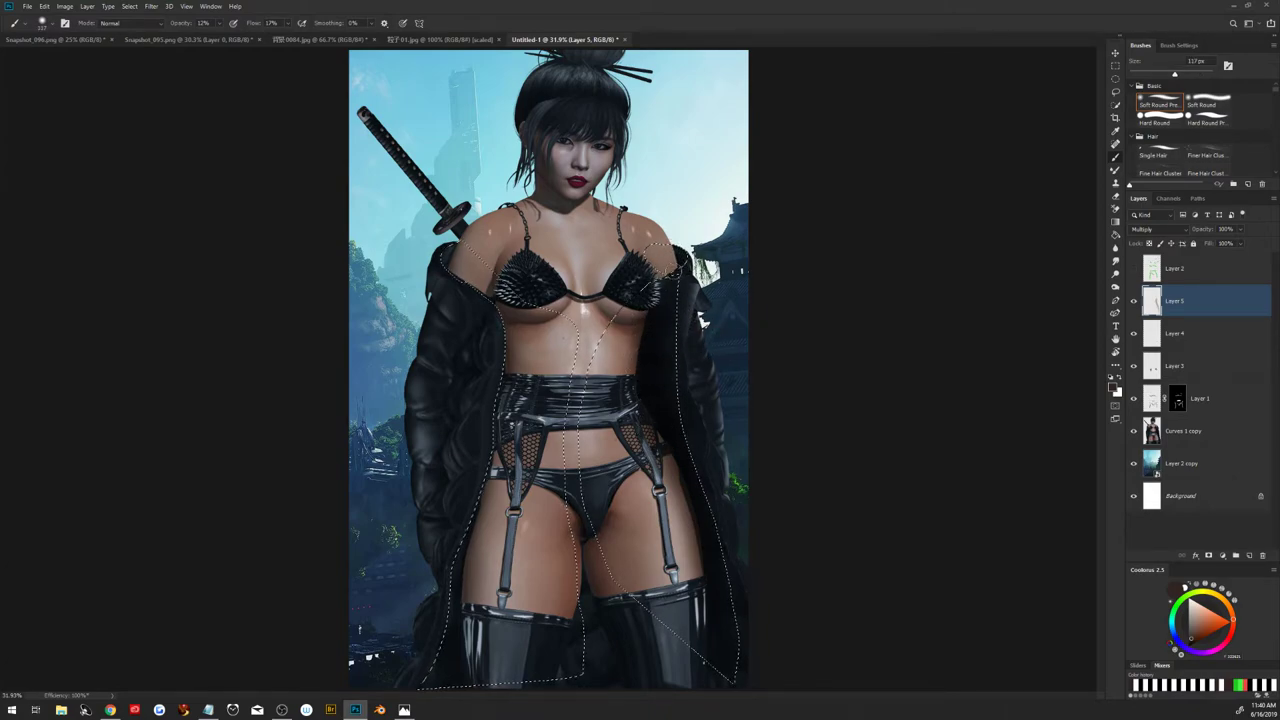
mouse_move(490, 365)
mouse_down()
mouse_move(545, 365)
mouse_move(540, 345)
mouse_up()
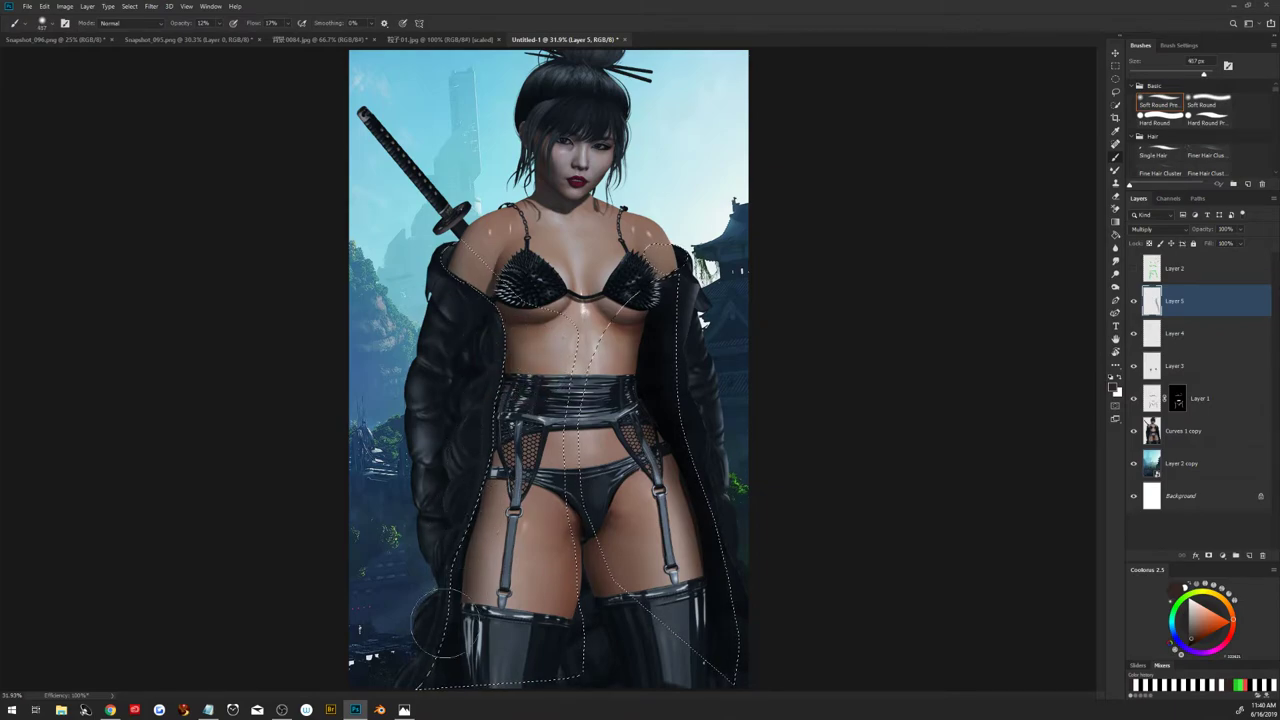
mouse_move(485, 585)
mouse_down()
mouse_move(455, 585)
mouse_move(440, 620)
mouse_up()
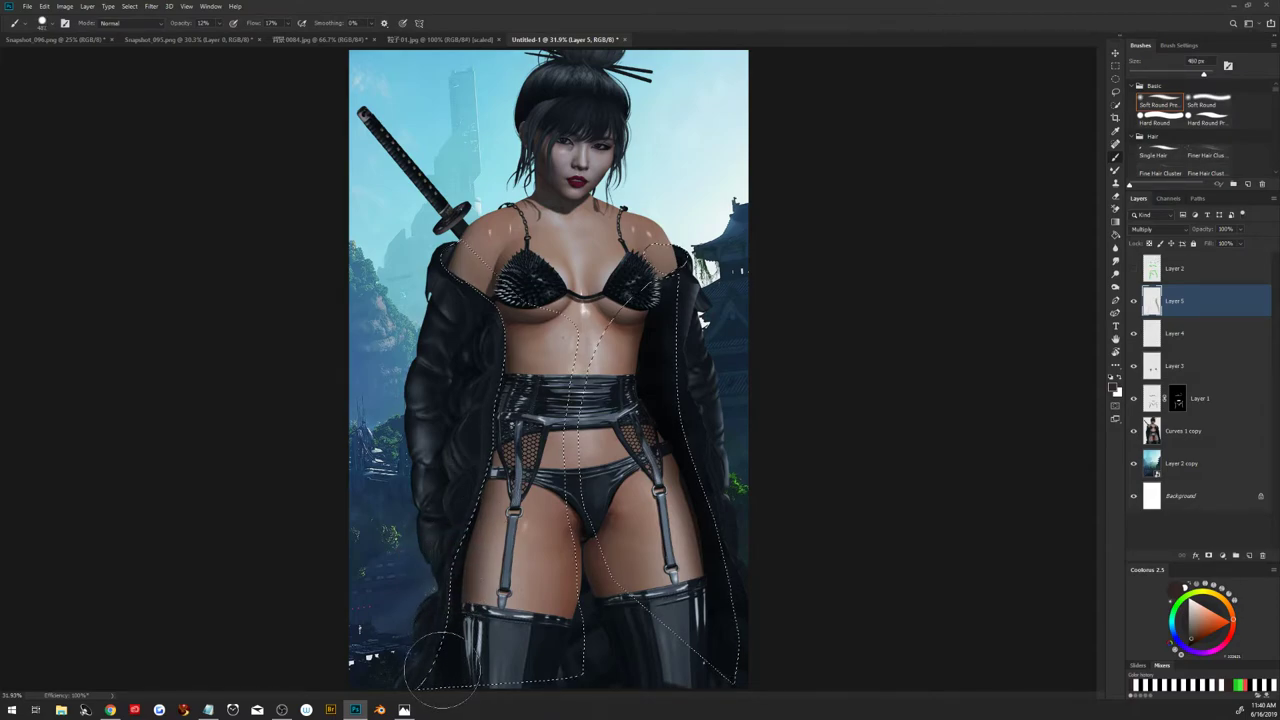
Adjust the brush opacity and size the brush to about 265 px
right_click(468, 492)
key(Escape)
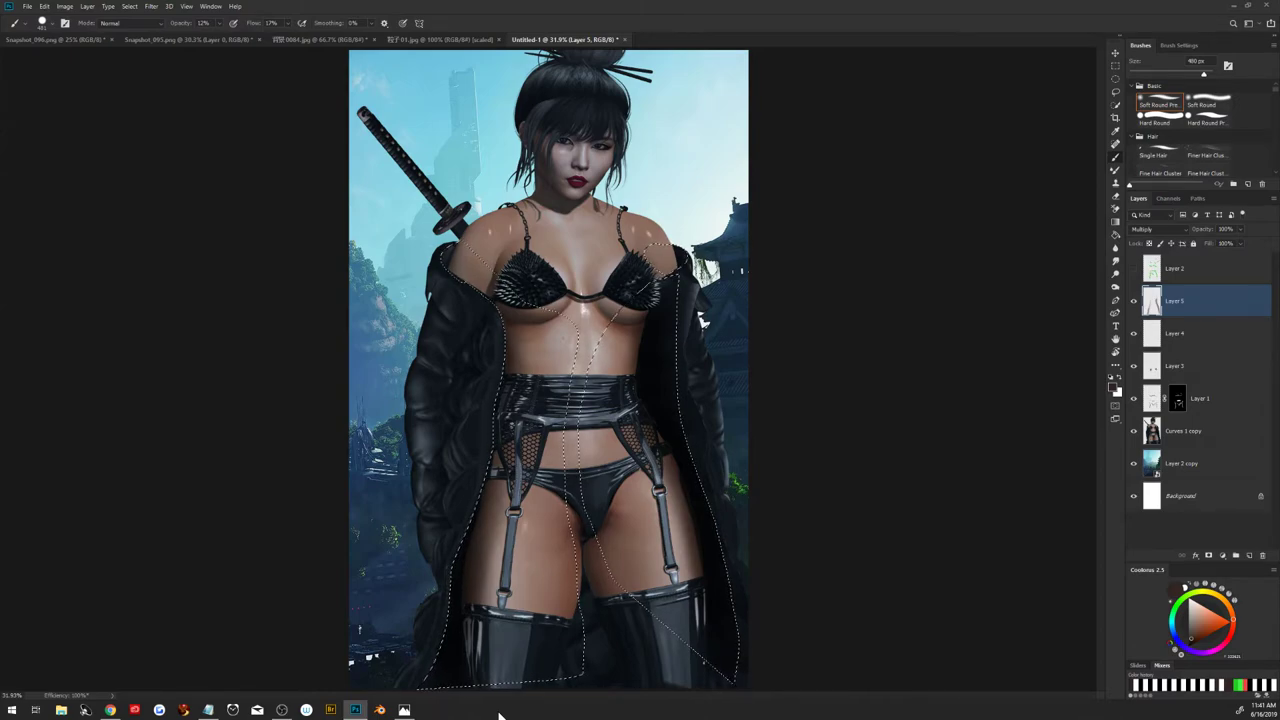
drag(181, 23, 175, 22)
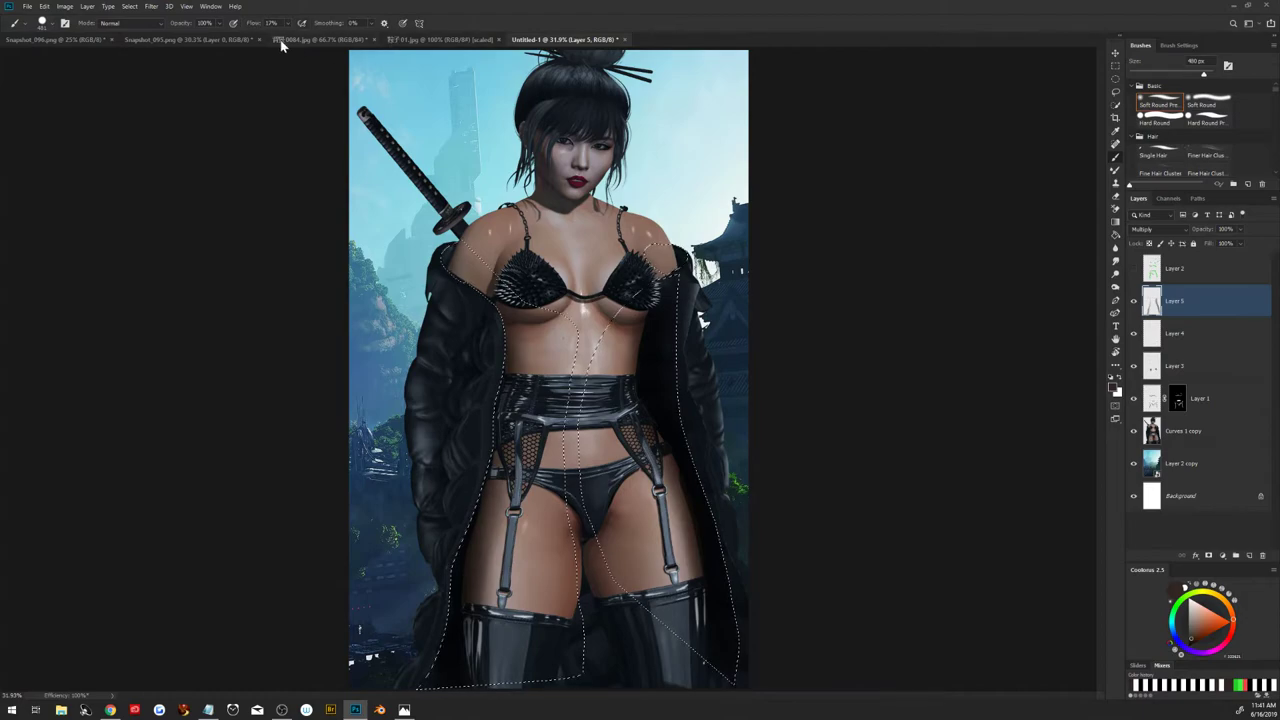
drag(694, 251, 690, 228)
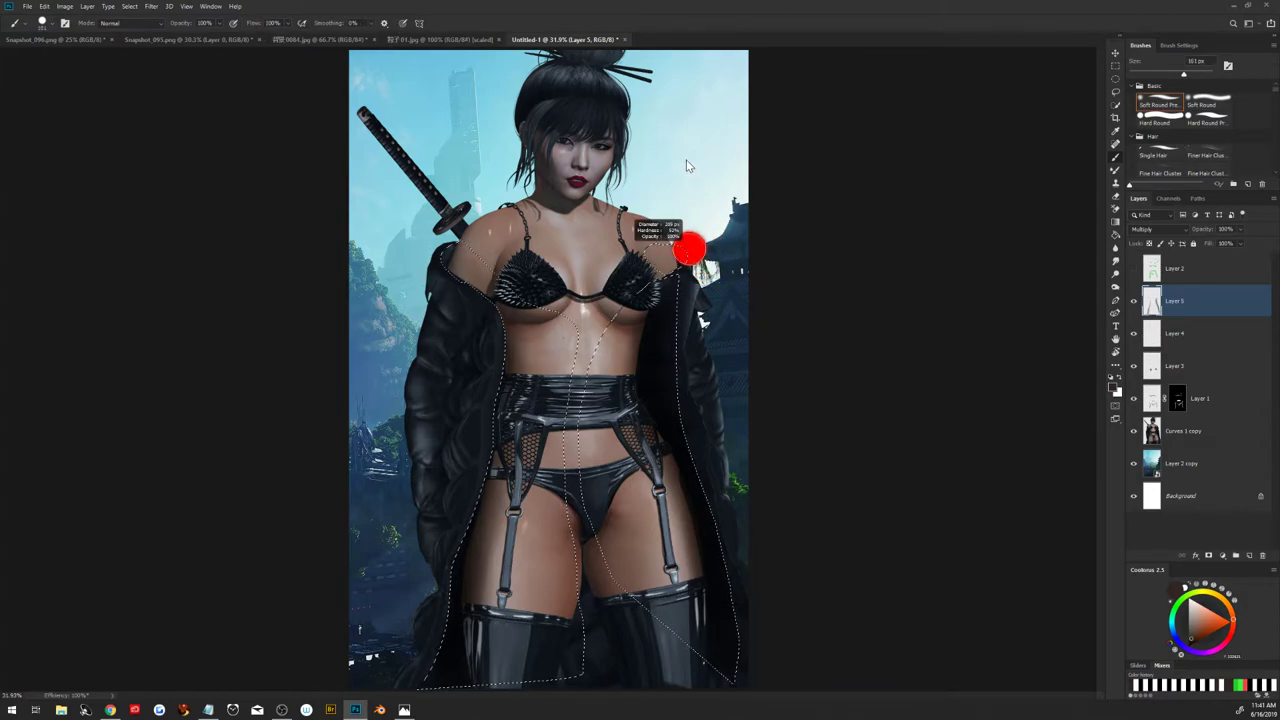
drag(689, 249, 686, 245)
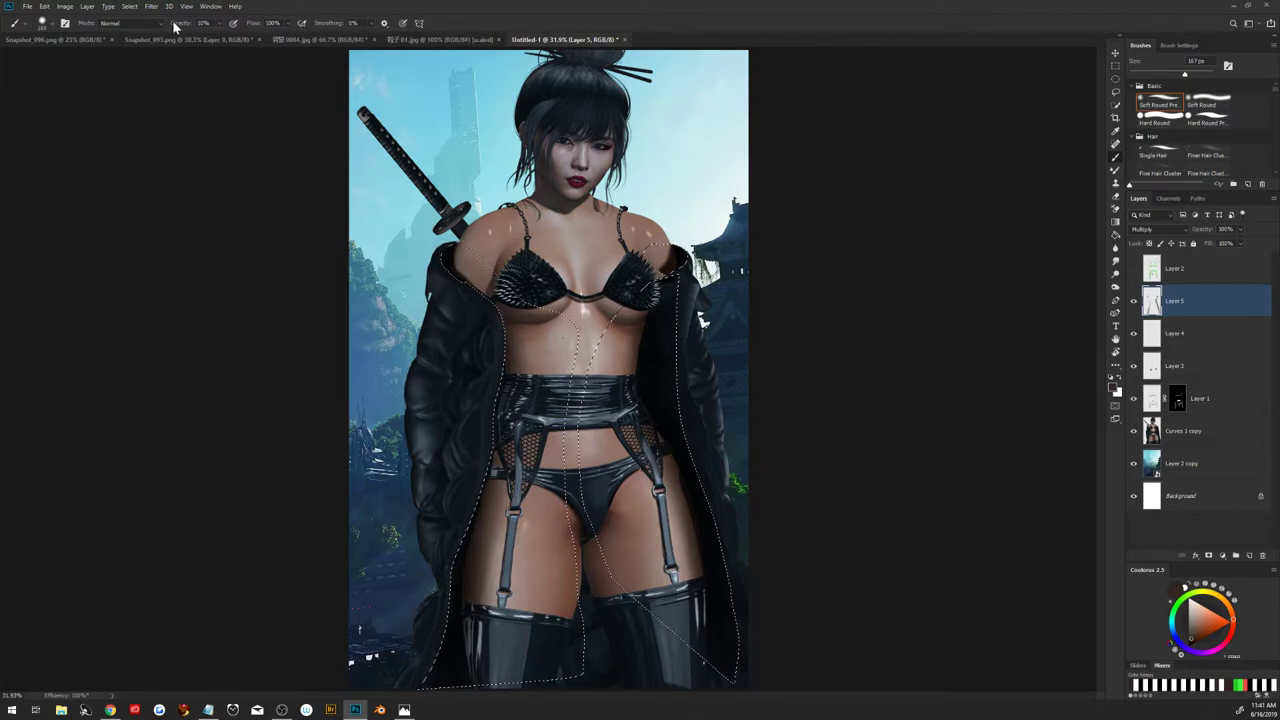
key(bracketright)
key(bracketright)
key(bracketright)
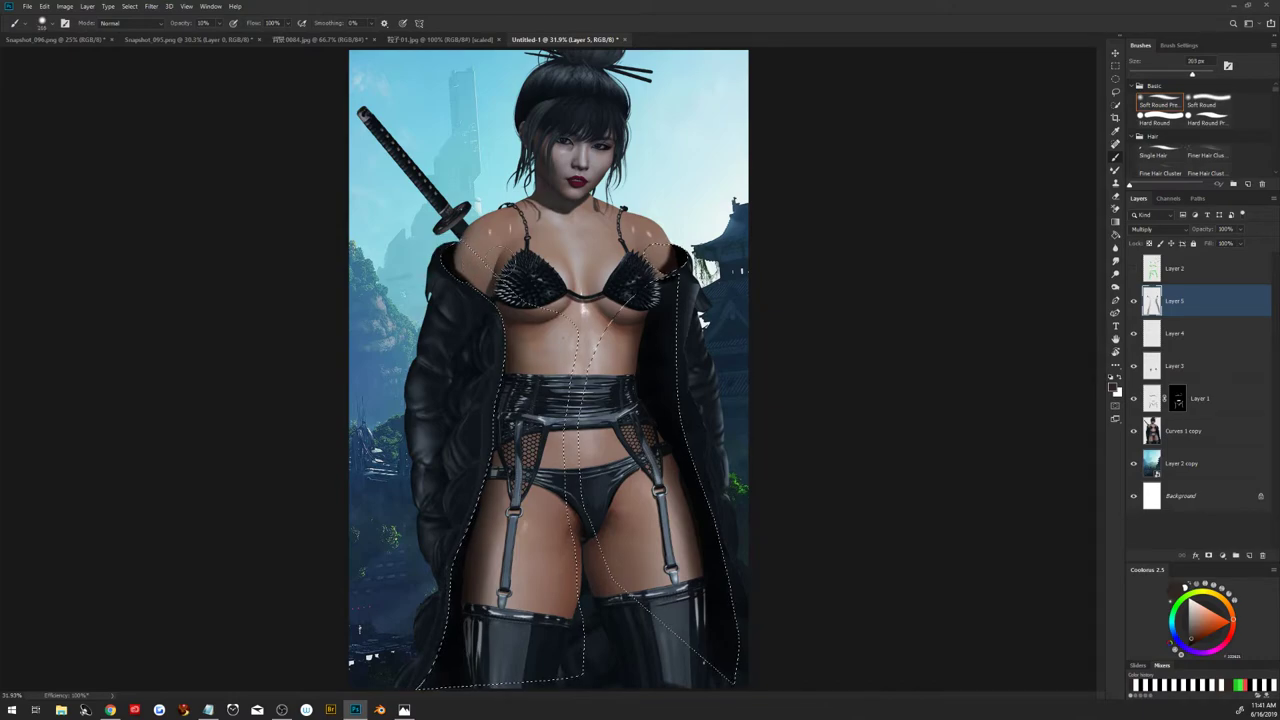
Mask Layer 5 to the selection and paint black at 10% opacity to smooth thigh marks
click(1209, 556)
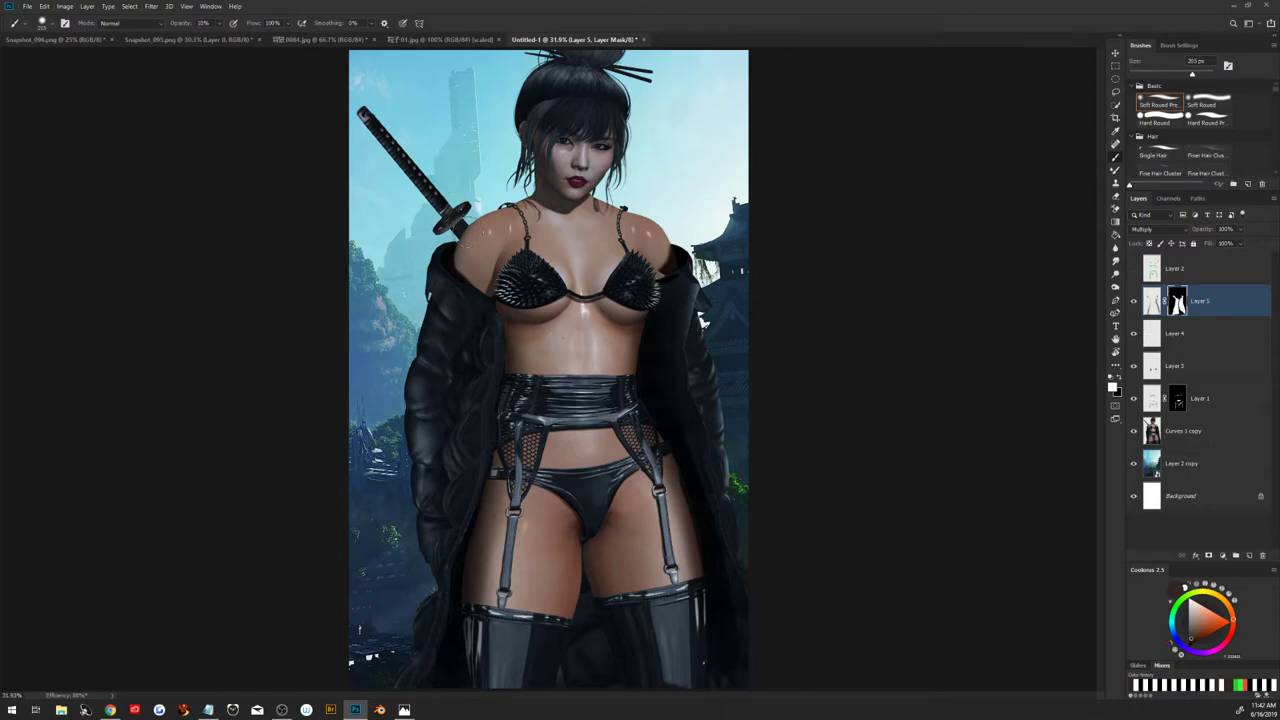
key(x)
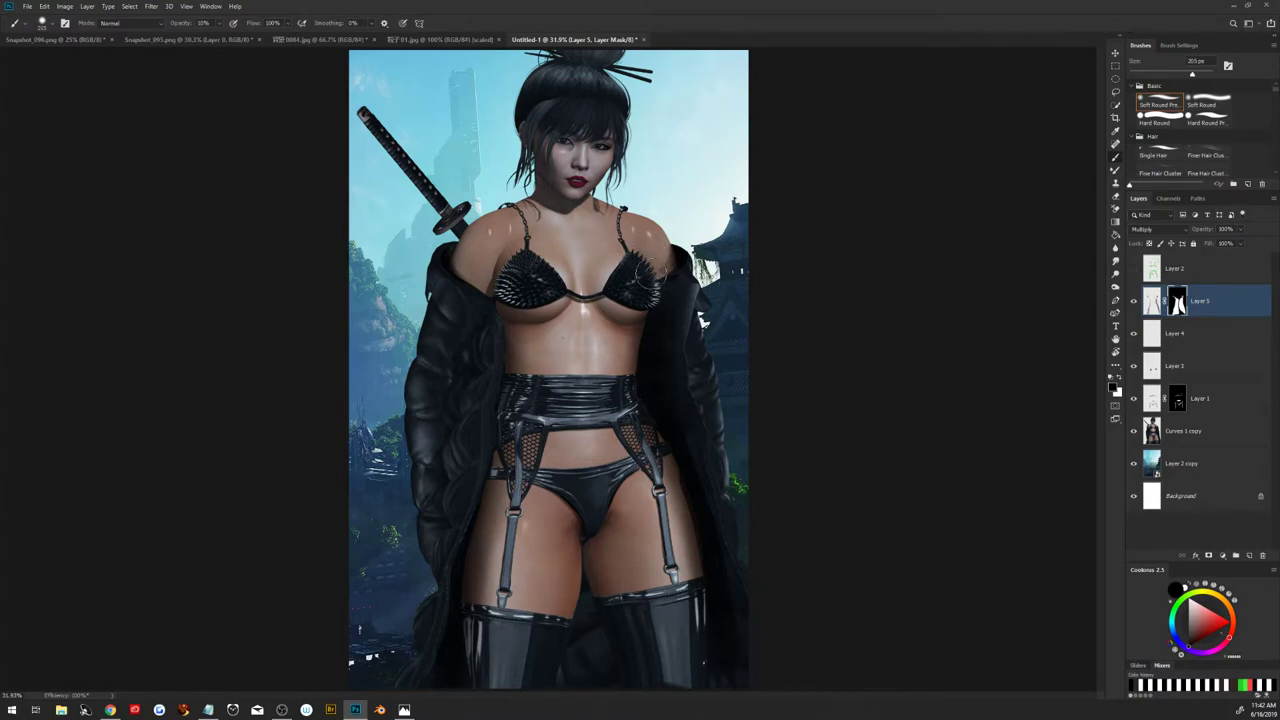
key(0)
click(600, 440)
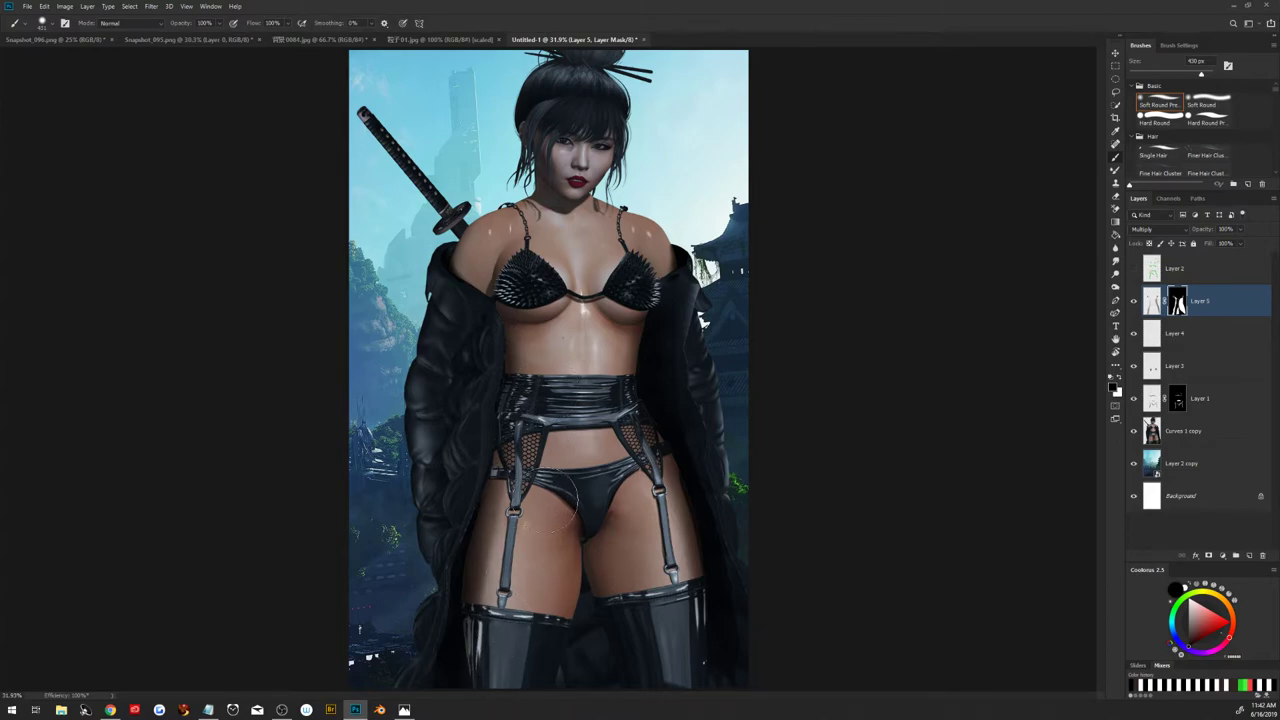
key(1)
alt+right_click(540, 540)
drag(549, 481, 535, 540)
drag(514, 455, 499, 678)
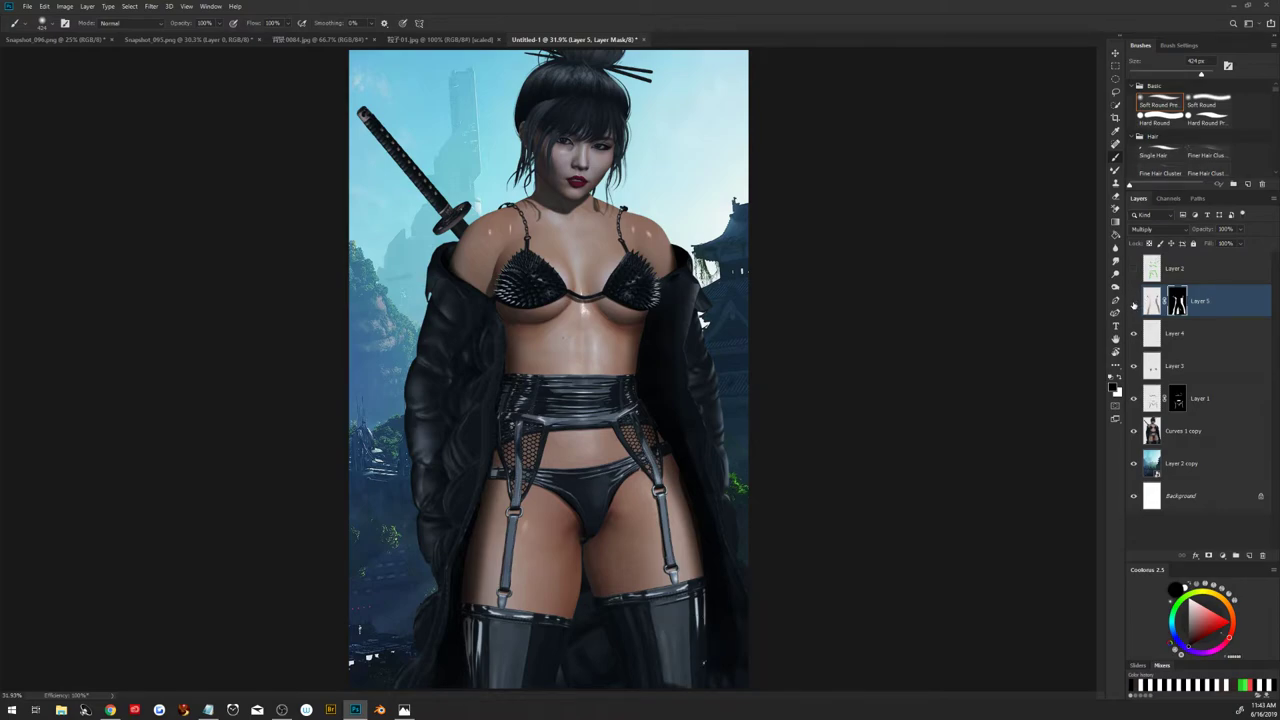
click(1134, 303)
Add a new layer and set a 460 px Fine Hair Cluster brush in near-black blue at 79% flow
click(1248, 555)
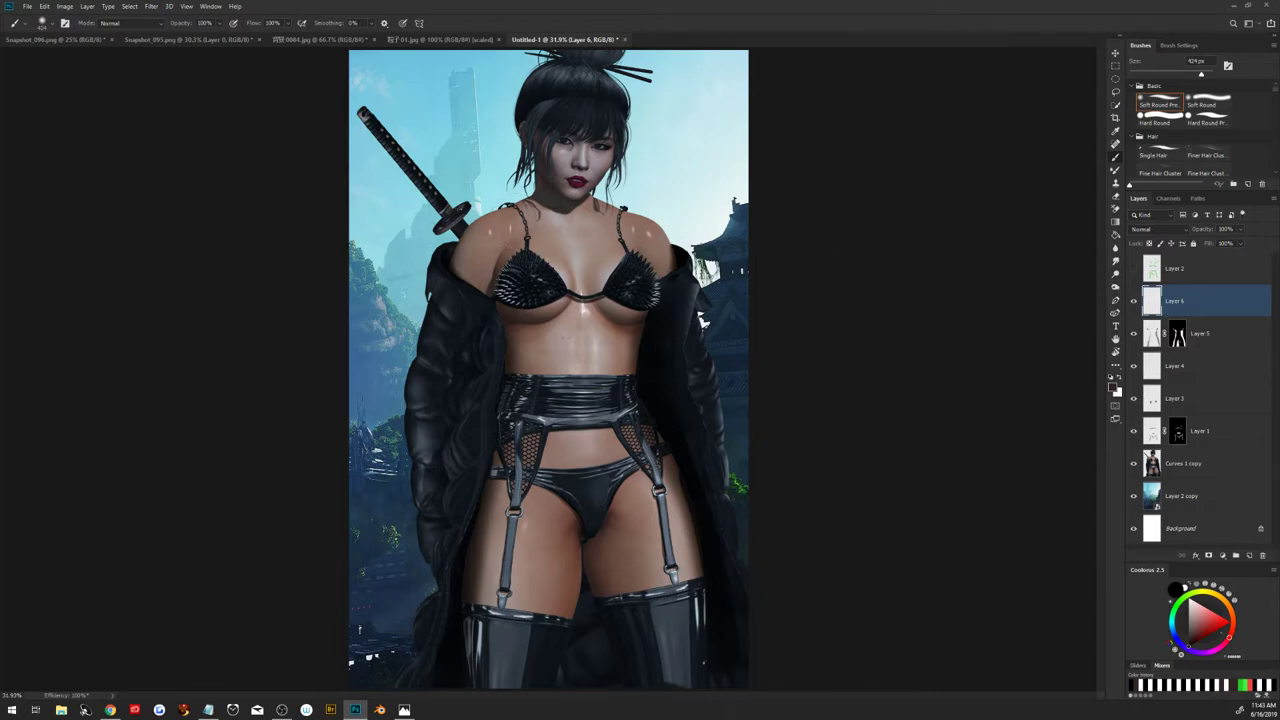
key(alt+Tab)
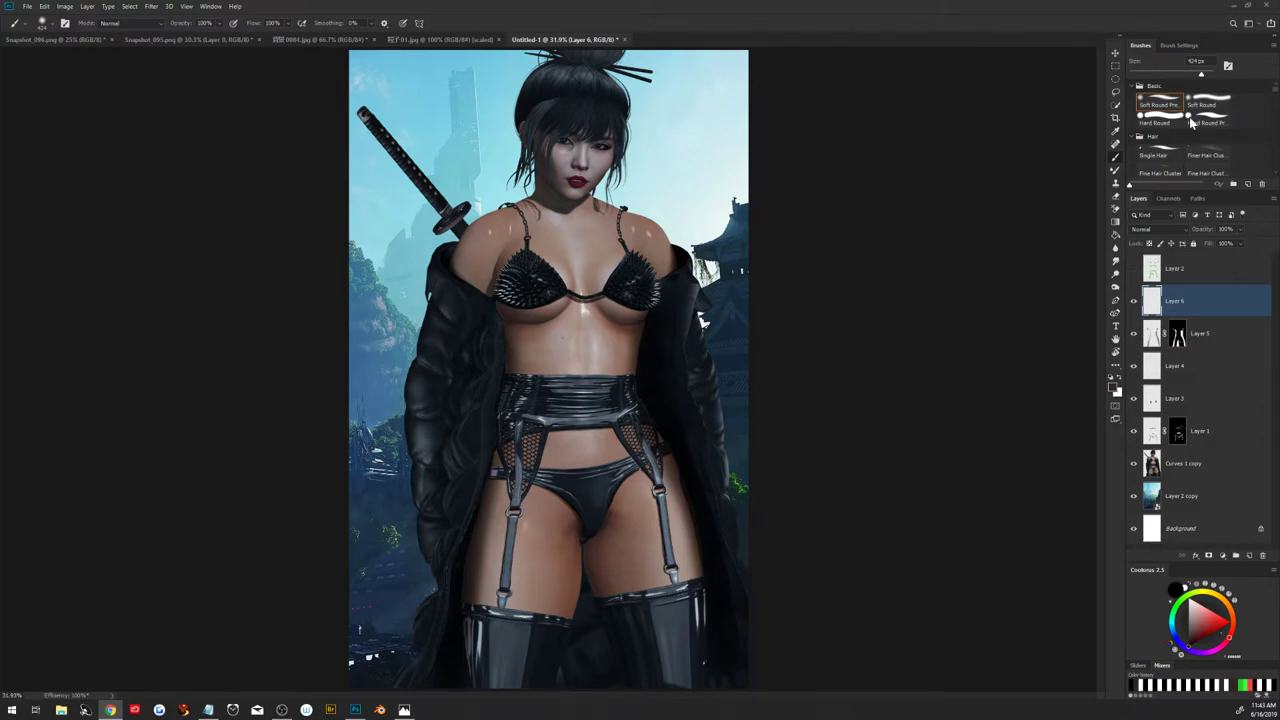
click(1204, 156)
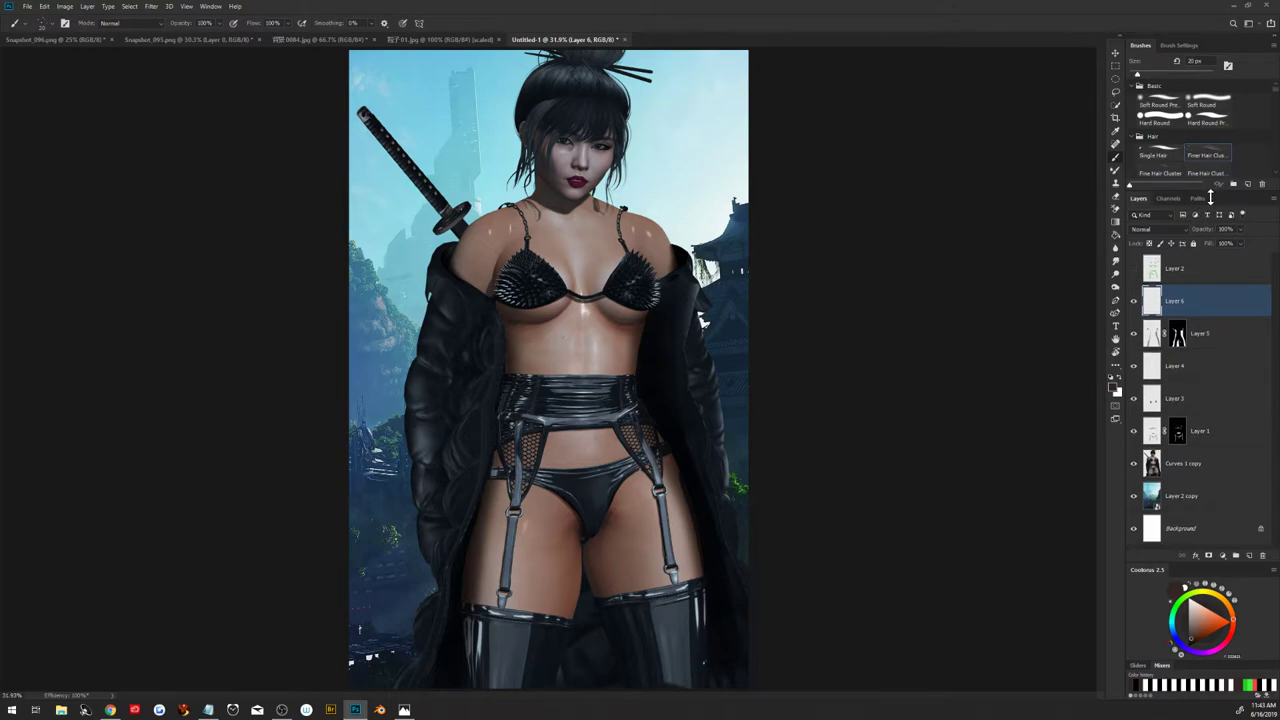
drag(1209, 187, 1204, 208)
click(1160, 173)
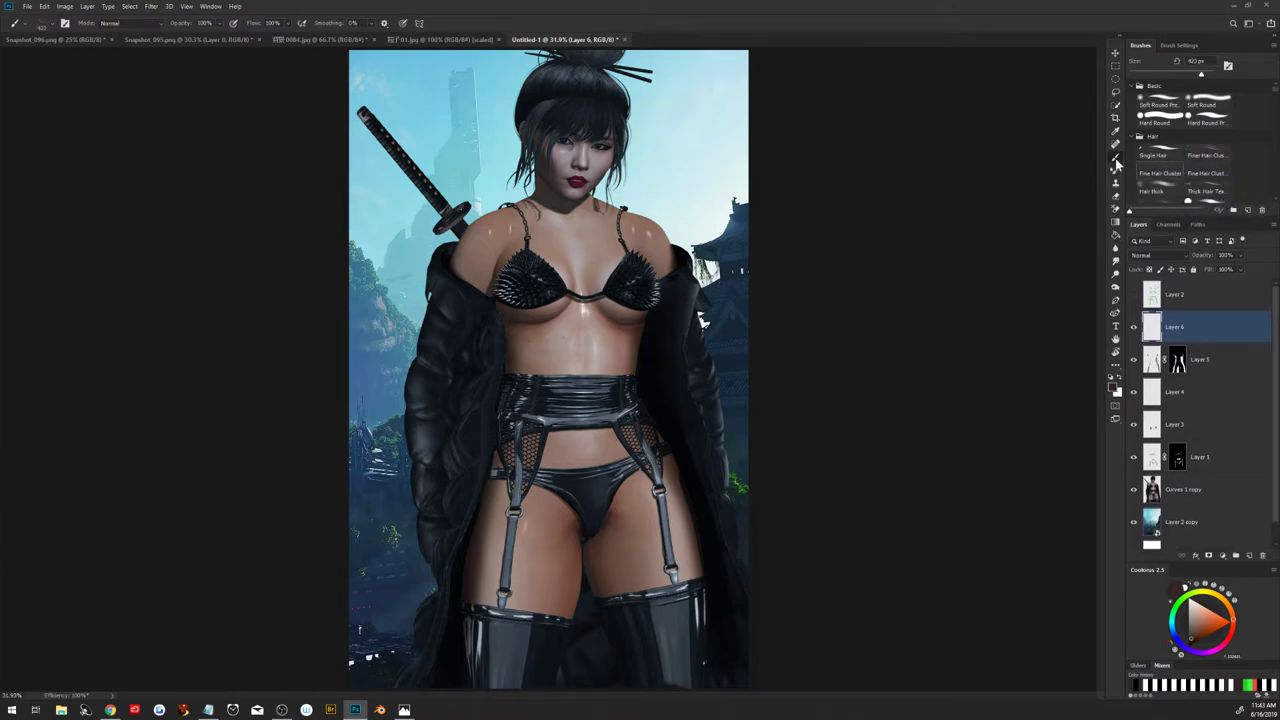
drag(690, 203, 702, 203)
alt+click(600, 112)
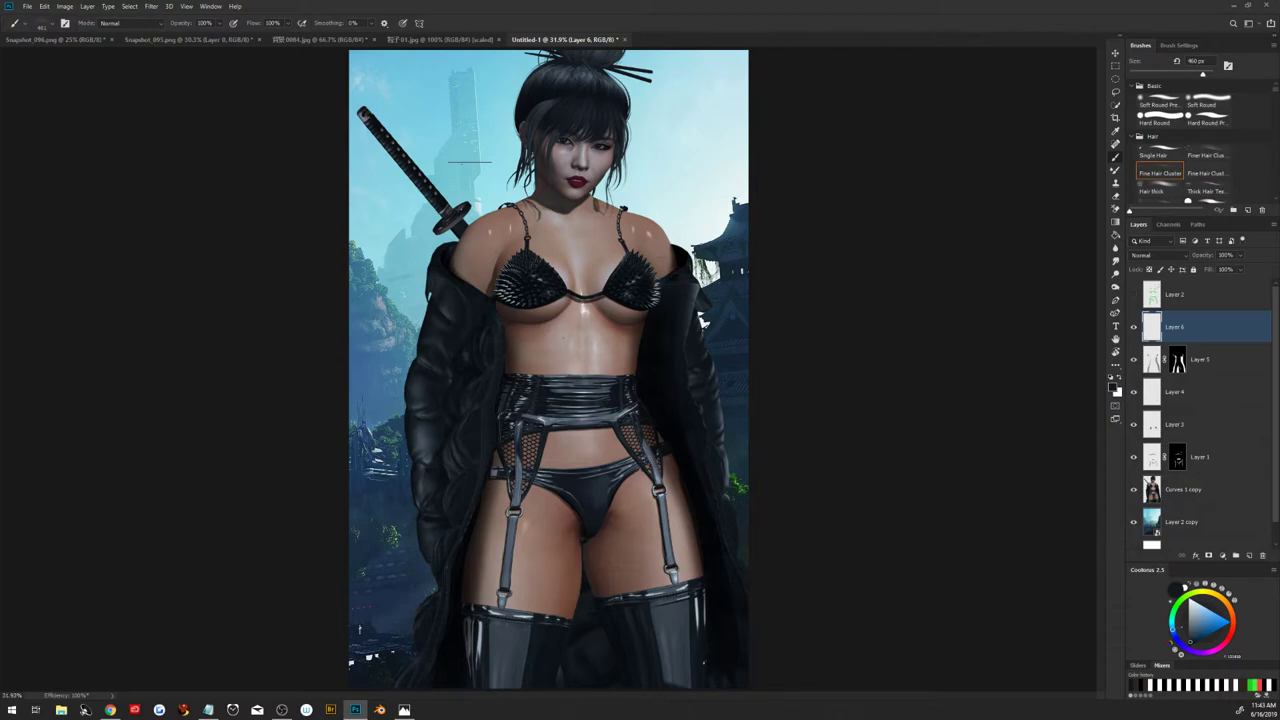
mouse_move(253, 22)
mouse_down()
mouse_move(234, 38)
mouse_move(176, 29)
mouse_up()
Test and undo hair strokes, recreate the empty layer, and shrink the brush to about 84 px
drag(694, 124, 694, 210)
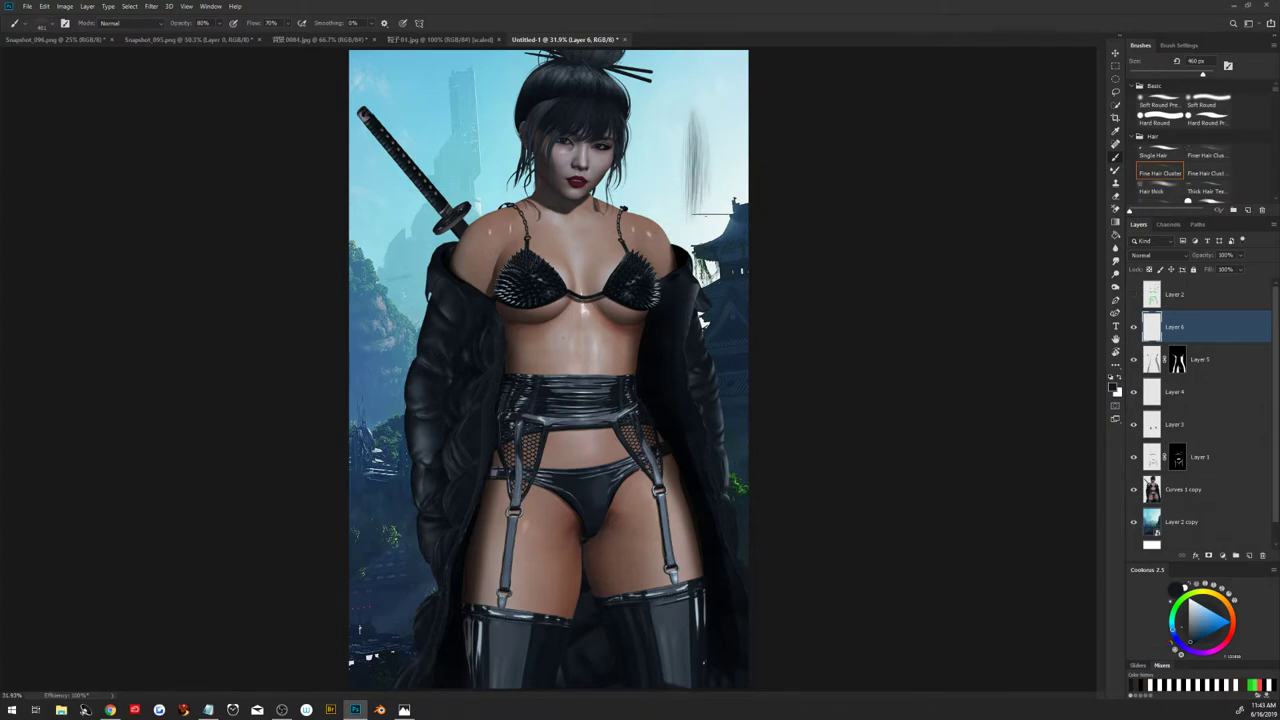
key(ctrl+z)
key(ctrl+z)
key(ctrl+z)
key(ctrl+z)
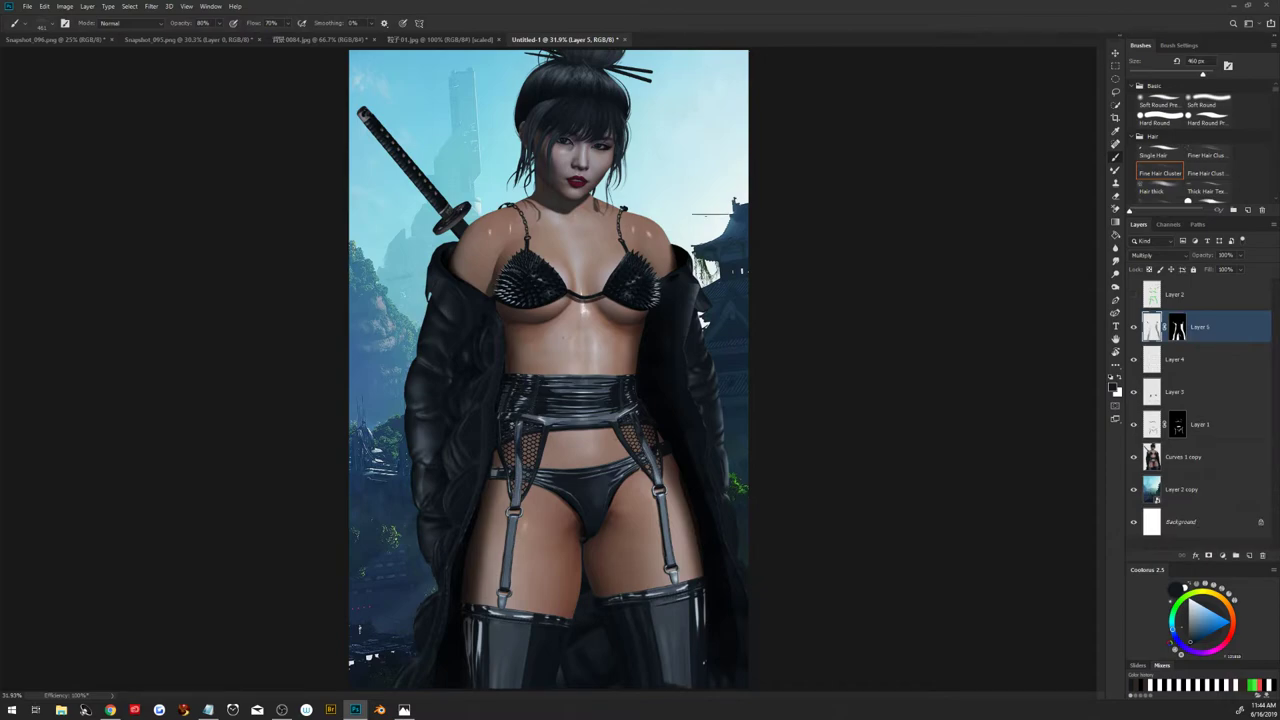
click(1249, 555)
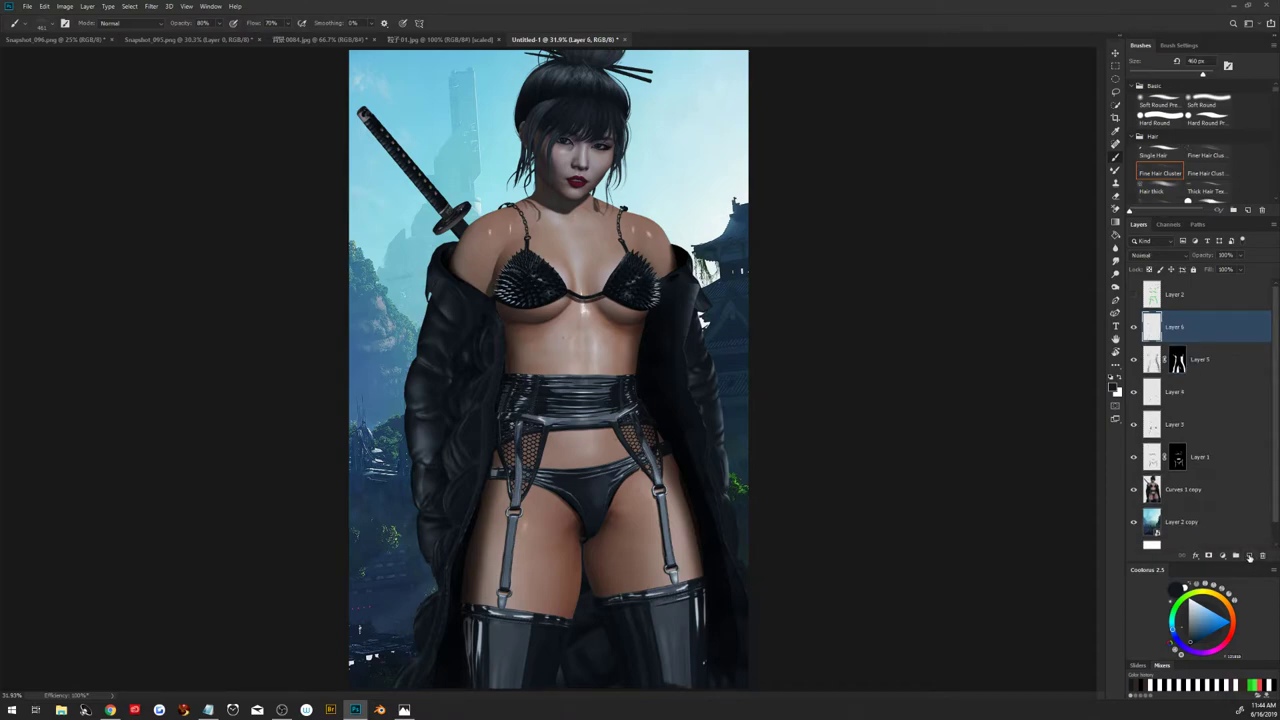
right_click(634, 192)
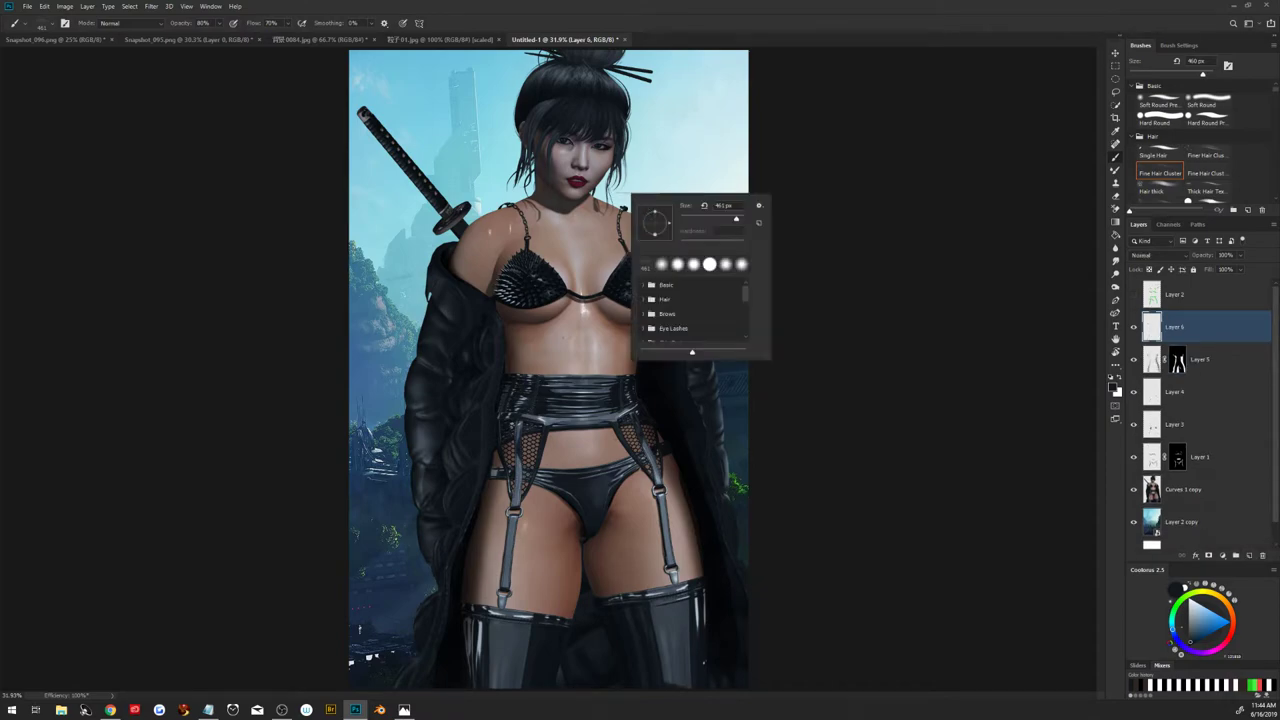
alt+right_click(665, 192)
drag(665, 192, 665, 200)
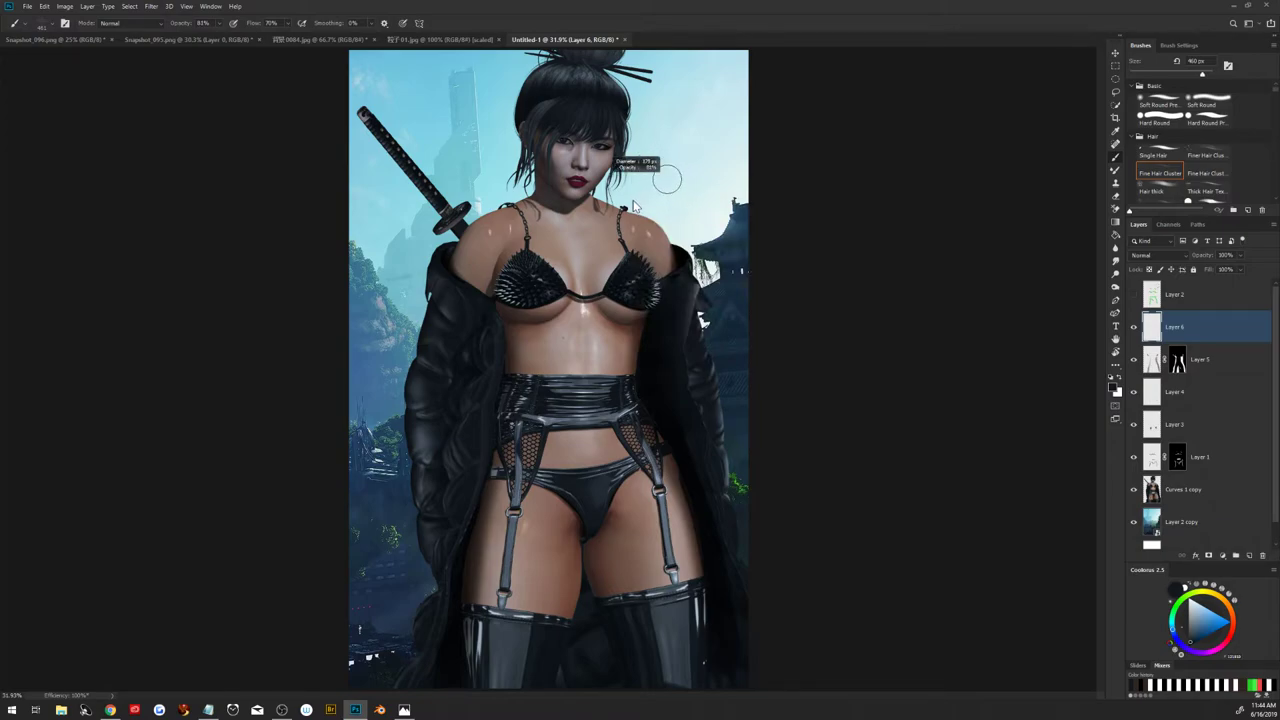
Zoom to the face and paint dark flyaway strands along the hair's right edge
scroll(593, 200, up, 2)
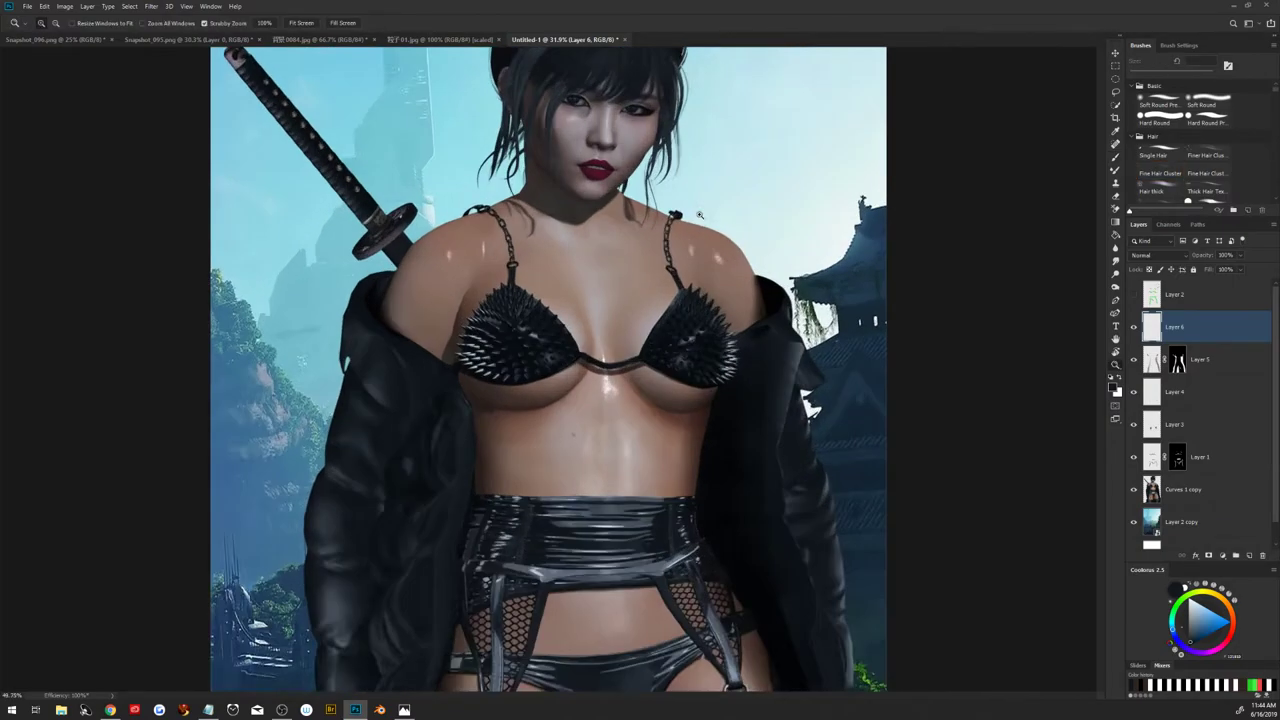
scroll(593, 200, up, 2)
scroll(593, 200, up, 1)
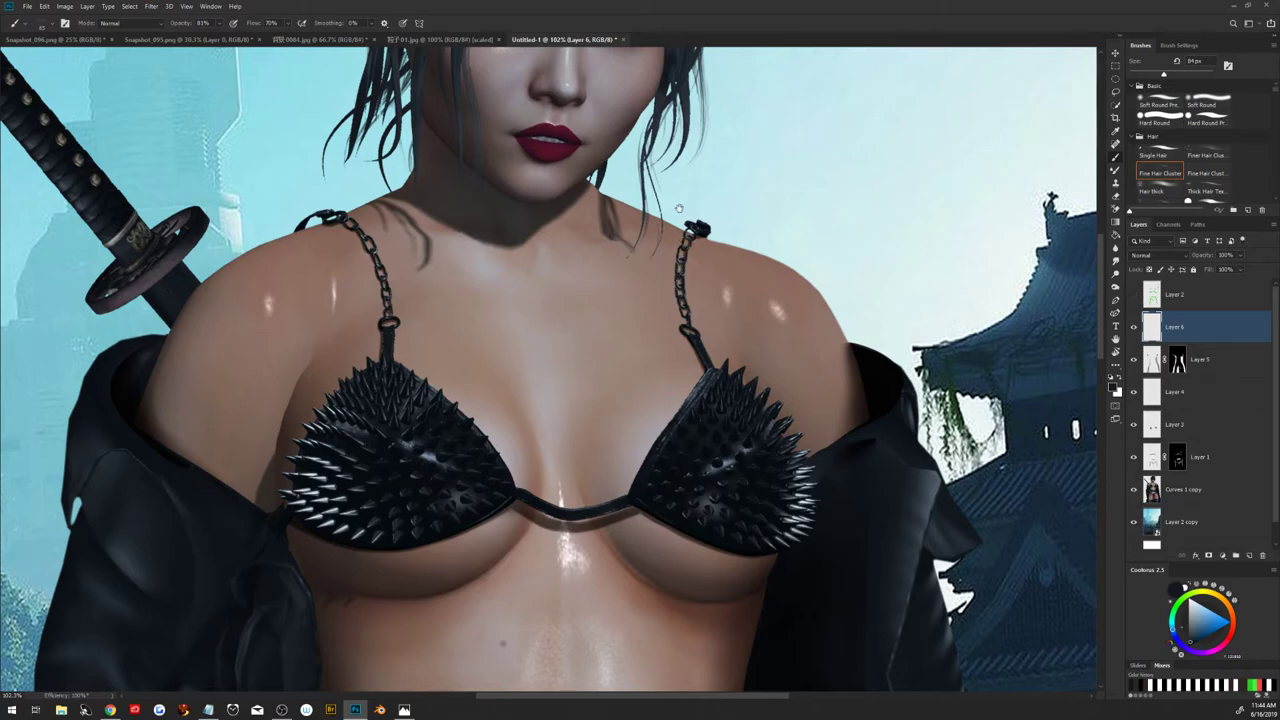
drag(680, 234, 608, 499)
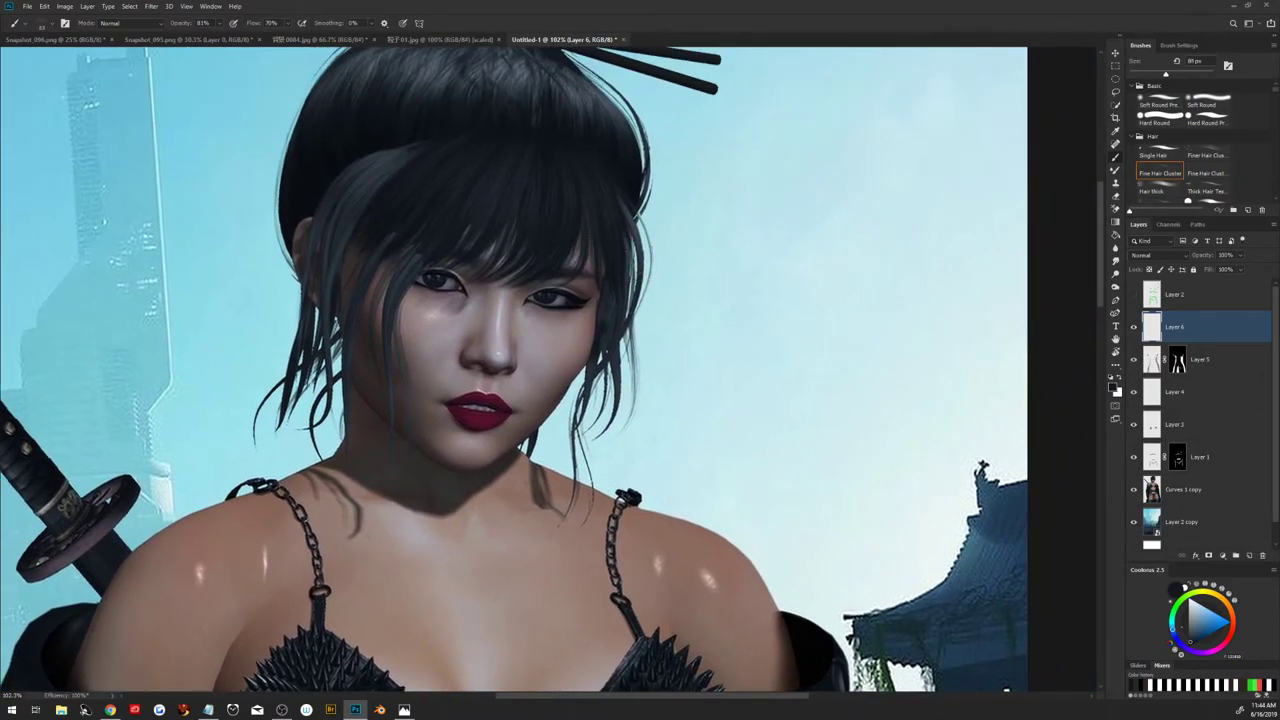
drag(634, 248, 632, 390)
key(bracketright)
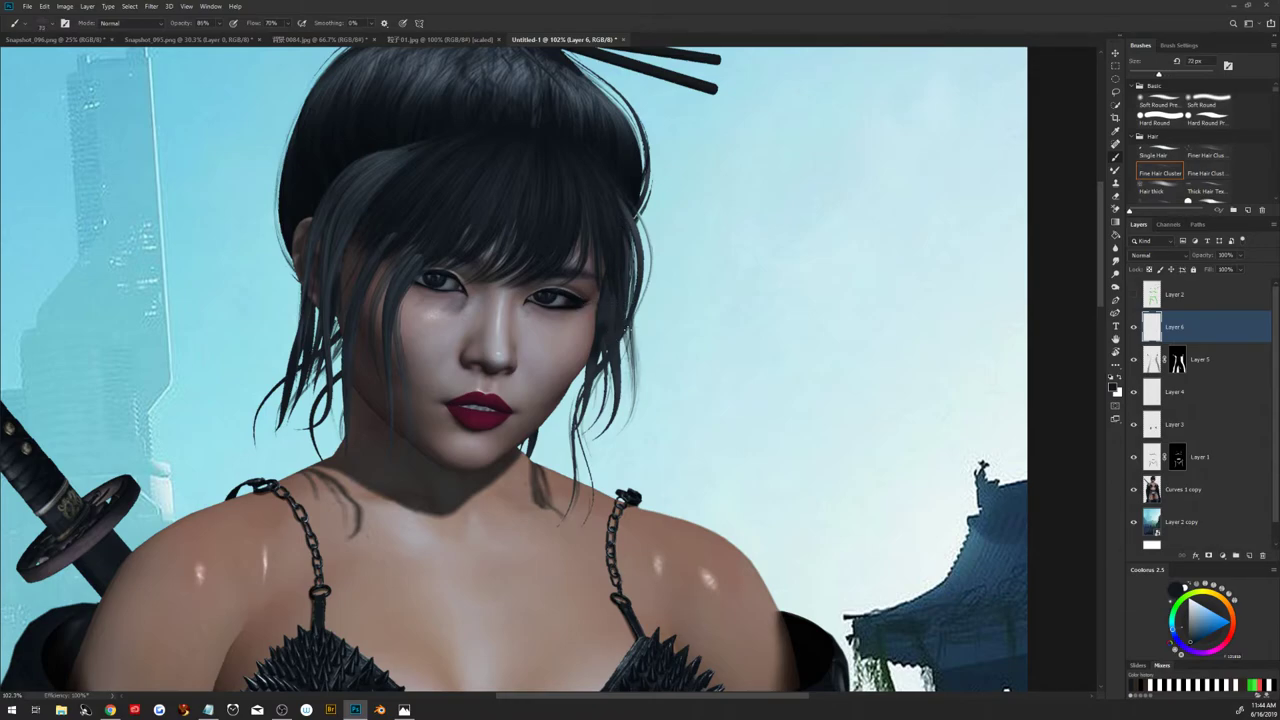
drag(631, 340, 624, 404)
drag(612, 378, 612, 424)
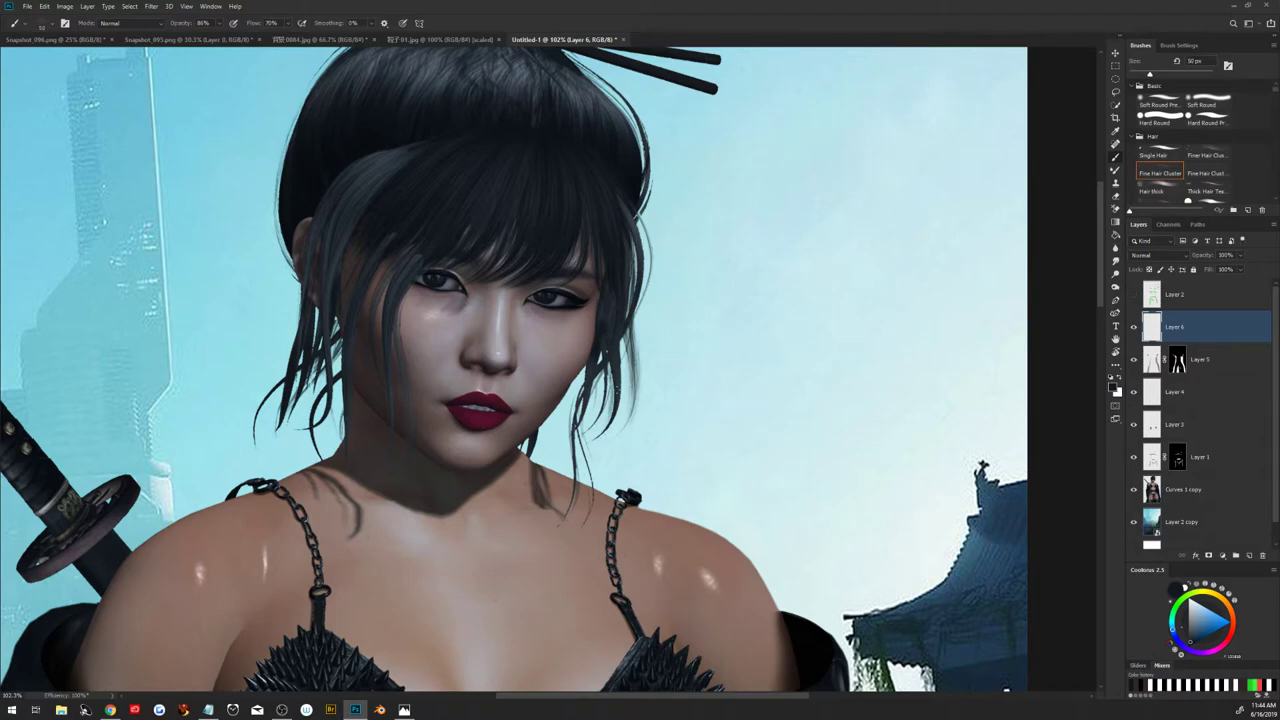
mouse_move(621, 350)
mouse_down()
mouse_move(621, 398)
mouse_move(585, 439)
mouse_up()
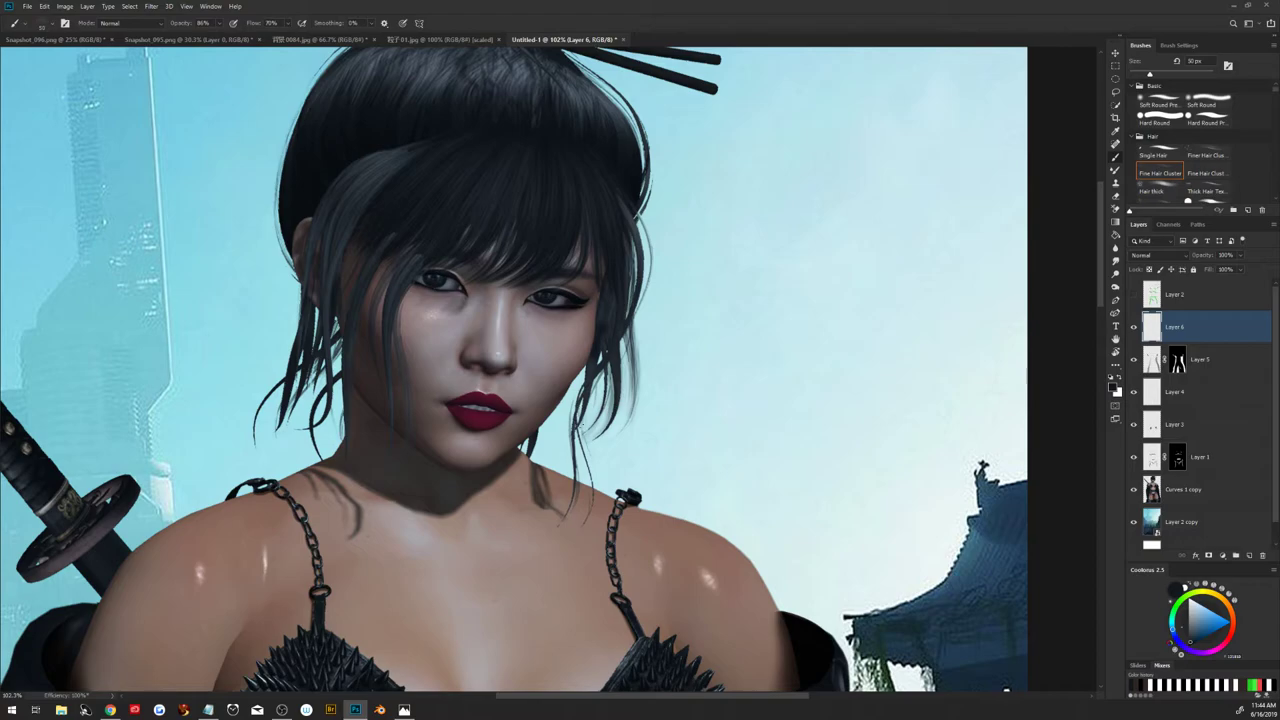
drag(580, 393, 570, 417)
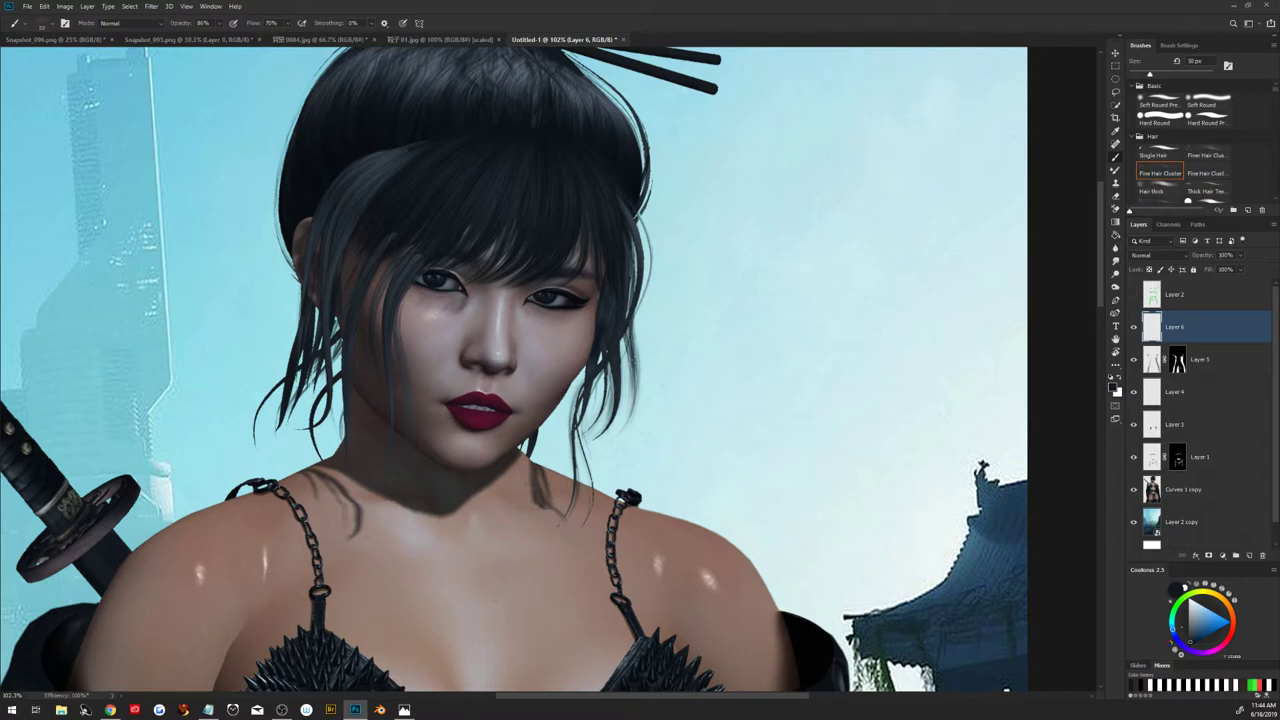
drag(635, 362, 634, 383)
Enlarge the brush and add fine strands higher along the hair's right edge
mouse_move(632, 258)
mouse_down()
mouse_move(629, 196)
mouse_move(648, 268)
mouse_up()
drag(634, 210, 654, 262)
drag(636, 216, 652, 292)
drag(648, 244, 644, 312)
drag(644, 264, 644, 322)
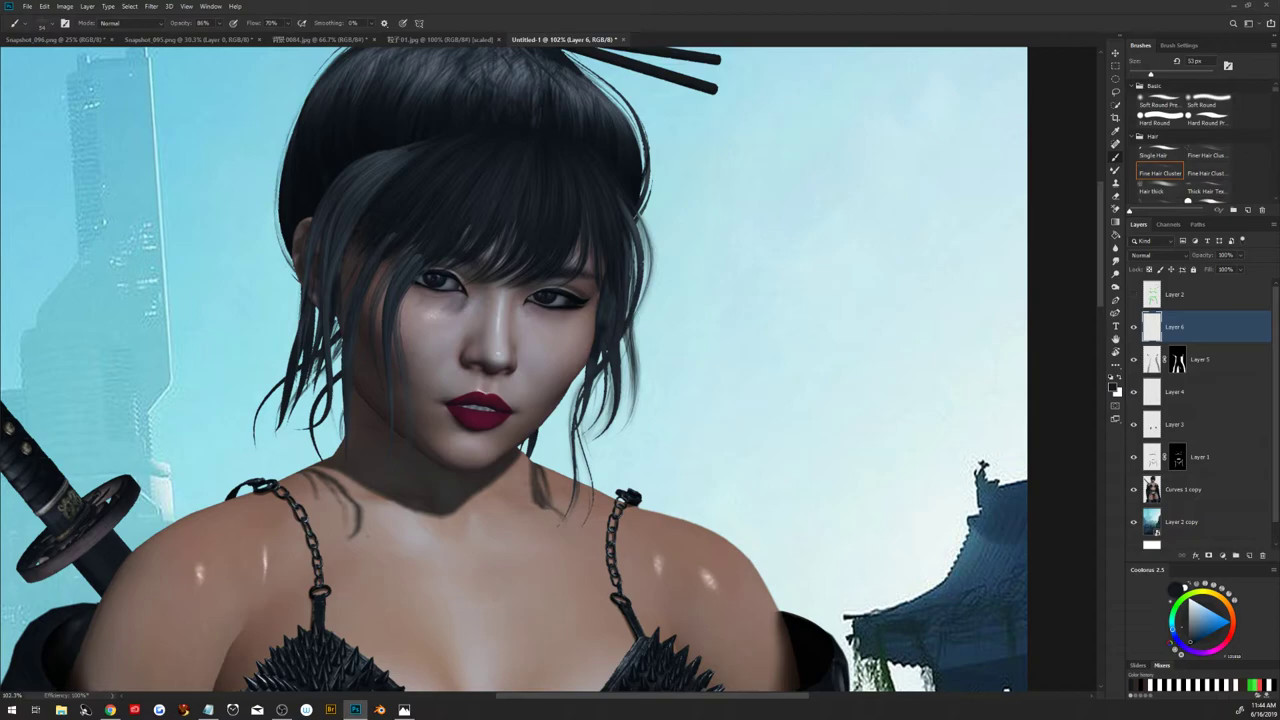
mouse_move(636, 258)
mouse_down()
mouse_move(646, 318)
mouse_move(646, 294)
mouse_up()
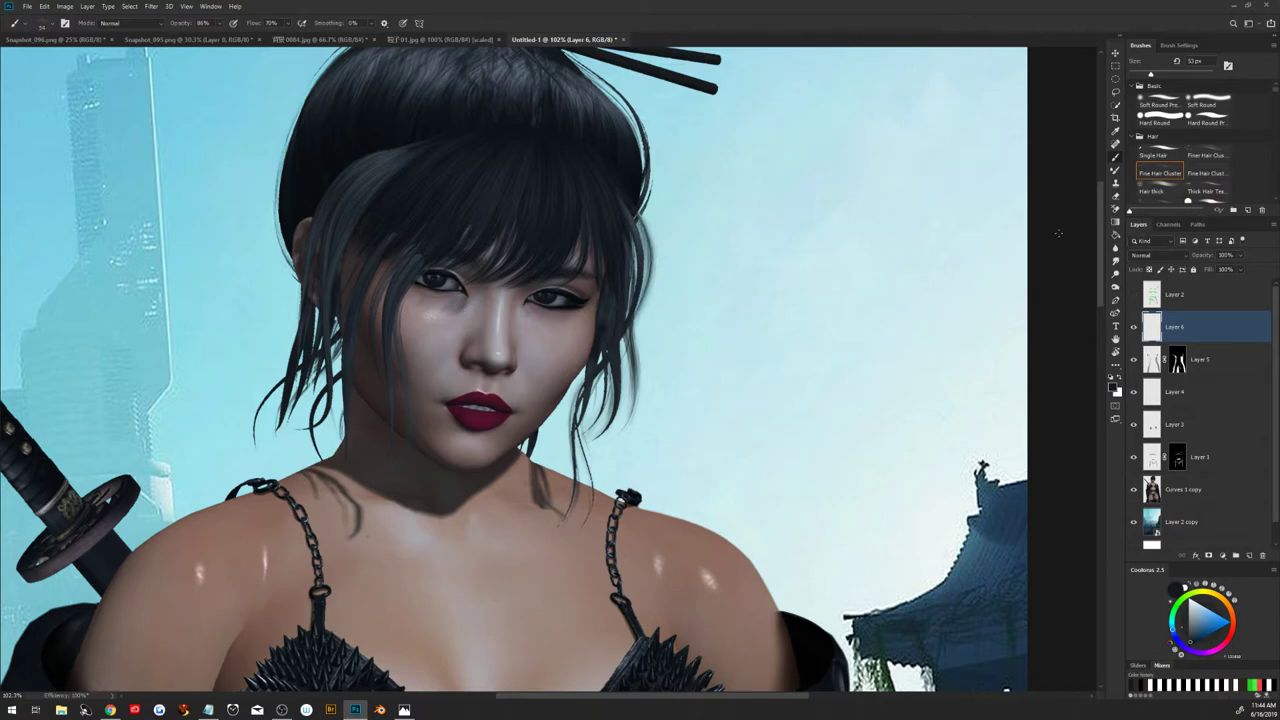
Erase stray marks, then paint flyaway strands along the bun's right edge
key(e)
key(bracketright)
key(bracketright)
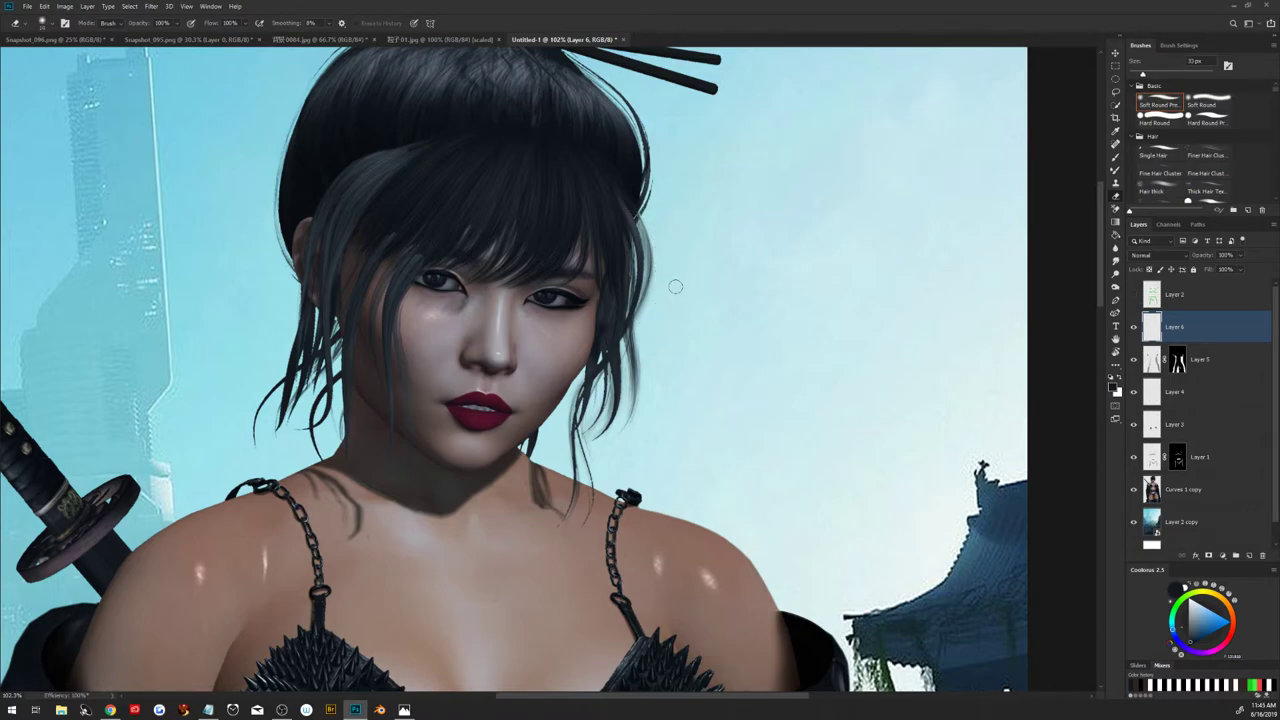
key(b)
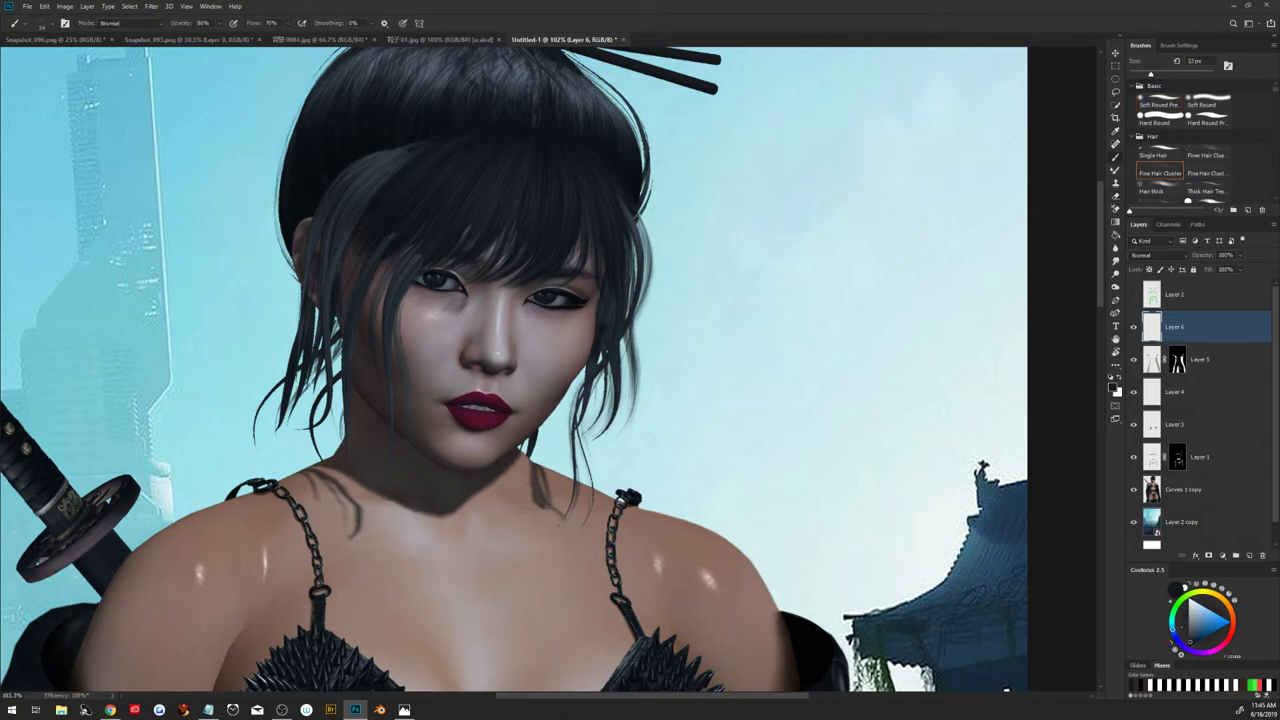
drag(598, 86, 618, 113)
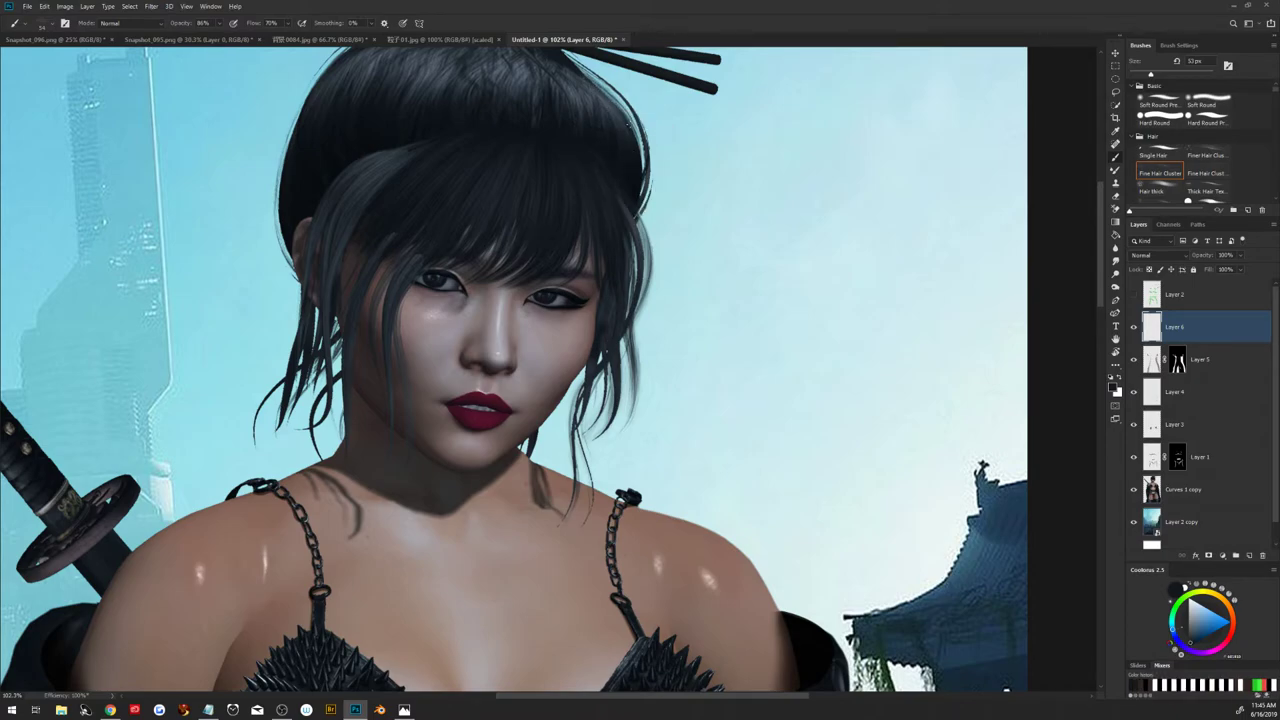
drag(620, 104, 644, 166)
drag(630, 116, 638, 136)
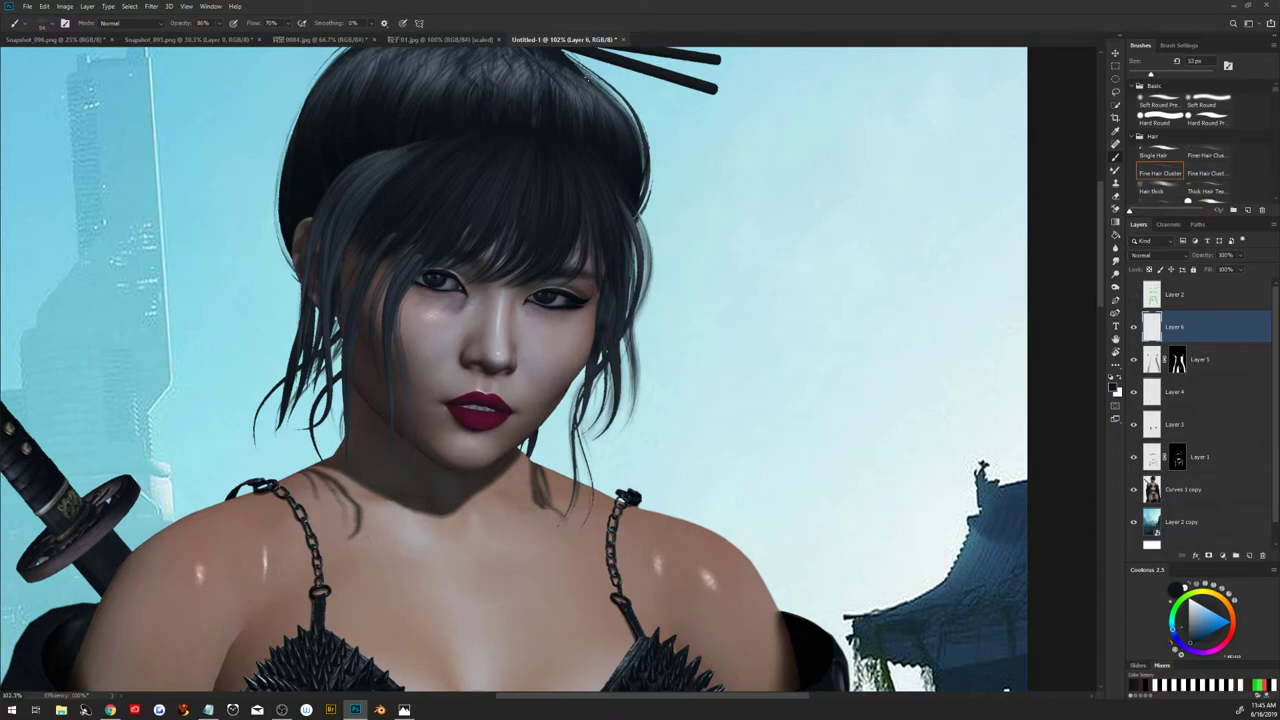
Paint strands along the bun's and hair's right edges, erasing stray strokes
scroll(628, 233, up, 3)
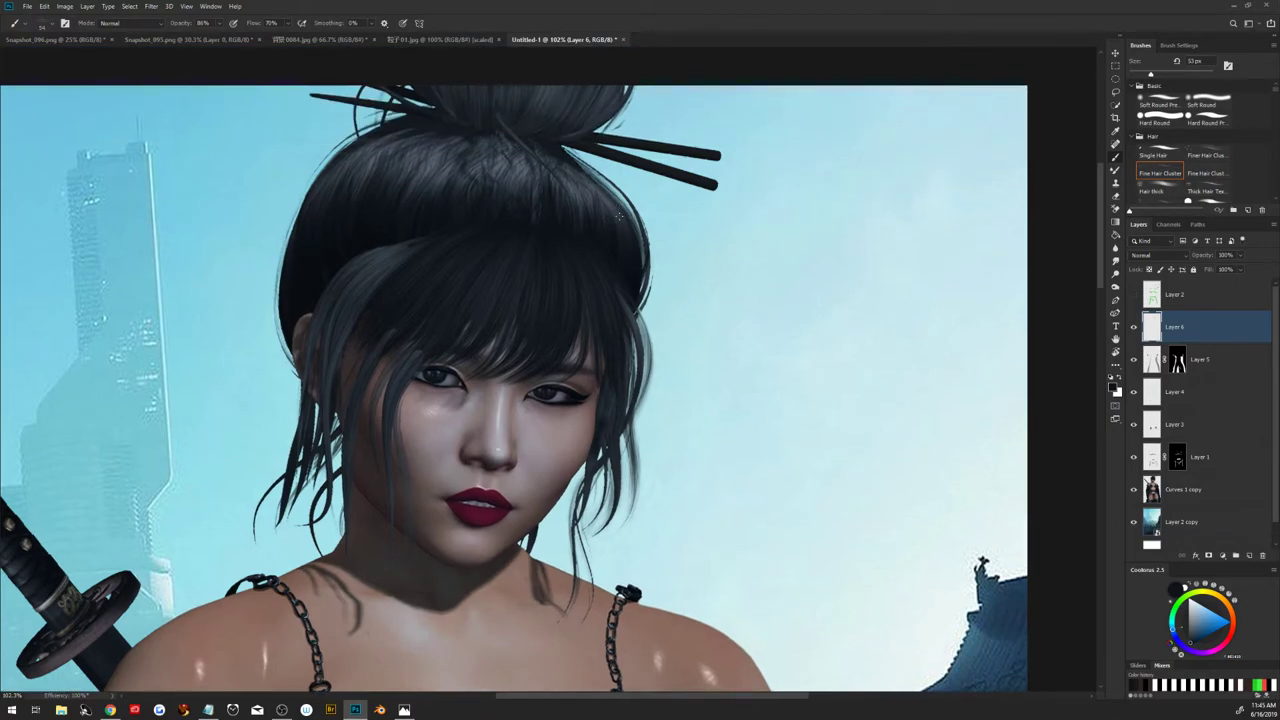
mouse_move(568, 148)
mouse_down()
mouse_move(616, 196)
mouse_move(606, 186)
mouse_up()
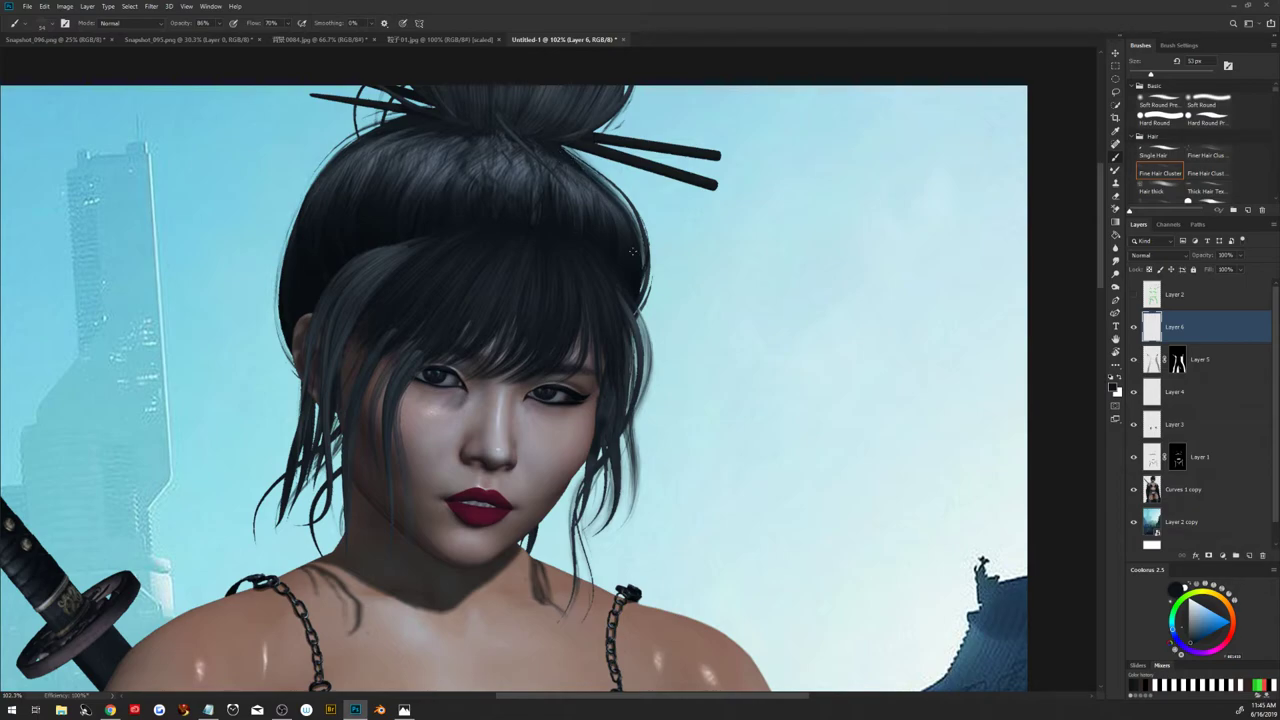
mouse_move(641, 257)
mouse_down()
mouse_move(652, 312)
mouse_move(646, 290)
mouse_move(631, 323)
mouse_up()
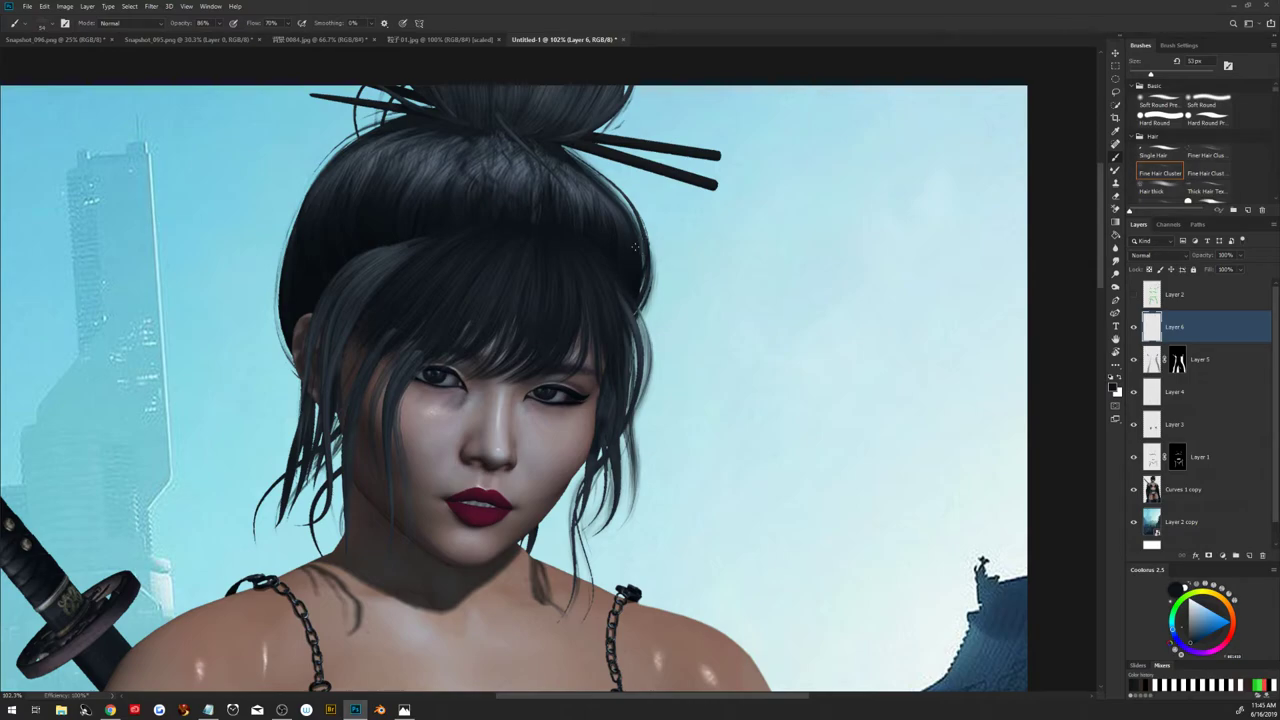
key(e)
drag(657, 234, 654, 298)
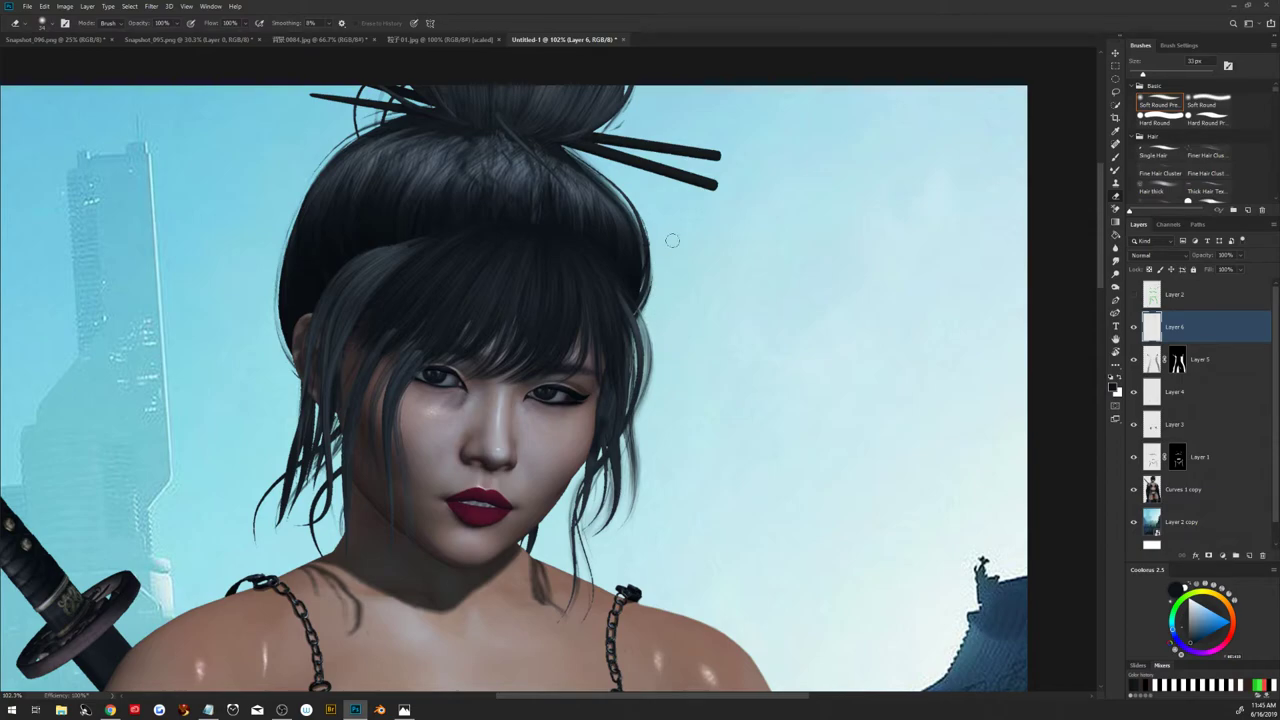
Add fine strands across the upper-left hair, the top of the bun and its right side
key(b)
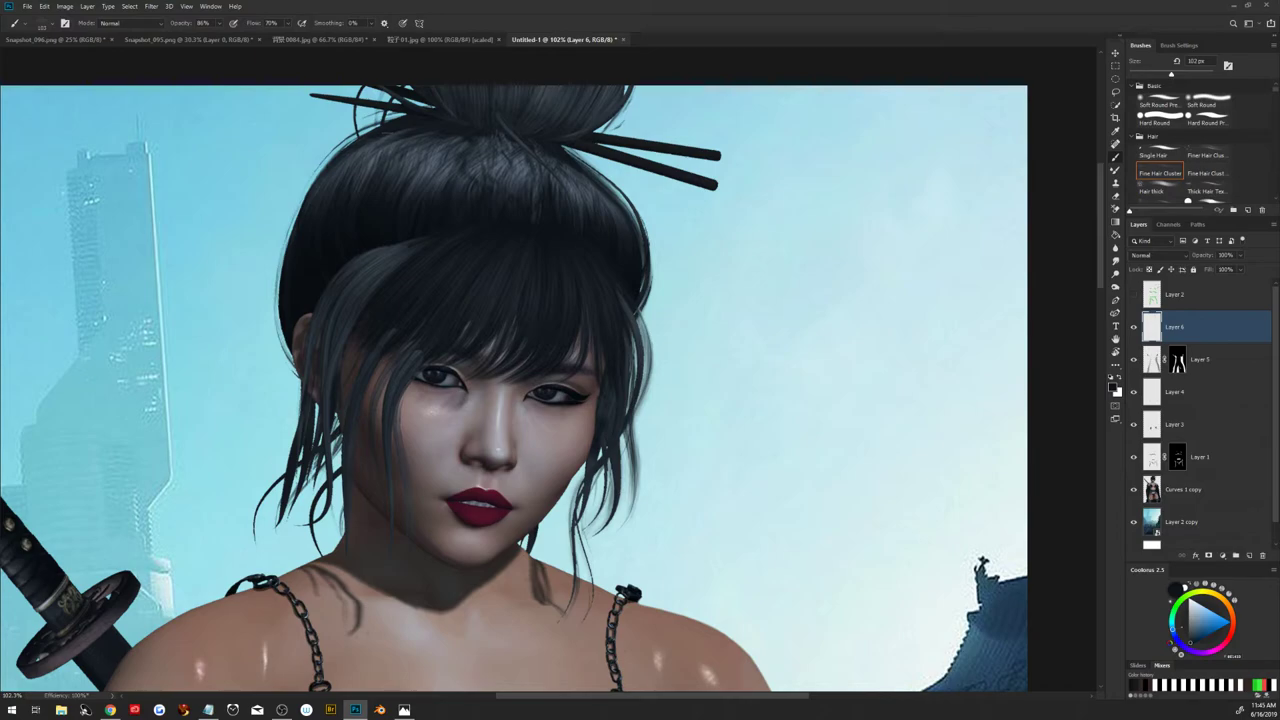
drag(370, 128, 330, 160)
drag(378, 114, 358, 138)
mouse_move(392, 92)
mouse_down()
mouse_move(372, 99)
mouse_move(385, 104)
mouse_up()
drag(630, 90, 600, 132)
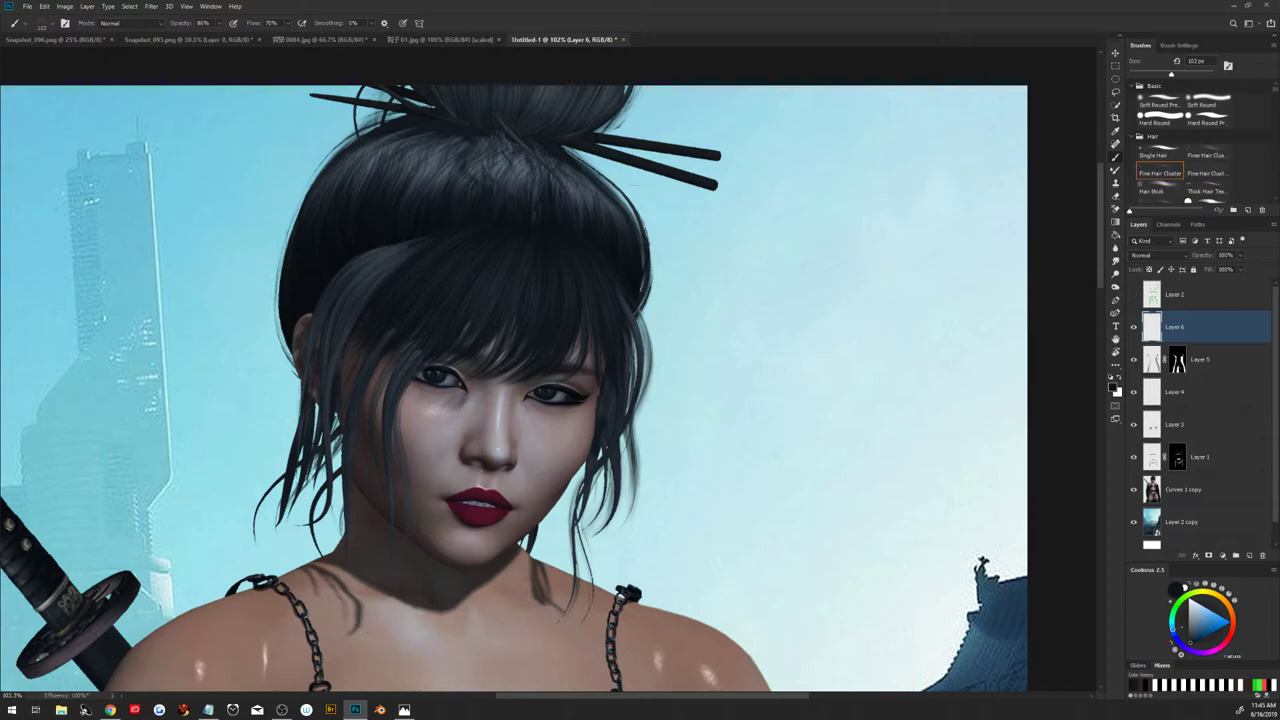
drag(580, 152, 576, 156)
mouse_move(630, 90)
mouse_down()
mouse_move(600, 135)
mouse_move(616, 126)
mouse_up()
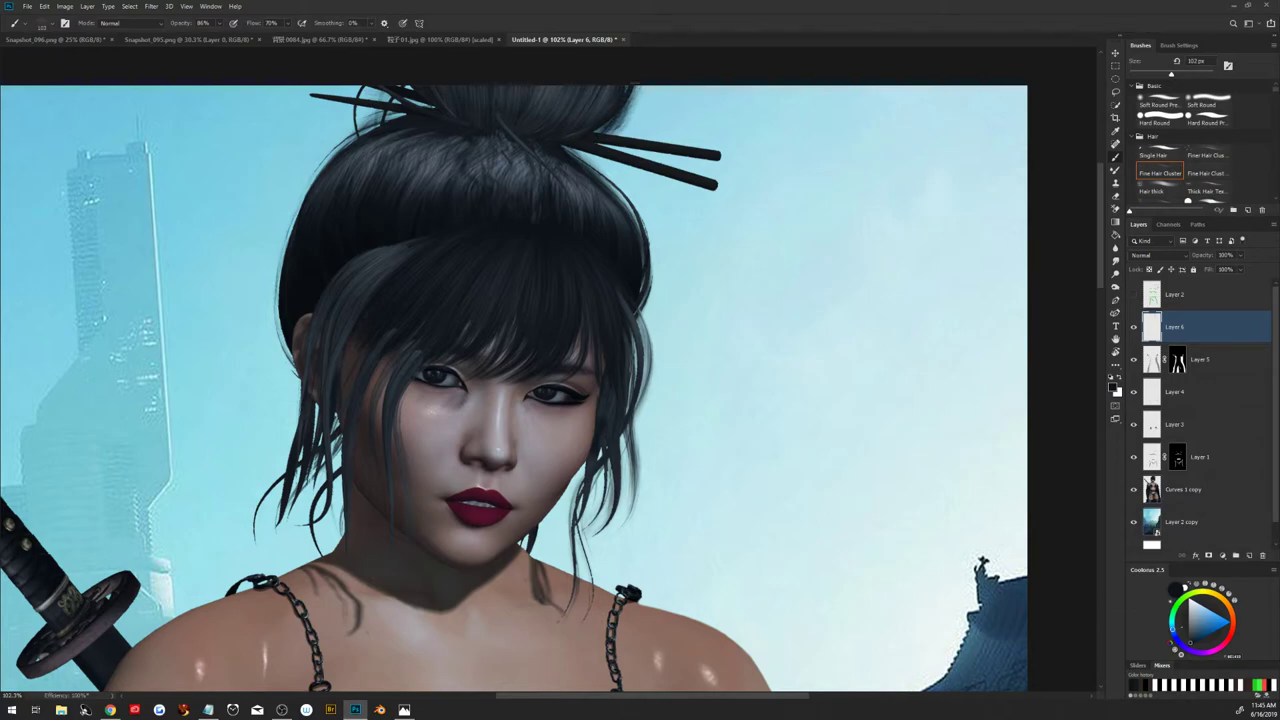
drag(615, 128, 597, 134)
Paint strands down the bun's left edge and into the left hair locks
key(e)
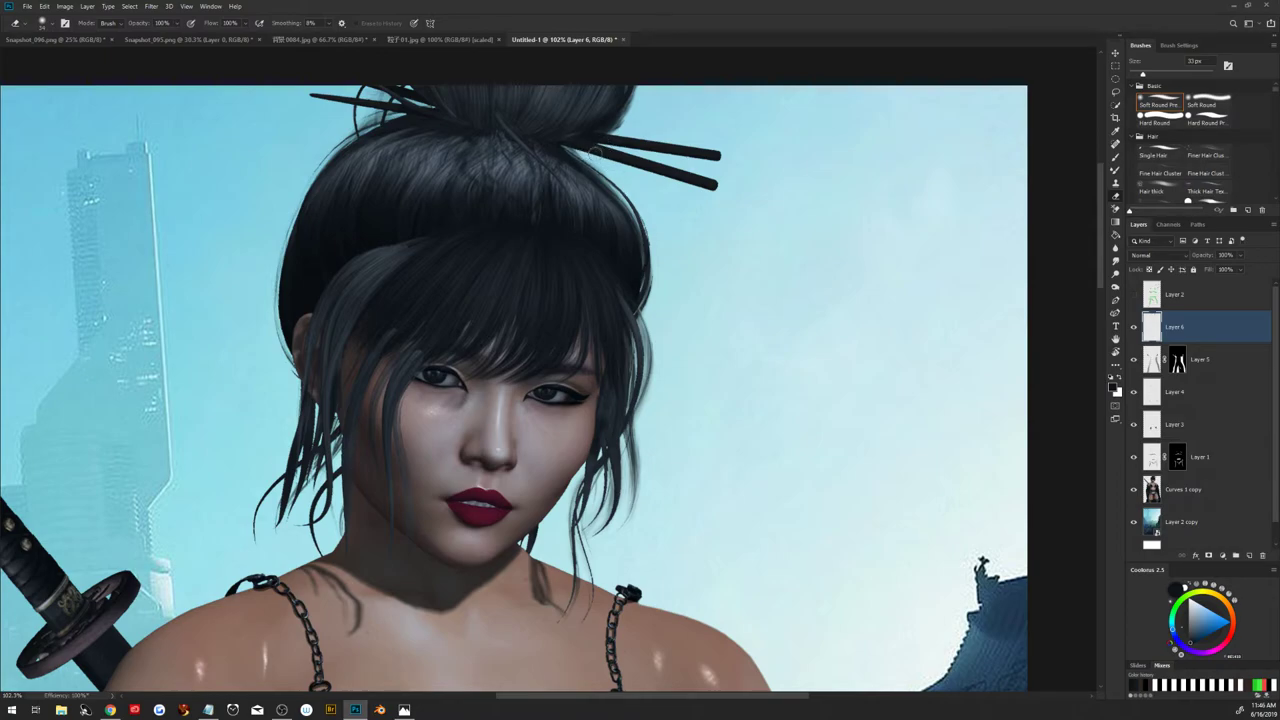
key(b)
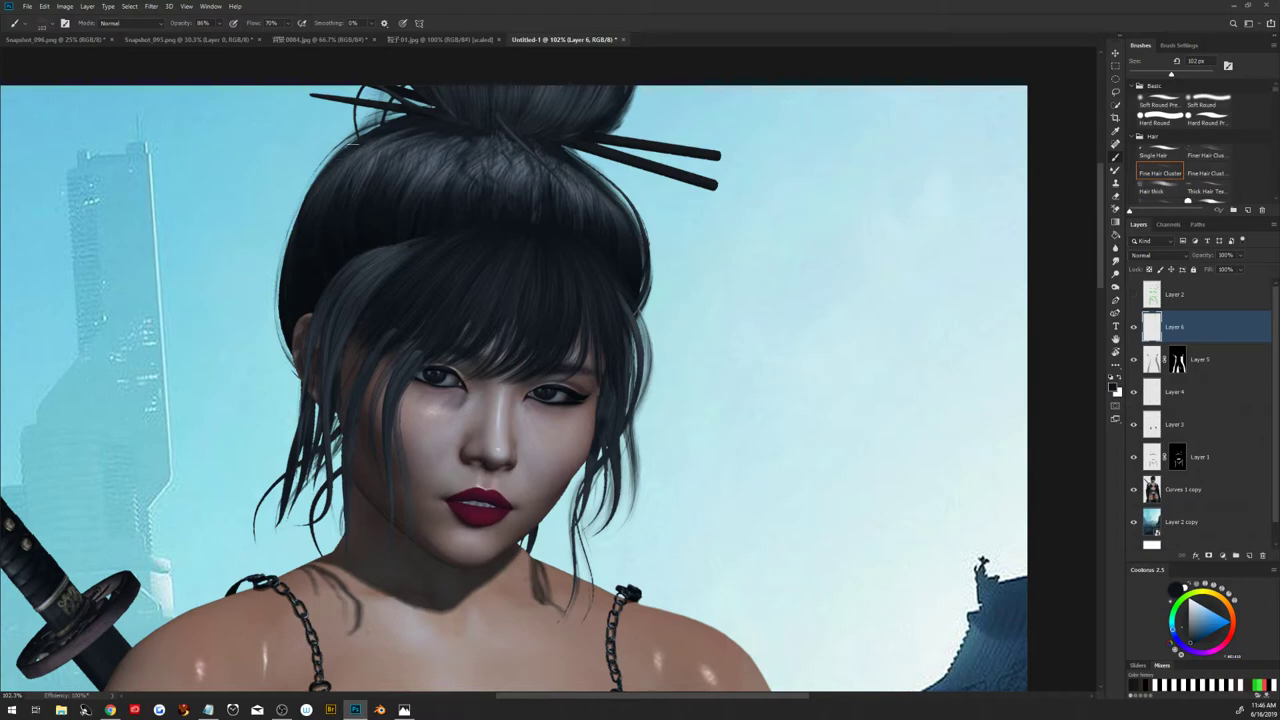
drag(350, 145, 283, 260)
mouse_move(318, 172)
mouse_down()
mouse_move(277, 286)
mouse_move(280, 370)
mouse_up()
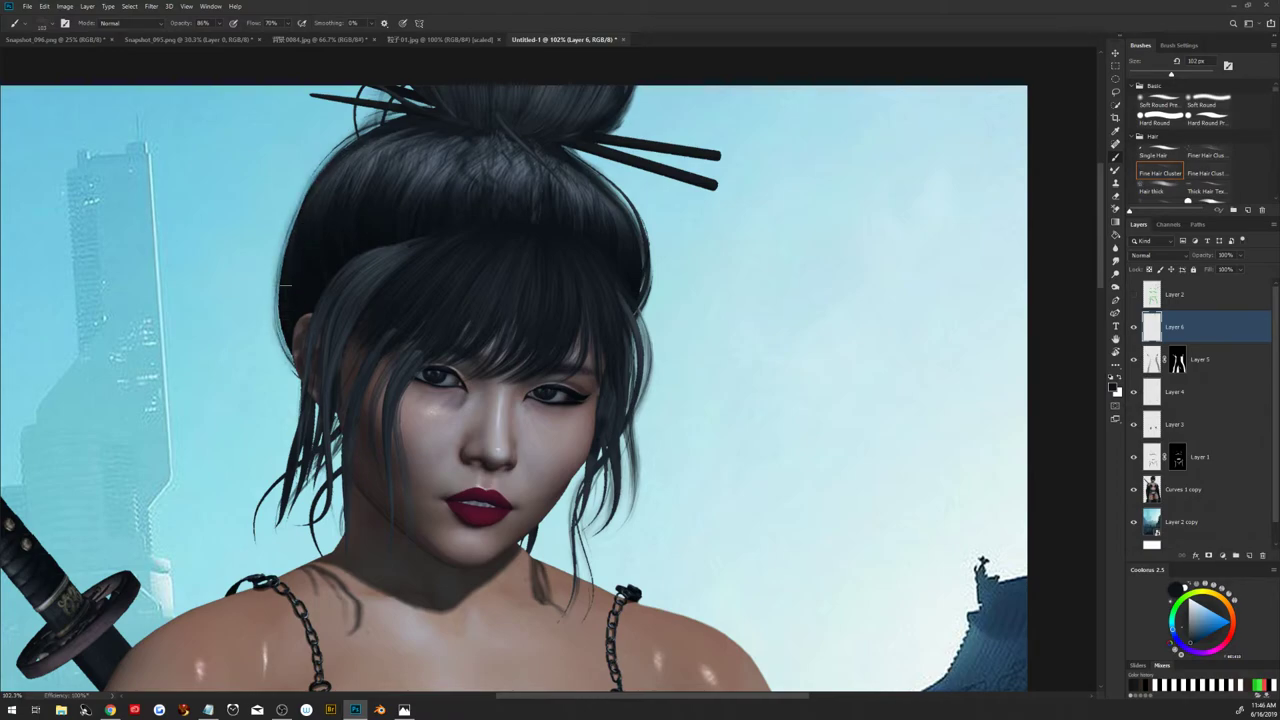
mouse_move(316, 174)
mouse_down()
mouse_move(281, 366)
mouse_move(303, 442)
mouse_move(288, 495)
mouse_up()
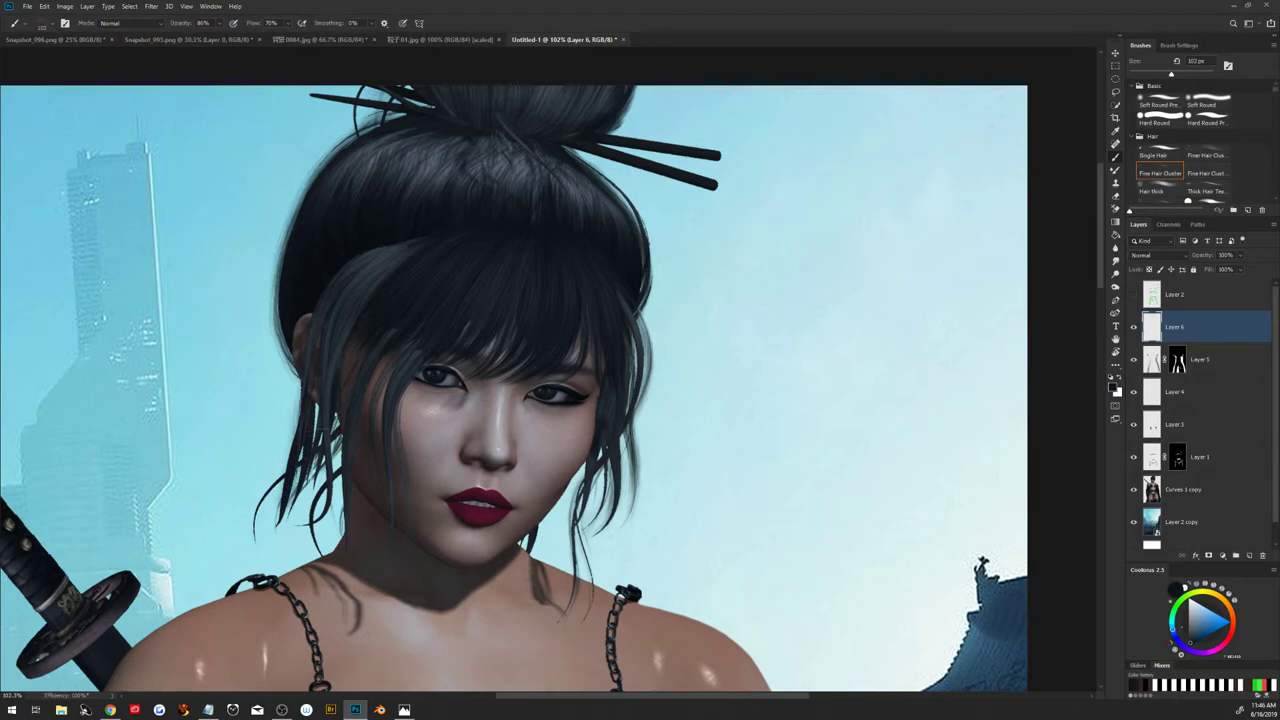
drag(320, 475, 324, 512)
mouse_move(339, 449)
mouse_down()
mouse_move(336, 510)
mouse_move(348, 524)
mouse_up()
mouse_move(340, 481)
mouse_down()
mouse_move(338, 520)
mouse_move(340, 506)
mouse_up()
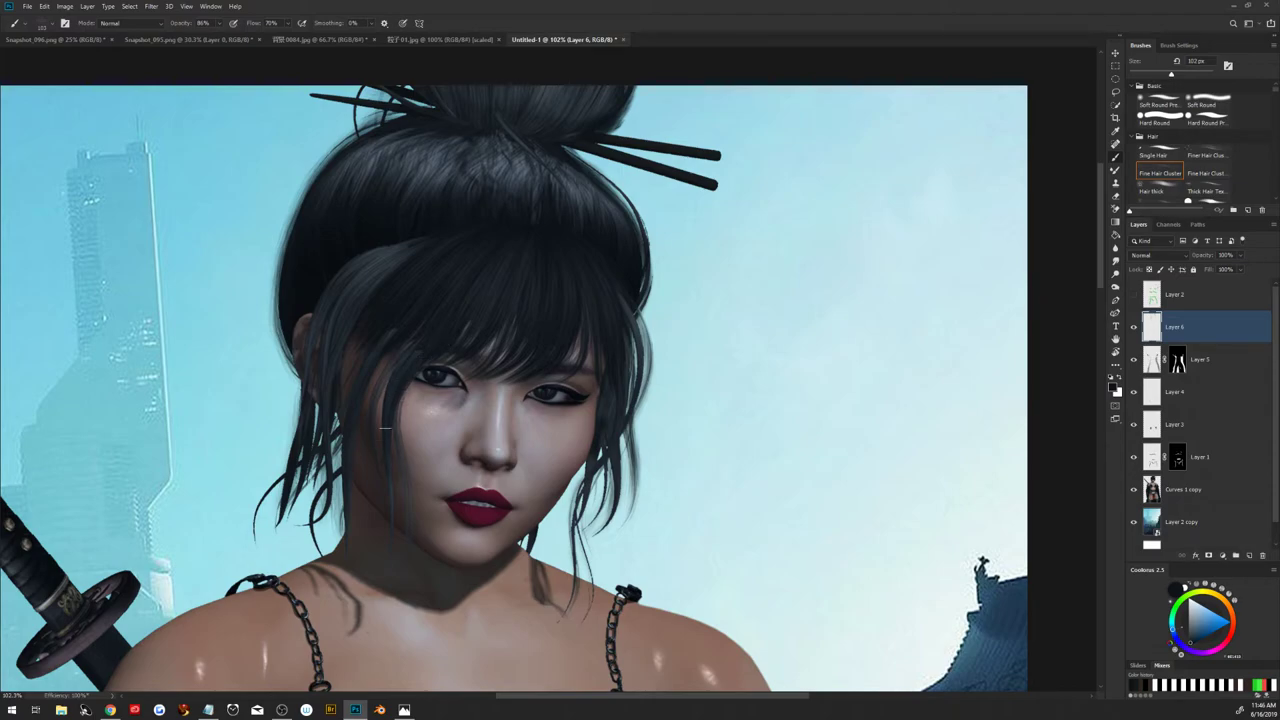
Erase the left cheek's freckle texture, add a faint strand beside it, and set the brush to 50 px
key(bracketright)
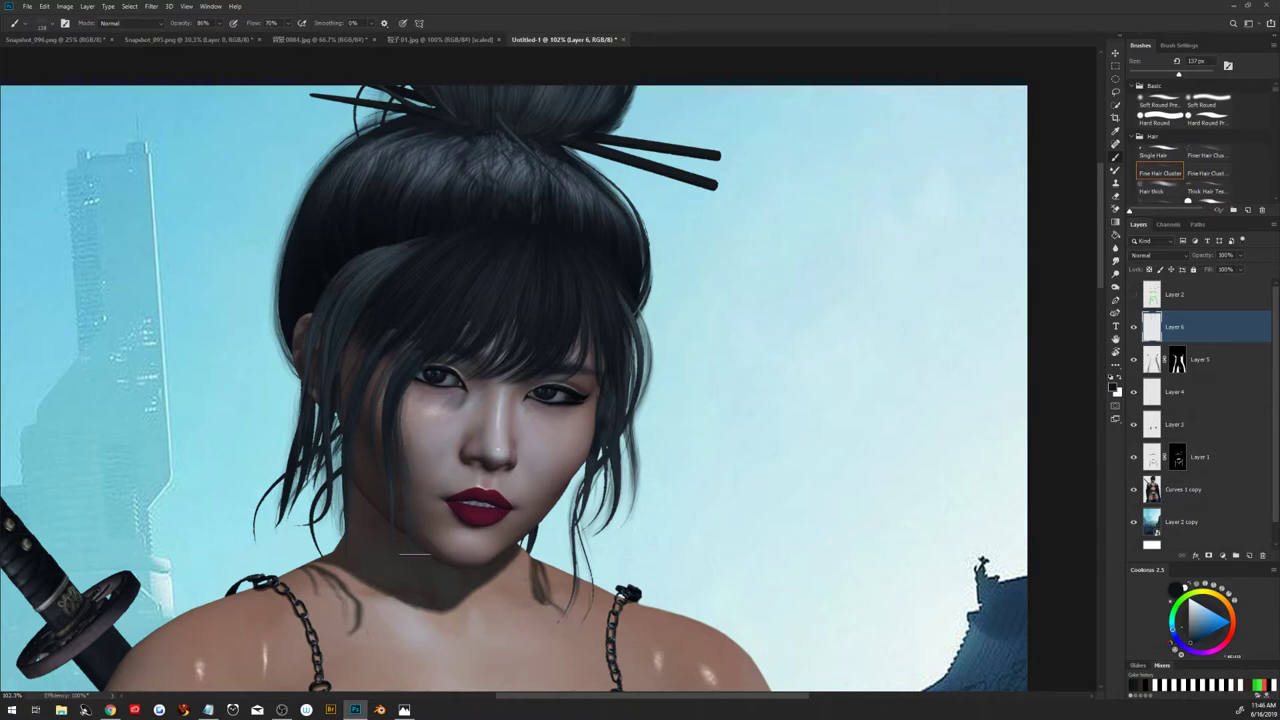
key(e)
drag(426, 410, 409, 450)
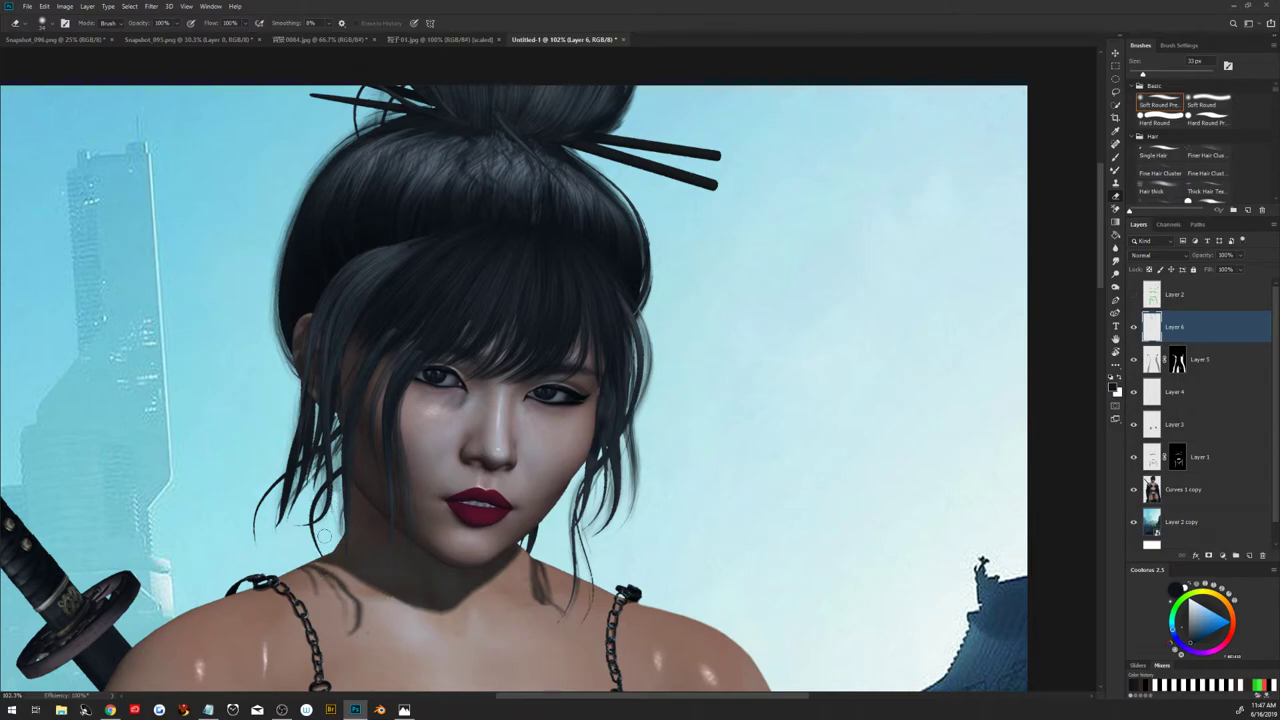
mouse_move(336, 520)
mouse_down()
mouse_move(349, 465)
mouse_move(341, 510)
mouse_up()
drag(236, 253, 254, 240)
drag(271, 194, 251, 268)
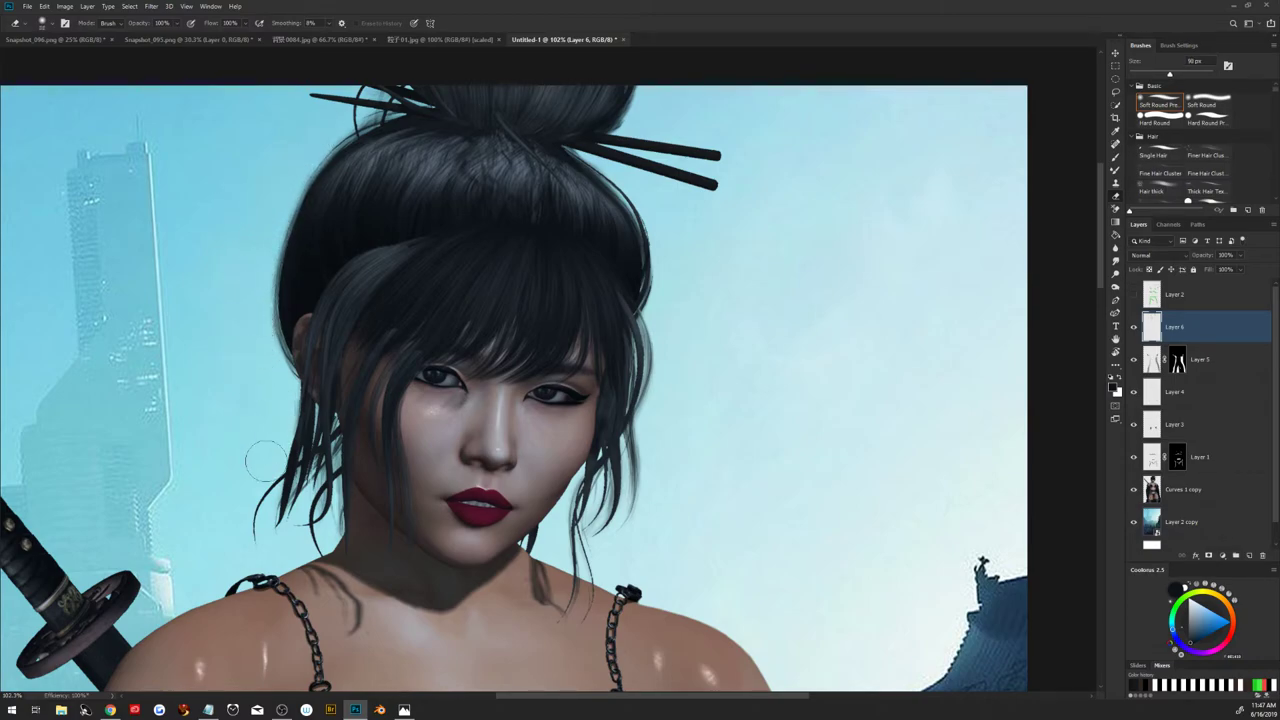
key(ctrl+0)
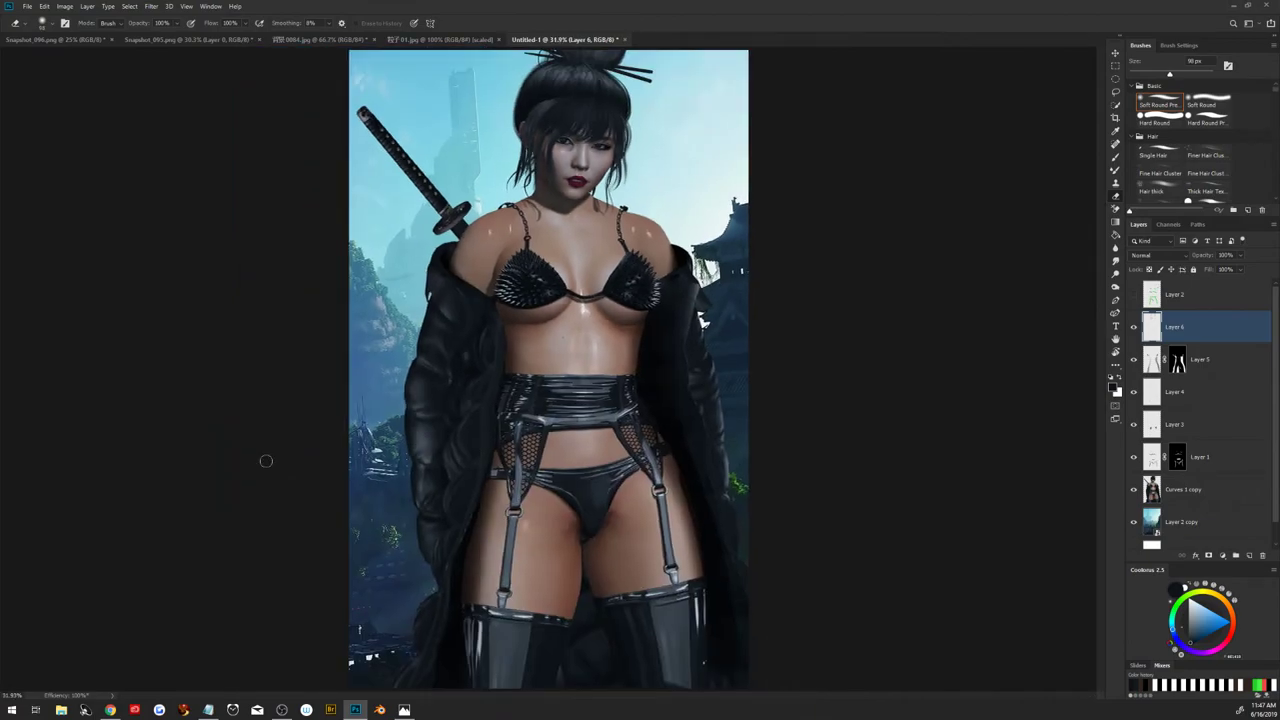
Check Layer 6's strands, add a new Layer 7 and zoom in on the face
click(1134, 327)
click(1247, 555)
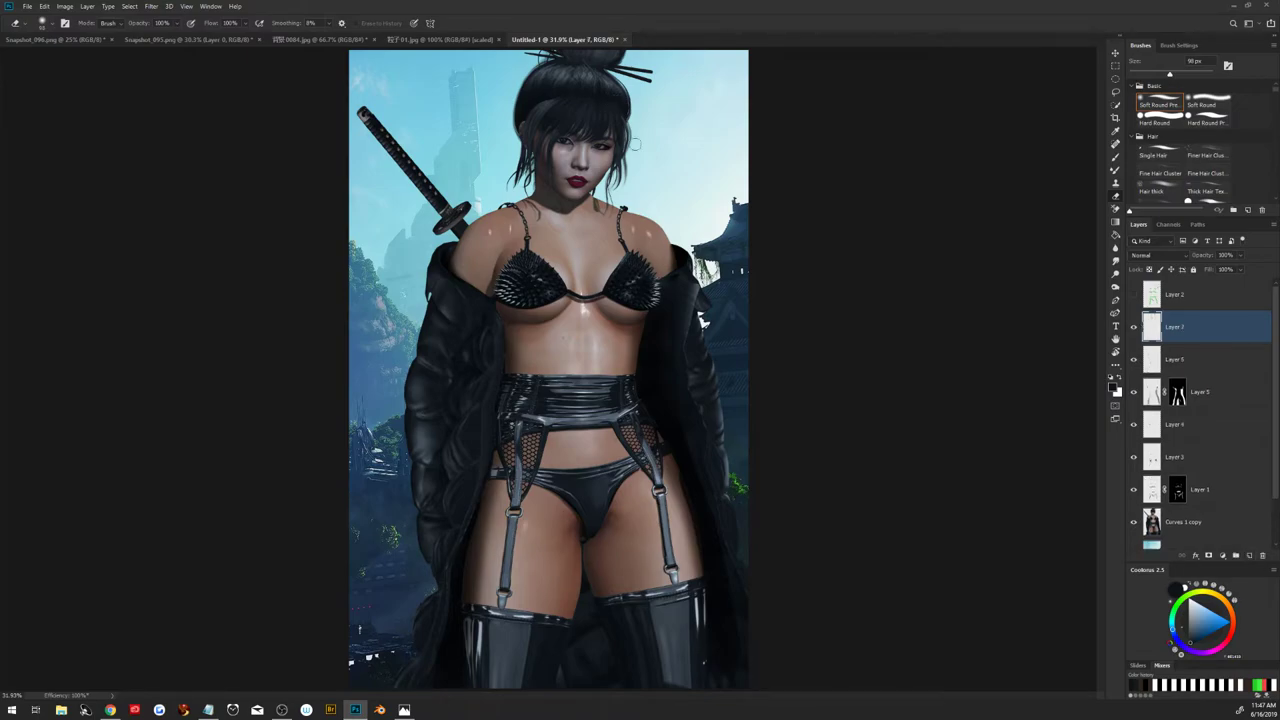
key(z)
drag(585, 162, 664, 162)
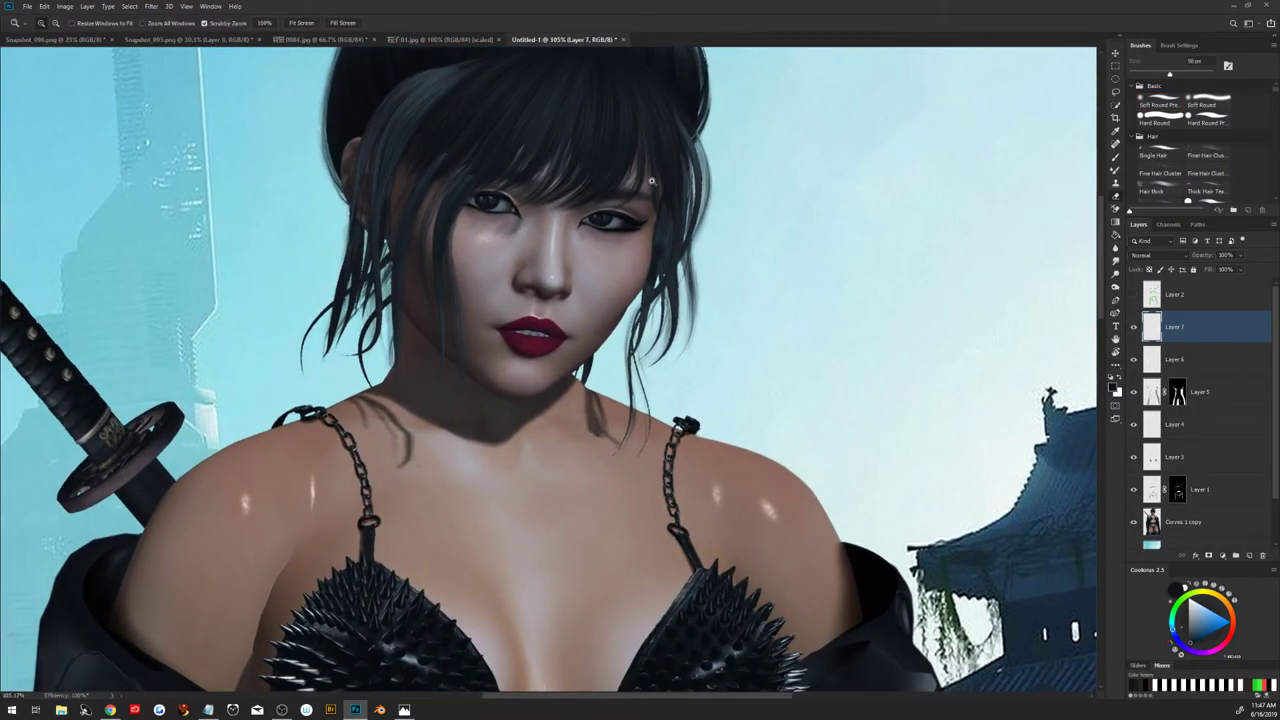
Set up the Fine Hair Cluster brush with 80% flow, 83% opacity and 40 px size
key(b)
scroll(594, 376, down, 2)
scroll(594, 376, down, 2)
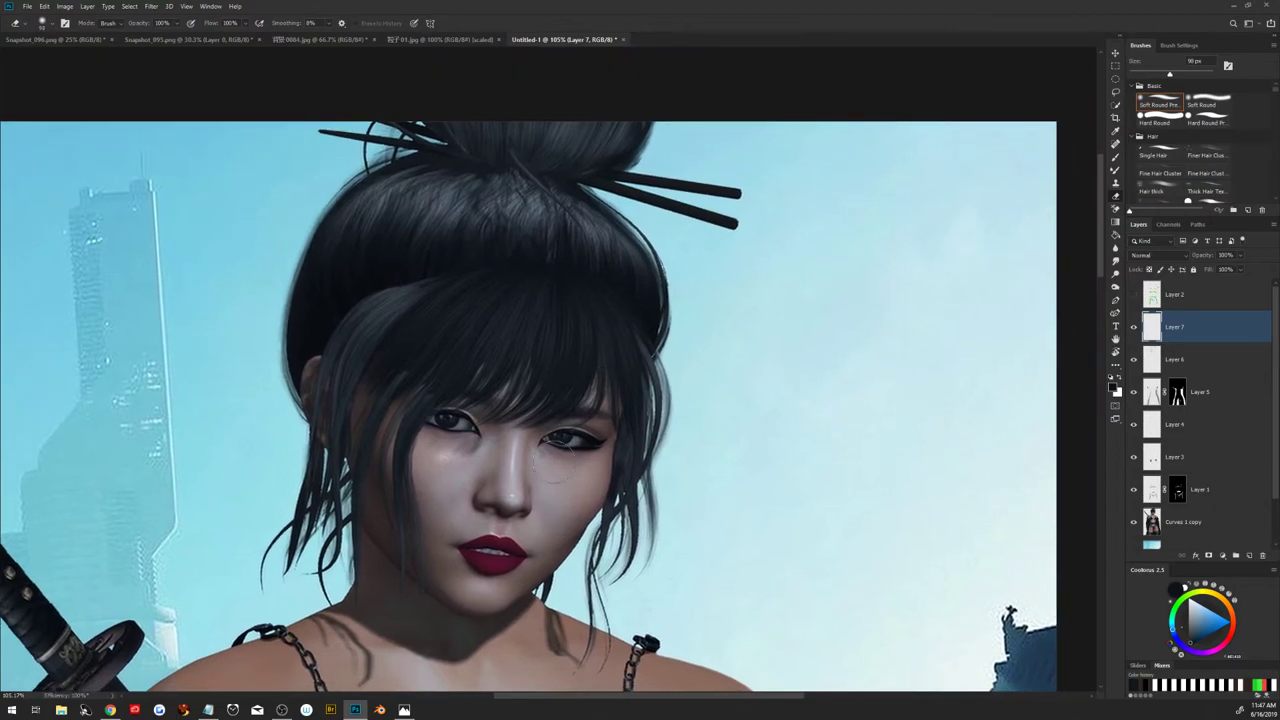
click(1201, 155)
key(b)
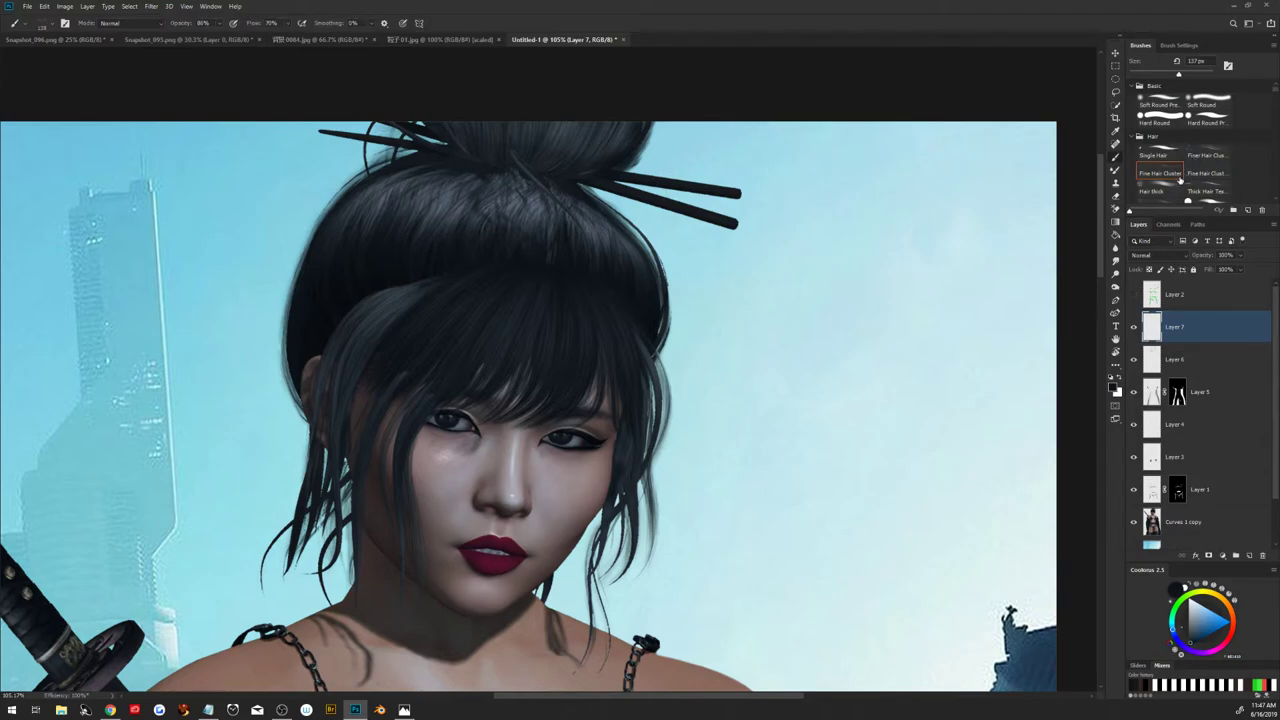
key(e)
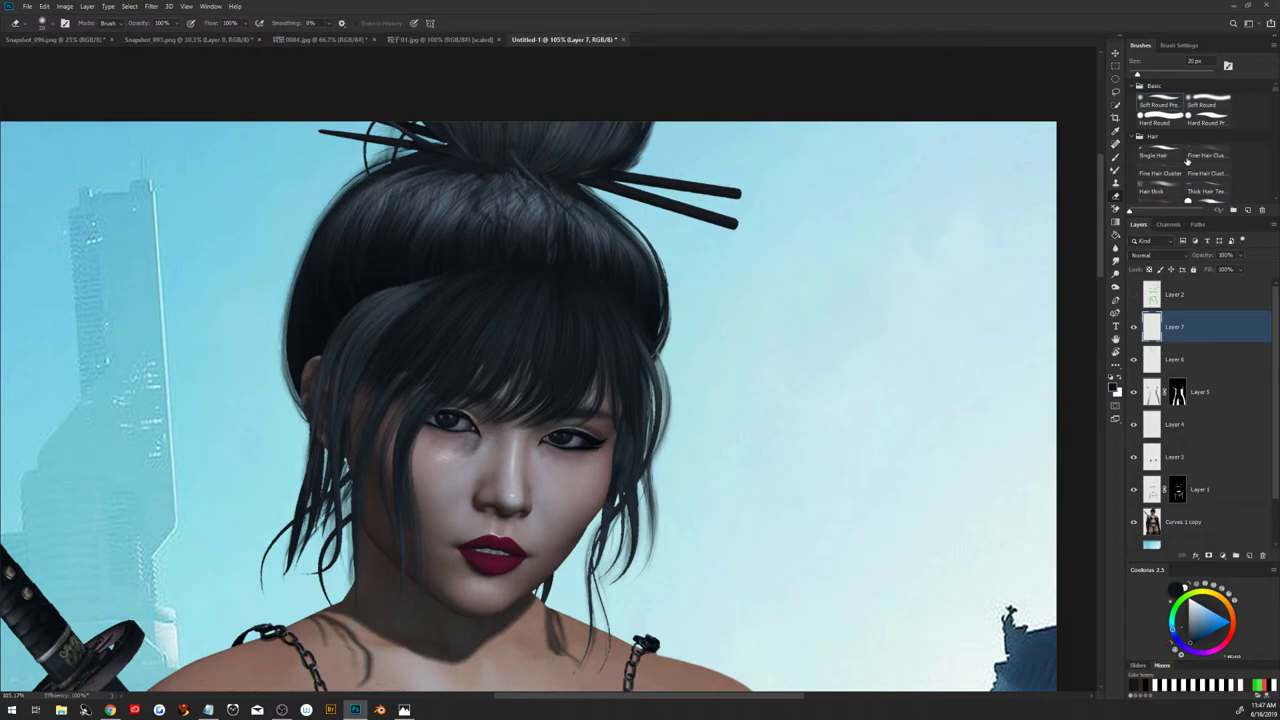
key(b)
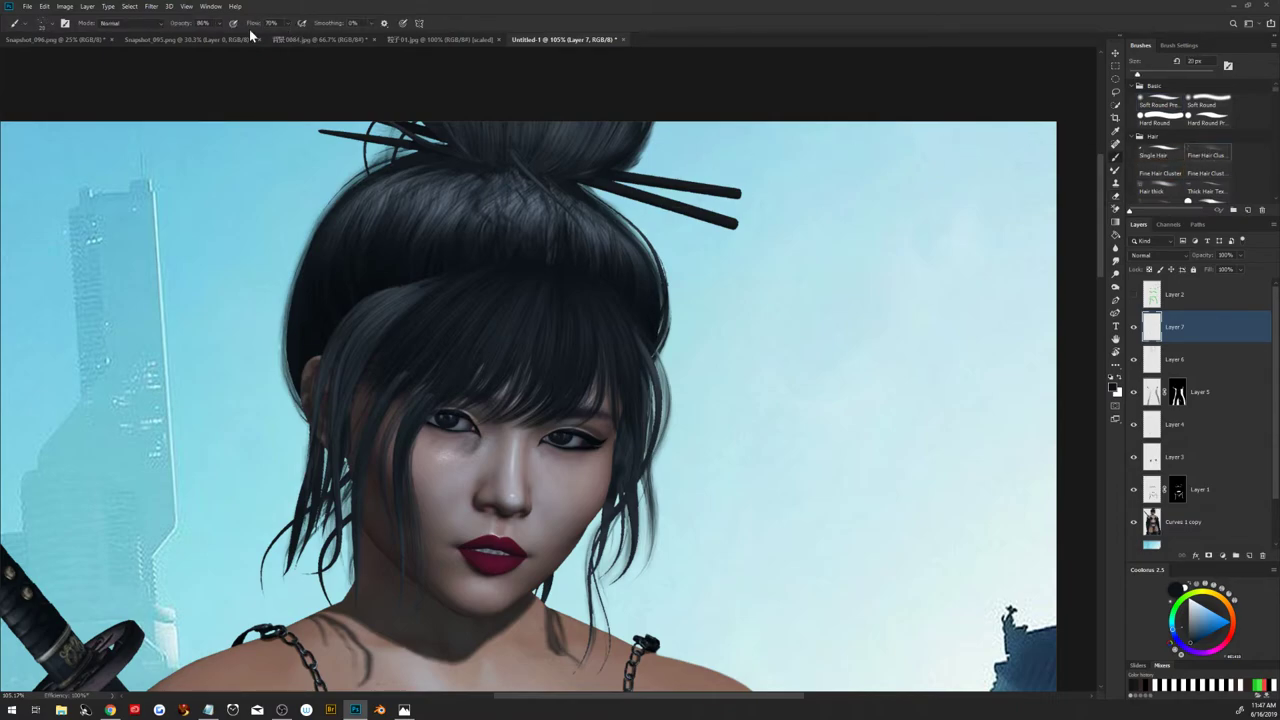
drag(250, 22, 185, 27)
mouse_move(481, 326)
mouse_down()
mouse_move(494, 345)
mouse_move(481, 322)
mouse_up()
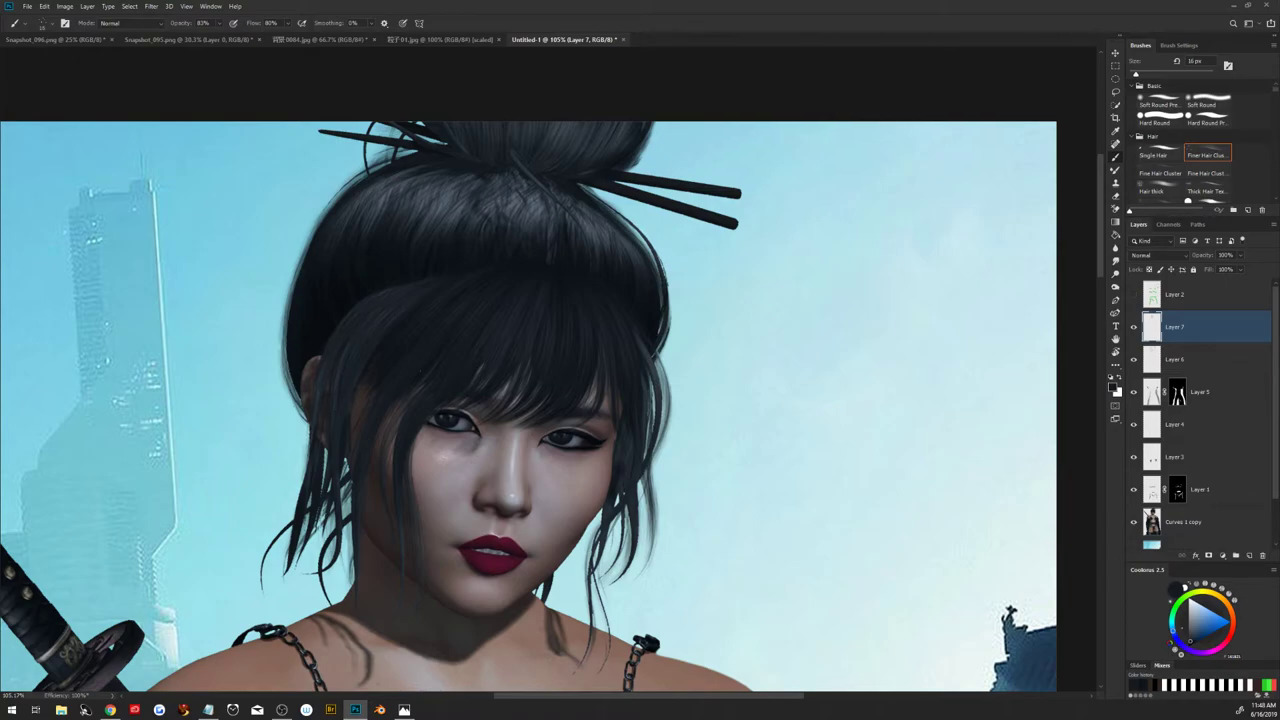
click(410, 262)
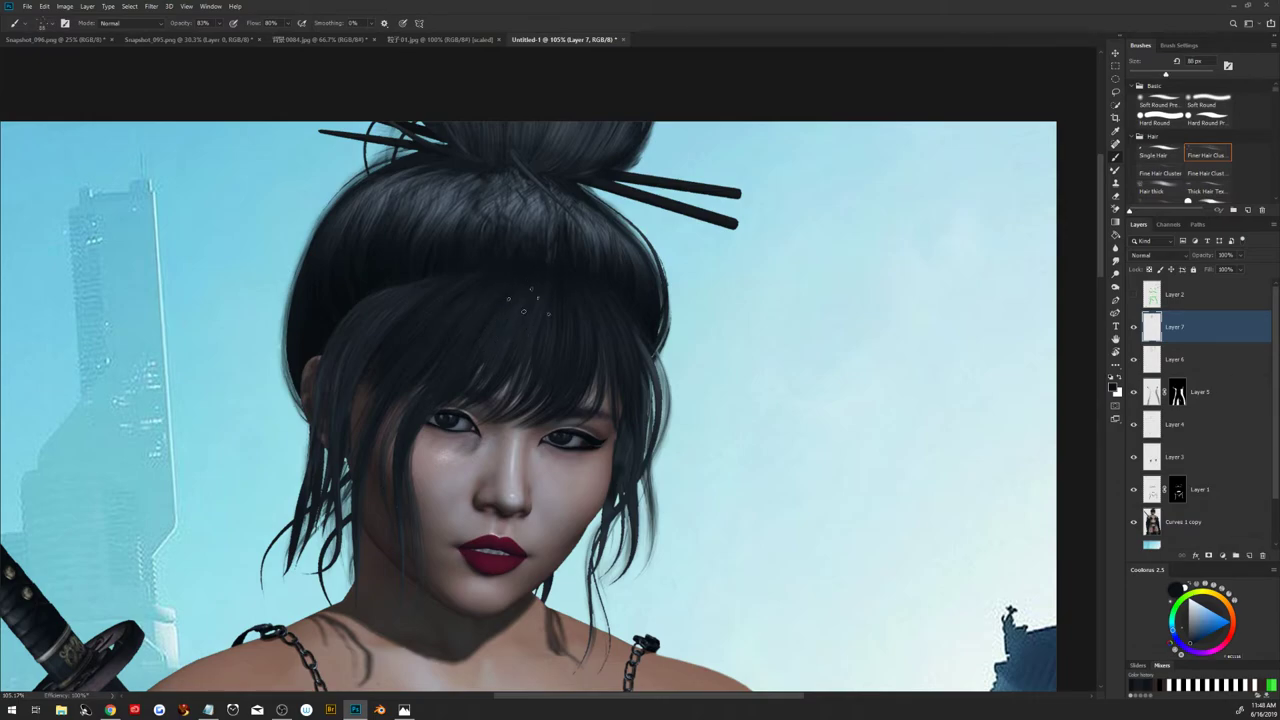
key(bracketleft)
key(bracketleft)
key(bracketleft)
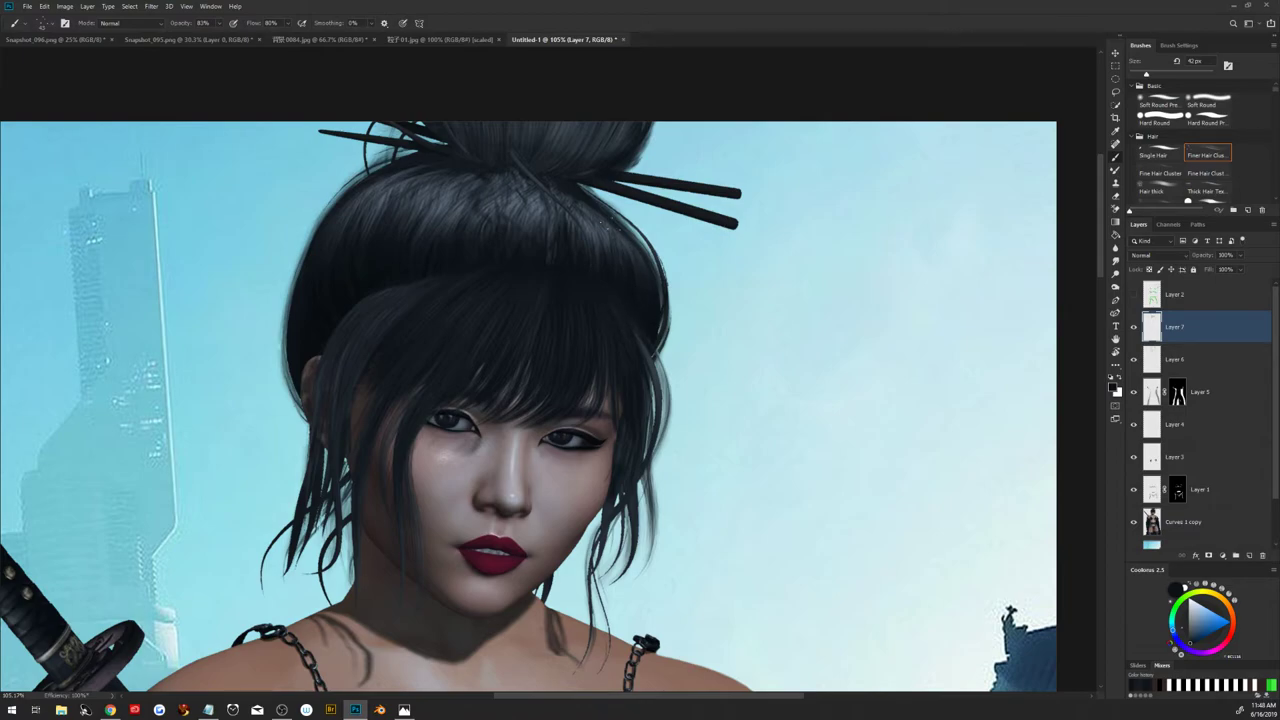
key(r)
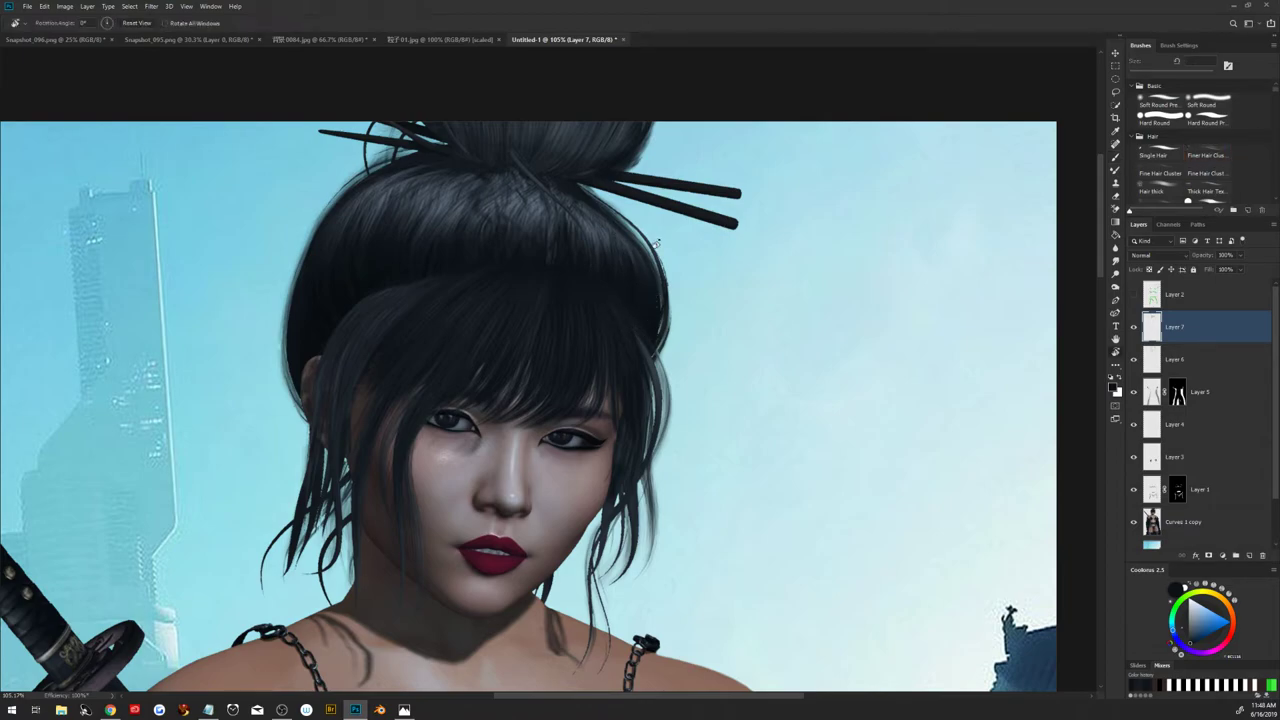
mouse_move(630, 328)
mouse_down()
mouse_move(465, 441)
mouse_move(450, 470)
mouse_up()
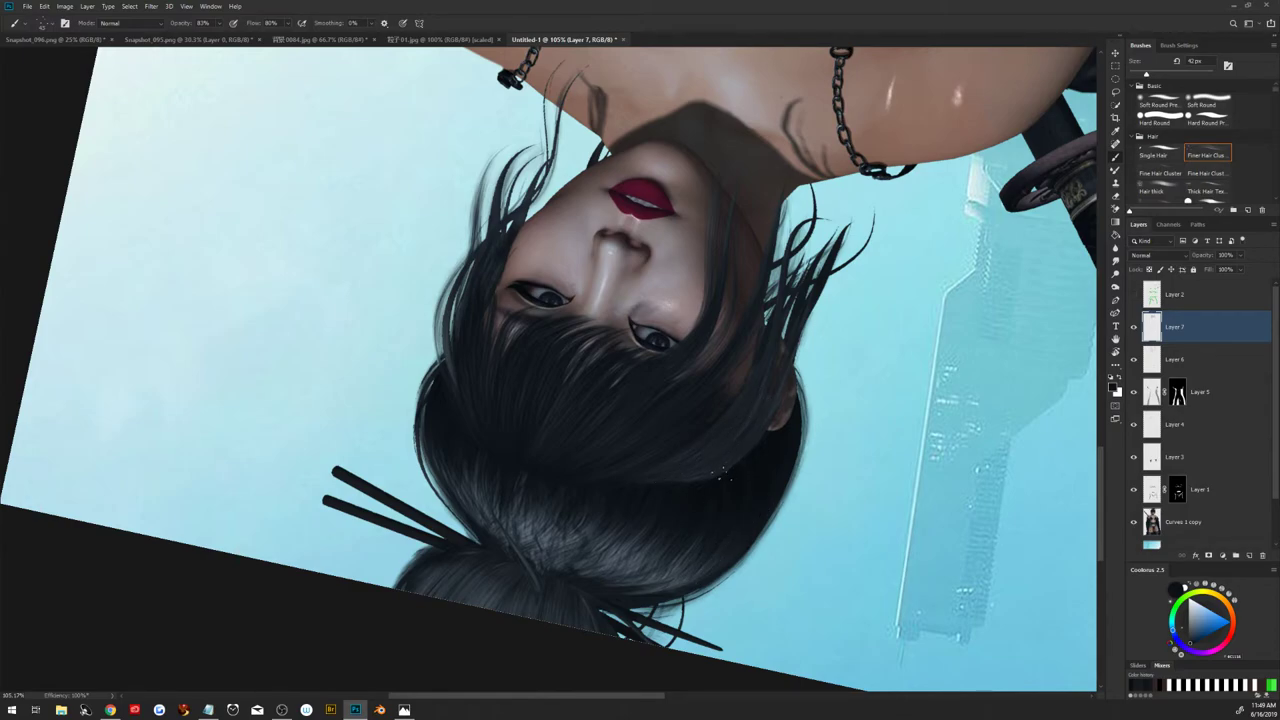
key(bracketleft)
key(bracketleft)
key(bracketleft)
key(Escape)
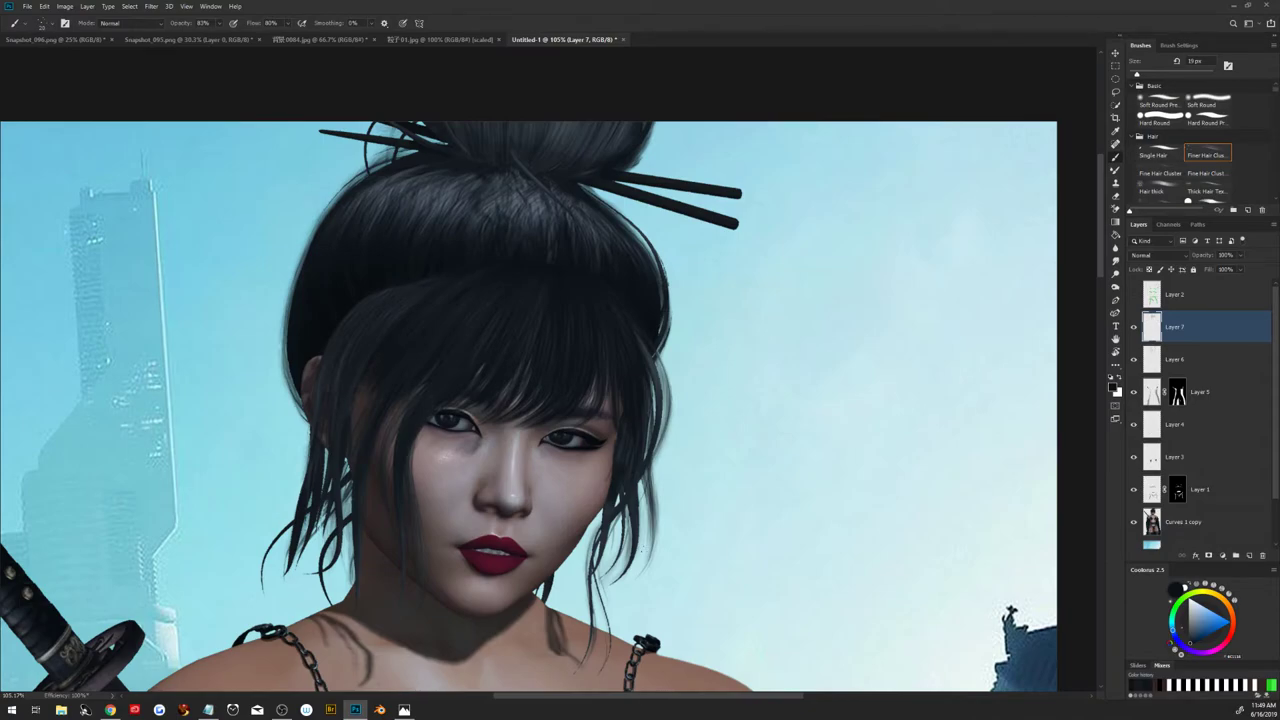
Paint small dark strands near the bun with a 31 px brush, then fit the image on screen
click(1133, 327)
key(bracketright)
key(bracketright)
key(bracketright)
drag(652, 137, 639, 159)
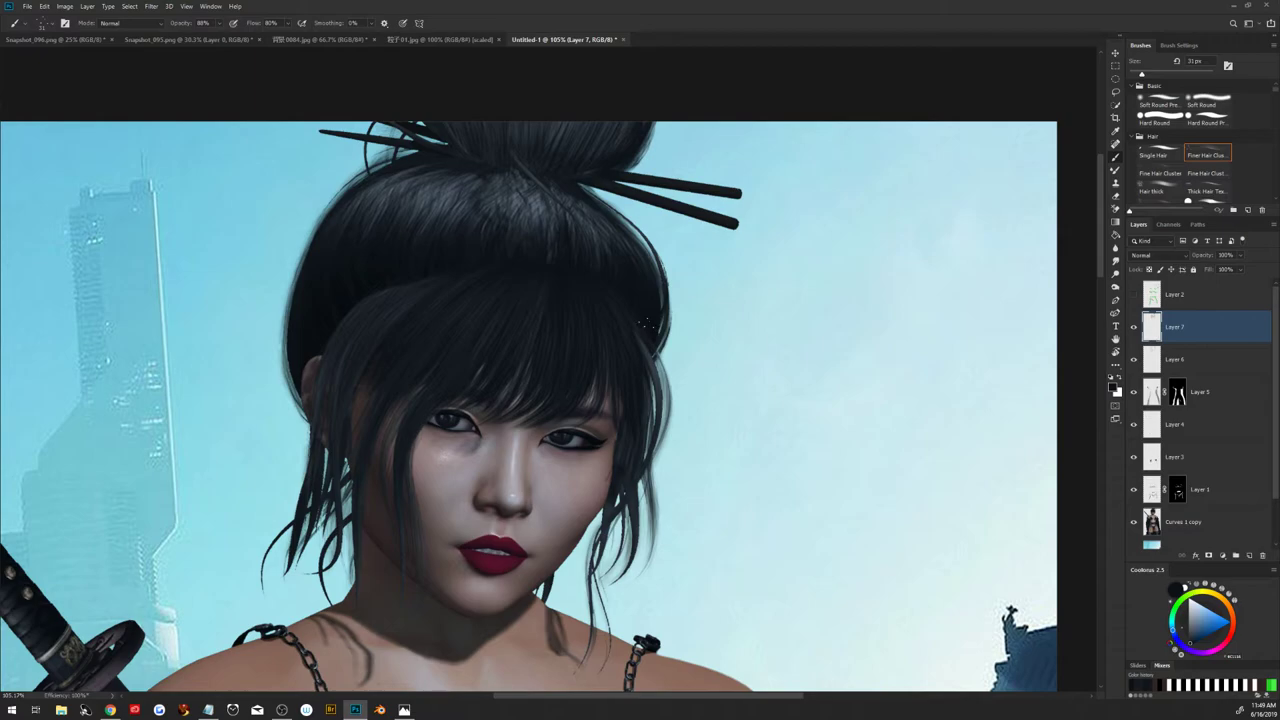
click(1116, 196)
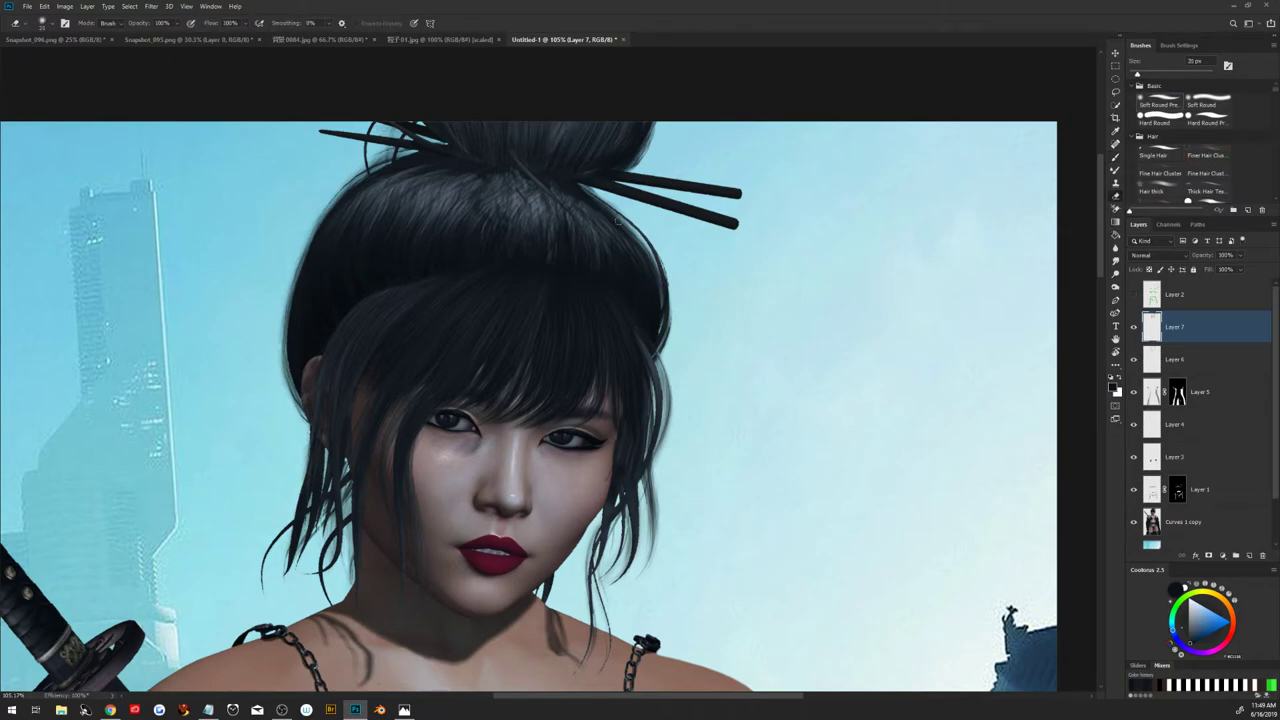
key(ctrl+0)
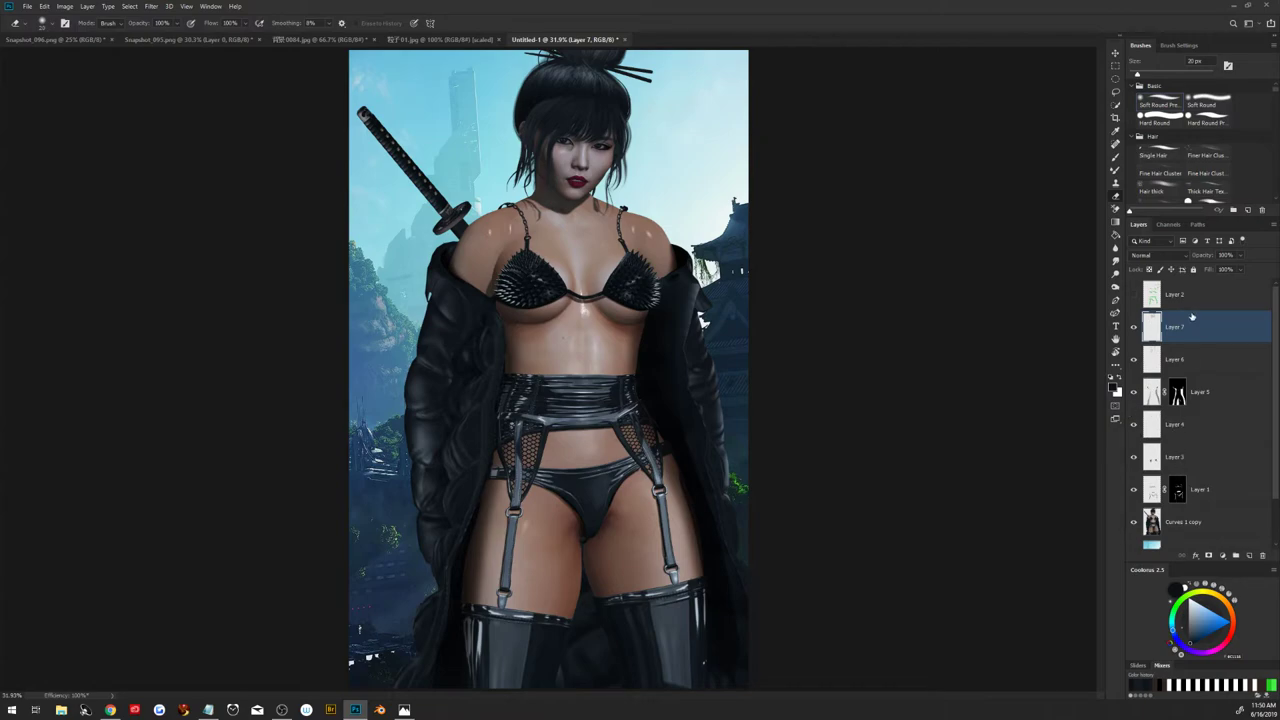
Add Layer 8 with the Single Hair brush, zoom in on the face and bun, and dismiss the History Eraser error
click(1250, 556)
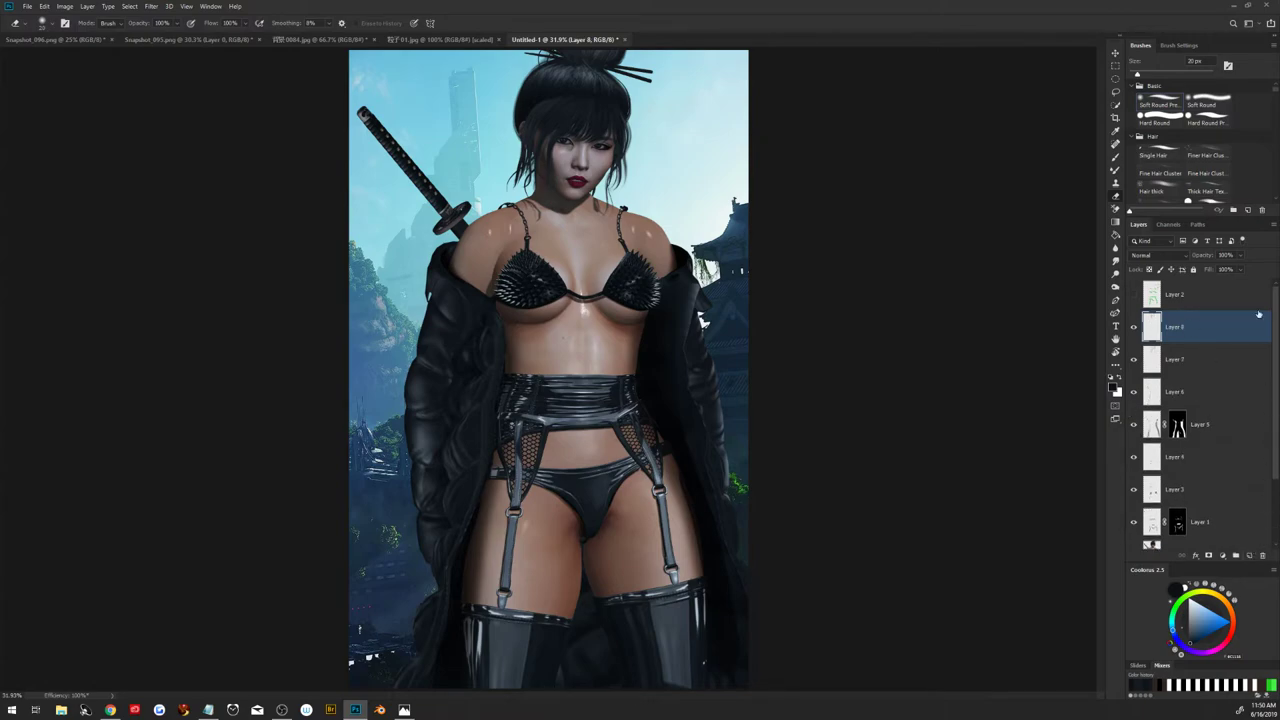
click(1154, 158)
key(z)
mouse_move(609, 132)
mouse_down()
mouse_move(645, 183)
mouse_move(603, 370)
mouse_up()
key(b)
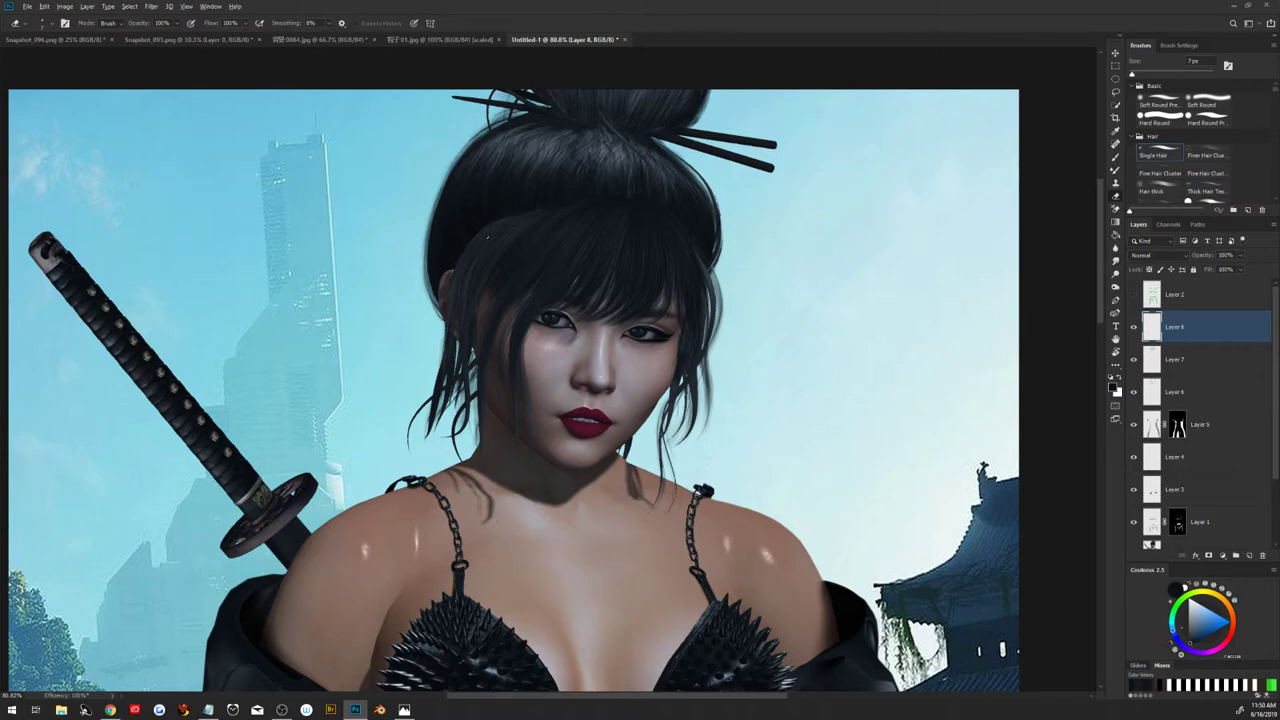
click(481, 240)
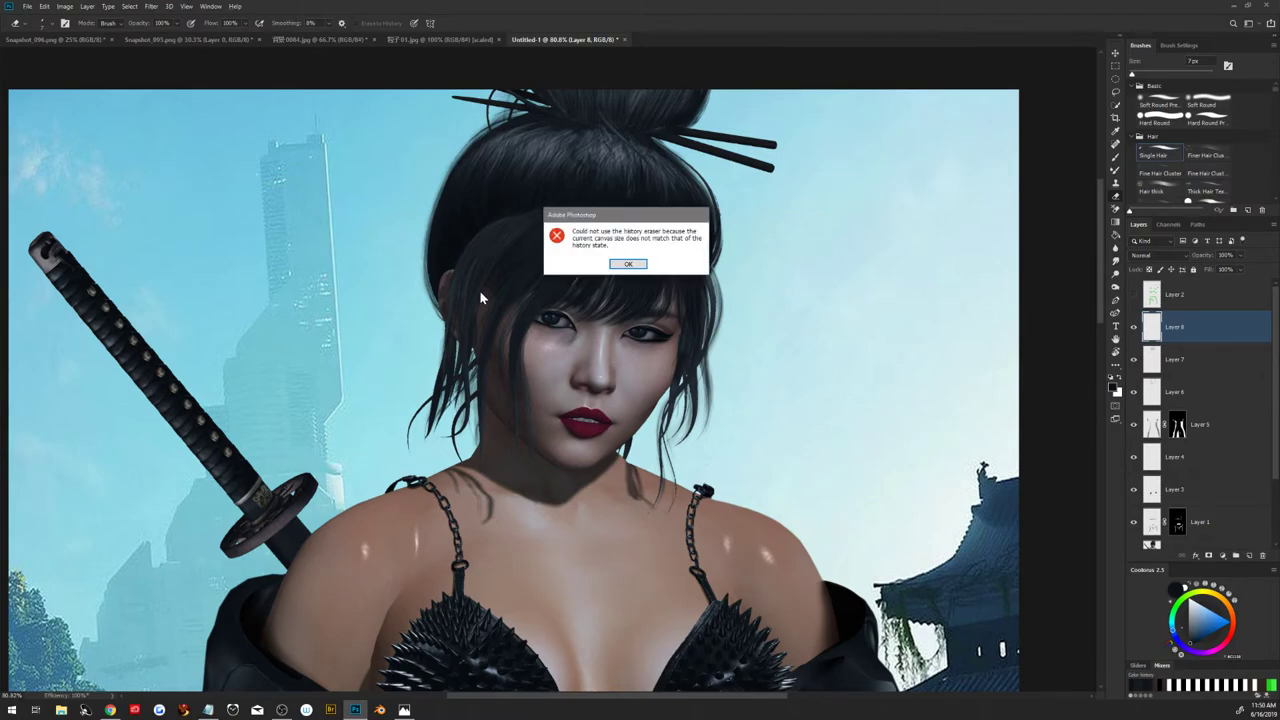
click(628, 266)
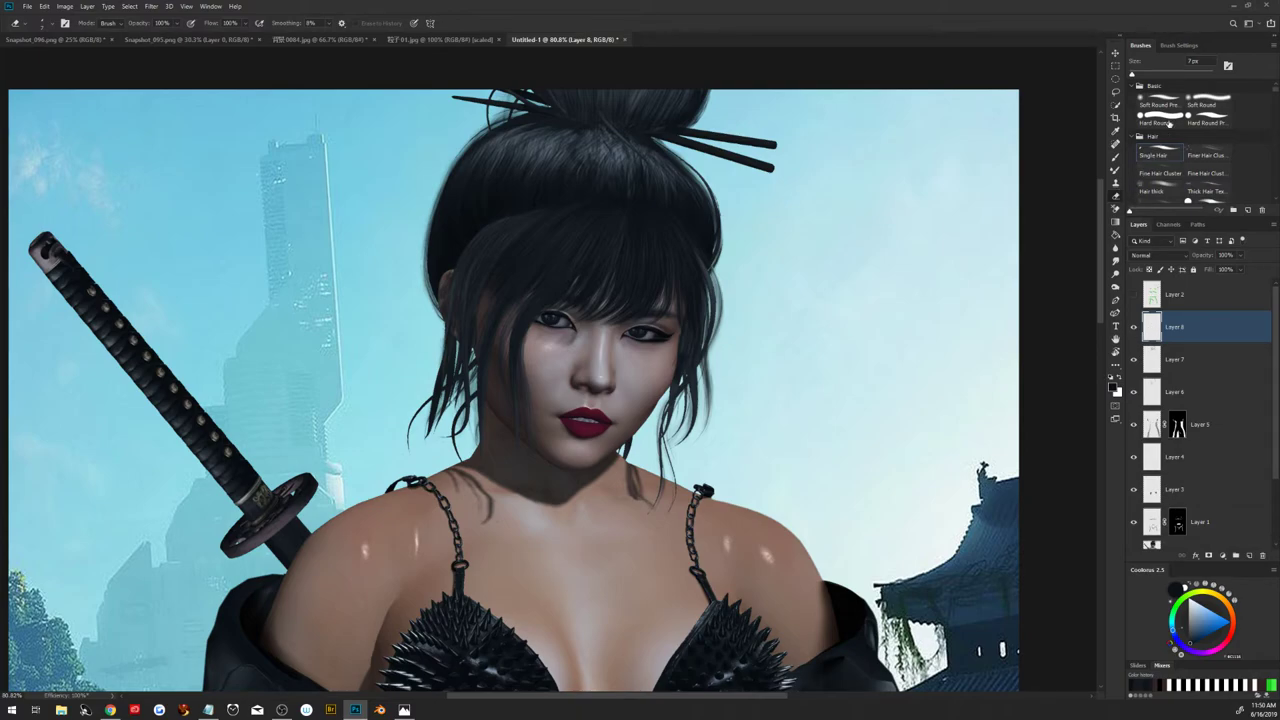
Sample the dark hair colour and paint thin 8 px strands along the hair's right and left edges
click(1116, 157)
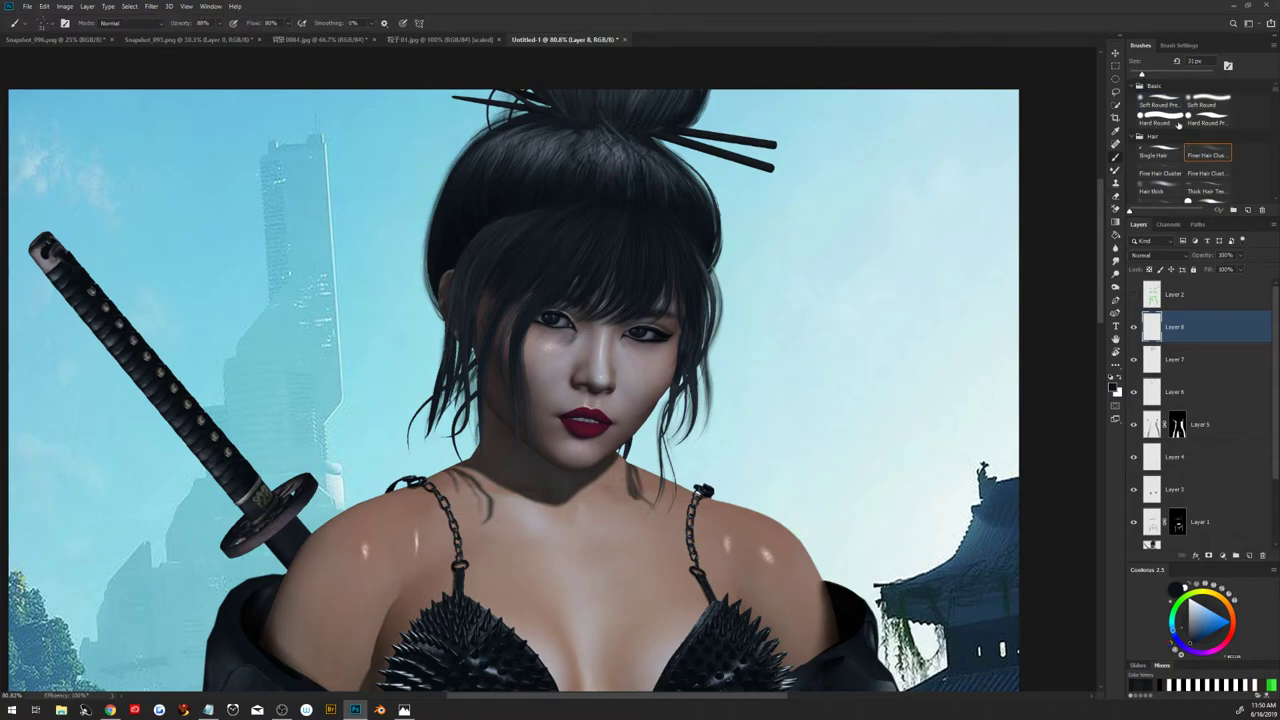
alt+click(555, 143)
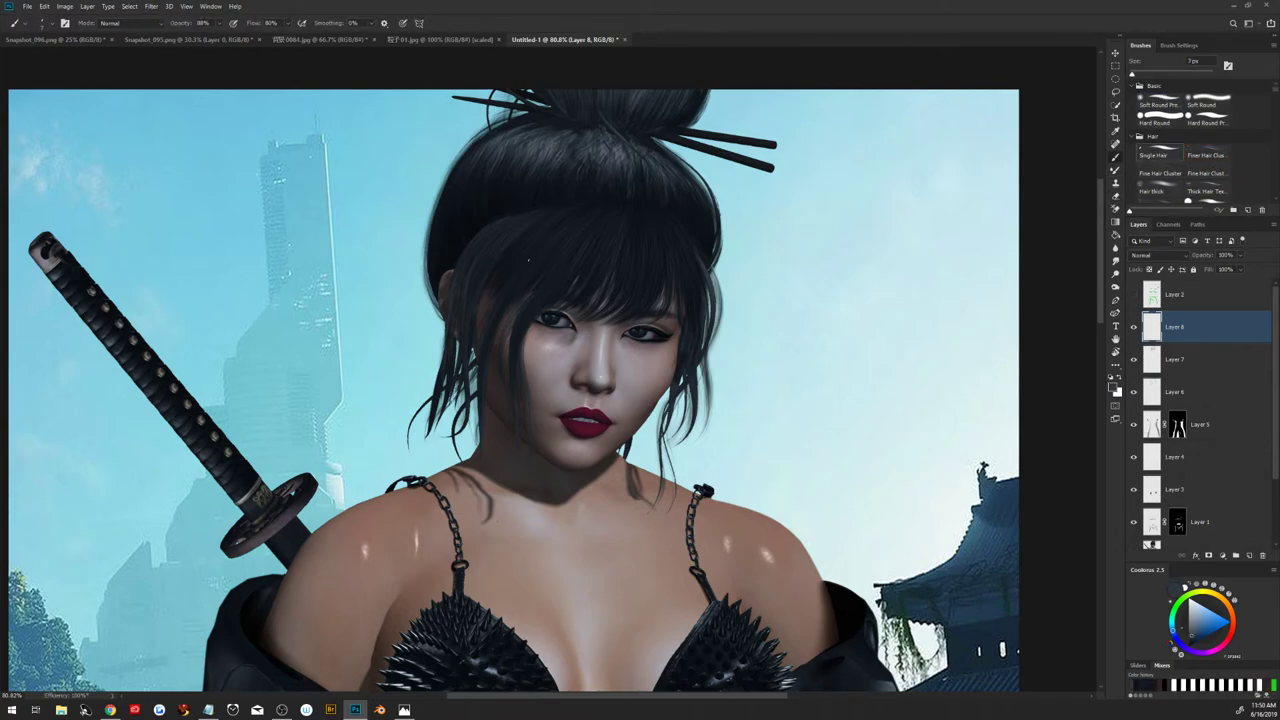
key(bracketright)
drag(715, 226, 726, 270)
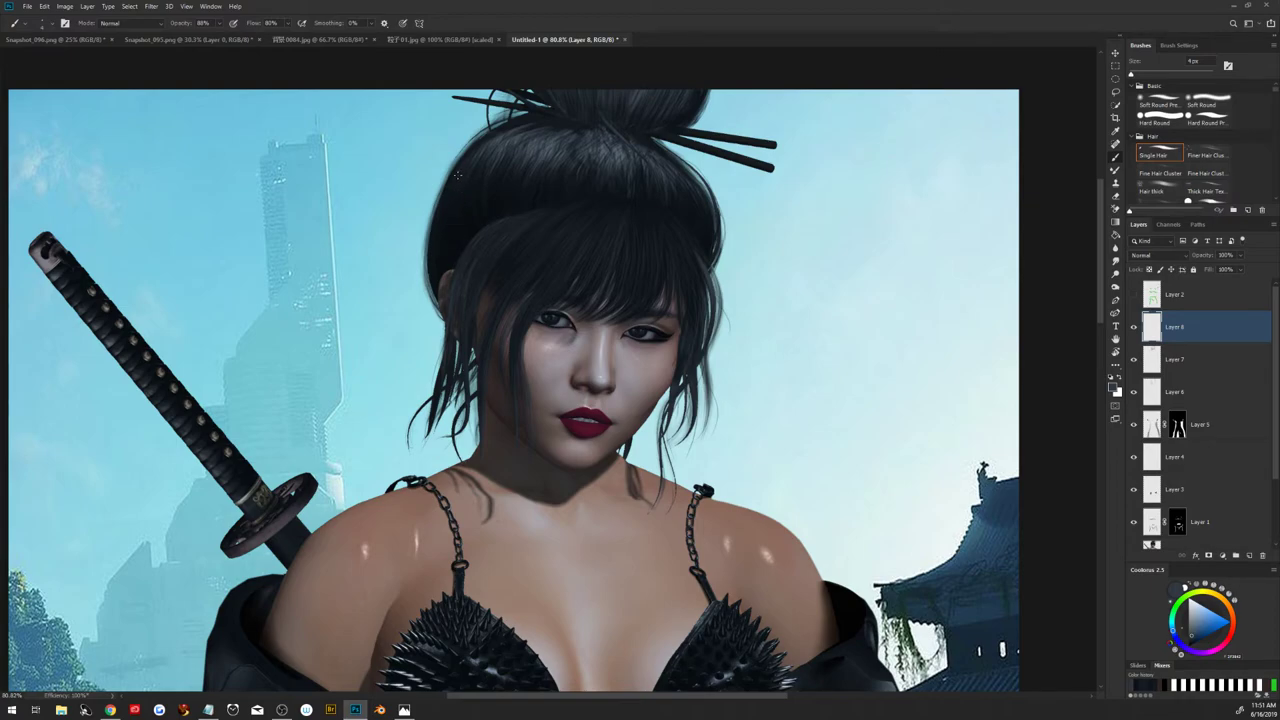
drag(442, 186, 422, 266)
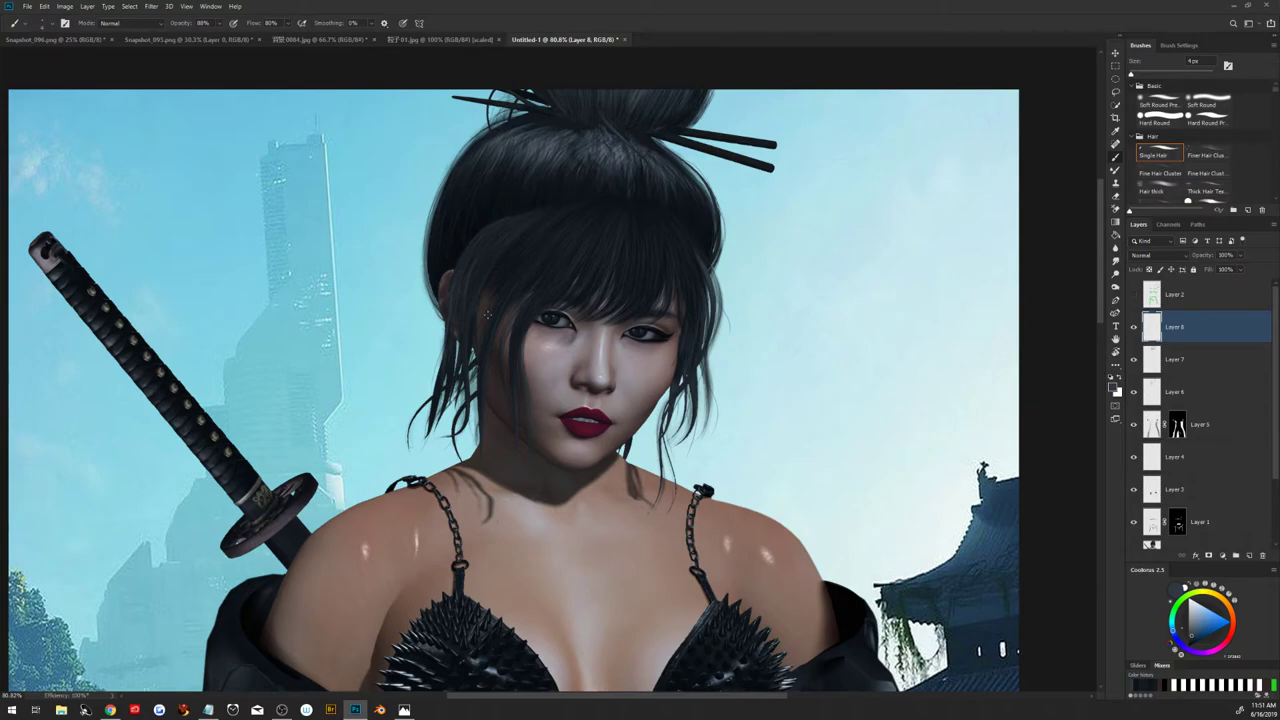
Fit the image on screen and toggle Layers 8, 7 and 6 to compare the hair strokes
key(ctrl+0)
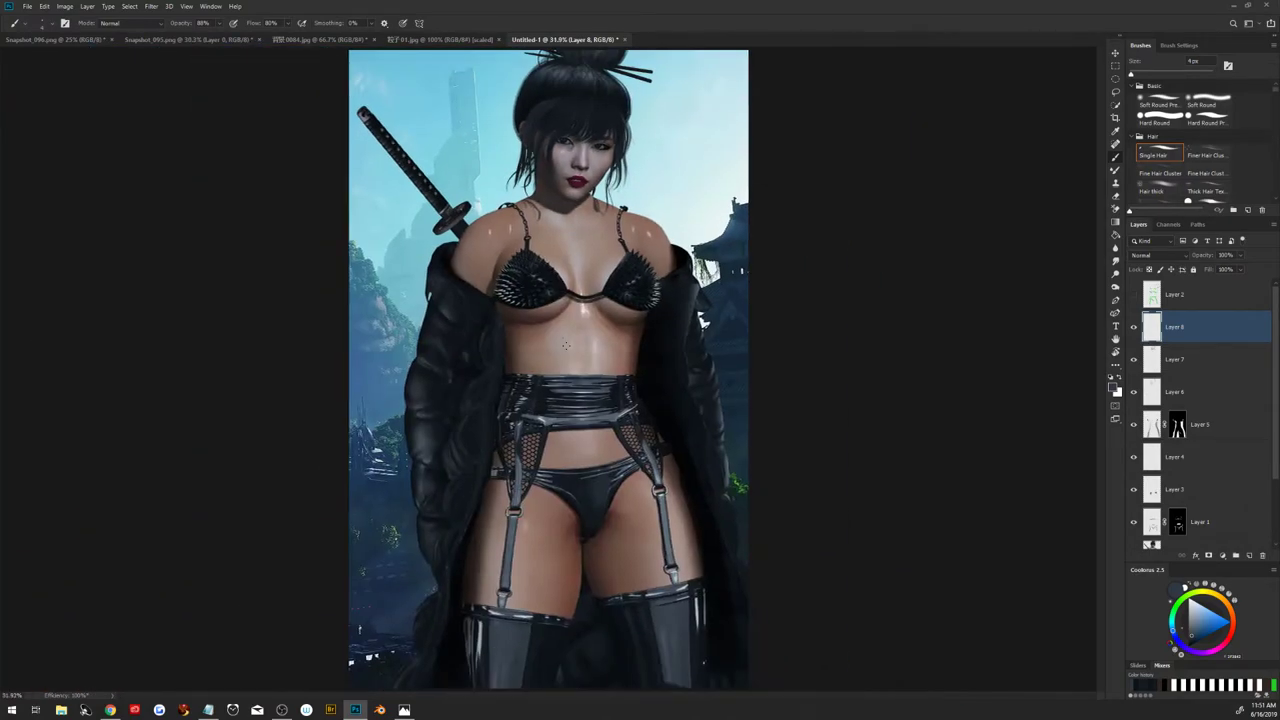
click(1133, 327)
click(1133, 327)
click(1133, 360)
click(1135, 392)
Add a mask to Layer 6, paint out hair strands beside the head with a soft brush, and re-show Layer 8
click(1181, 404)
click(1209, 555)
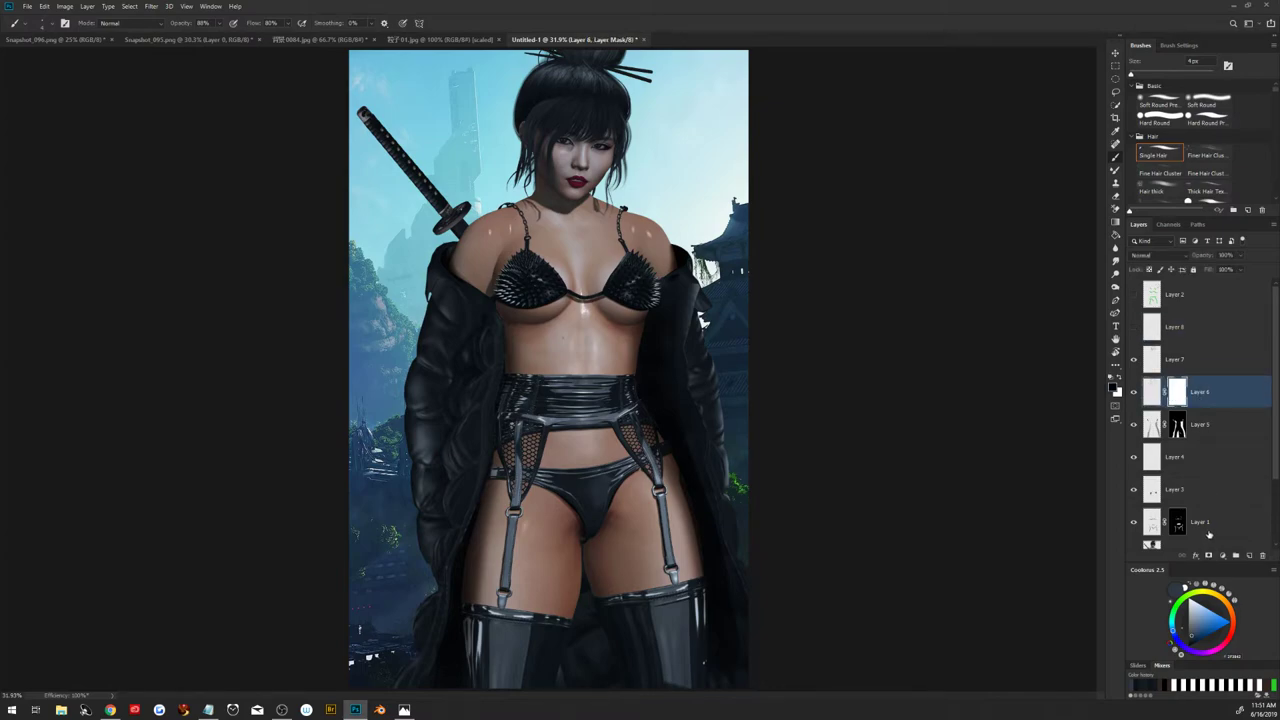
click(1152, 102)
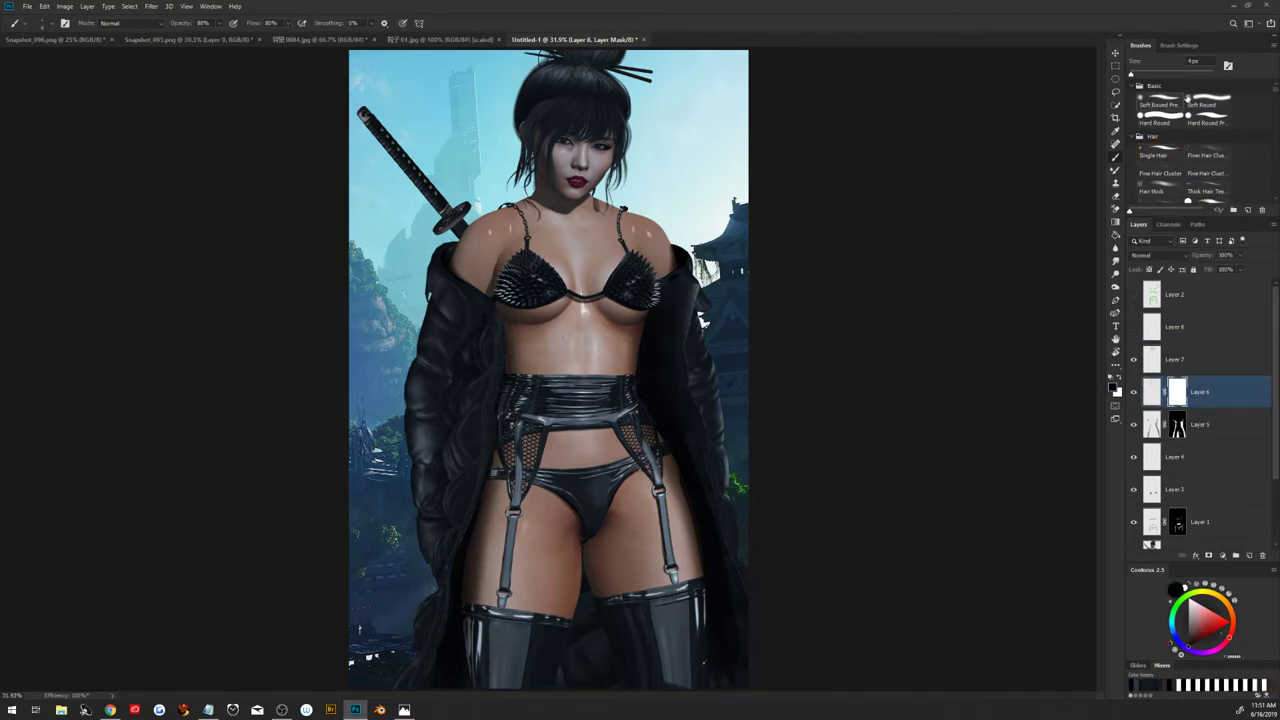
key(bracketright)
key(bracketright)
key(bracketright)
key(bracketright)
key(bracketright)
key(bracketright)
drag(632, 145, 630, 180)
click(1134, 327)
Add a medium blue Solid Color fill layer above Layer 8 in Linear Dodge (Add) mode
click(1191, 331)
click(1222, 555)
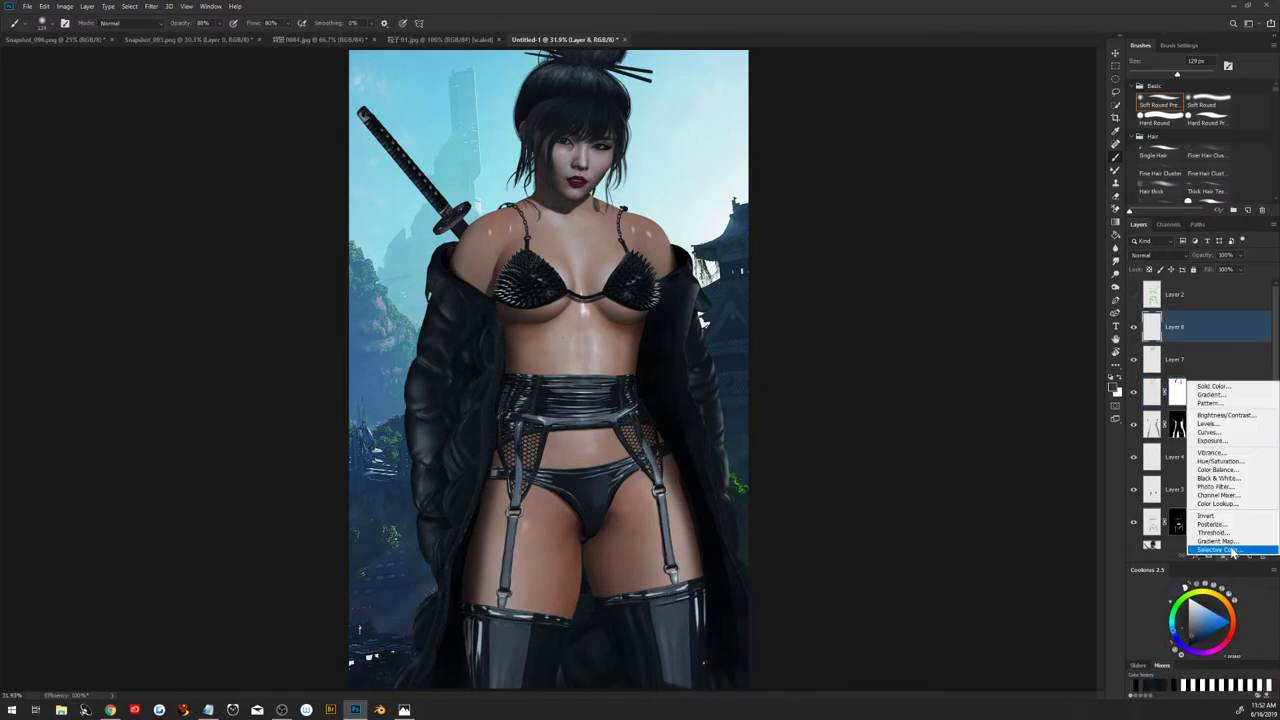
click(1234, 387)
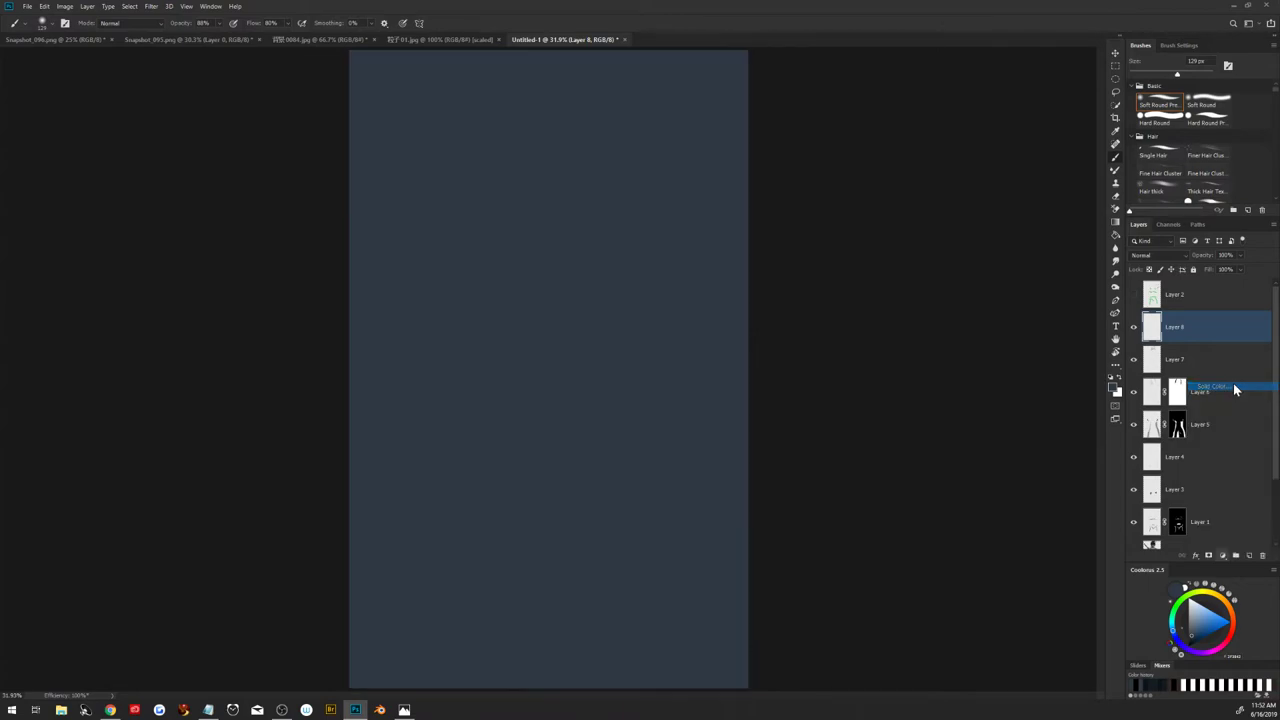
click(832, 153)
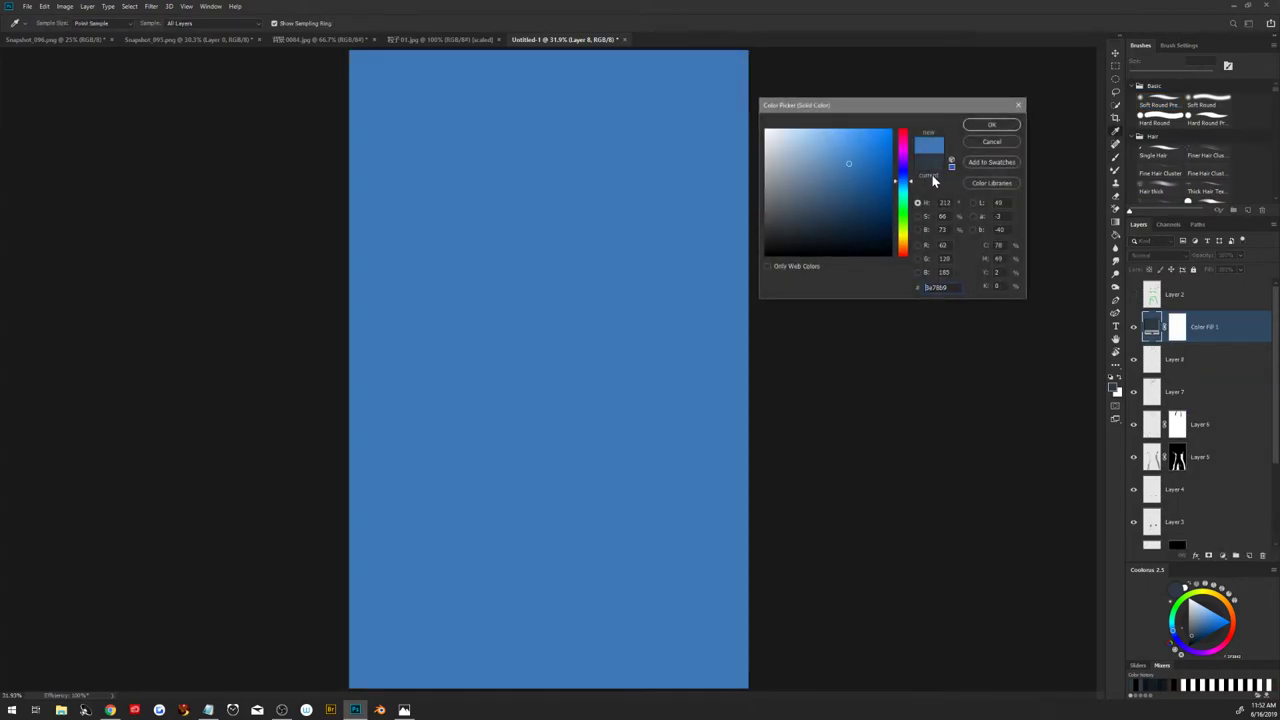
key(Return)
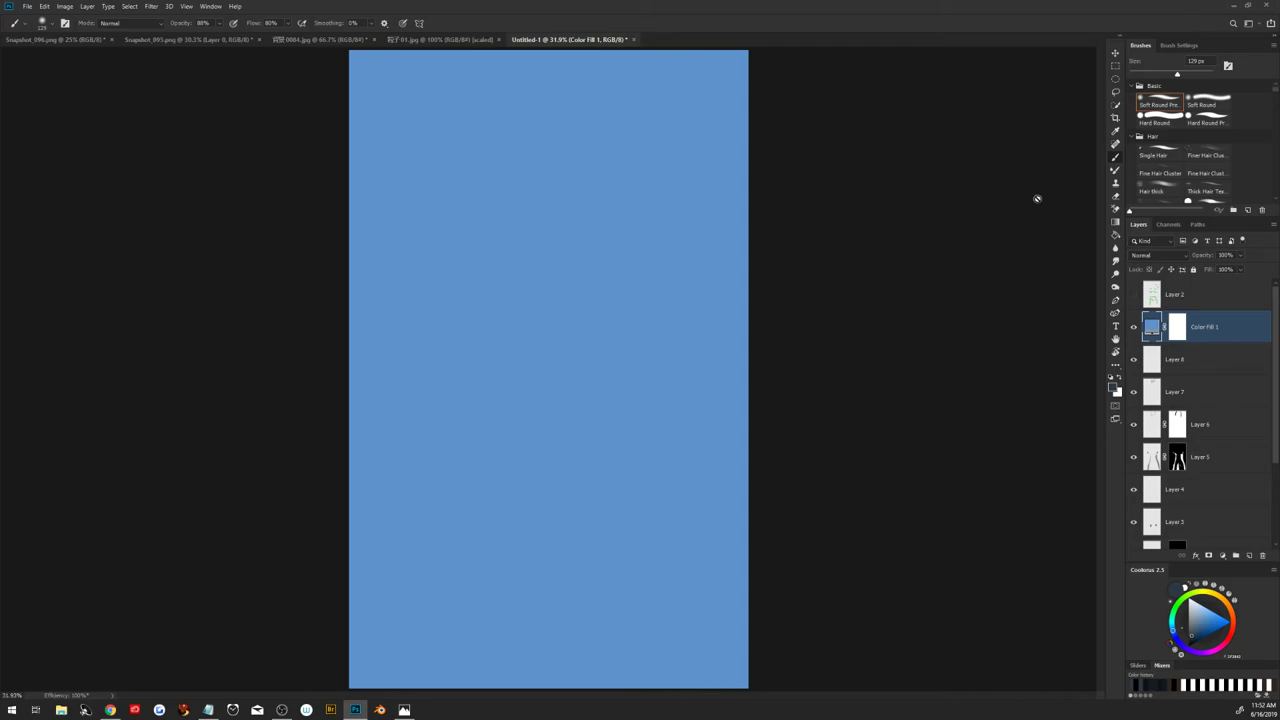
click(1170, 255)
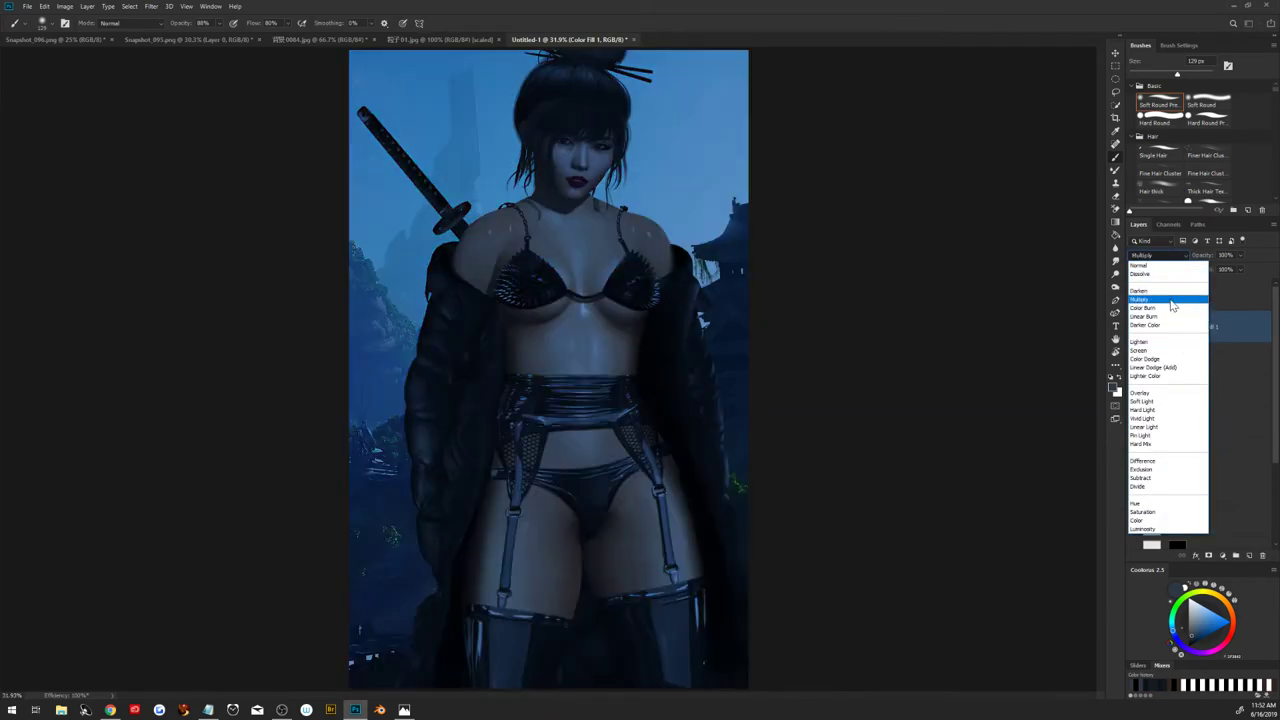
click(1165, 369)
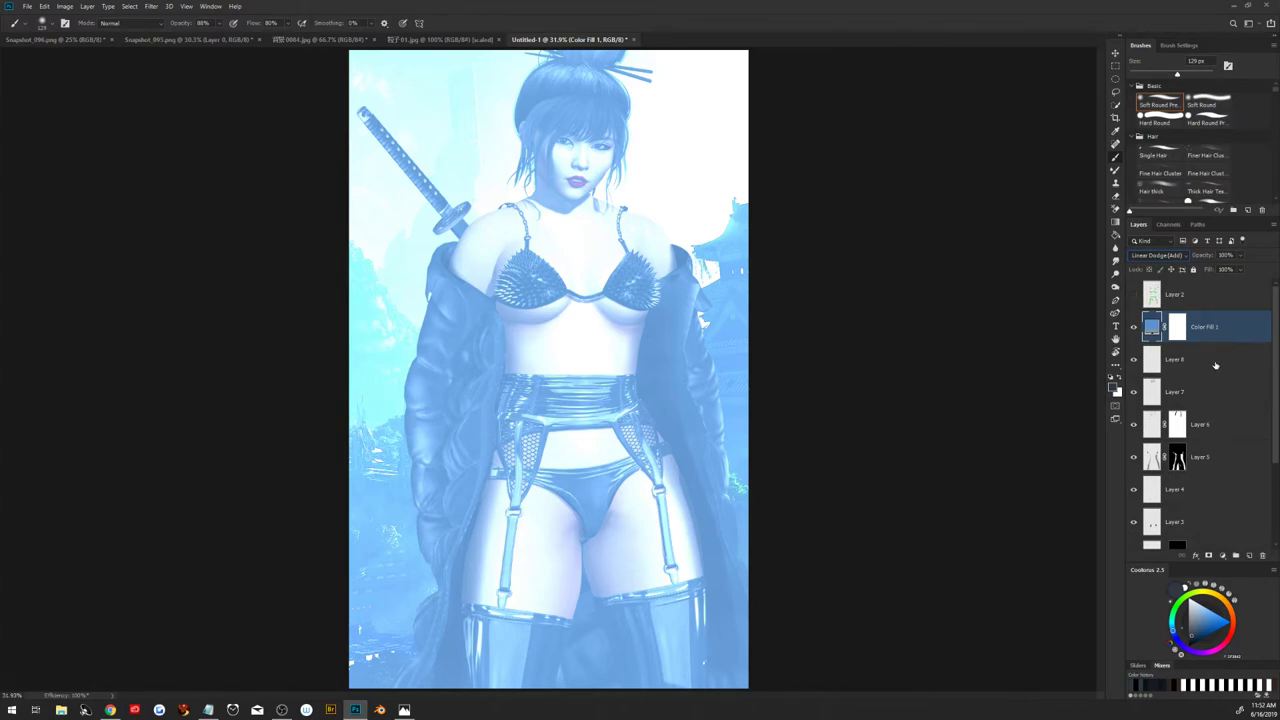
Move Color Fill 1 through Layer 6 lower in the stack, then select Layer 8 down to Curves 1 copy
click(1216, 366)
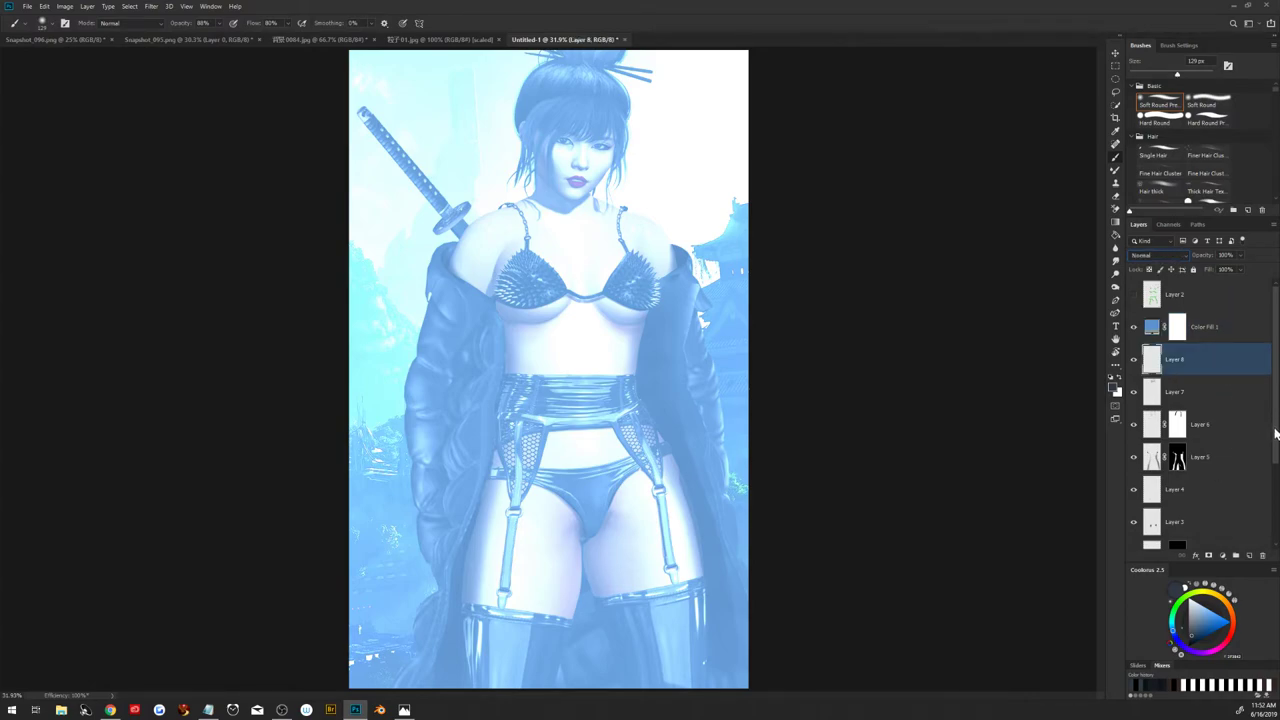
mouse_move(1275, 421)
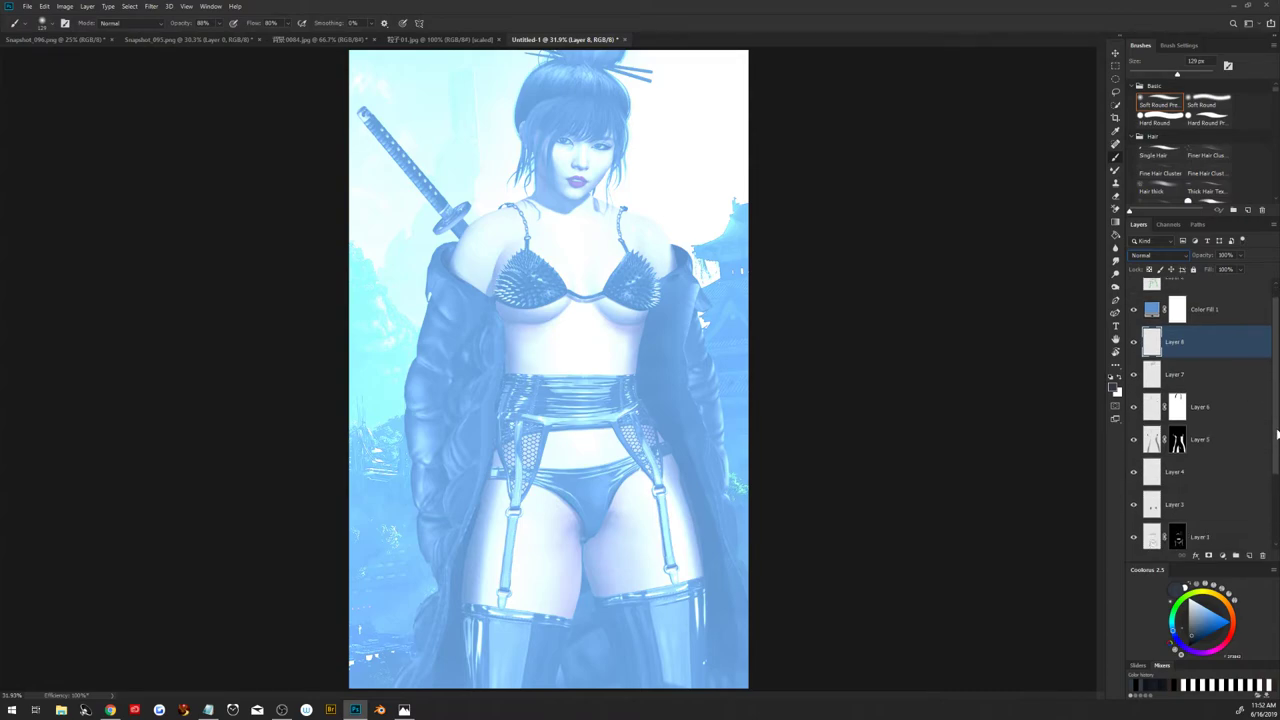
scroll(1275, 420, down, 2)
scroll(1220, 318, up, 2)
click(1220, 318)
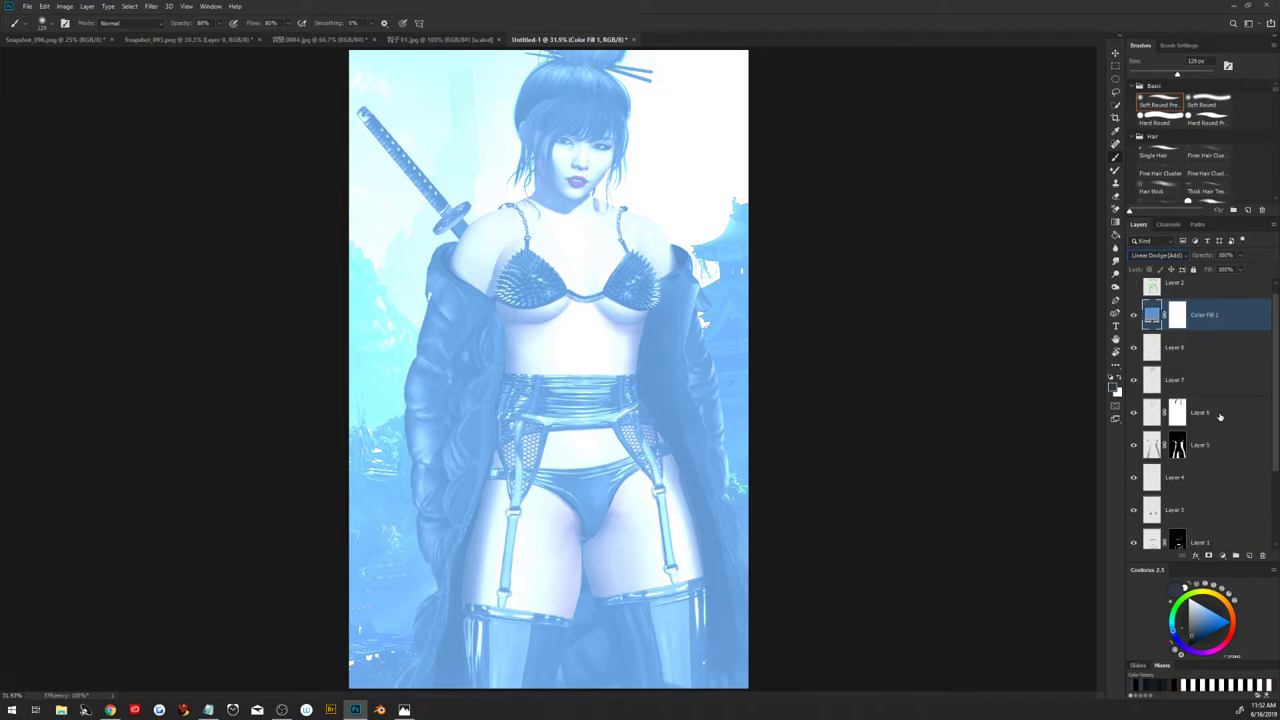
shift+click(1220, 416)
scroll(1277, 476, down, 2)
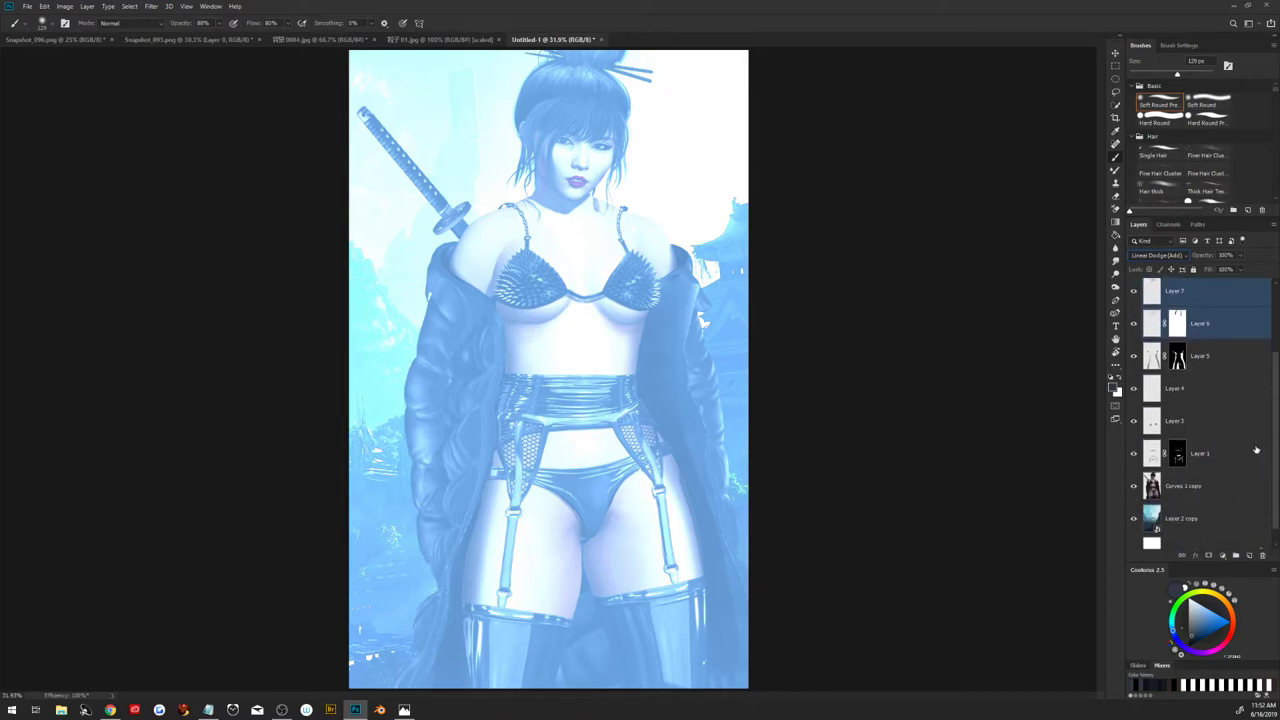
drag(1230, 335, 1228, 455)
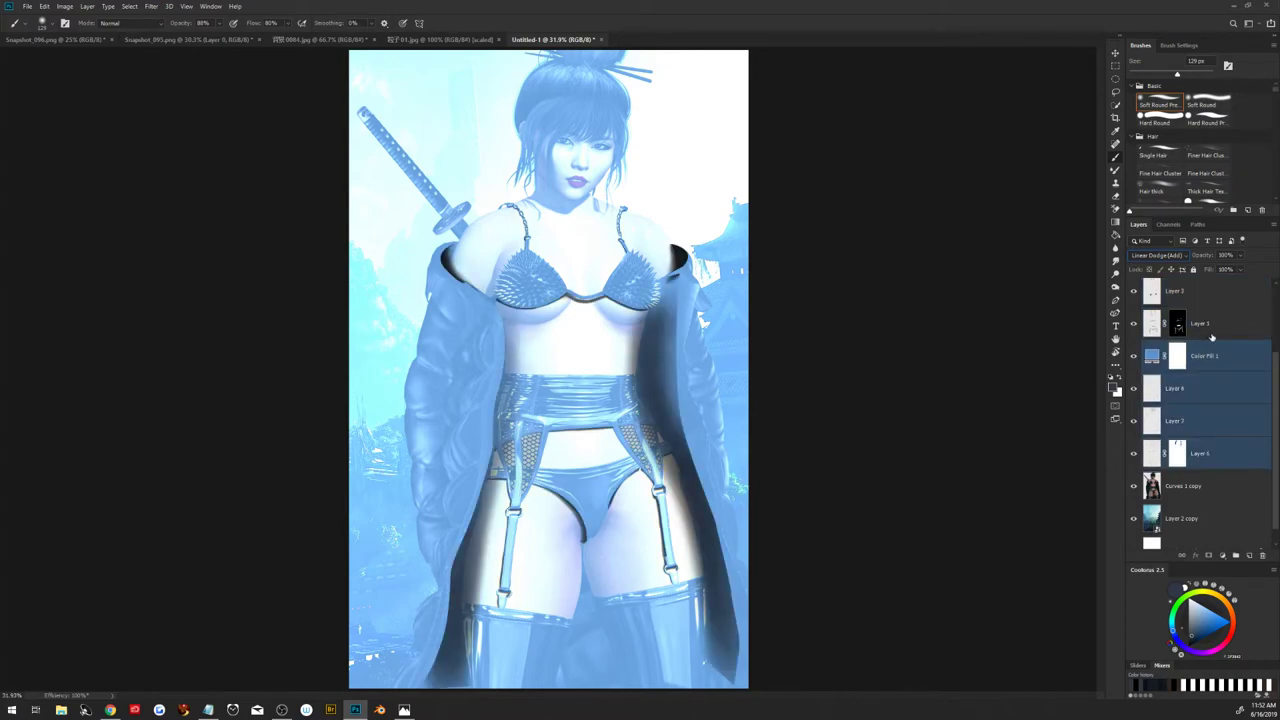
click(1206, 392)
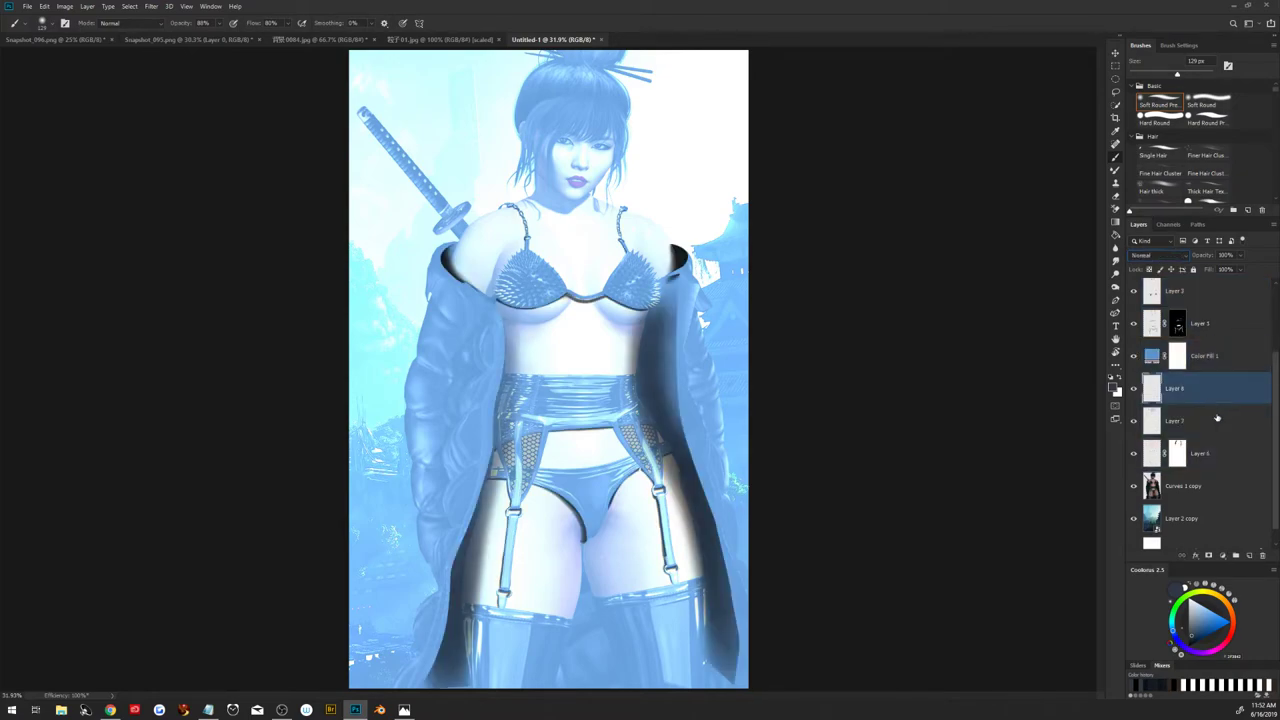
shift+click(1220, 490)
Merge the selected layers into Layer 8, then move Color Fill 1 just below Layer 2 and clip it
key(ctrl+e)
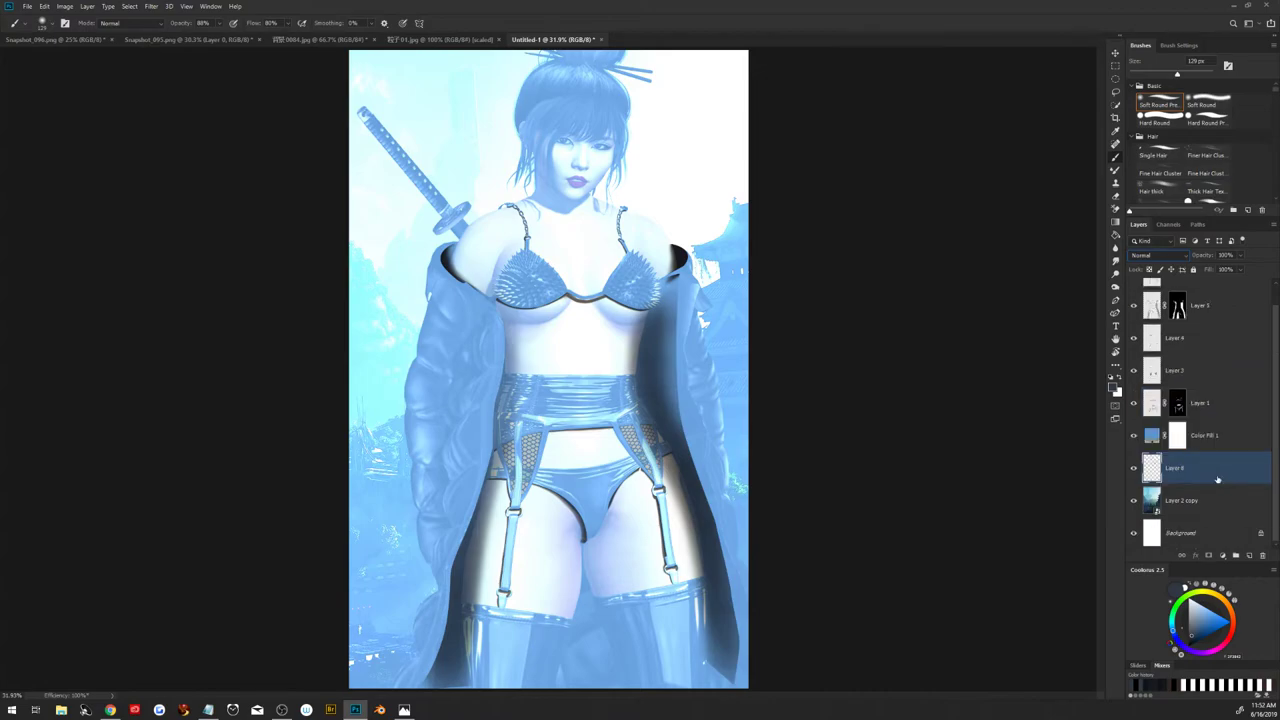
right_click(1230, 437)
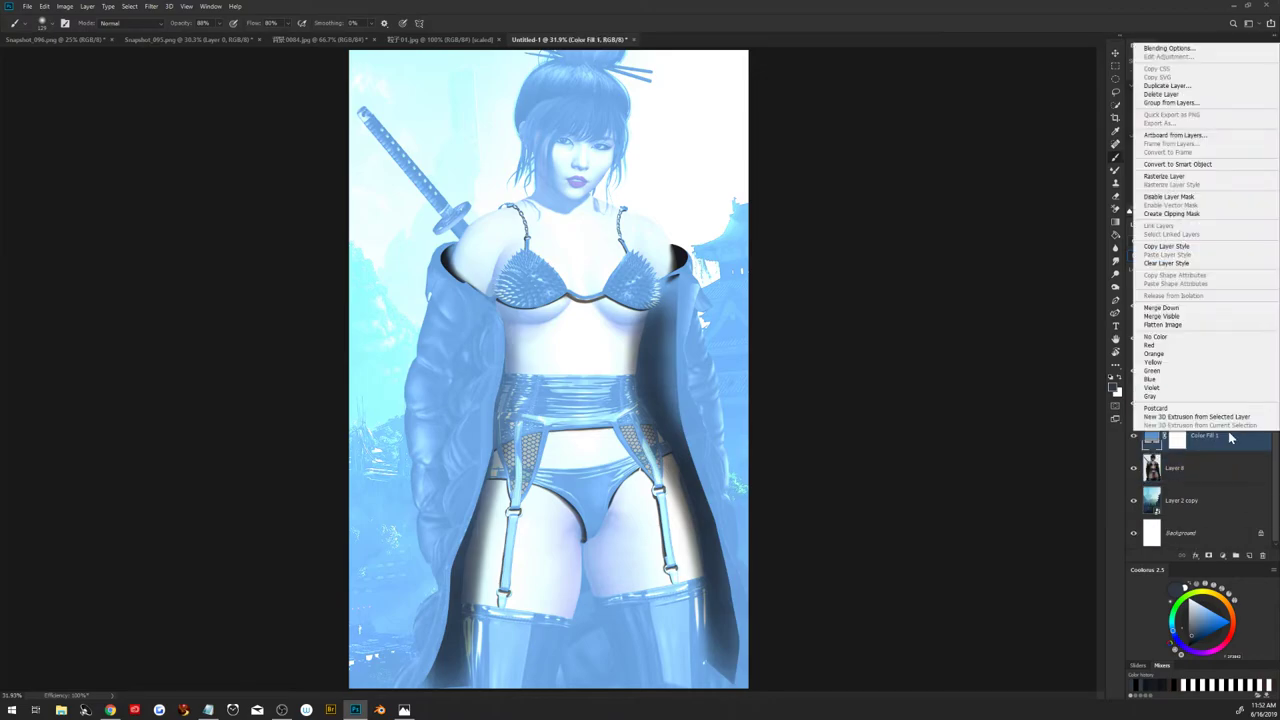
click(1188, 215)
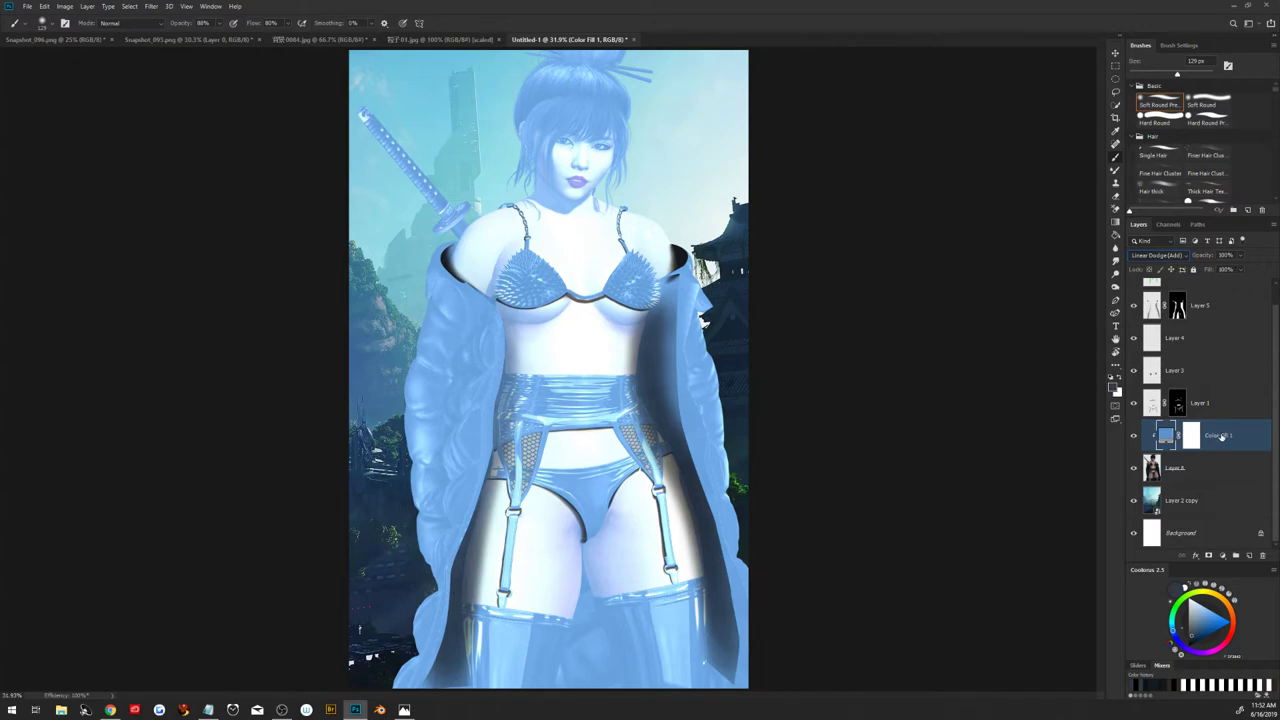
drag(1220, 436, 1214, 278)
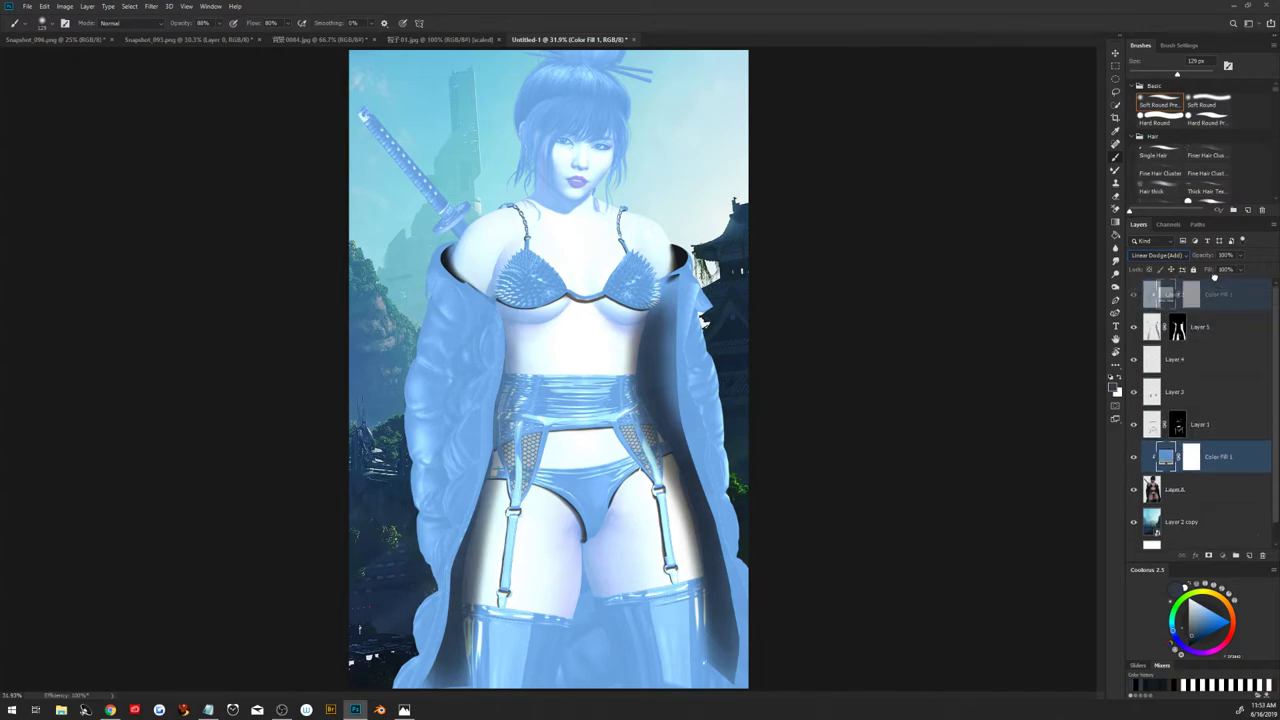
drag(1214, 278, 1218, 303)
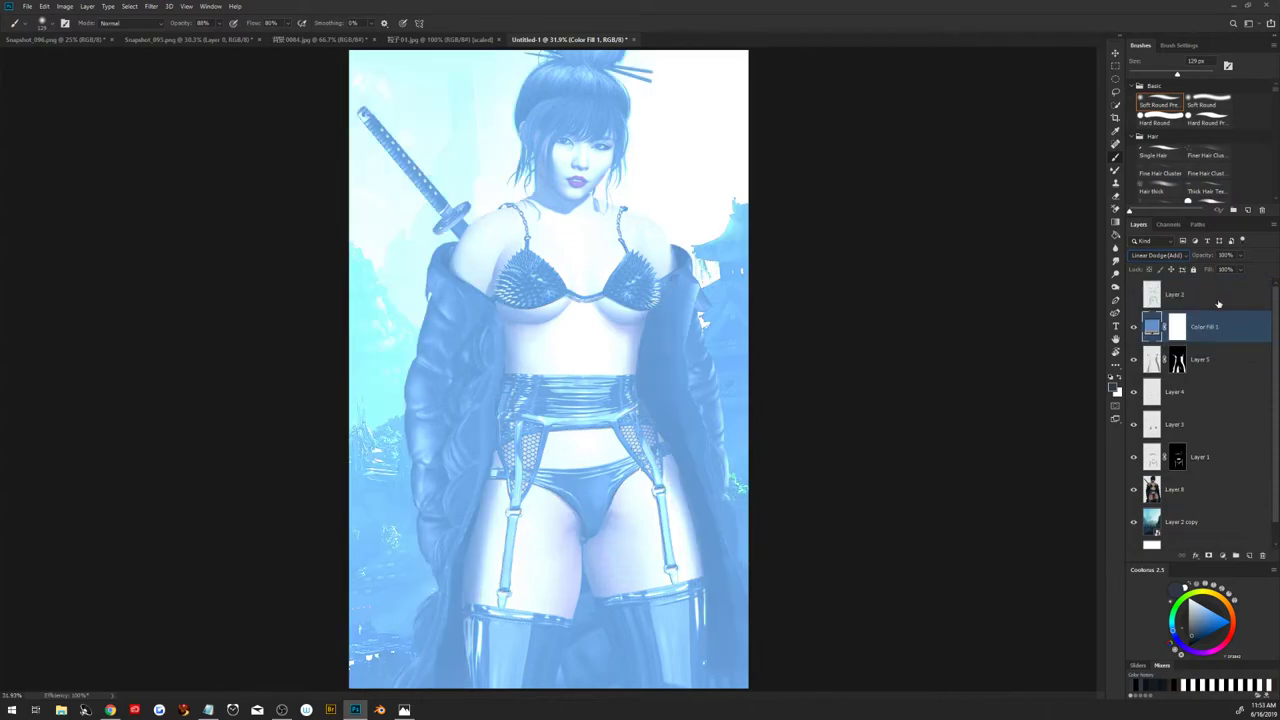
right_click(1224, 322)
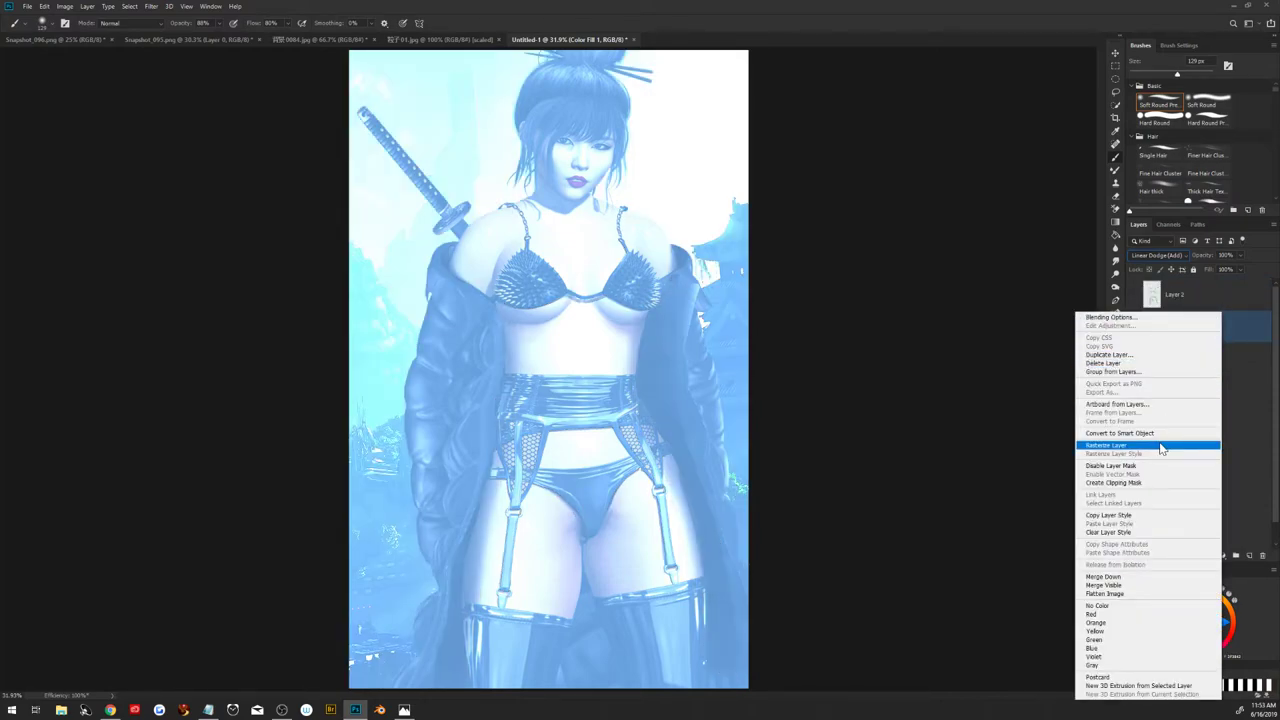
click(1152, 483)
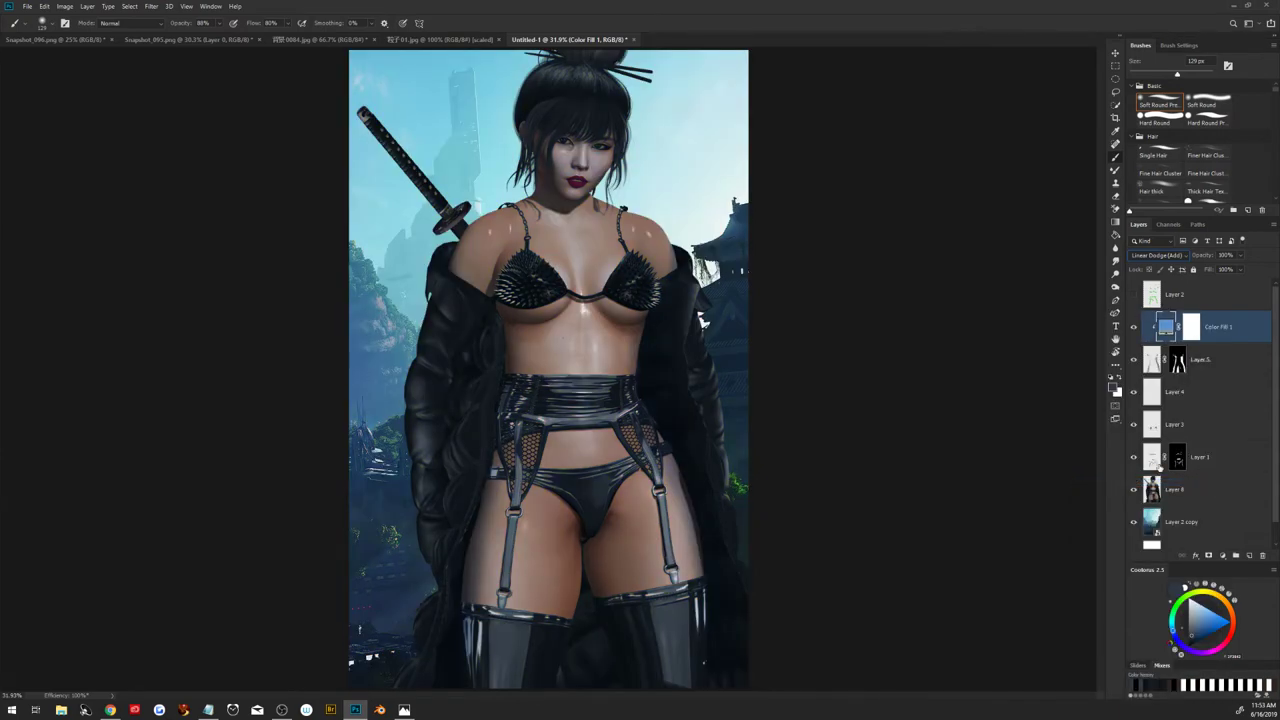
Convert Layers 5 through 8 into a single smart object beneath Color Fill 1
click(1216, 362)
shift+click(1224, 488)
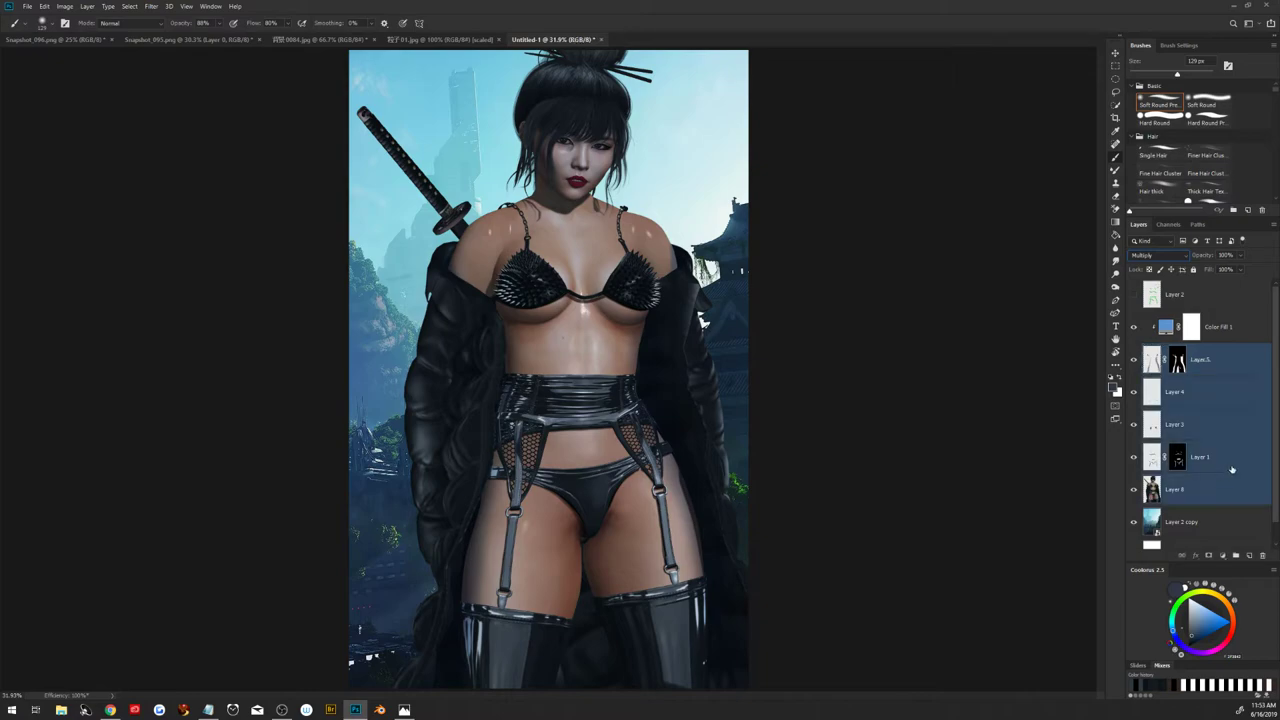
right_click(1206, 489)
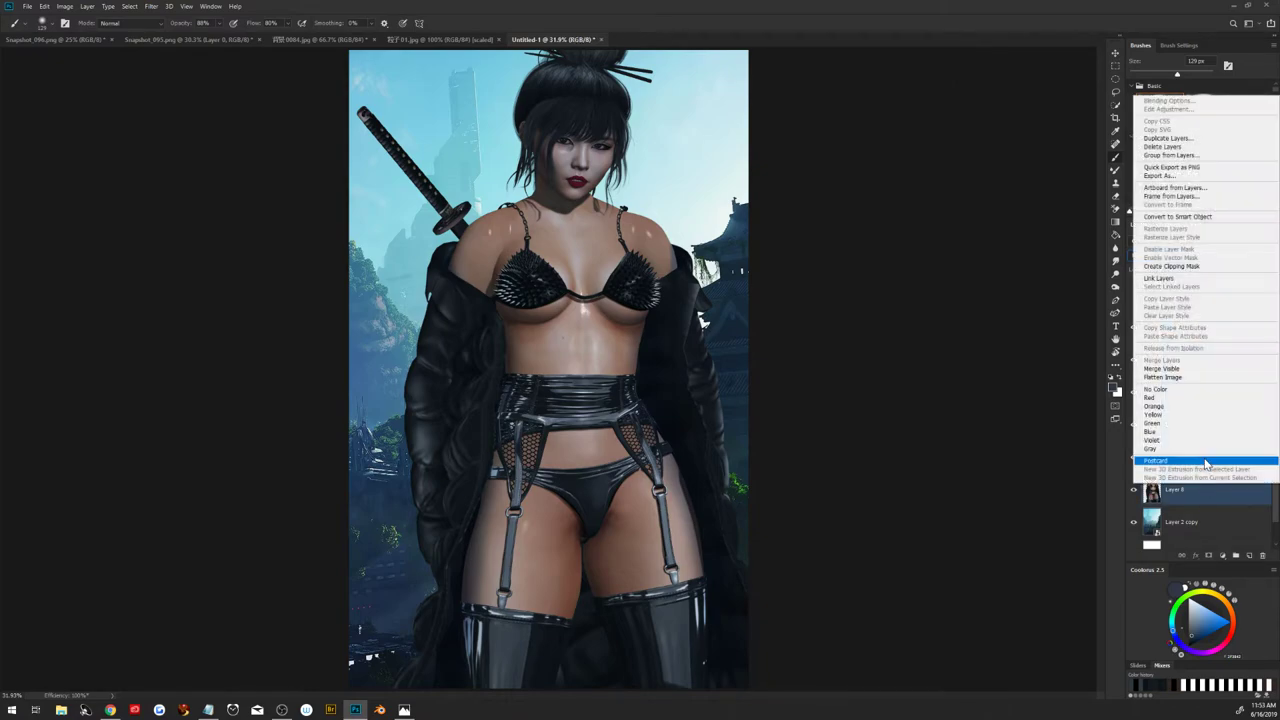
click(1198, 216)
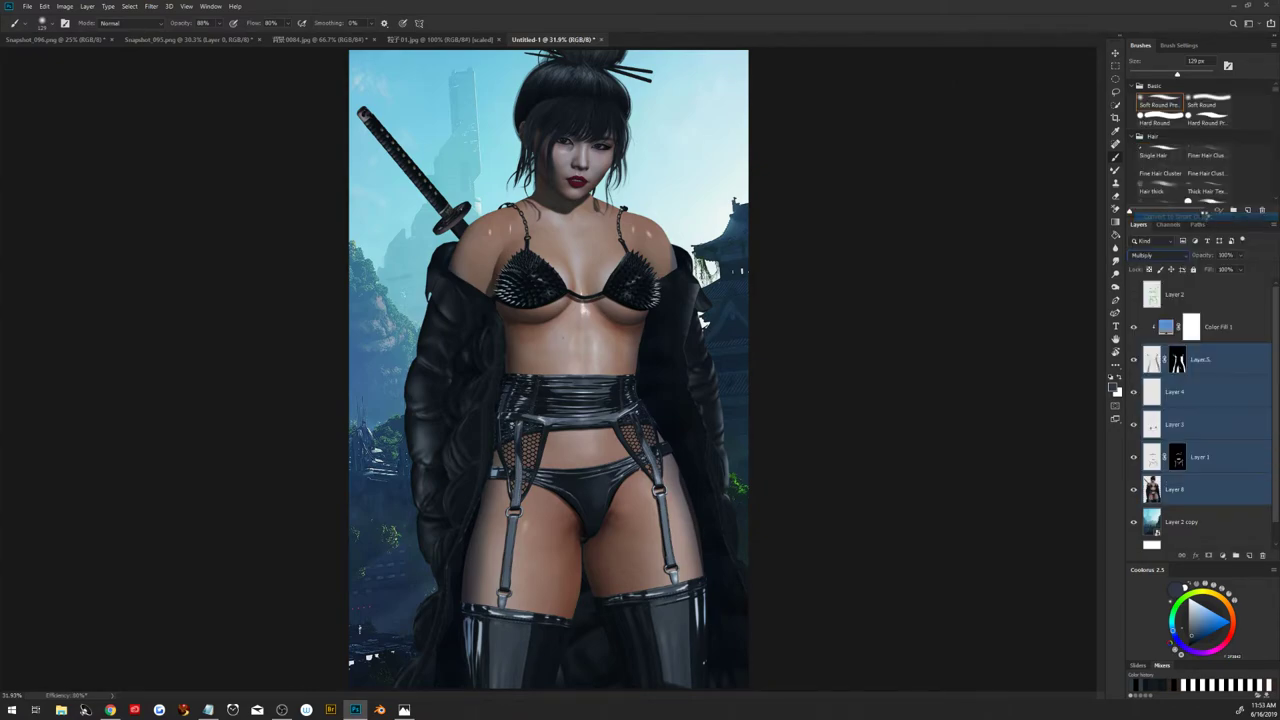
click(1212, 338)
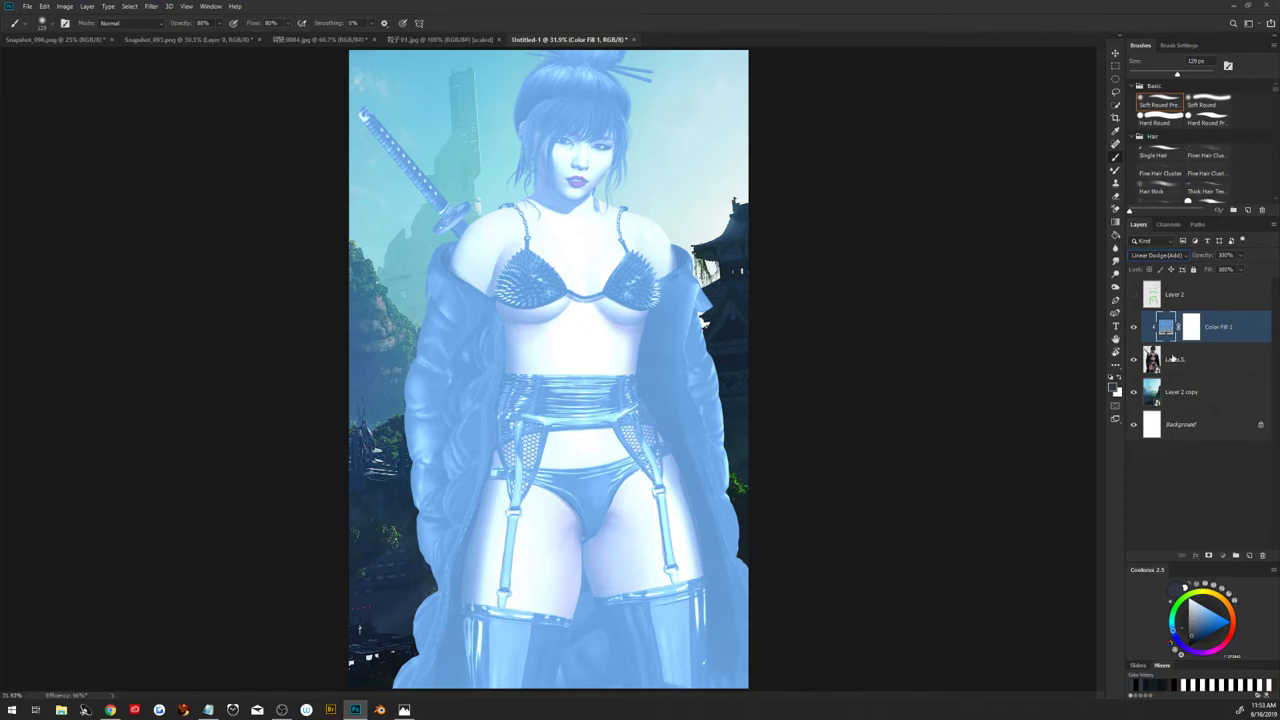
Change Color Fill 1's colour to the darker blue-teal 4a8493 and target its mask
double_click(1165, 327)
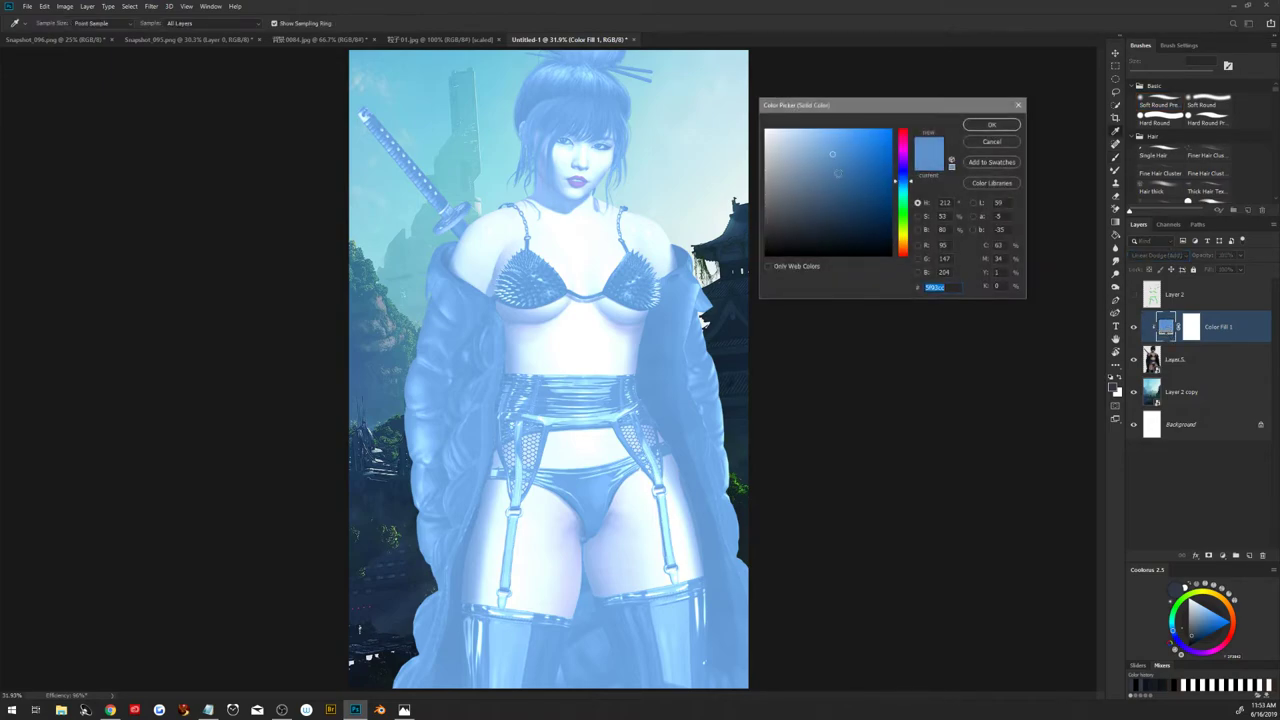
mouse_move(838, 173)
mouse_down()
mouse_move(798, 167)
mouse_move(790, 206)
mouse_move(800, 186)
mouse_up()
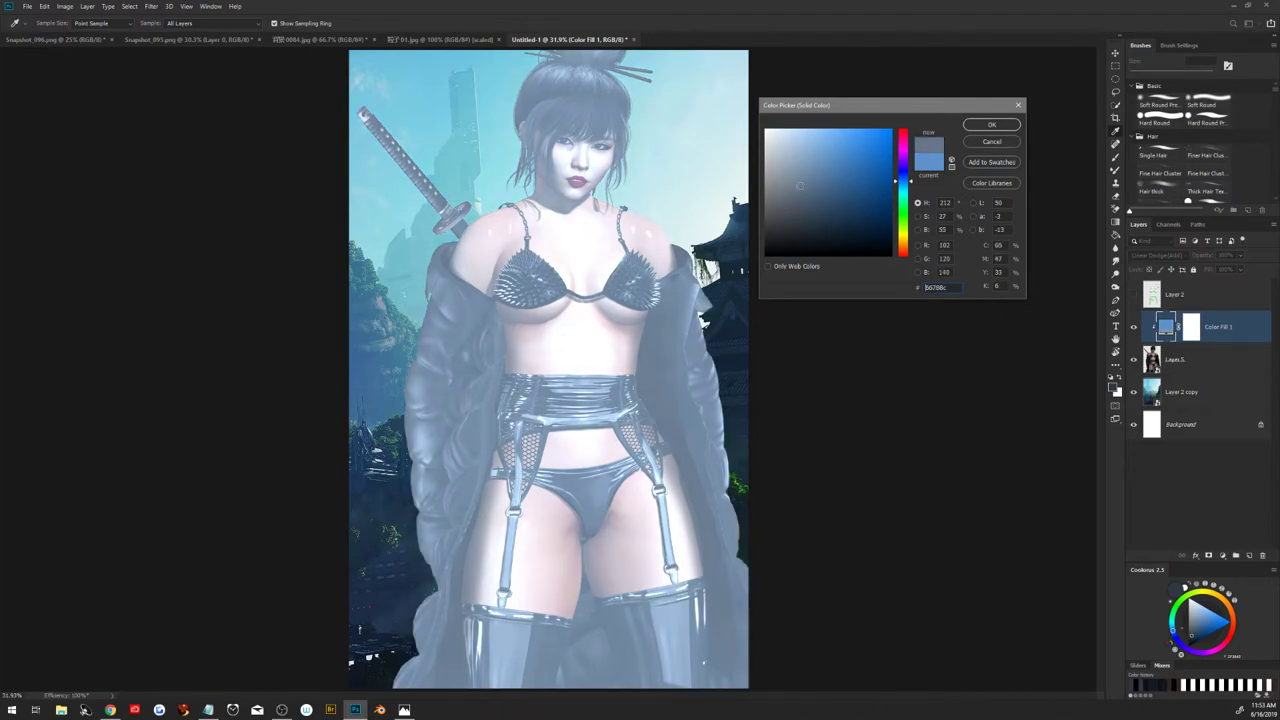
drag(910, 181, 908, 193)
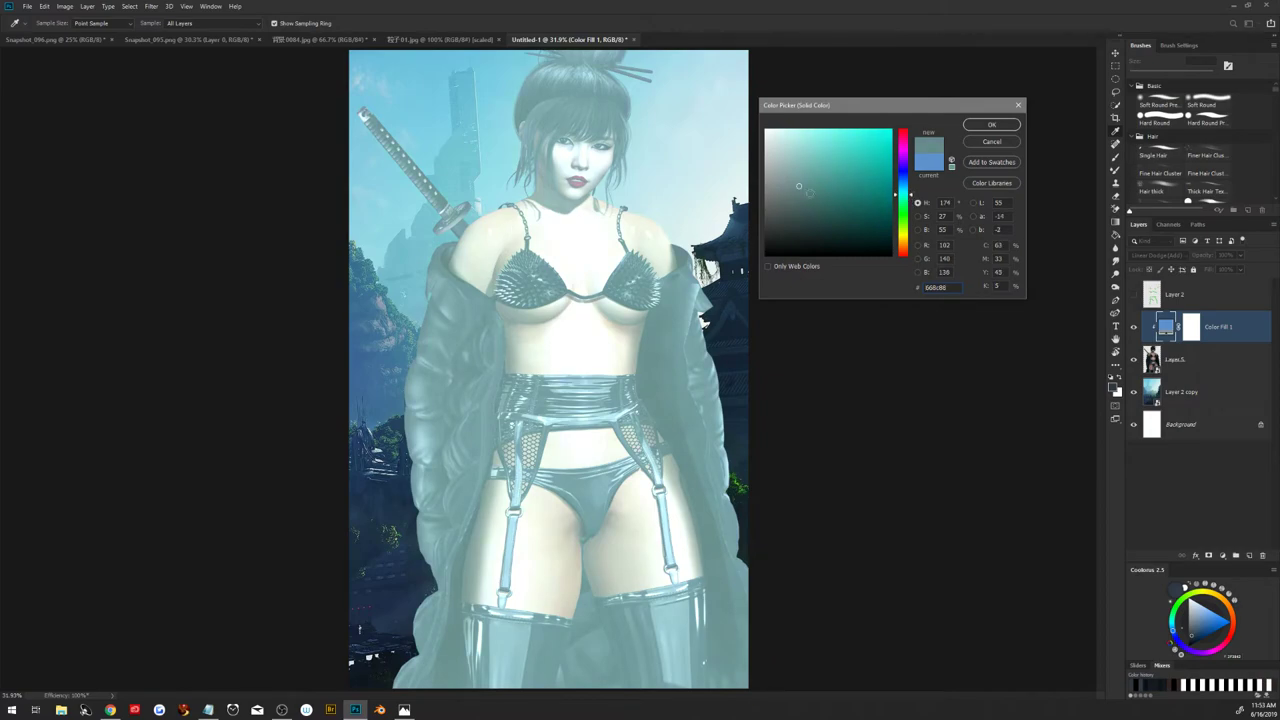
drag(799, 186, 829, 190)
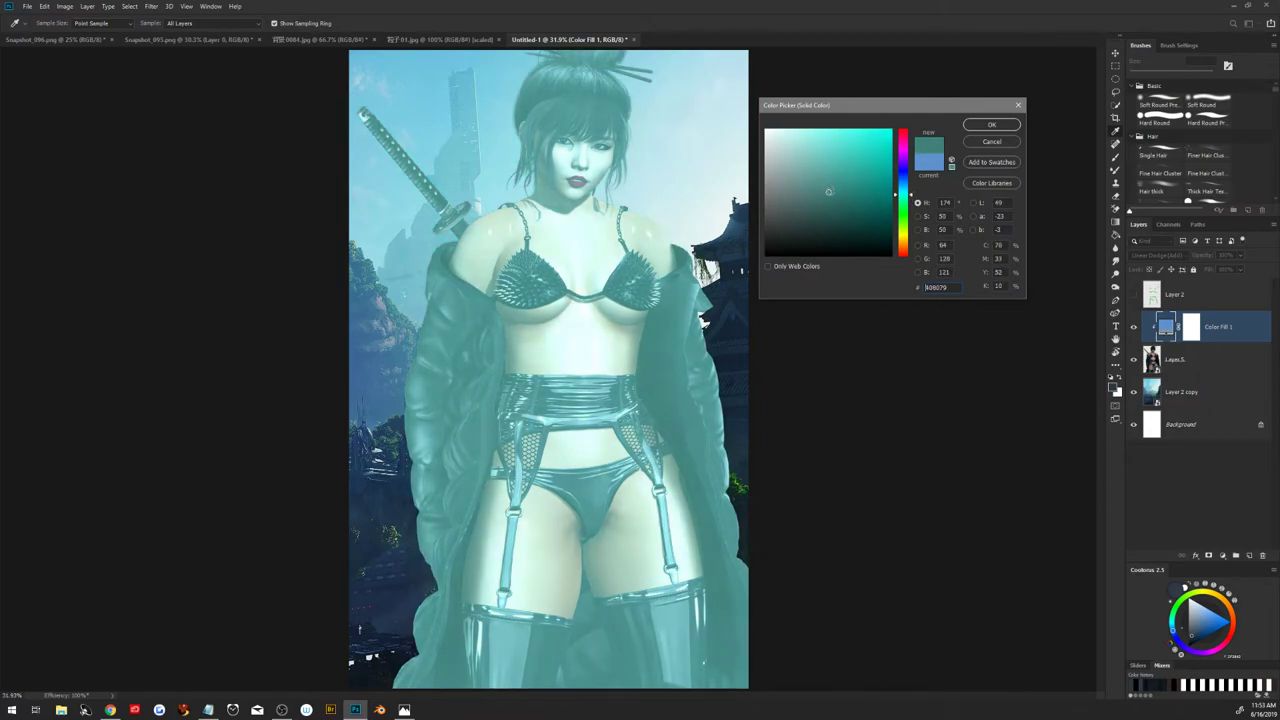
drag(828, 191, 836, 202)
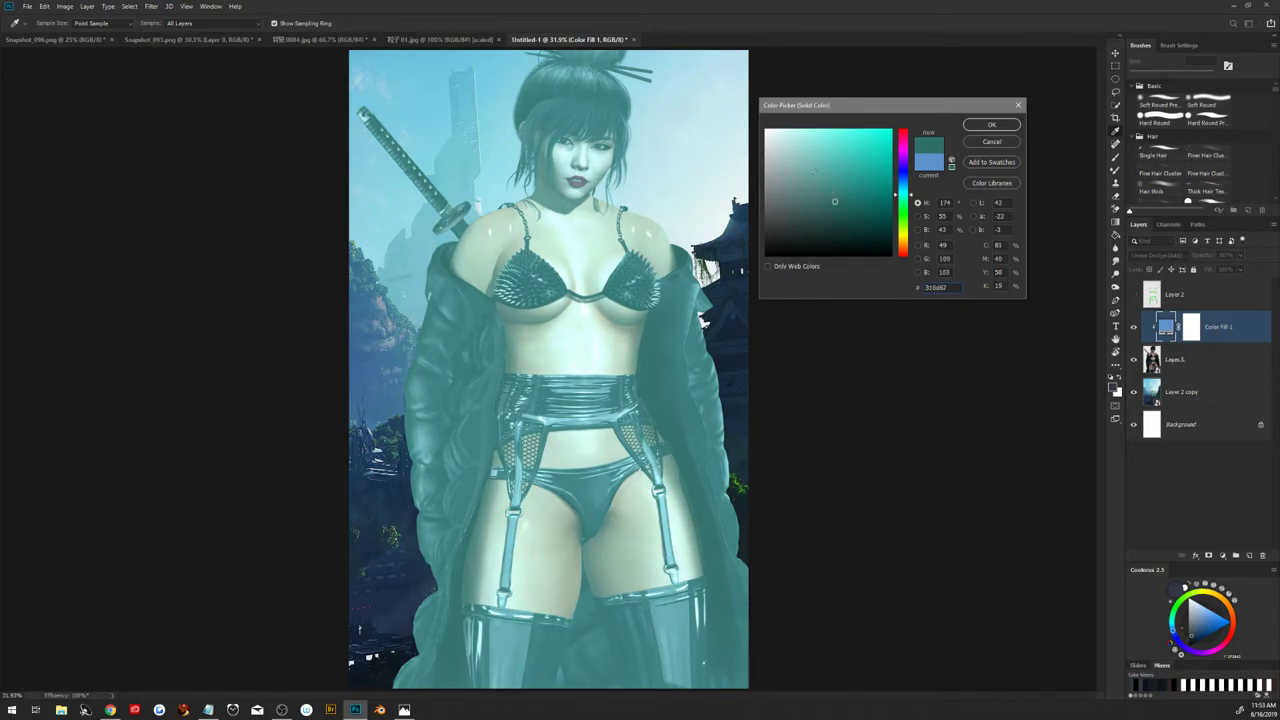
click(433, 85)
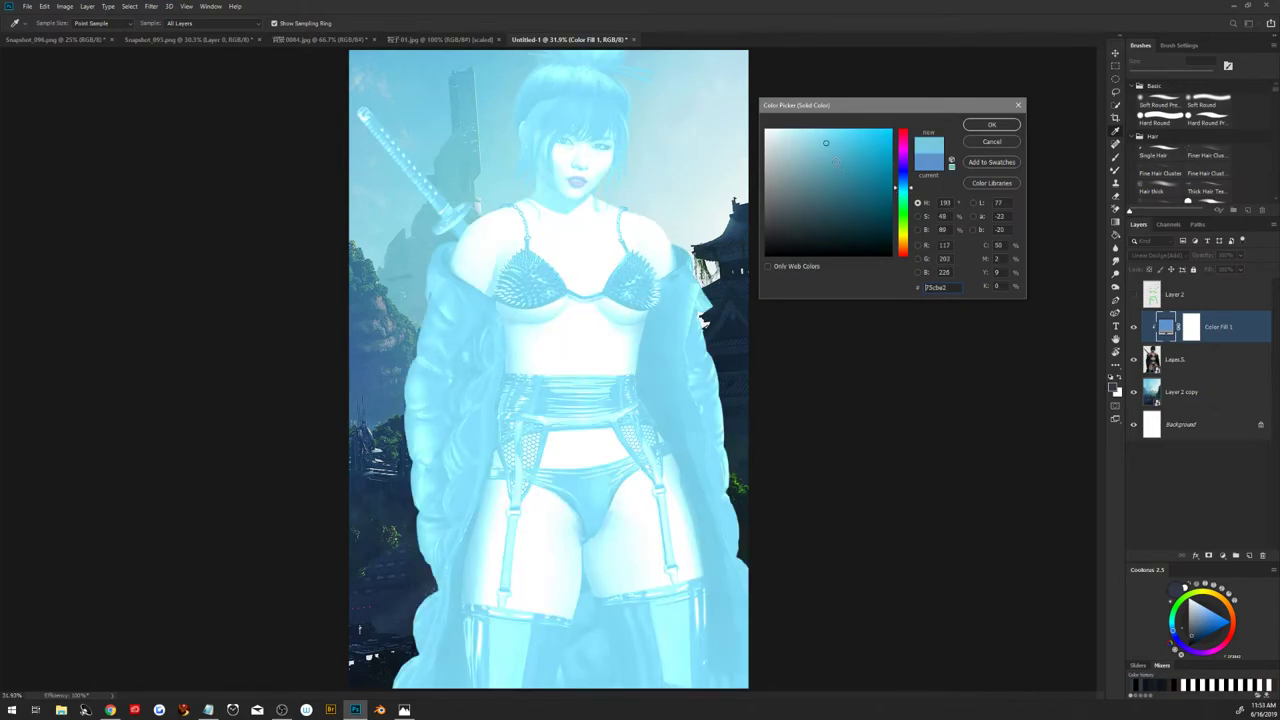
click(828, 183)
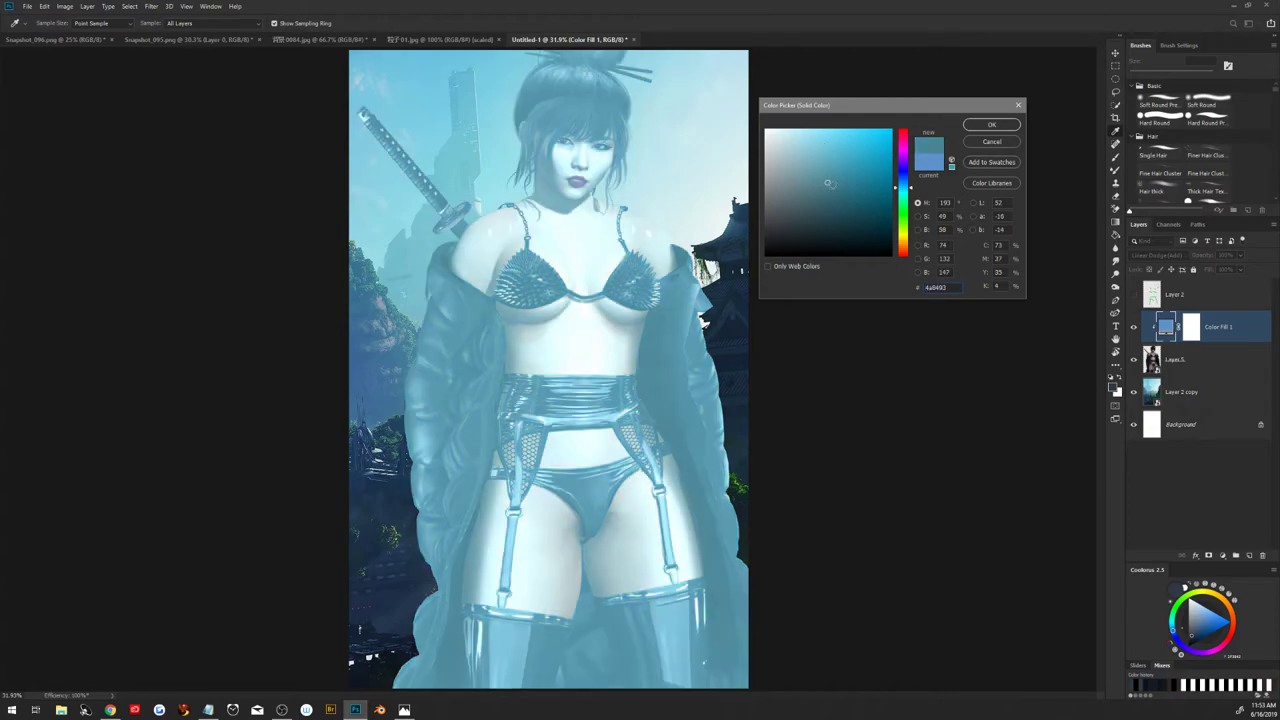
click(991, 124)
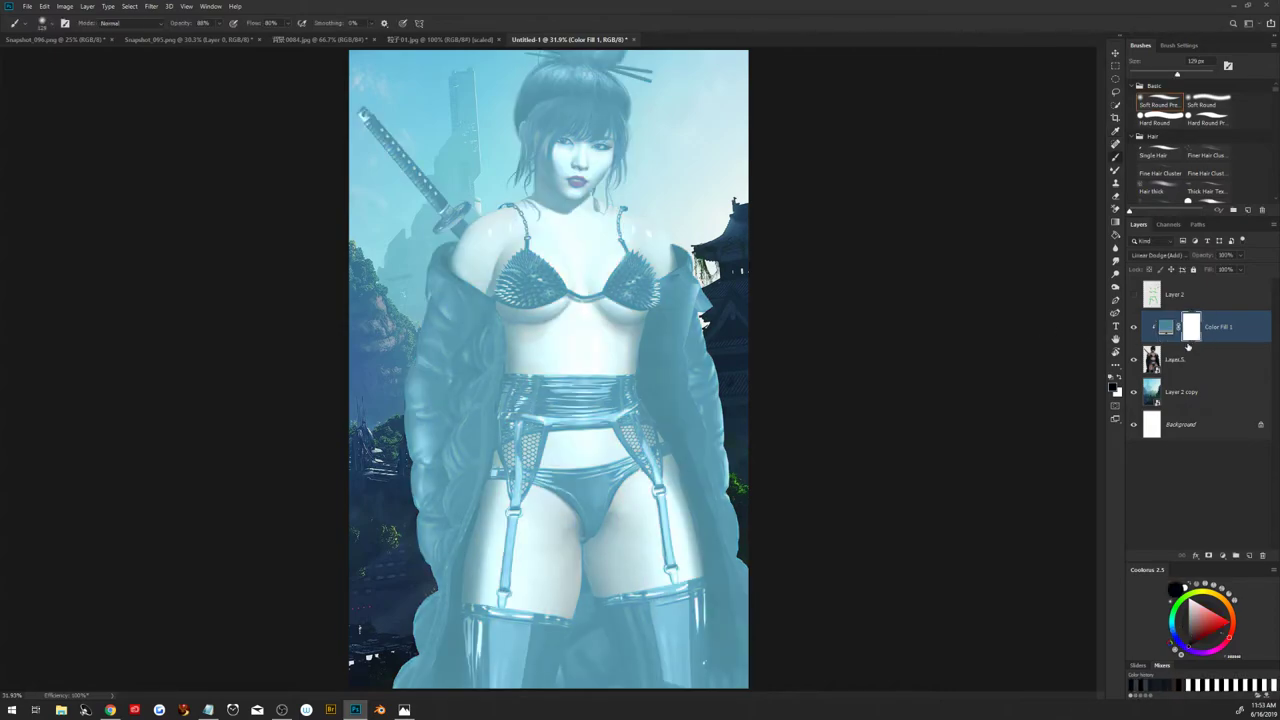
click(1188, 340)
Invert the Color Fill 1 mask to black and paint faint white strands beside the hair bun
key(ctrl+i)
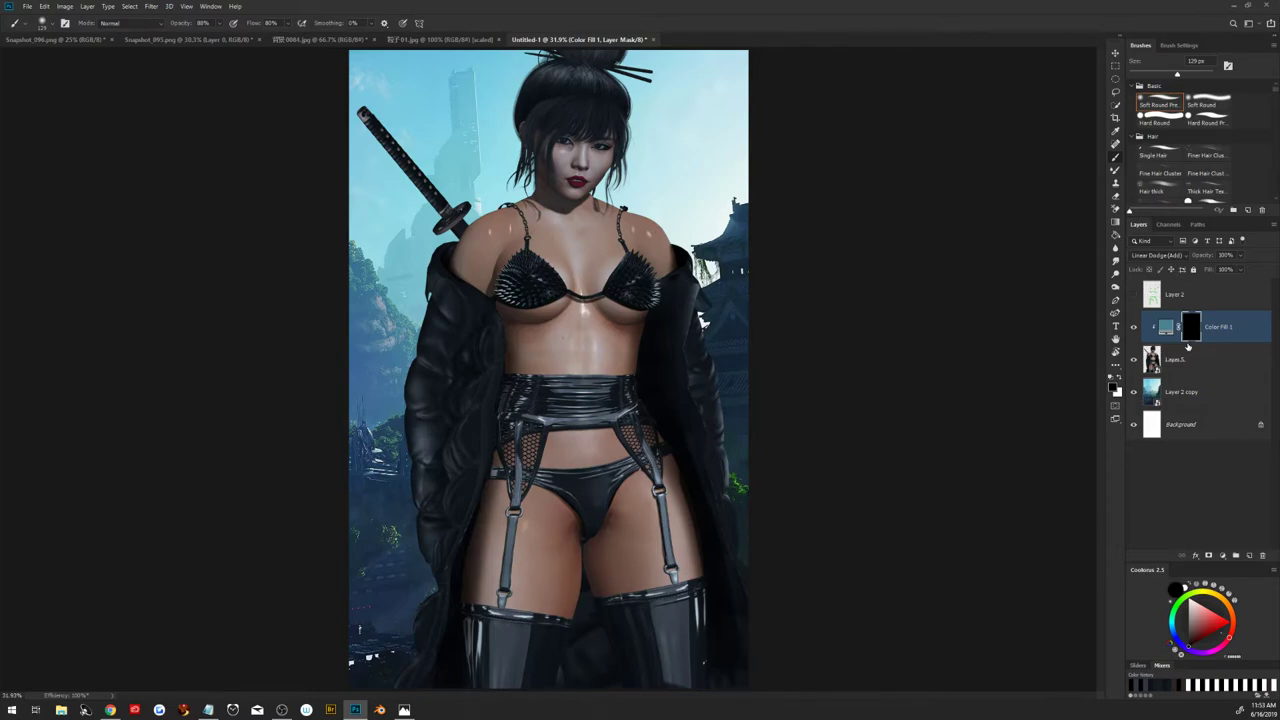
click(1208, 155)
click(1120, 378)
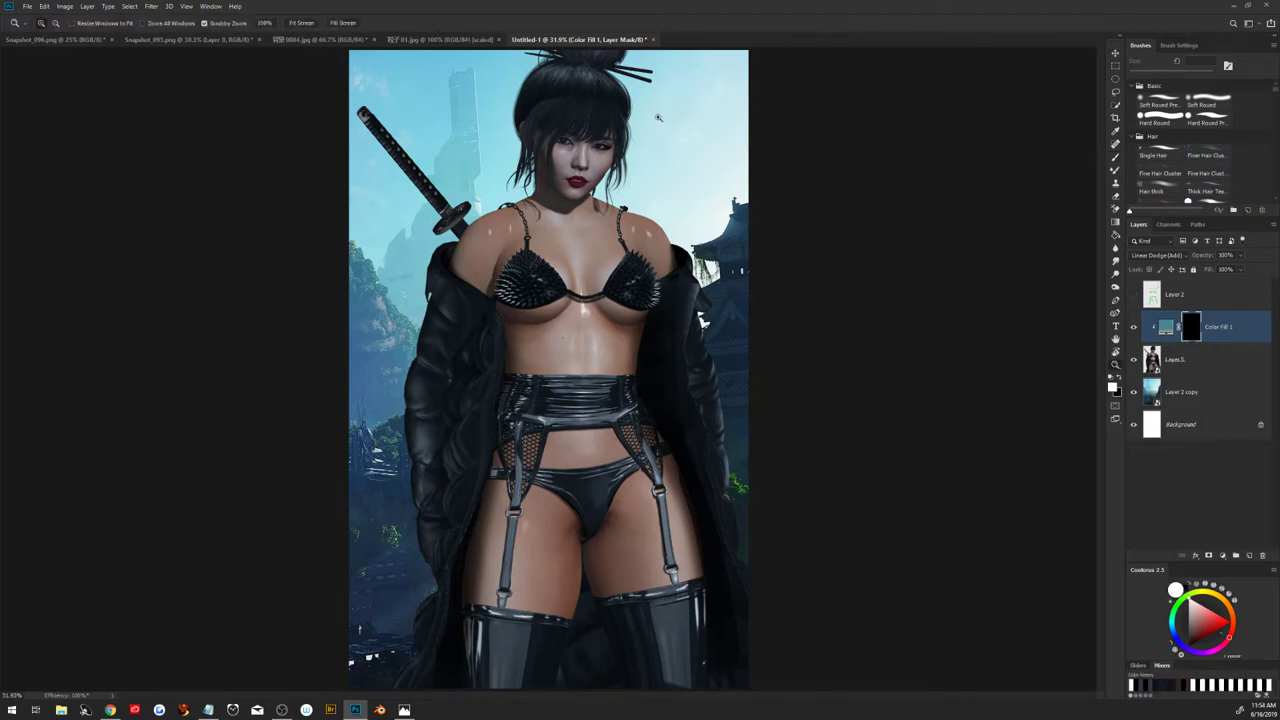
scroll(650, 112, up, 5)
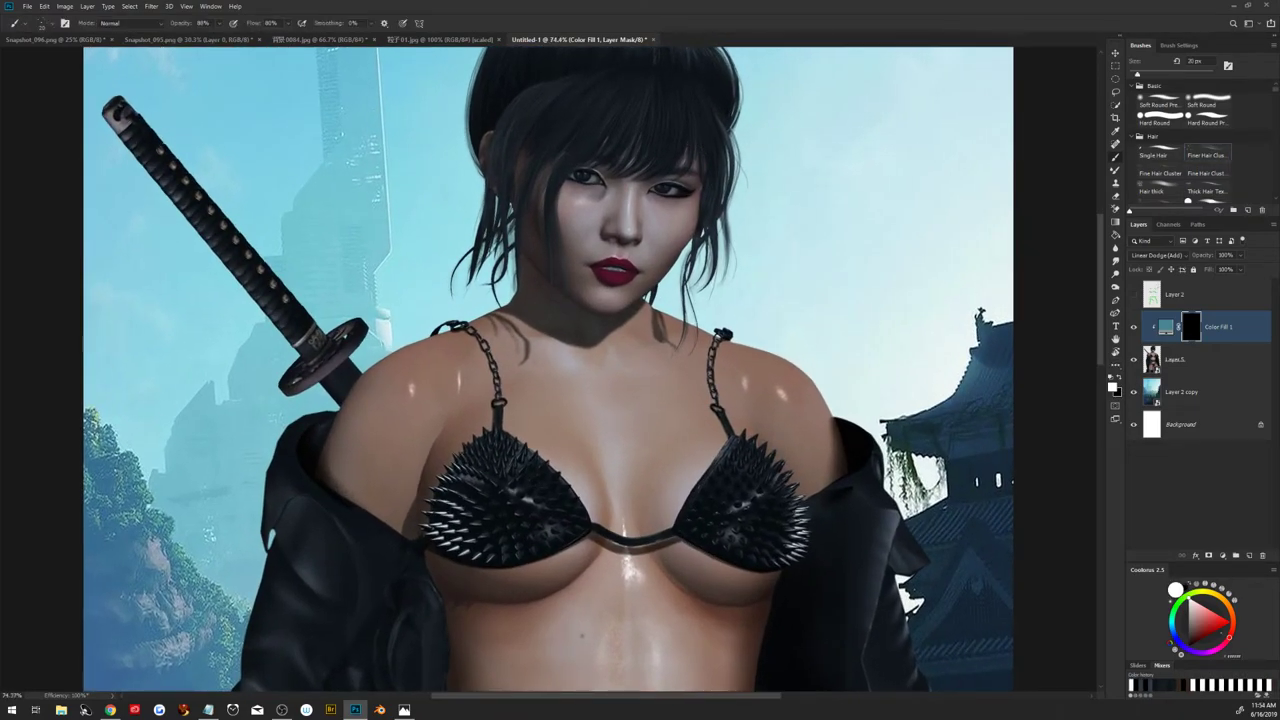
drag(751, 205, 731, 311)
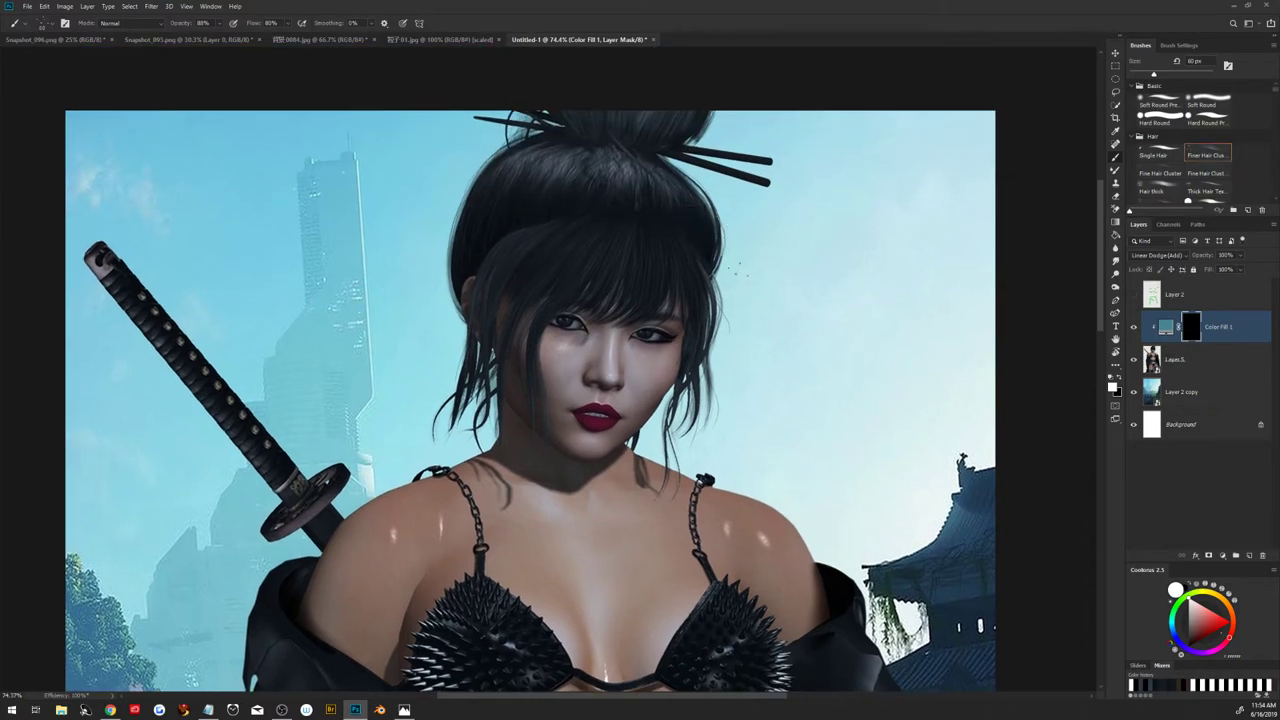
key(bracketright)
key(bracketright)
key(bracketright)
key(bracketleft)
key(bracketleft)
key(bracketleft)
click(702, 211)
click(718, 247)
At 40% flow and 81% opacity, paint a light strand down the hair's right edge
key(shift+4)
key(8)
key(1)
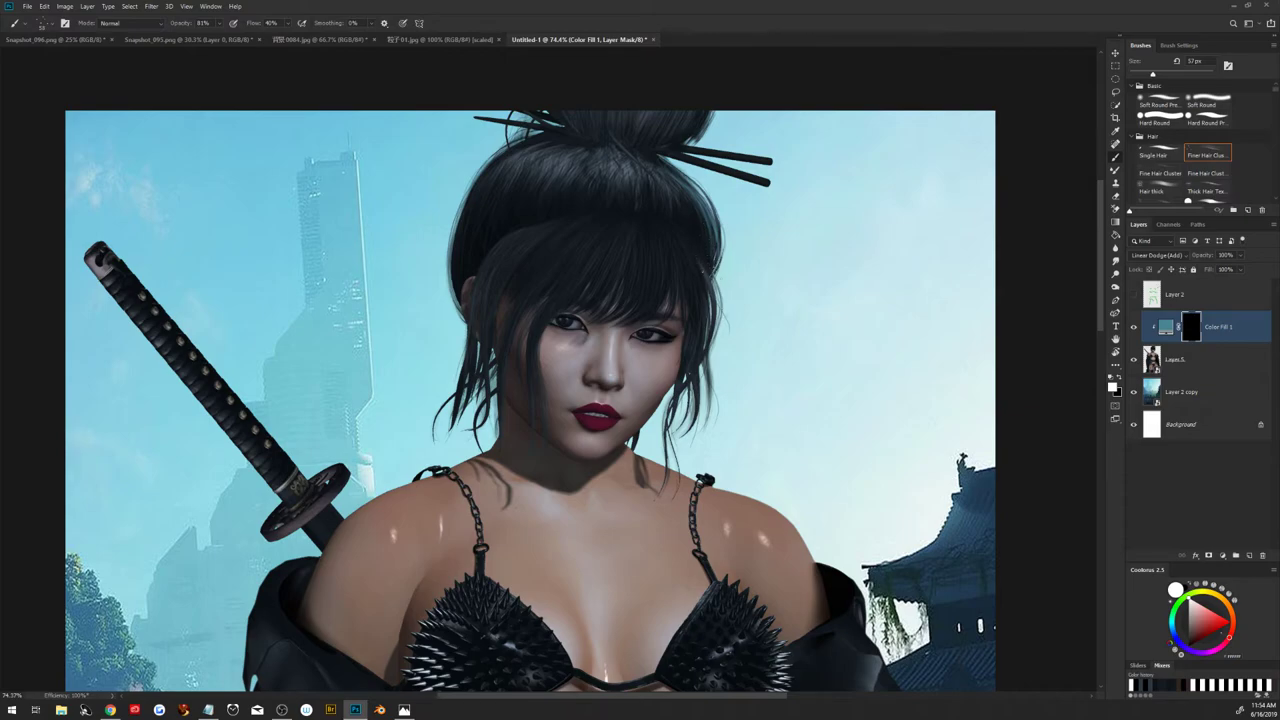
drag(713, 314, 711, 346)
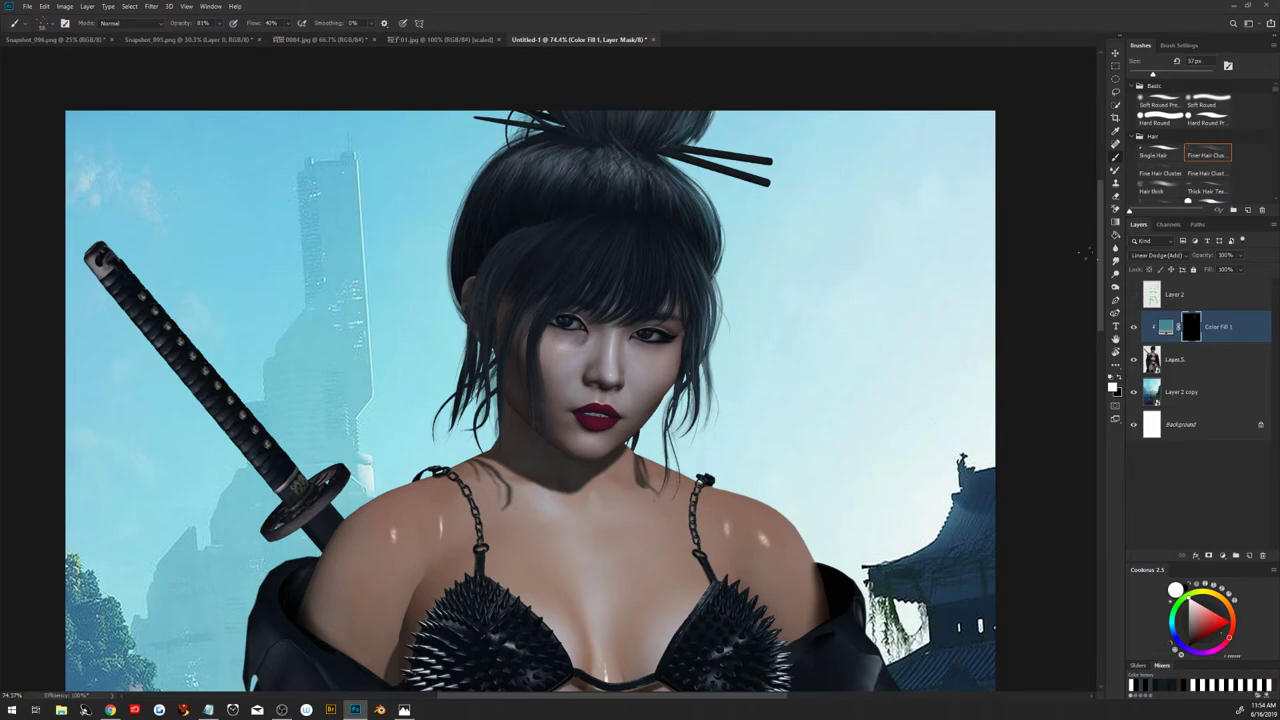
click(1225, 327)
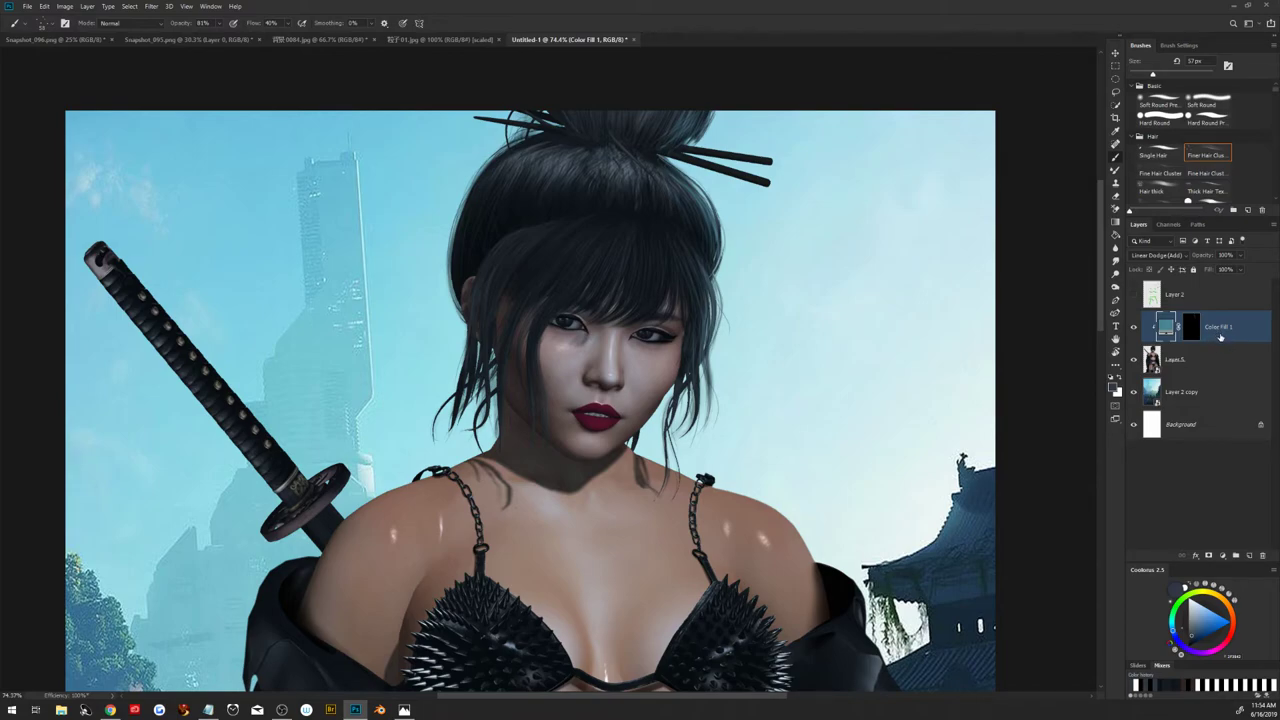
Duplicate Color Fill 1, move the copy beneath Layer 5 and fill its mask with black
key(ctrl+j)
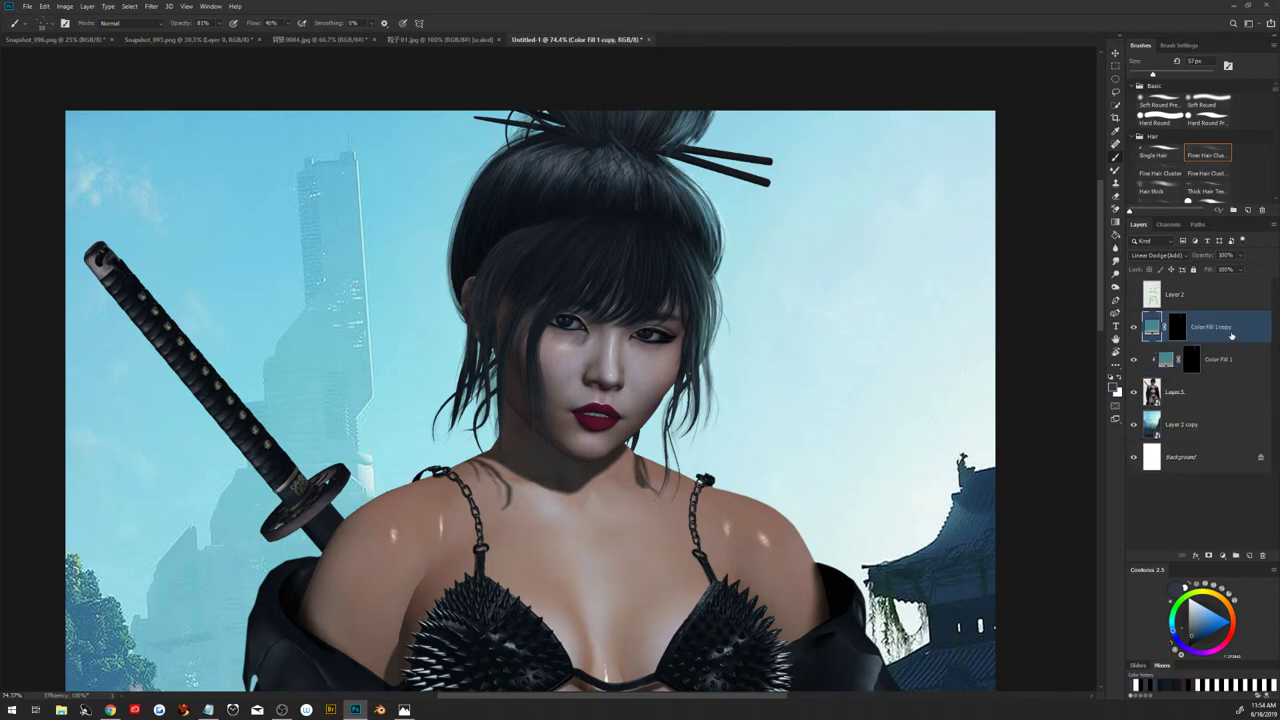
drag(1221, 343, 1216, 405)
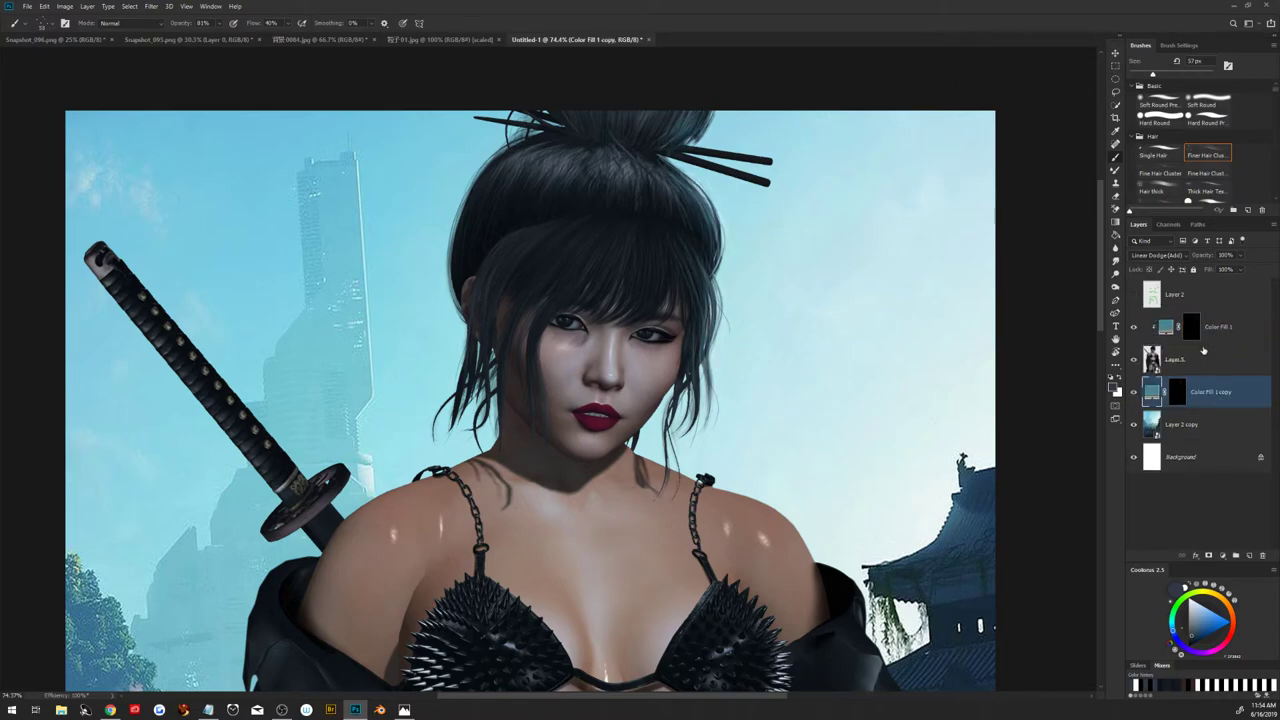
click(1182, 395)
key(shift+F5)
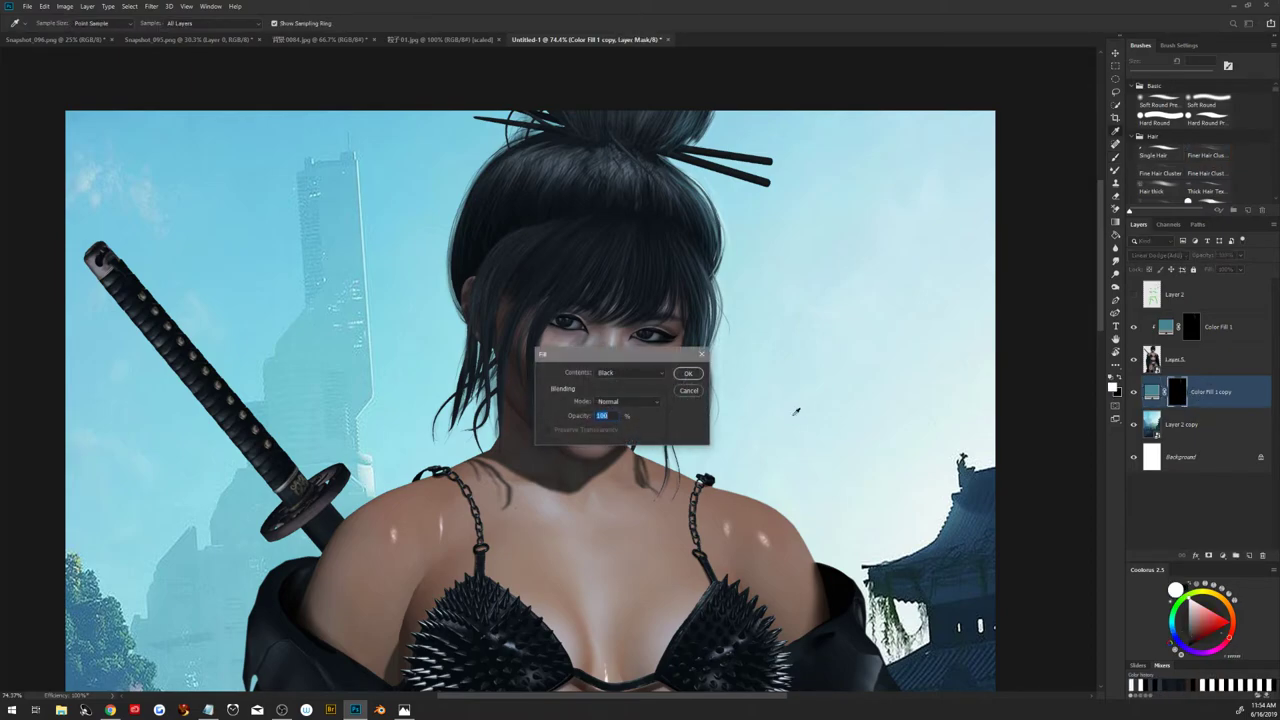
click(688, 374)
key(b)
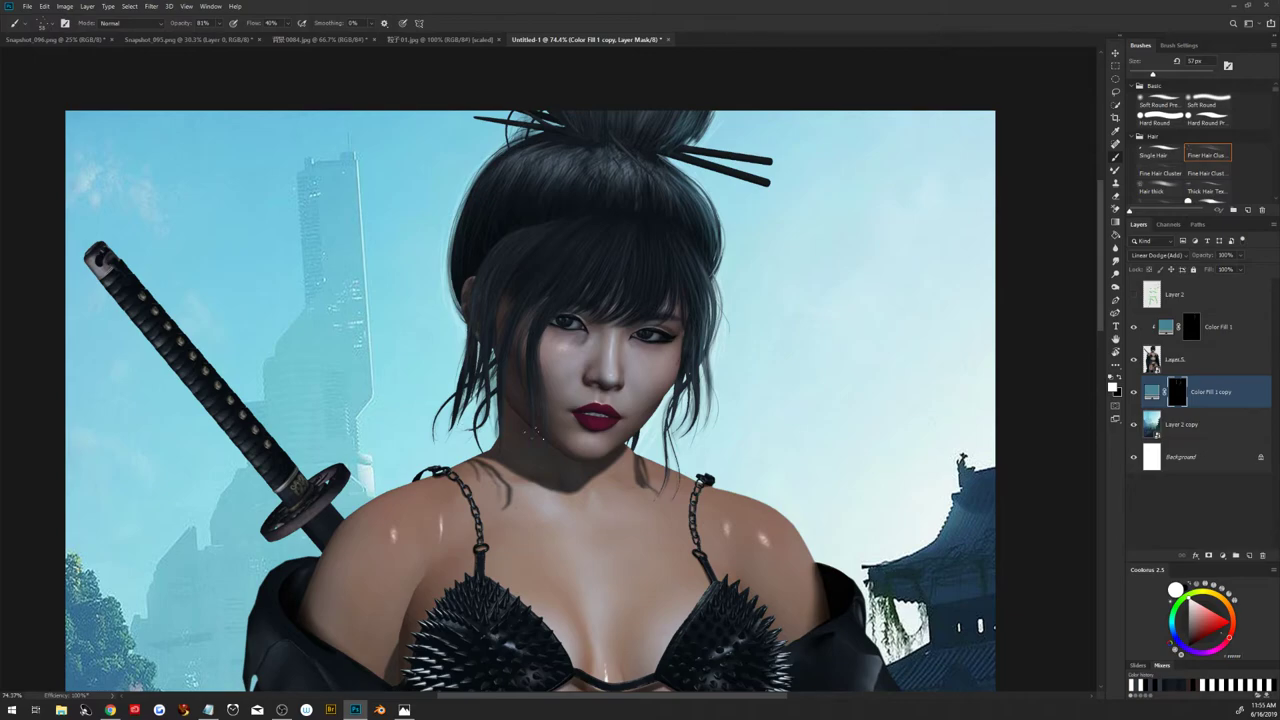
Switch to the Eraser, fit the image on screen, and enlarge the brush to about 223 px
click(1116, 198)
key(bracketright)
key(bracketright)
key(bracketright)
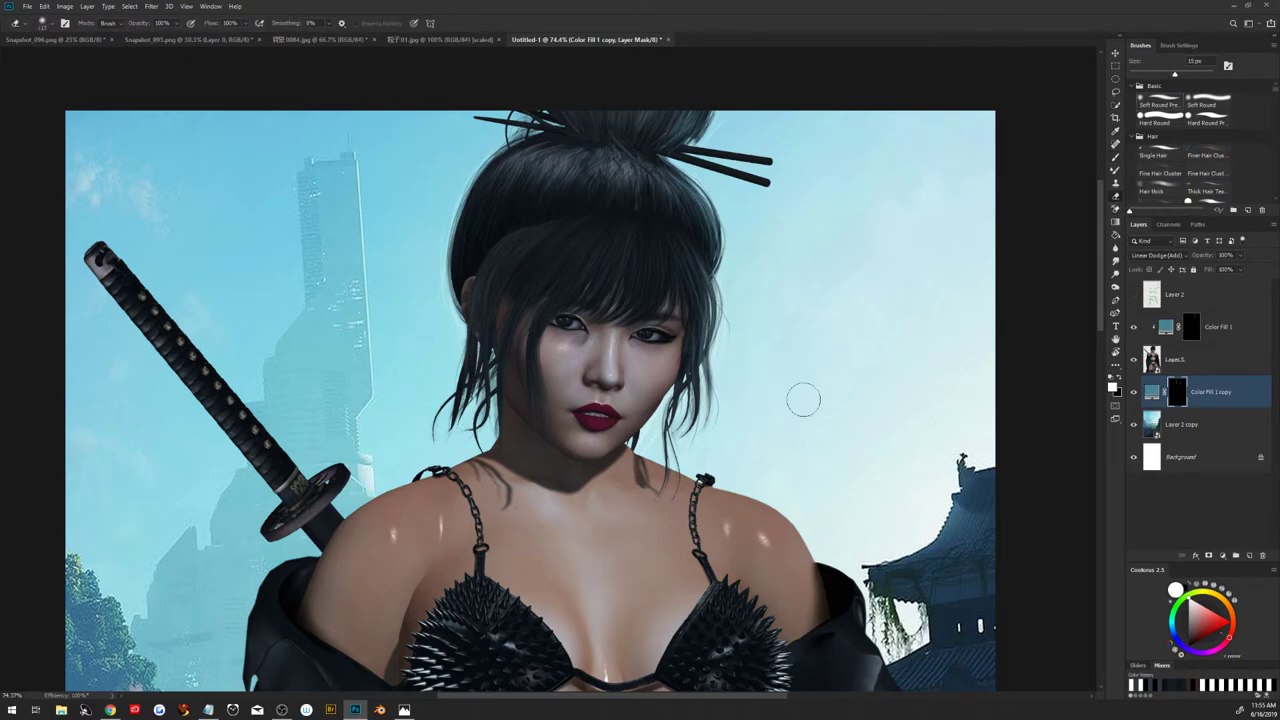
key(ctrl+0)
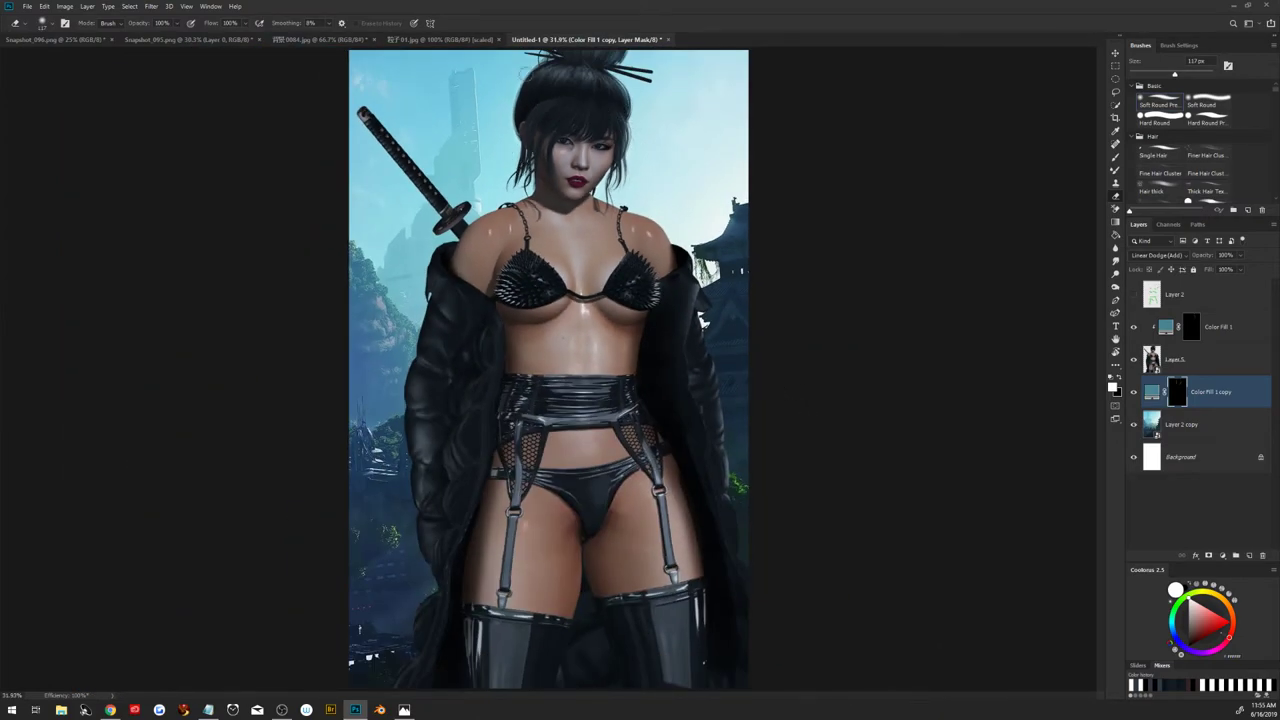
key(bracketright)
key(bracketright)
key(bracketright)
Set the Color Fill 1 copy fill to greyish teal 7ba2ac, then target its mask with a hair brush
double_click(1154, 394)
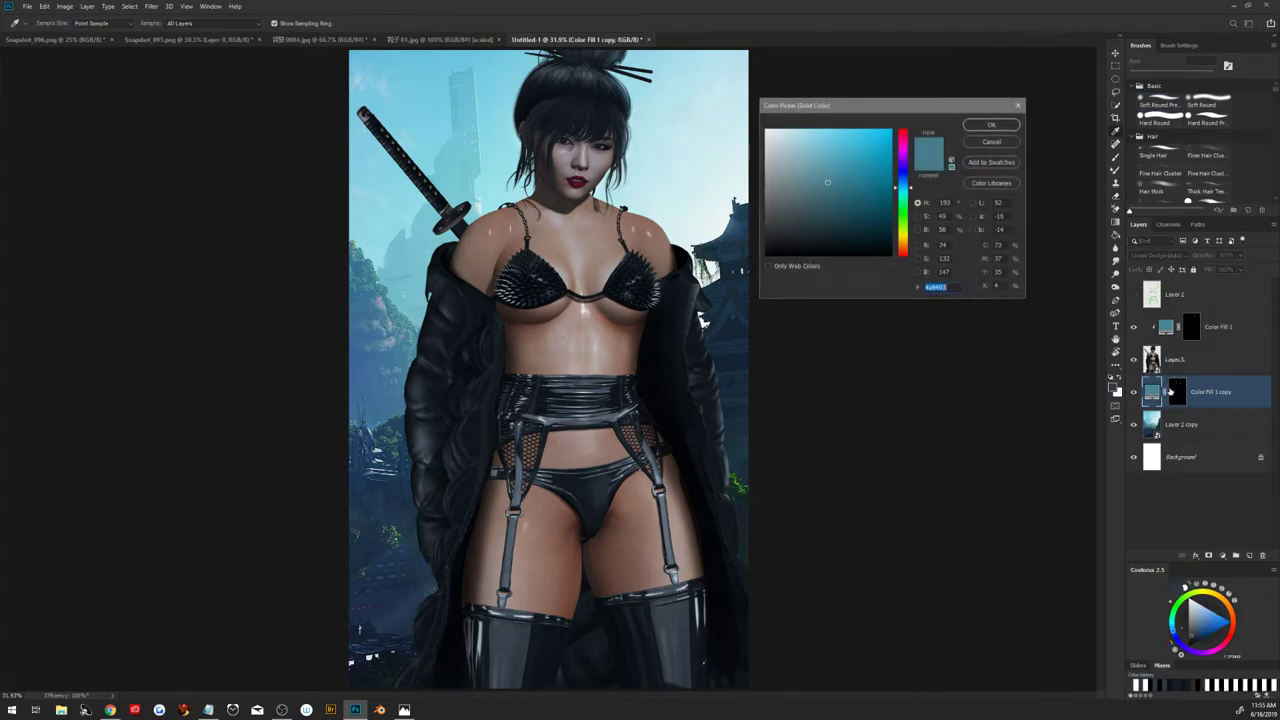
mouse_move(847, 163)
mouse_down()
mouse_move(807, 195)
mouse_move(855, 218)
mouse_up()
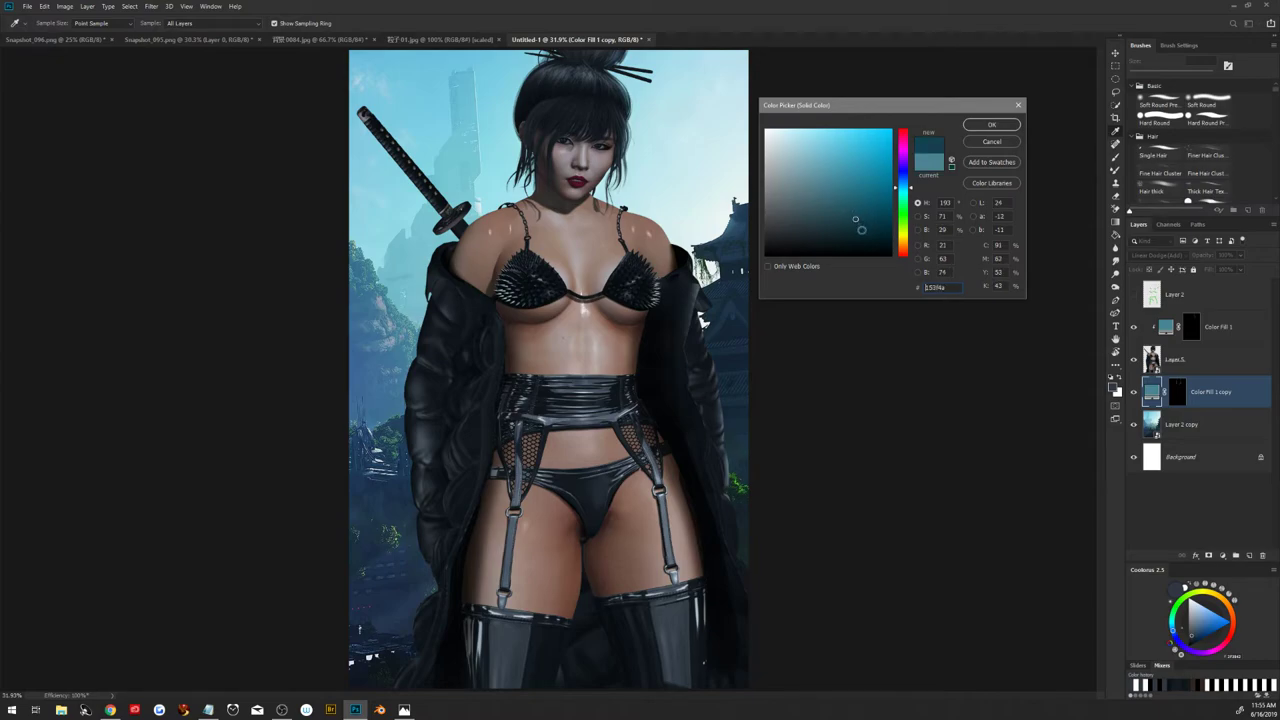
drag(858, 228, 851, 156)
click(805, 155)
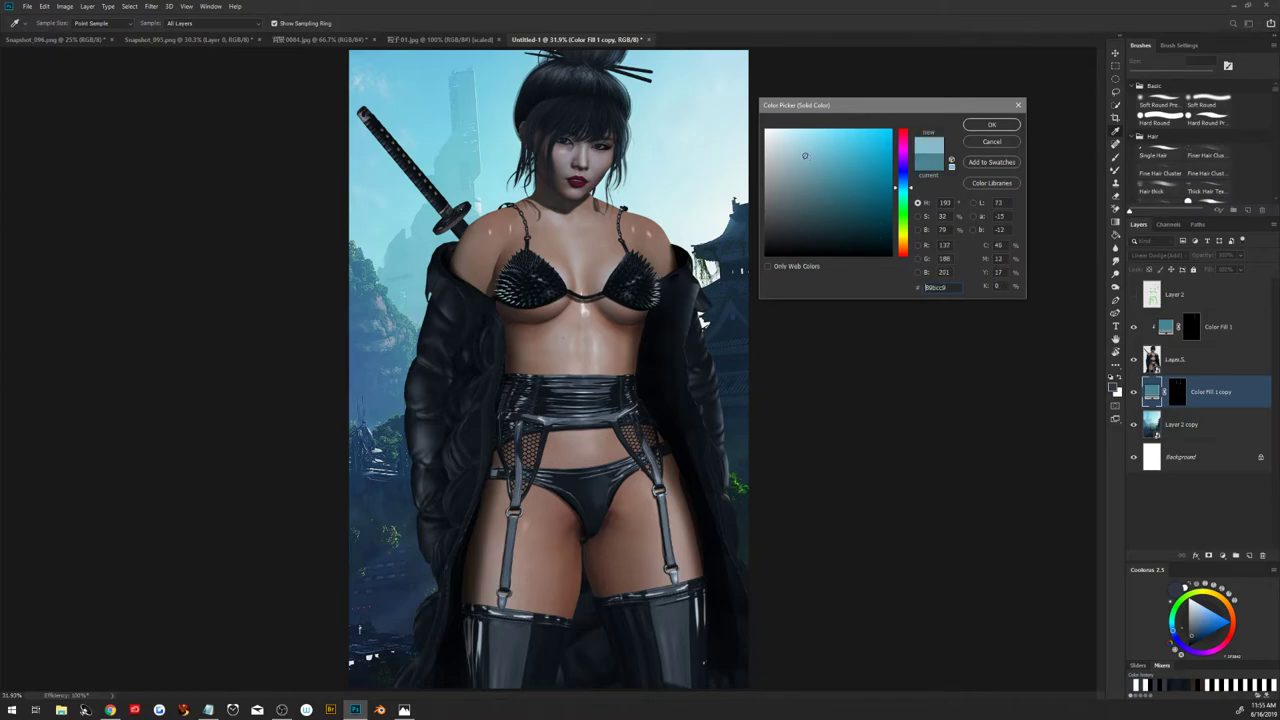
click(800, 169)
click(989, 126)
click(1177, 391)
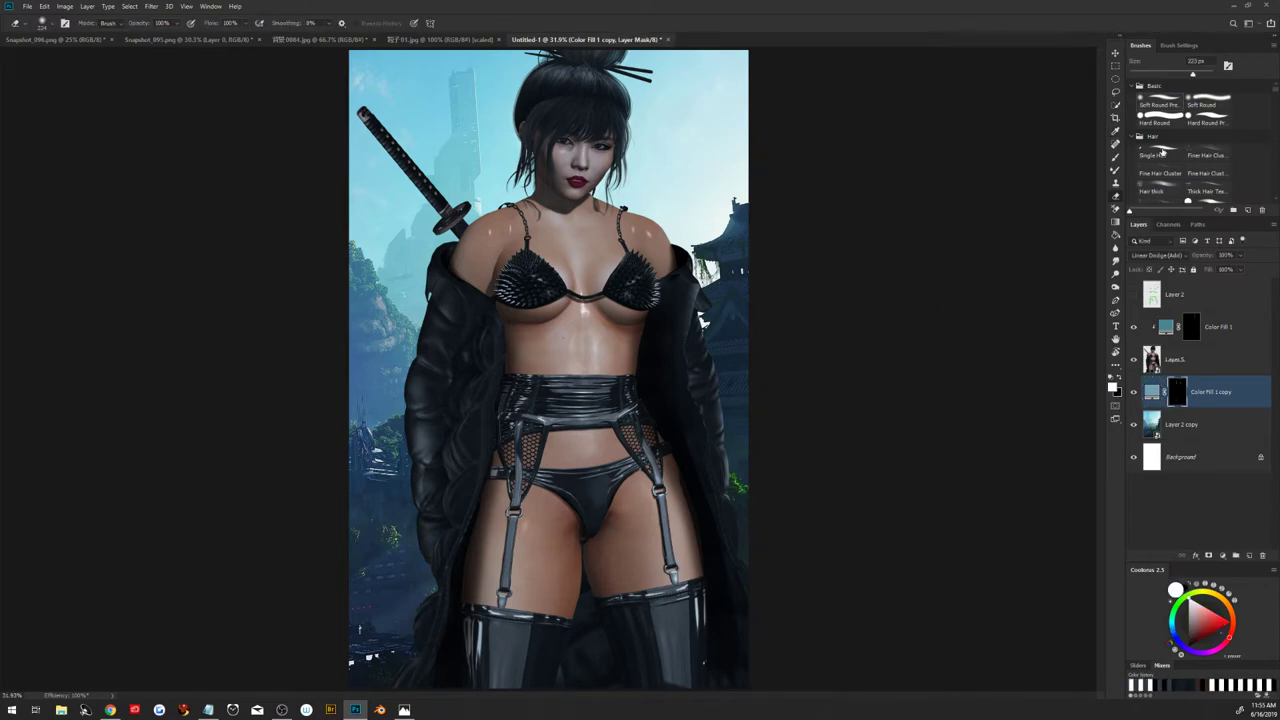
click(1155, 150)
Zoom in on the face, set up a 4 px Single Hair brush, and retarget the Color Fill 1 mask
key(z)
drag(650, 143, 723, 205)
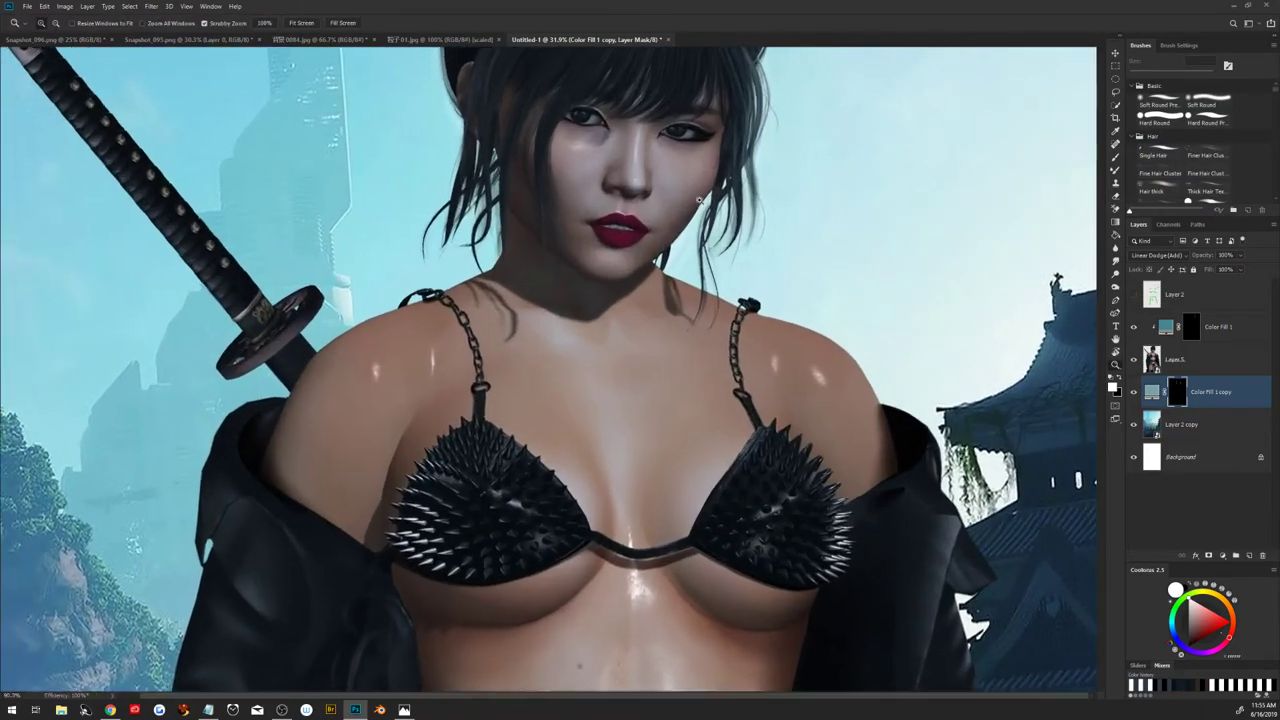
key(b)
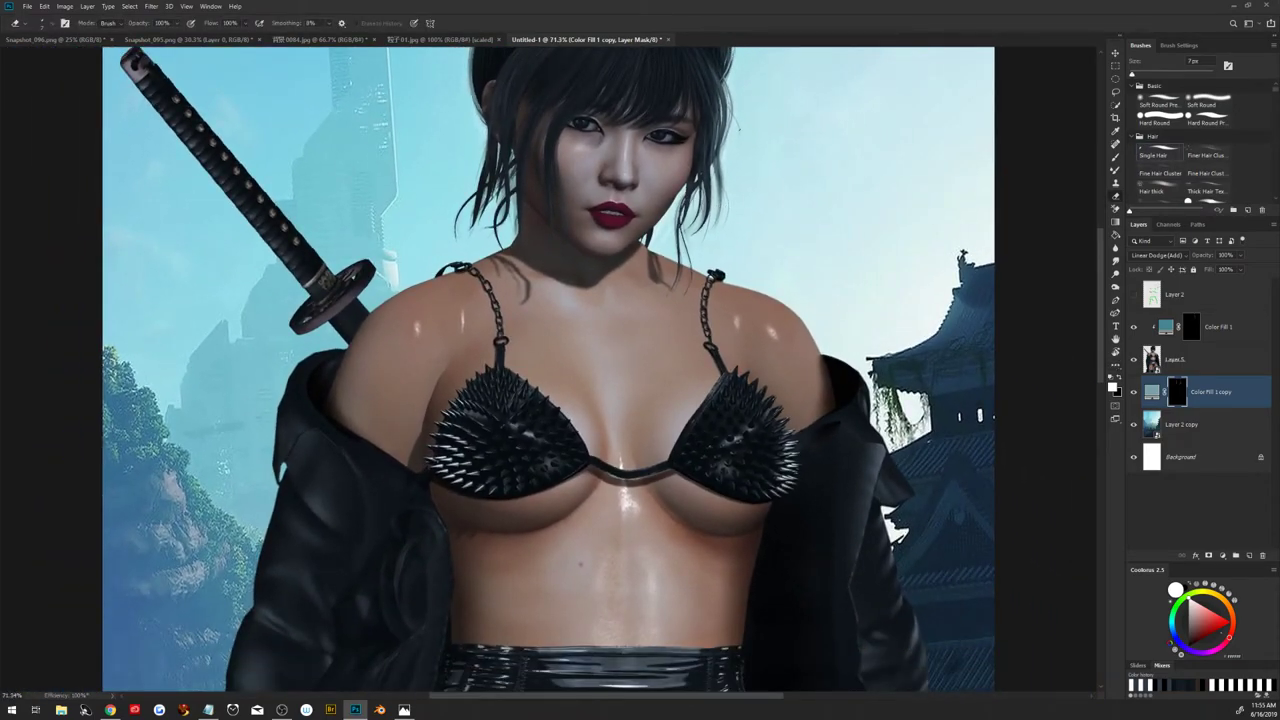
key(bracketleft)
drag(746, 182, 736, 242)
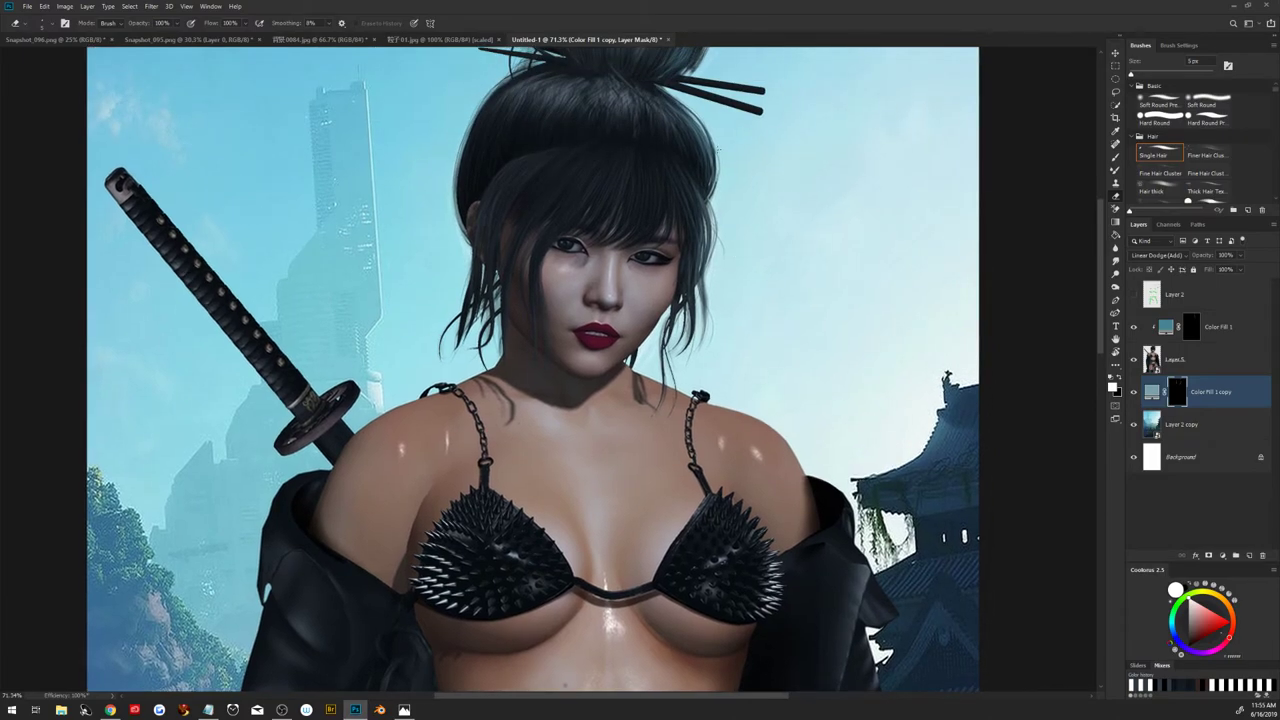
click(1116, 157)
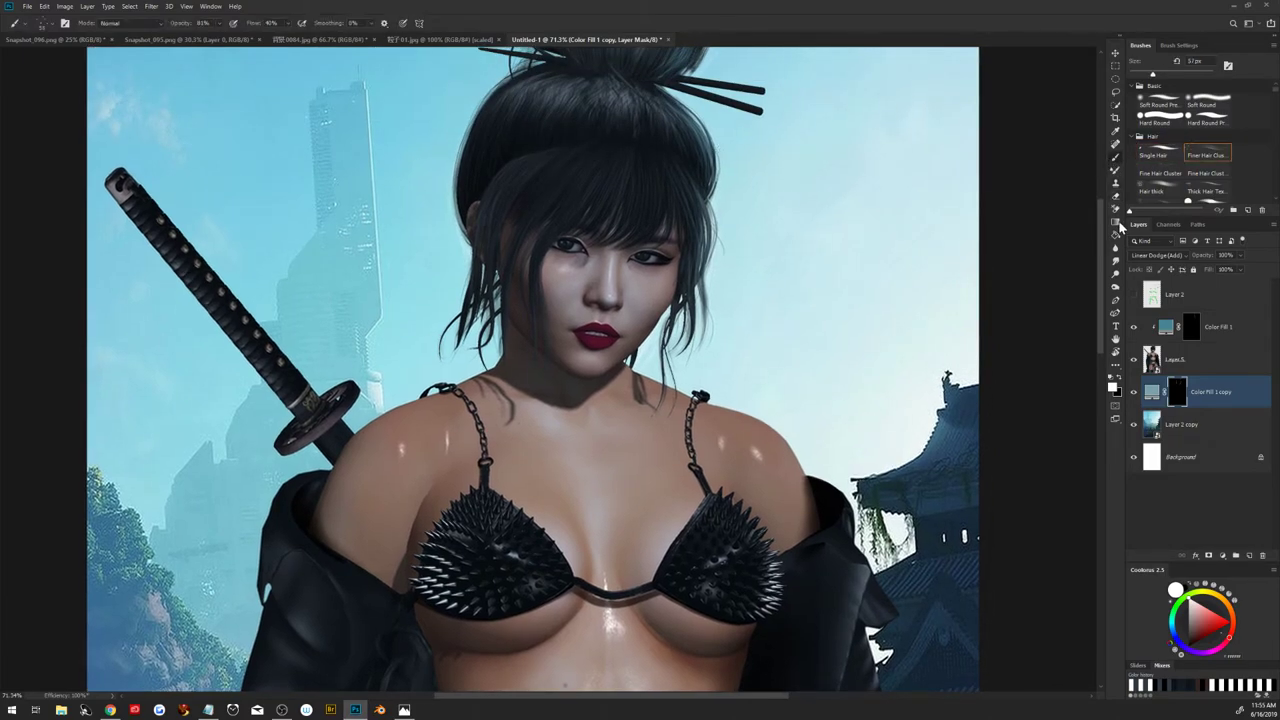
click(1176, 156)
key(bracketleft)
key(bracketleft)
key(bracketleft)
key(e)
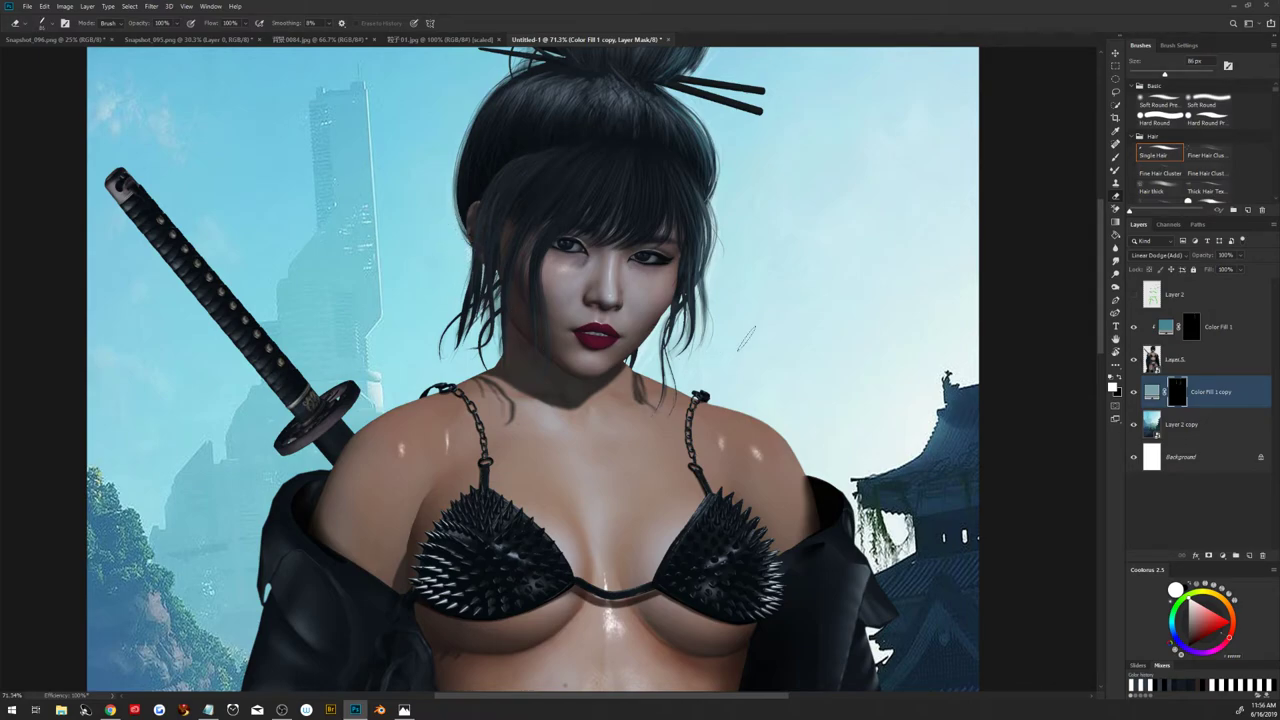
click(1191, 330)
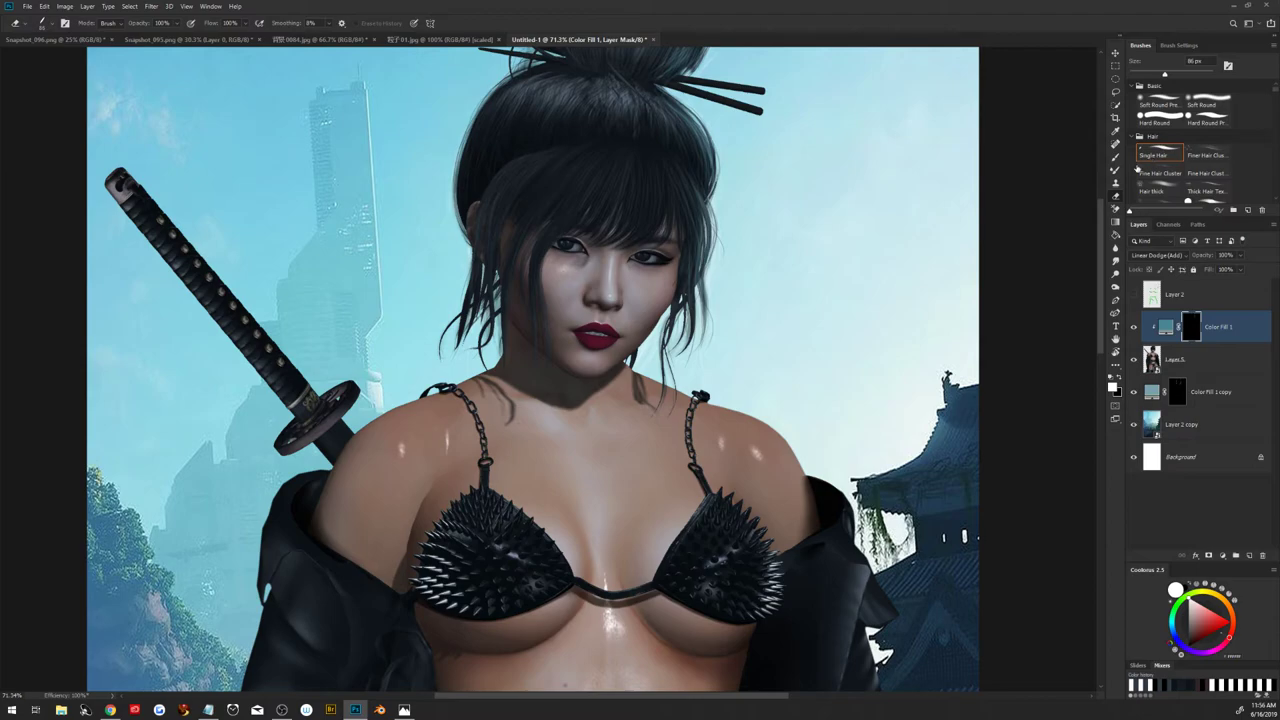
key(b)
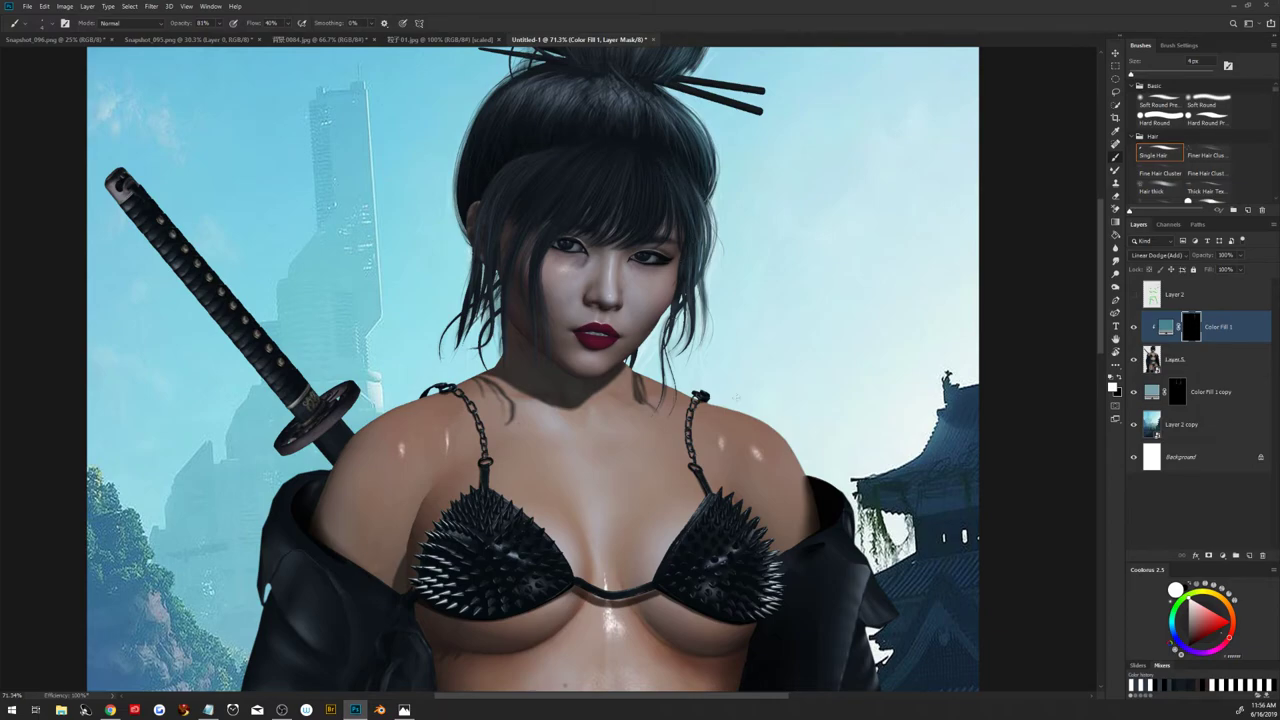
key(ctrl+0)
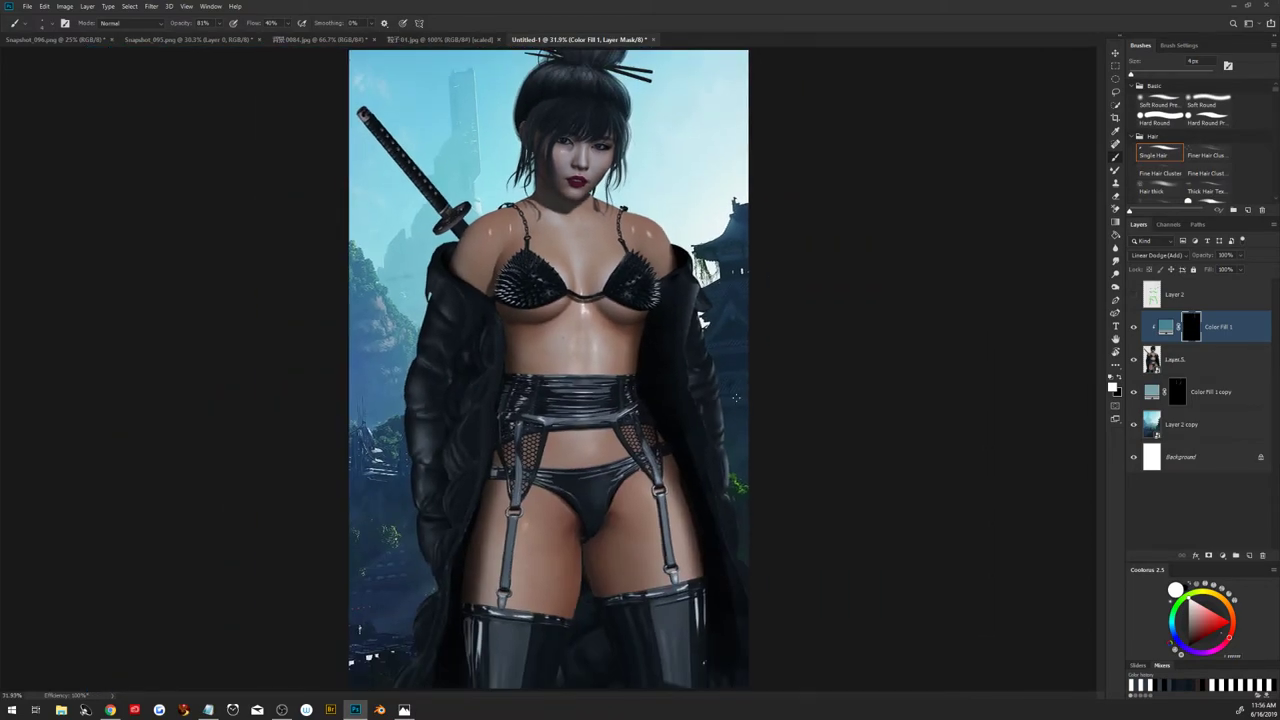
Feather the Color Fill 1 and Color Fill 1 copy masks slightly, to about 1.0 px
click(1133, 330)
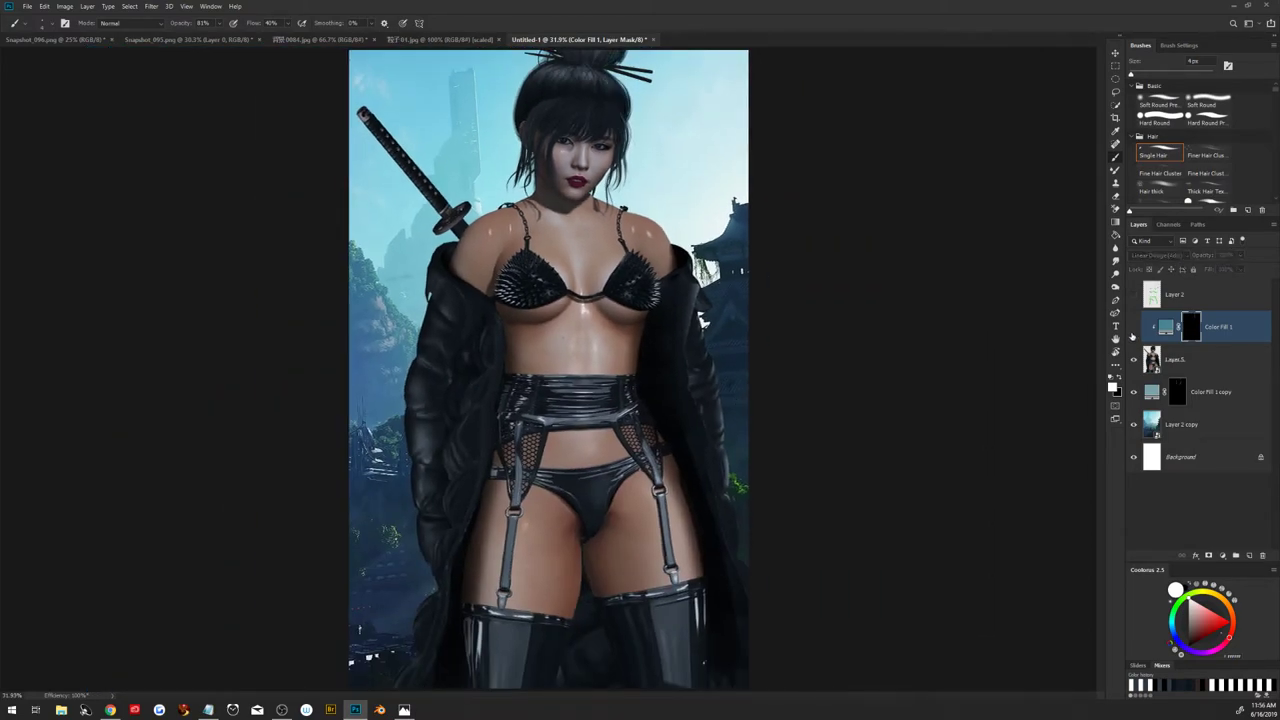
double_click(1192, 336)
drag(932, 188, 950, 193)
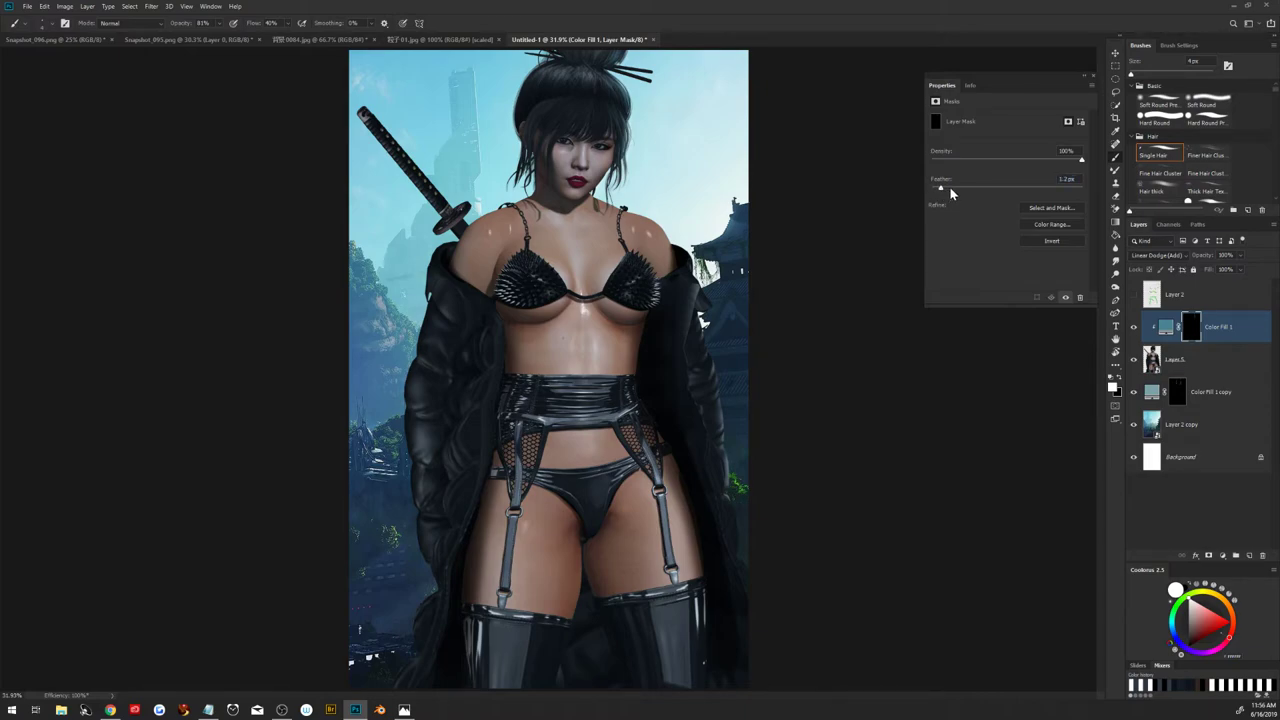
click(1165, 401)
click(1178, 400)
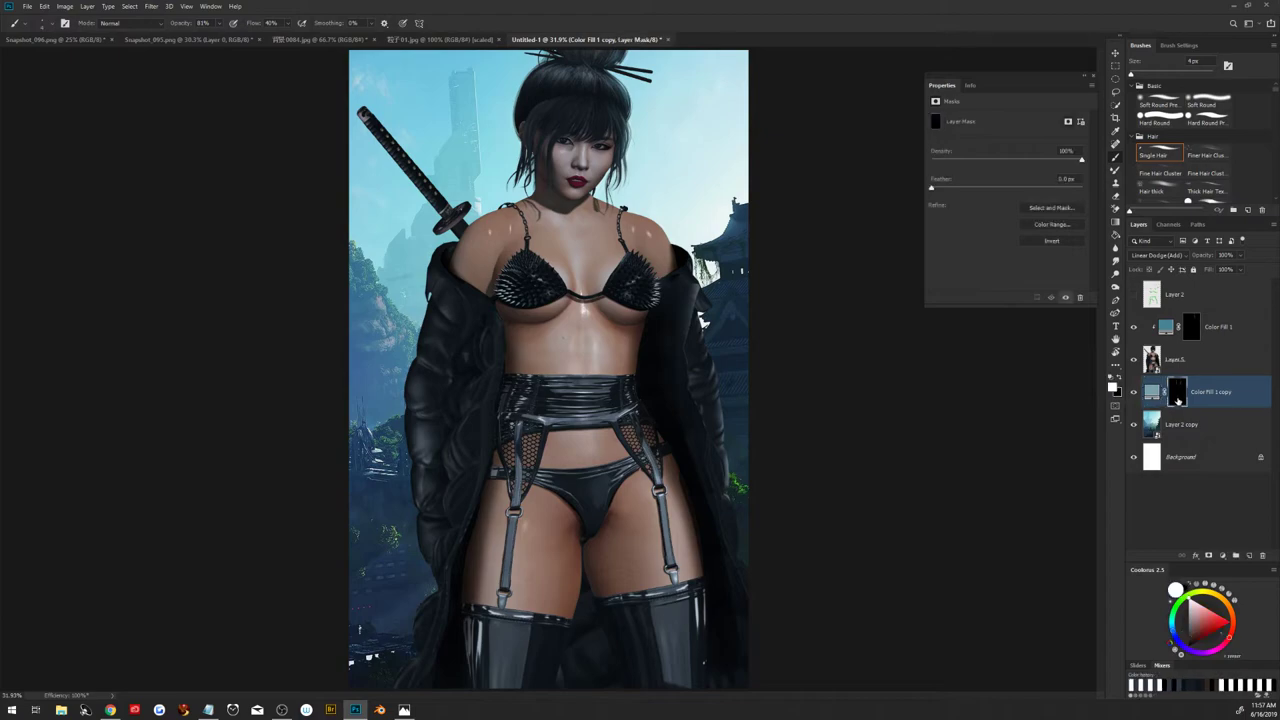
click(940, 190)
drag(940, 193, 941, 195)
Add a new empty Layer 6 above Color Fill 1
click(1094, 78)
click(1219, 335)
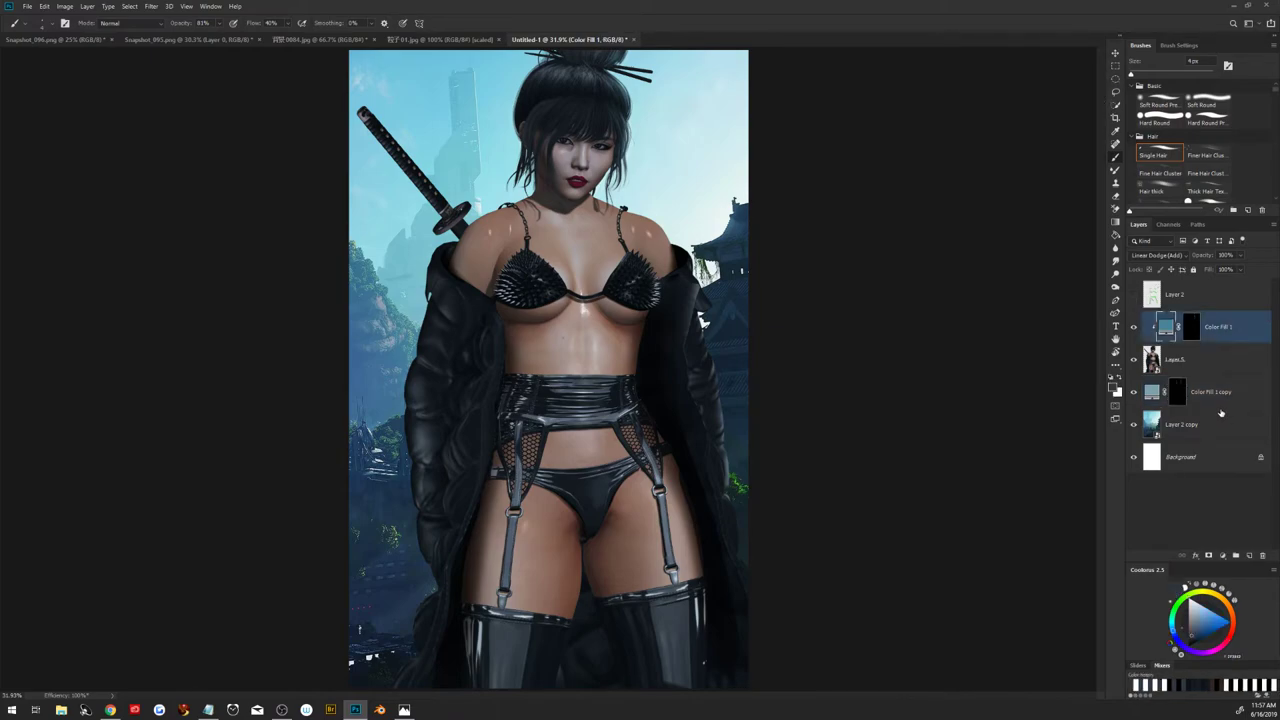
click(1249, 556)
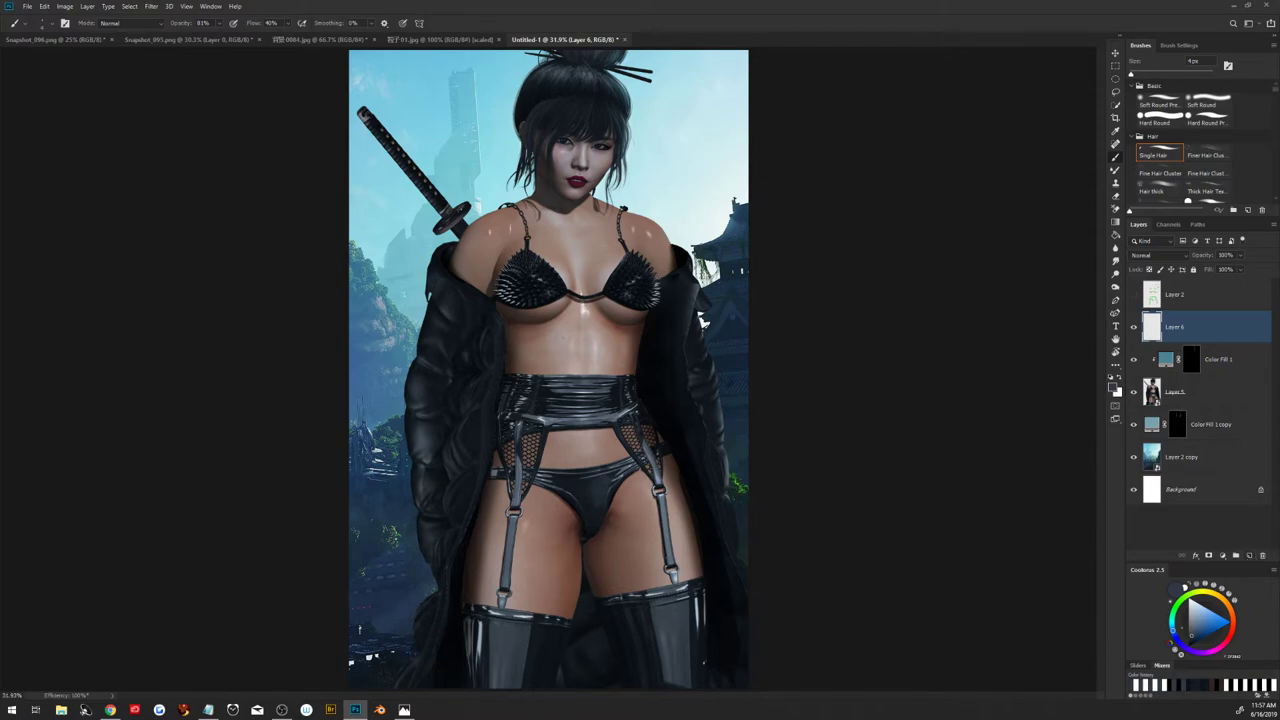
key(alt+Tab)
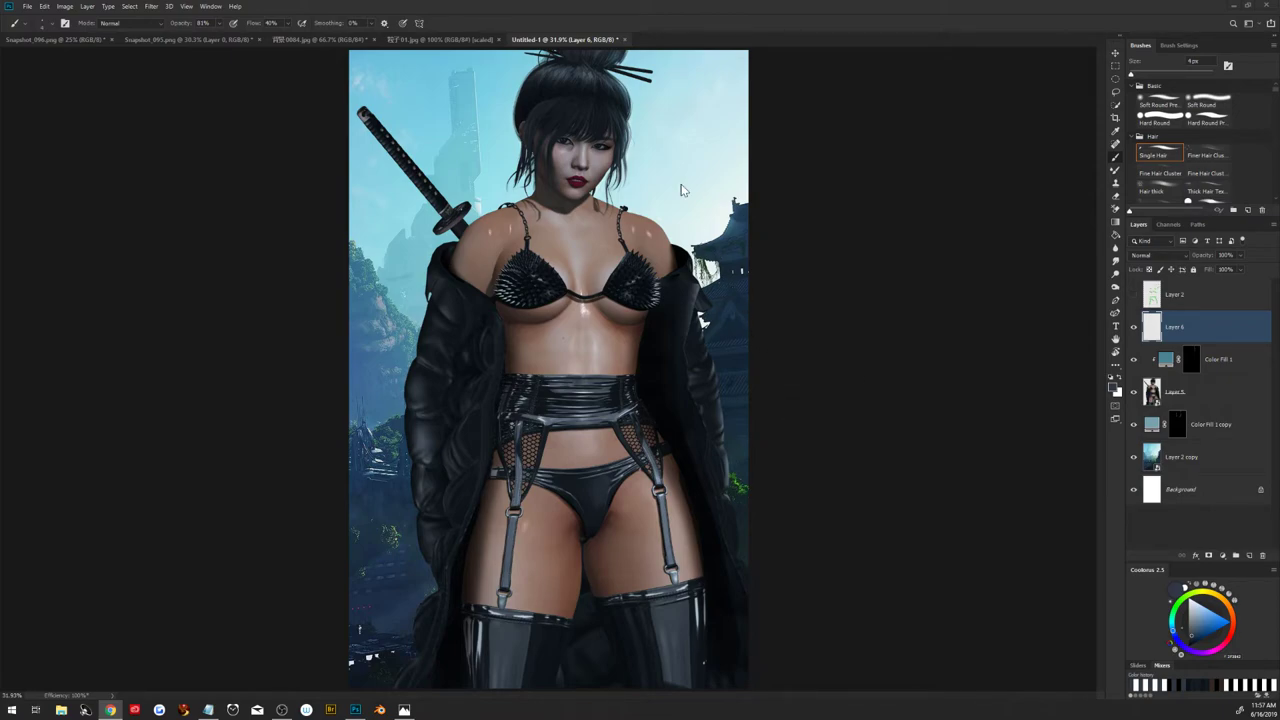
click(1153, 396)
Rasterize the Layer 5 smart object and open its Layer Style settings
right_click(1153, 400)
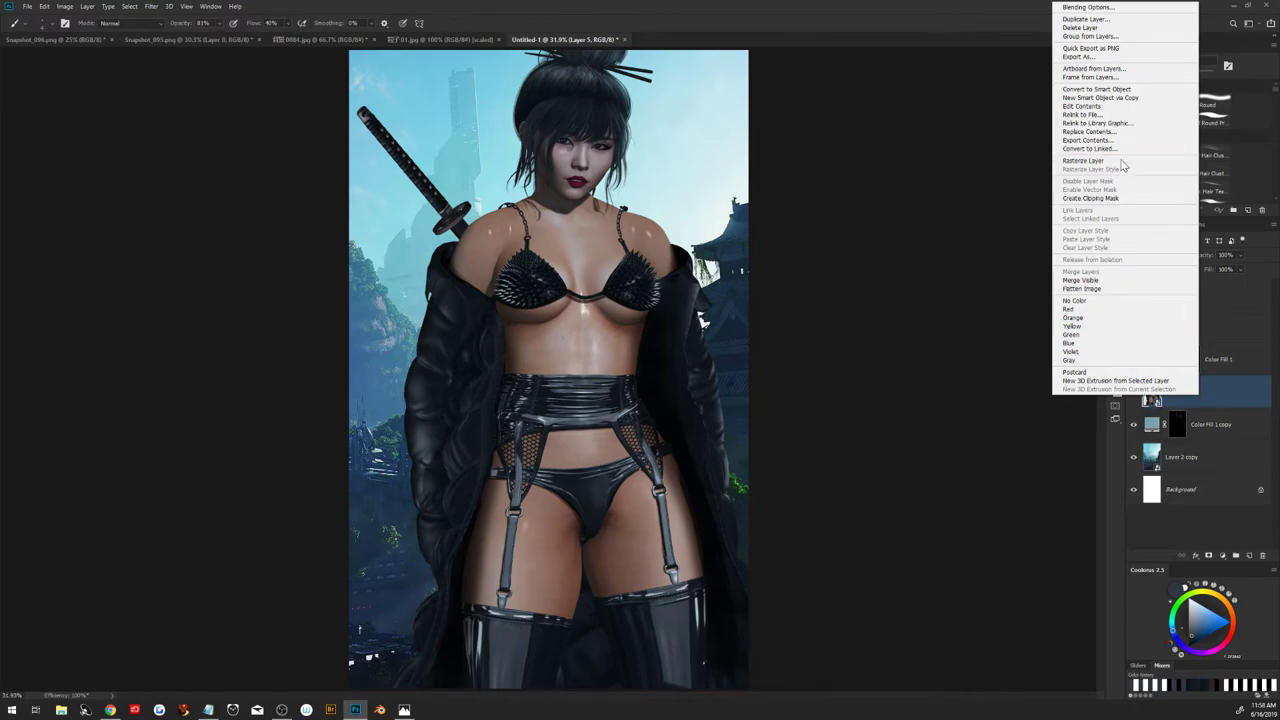
click(1121, 162)
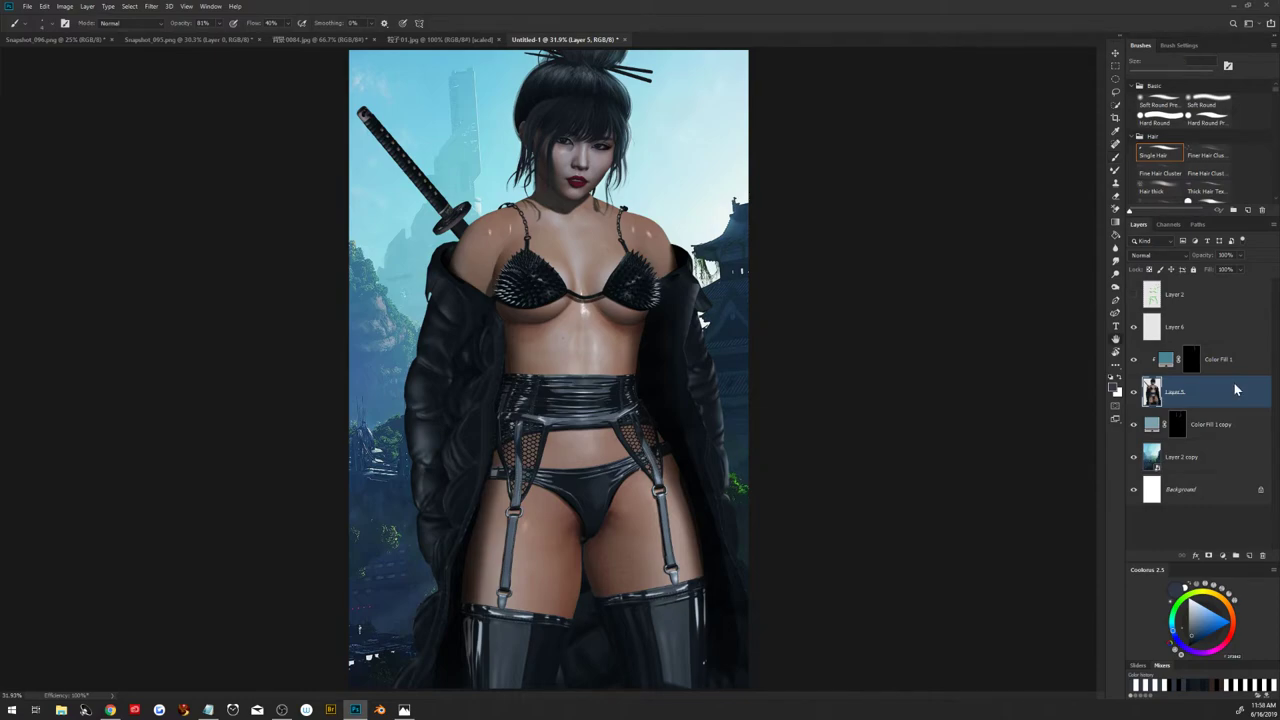
double_click(1234, 388)
mouse_move(969, 145)
mouse_down()
mouse_move(969, 252)
mouse_move(905, 402)
mouse_move(883, 402)
mouse_up()
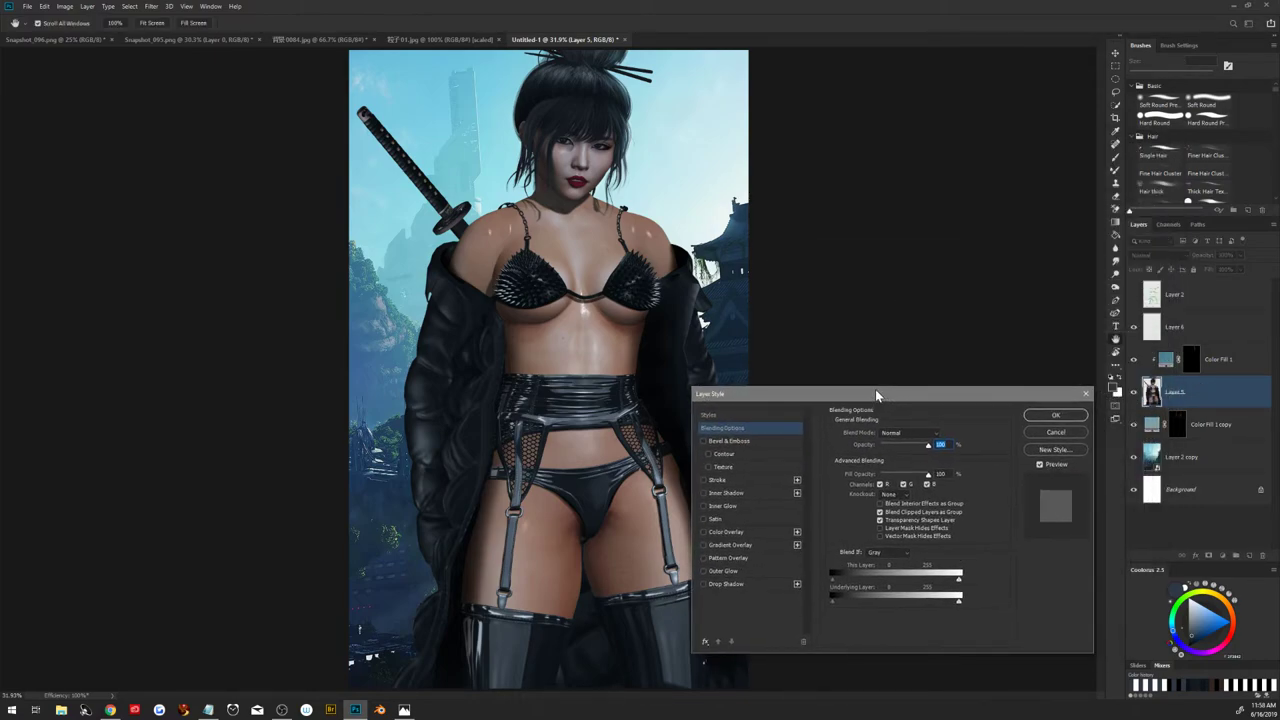
Add an Inner Shadow with distance 41, choke 15, size 40 and angle 32, then choose its colour
click(716, 492)
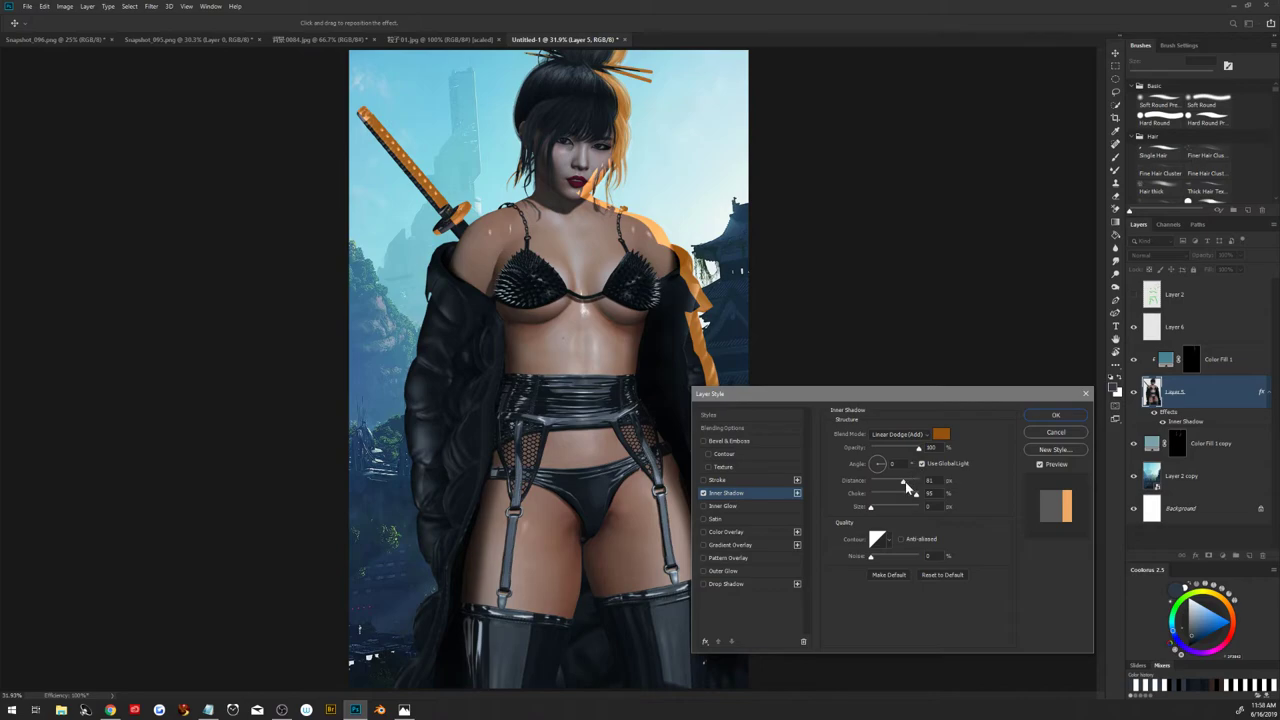
mouse_move(906, 481)
mouse_down()
mouse_move(879, 481)
mouse_move(882, 516)
mouse_up()
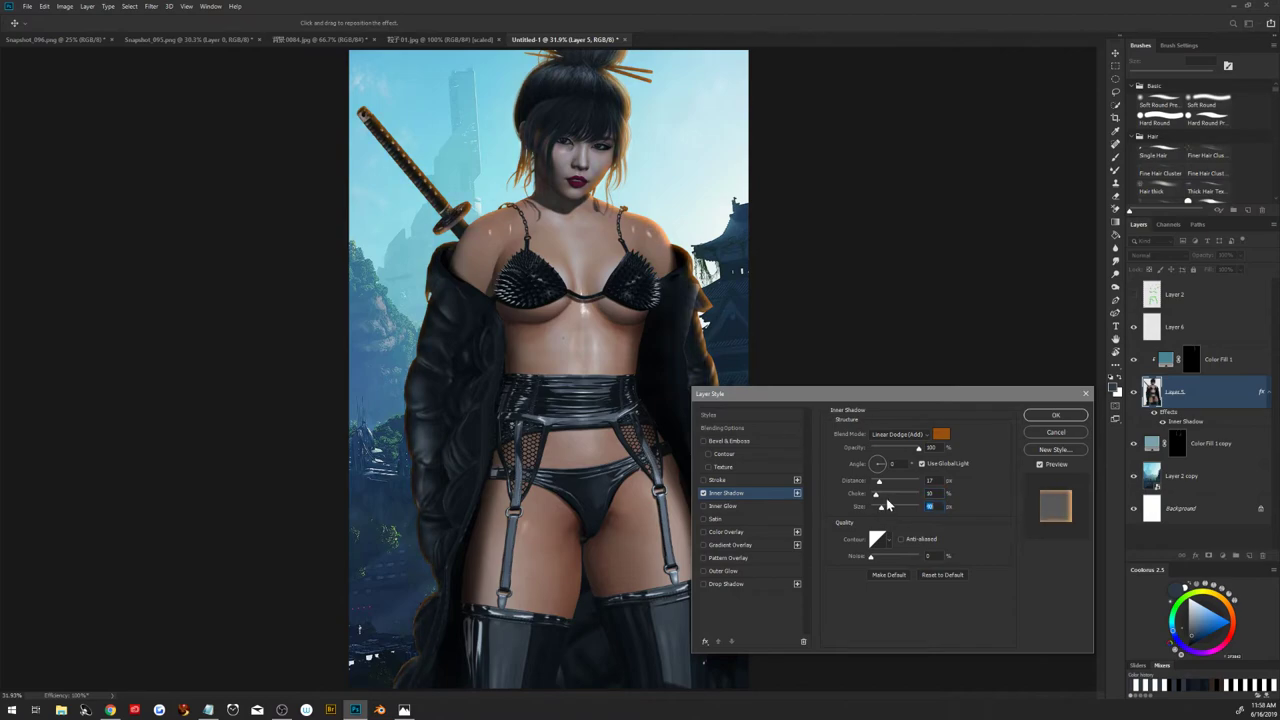
drag(886, 498, 896, 488)
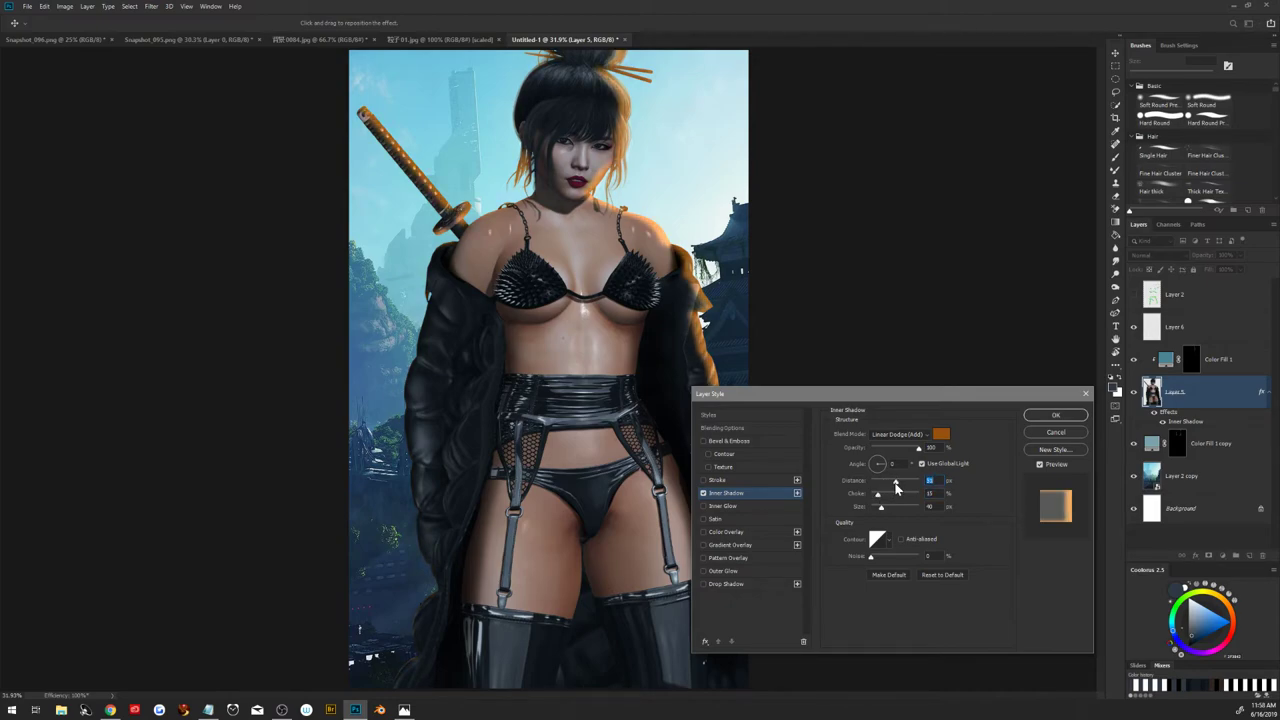
drag(896, 488, 895, 488)
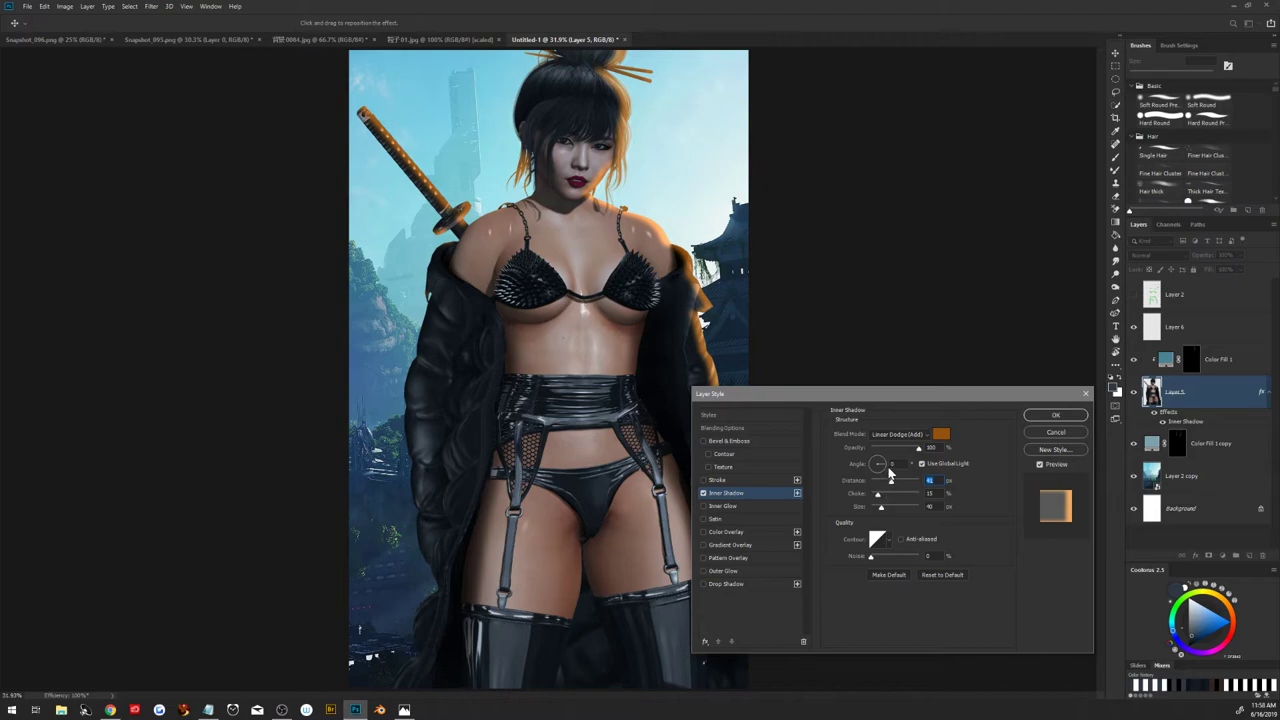
drag(886, 466, 883, 456)
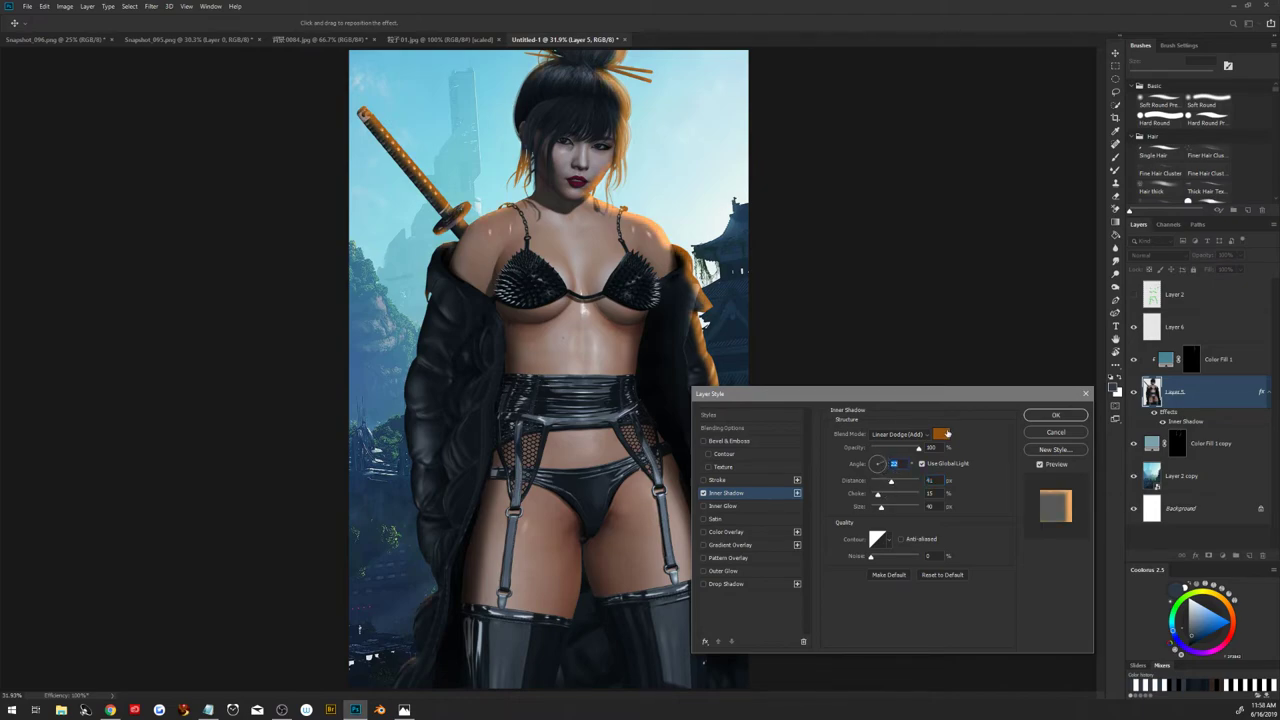
click(942, 434)
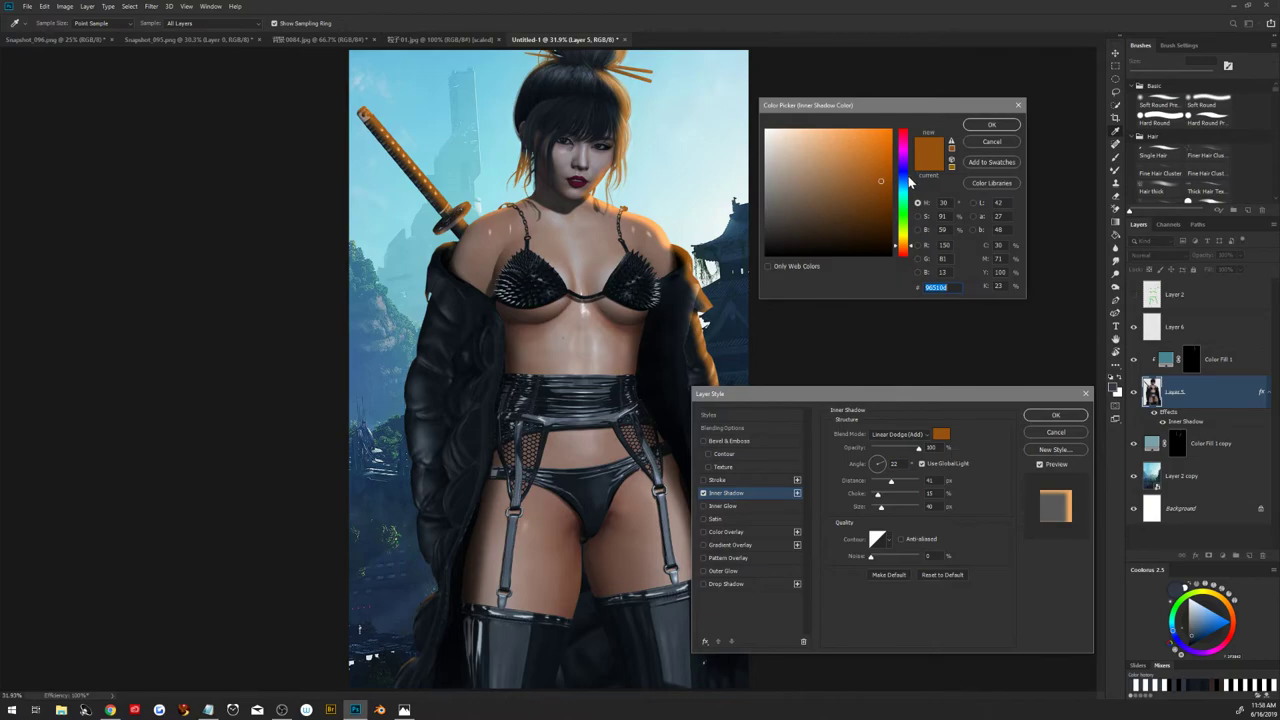
Sample various blues and light cyans from the background sky for the inner shadow colour
click(424, 112)
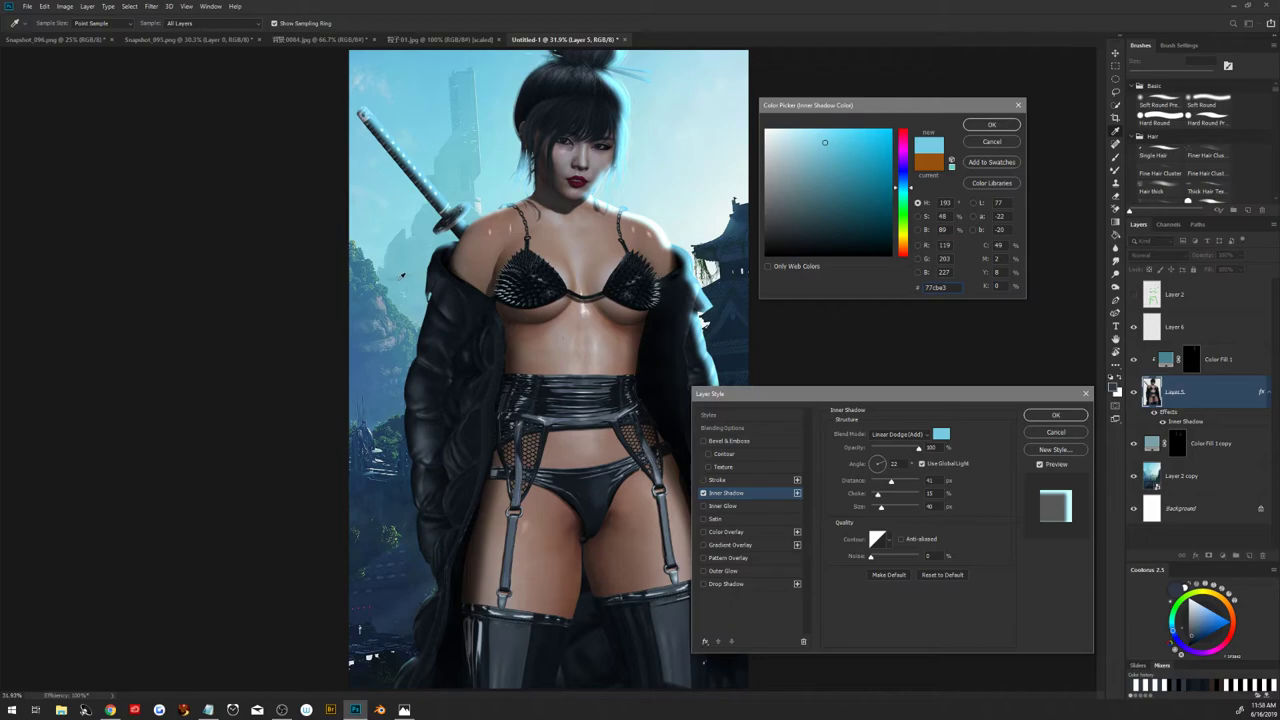
click(398, 293)
click(401, 332)
click(391, 371)
click(388, 401)
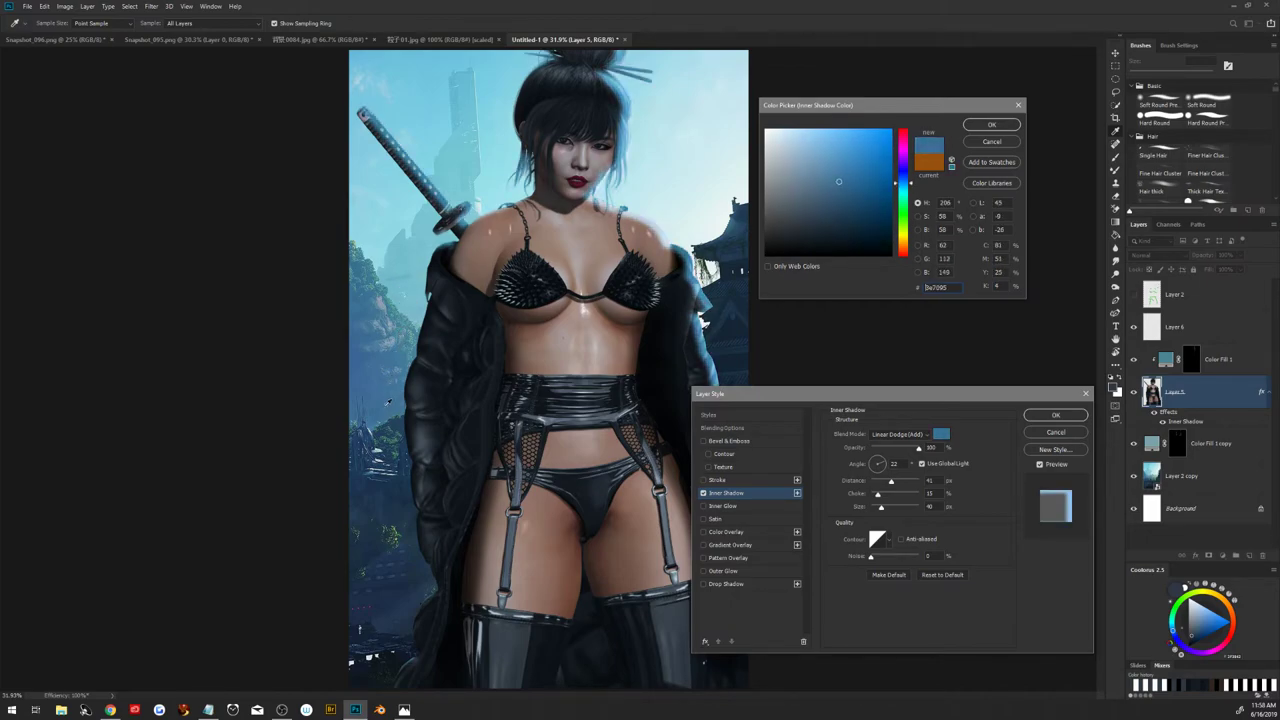
click(397, 459)
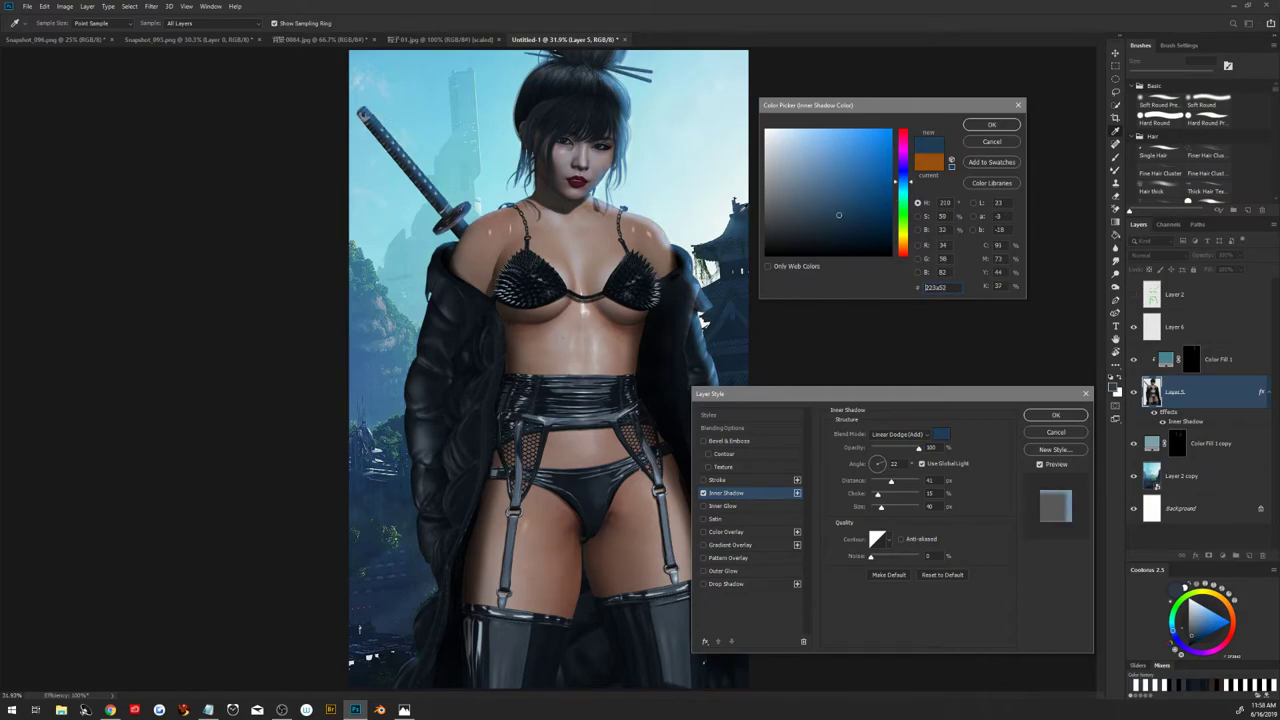
click(728, 196)
click(707, 197)
click(659, 107)
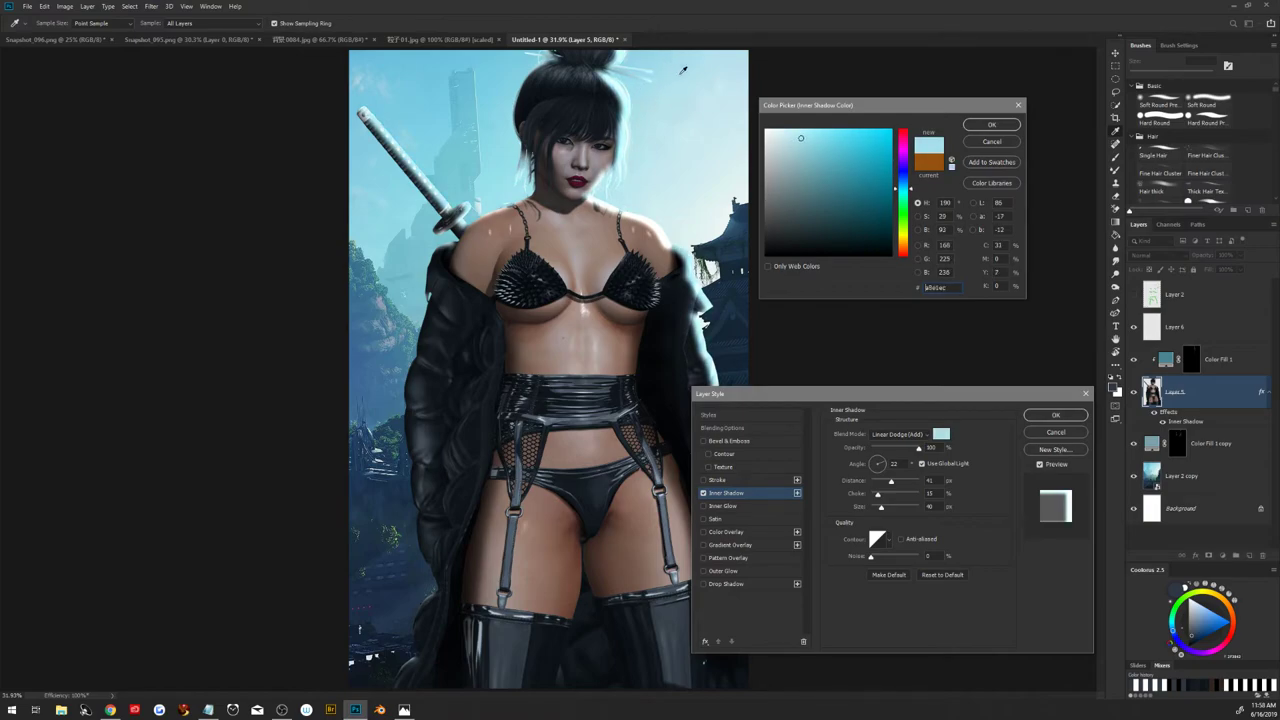
click(683, 70)
click(483, 101)
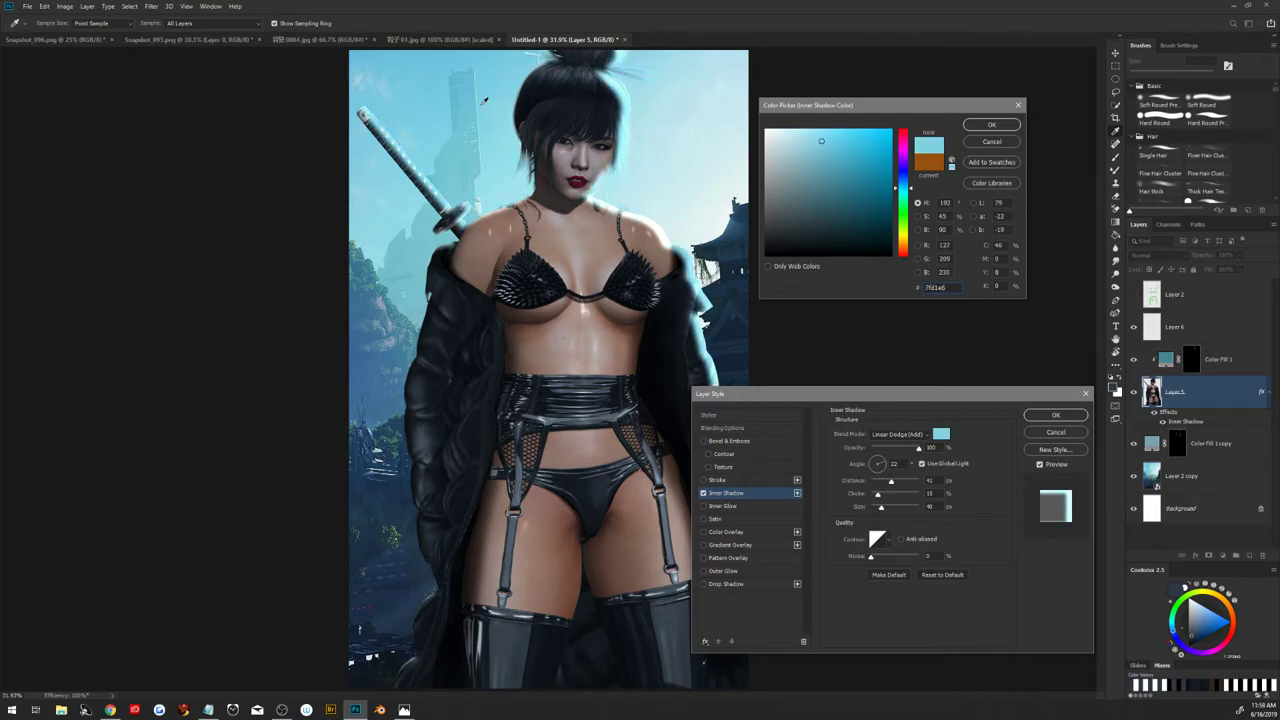
click(467, 169)
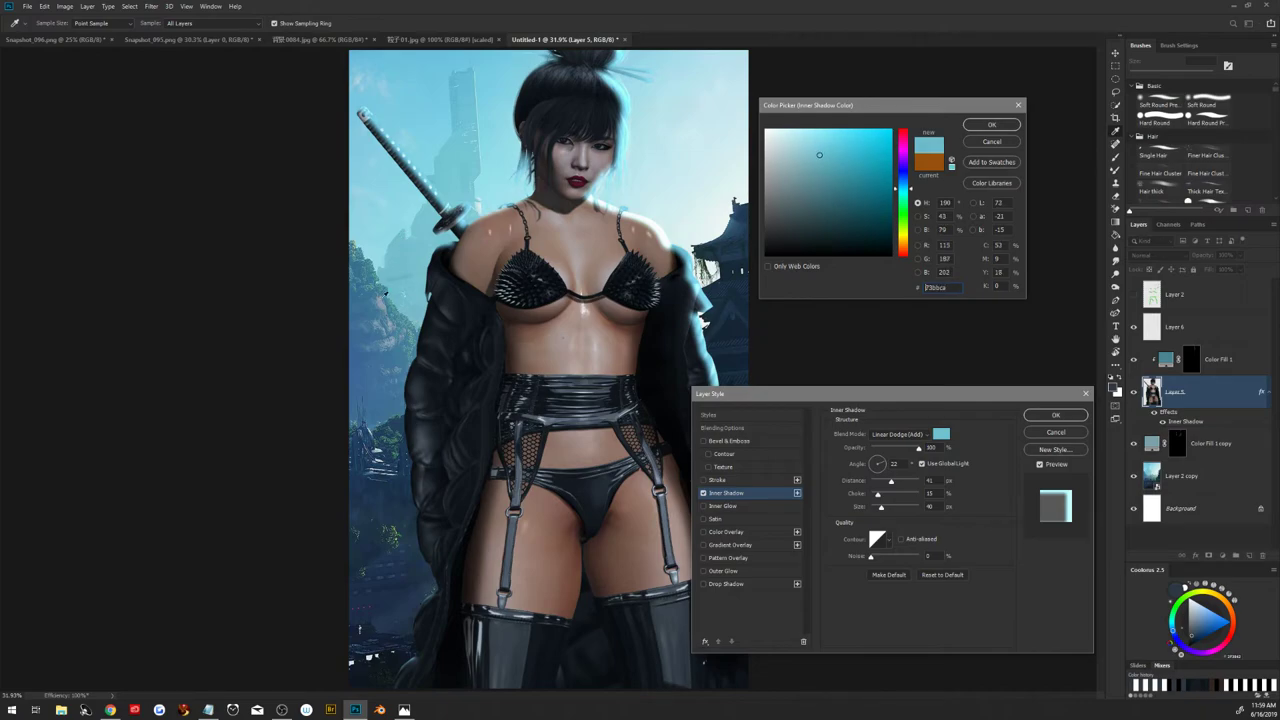
Refine the shadow colour to a light, saturated sky blue in the colour field and confirm
drag(384, 293, 381, 350)
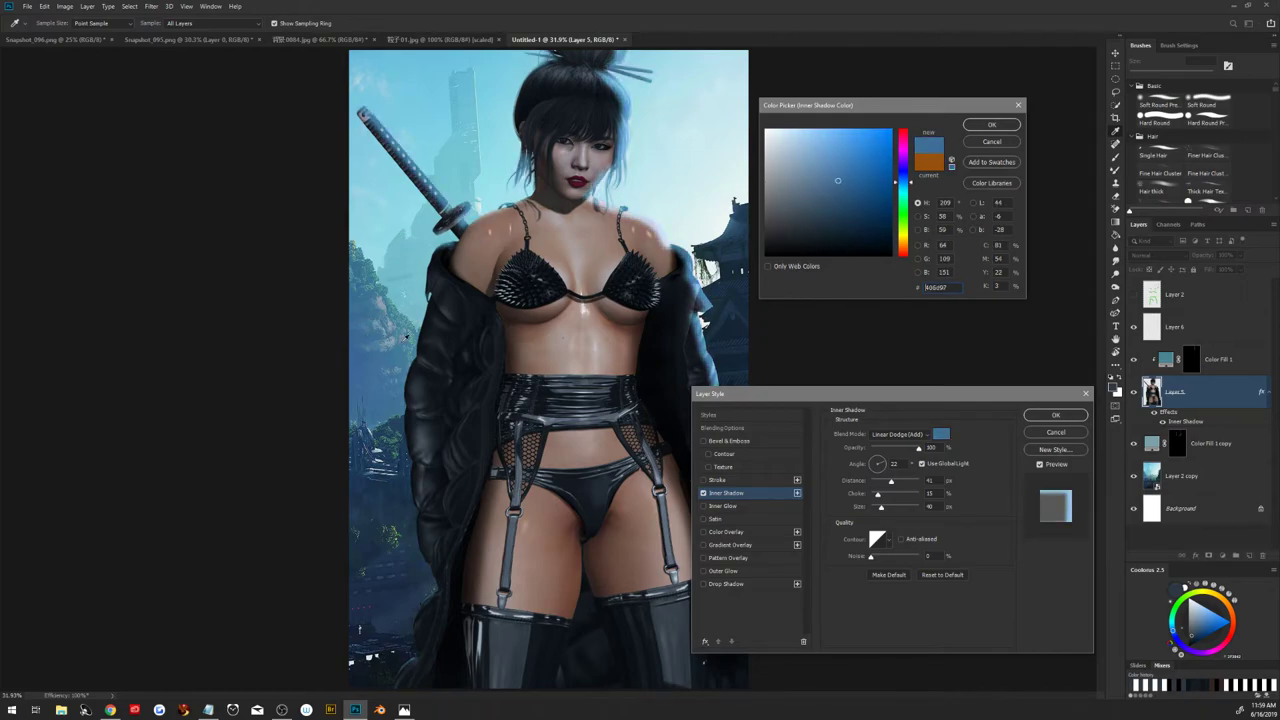
click(410, 325)
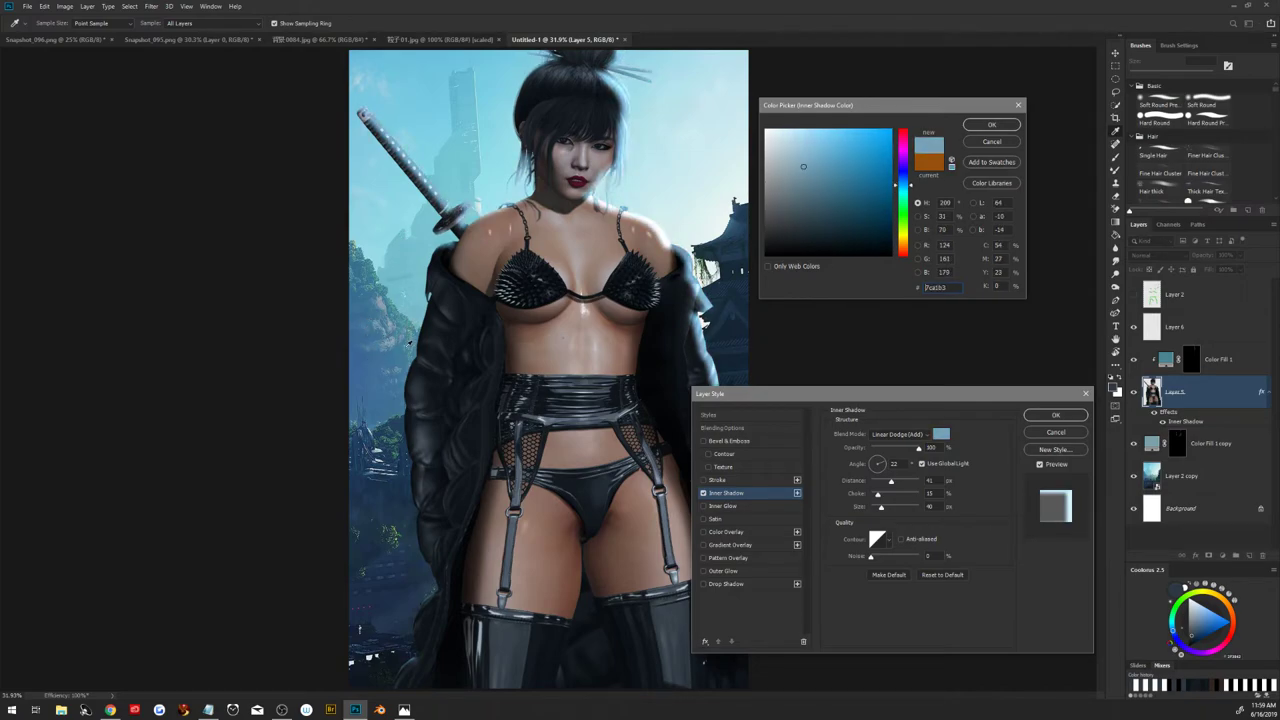
click(404, 333)
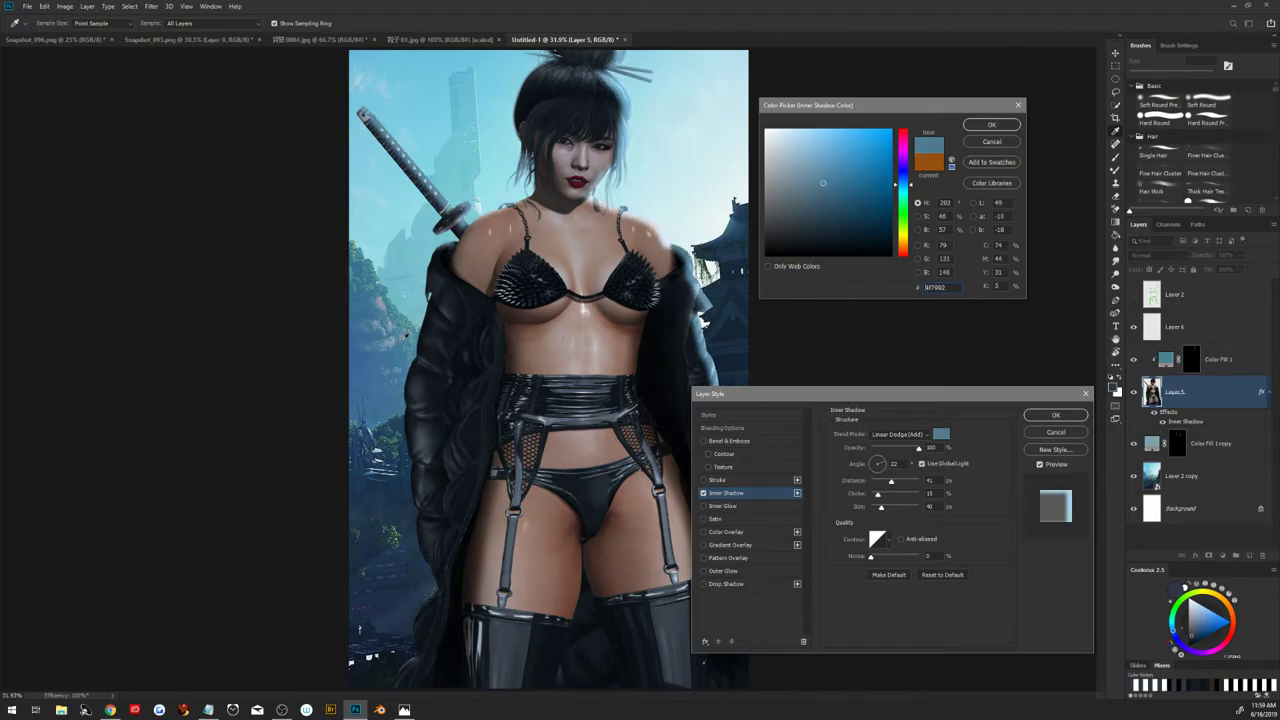
click(828, 174)
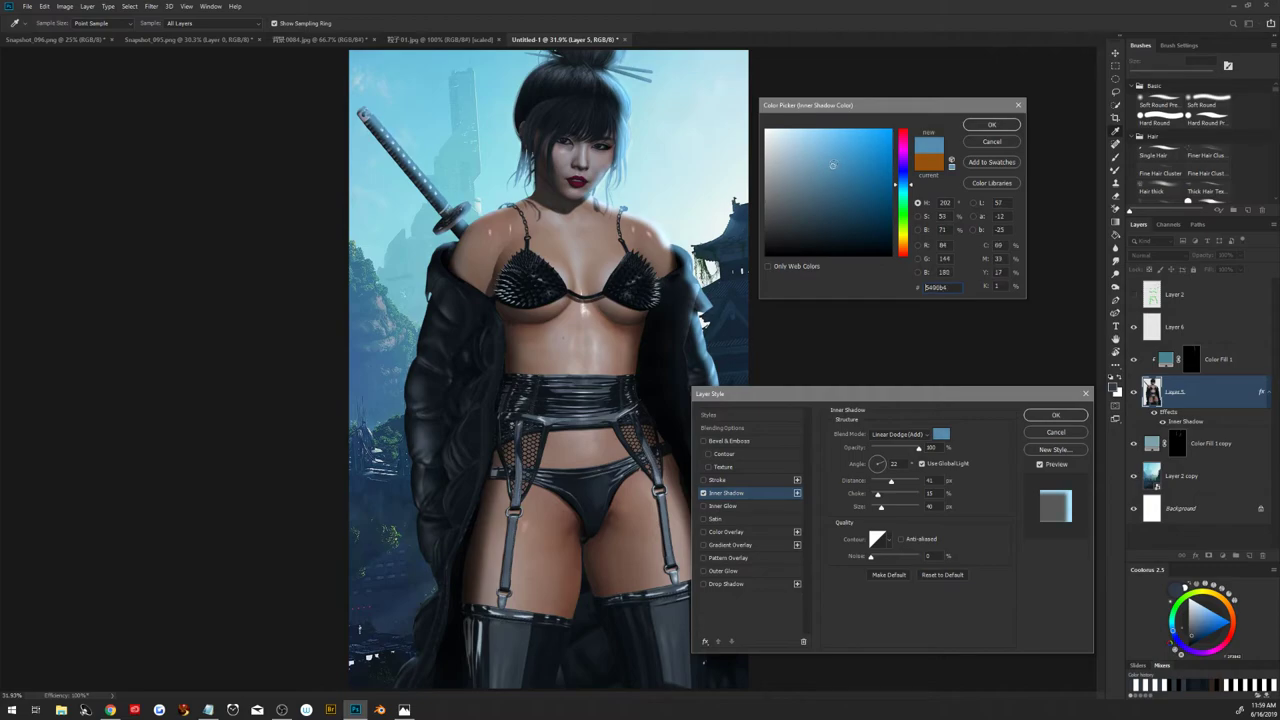
click(845, 168)
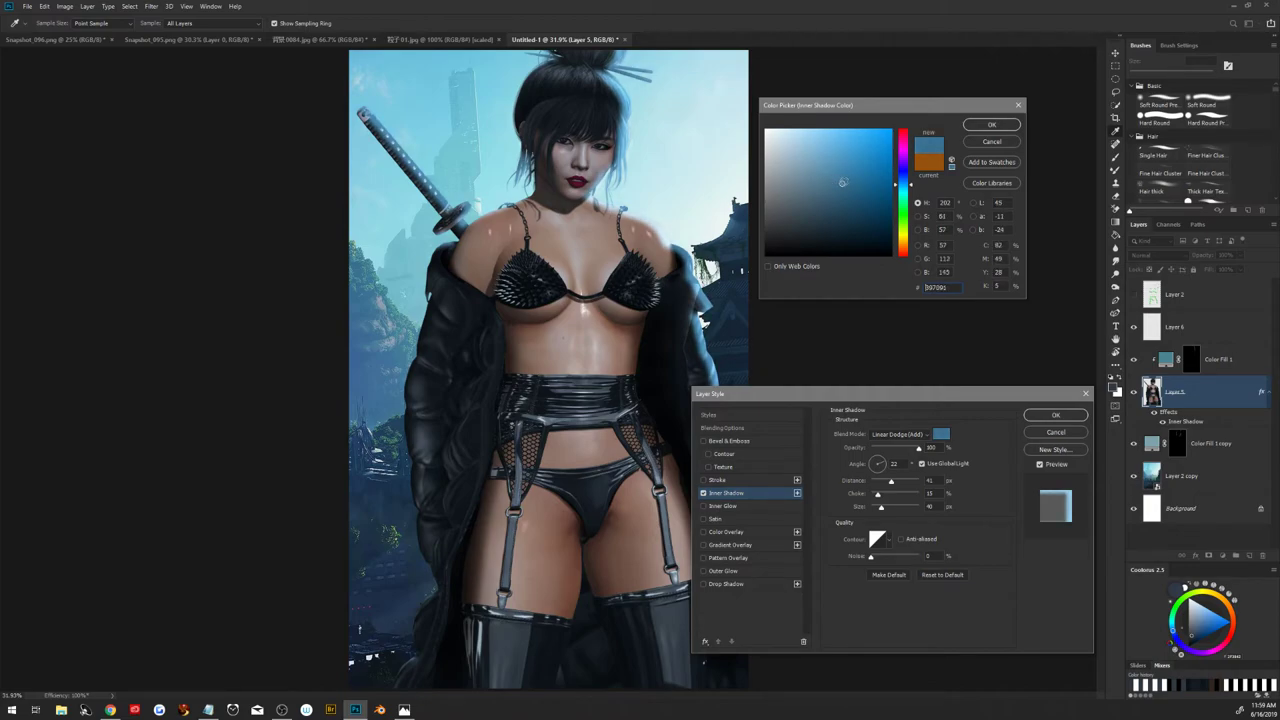
drag(845, 168, 818, 150)
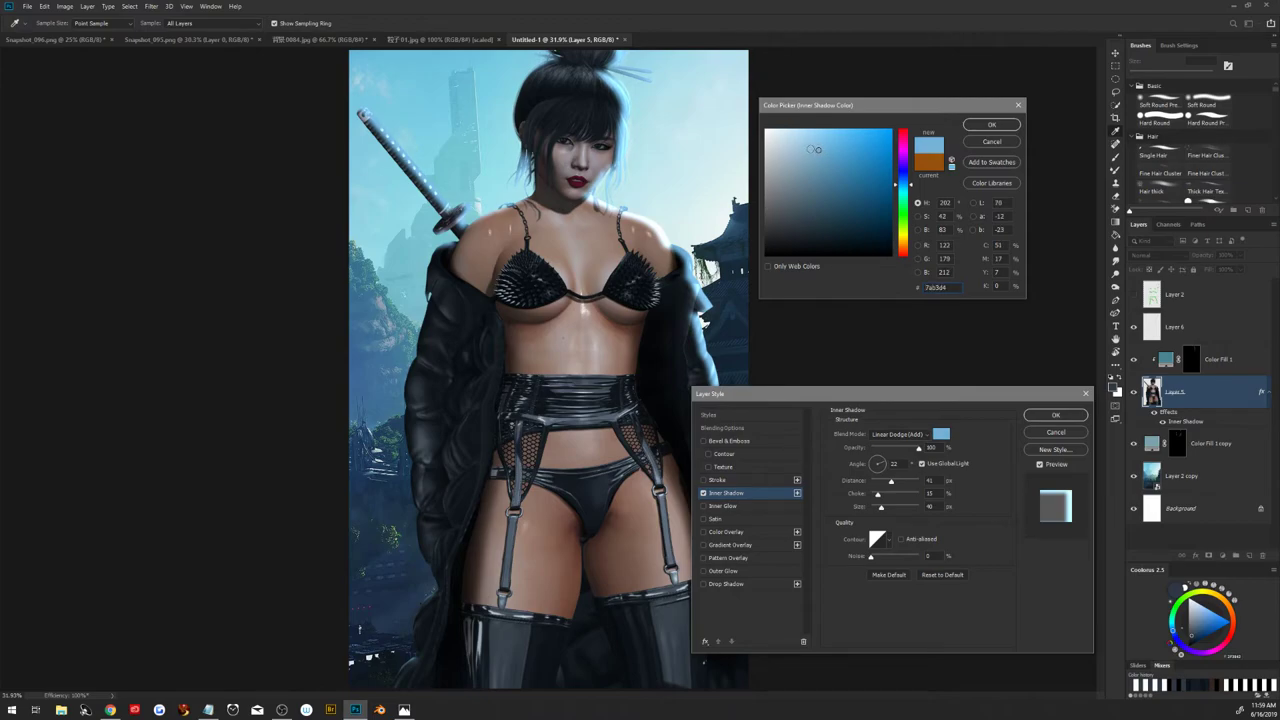
drag(817, 149, 809, 149)
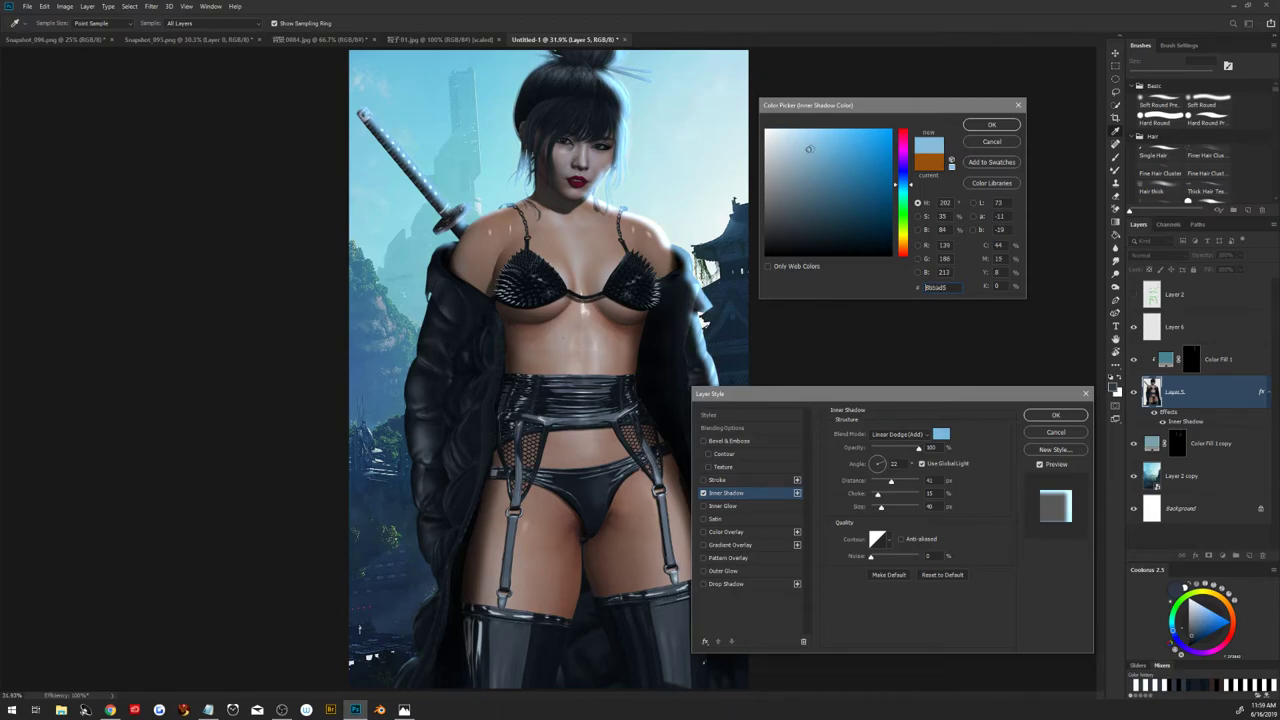
click(1000, 127)
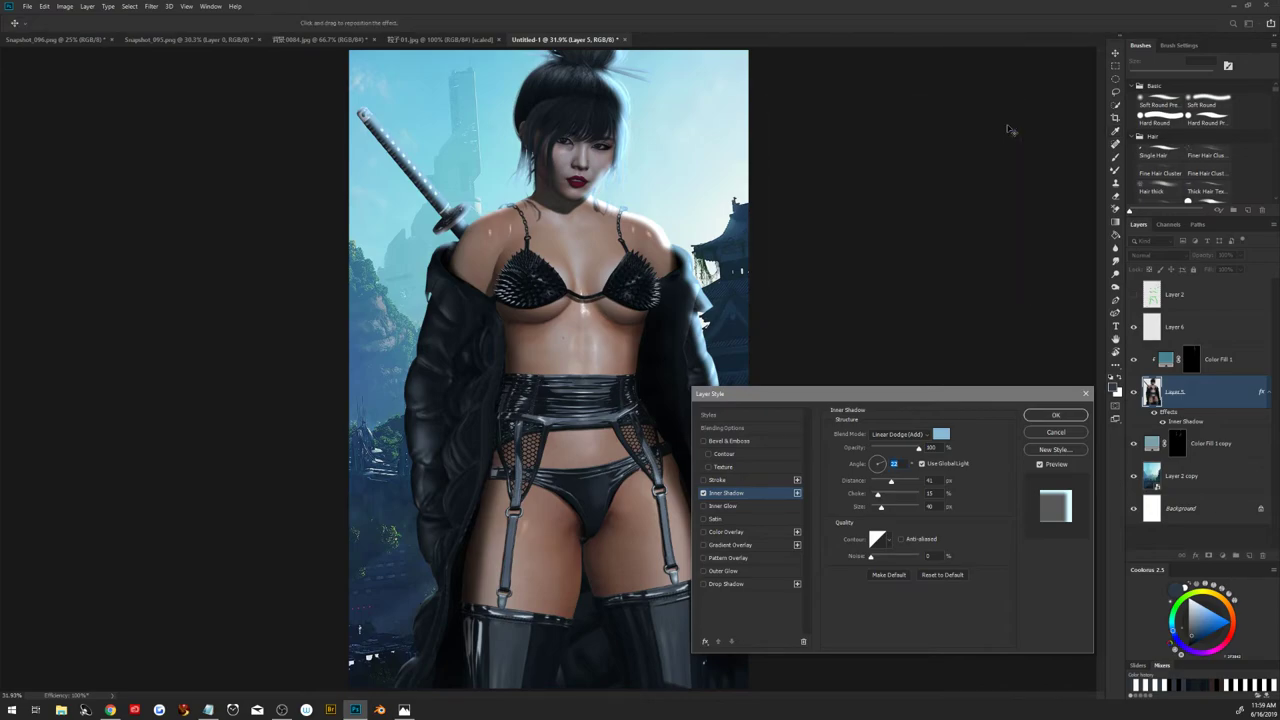
Apply the inner shadow and convert Layer 5's effect into its own layer
click(1054, 415)
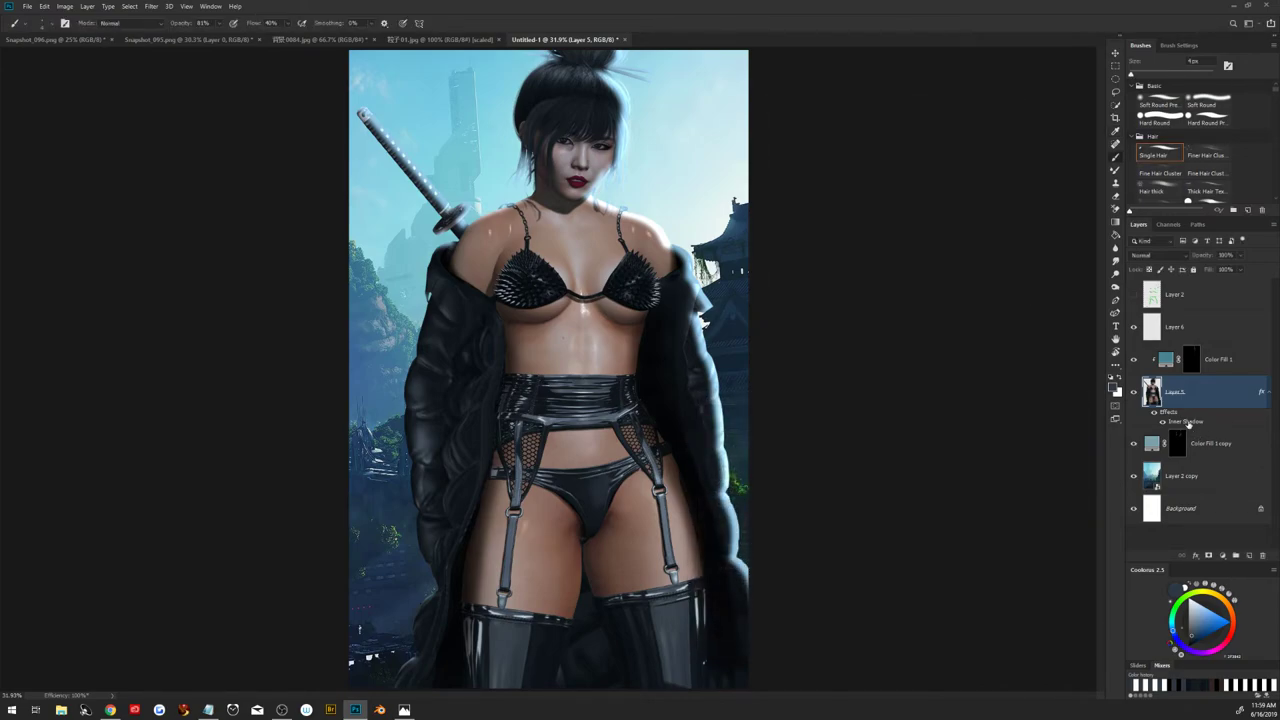
right_click(1190, 424)
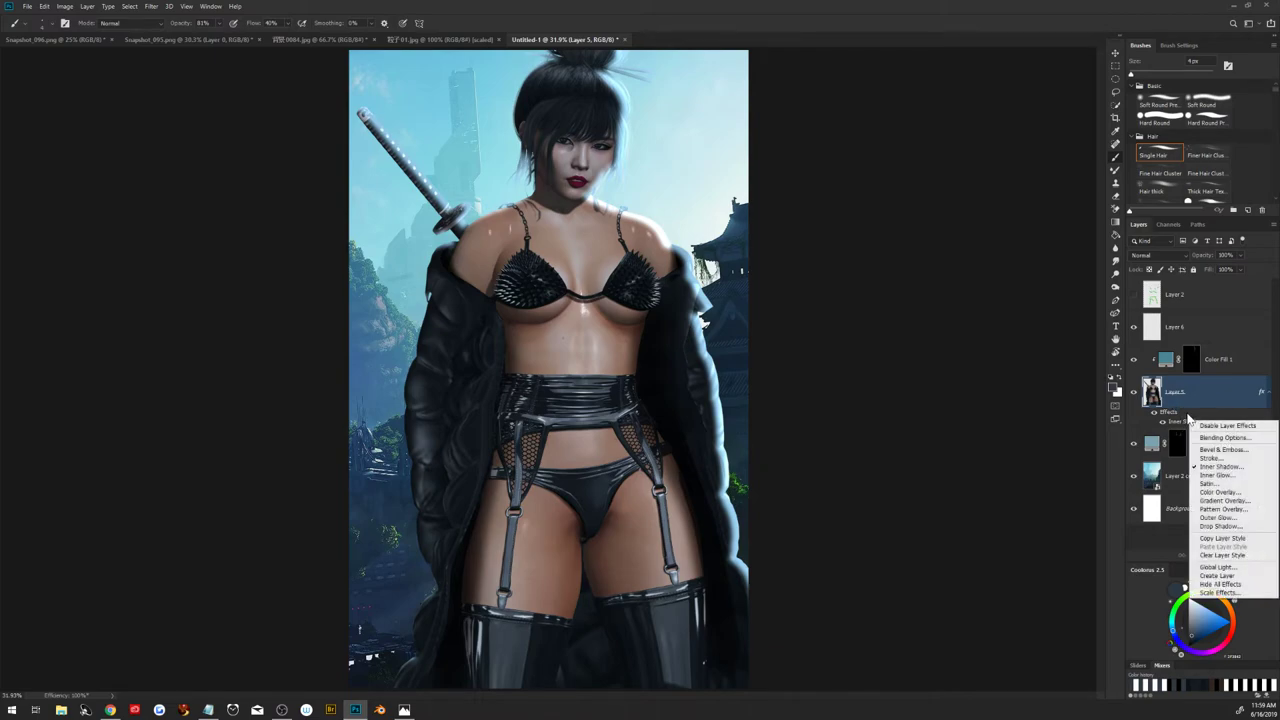
click(1229, 576)
click(600, 258)
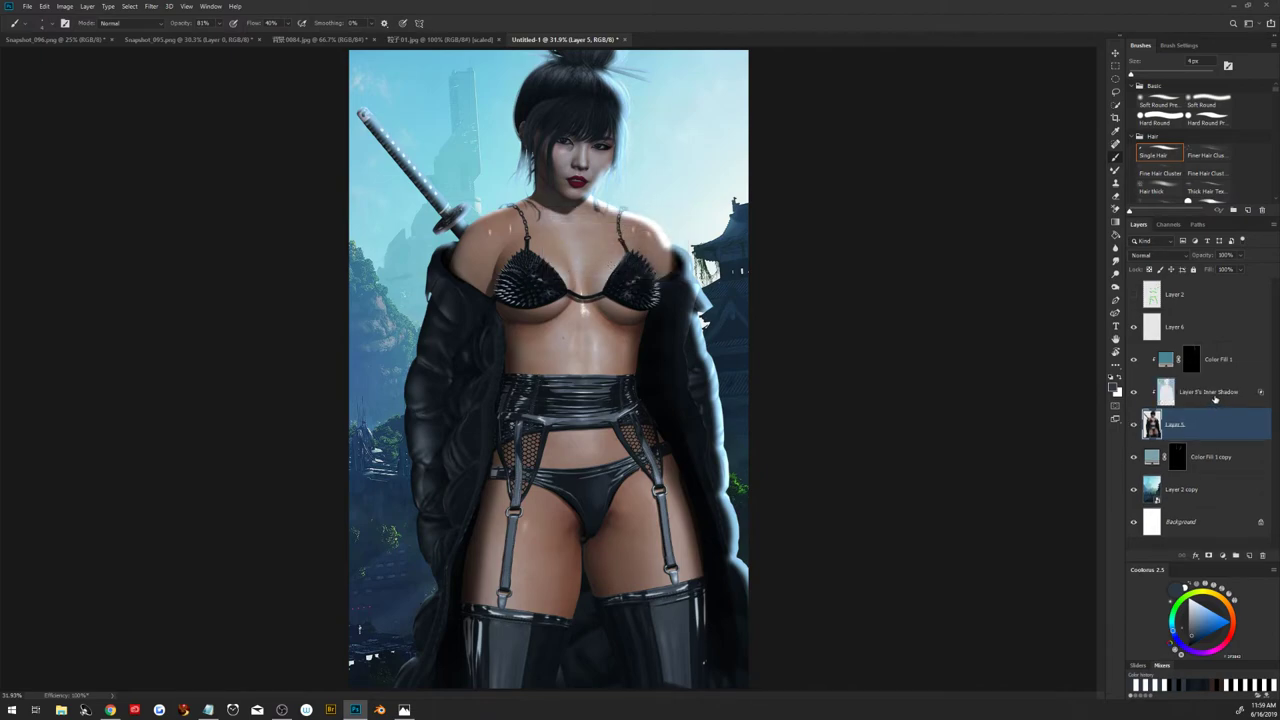
Duplicate the inner shadow layer and give both layers inverted black layer masks
click(1215, 396)
key(ctrl+j)
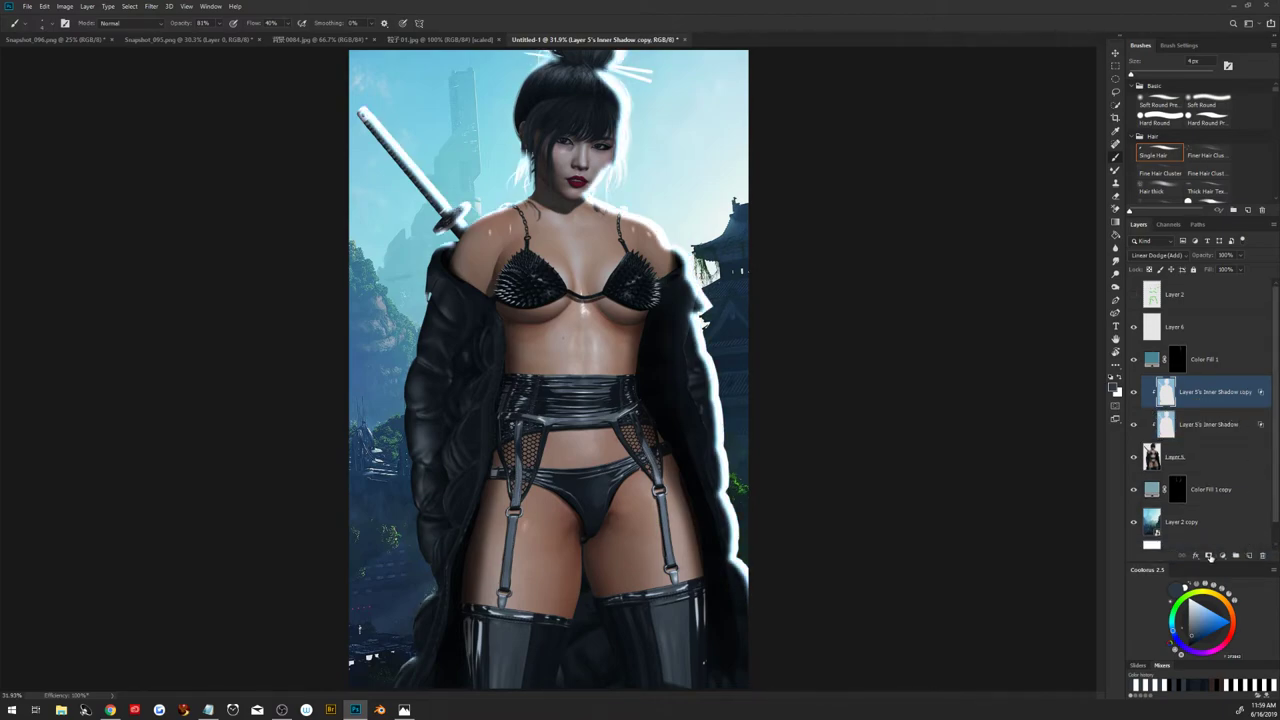
click(1209, 555)
click(1200, 426)
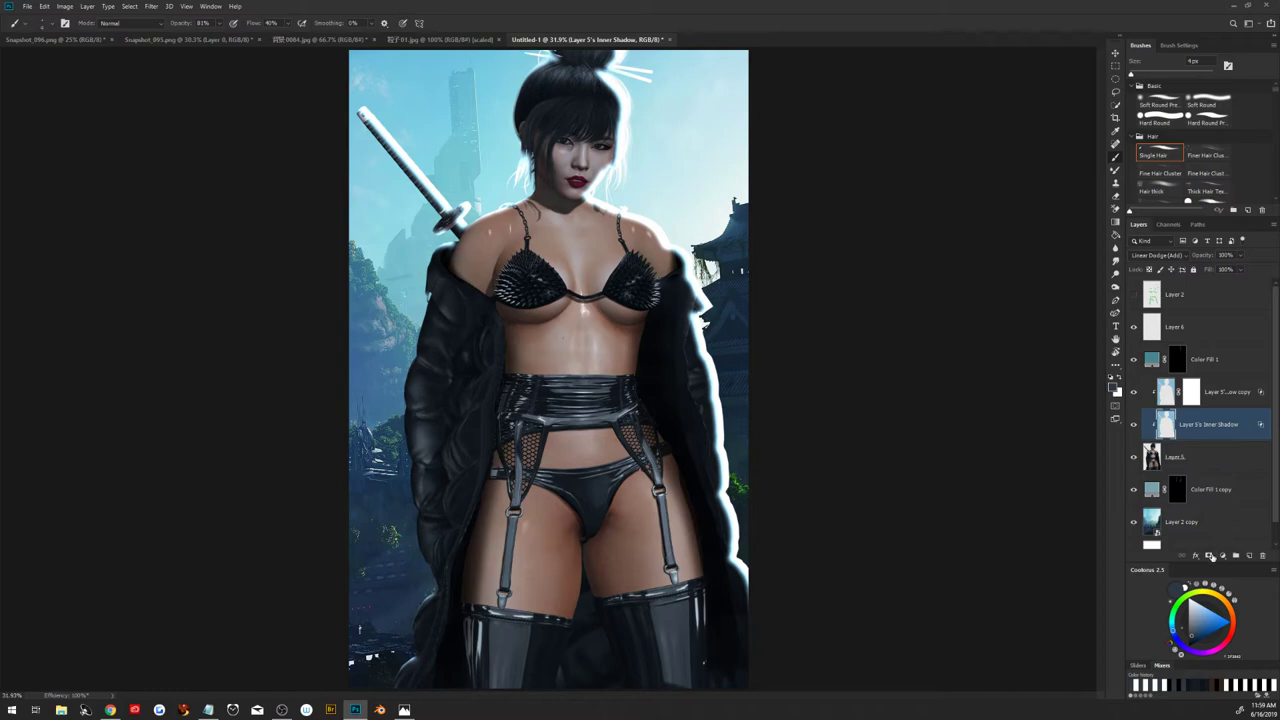
click(1210, 556)
click(1193, 400)
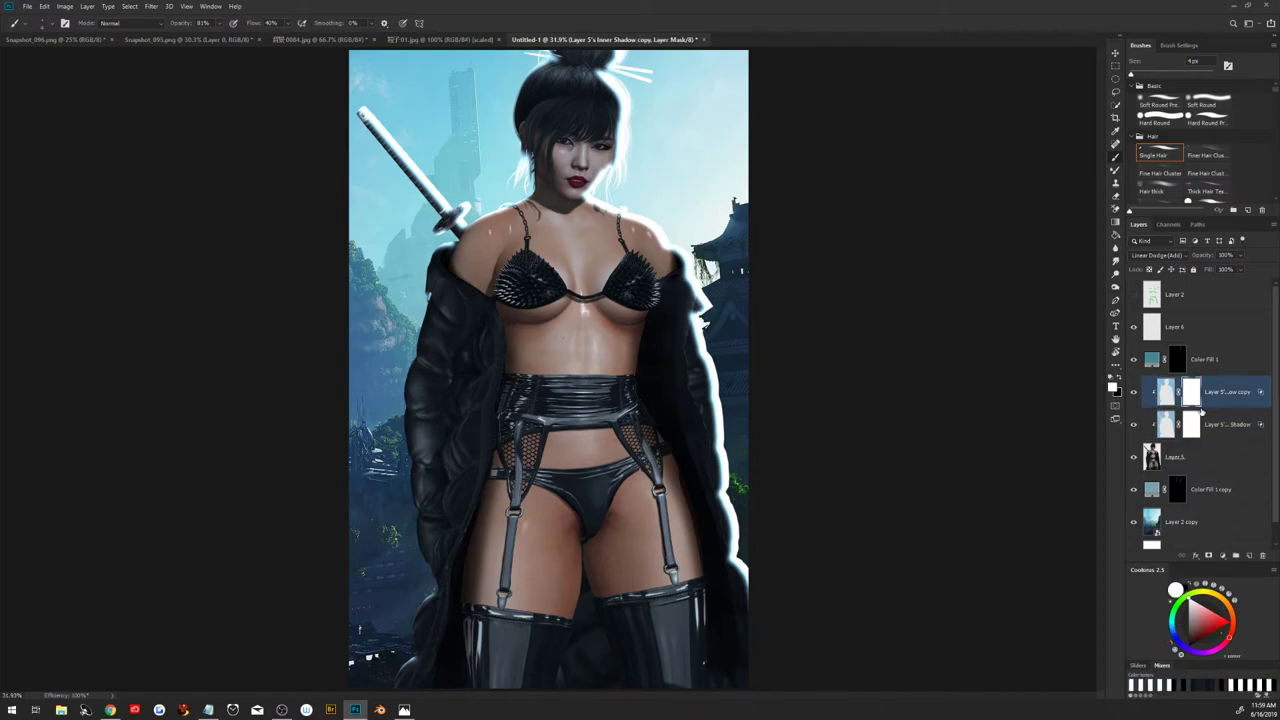
key(ctrl+i)
click(1192, 425)
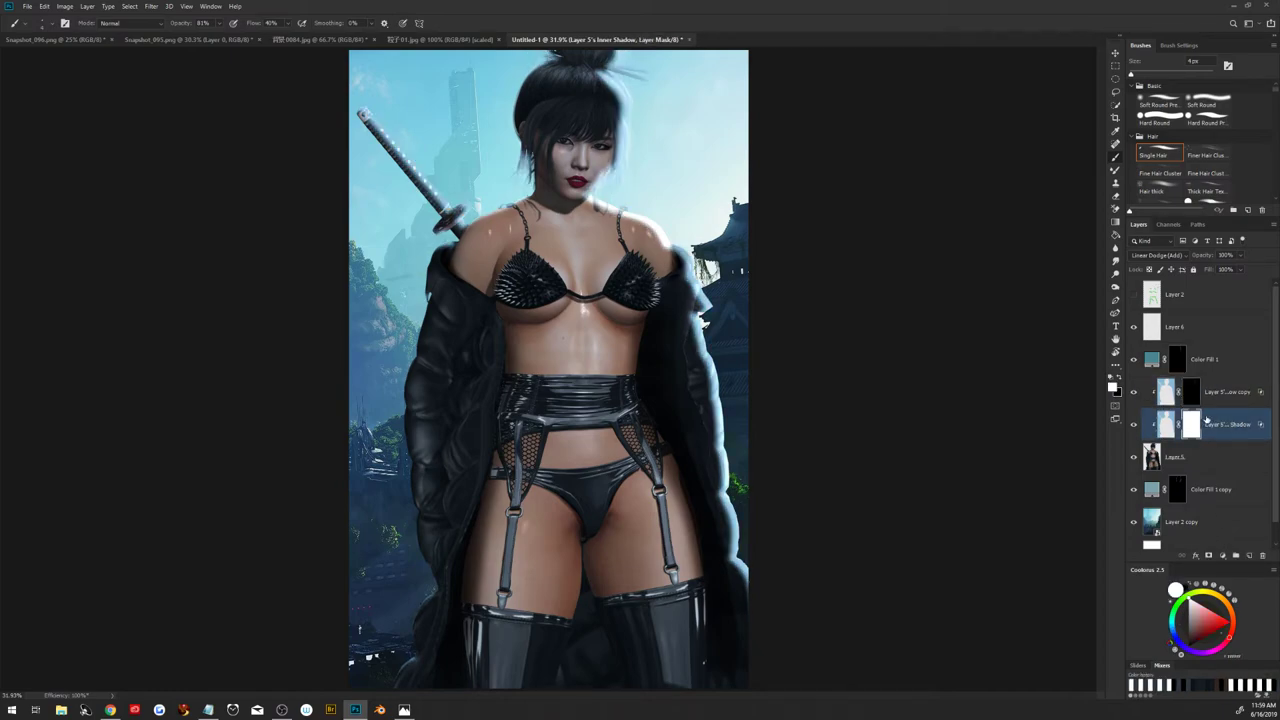
key(ctrl+i)
click(1197, 397)
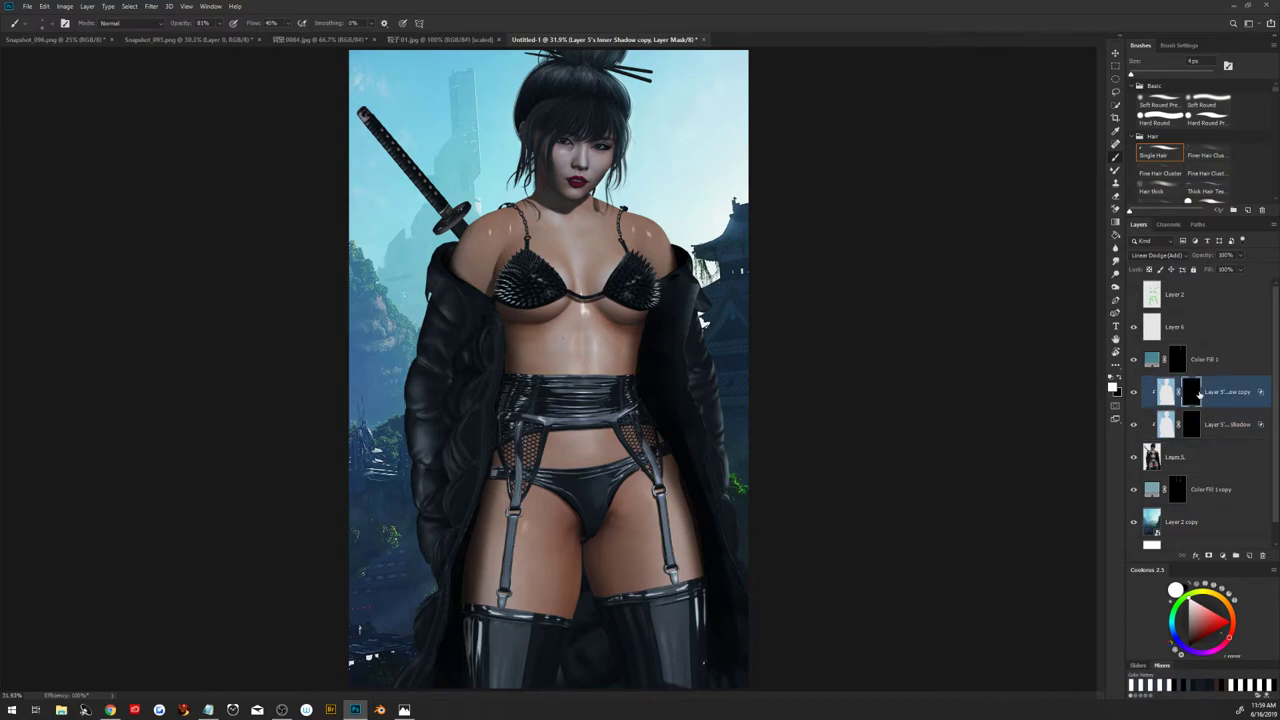
Set a soft round brush to 100% flow and opacity, shrink it, and switch to black
click(1169, 105)
drag(600, 190, 660, 190)
drag(255, 24, 292, 26)
click(184, 26)
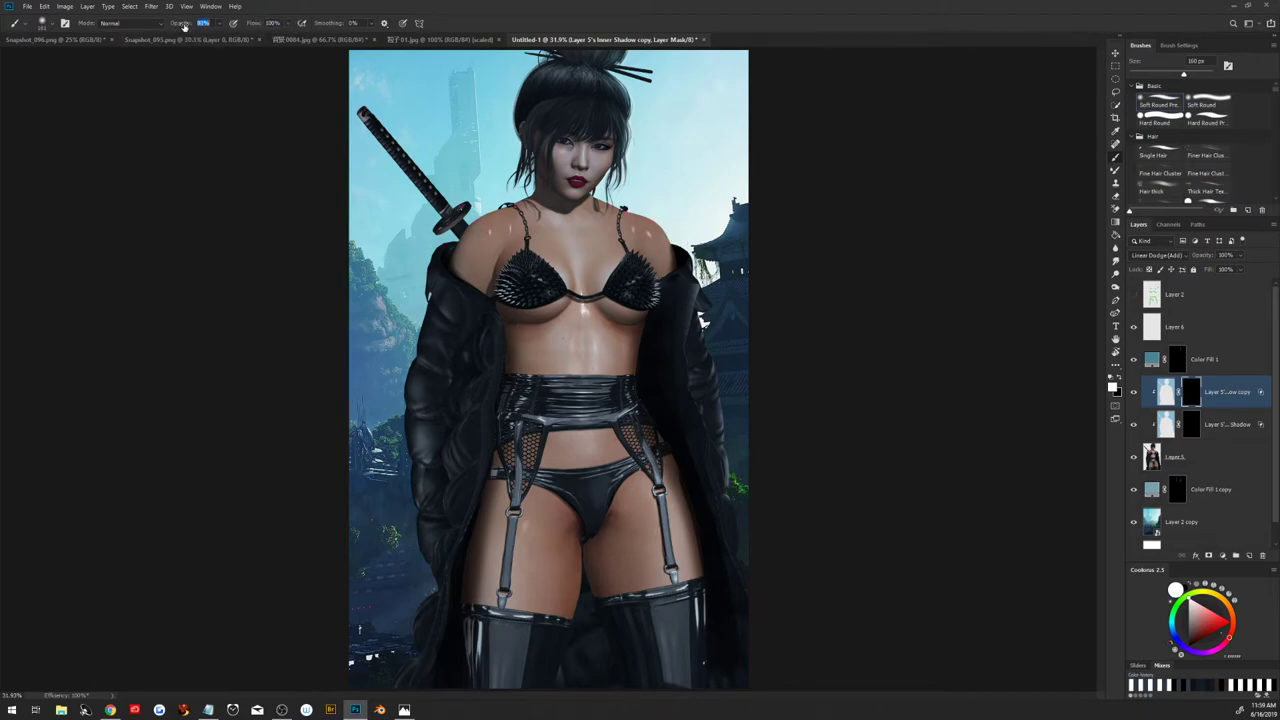
drag(184, 26, 386, 30)
mouse_move(657, 190)
mouse_down()
mouse_move(710, 190)
mouse_move(628, 188)
mouse_up()
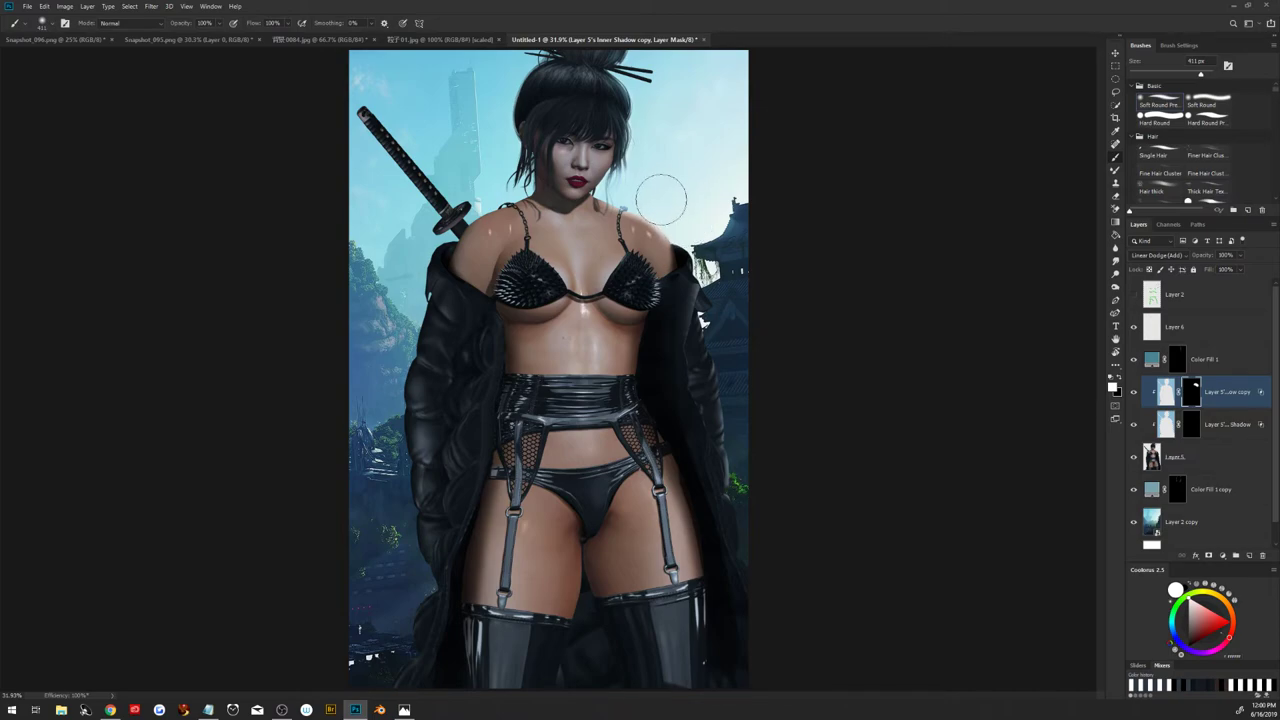
key(bracketleft)
key(bracketleft)
key(bracketleft)
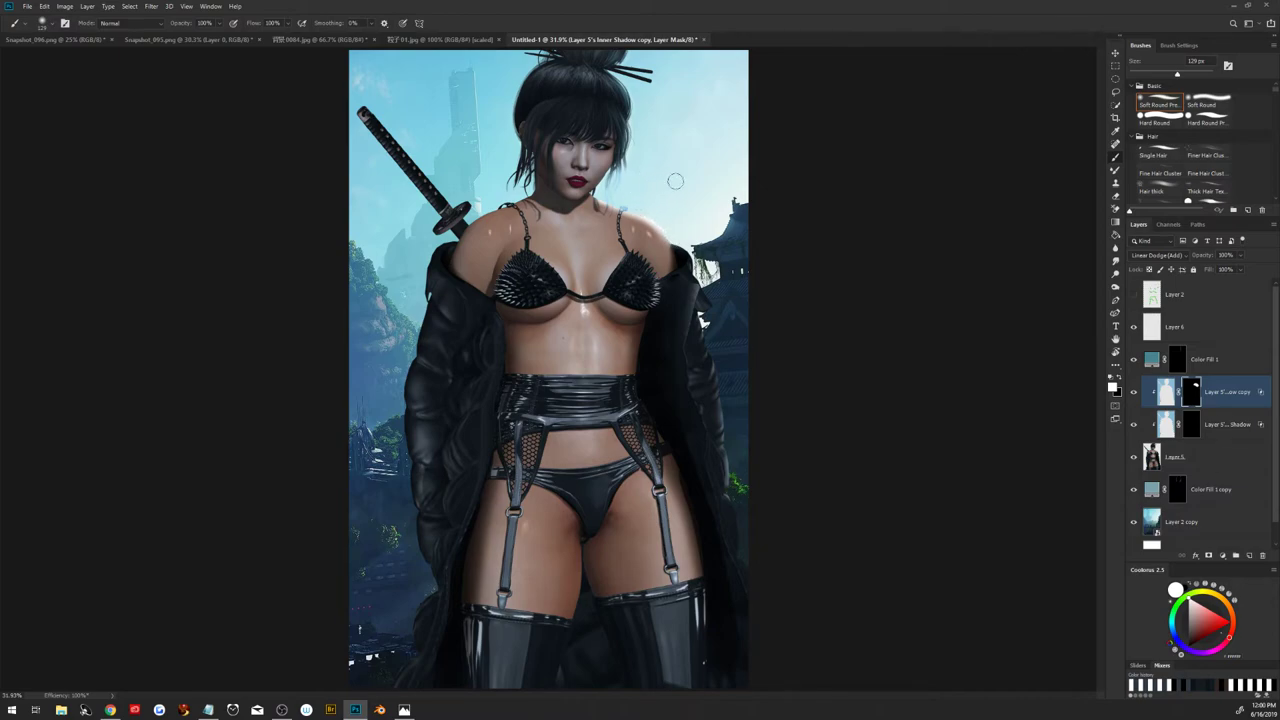
key(x)
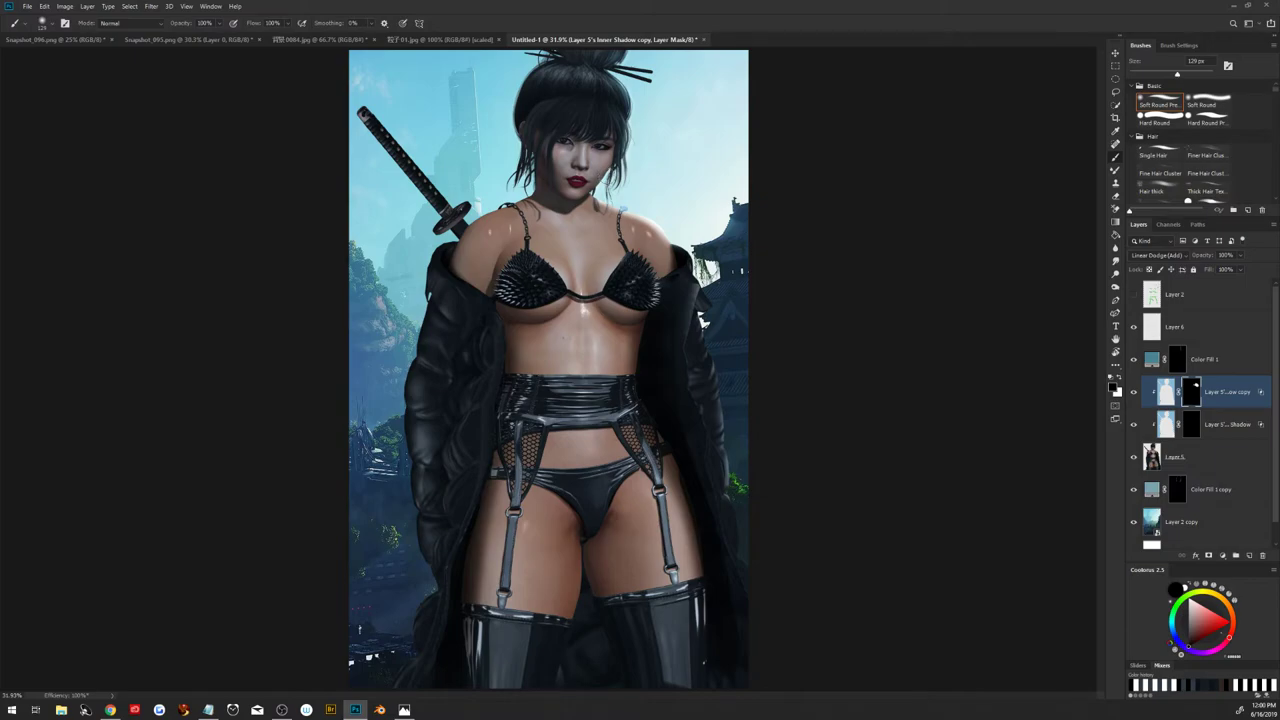
Paint black over the loose hair strands above the right shoulder with a brush down to 16 px
drag(610, 190, 686, 194)
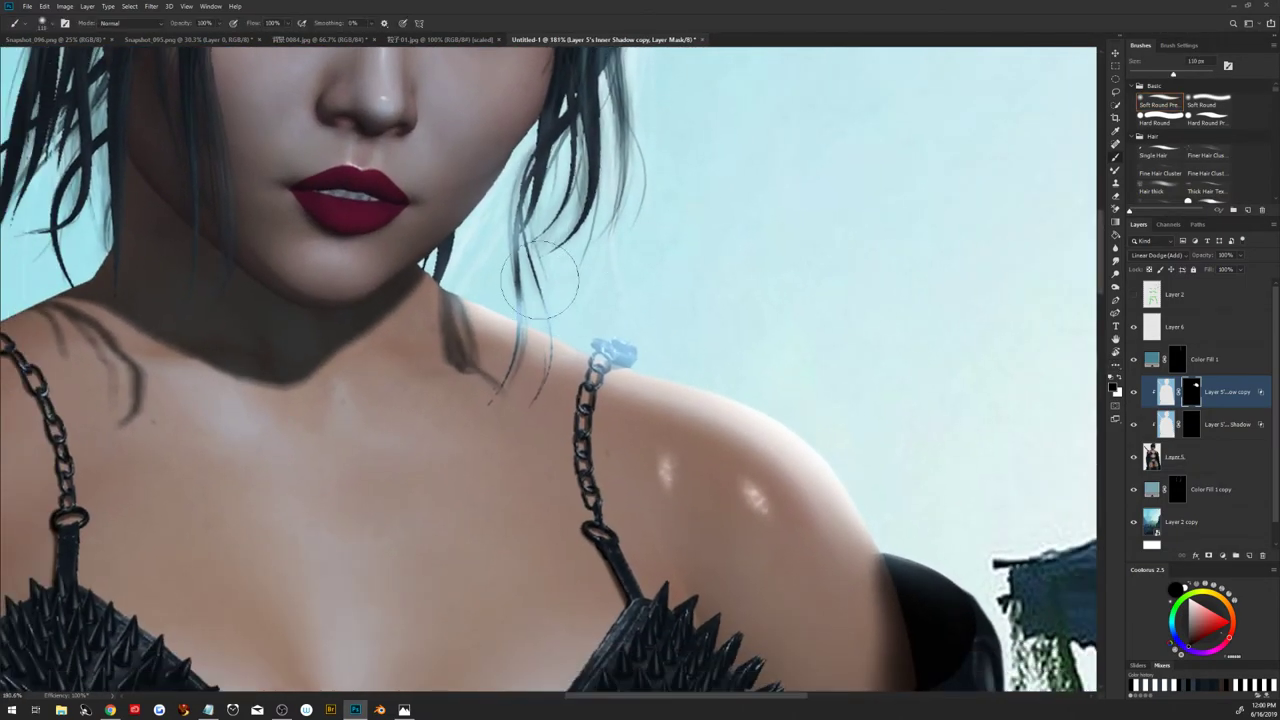
drag(540, 279, 510, 304)
drag(528, 303, 515, 195)
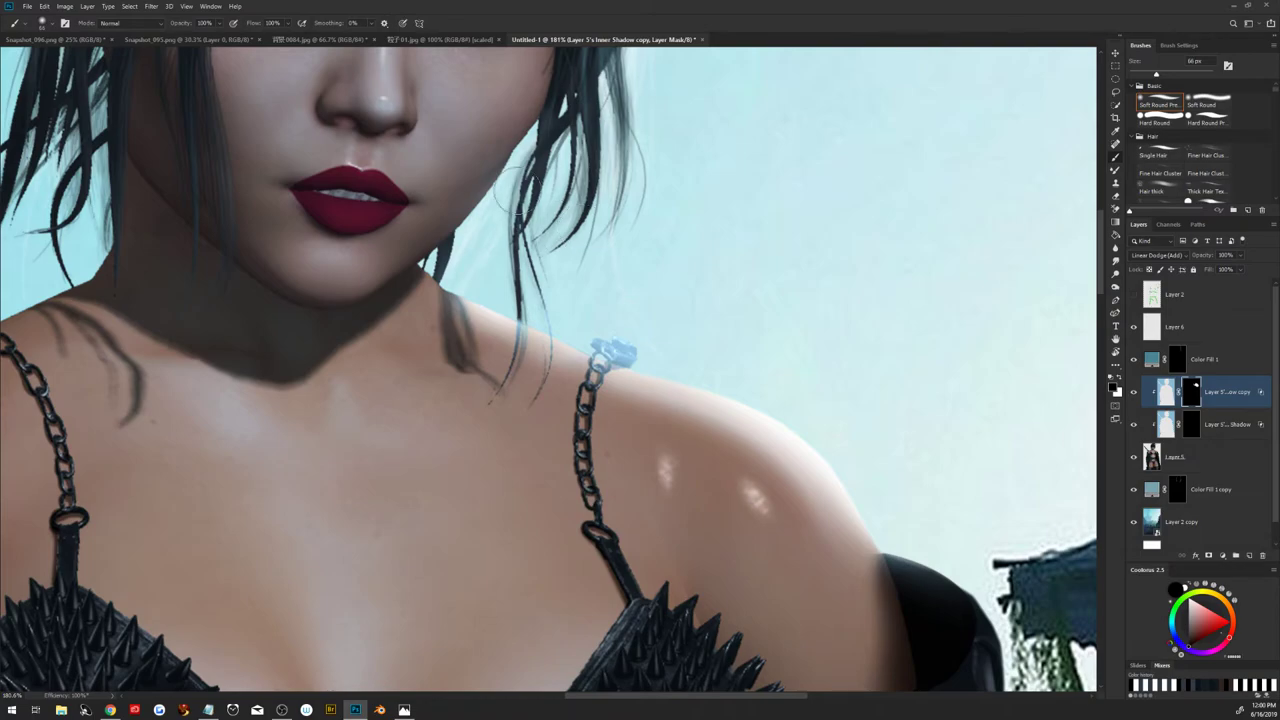
drag(556, 263, 517, 305)
drag(527, 338, 515, 367)
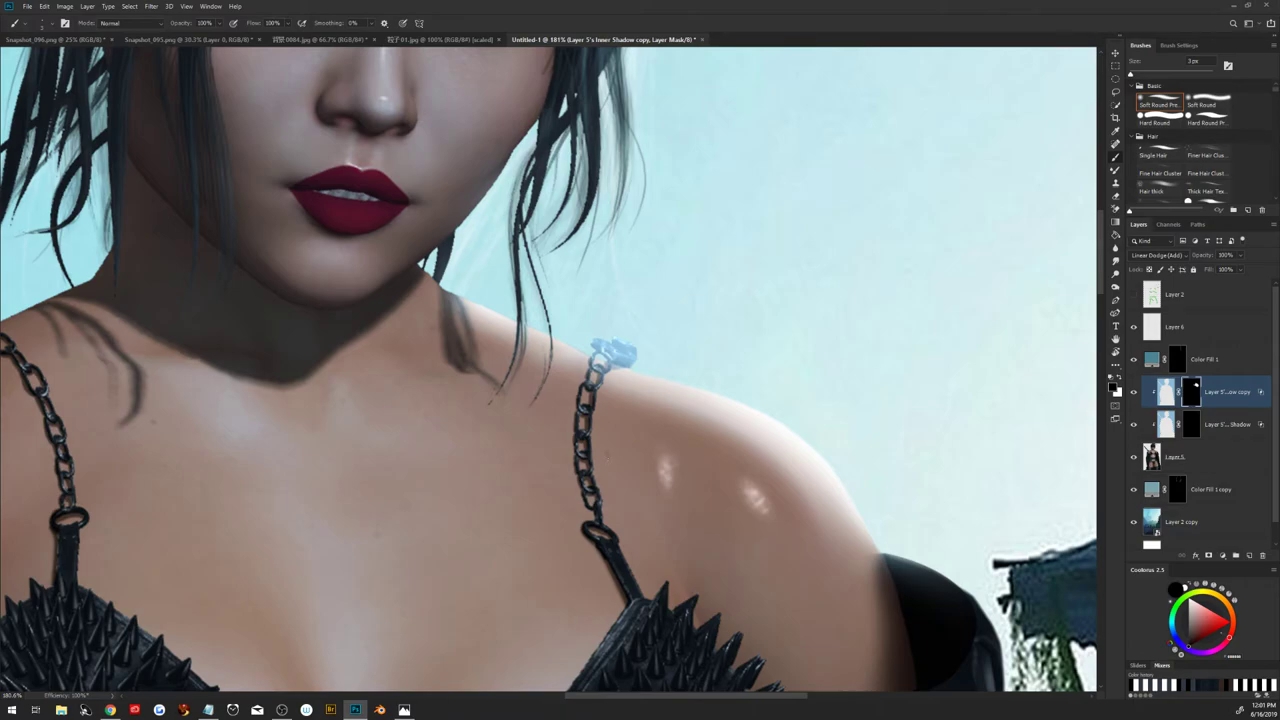
key(ctrl+0)
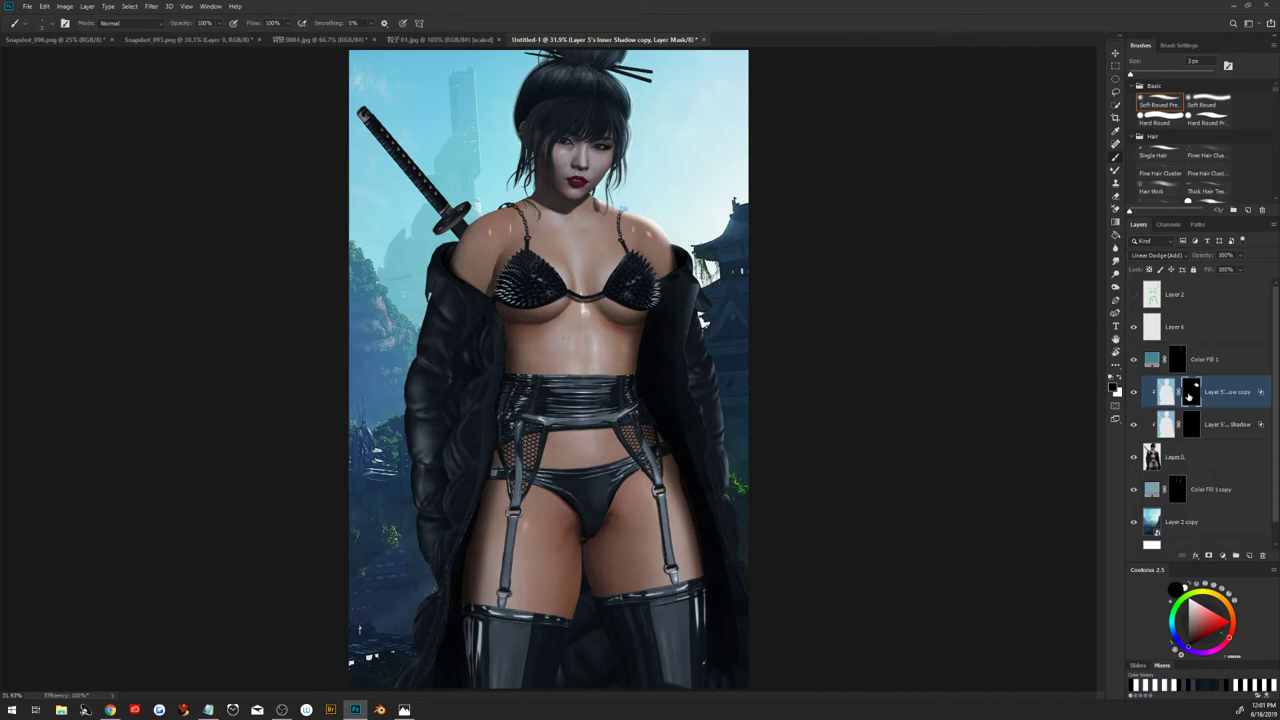
Paint white, then black, on the mask along the right coat edge with 84 px brushes
key(x)
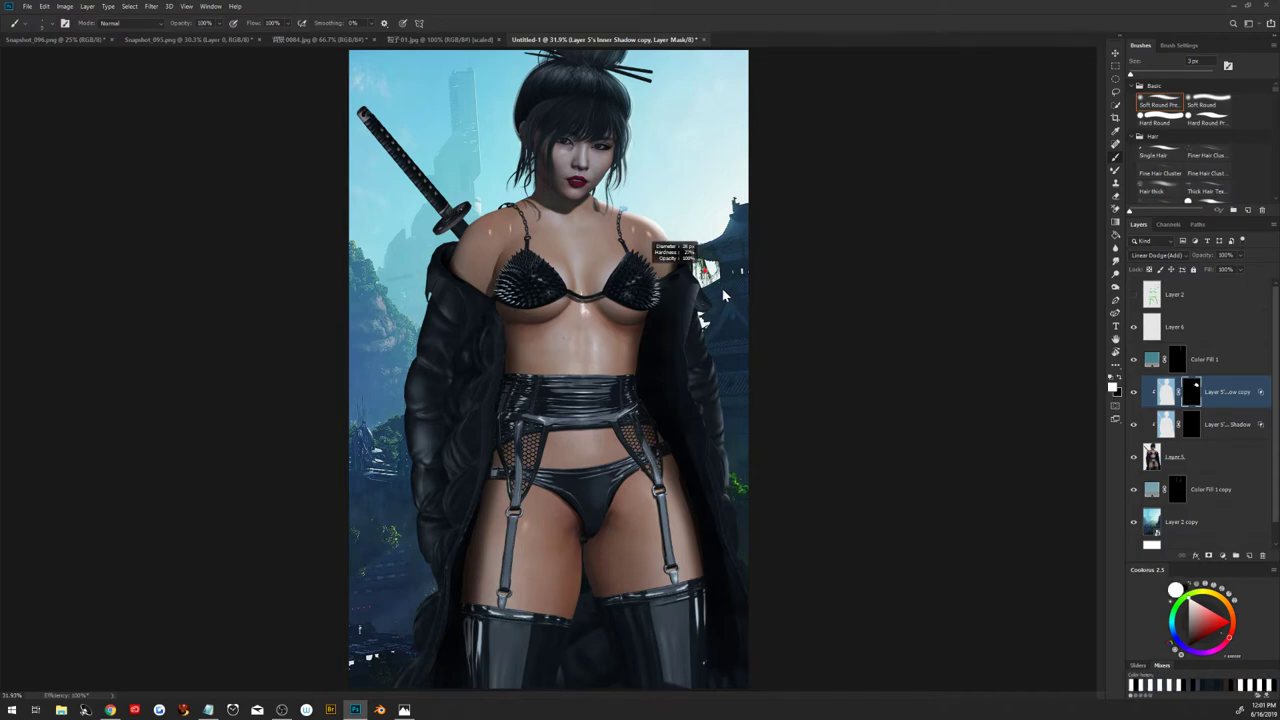
key(bracketright)
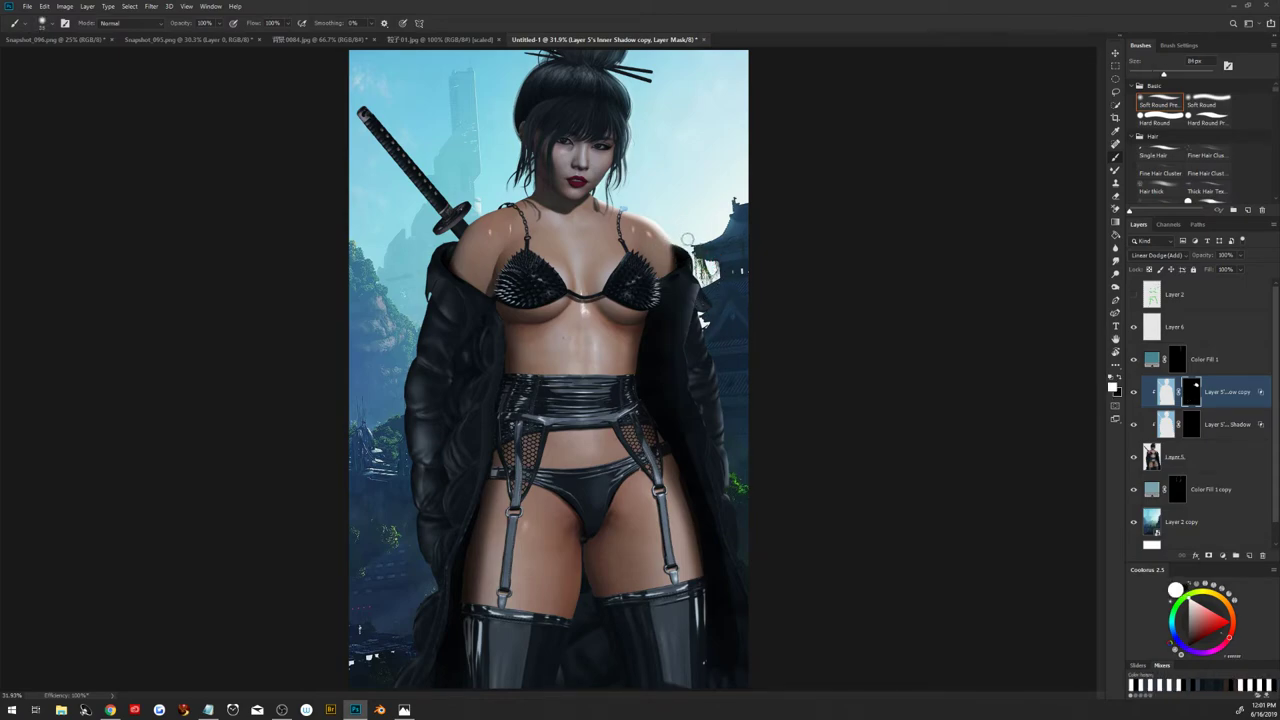
key(bracketright)
key(bracketright)
key(bracketright)
key(bracketright)
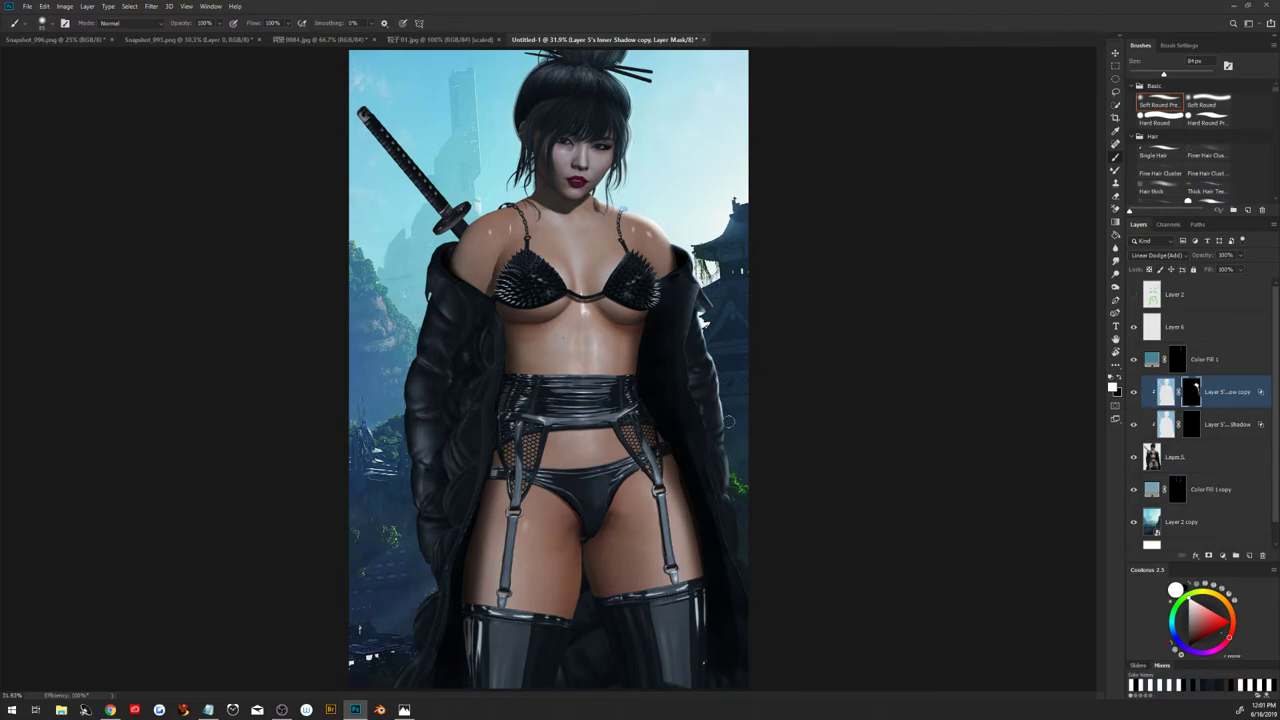
key(x)
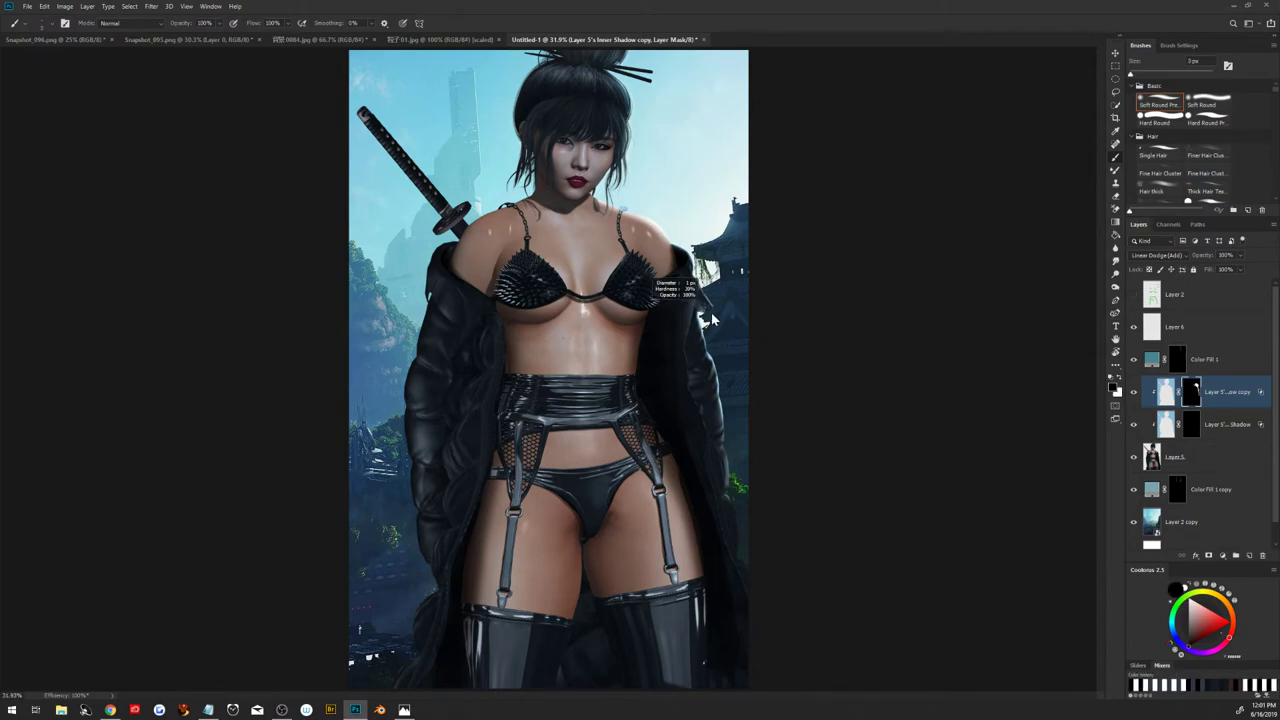
key(bracketright)
key(bracketright)
key(bracketright)
key(bracketleft)
key(bracketleft)
key(bracketleft)
click(110, 710)
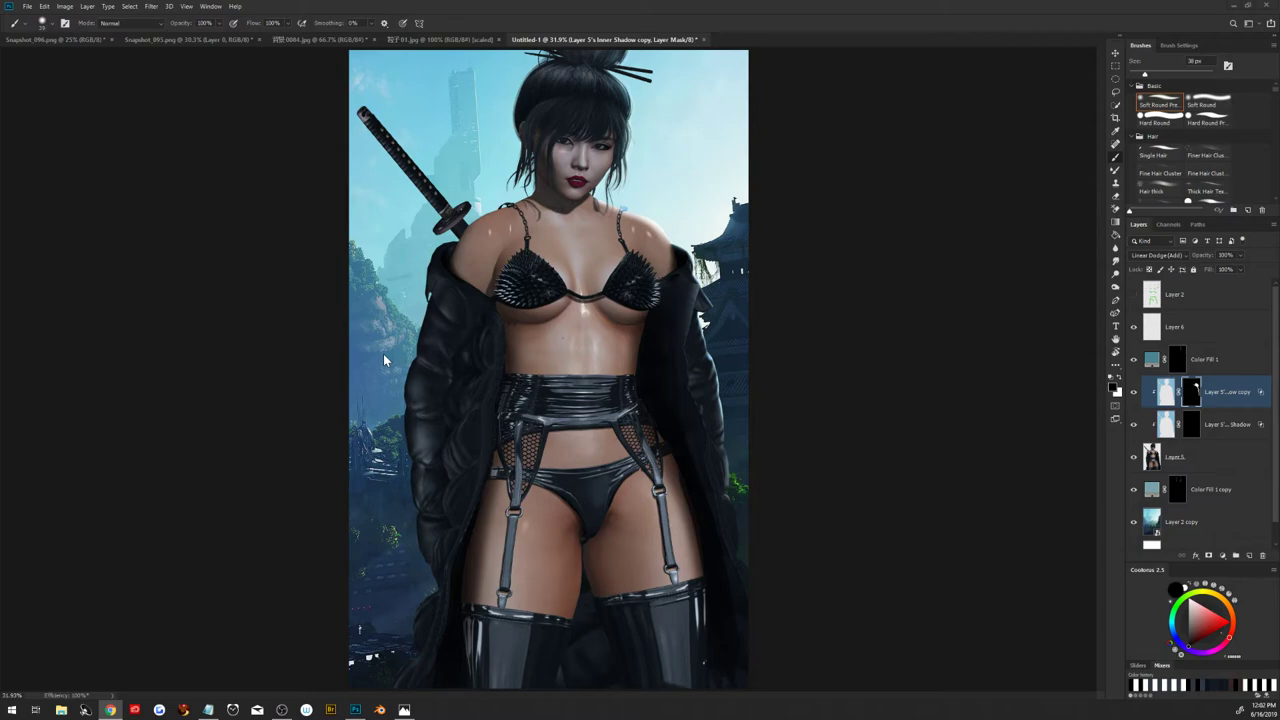
click(1192, 398)
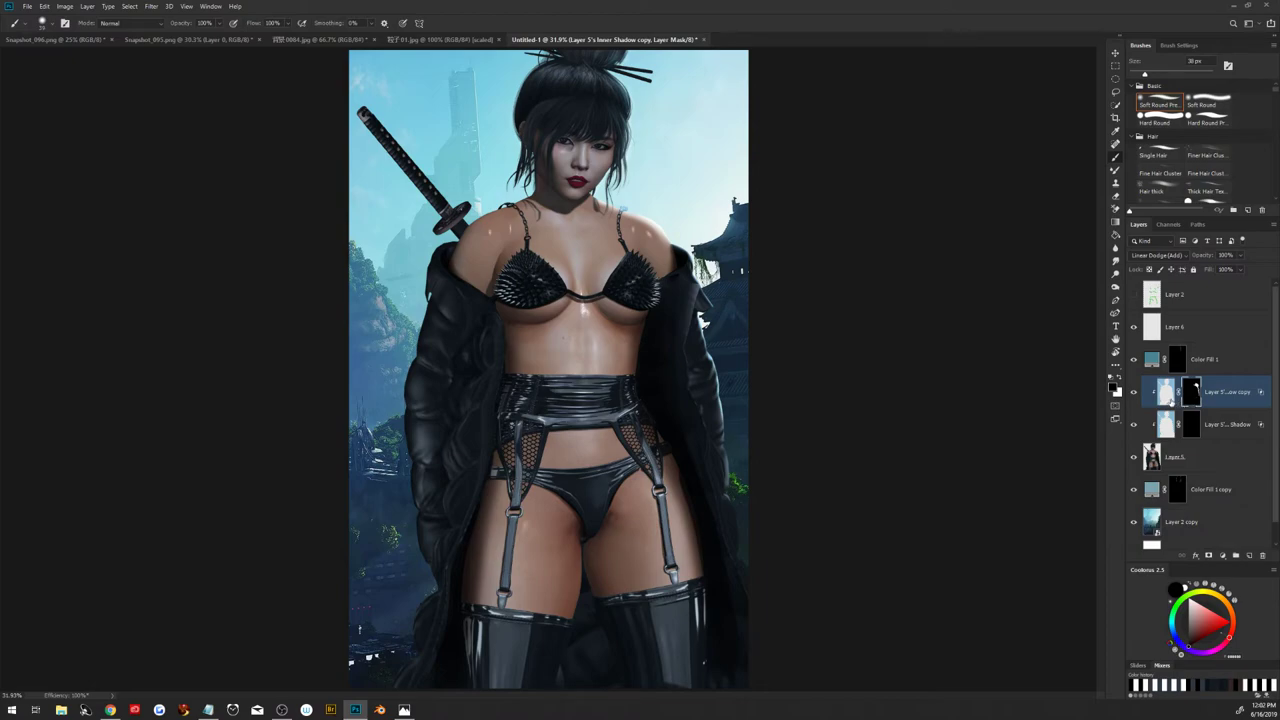
click(1167, 398)
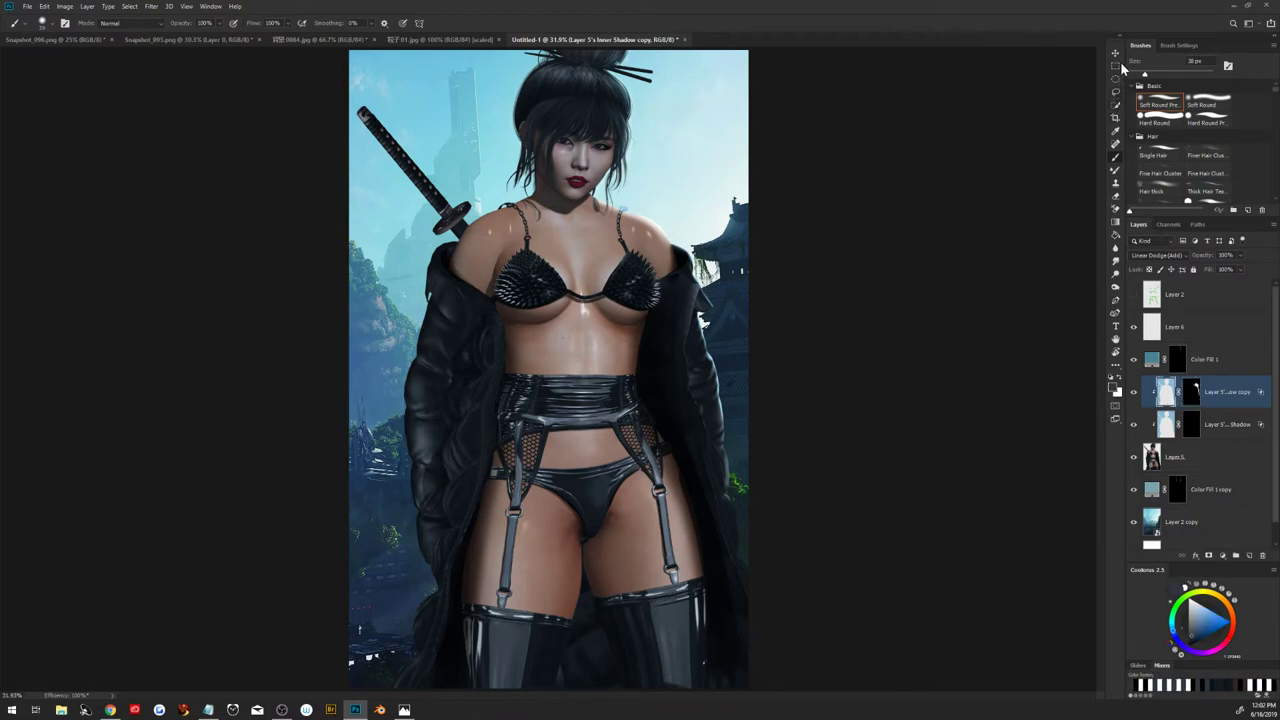
Retarget the inner shadow copy's mask with the Brush tool enlarged to about 126 px
click(1116, 92)
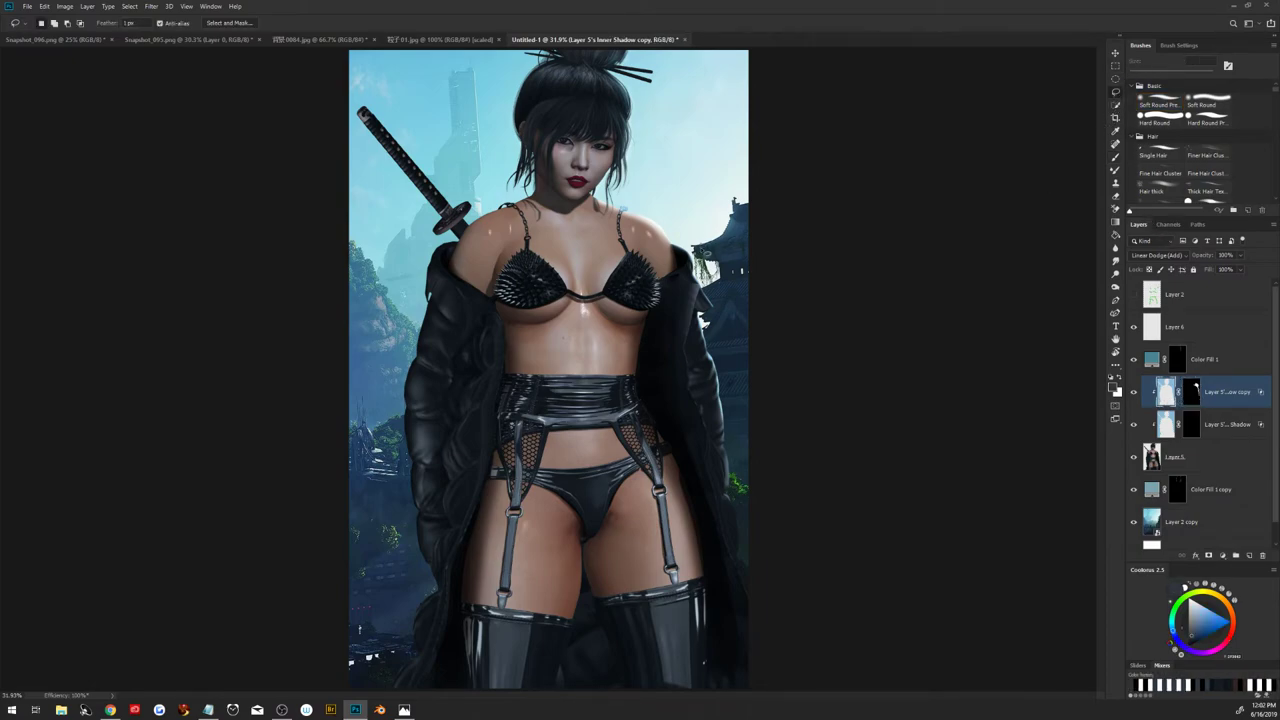
click(1190, 393)
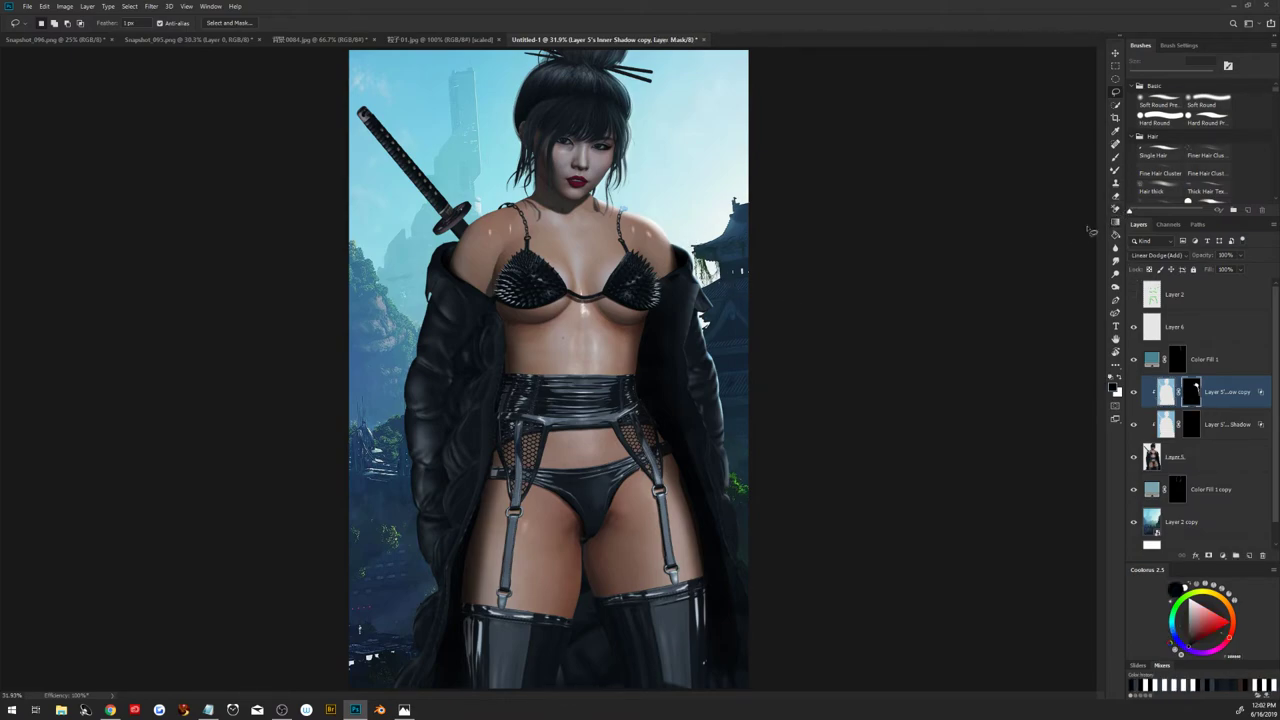
key(b)
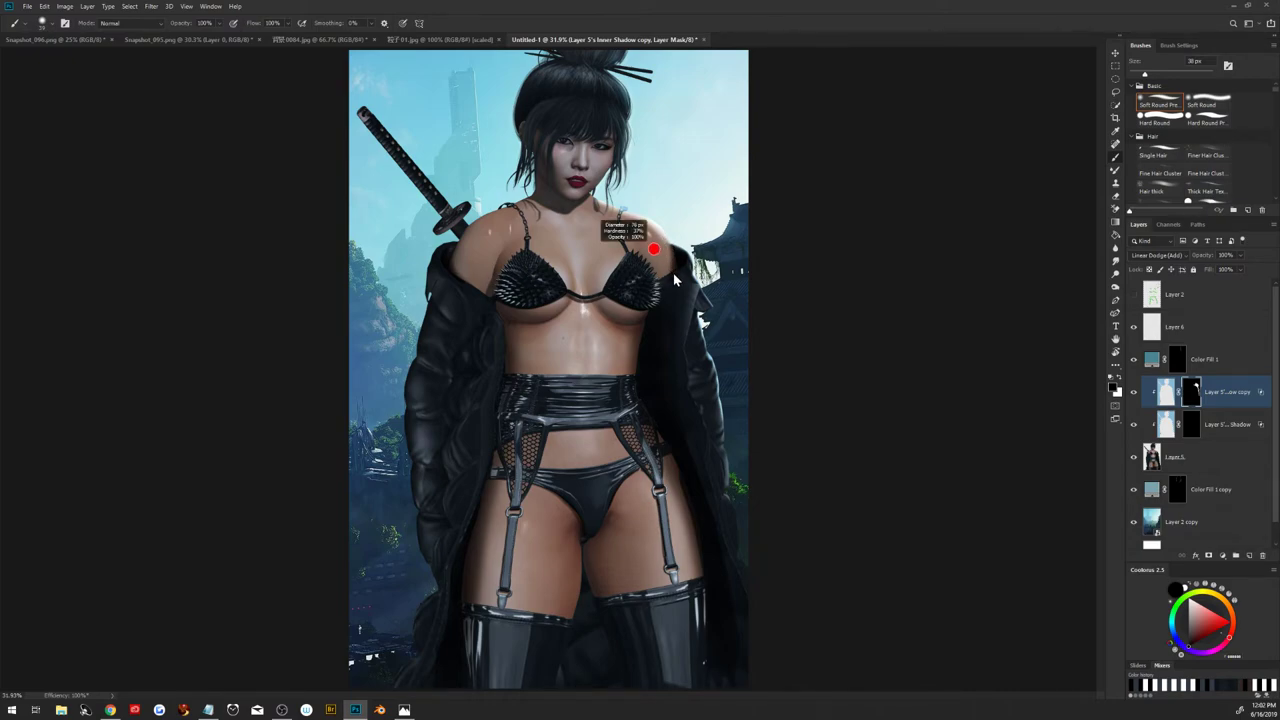
drag(671, 268, 700, 268)
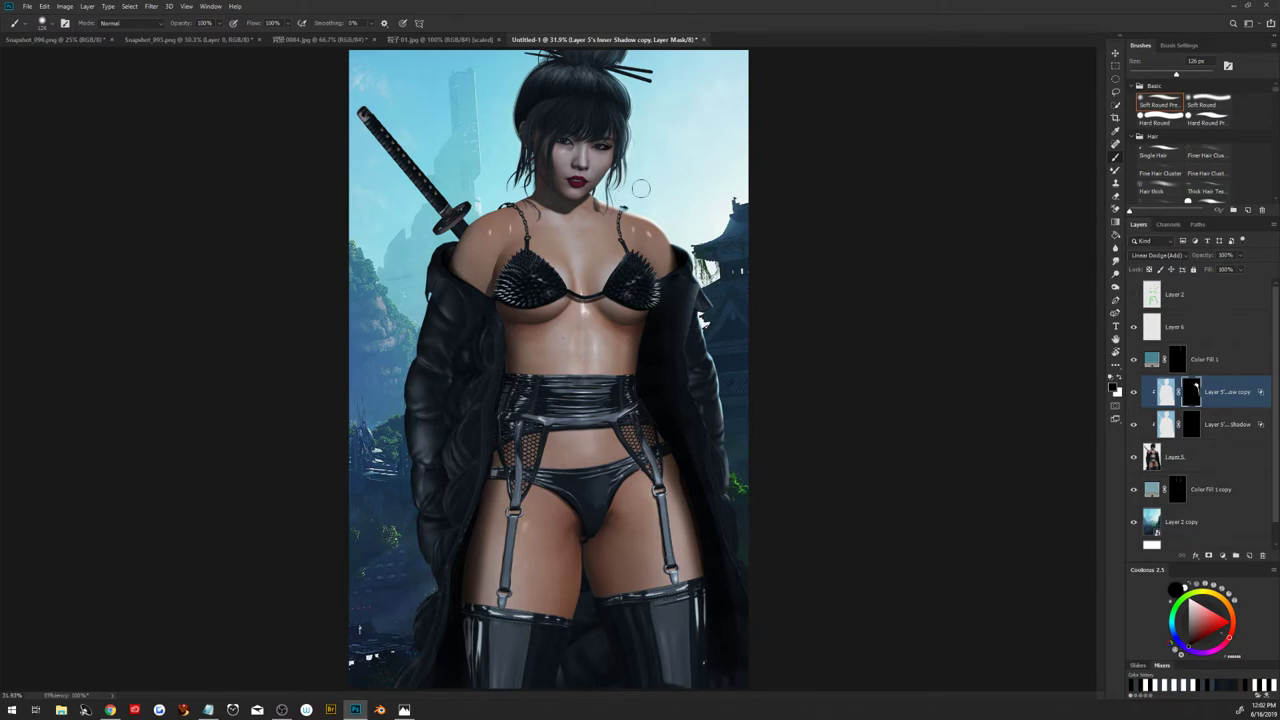
Zoom into the shoulders and paint the mask around the bra strap, finishing with a 17 px white brush
key(z)
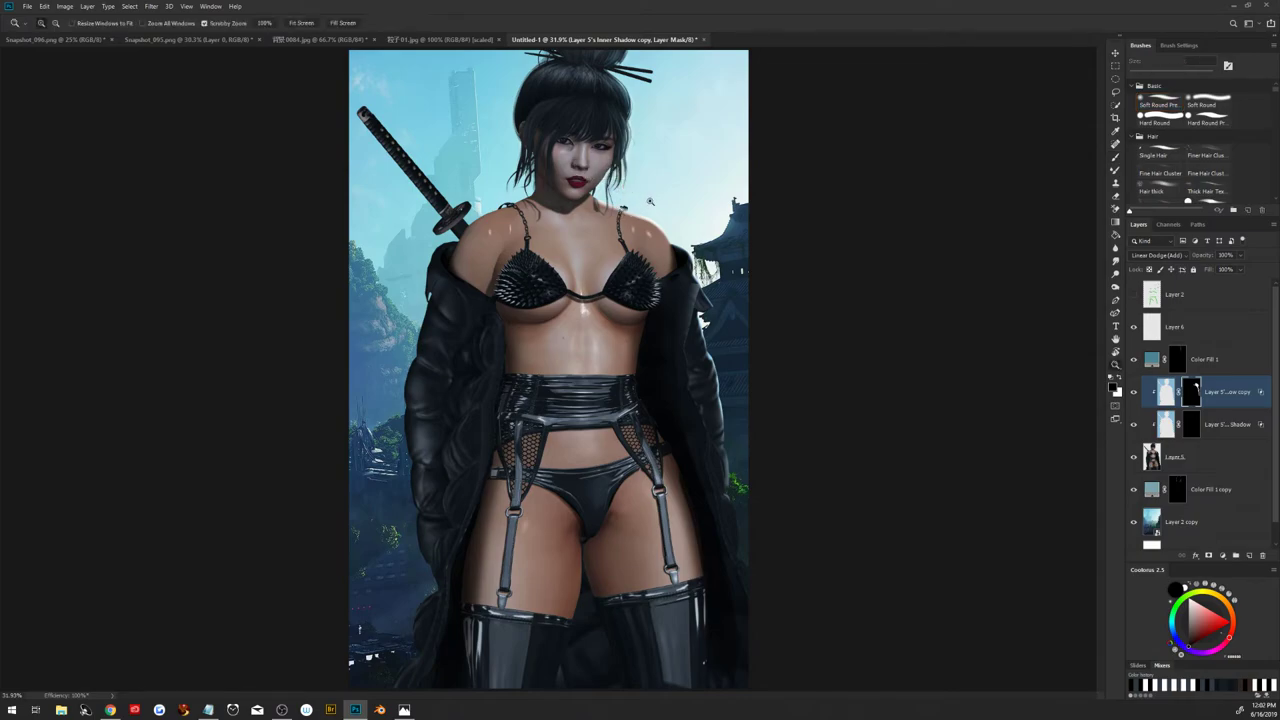
drag(649, 201, 700, 202)
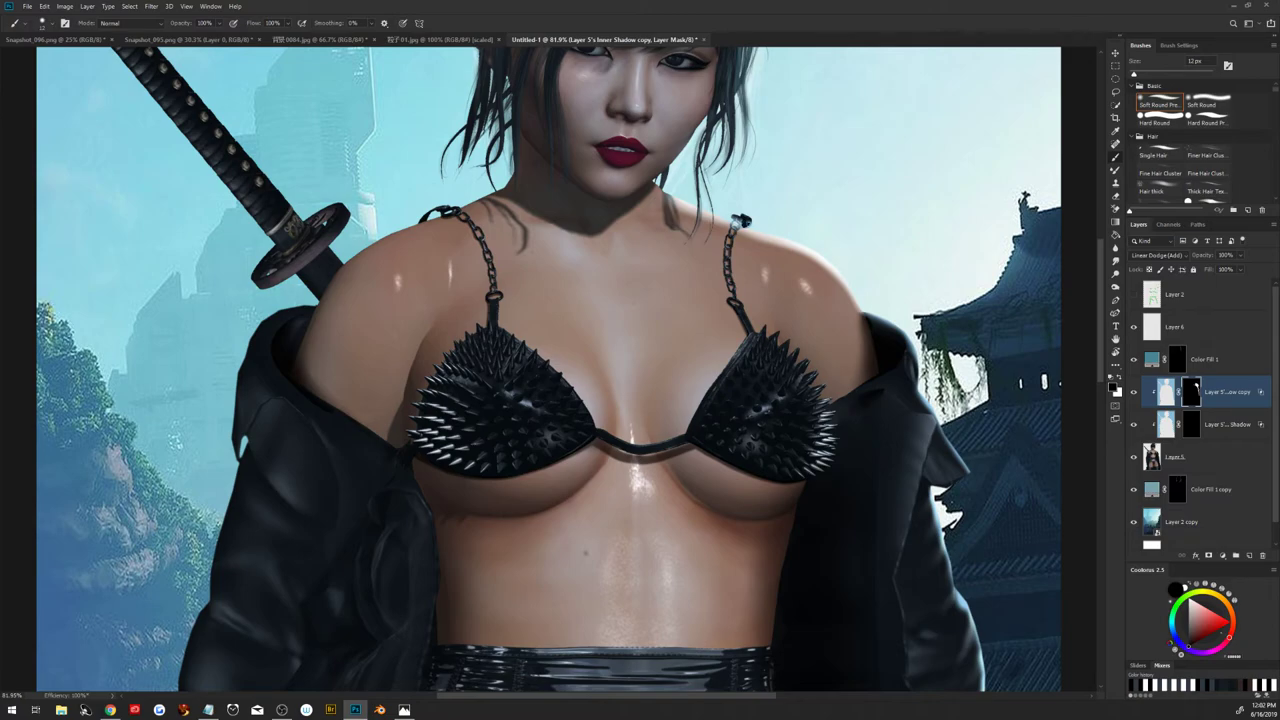
right_click(739, 219)
text(5)
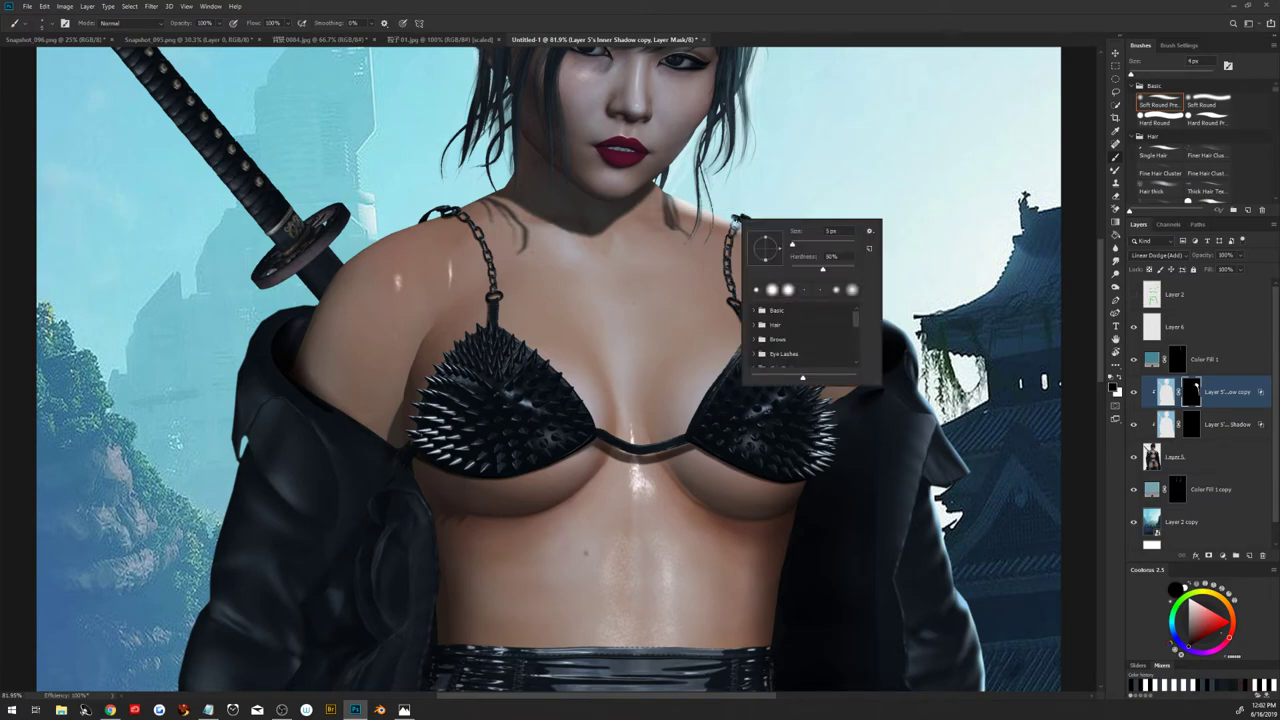
key(Return)
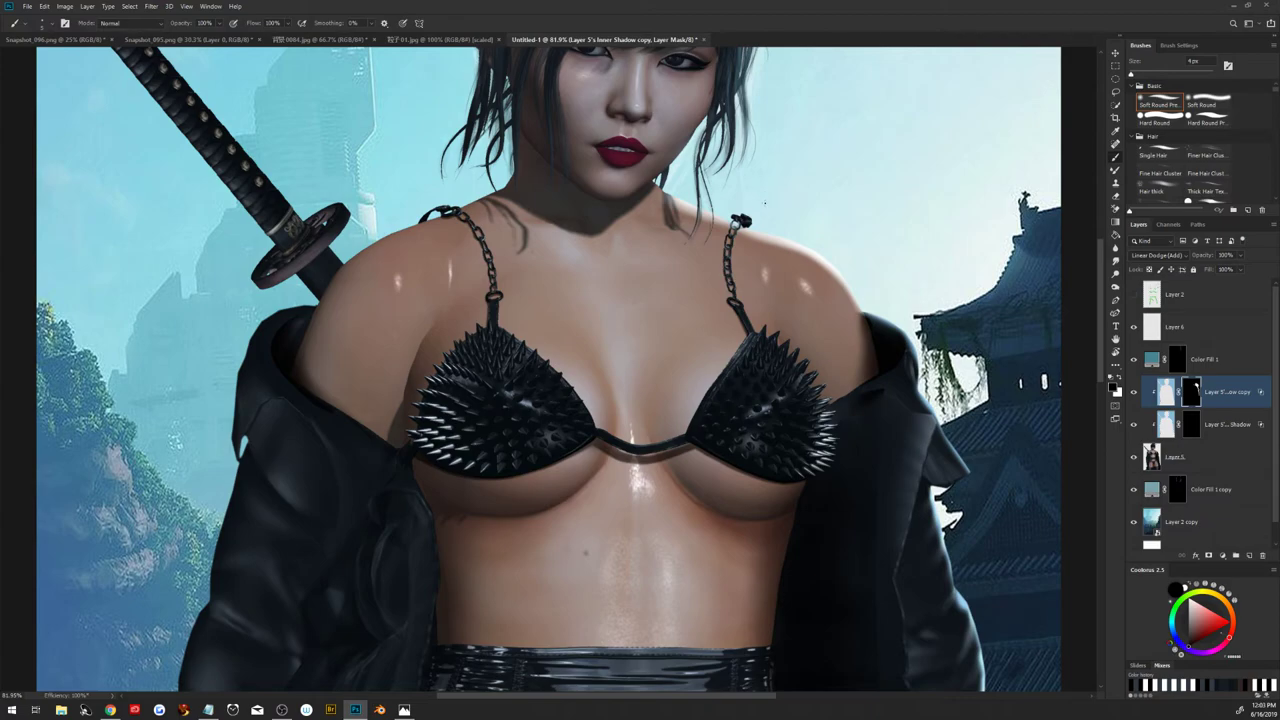
key(x)
drag(765, 203, 753, 213)
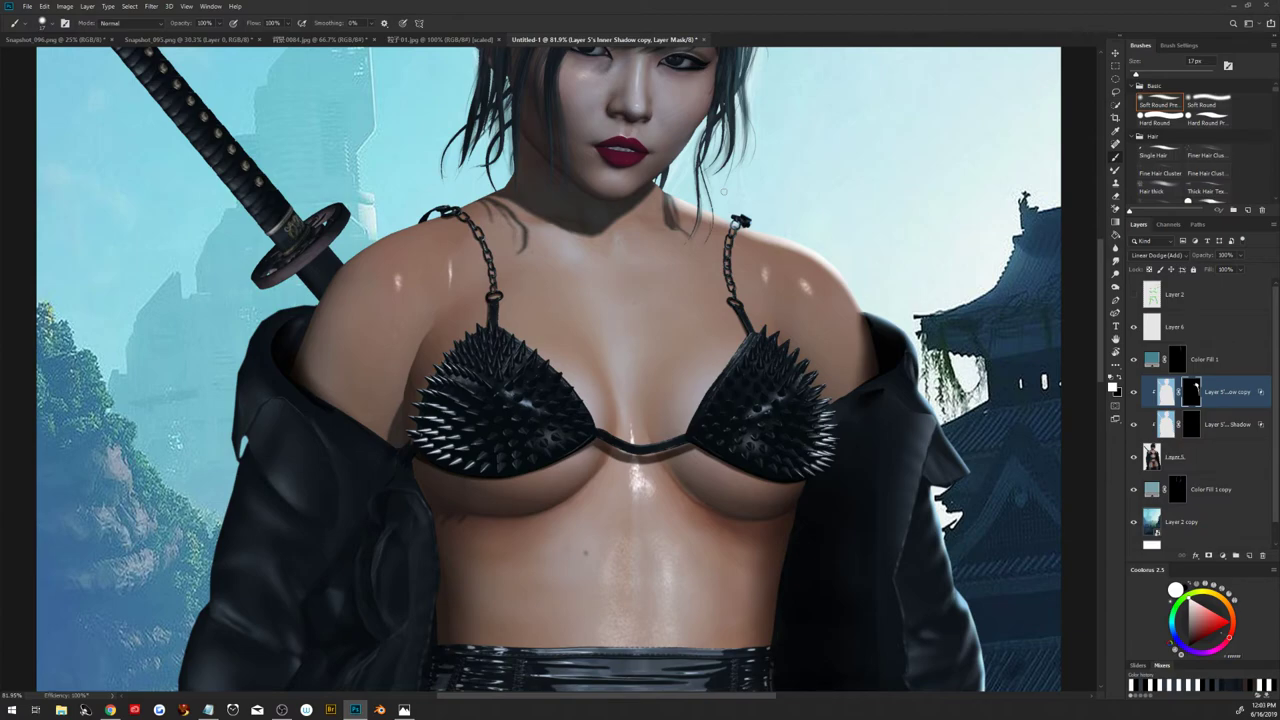
key(ctrl+0)
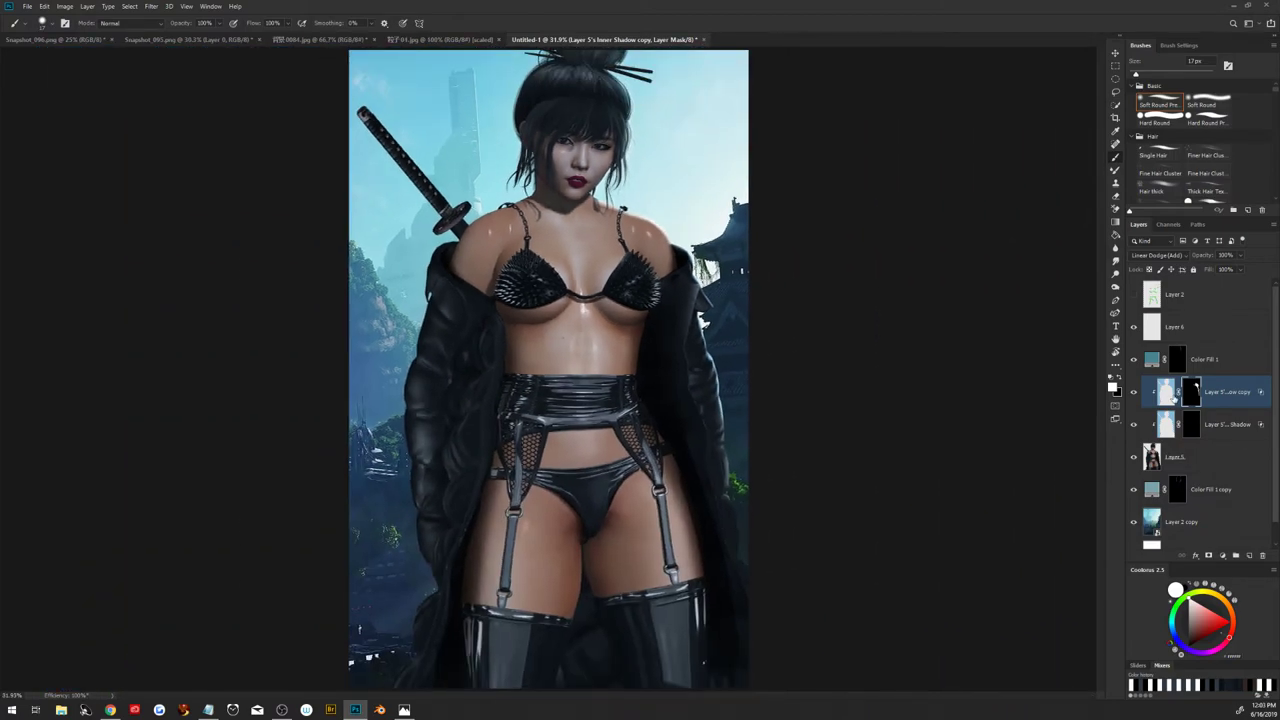
Lasso the right coat-edge rim light and apply Hue/Saturation with Saturation -48, Lightness +27
click(1168, 394)
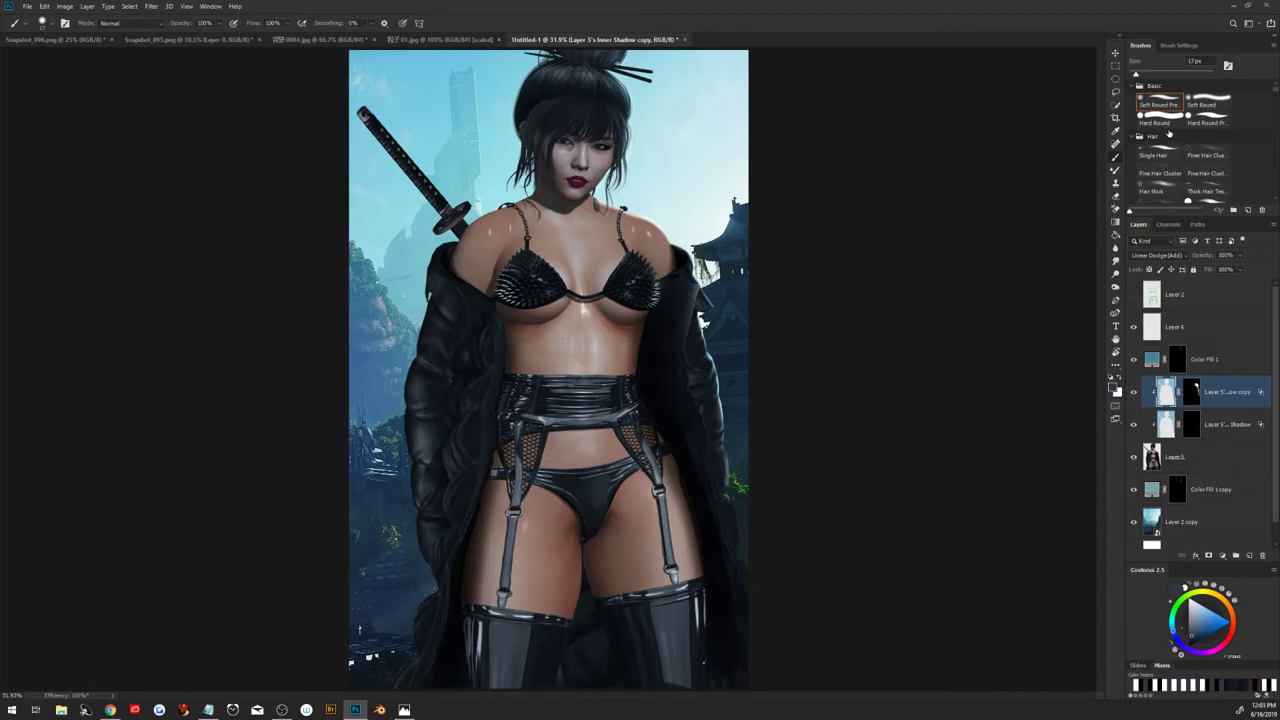
click(1116, 94)
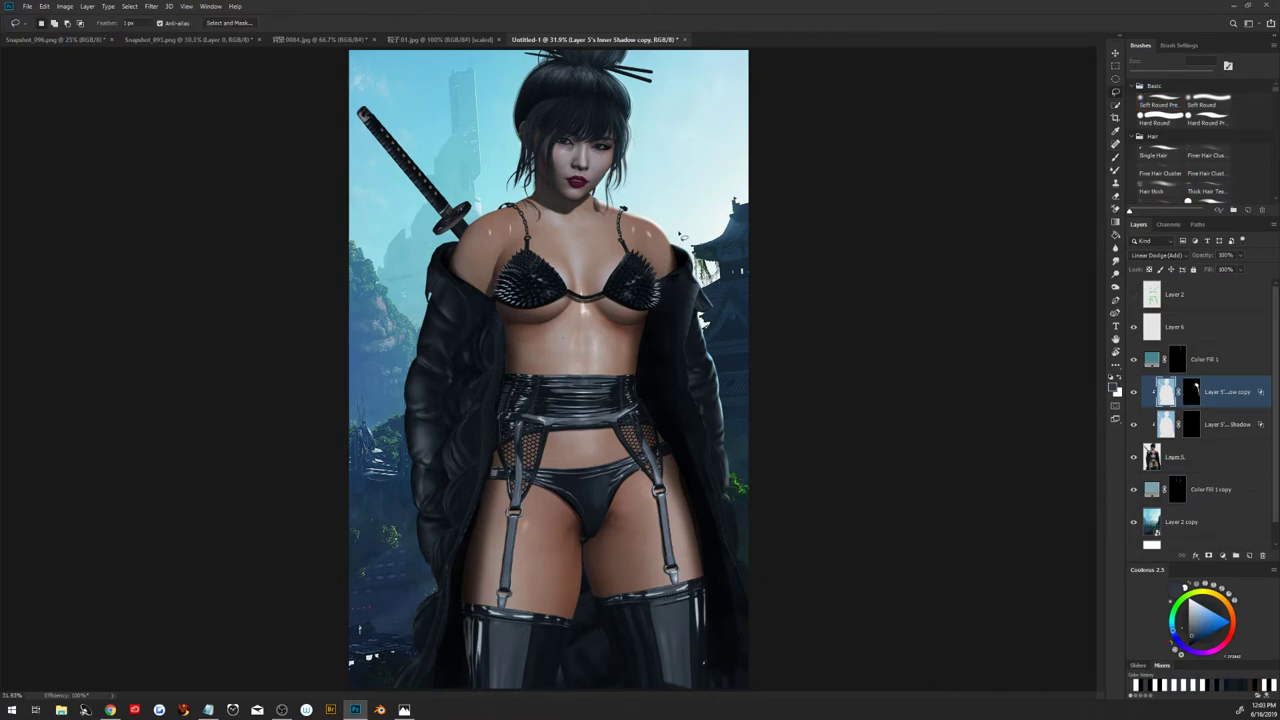
drag(672, 258, 697, 234)
key(u)
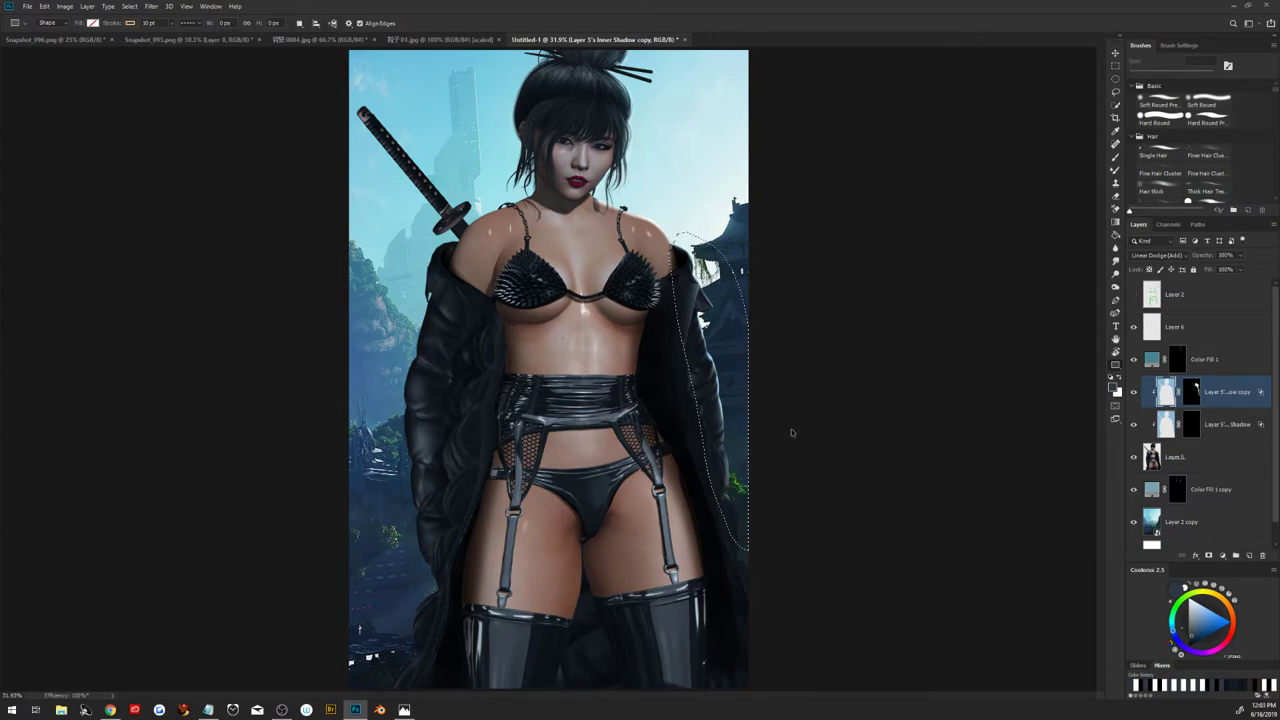
key(ctrl+u)
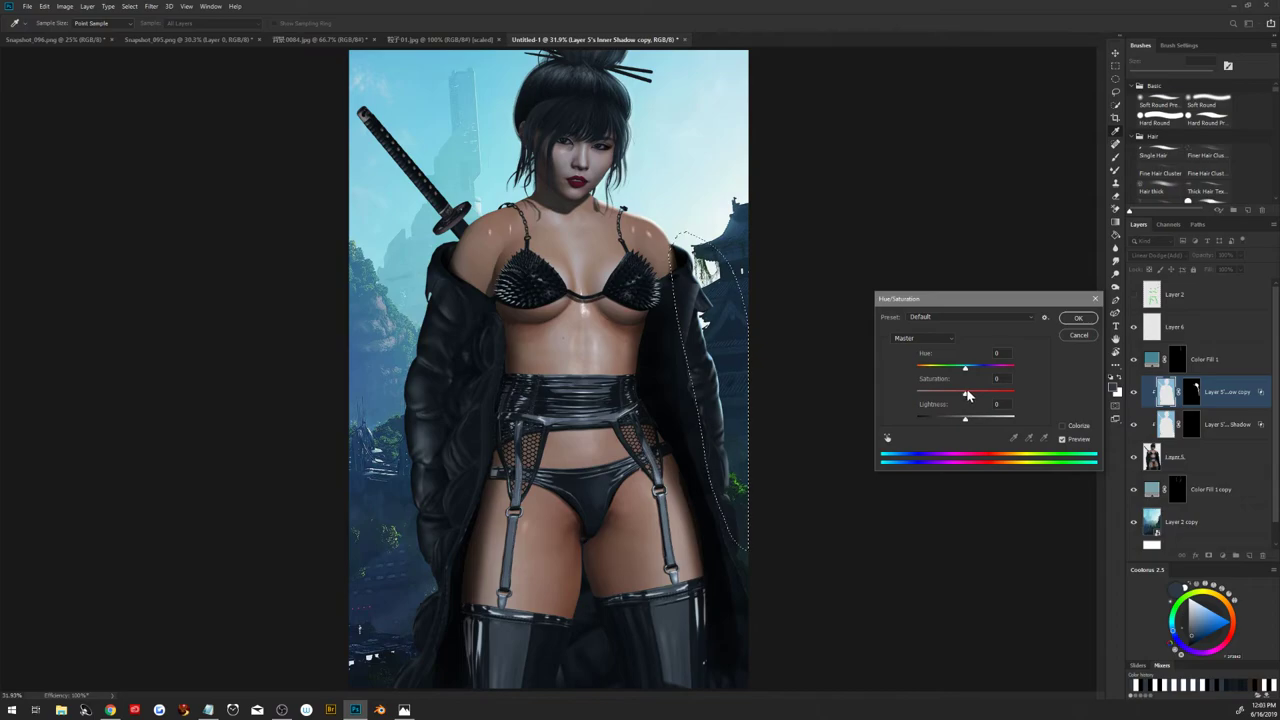
mouse_move(966, 393)
mouse_down()
mouse_move(926, 395)
mouse_move(978, 419)
mouse_move(941, 394)
mouse_up()
key(Return)
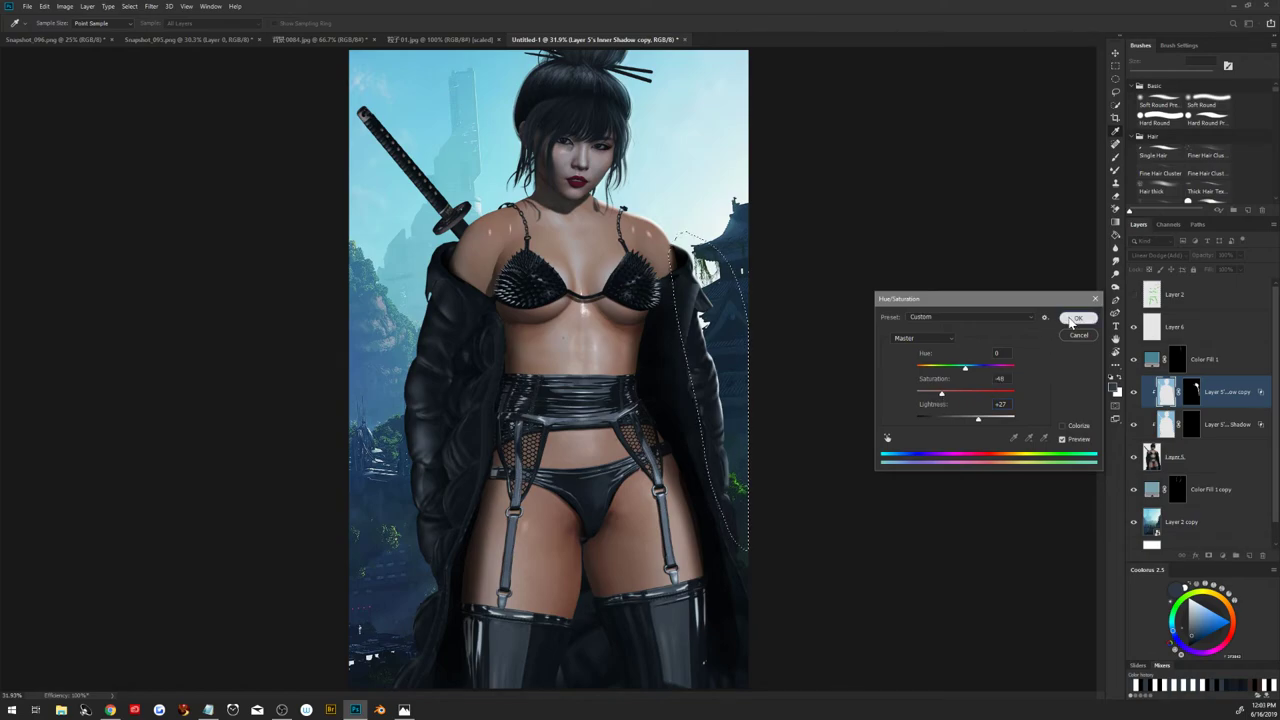
key(ctrl+d)
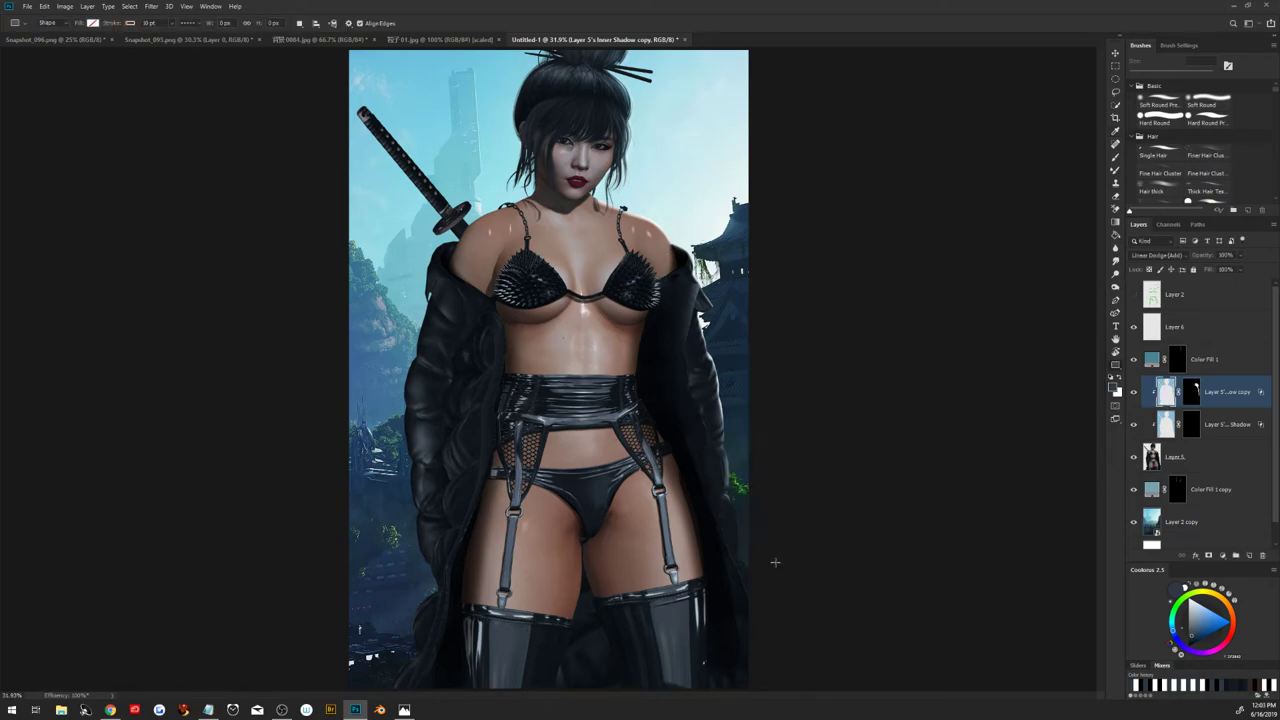
Paint white on the copy's mask beside the sword blade with a 124 px brush, ending on 42 px black
click(1191, 398)
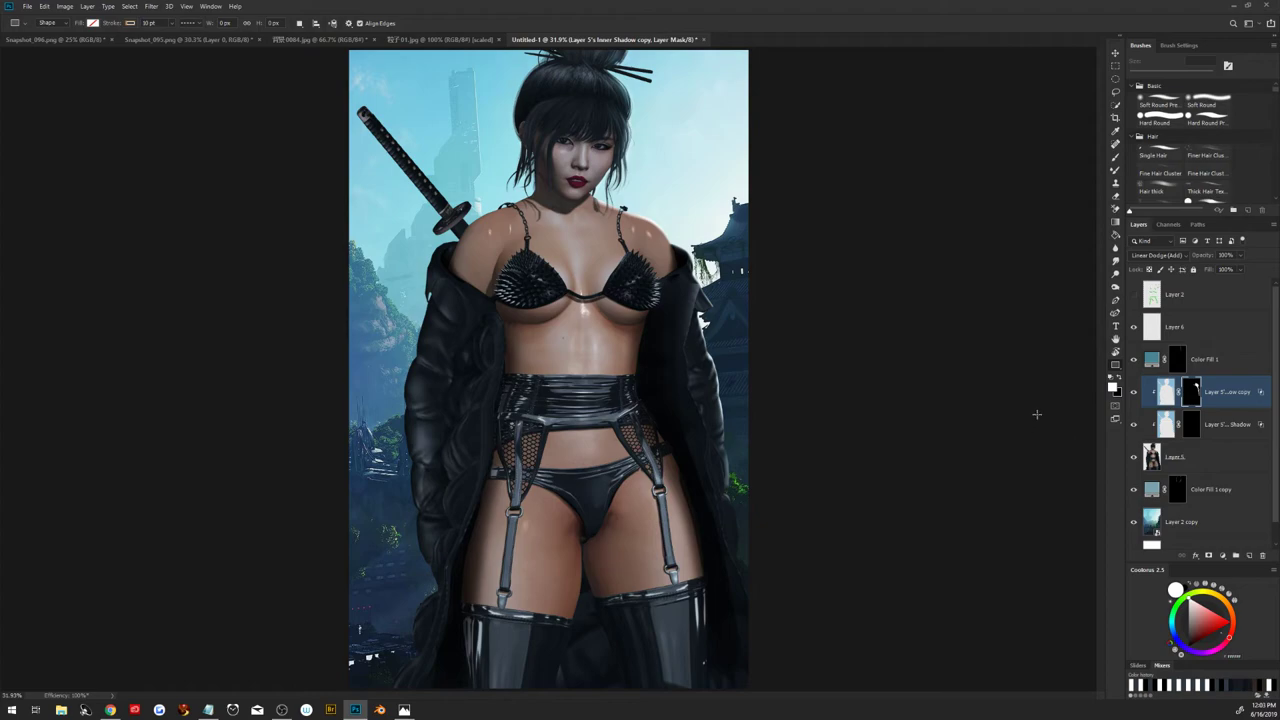
key(b)
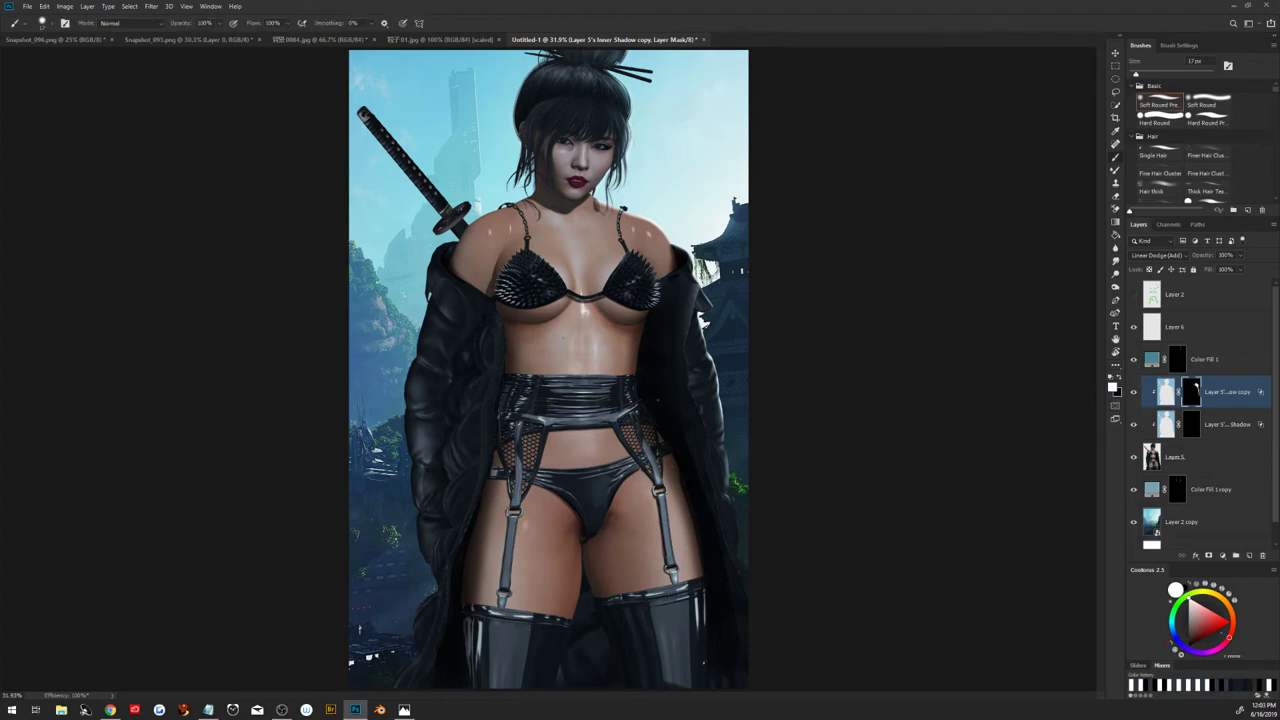
drag(458, 171, 470, 171)
key(x)
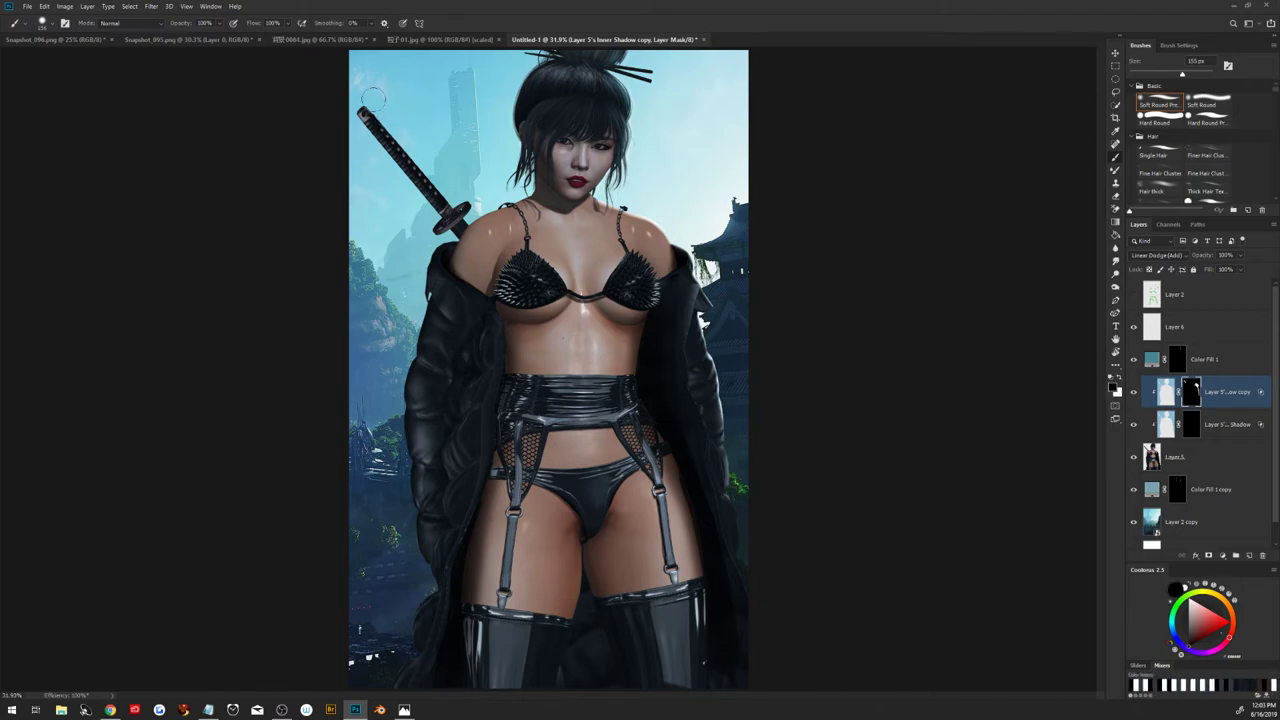
key(x)
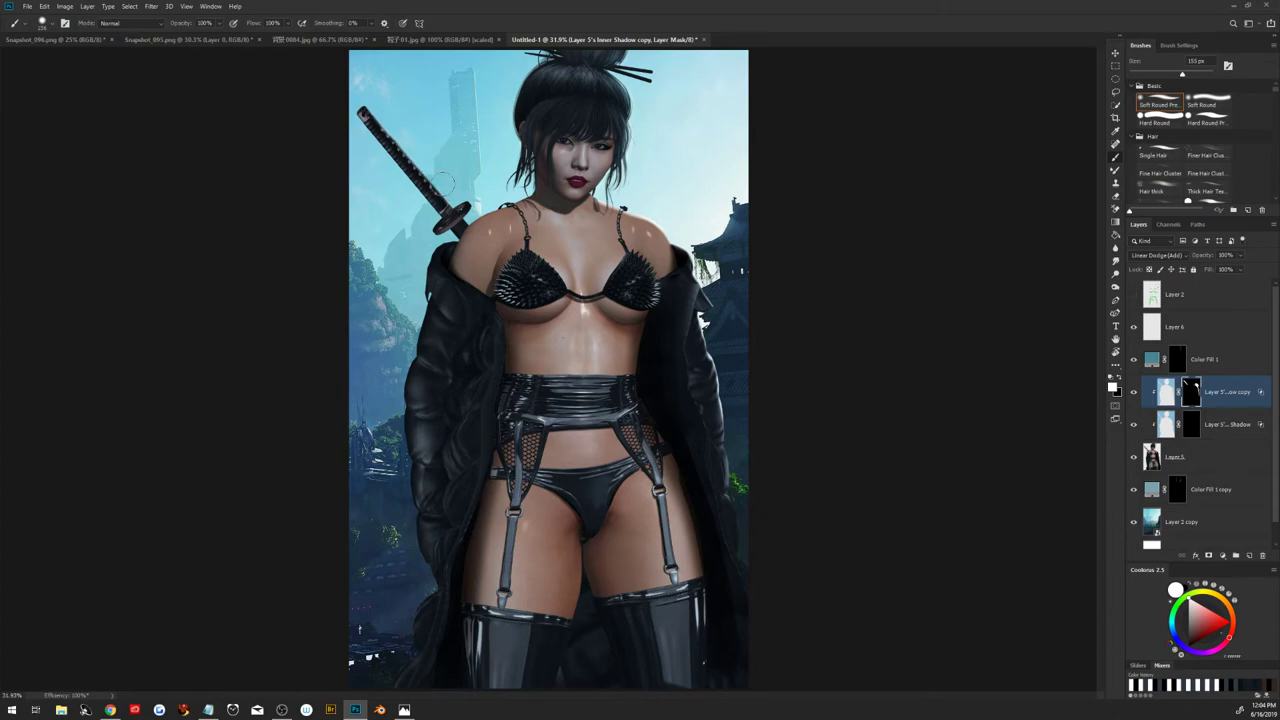
drag(470, 177, 460, 177)
drag(367, 99, 428, 168)
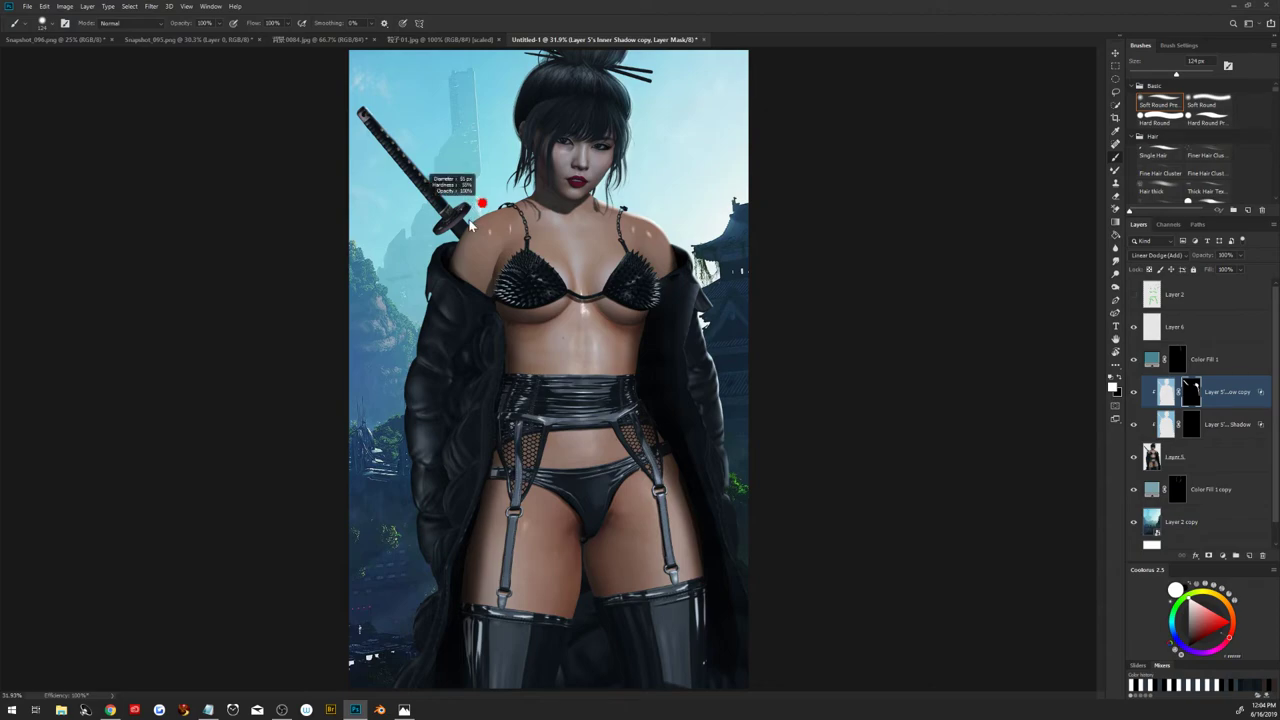
key(bracketleft)
key(bracketleft)
key(bracketleft)
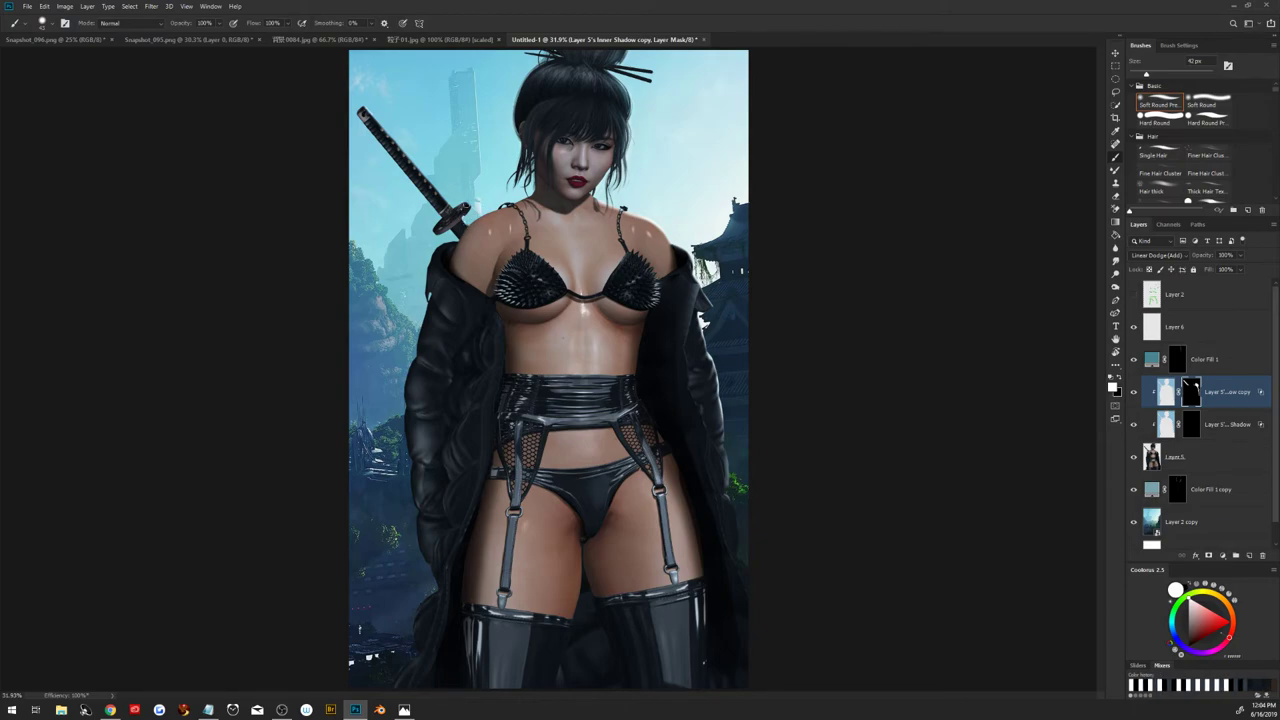
key(x)
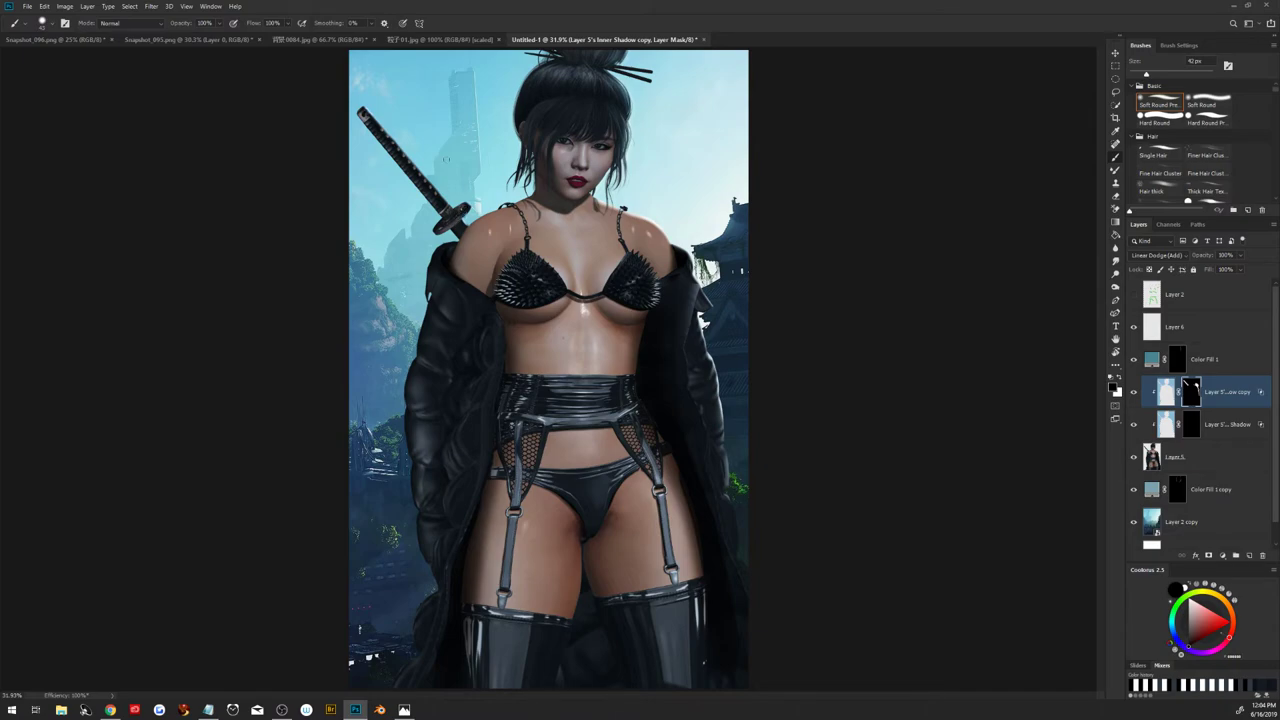
alt+scroll(545, 265, up, 5)
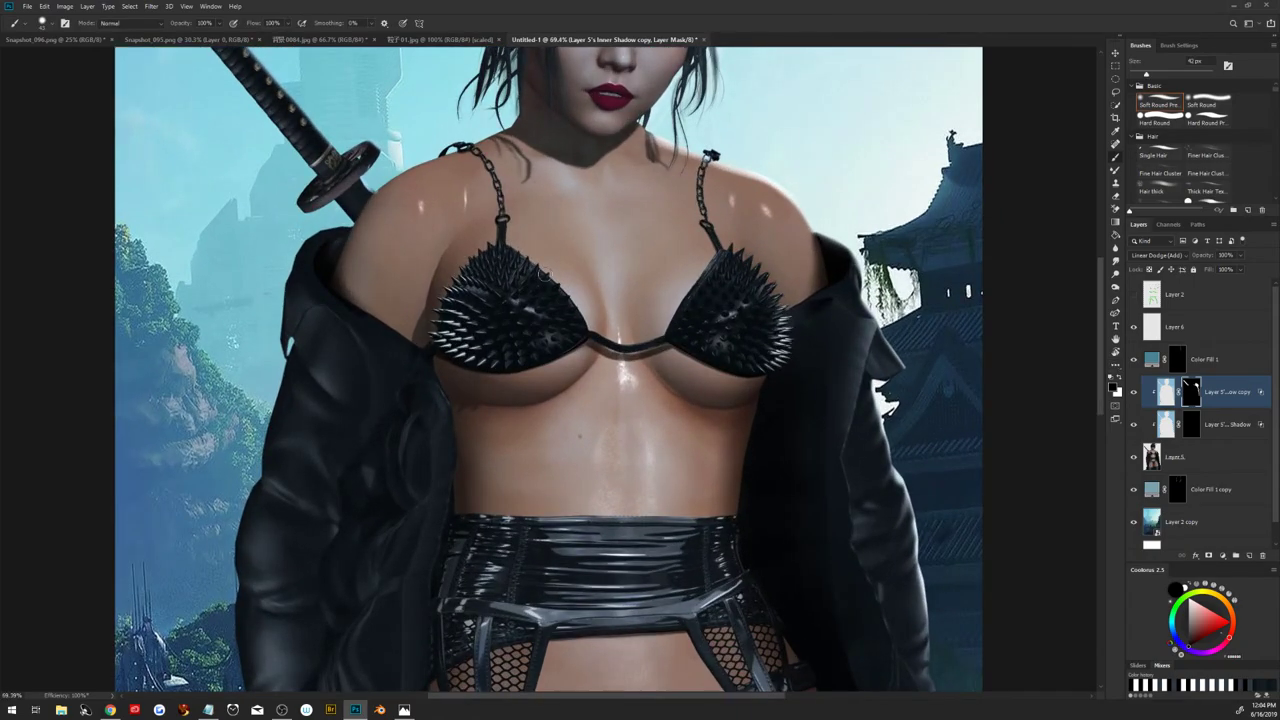
drag(370, 152, 370, 152)
key(x)
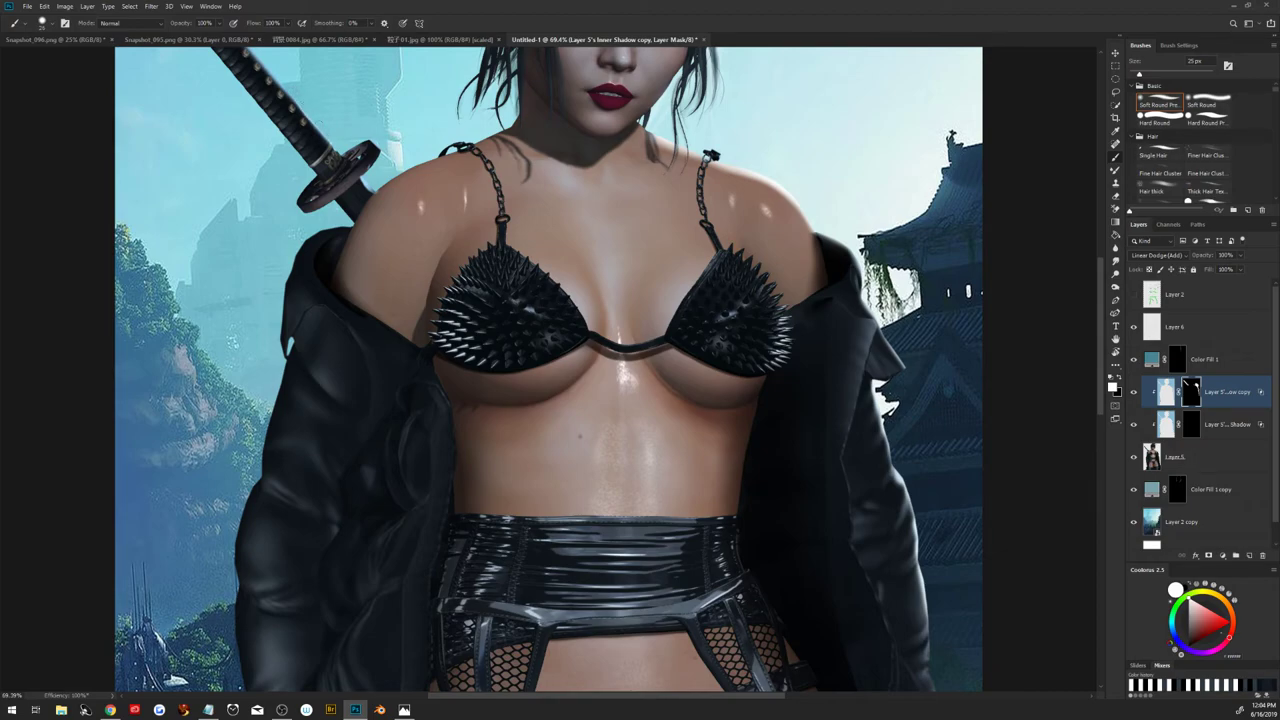
scroll(303, 98, up, 3)
scroll(303, 98, left, 2)
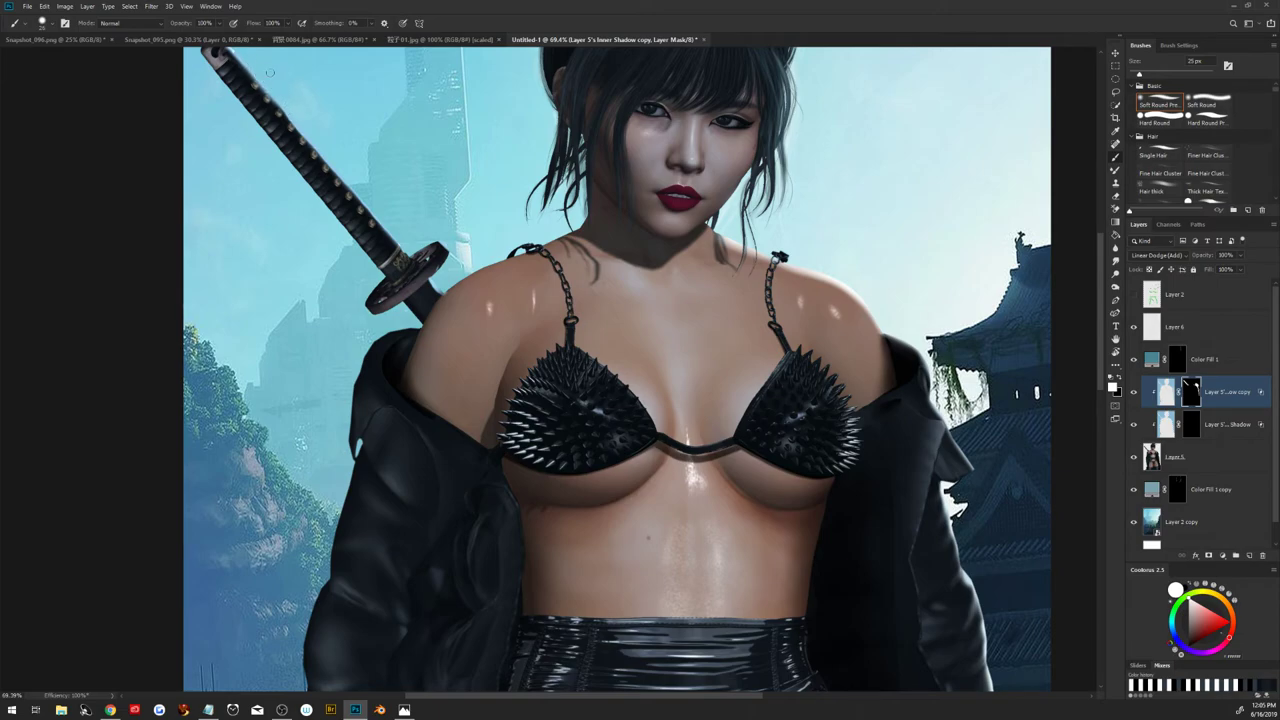
scroll(269, 72, down, 3)
scroll(285, 71, down, 2)
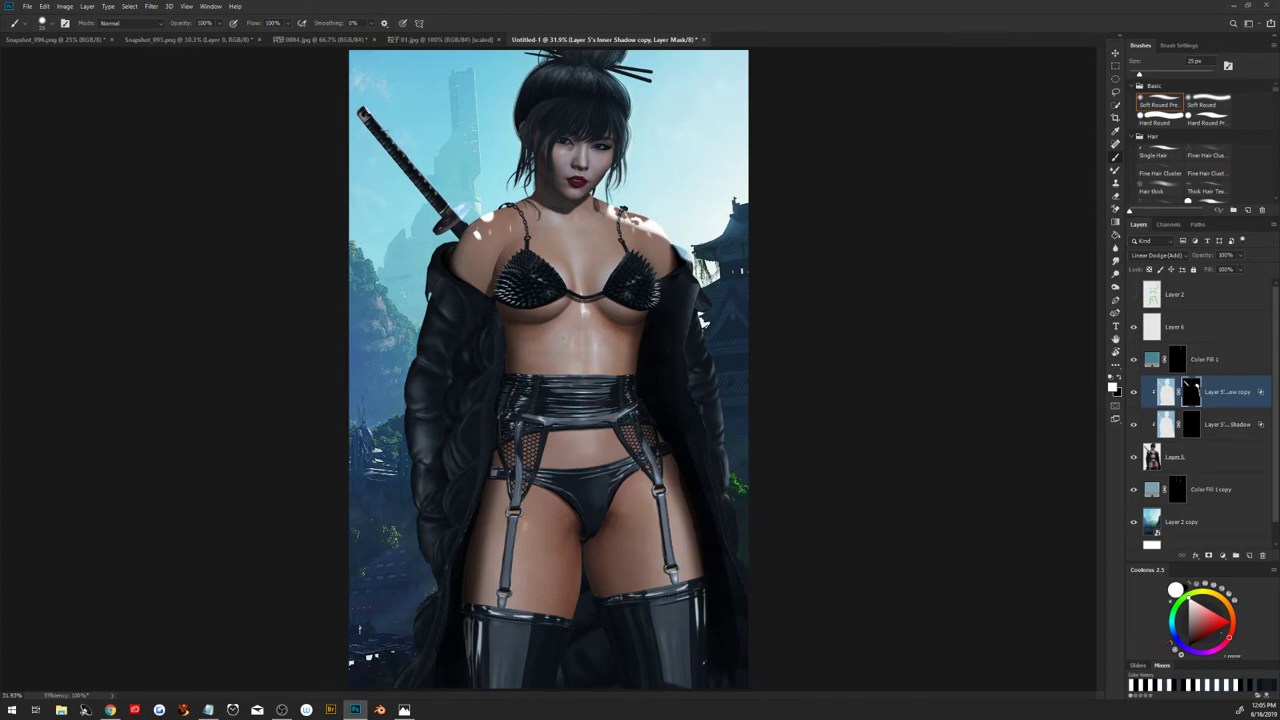
Paint black on the mask over the sword's hilt guard to darken its glow
alt+right_click(350, 112)
key(x)
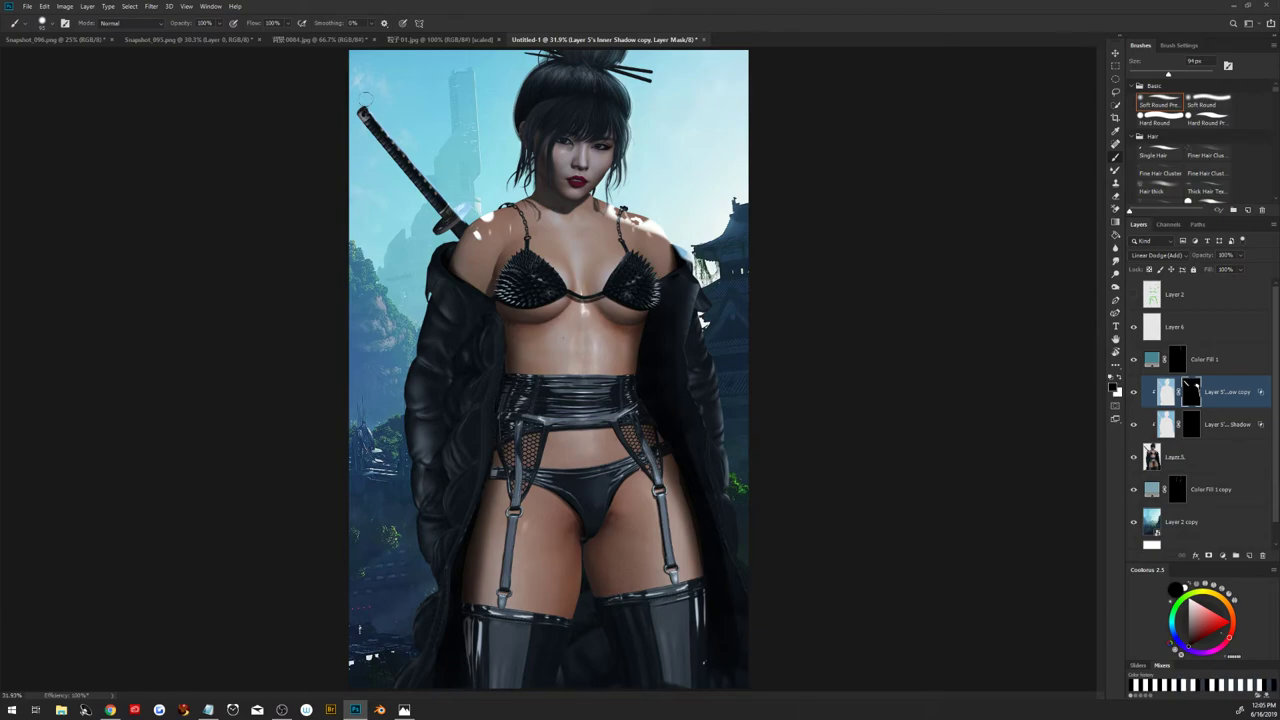
key(x)
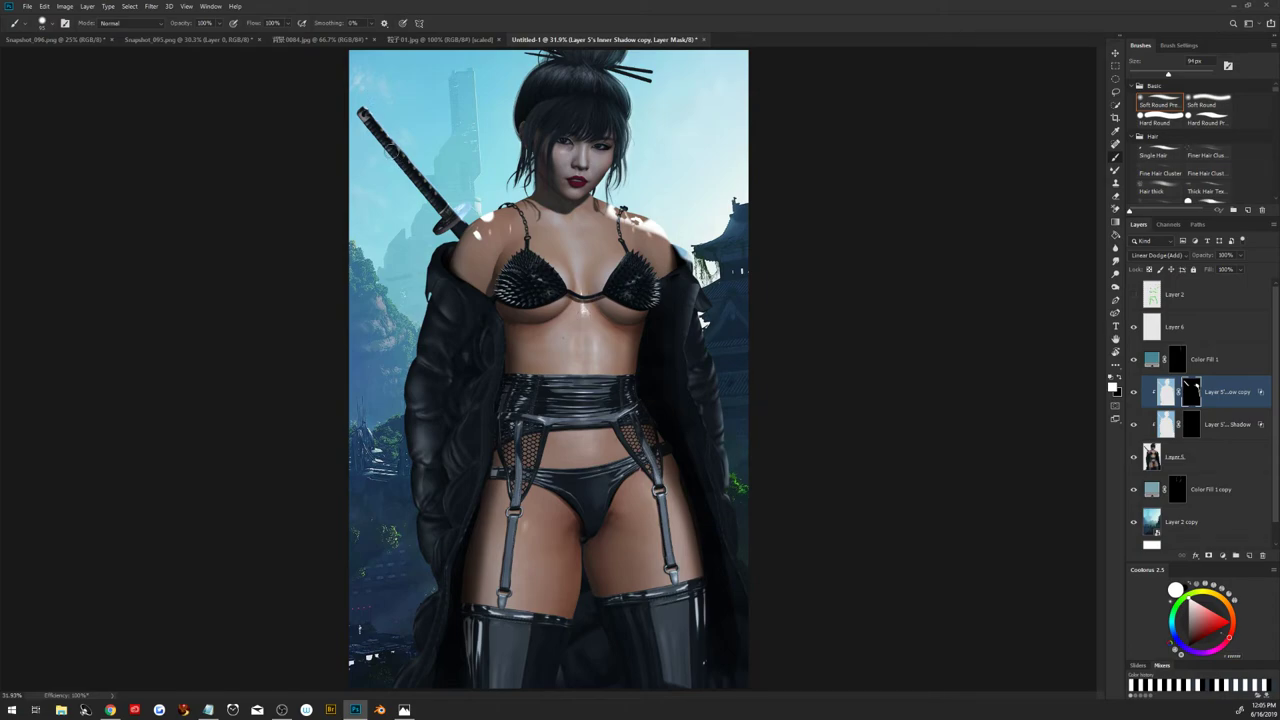
key(x)
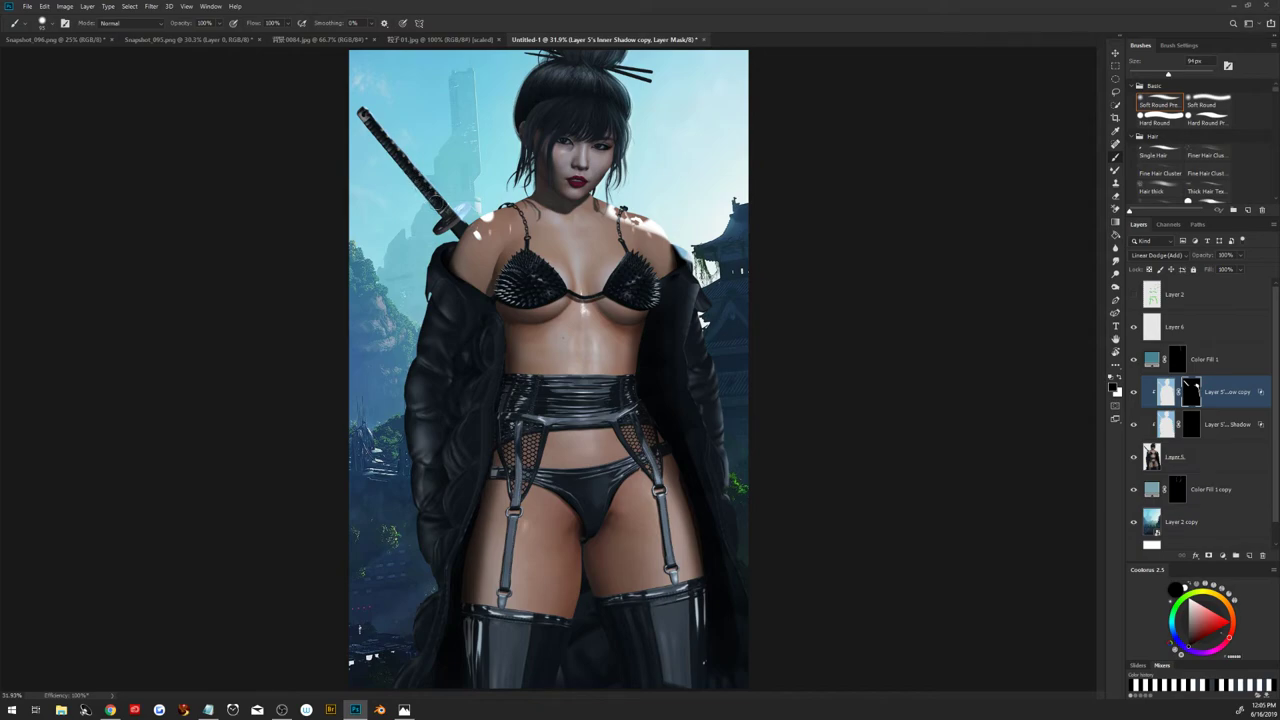
drag(457, 197, 466, 208)
key(x)
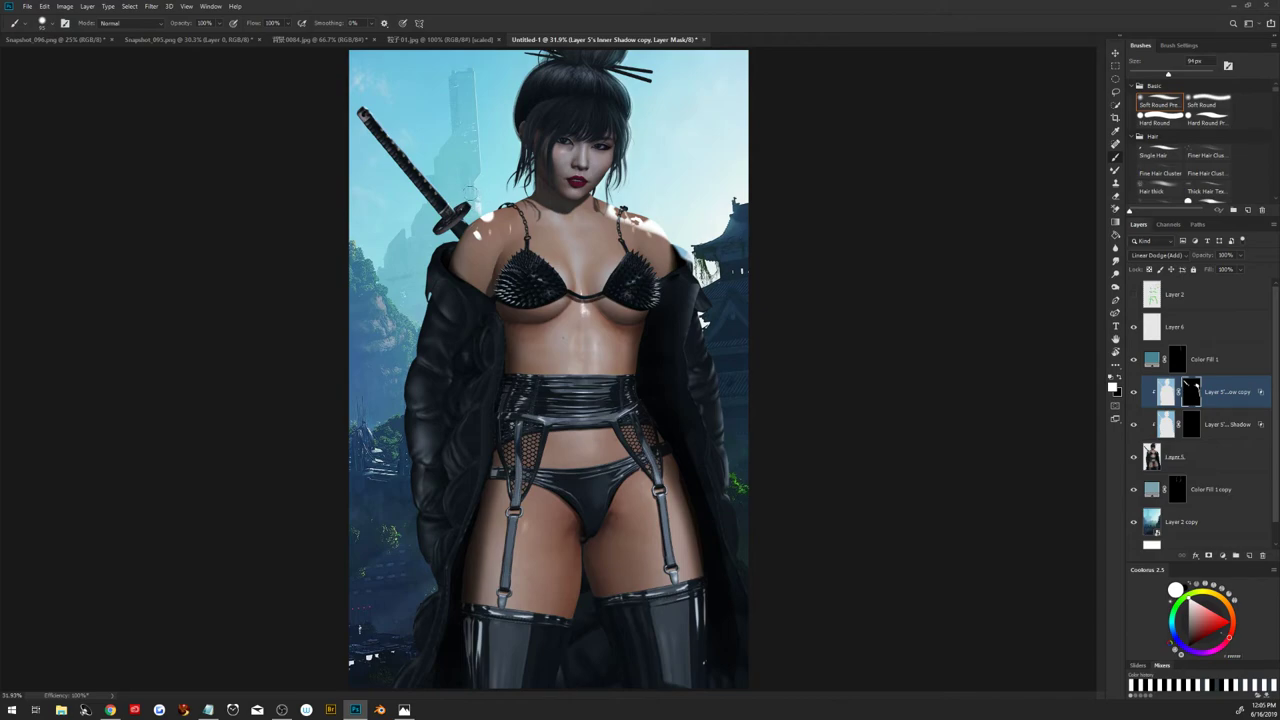
Paint the Inner Shadow mask black with a 10% brush, then reset it to 320 px, 100%
click(1196, 430)
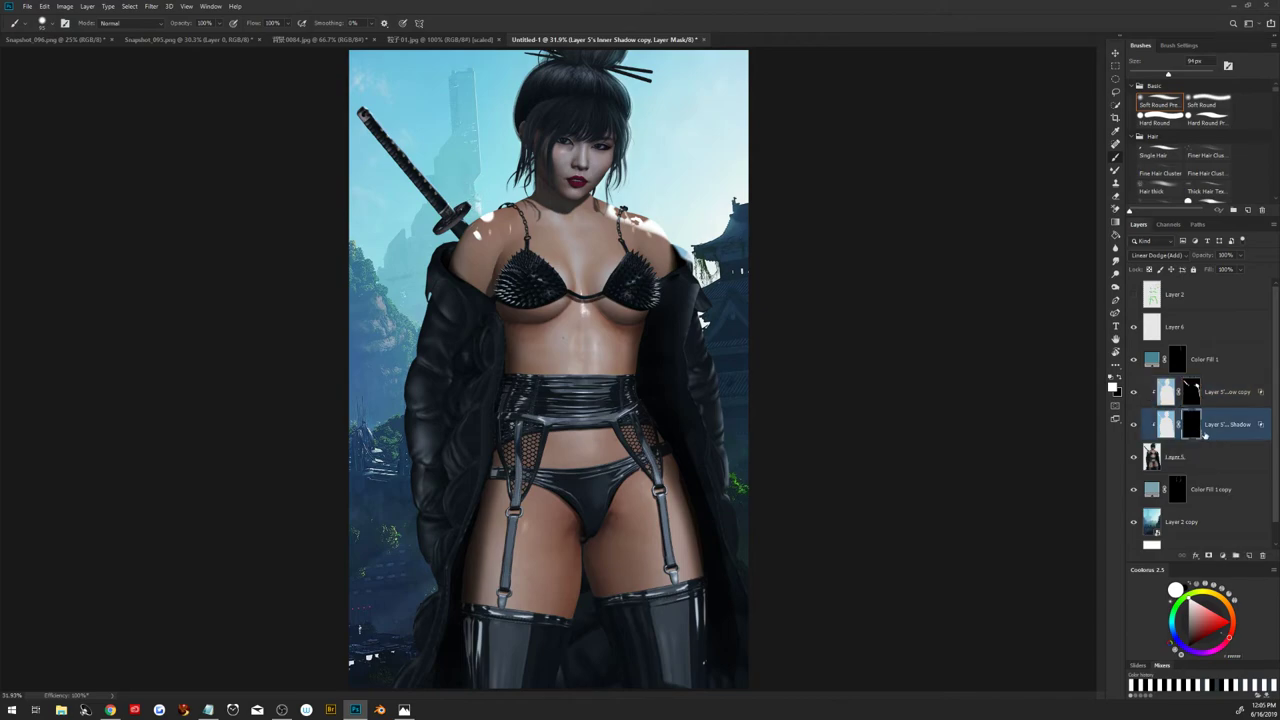
drag(651, 110, 620, 108)
key(1)
key(shift+1)
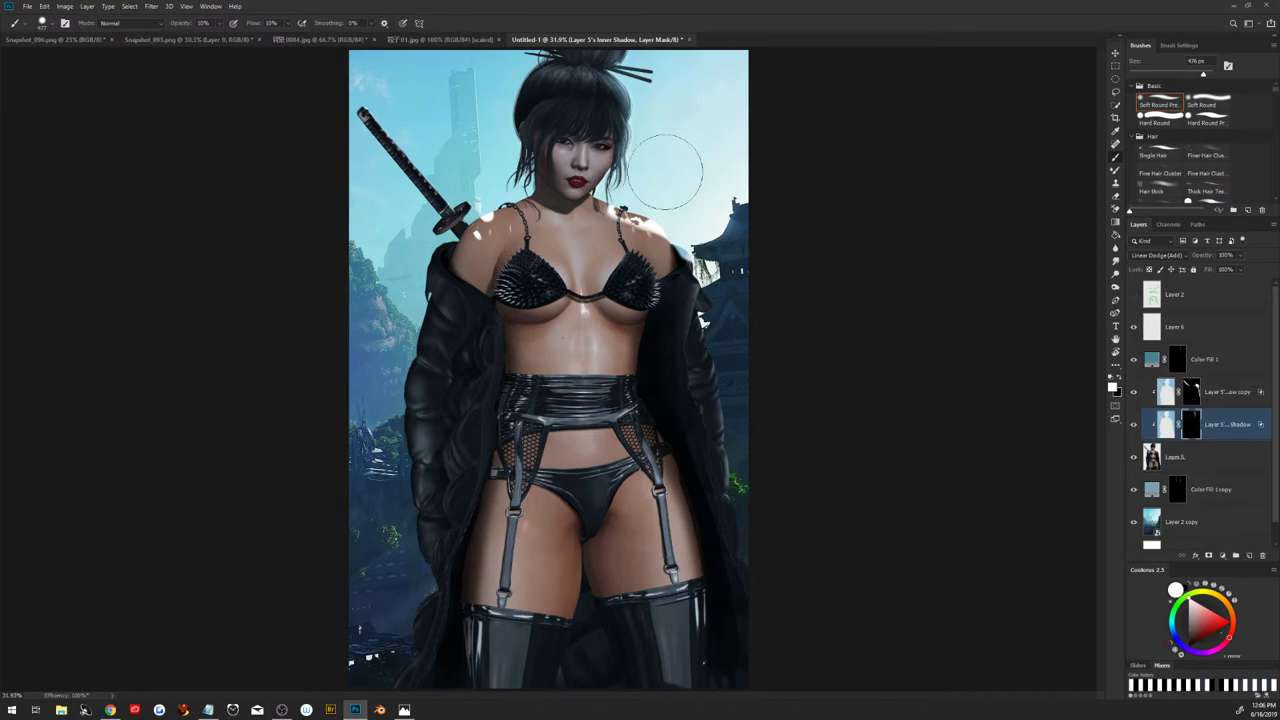
key(x)
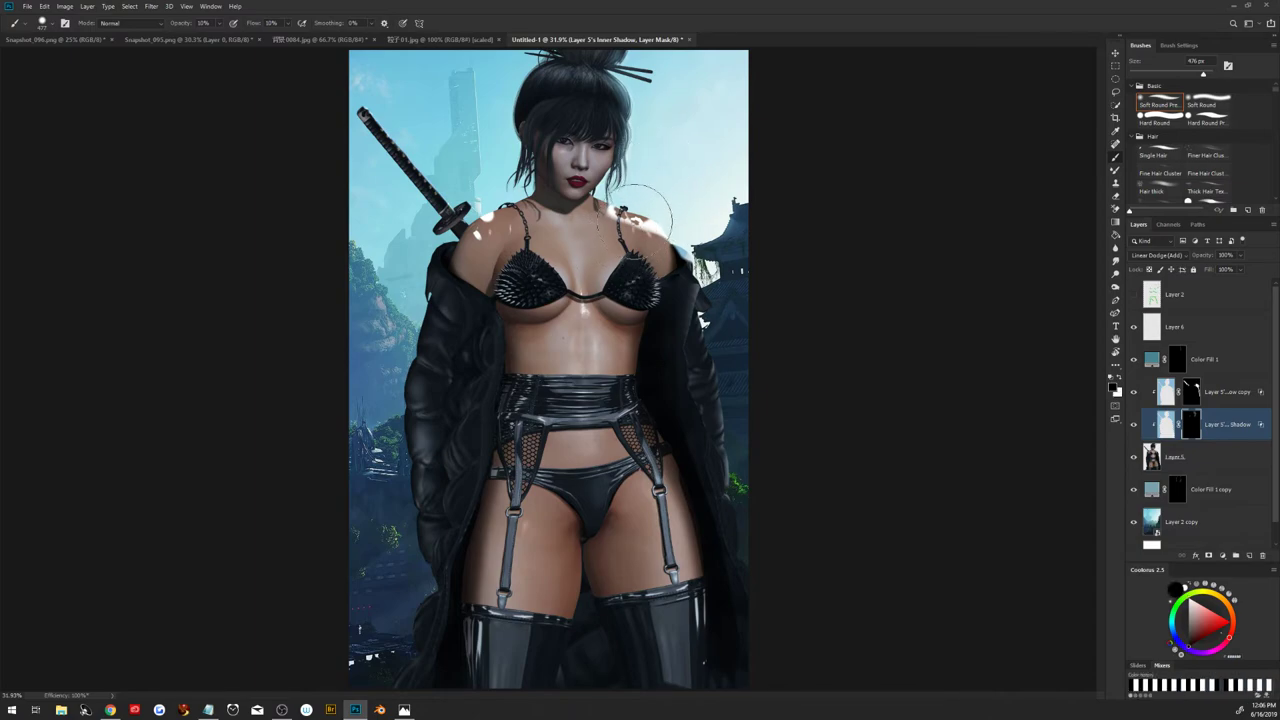
drag(625, 222, 632, 215)
key(0)
key(shift+0)
Toggle both light layers' visibility to compare them, then target the copied light layer's pixels
click(1133, 424)
click(1133, 424)
click(1133, 392)
click(1133, 394)
click(1191, 401)
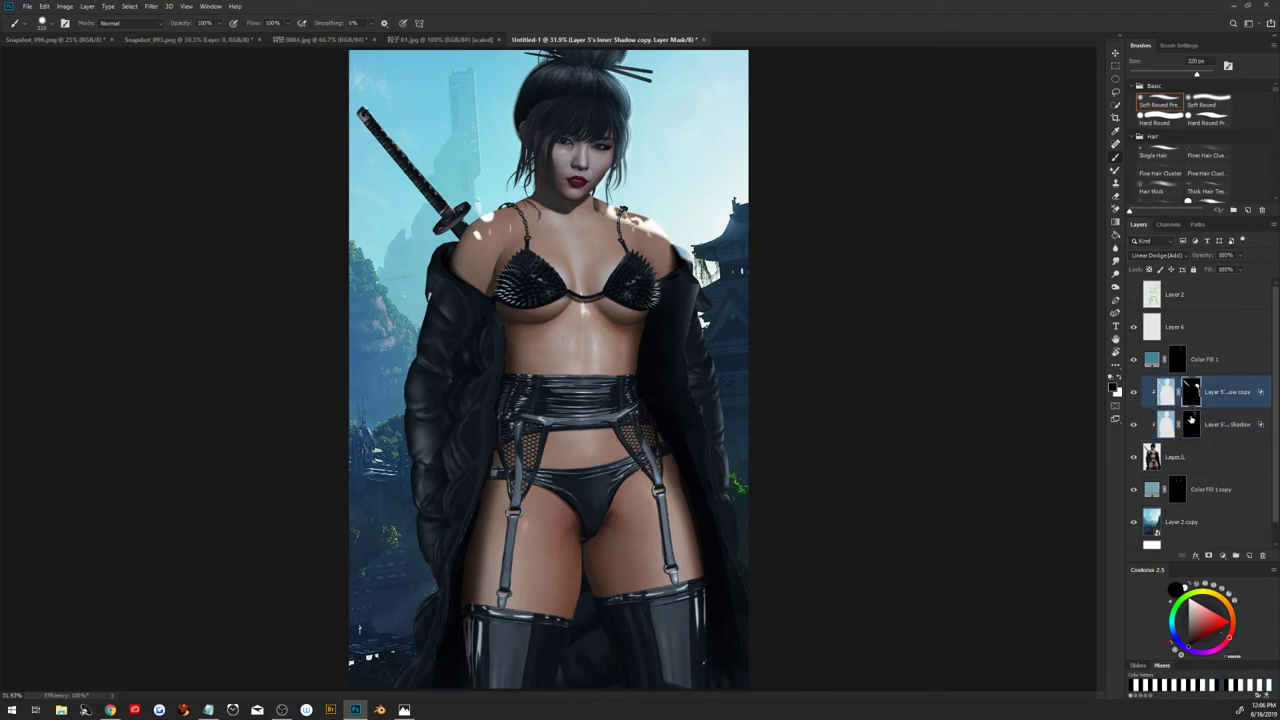
key(ctrl+2)
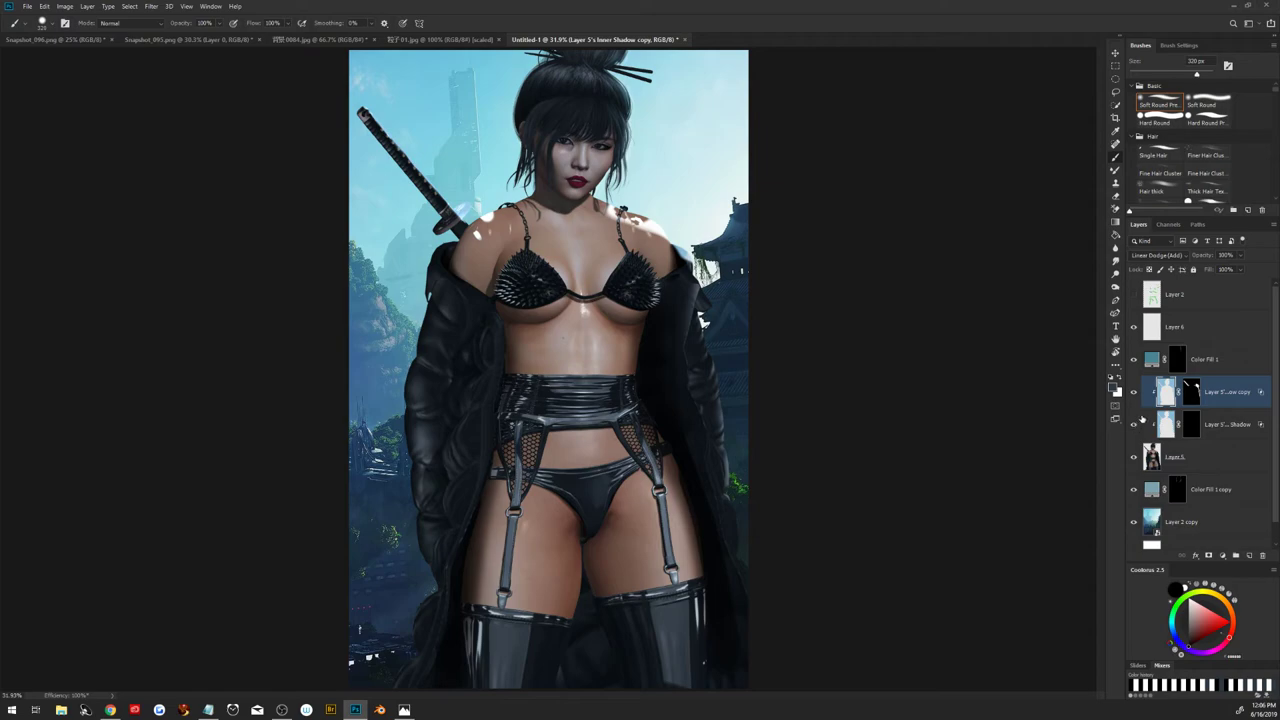
Darken the sword guard glow on the copied layer's mask with a 94 px brush
click(1134, 392)
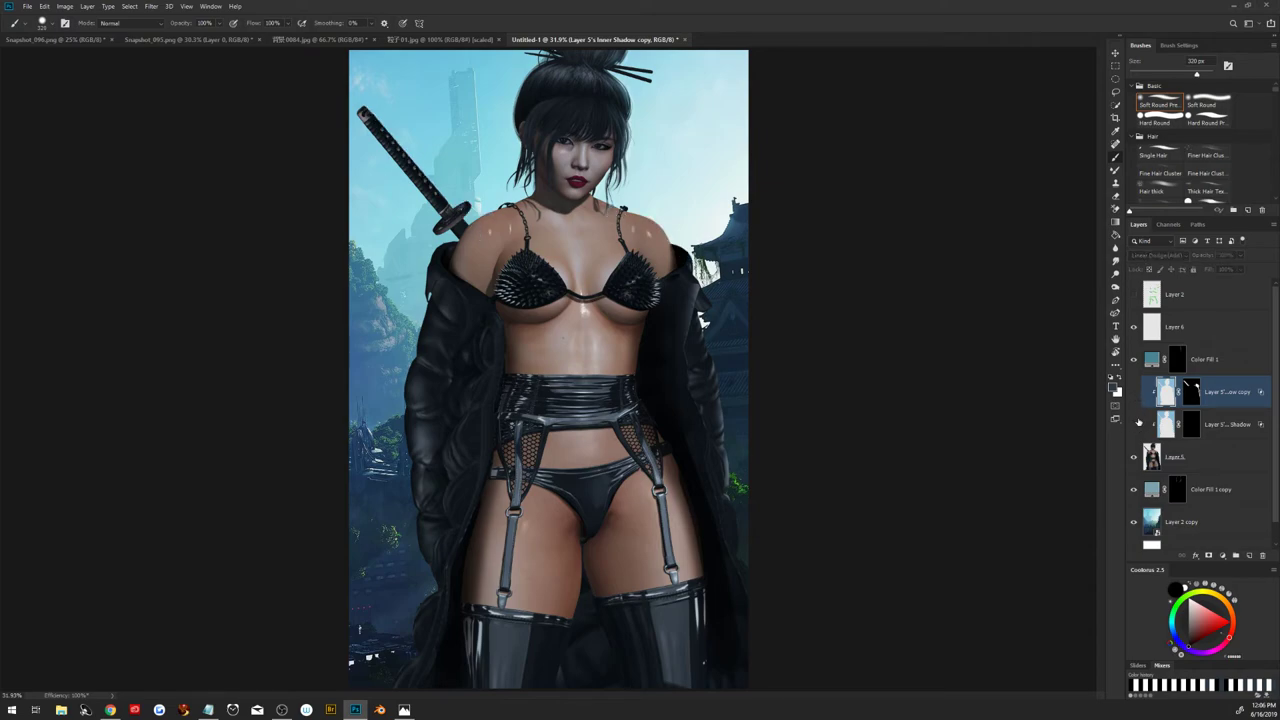
click(1192, 394)
click(1134, 392)
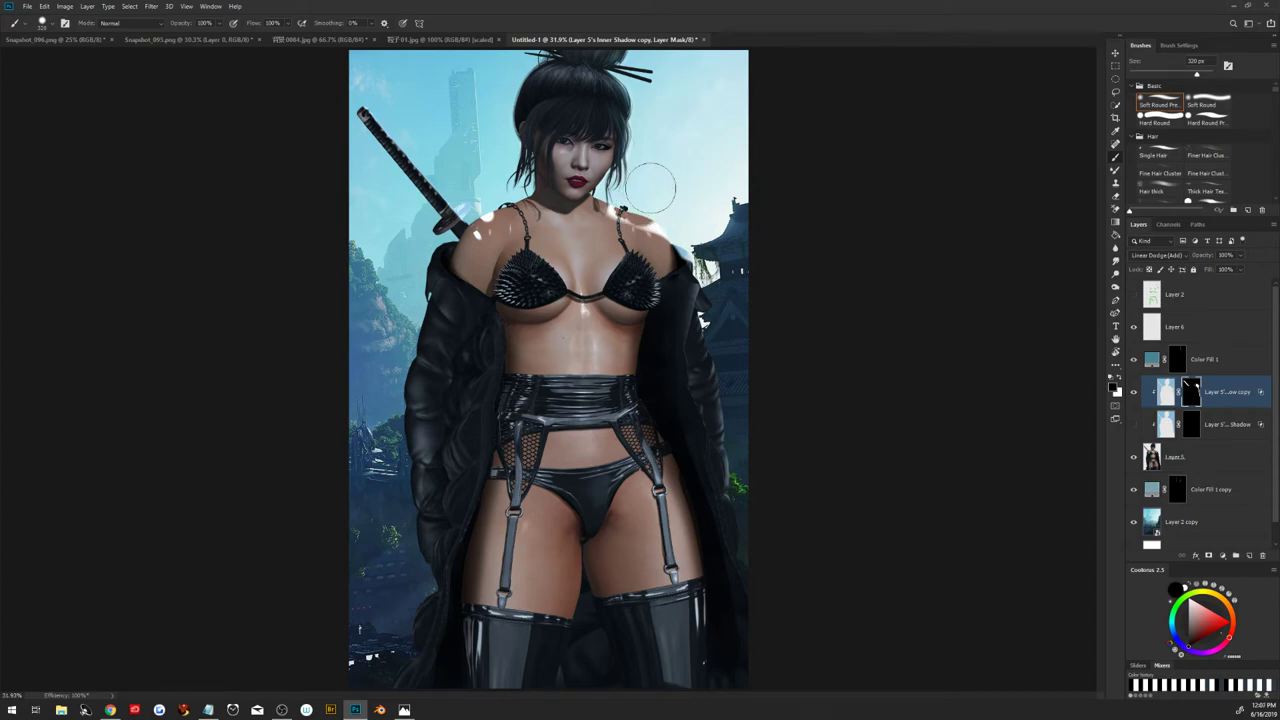
drag(656, 156, 640, 195)
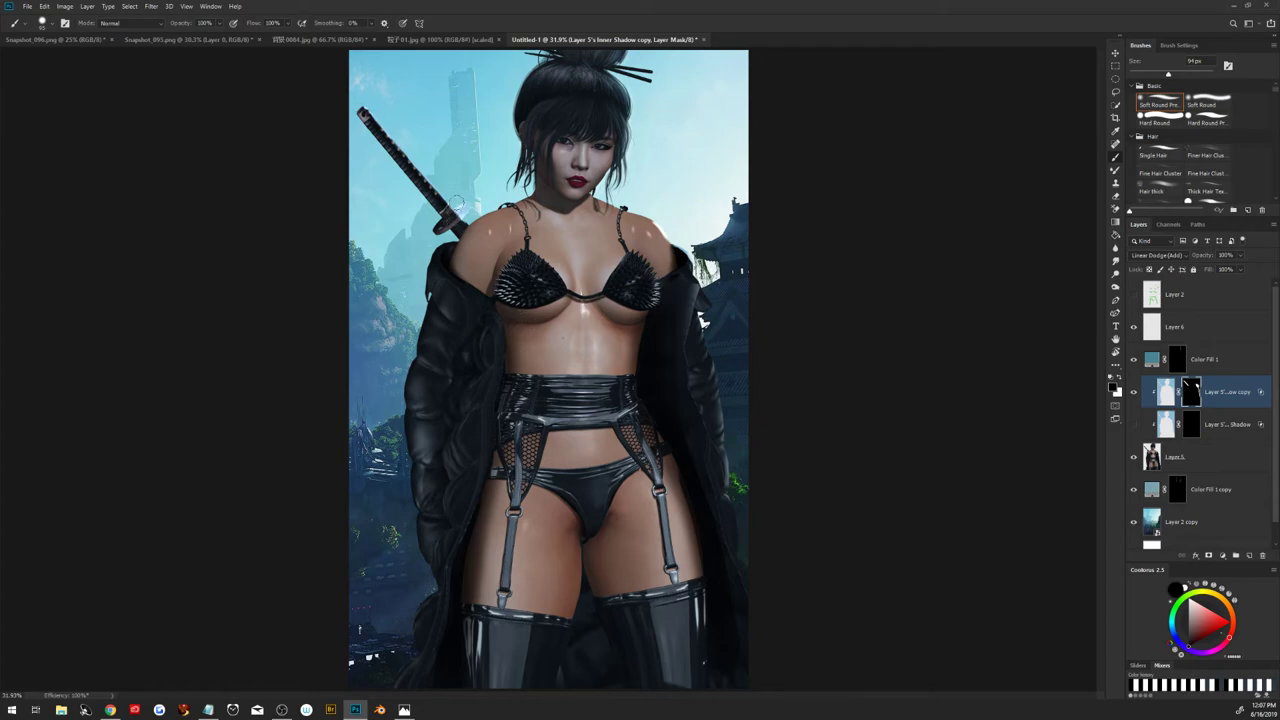
drag(455, 203, 462, 212)
Rebalance the right shoulder highlight, painting white then black with a roughly 239 px brush
key(x)
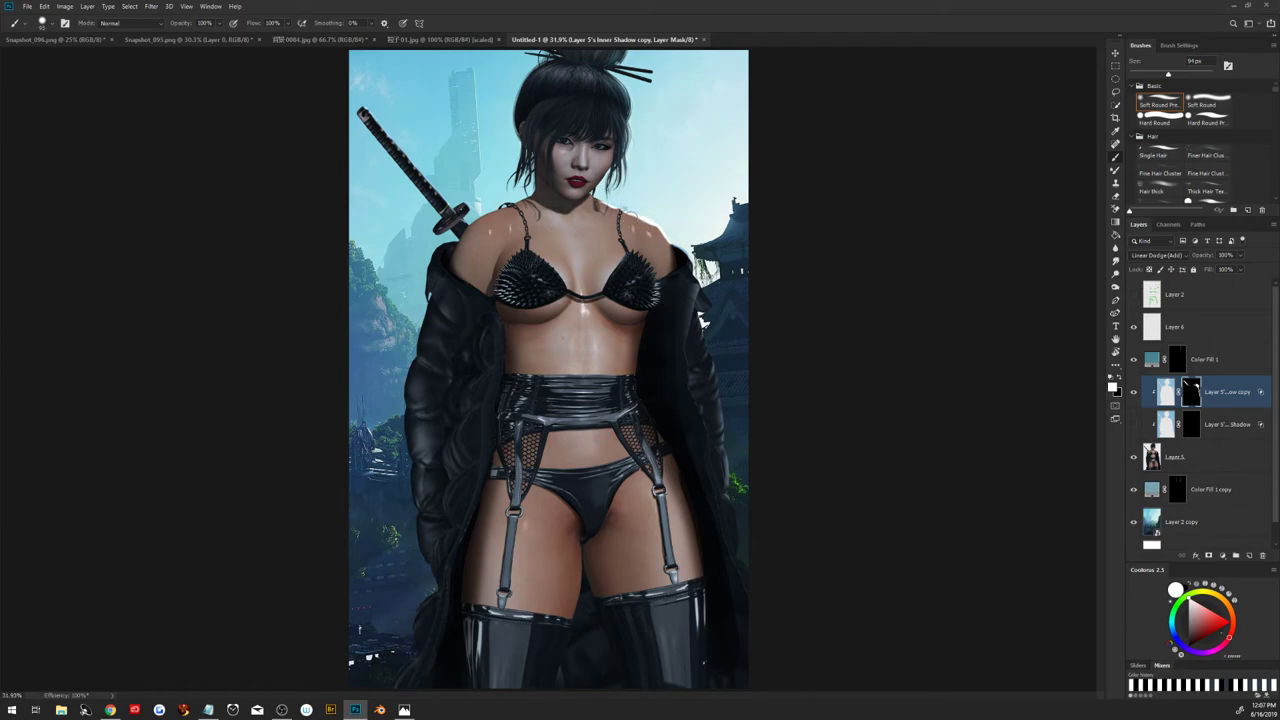
alt+right_click(637, 223)
alt+right_click(586, 225)
drag(630, 226, 645, 224)
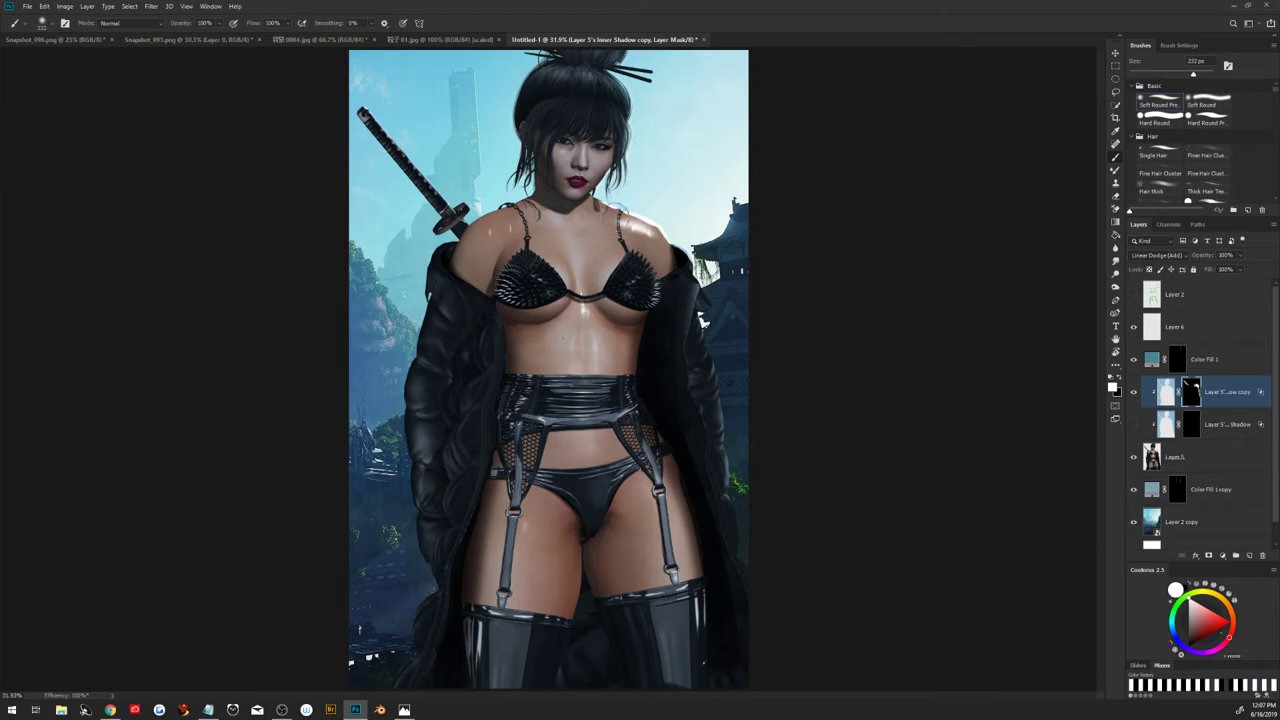
key(x)
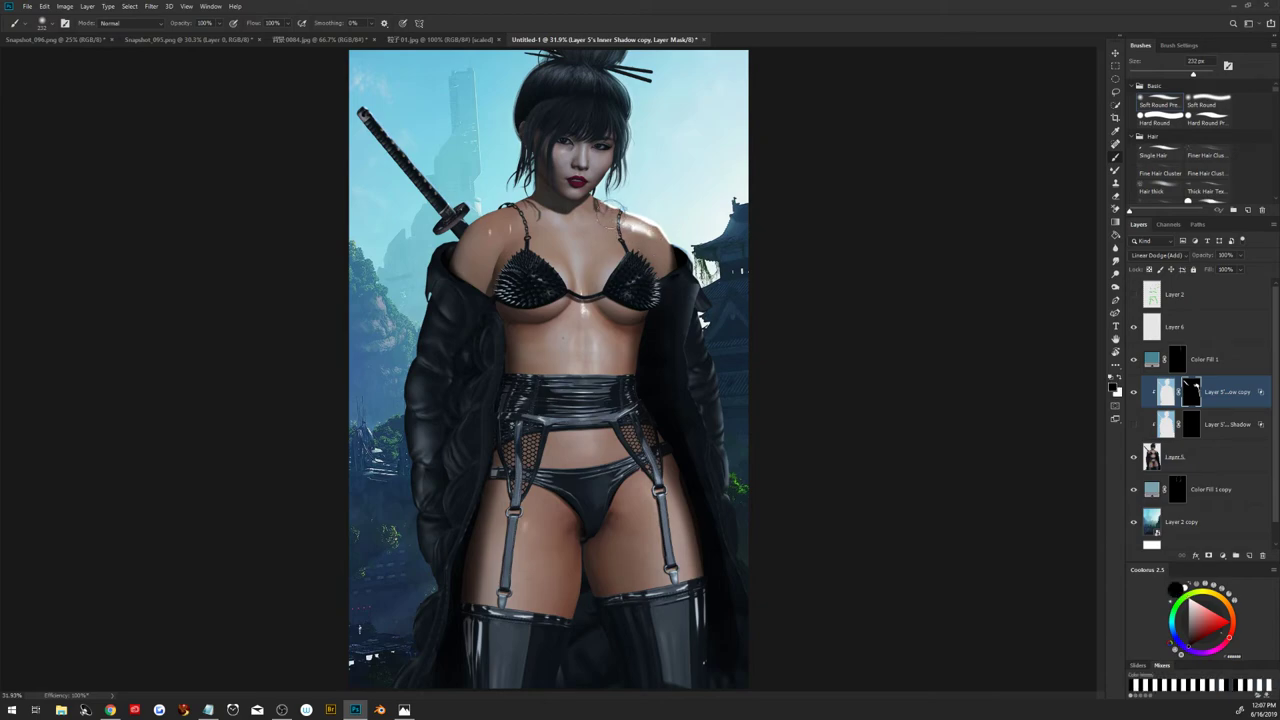
drag(618, 228, 647, 226)
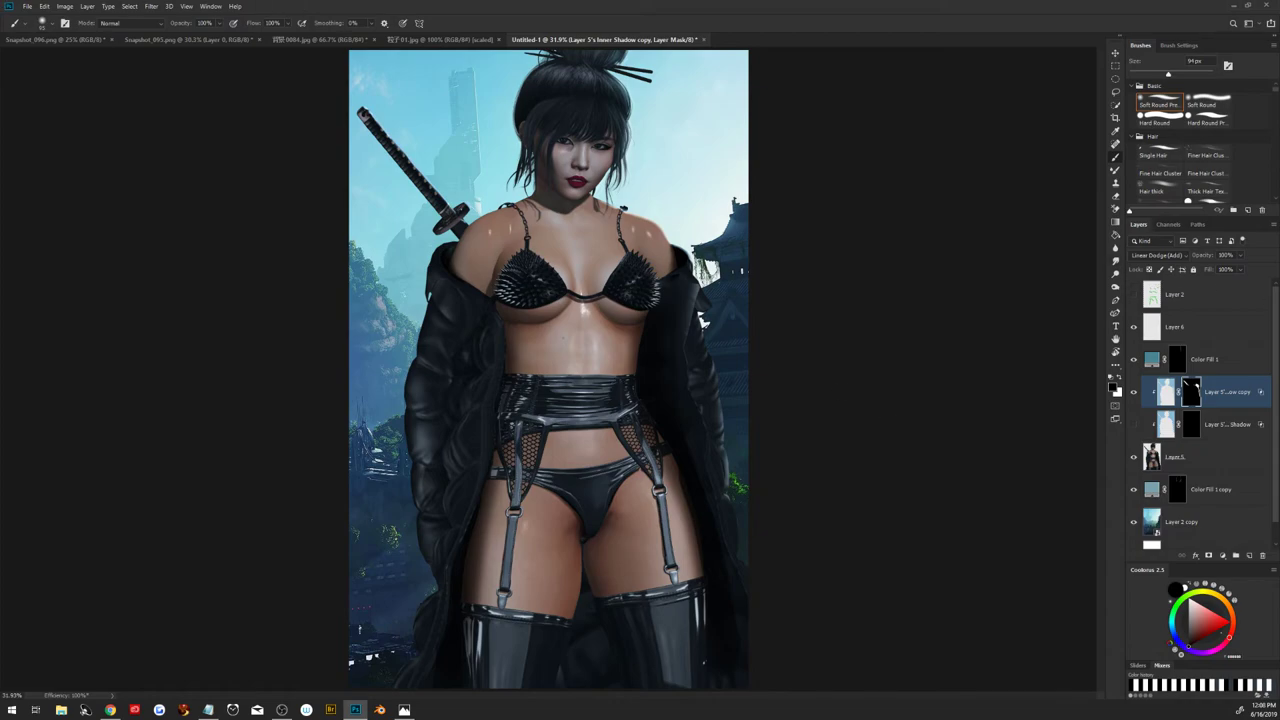
click(110, 710)
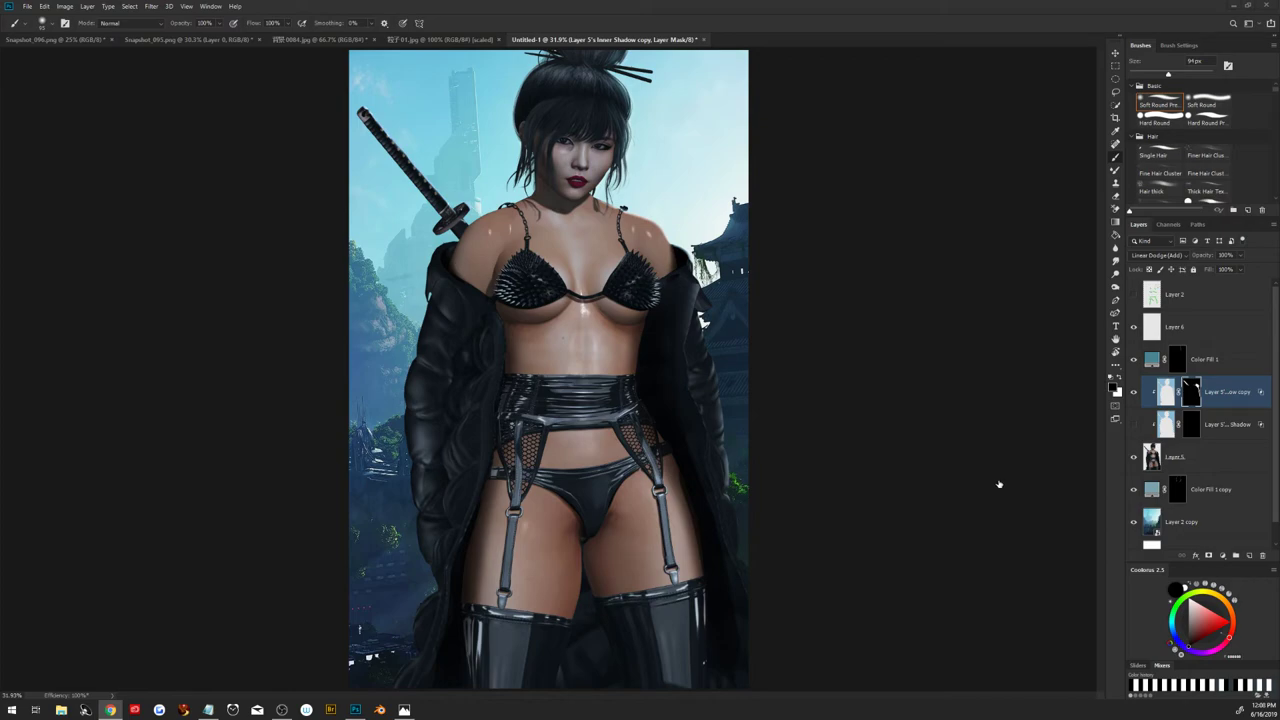
key(alt+Tab)
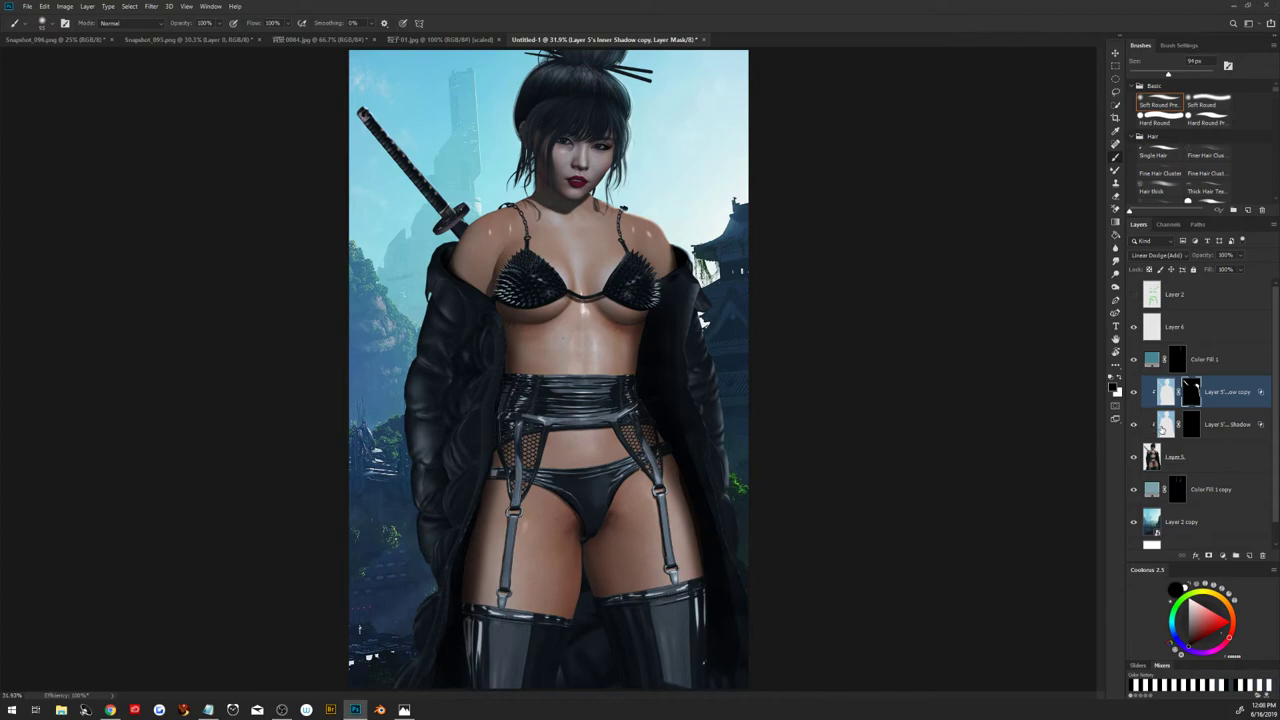
Prepare a 426 px white brush with low opacity and flow on the Inner Shadow layer
click(1165, 430)
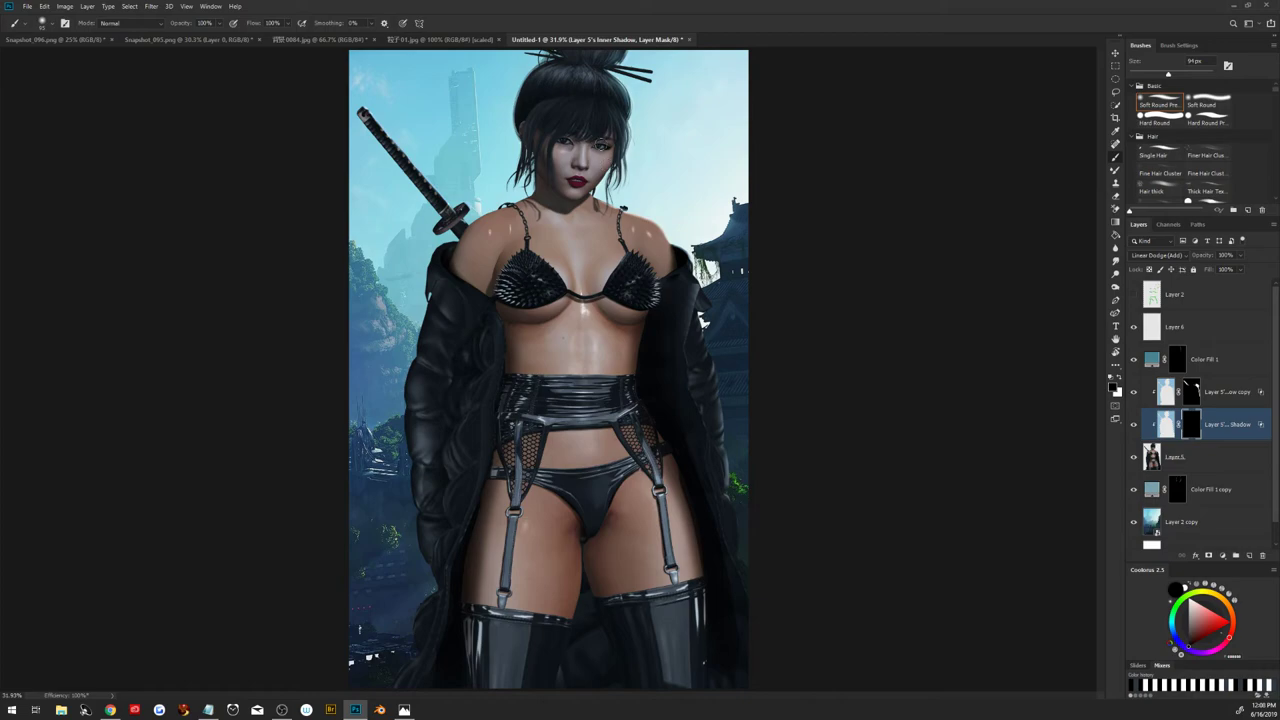
drag(629, 143, 660, 143)
drag(190, 24, 158, 24)
drag(255, 24, 177, 24)
key(x)
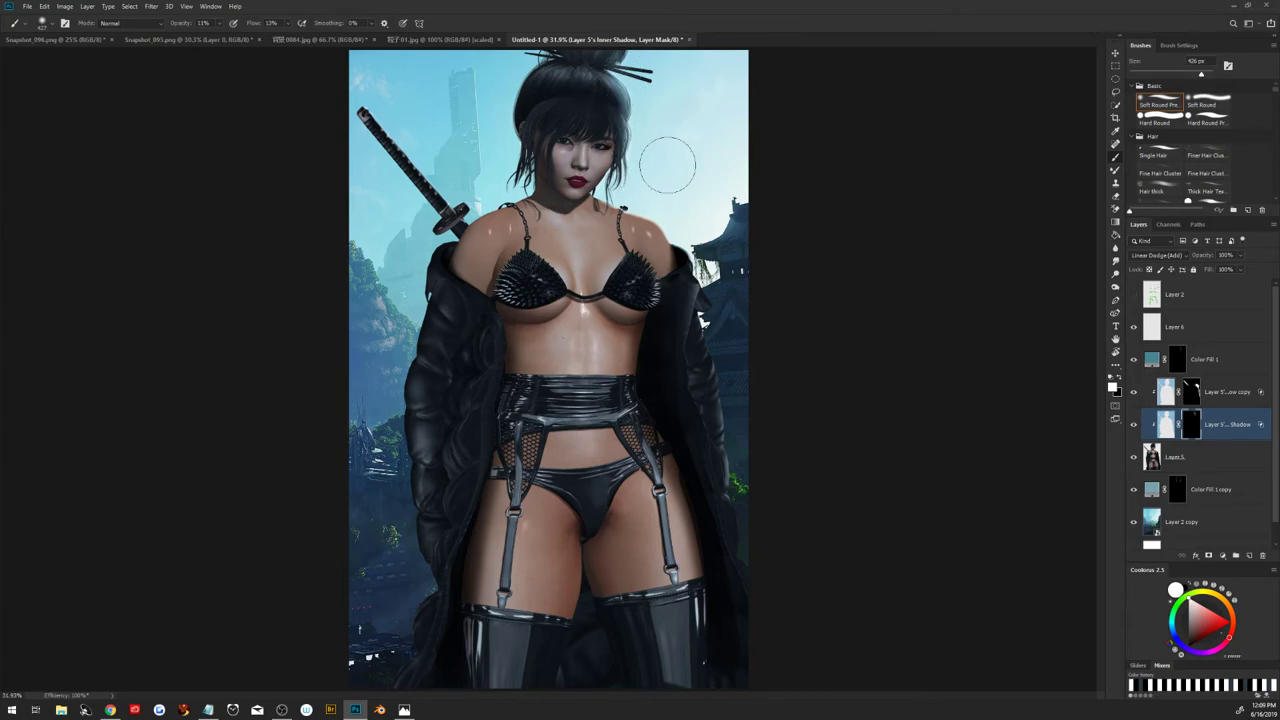
Lower the Inner Shadow layer's opacity to 86% and select Color Fill 1
click(1165, 430)
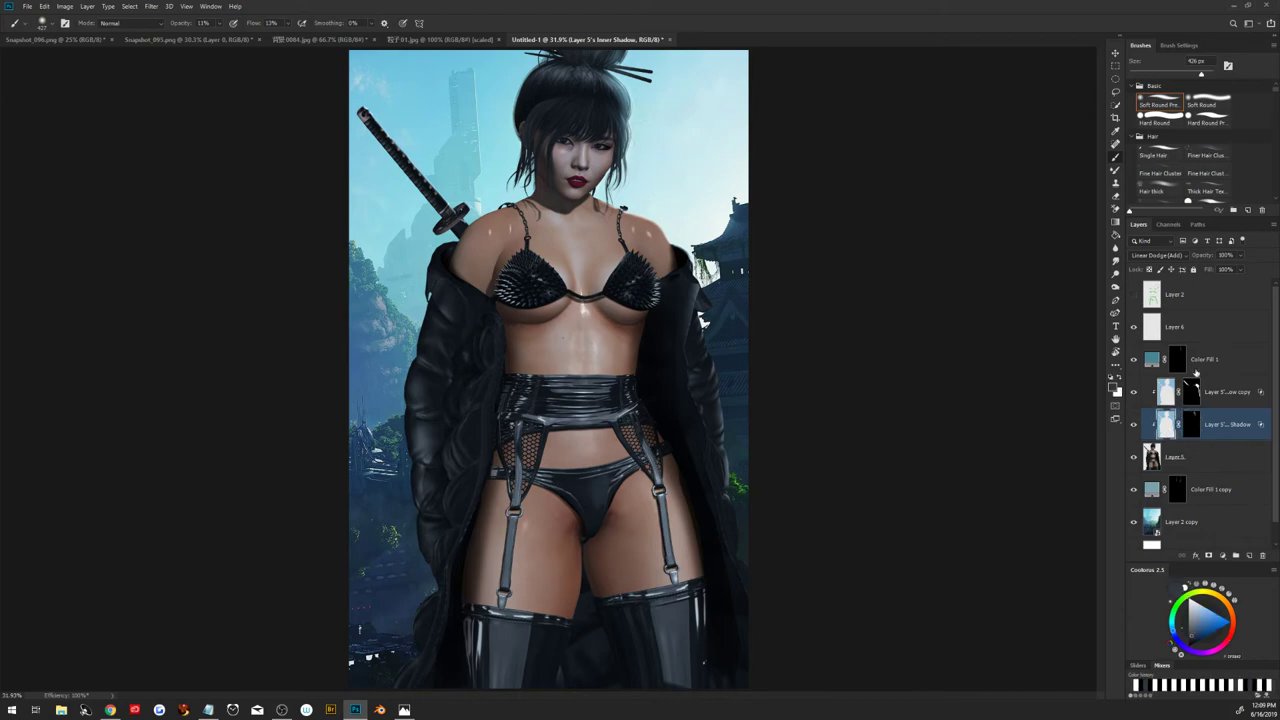
click(1222, 255)
key(Return)
click(1222, 368)
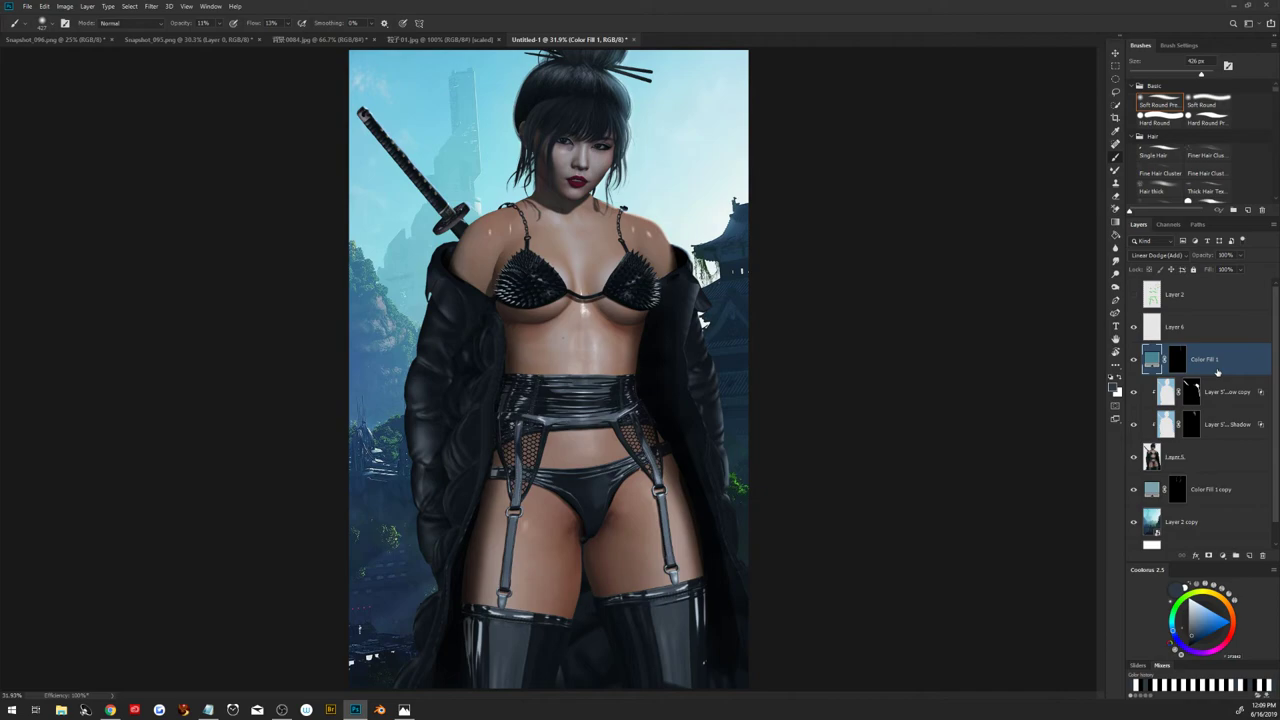
Duplicate Color Fill 1 and fill the new copy's mask with black
key(ctrl+j)
click(1184, 366)
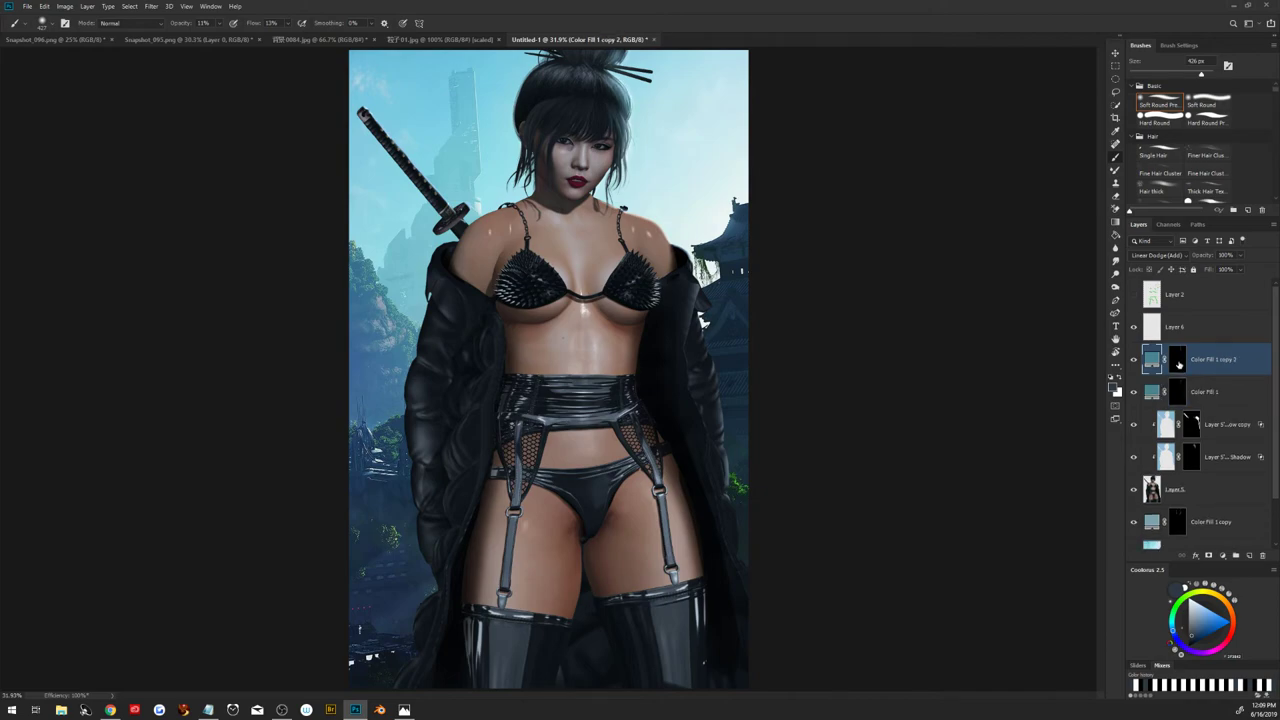
key(shift+F5)
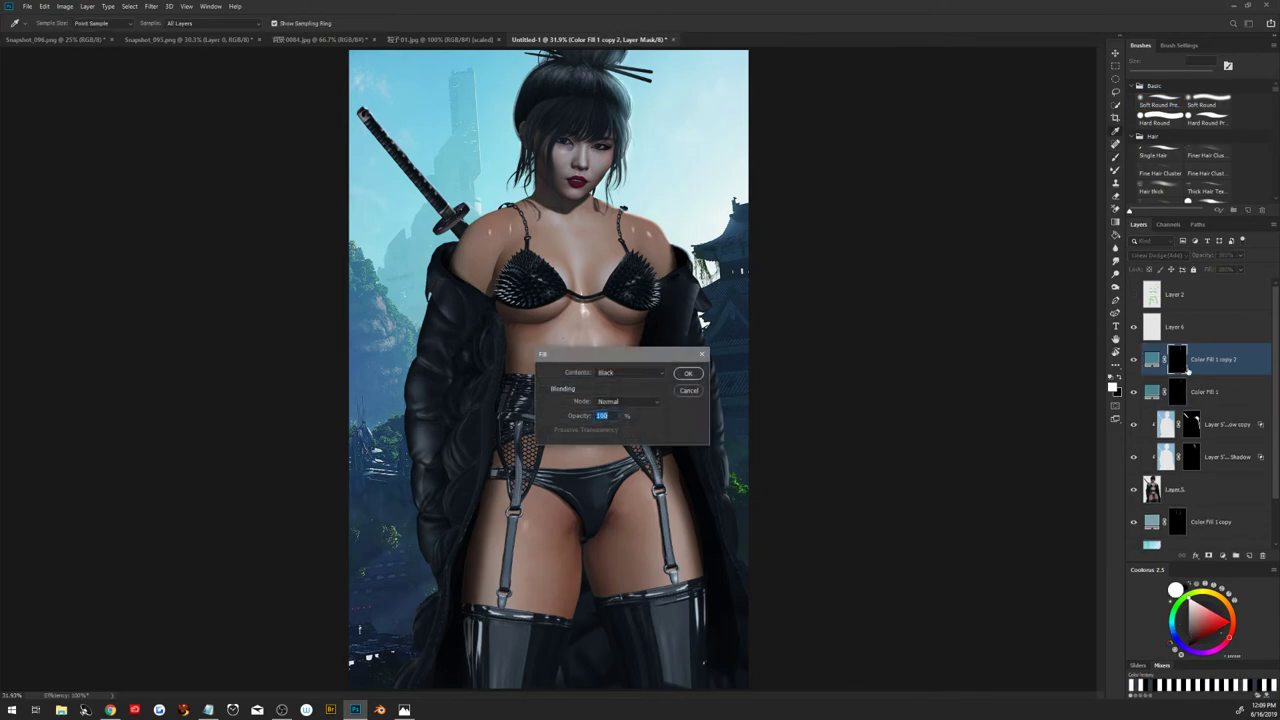
click(688, 373)
Select the Hard Round Pressure brush preset
key(b)
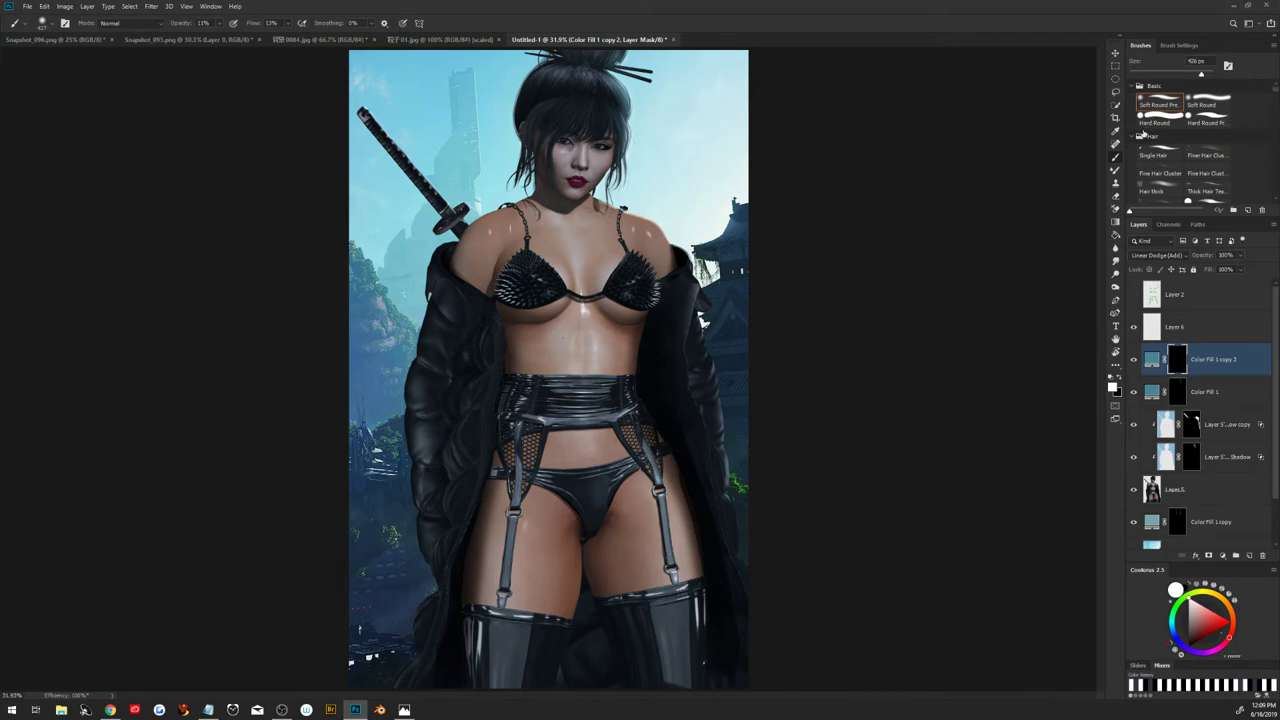
click(1207, 121)
scroll(610, 175, up, 2)
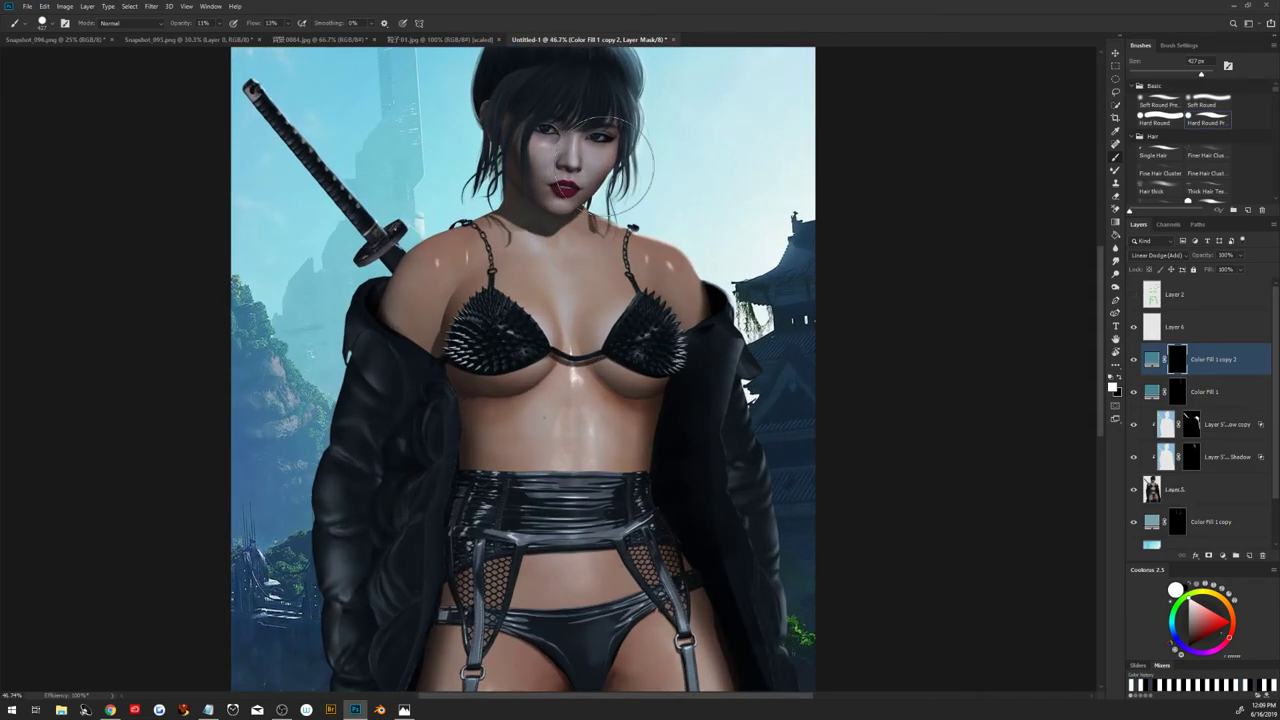
scroll(610, 175, up, 2)
Trace the jawline with a curved pen path from below the ear to under the chin
click(110, 709)
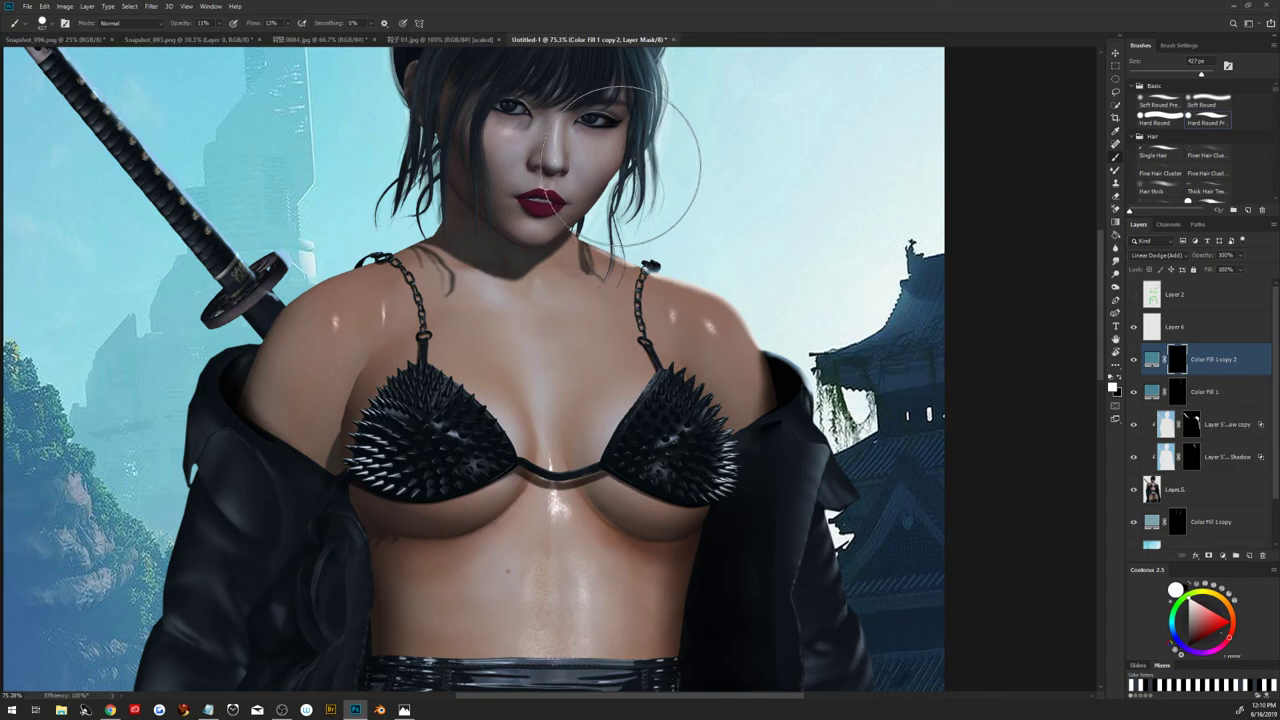
key(p)
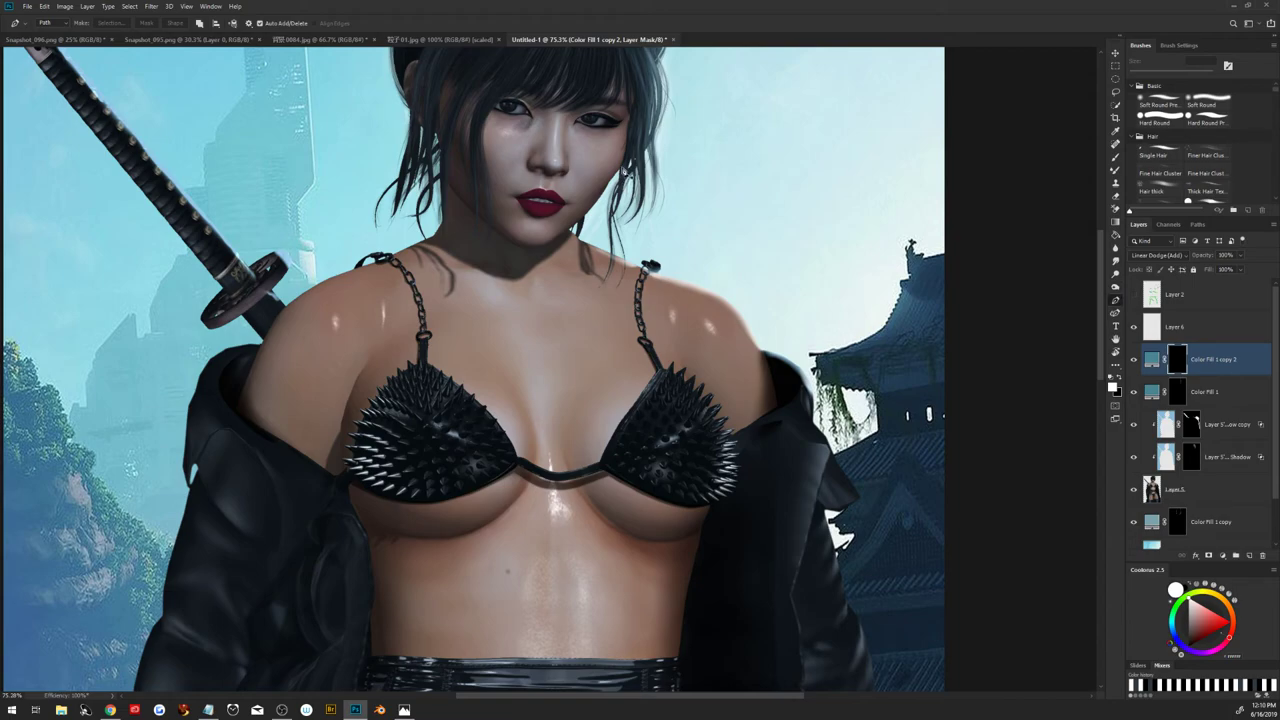
click(622, 171)
click(606, 186)
click(581, 216)
drag(529, 247, 511, 249)
Shrink the brush to a fine size and zoom in on the chin
key(b)
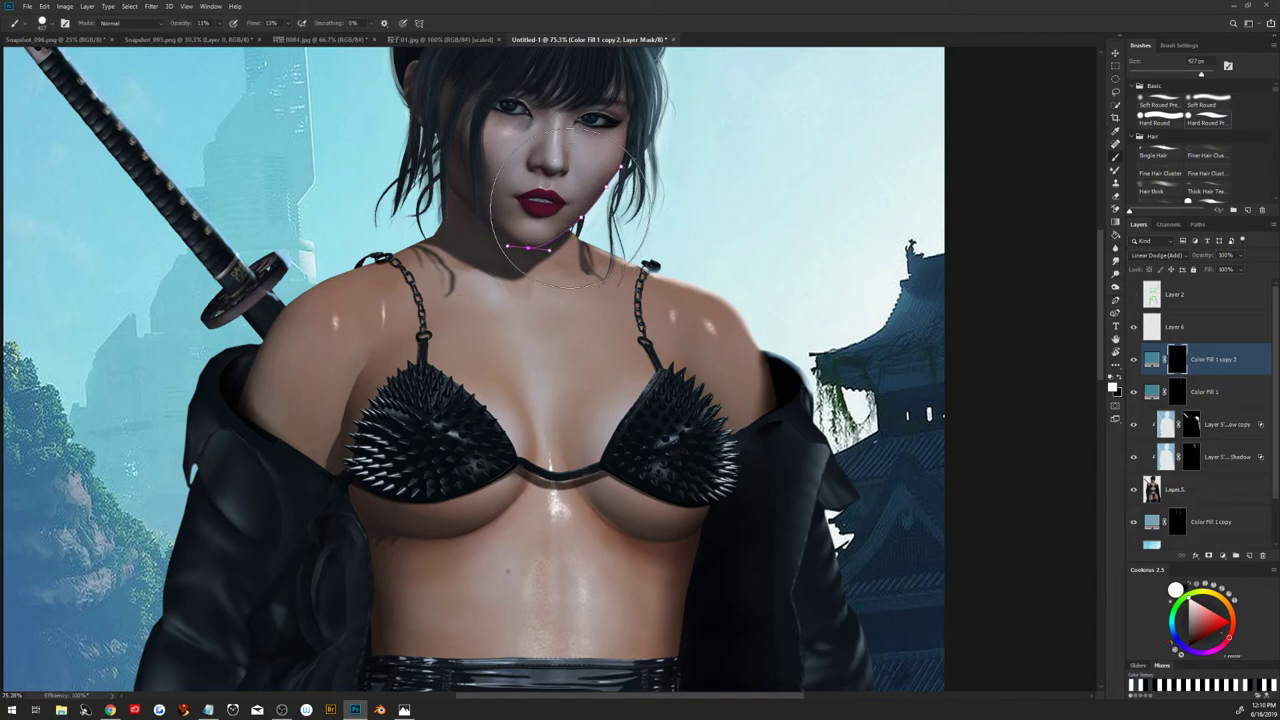
key(bracketleft)
key(bracketleft)
key(bracketleft)
scroll(580, 215, up, 5)
key(bracketleft)
key(bracketleft)
key(bracketleft)
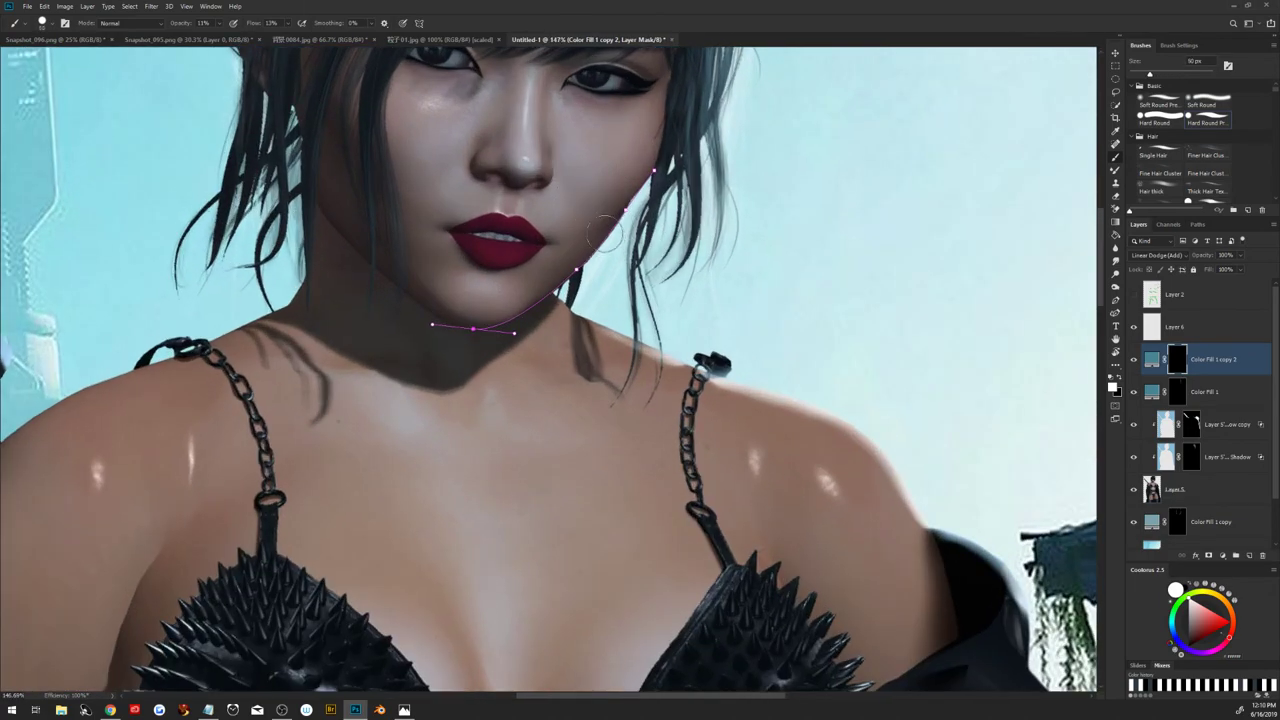
key(bracketleft)
key(bracketleft)
key(bracketleft)
key(bracketleft)
key(bracketleft)
key(bracketleft)
key(bracketleft)
key(bracketleft)
Stroke the jaw path with the brush twice using Stroke Path
key(p)
right_click(618, 253)
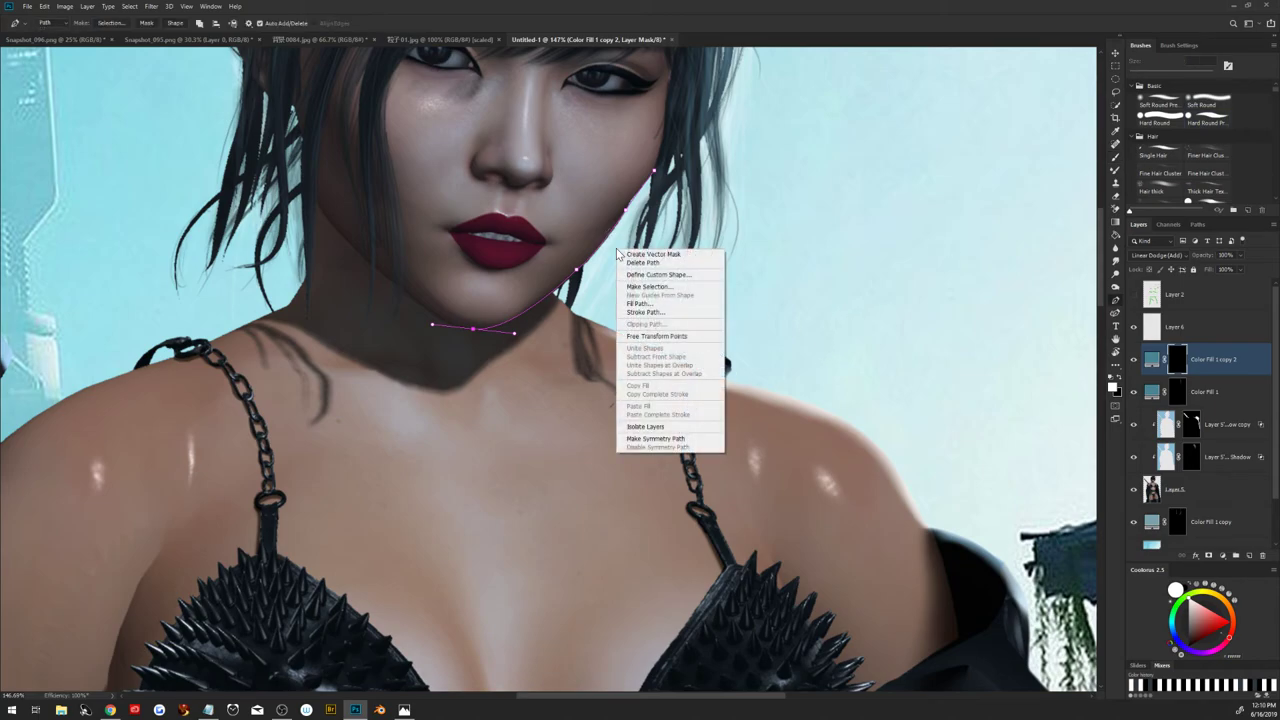
click(640, 313)
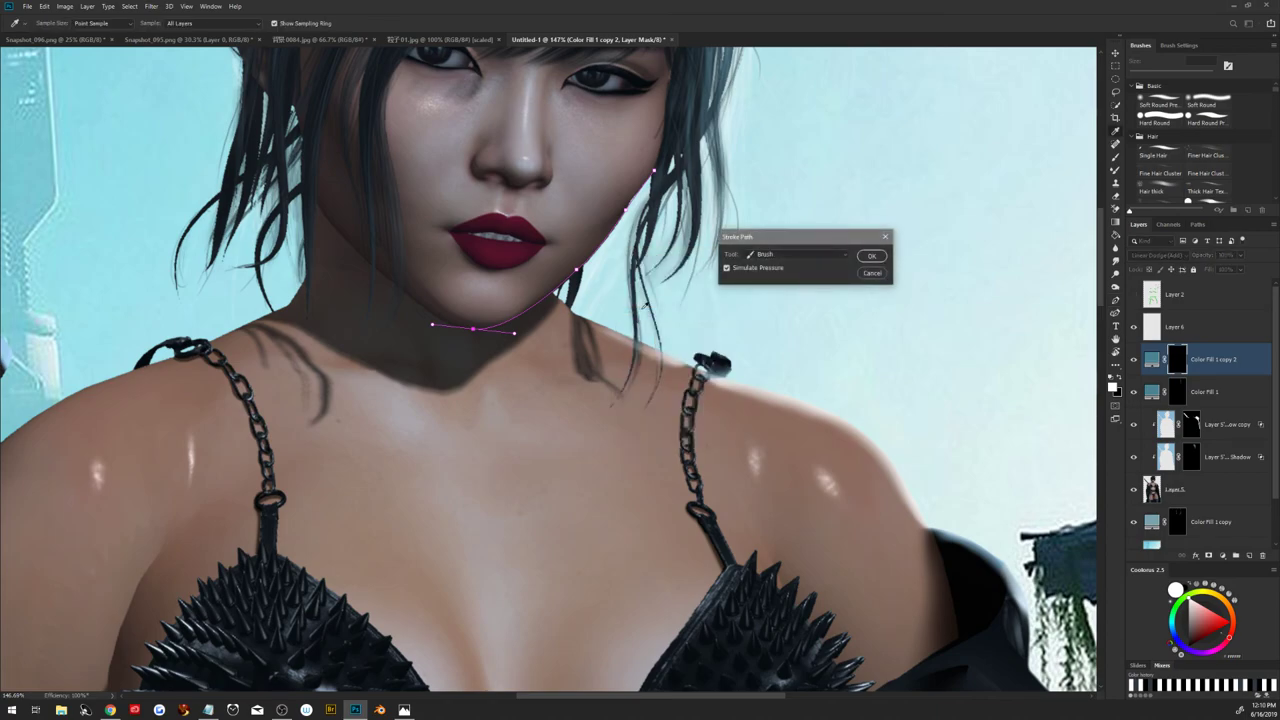
click(872, 256)
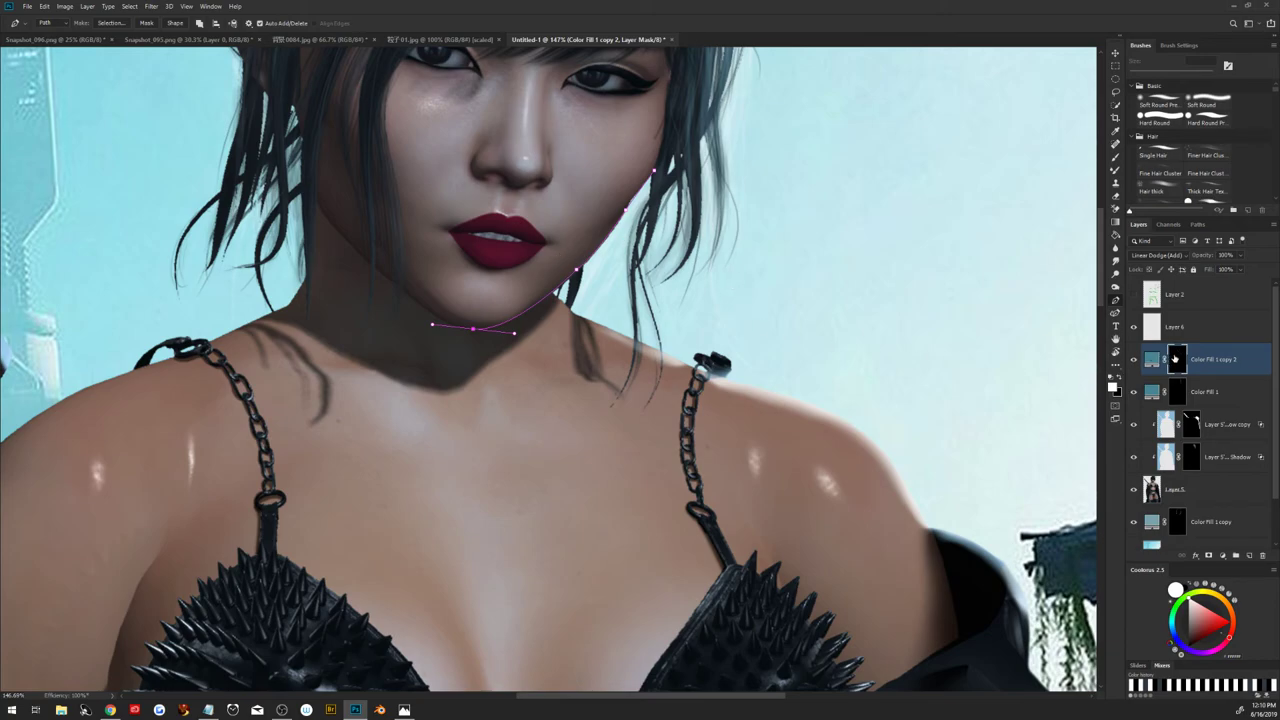
key(b)
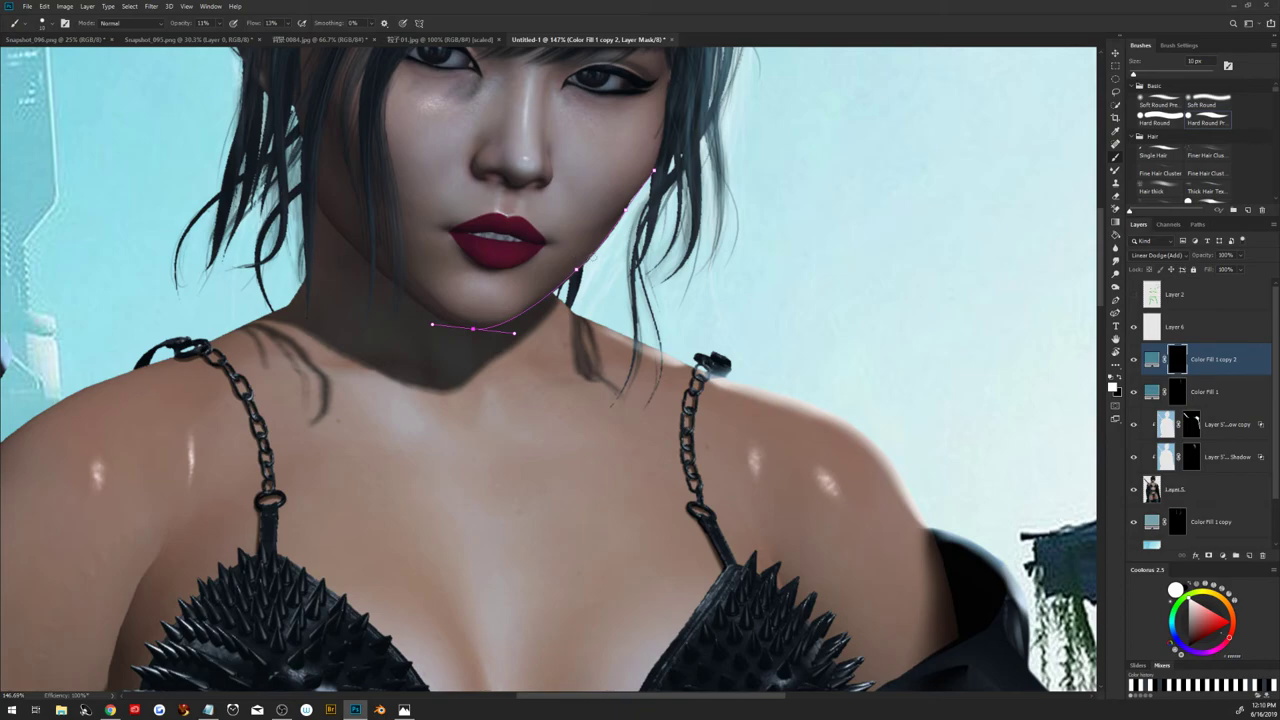
key(p)
right_click(597, 262)
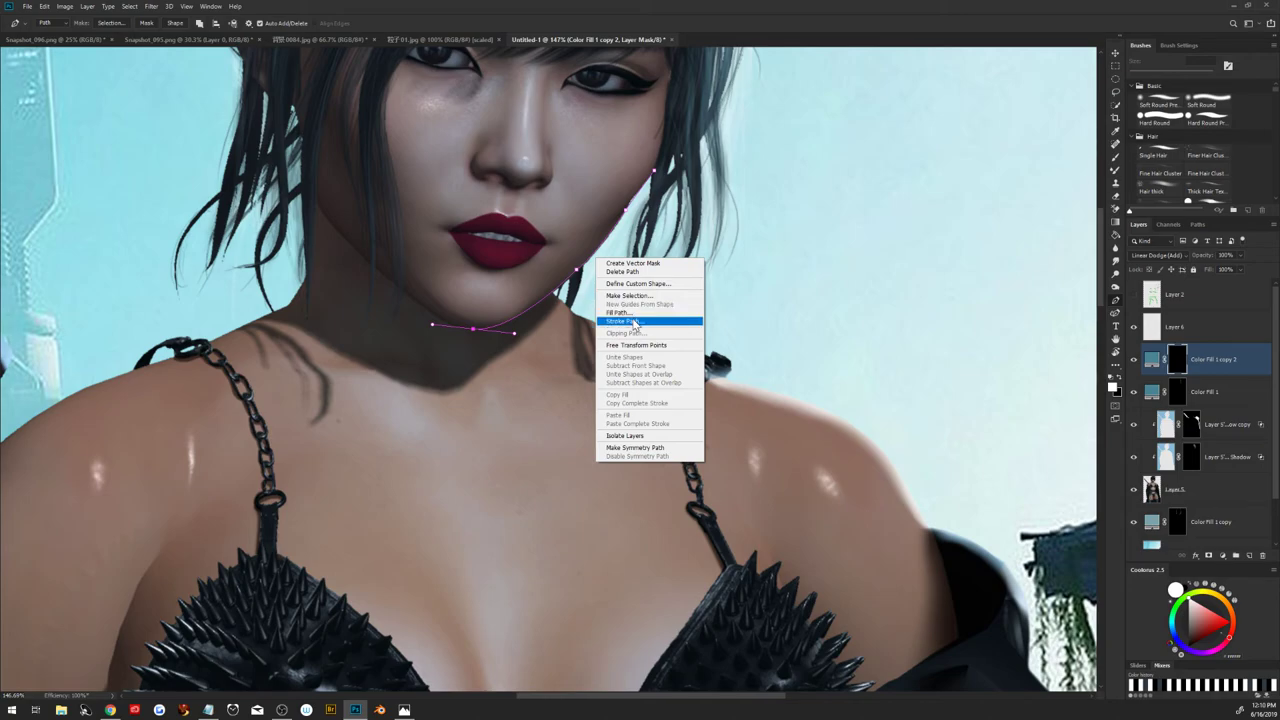
click(633, 322)
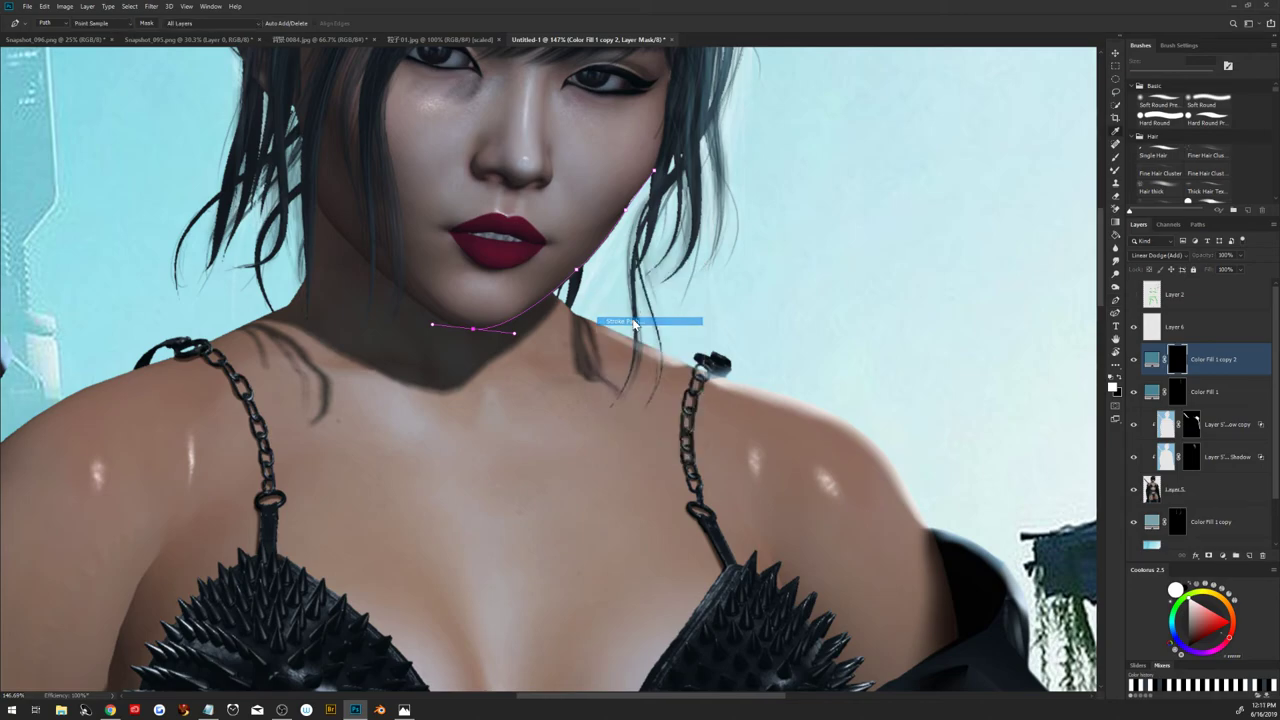
click(868, 258)
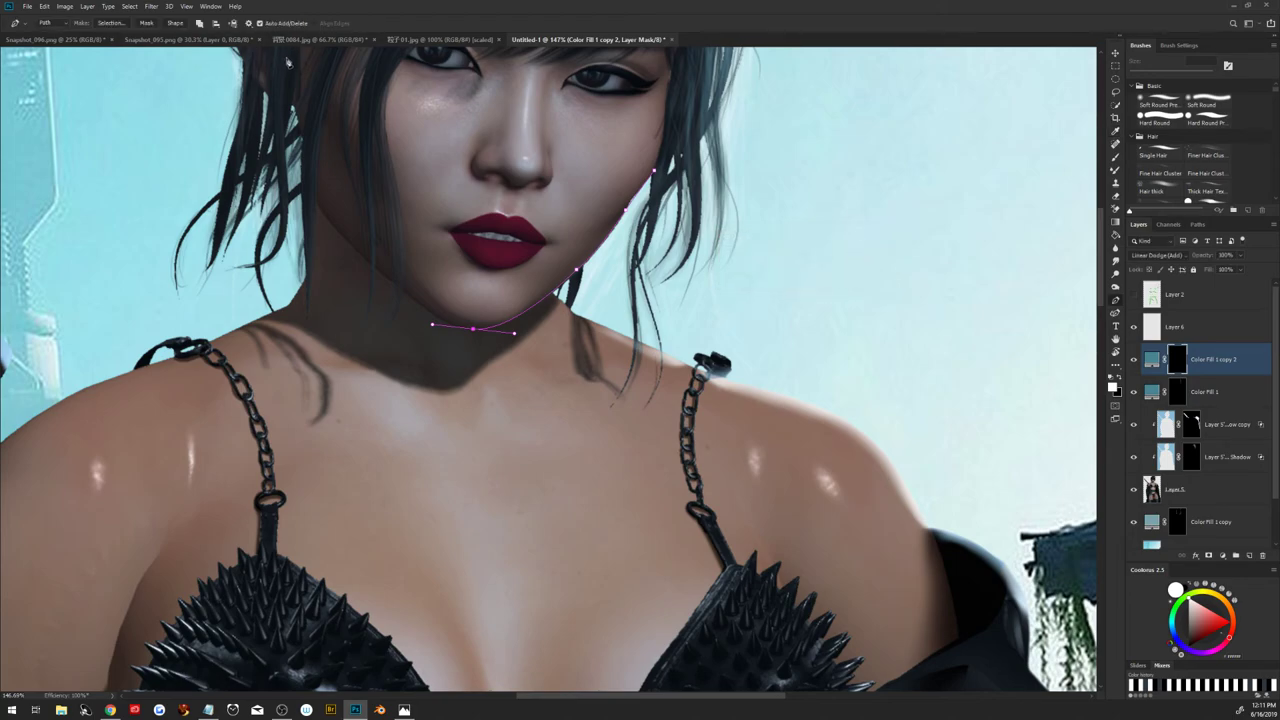
Raise brush opacity and flow to 100% and stroke the jaw path again
key(b)
drag(186, 23, 325, 35)
key(Return)
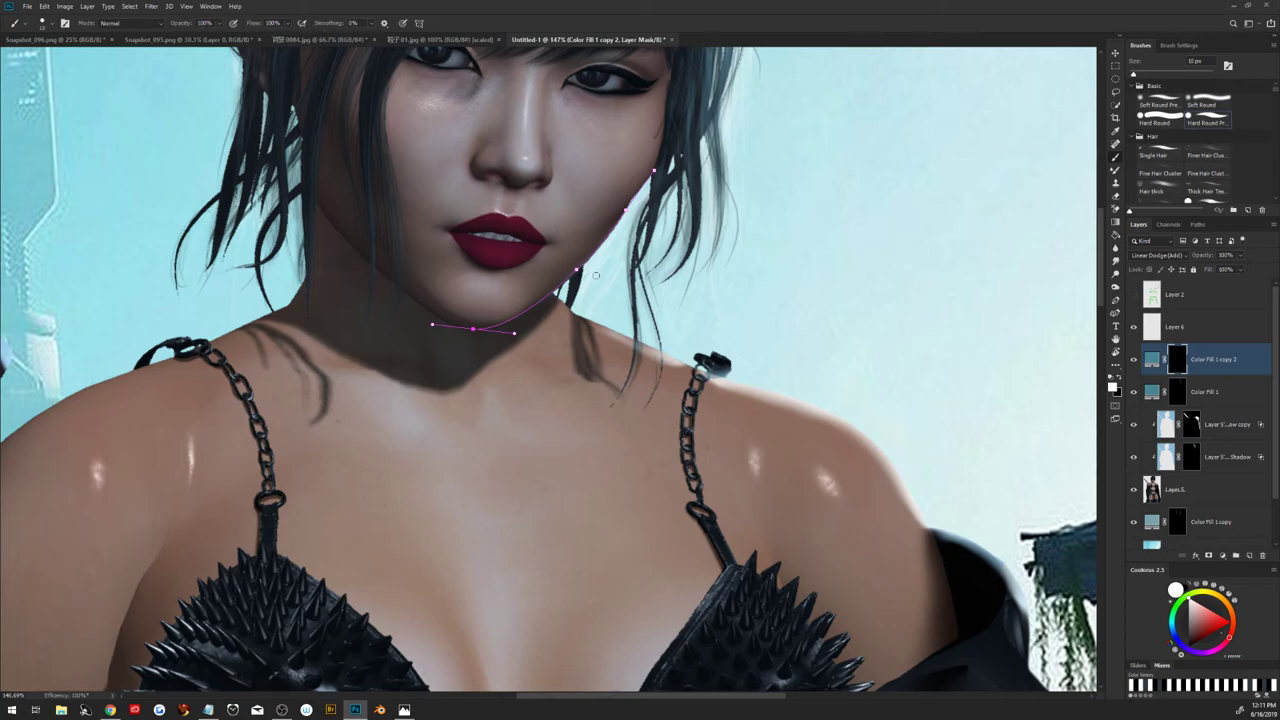
key(p)
right_click(597, 277)
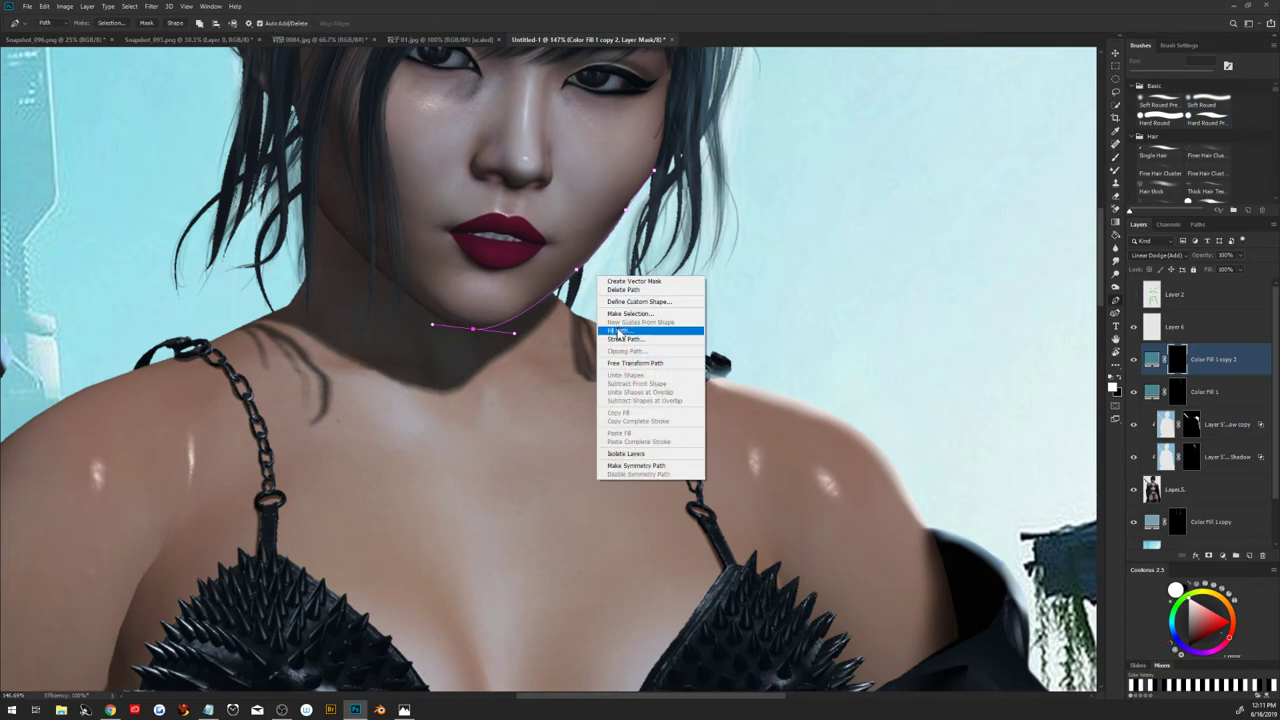
click(622, 339)
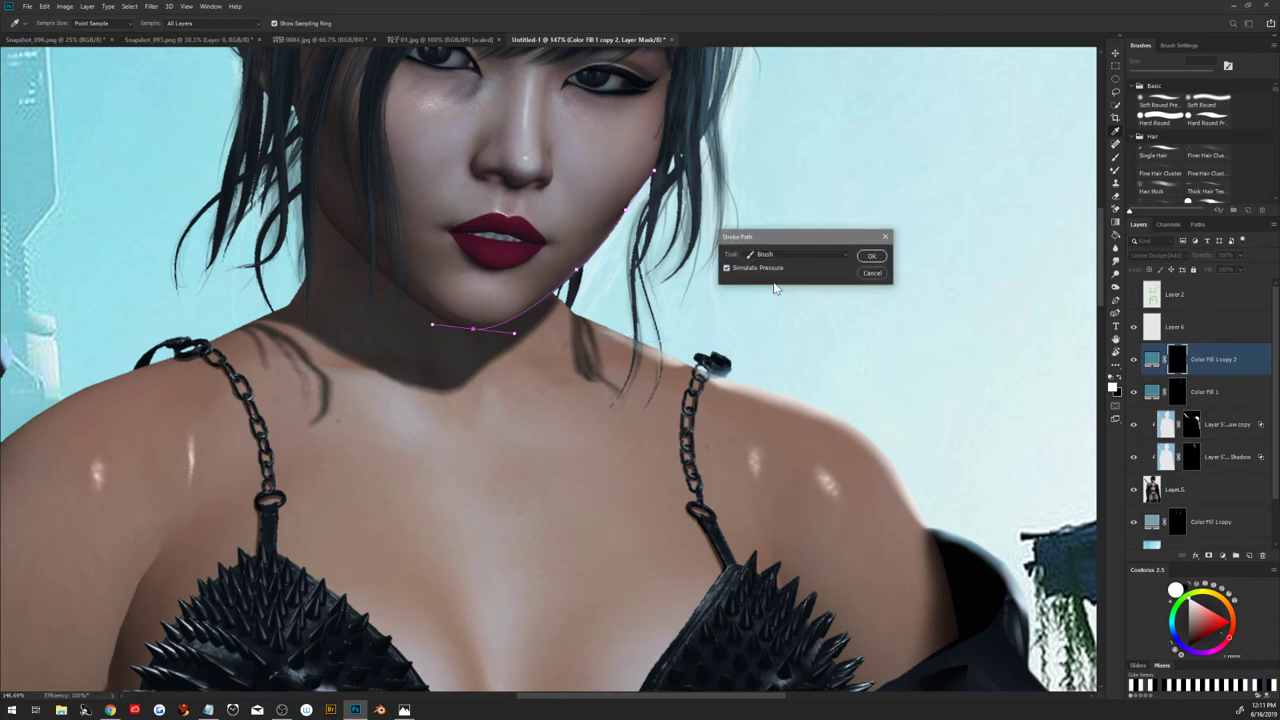
click(866, 257)
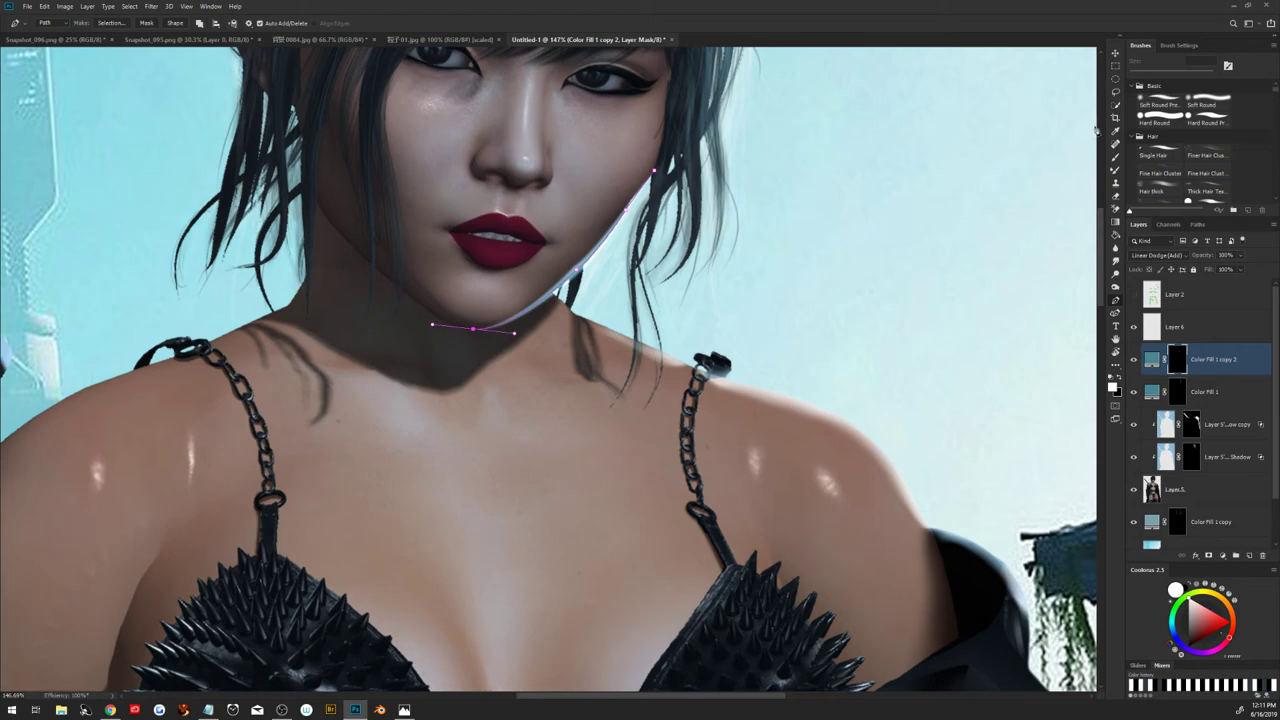
Hide the jaw path and fit the whole image in the window
scroll(636, 268, down, 2)
scroll(636, 268, down, 2)
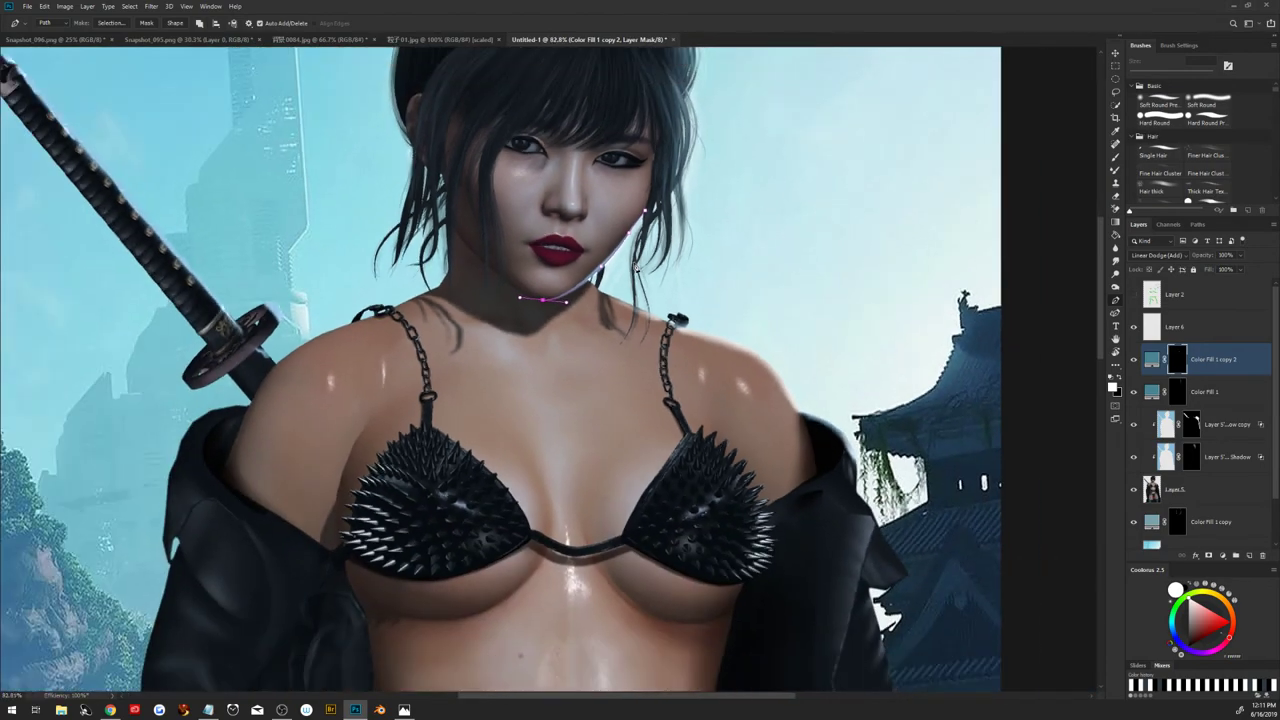
scroll(636, 268, down, 1)
scroll(636, 268, down, 1)
scroll(636, 266, up, 2)
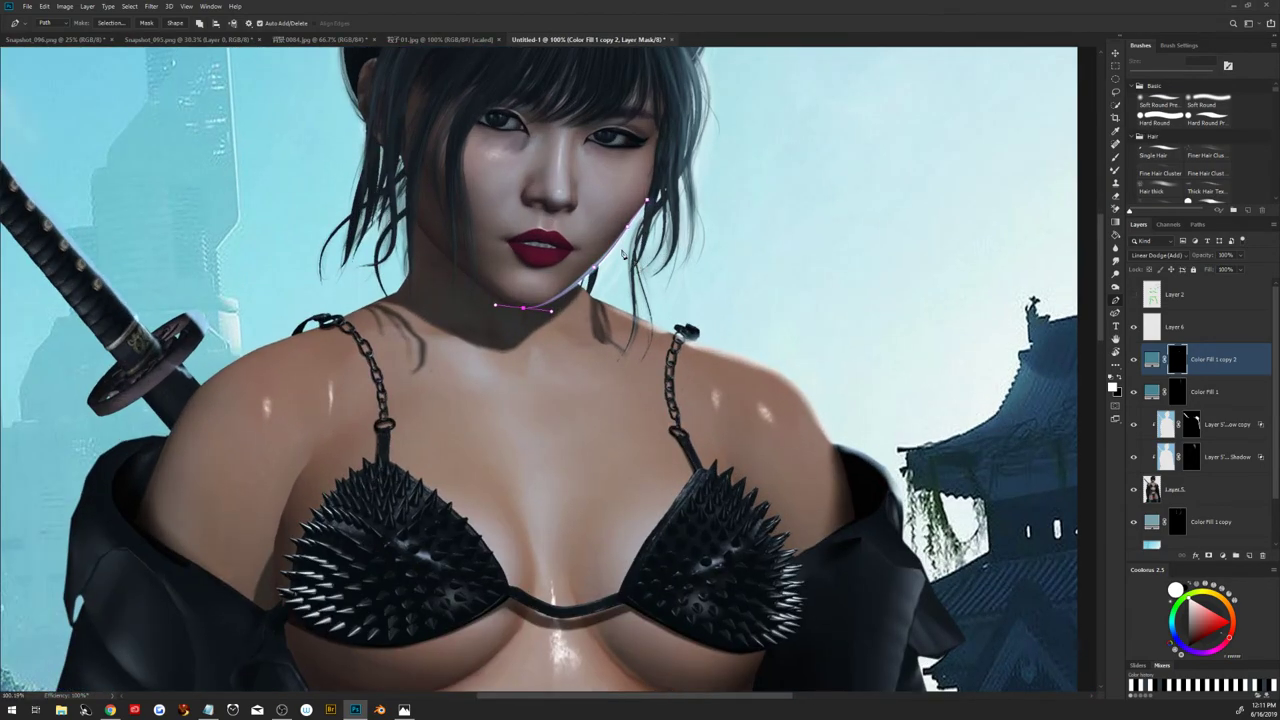
scroll(622, 254, up, 1)
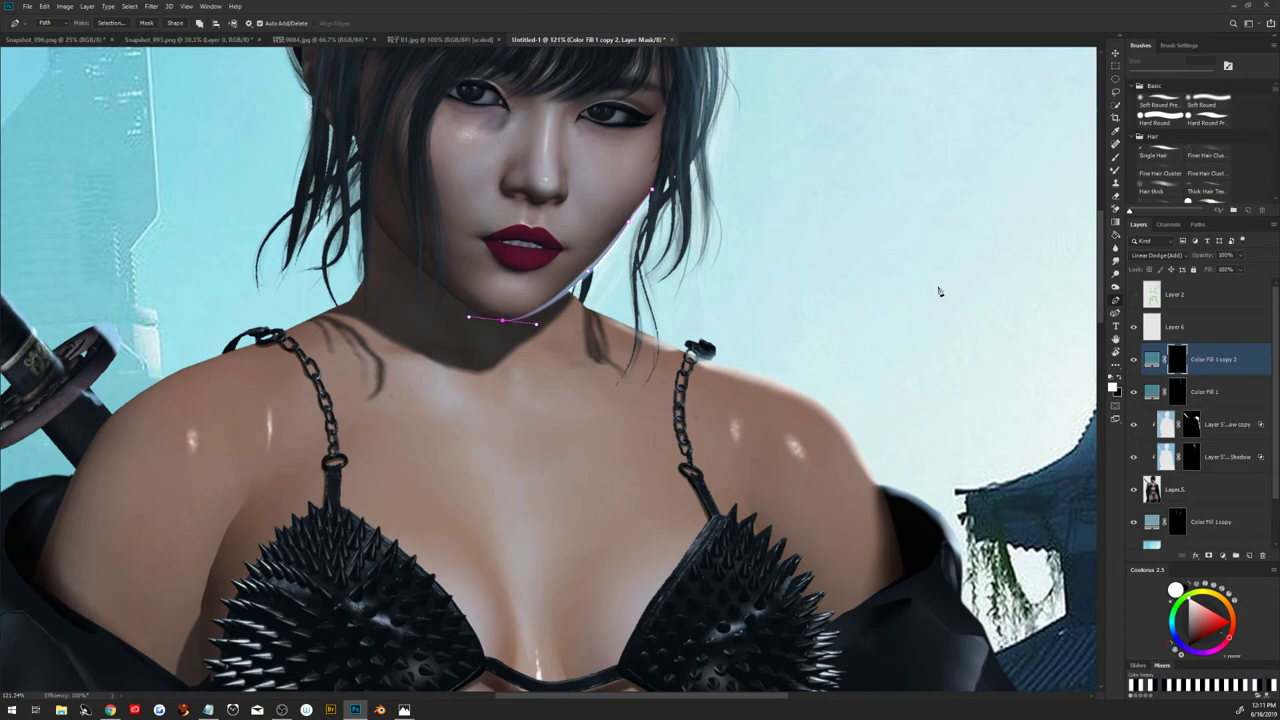
key(Escape)
key(ctrl+0)
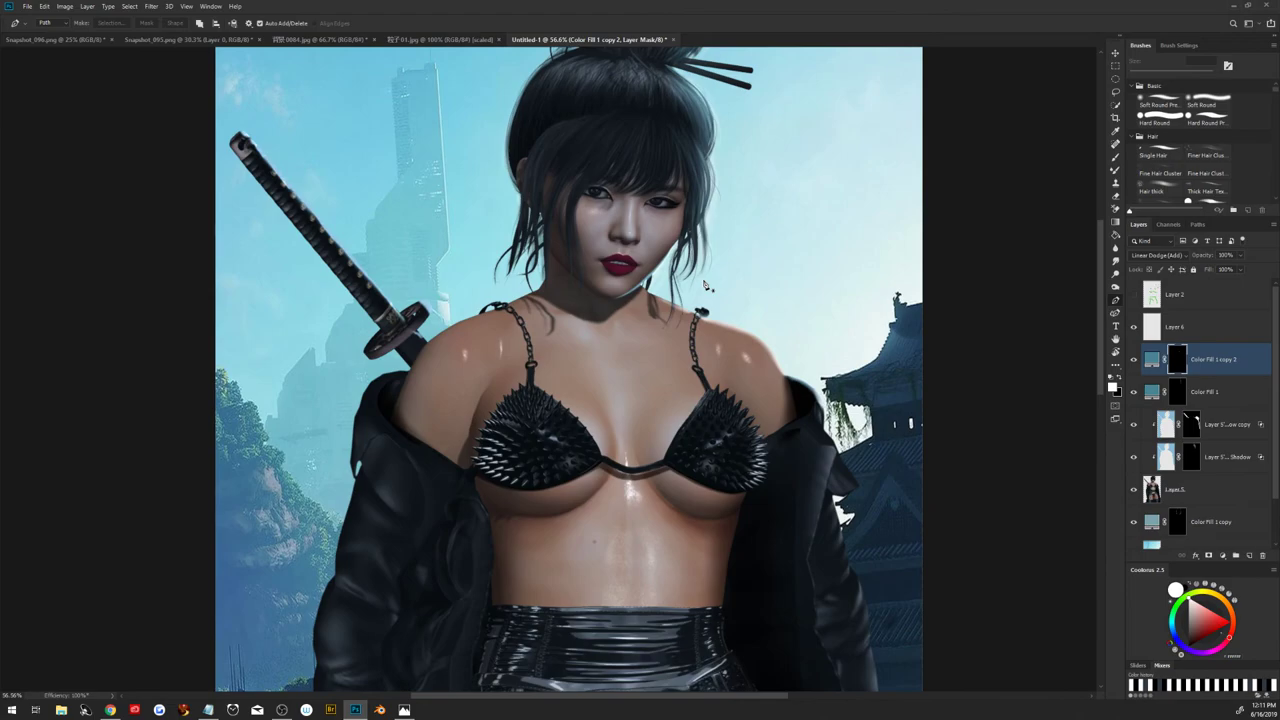
scroll(462, 184, up, 2)
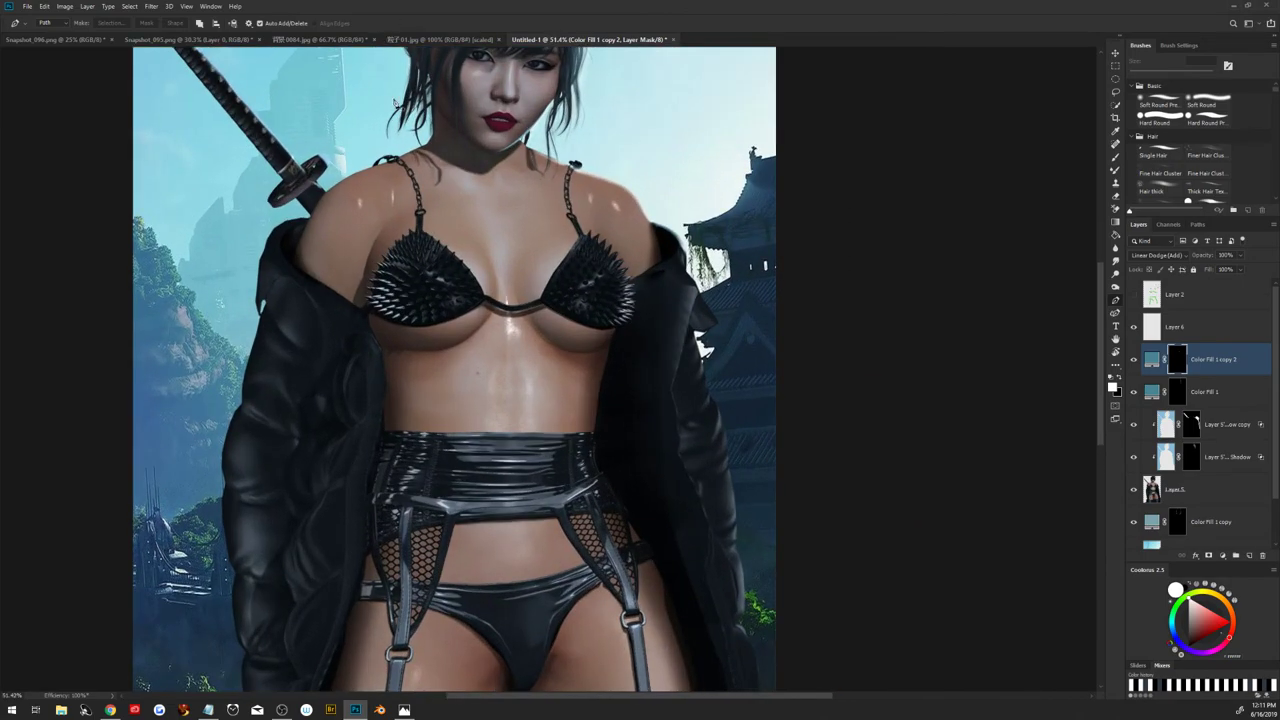
scroll(400, 105, up, 1)
scroll(420, 105, up, 1)
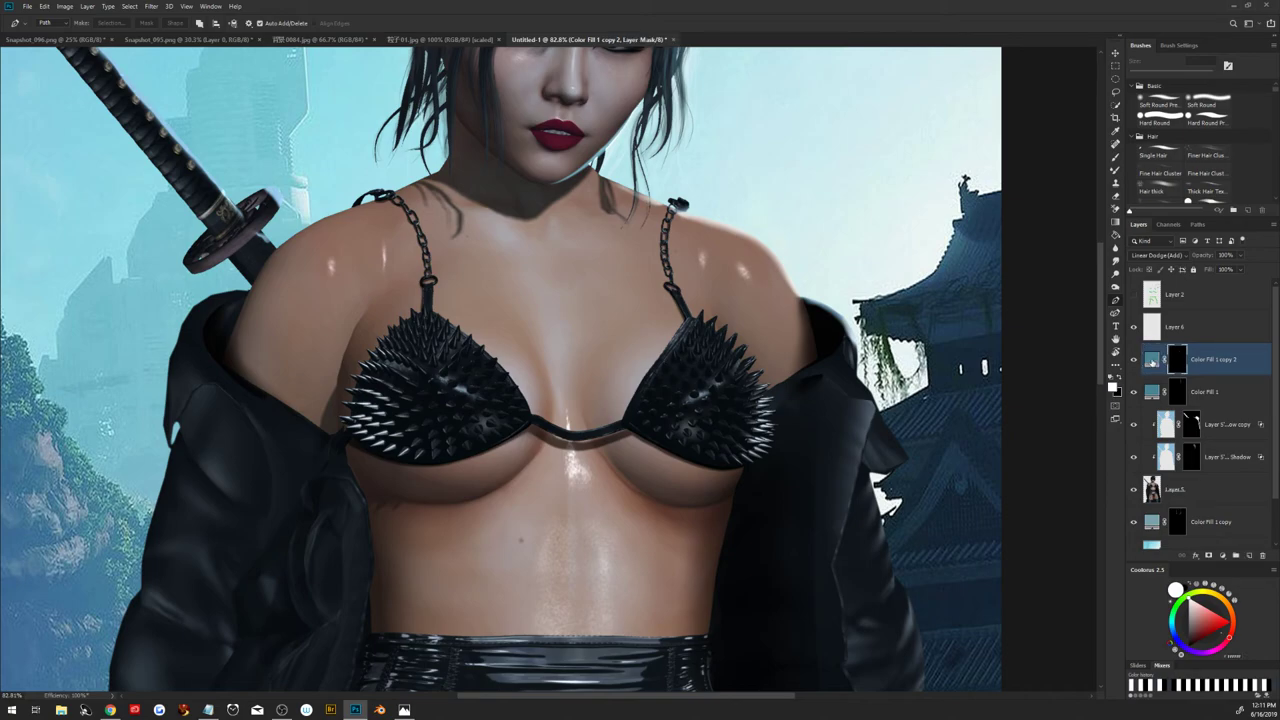
Recolour Color Fill 1 copy 2 to pale sky blue 97c9d6 (R151 G201 B214)
double_click(1152, 360)
click(798, 160)
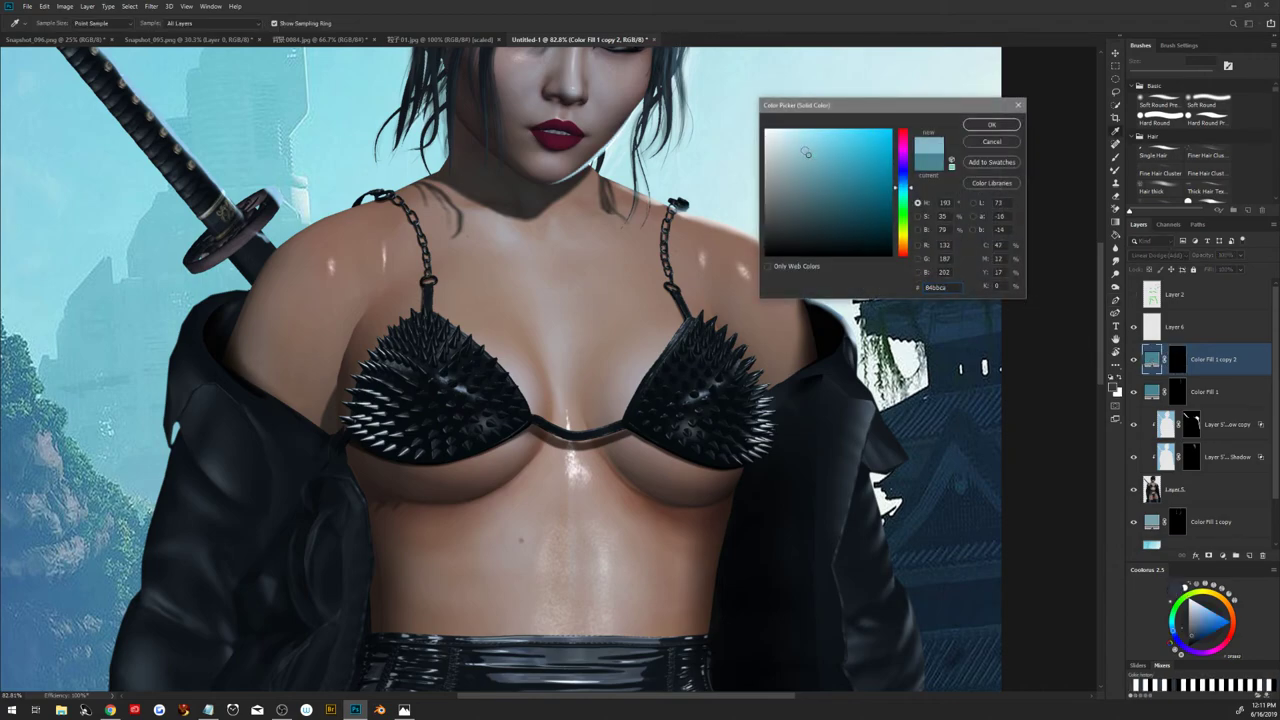
drag(806, 153, 802, 149)
click(972, 126)
key(p)
scroll(693, 308, down, 1)
scroll(693, 308, down, 2)
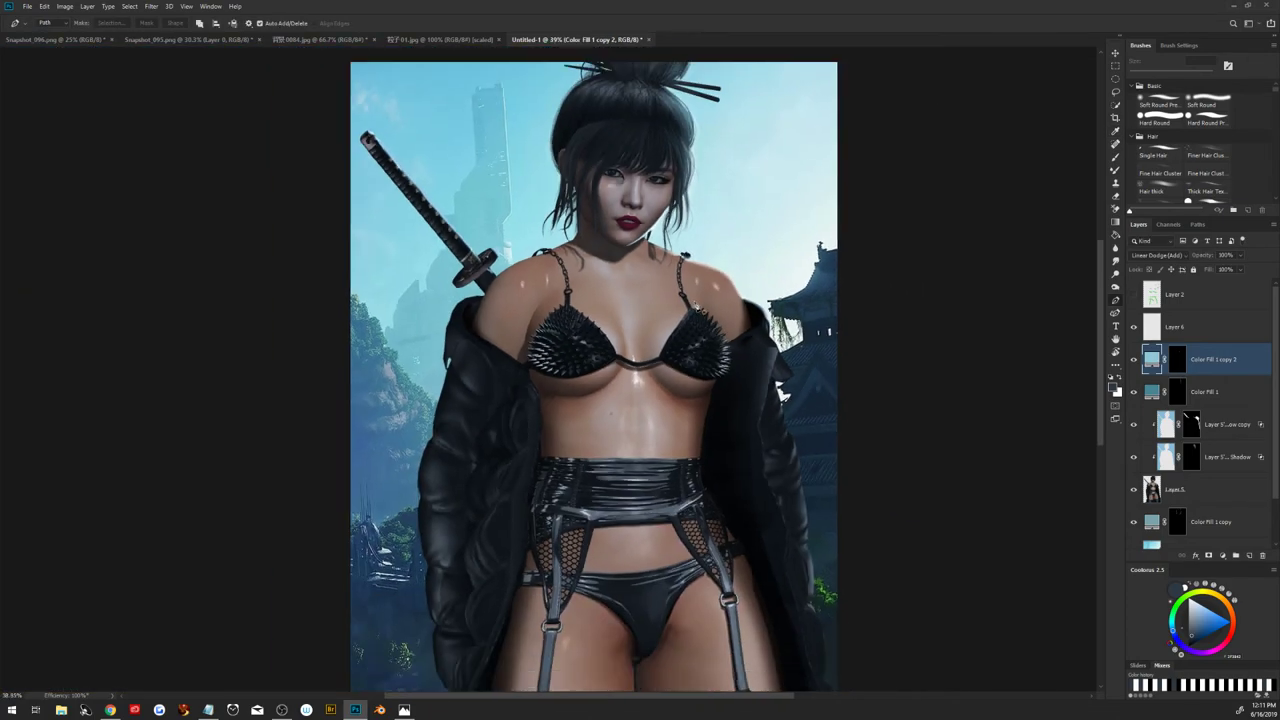
scroll(693, 308, down, 1)
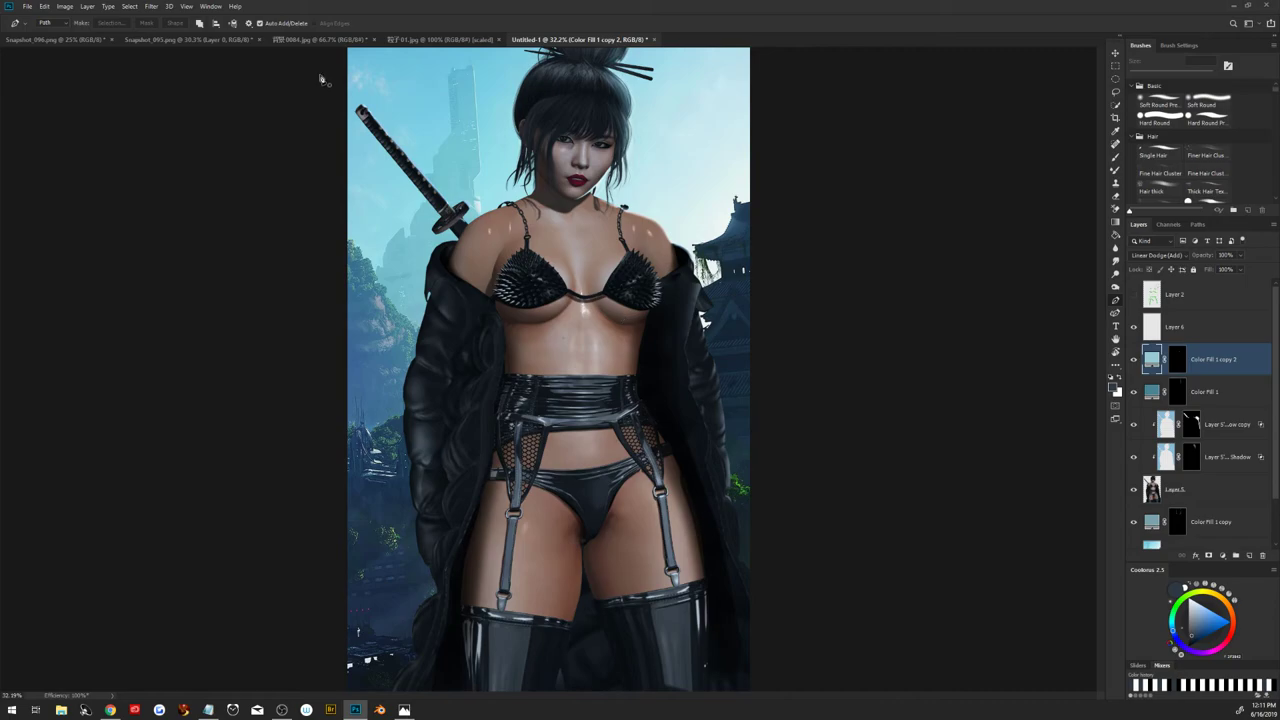
scroll(590, 195, up, 3)
scroll(600, 185, up, 2)
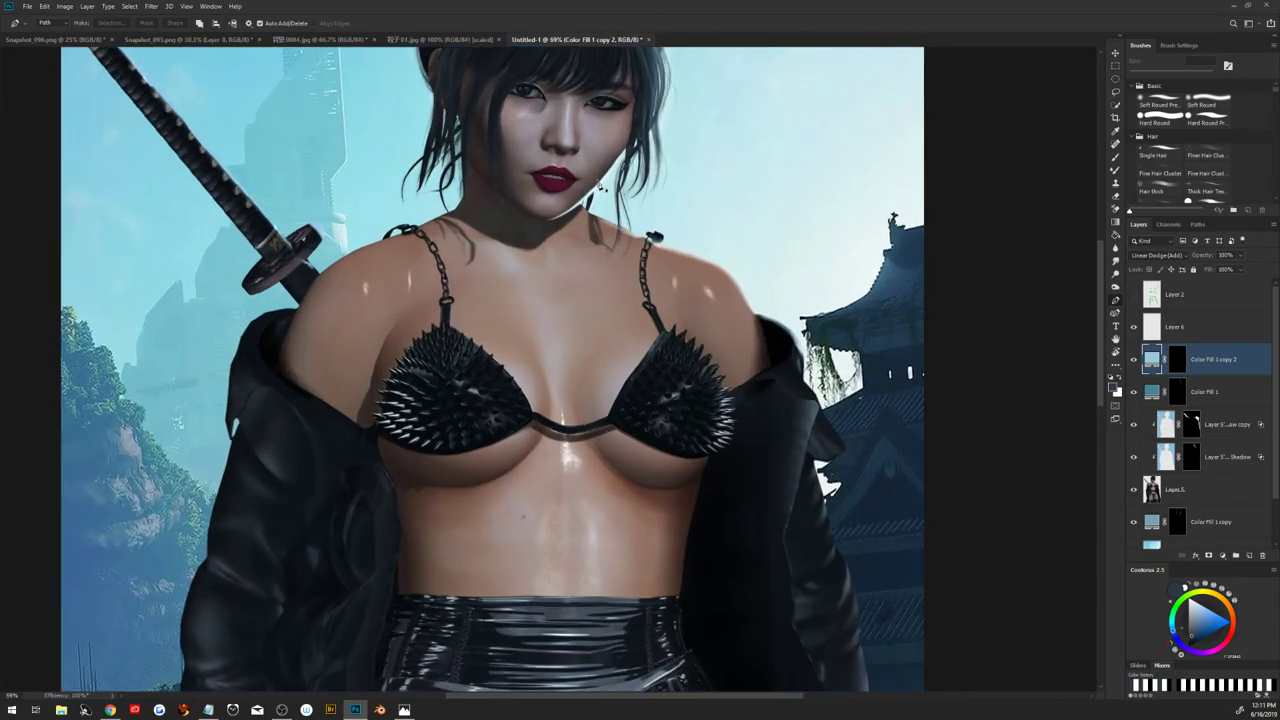
Target the Color Fill 1 copy 2 mask with a 72 px soft round black brush
click(1178, 362)
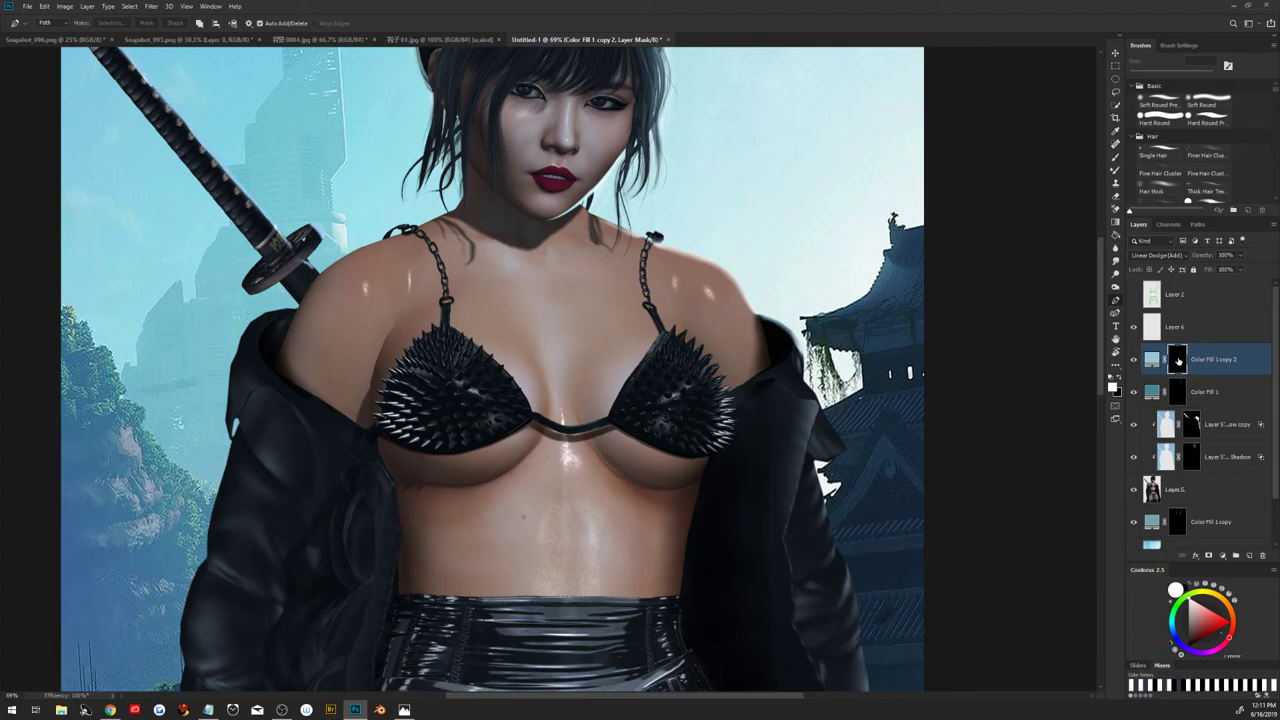
key(b)
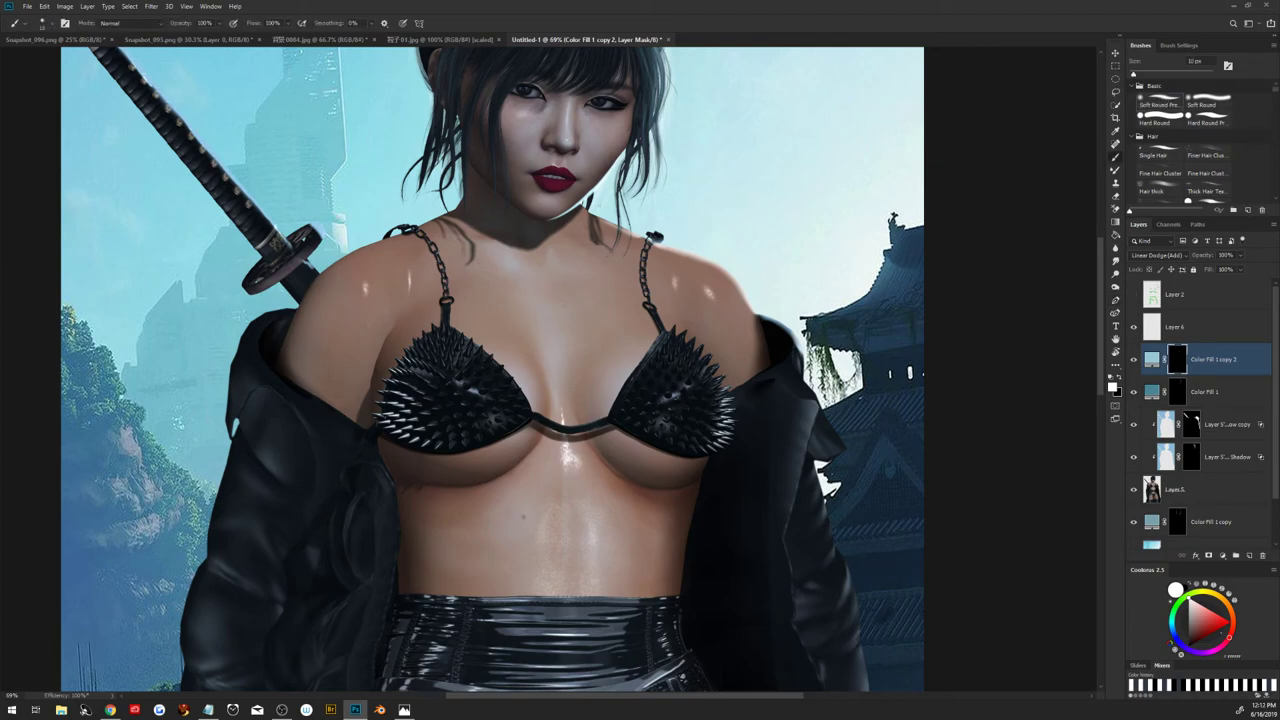
drag(585, 212, 609, 228)
key(x)
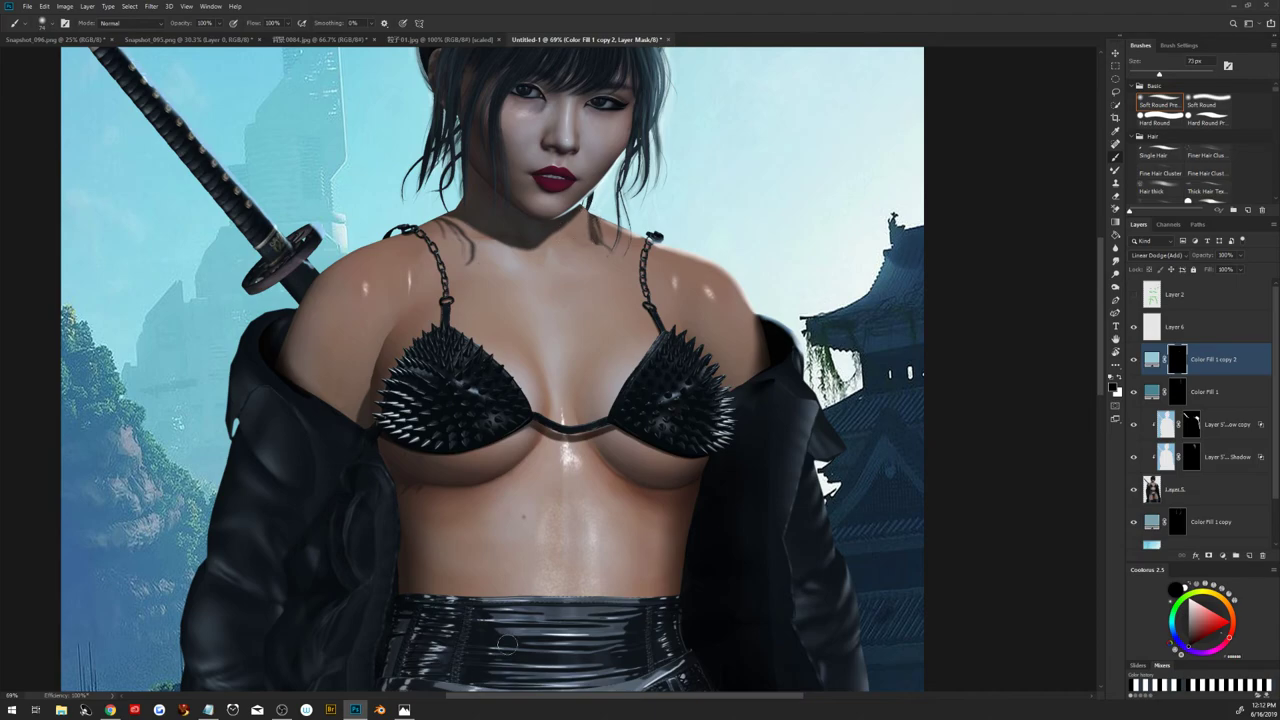
Select Layer 6, then duplicate the Layer 2 copy backdrop as Layer 2 copy 2
scroll(341, 471, down, 2)
scroll(341, 471, down, 5)
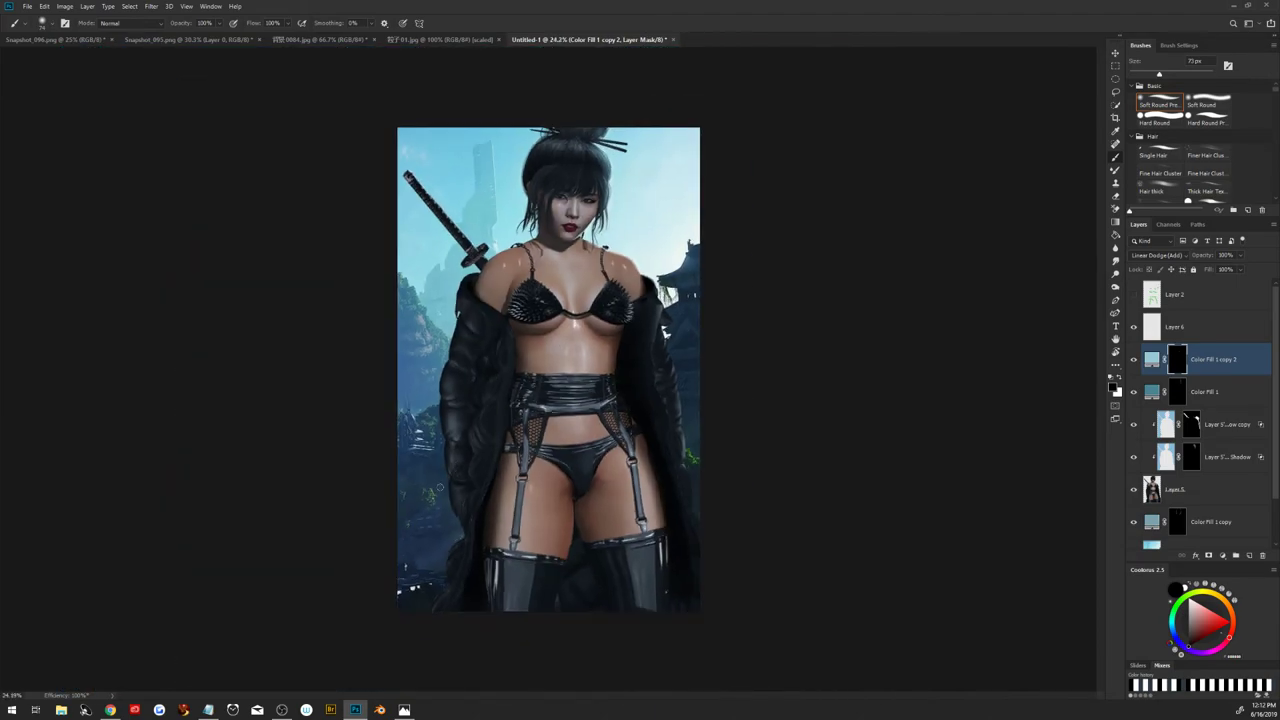
click(1219, 302)
click(1197, 329)
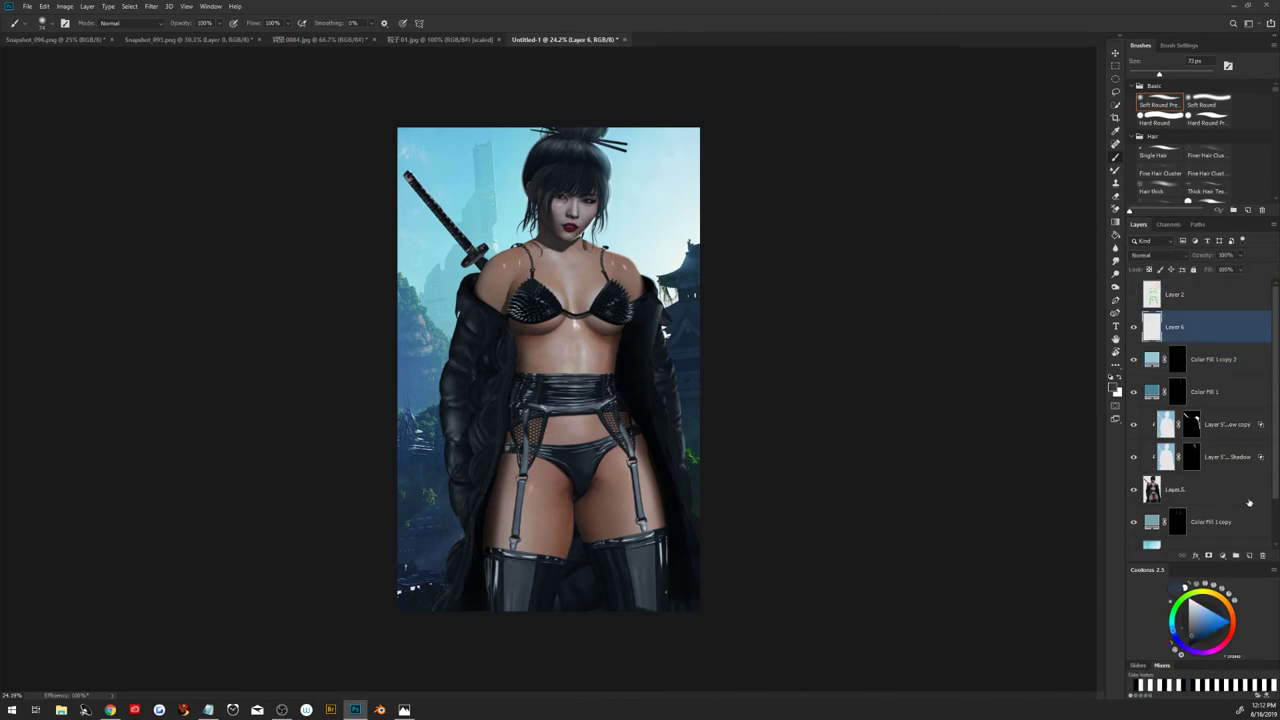
scroll(1271, 422, down, 2)
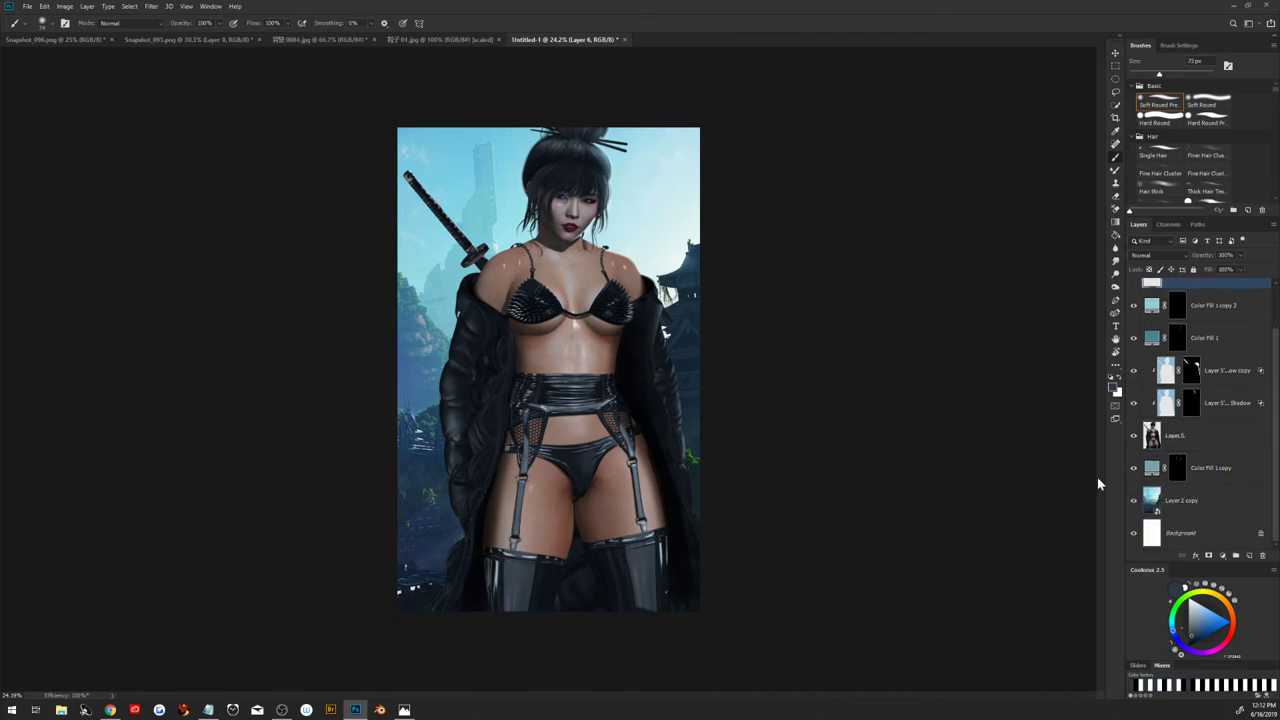
key(alt+Tab)
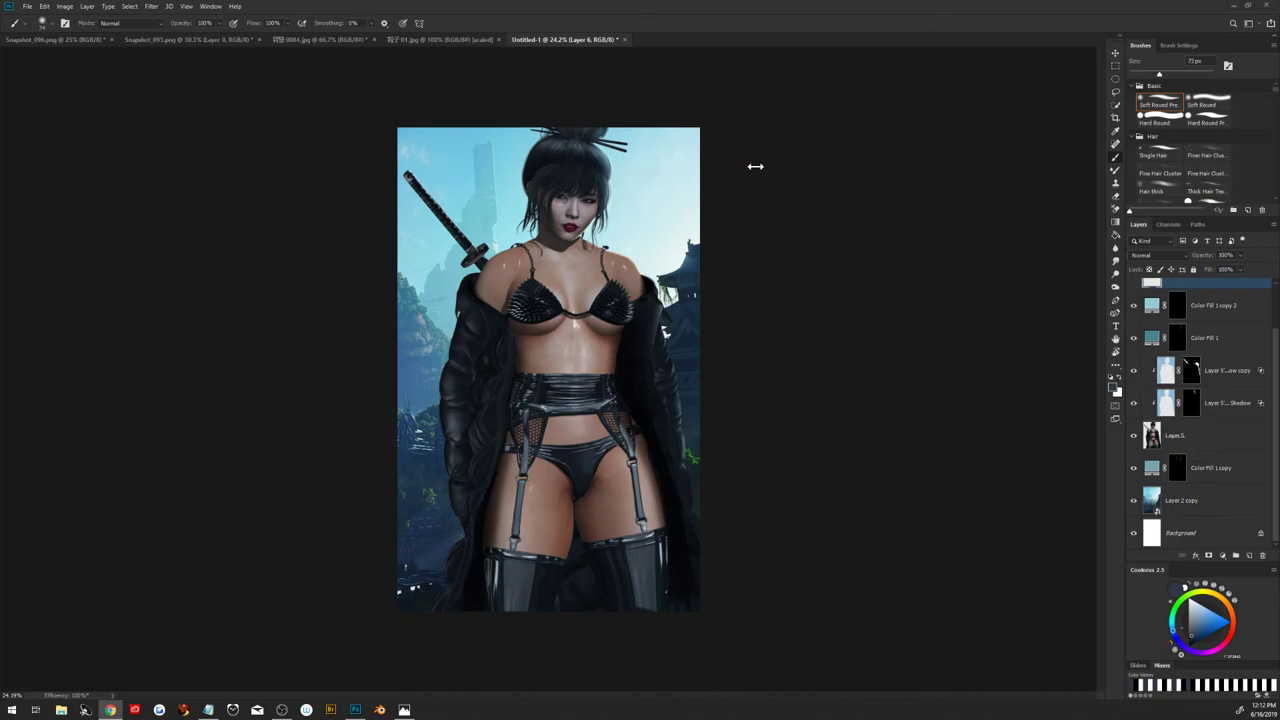
click(838, 238)
drag(1172, 496, 1247, 555)
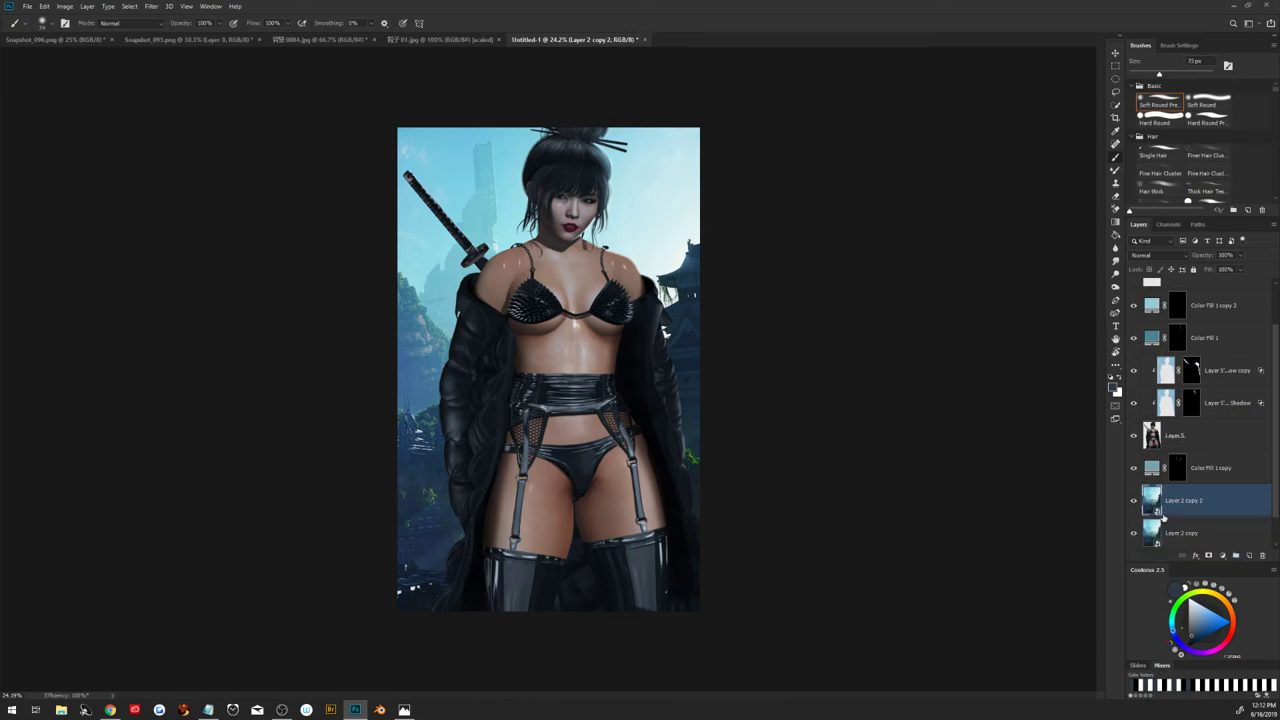
Apply a Blur Gallery Field Blur to Layer 2 copy 2 as a smart filter
click(168, 7)
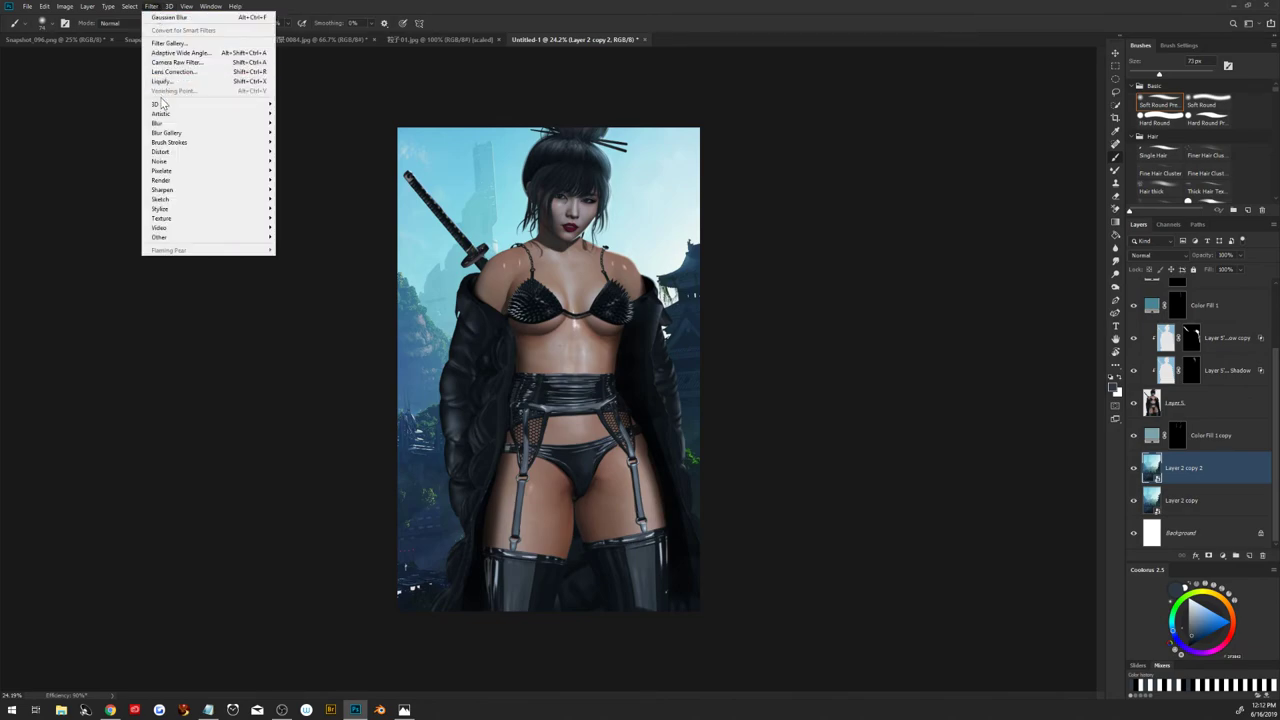
mouse_move(166, 132)
click(297, 132)
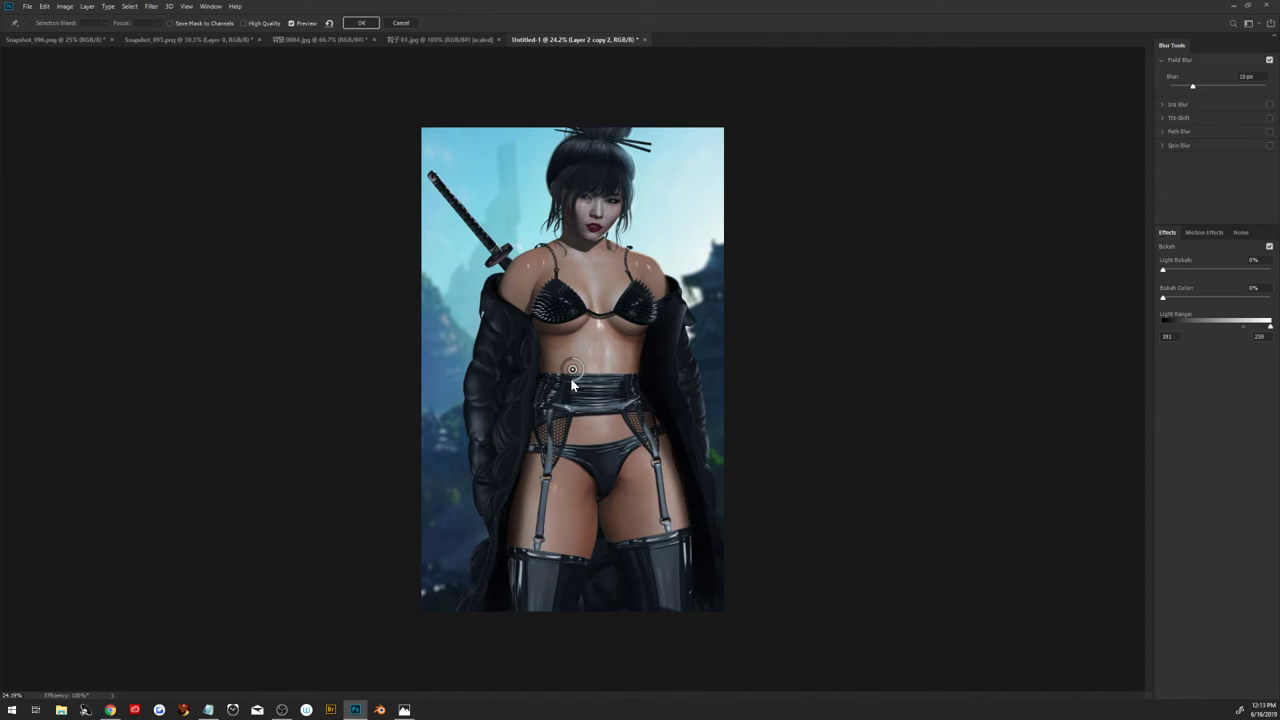
click(363, 24)
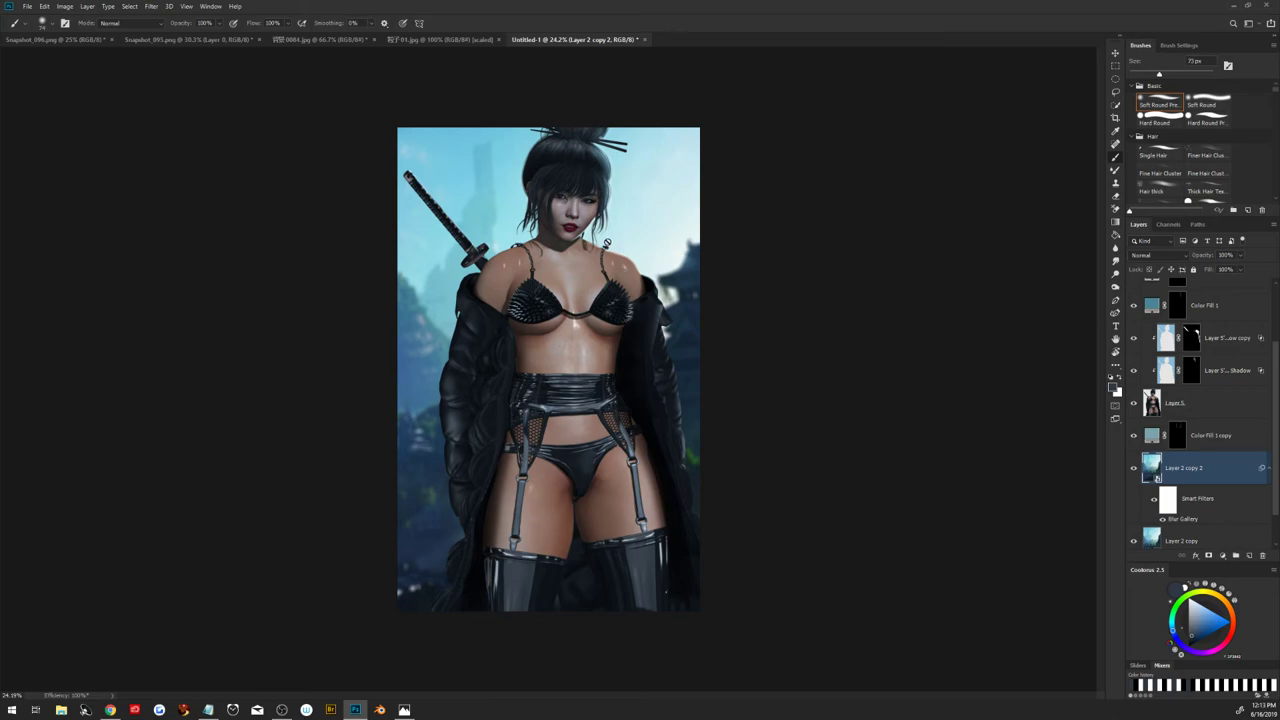
Add a new empty Layer 7 directly above Layer 6
scroll(592, 290, up, 2)
scroll(592, 282, up, 2)
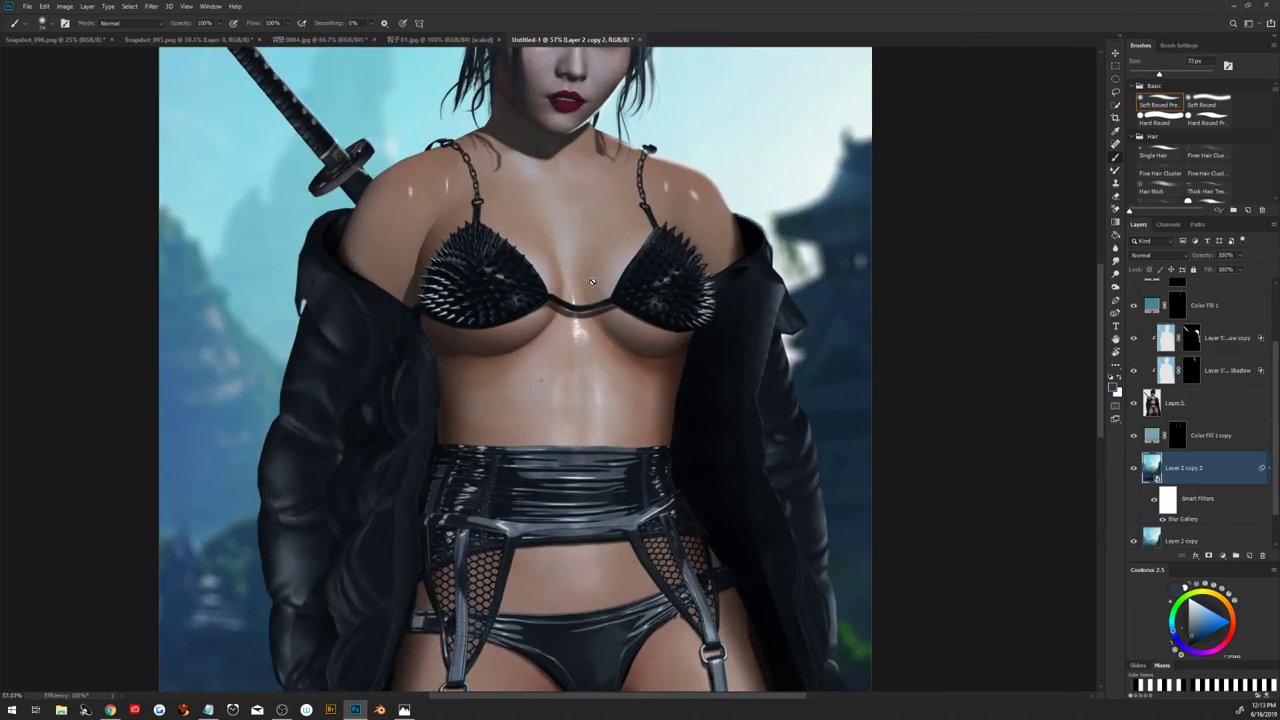
scroll(592, 282, down, 3)
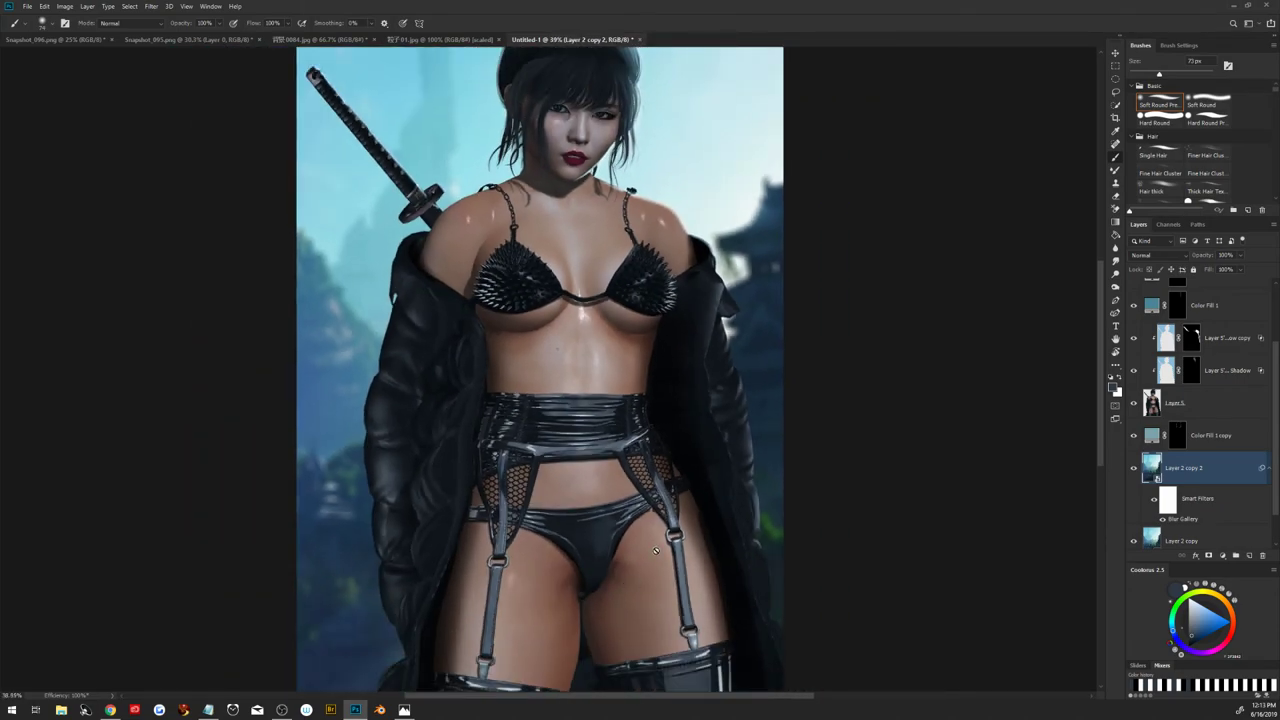
scroll(652, 520, up, 4)
scroll(645, 510, down, 2)
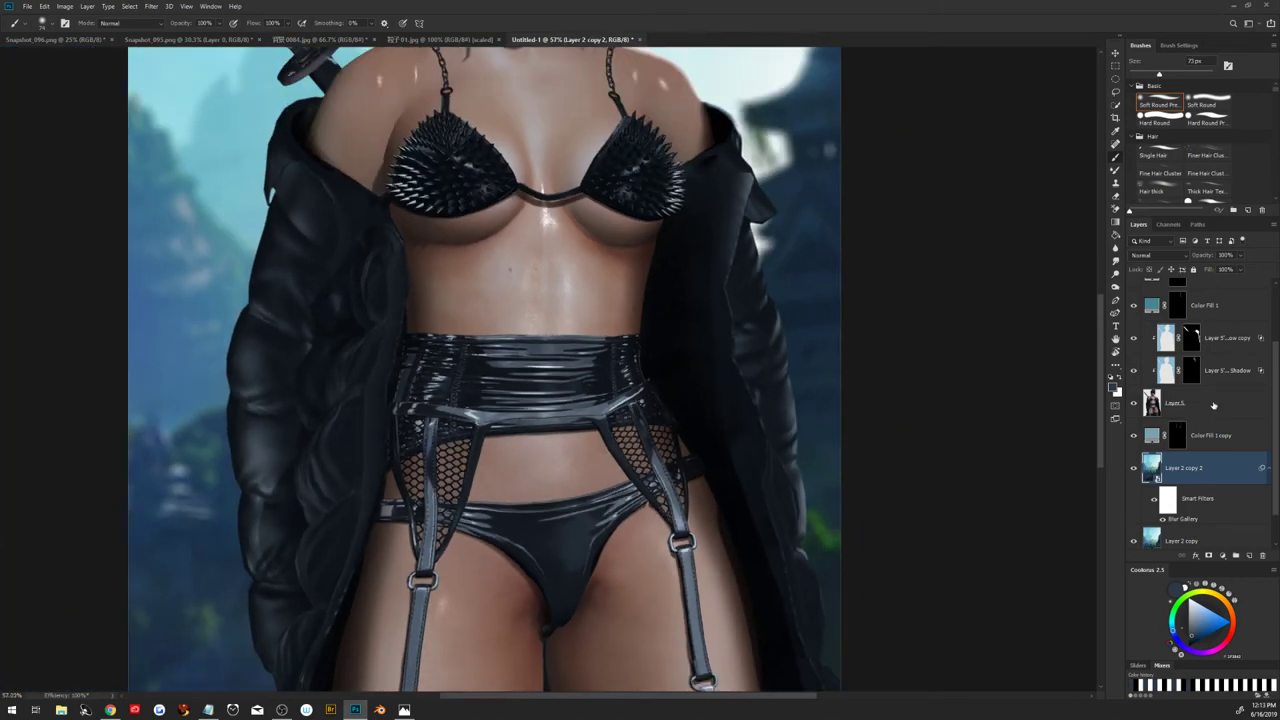
drag(1277, 392, 1270, 302)
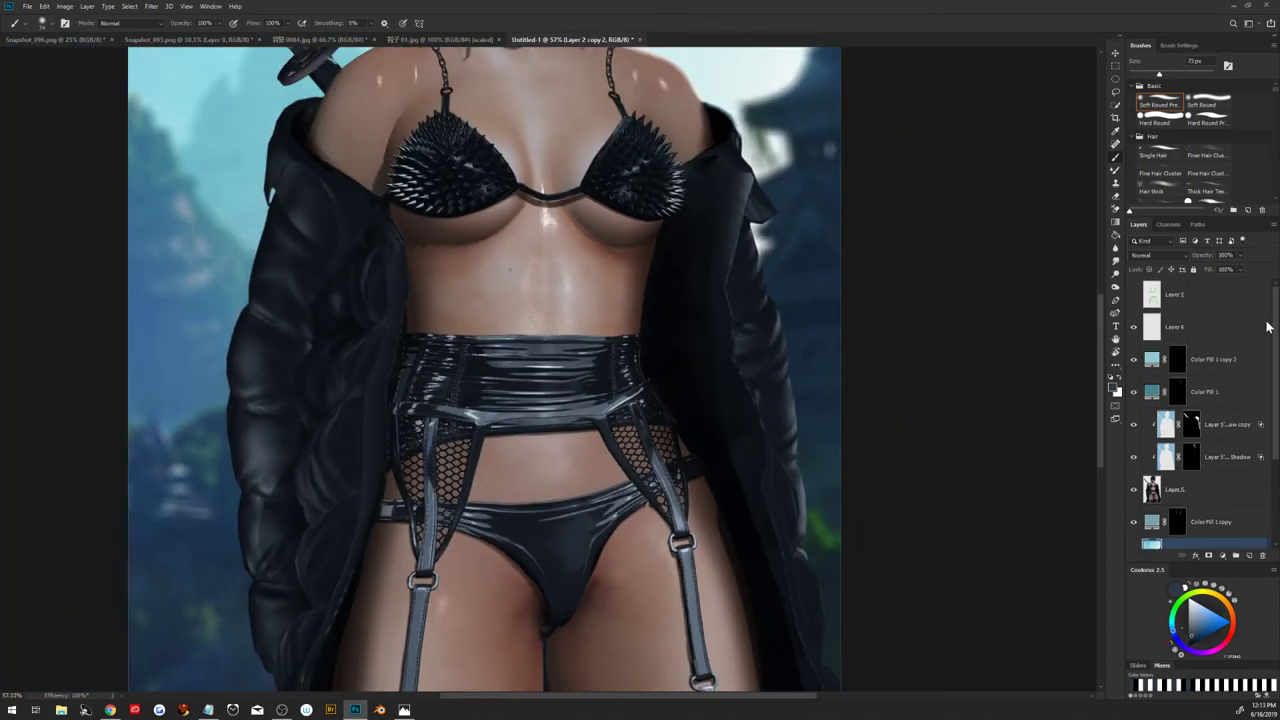
click(1192, 326)
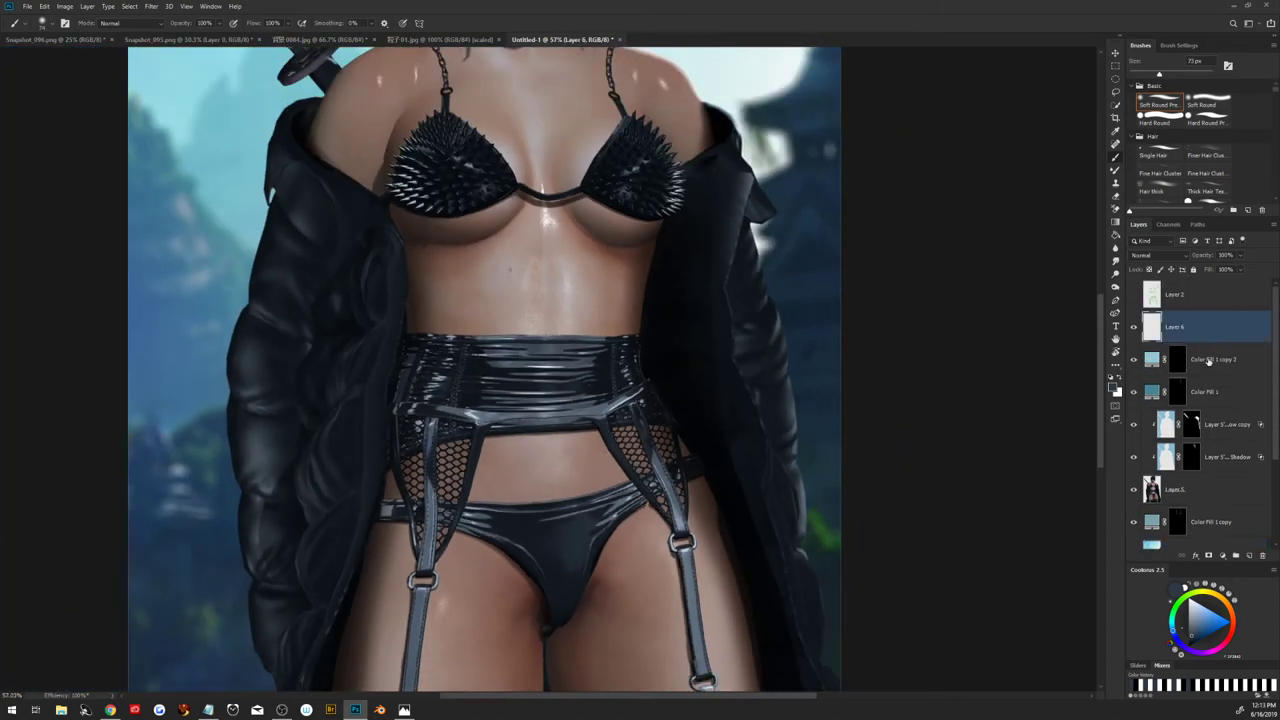
click(1249, 555)
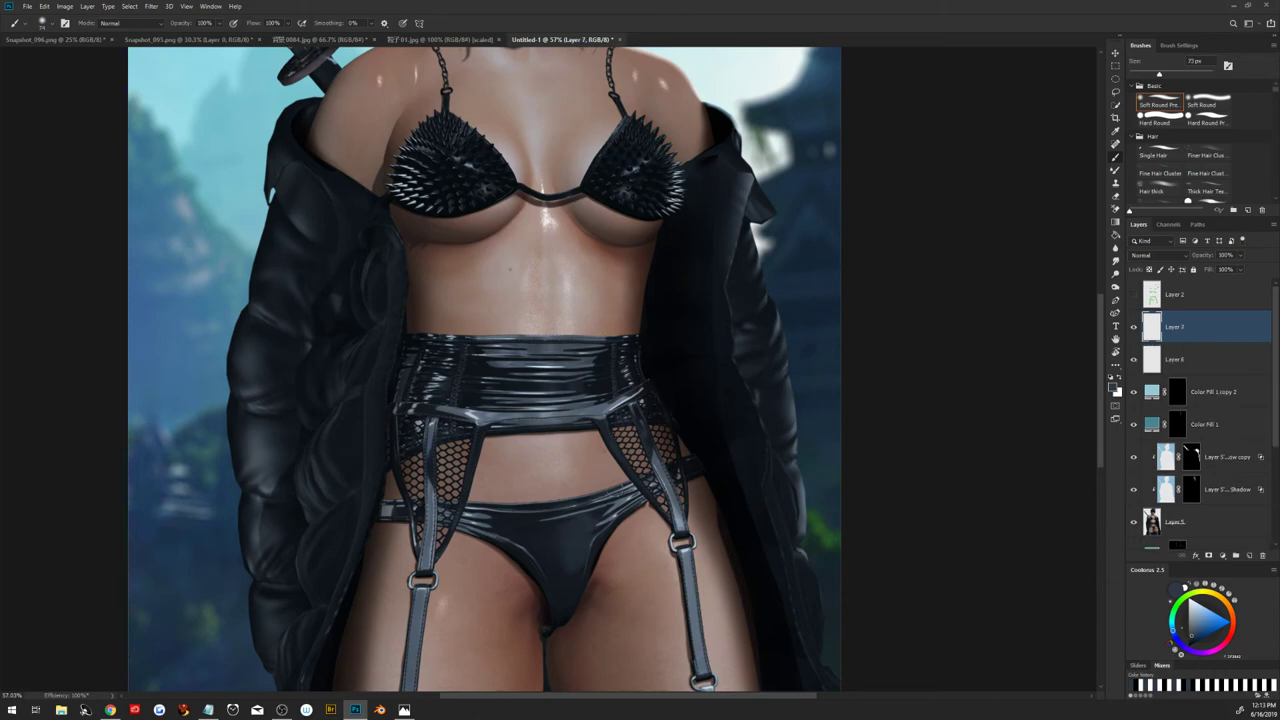
Sample the body's skin tone and paint it over the garter strap with a smaller brush
alt+click(646, 502)
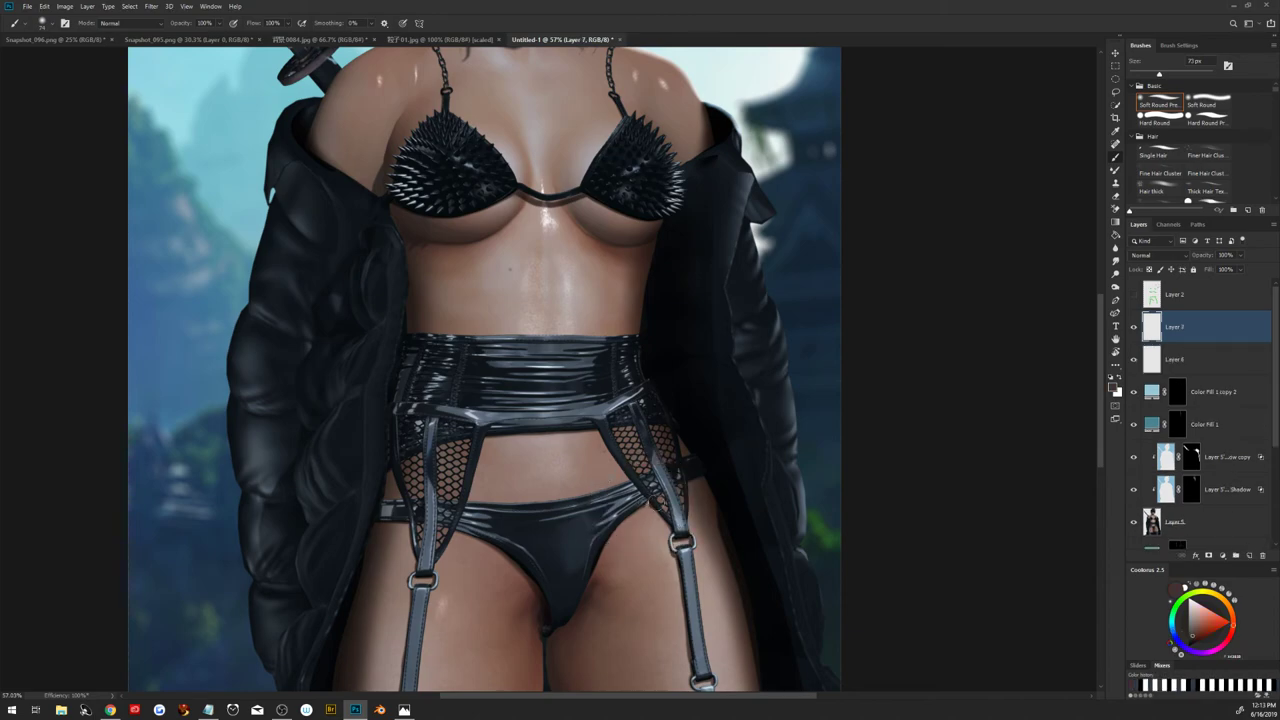
key(bracketleft)
key(bracketleft)
key(bracketleft)
drag(643, 492, 602, 471)
Swap the Single Hair brush for a Soft Round brush sized to about 152 px
click(1155, 152)
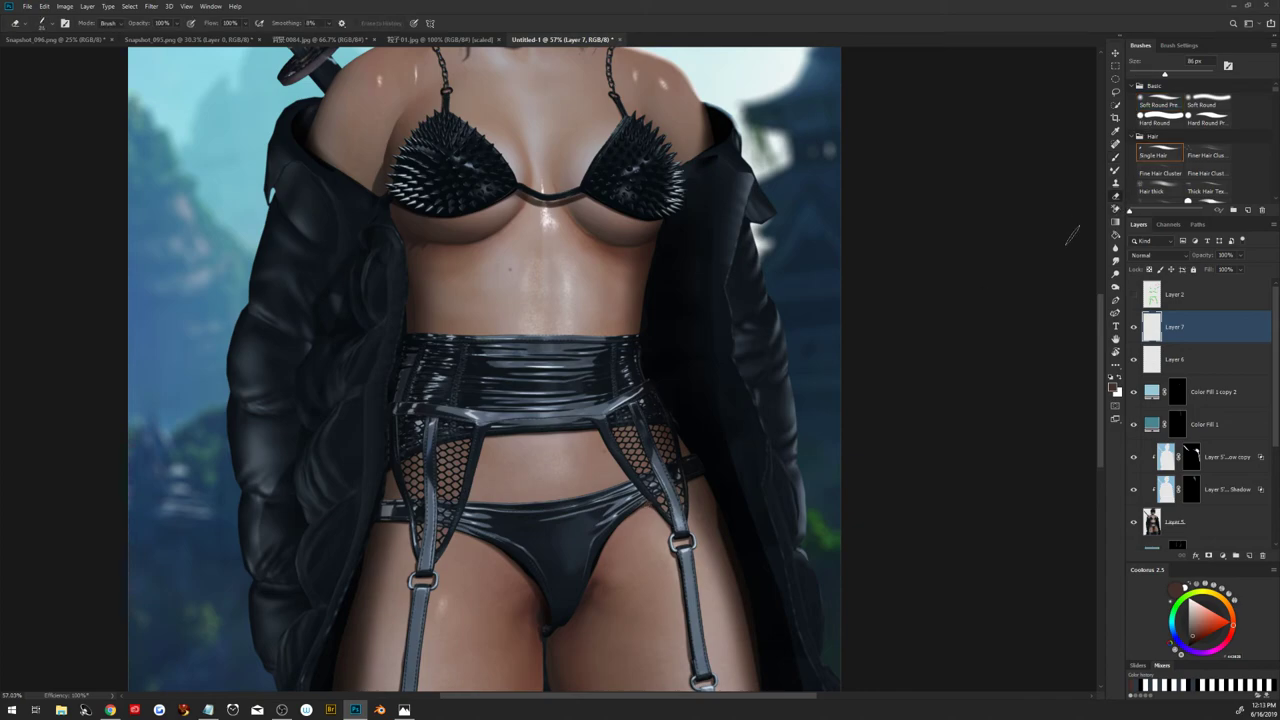
alt+right_click(662, 495)
scroll(630, 426, down, 3)
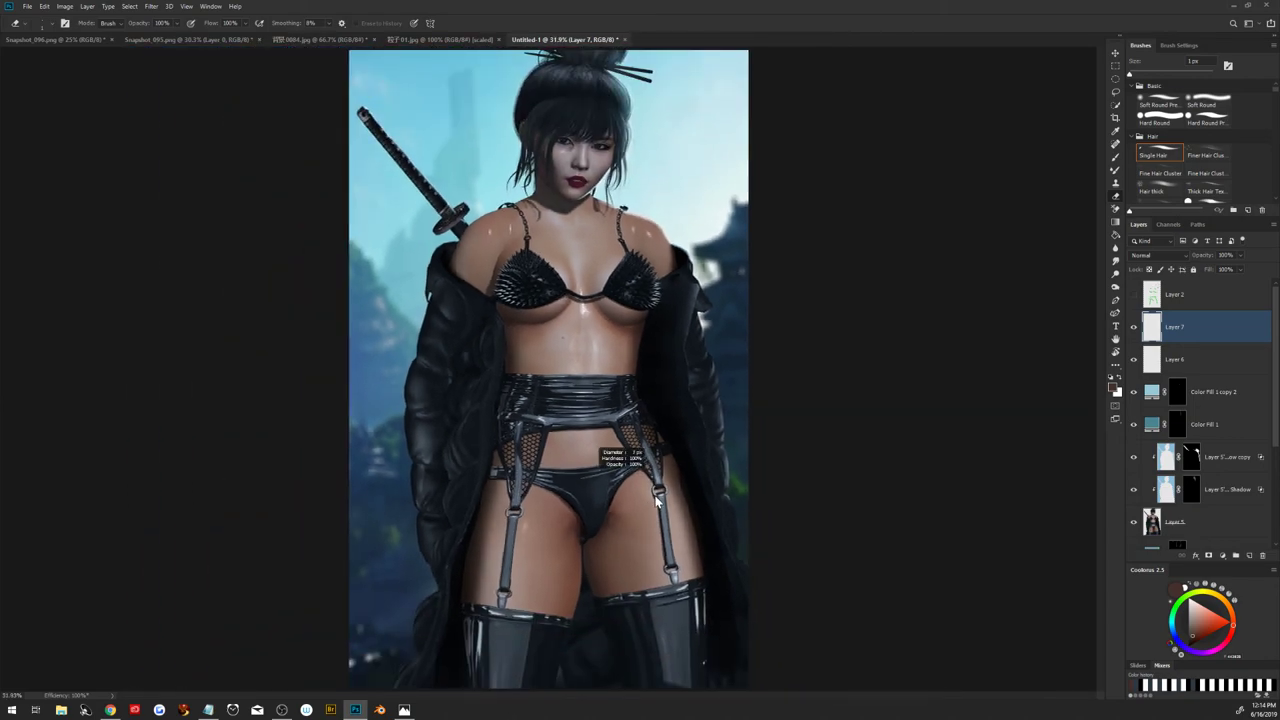
click(1158, 100)
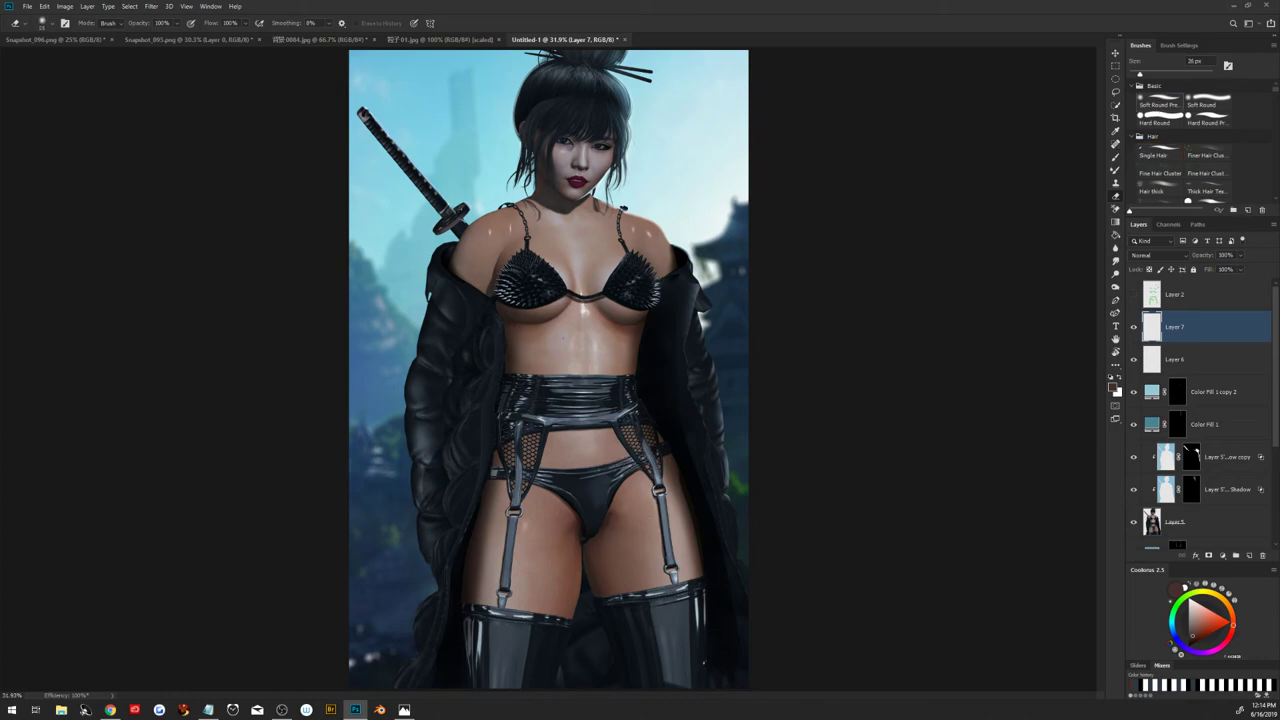
mouse_move(634, 520)
mouse_down()
mouse_move(643, 493)
mouse_move(644, 557)
mouse_up()
drag(641, 495, 640, 501)
Stamp visible layers into Layer 8, duplicate it as Layer 8 copy, and start Camera Raw Filter
key(ctrl+shift+alt+e)
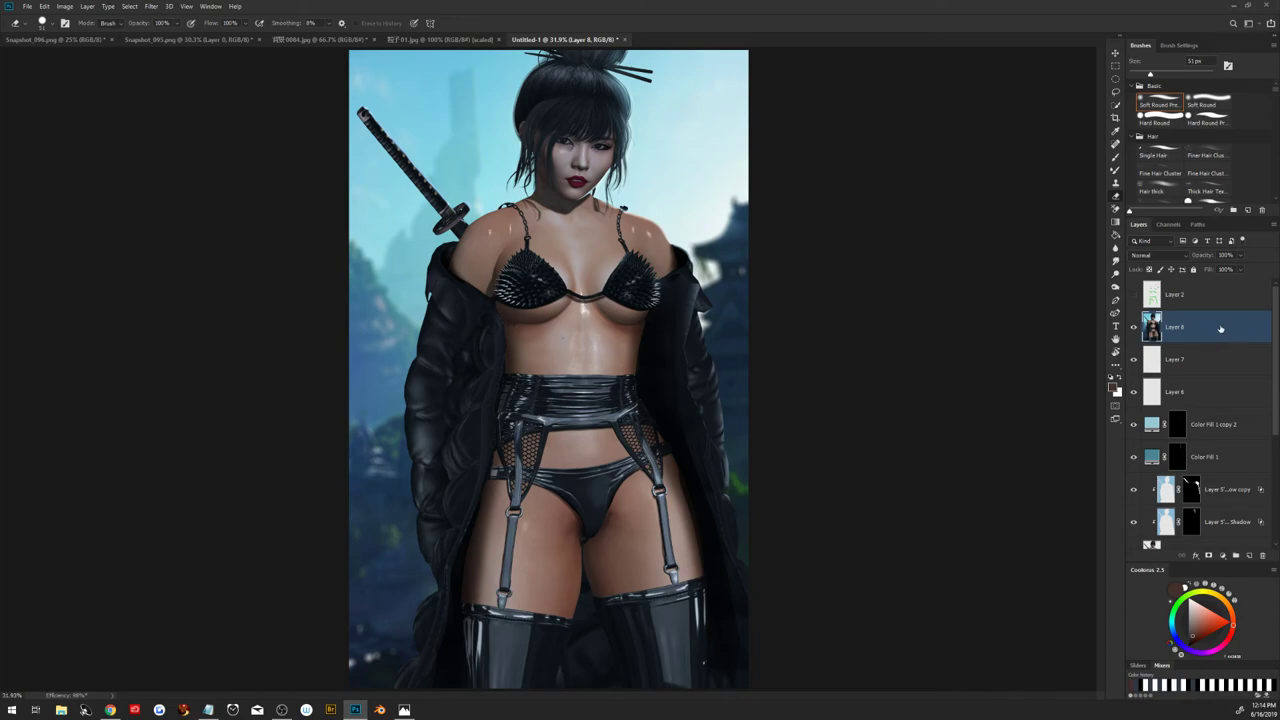
key(ctrl+j)
scroll(1193, 340, down, 1)
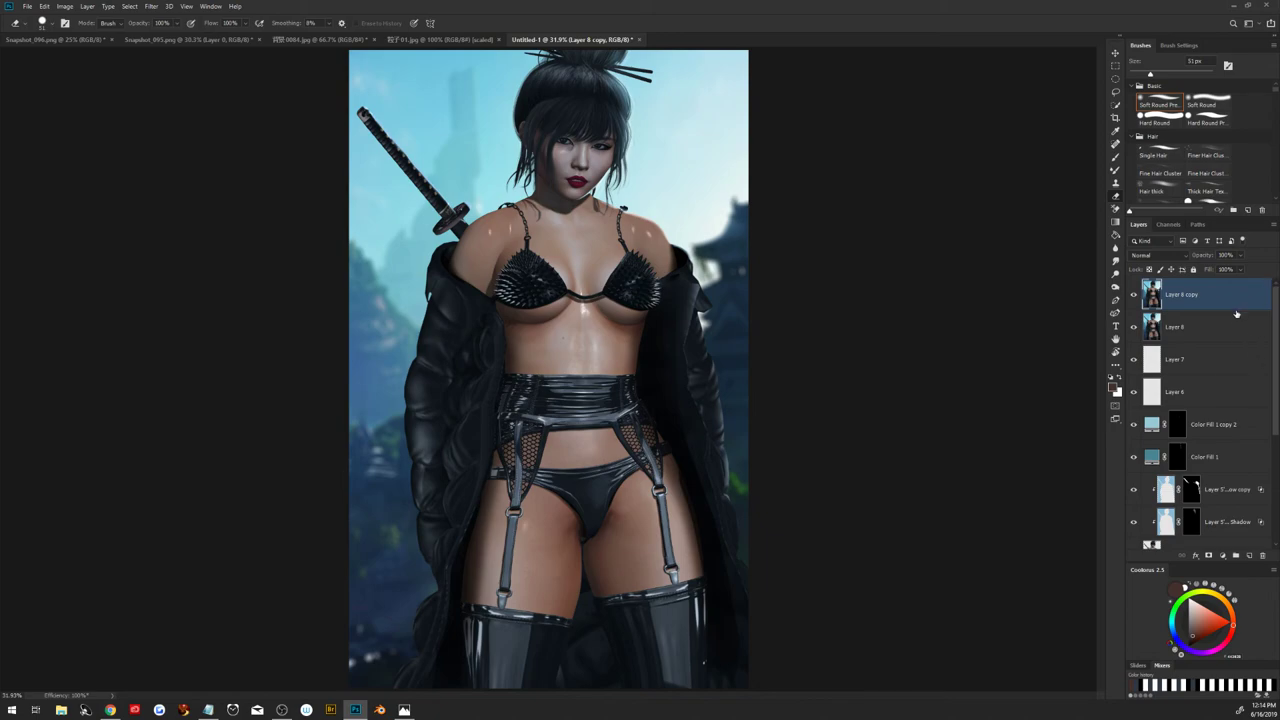
click(152, 6)
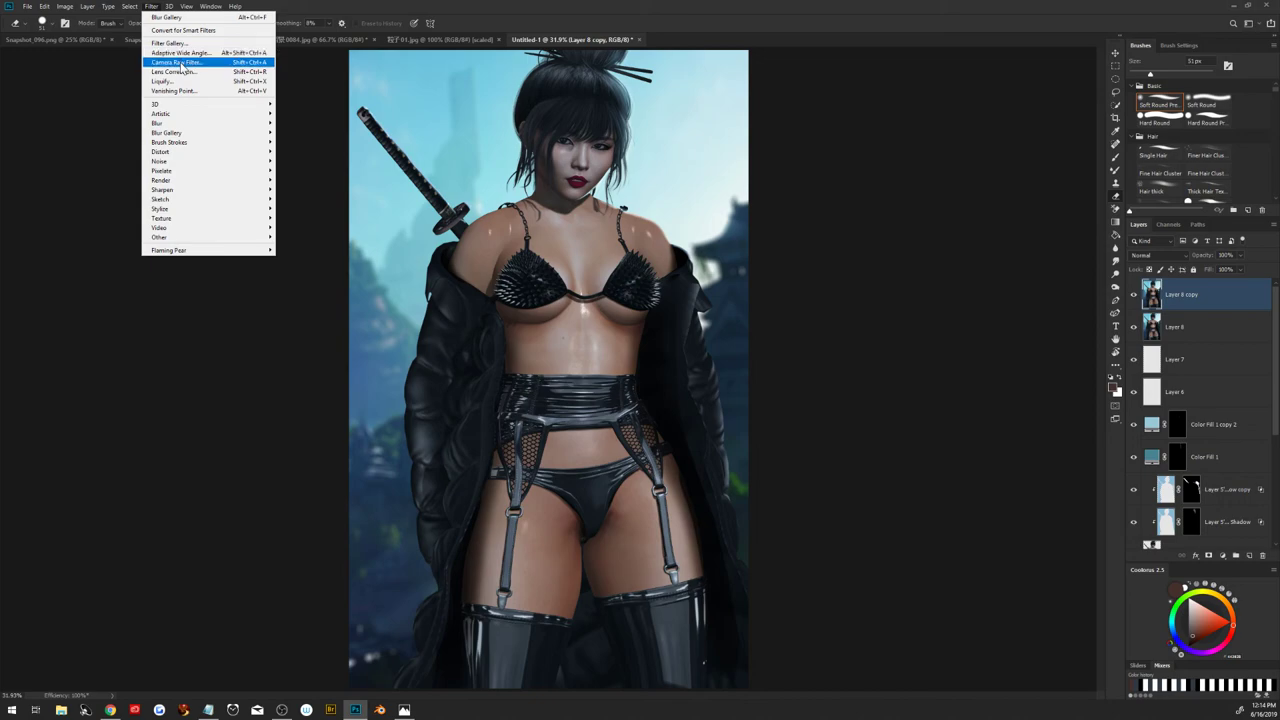
click(180, 62)
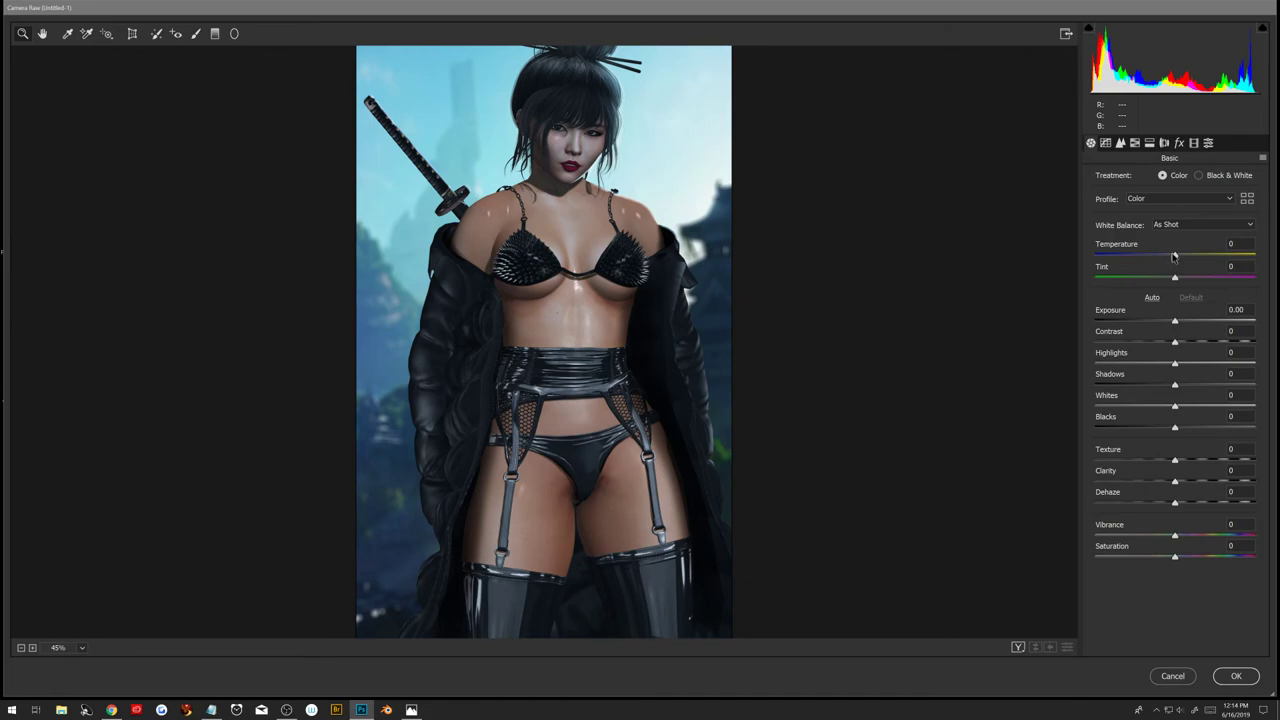
In Camera Raw set Temperature -2, Exposure -0.10, Contrast +16 and Blacks -3
mouse_move(1175, 254)
mouse_down()
mouse_move(1179, 281)
mouse_move(1176, 260)
mouse_up()
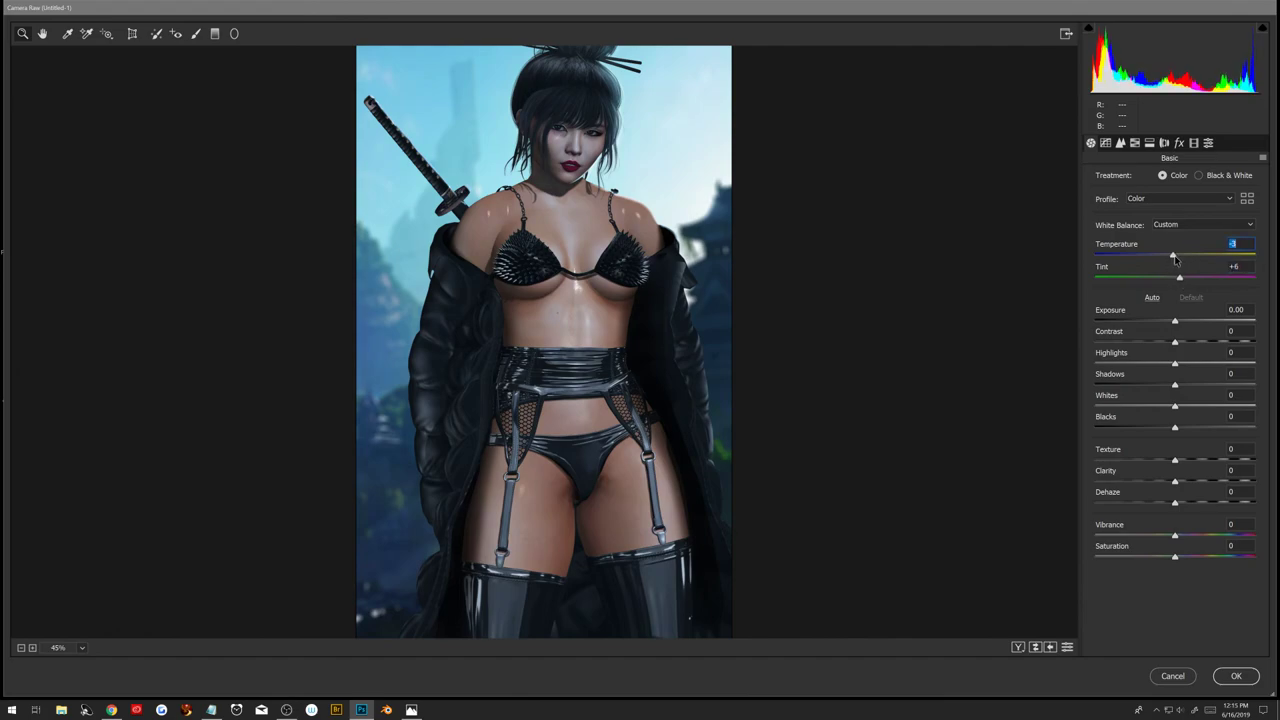
key(Up)
click(1178, 322)
drag(1178, 322, 1175, 325)
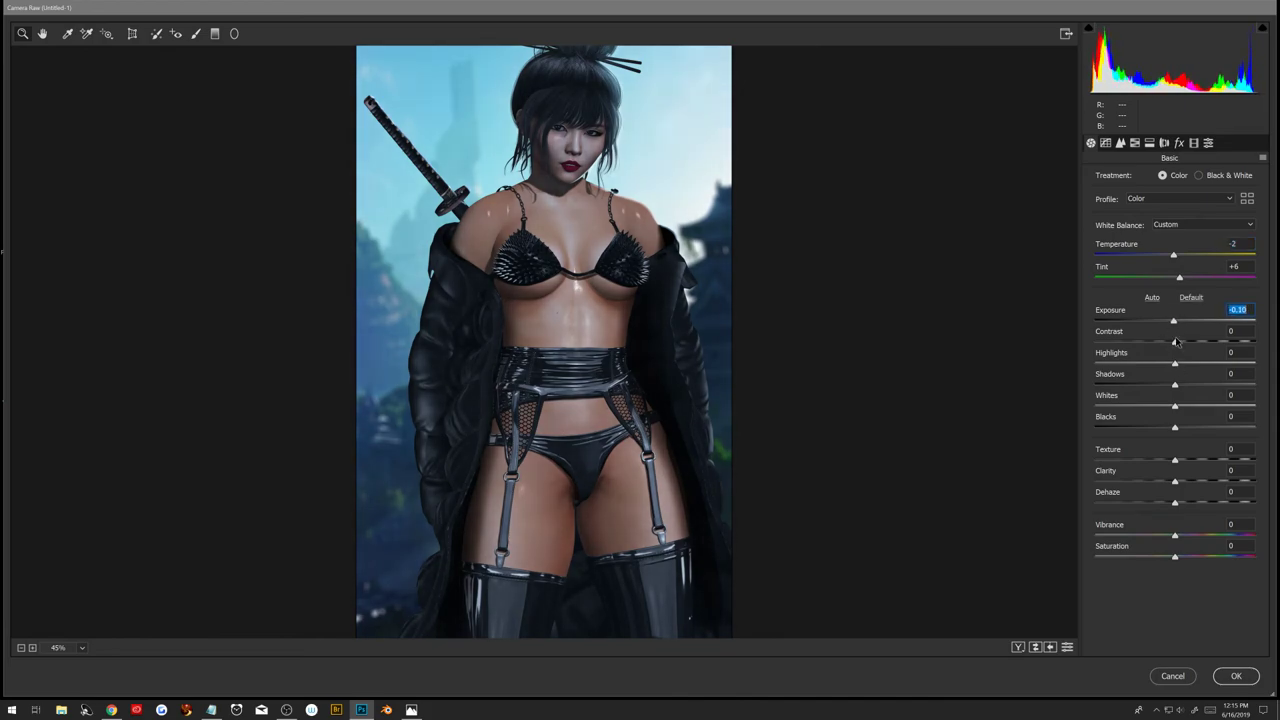
mouse_move(1175, 342)
mouse_down()
mouse_move(1204, 364)
mouse_move(1162, 388)
mouse_move(1177, 388)
mouse_move(1175, 413)
mouse_move(1197, 413)
mouse_up()
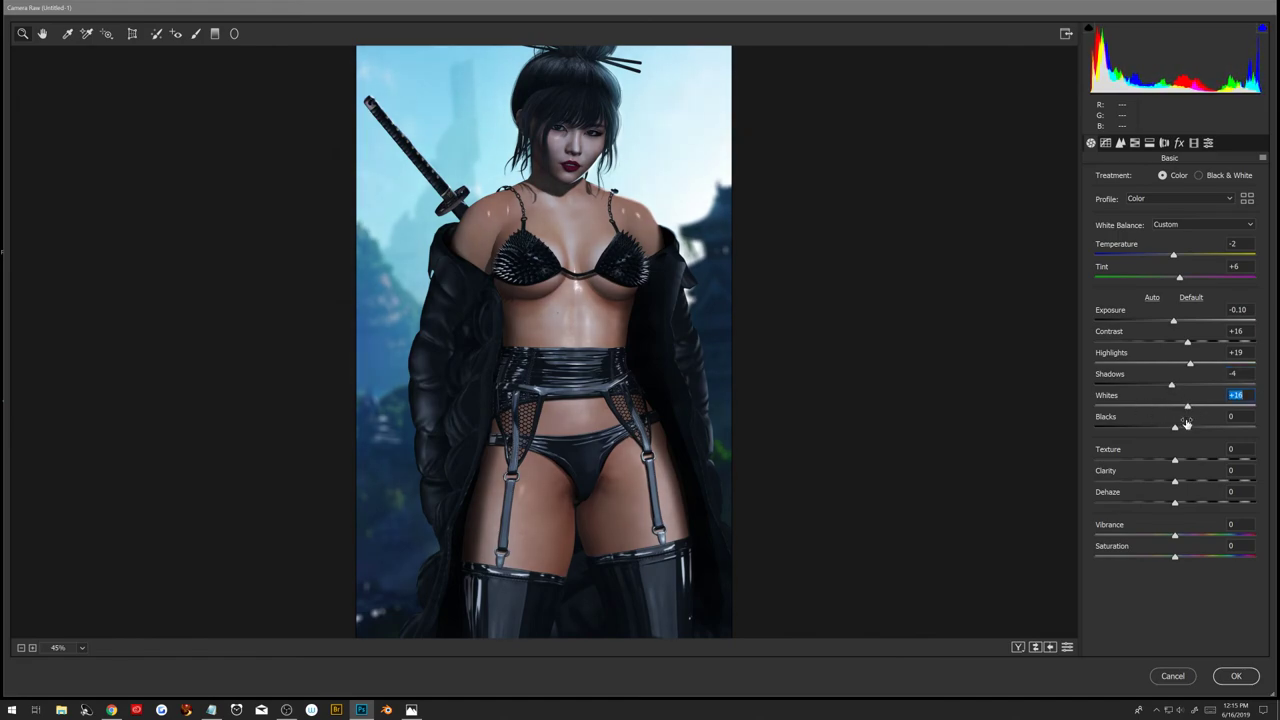
mouse_move(1175, 430)
mouse_down()
mouse_move(1189, 463)
mouse_move(1176, 463)
mouse_up()
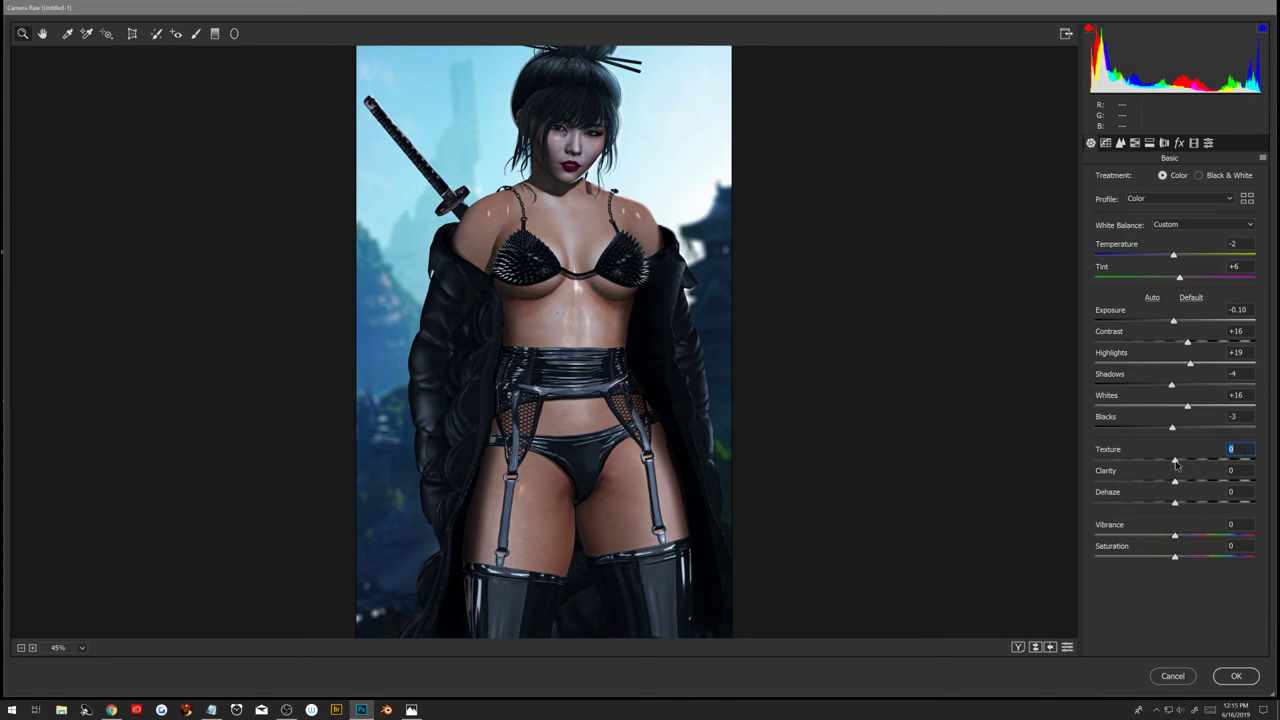
Sharpen with Amount 111 and Masking 84, then apply the Camera Raw adjustments
click(1120, 143)
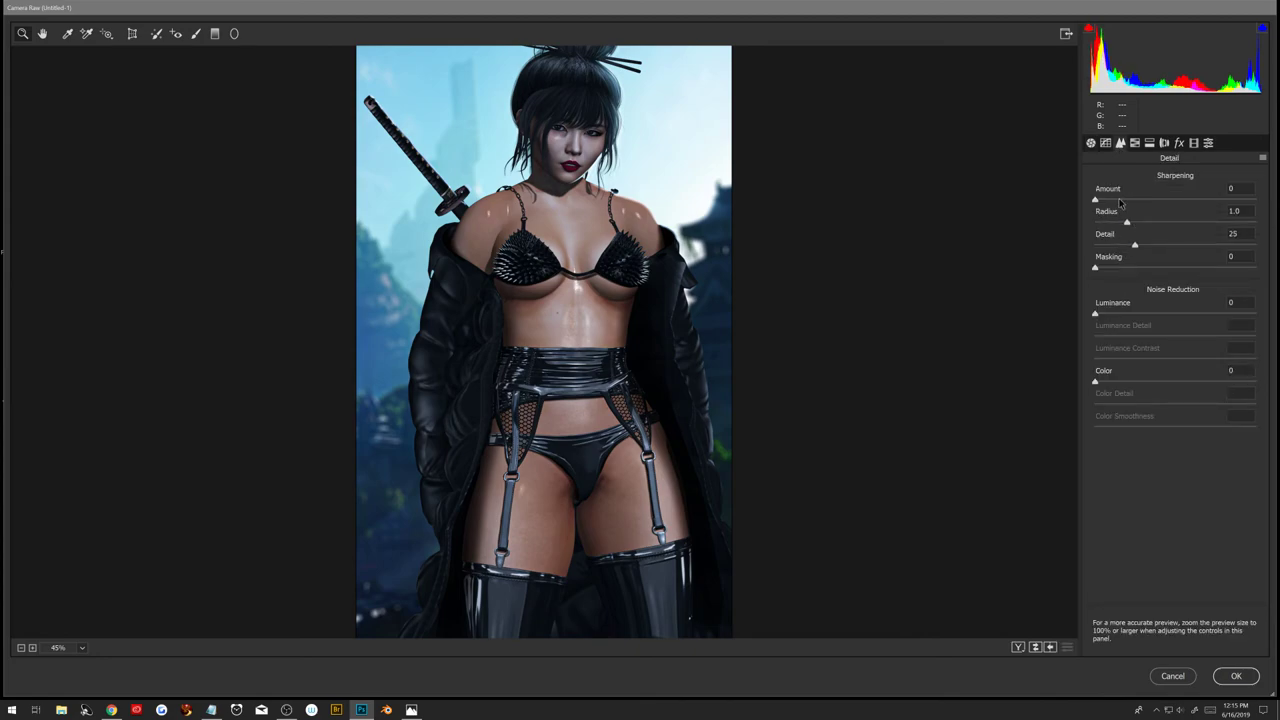
drag(1122, 200, 1213, 200)
key(alt)
drag(1097, 270, 1252, 277)
click(1093, 145)
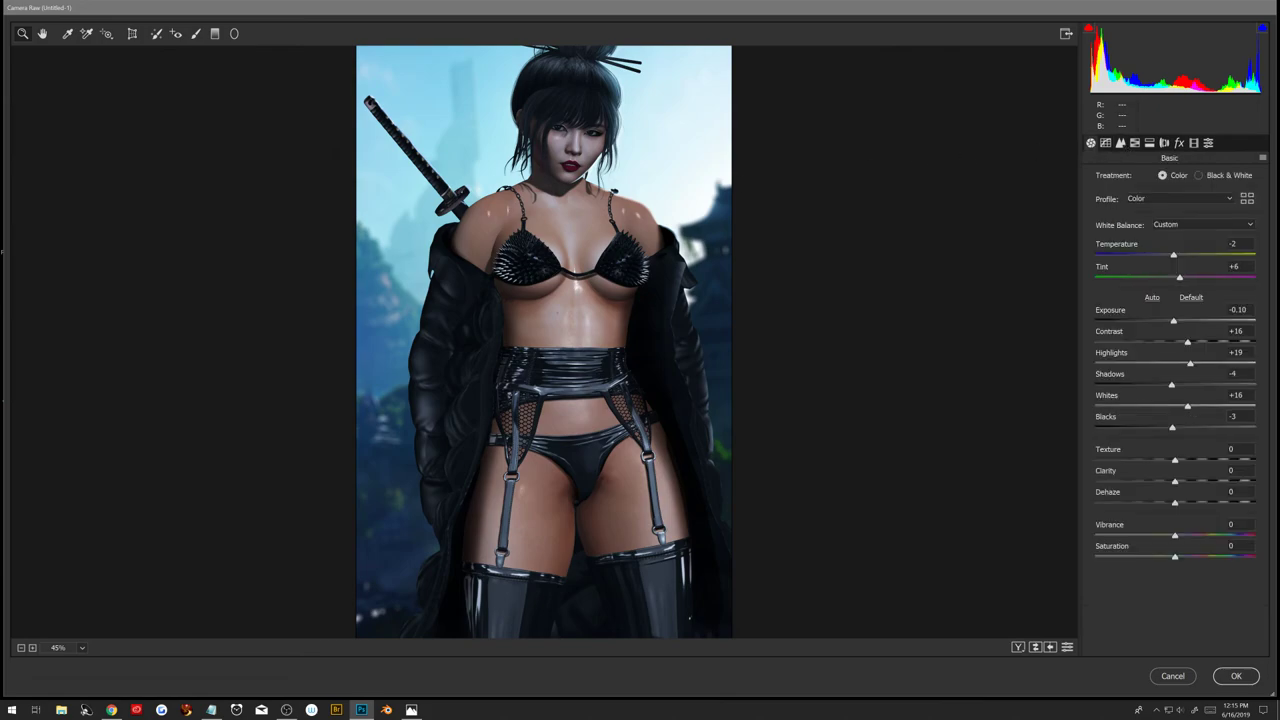
key(Return)
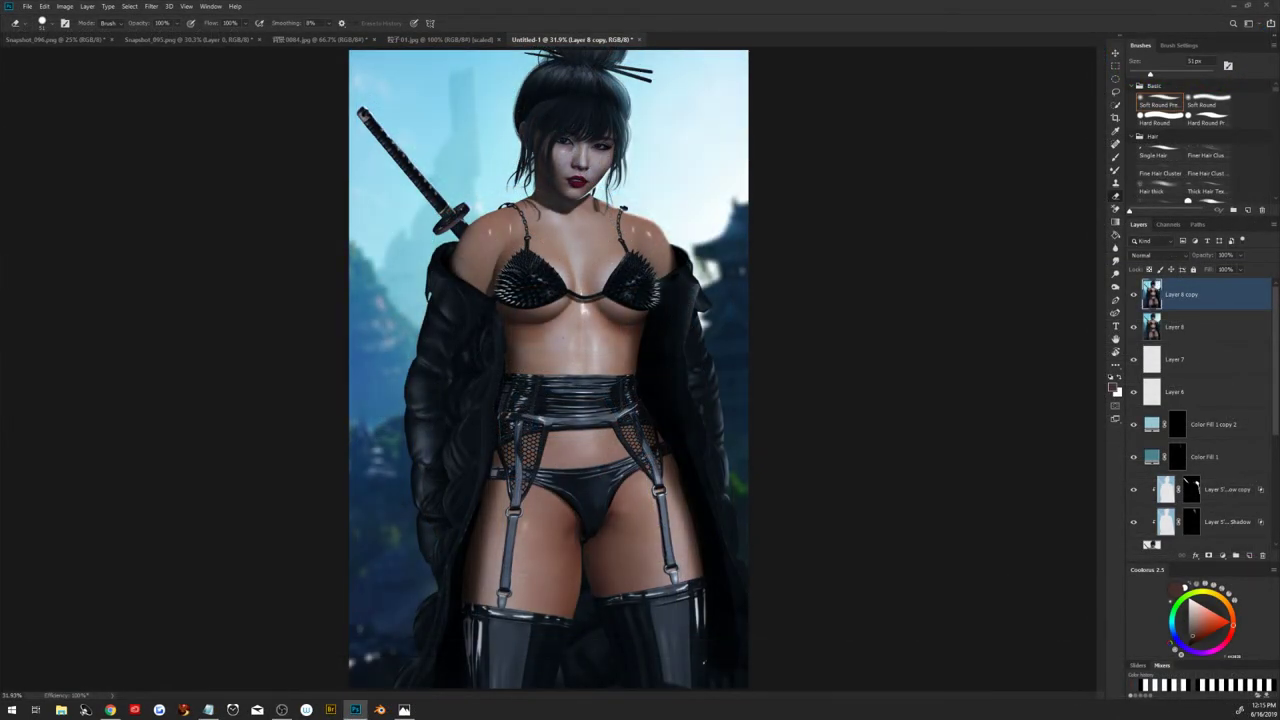
Duplicate Layer 8 copy as Layer 8 copy 2 and bring up its Camera Raw Filter
scroll(549, 361, up, 1)
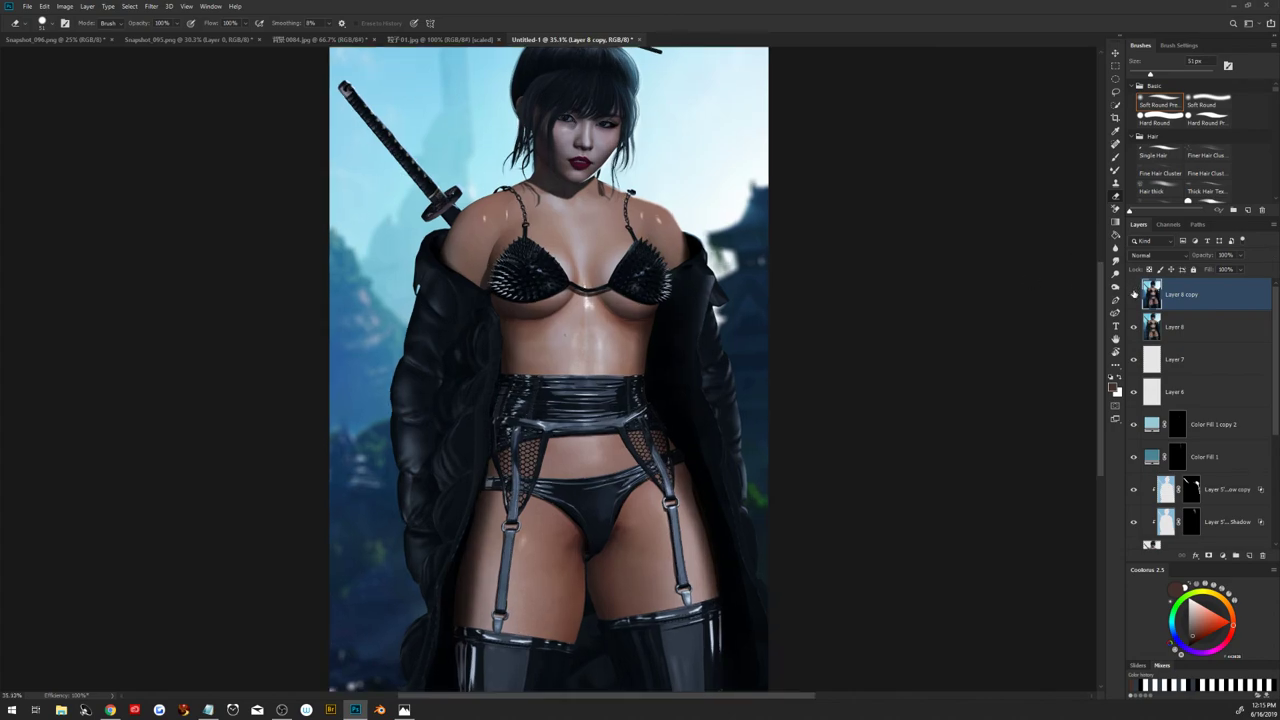
click(1133, 294)
scroll(806, 382, down, 1)
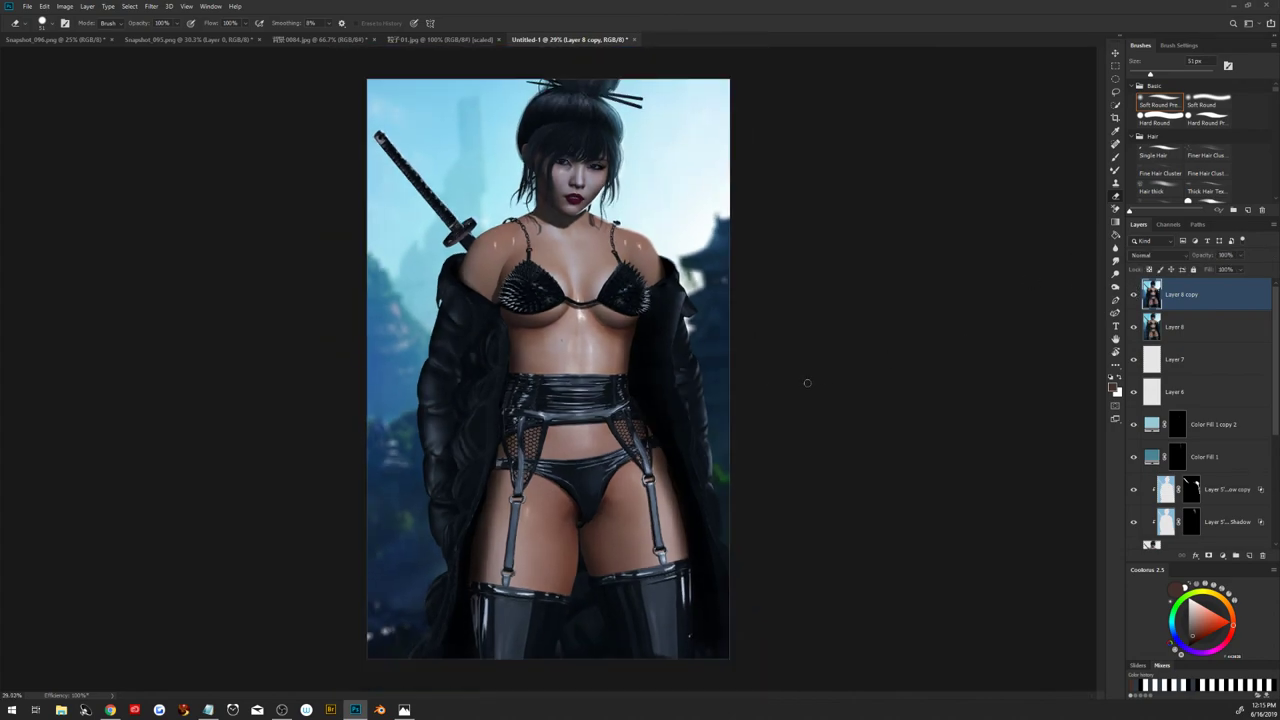
scroll(806, 382, down, 1)
key(ctrl+j)
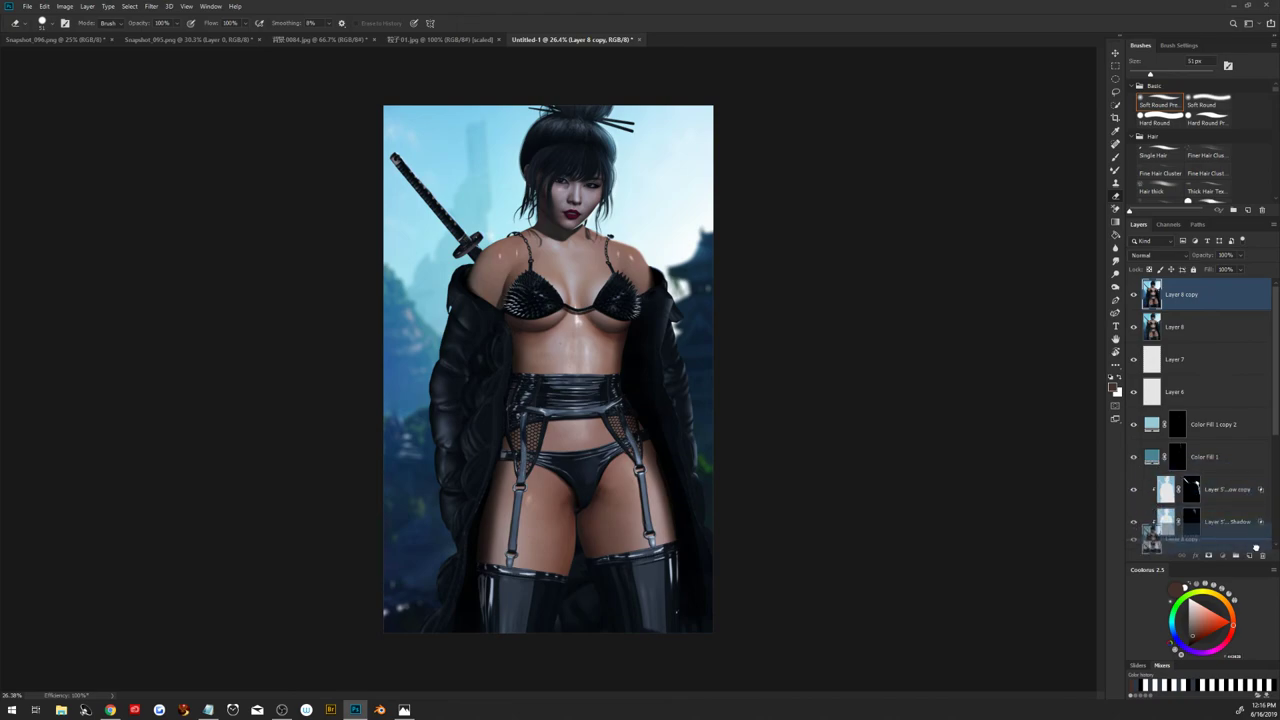
click(153, 7)
mouse_move(200, 122)
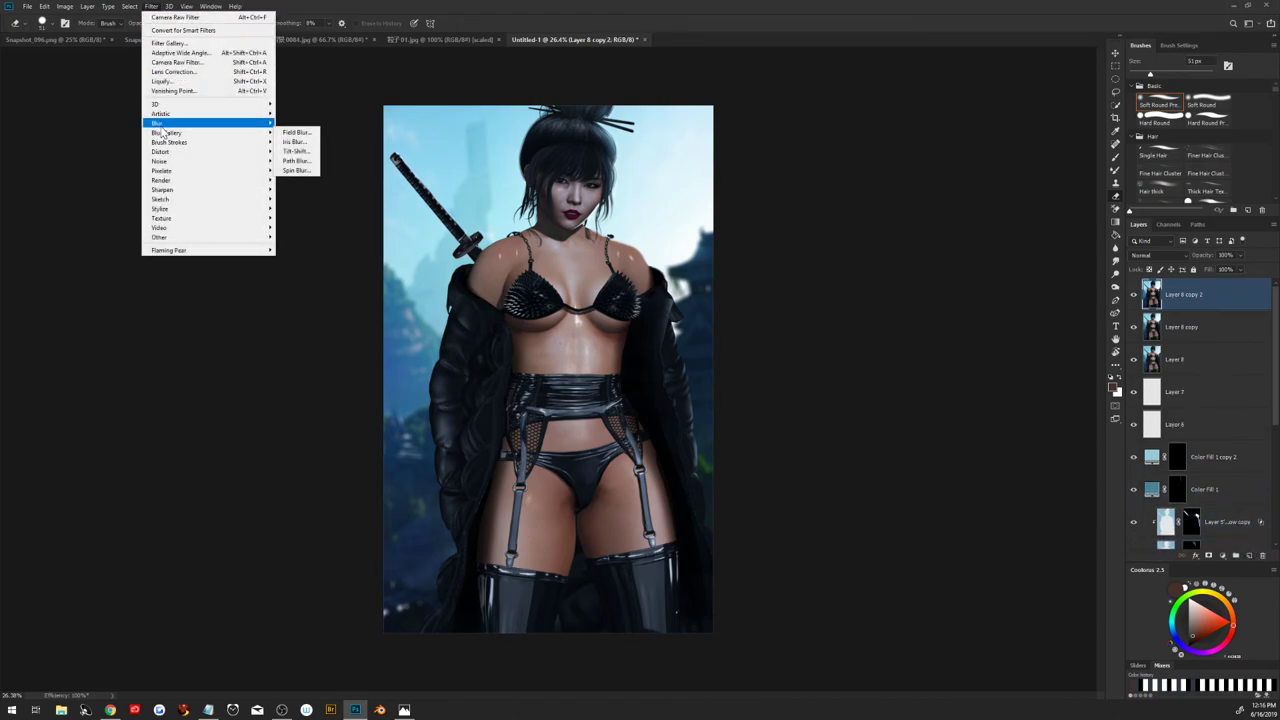
click(162, 67)
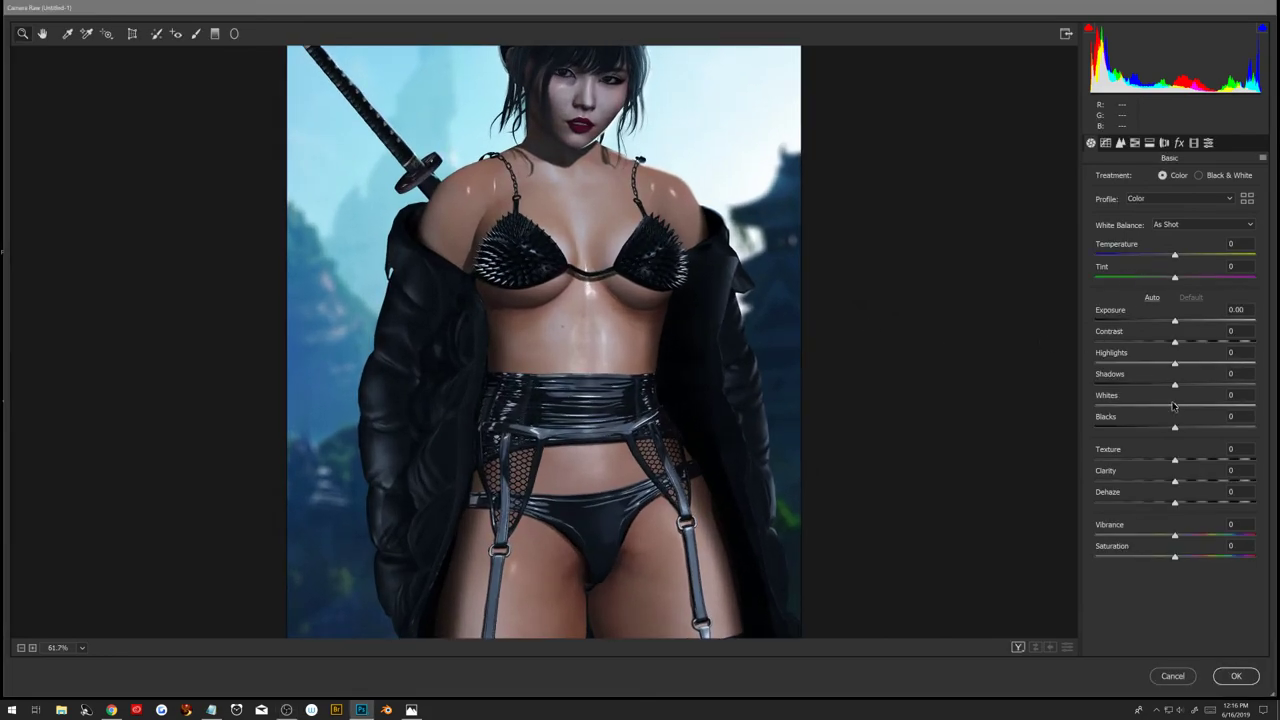
Raise Texture to +37 and apply the Camera Raw filter
drag(1177, 463, 1209, 466)
mouse_move(1209, 465)
mouse_down()
mouse_move(1180, 466)
mouse_move(1208, 466)
mouse_up()
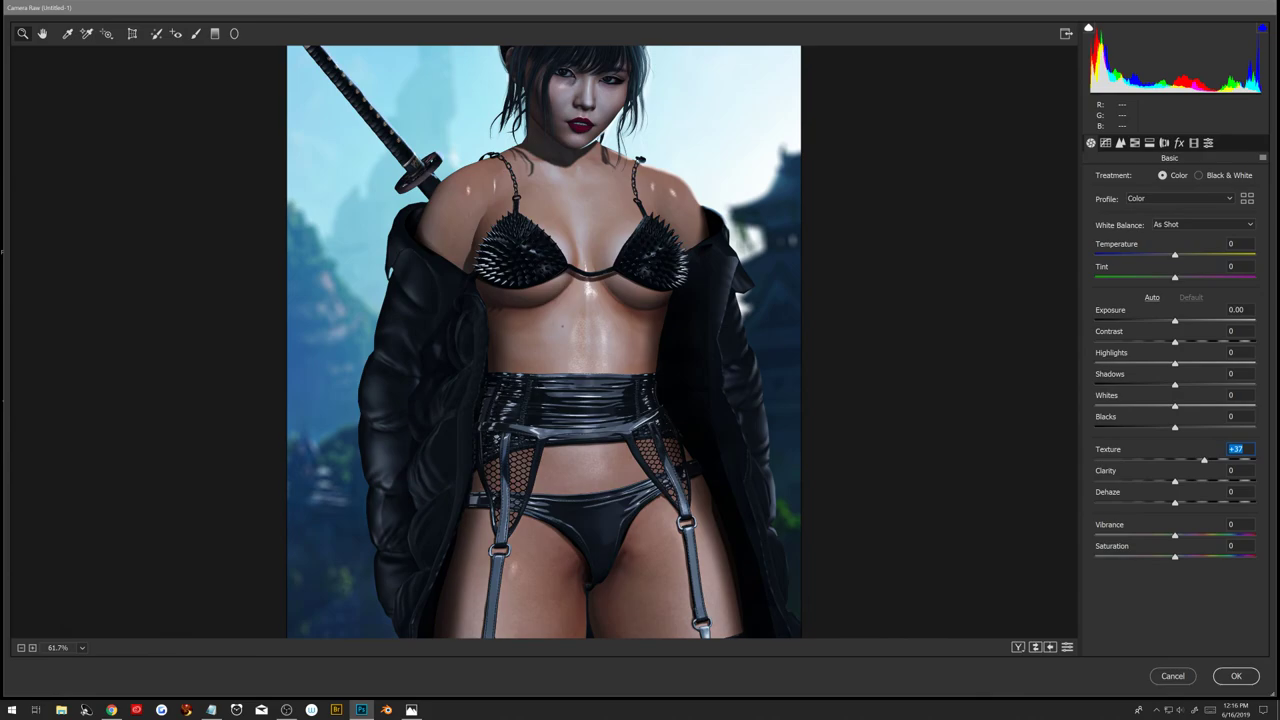
key(Return)
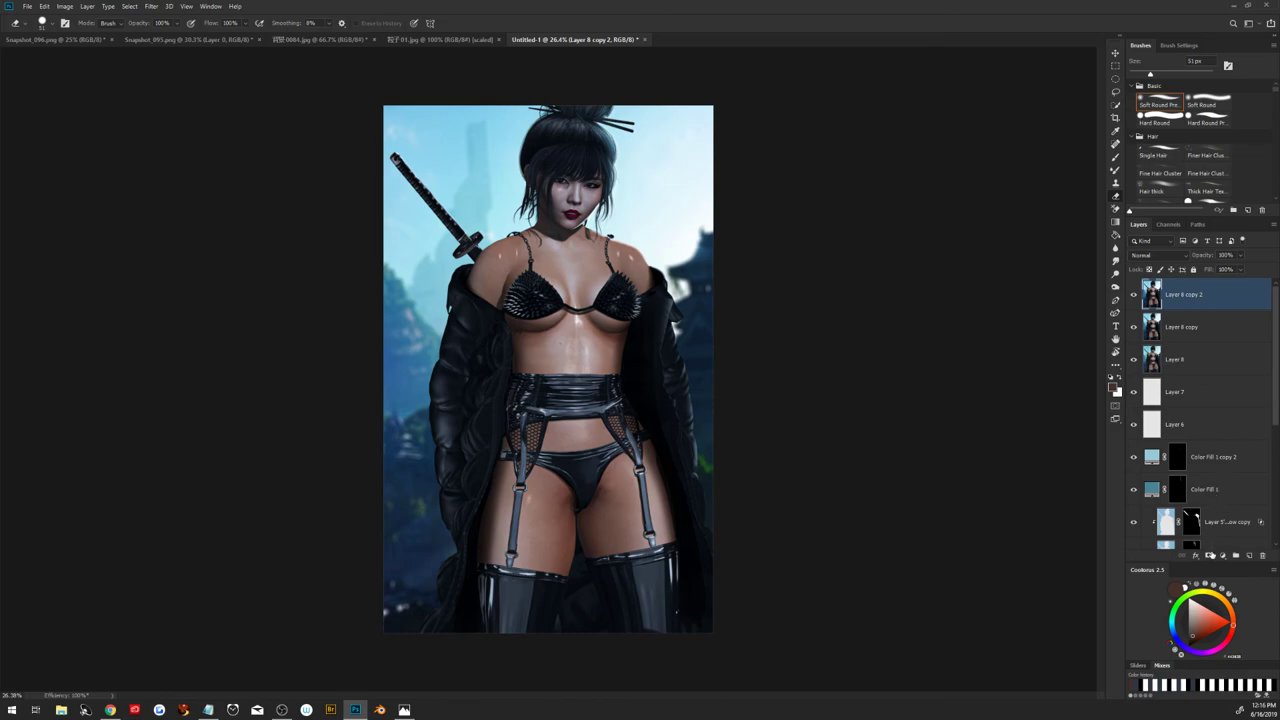
Add an inverted mask to Layer 8 copy 2 and set up a white brush of about 550 px
click(1209, 556)
key(ctrl+i)
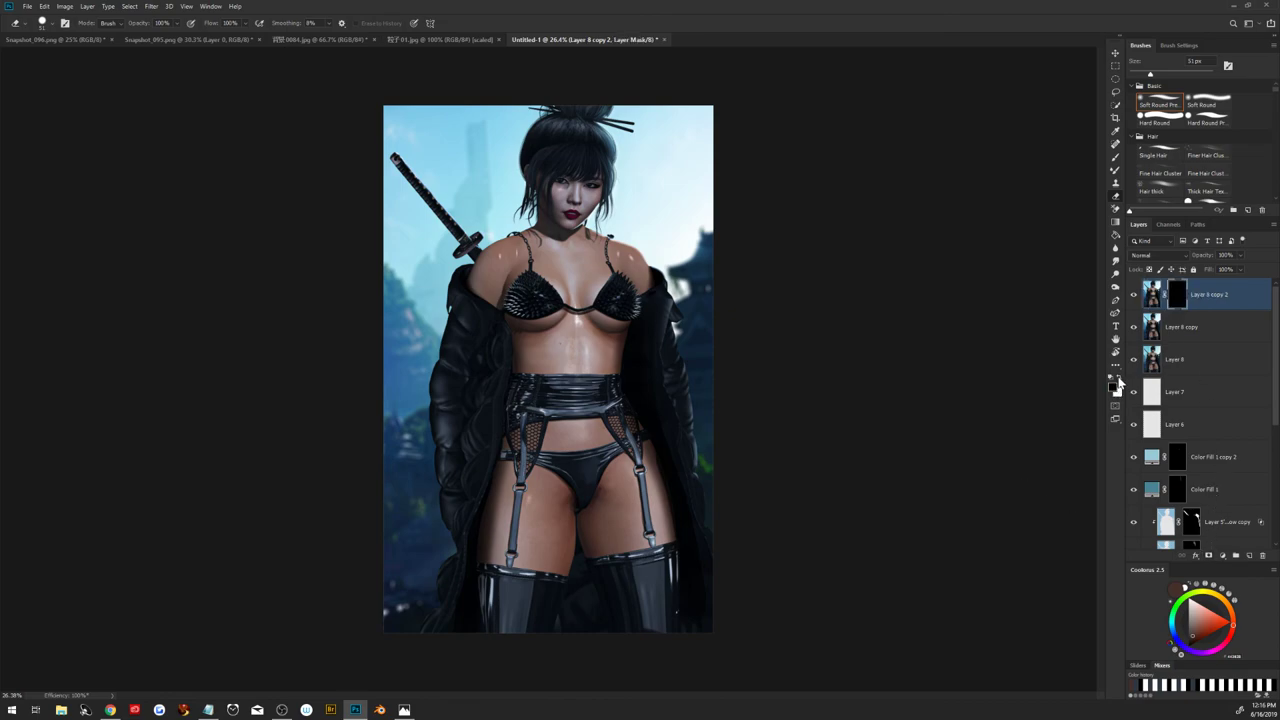
click(1118, 380)
click(1116, 157)
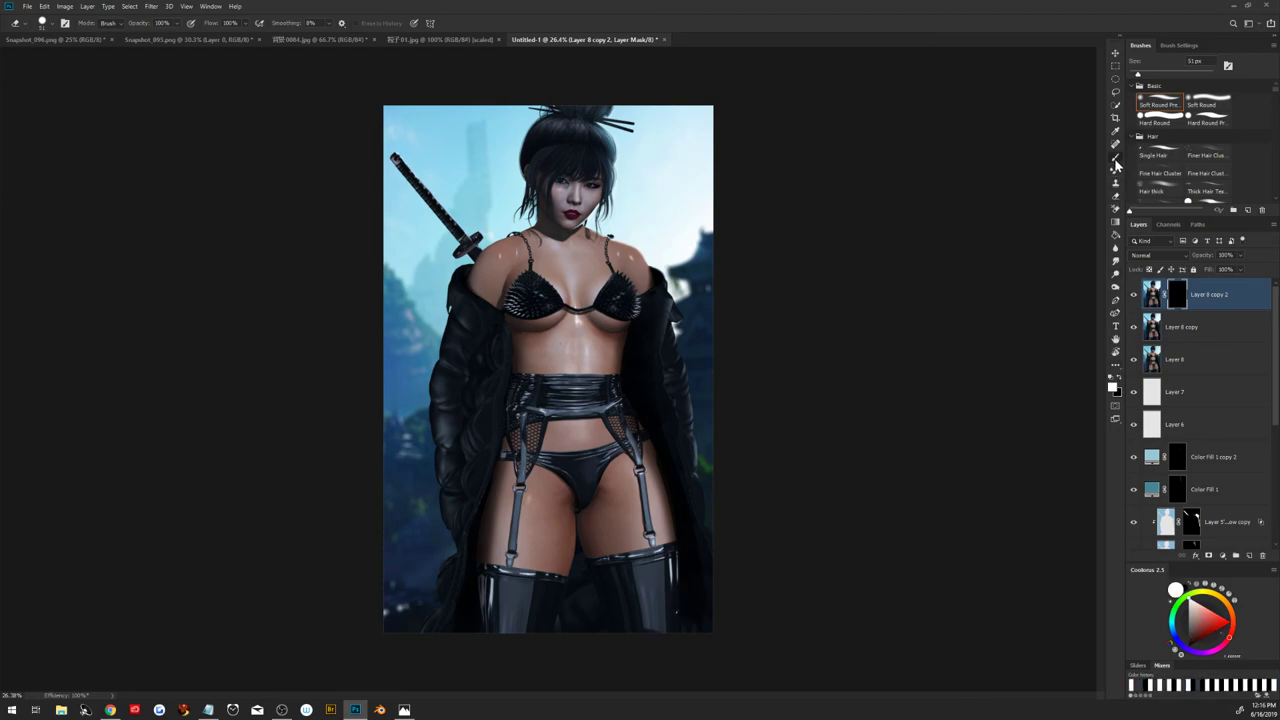
alt+right_click(611, 396)
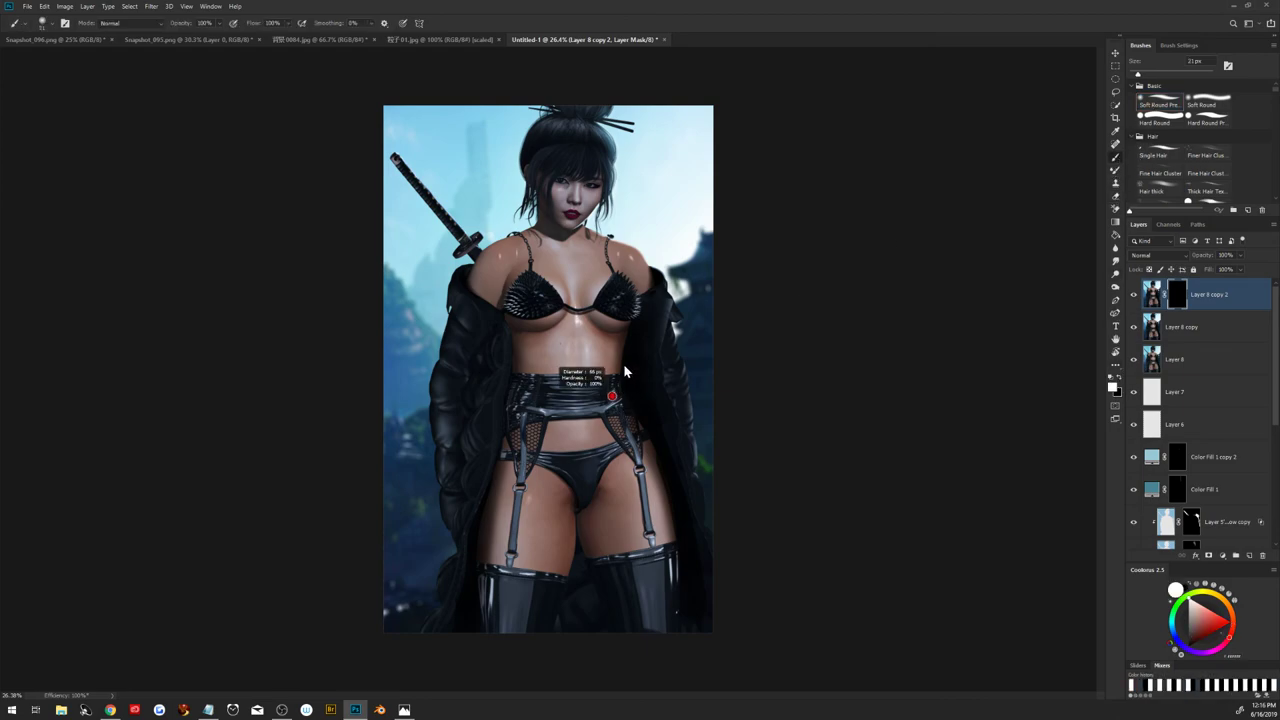
alt+right_click(546, 346)
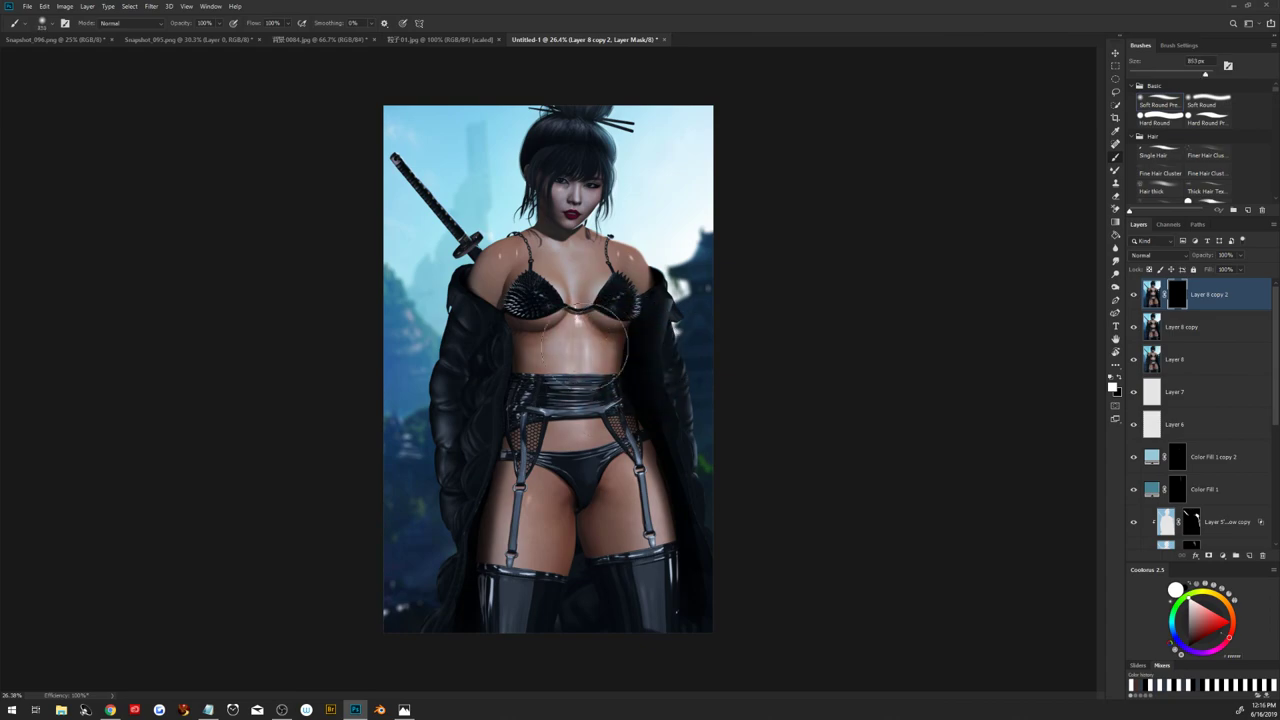
alt+right_click(580, 350)
Paint the mask white over the chest, torso, shoulder and inner thigh
mouse_move(583, 326)
mouse_down()
mouse_move(558, 382)
mouse_move(613, 487)
mouse_up()
drag(608, 362, 545, 330)
drag(570, 262, 534, 504)
drag(499, 303, 648, 270)
Stamp all visible layers into Layer 9 and duplicate it as Layer 9 copy
key(ctrl+shift+alt+e)
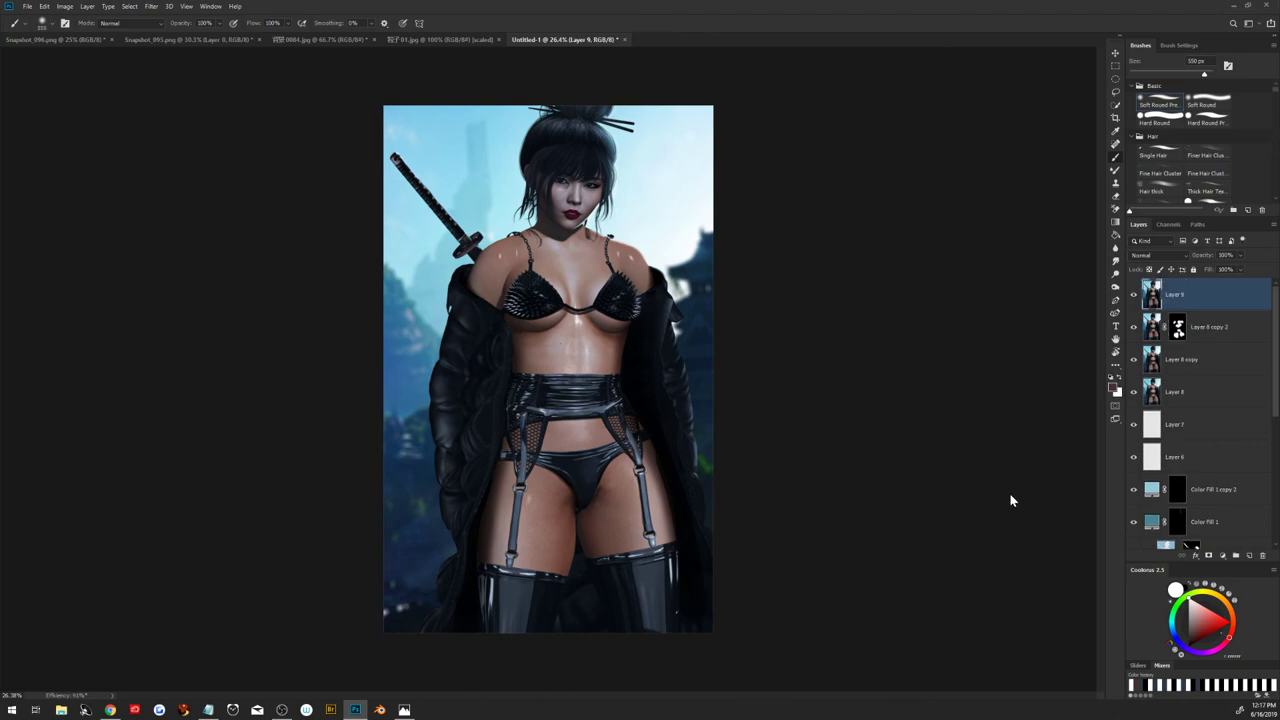
drag(1217, 297, 1249, 555)
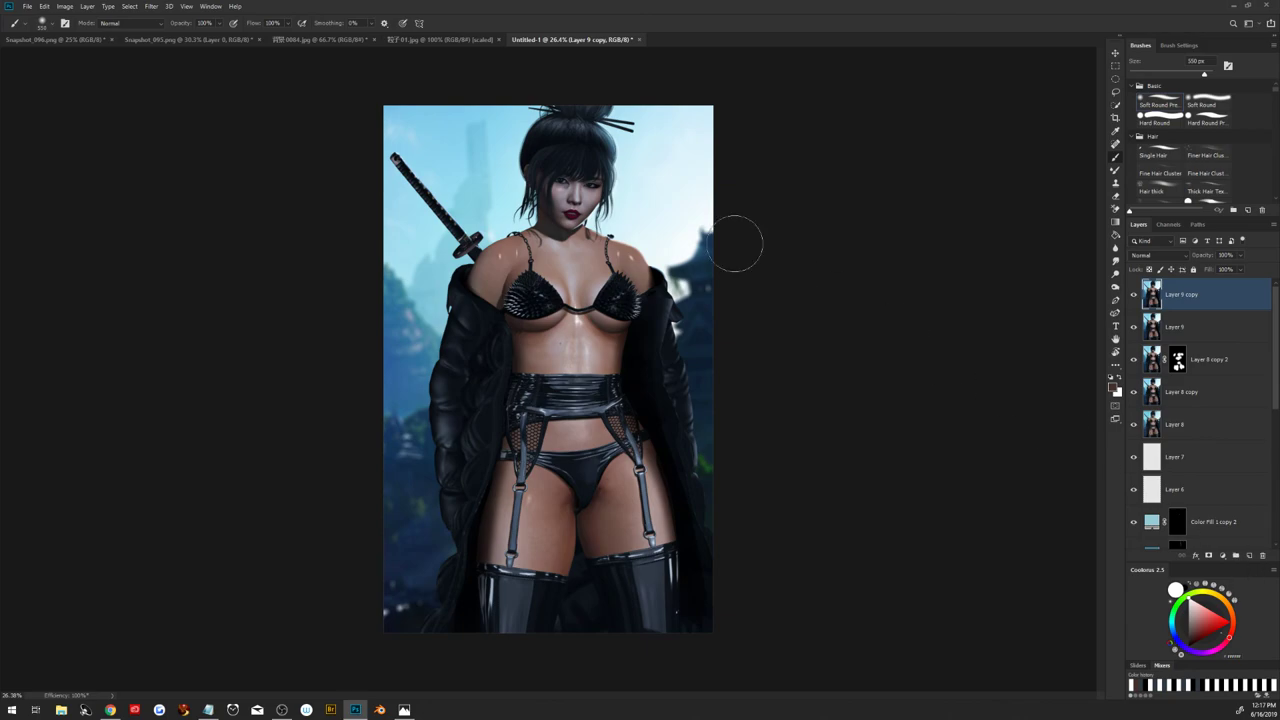
click(153, 8)
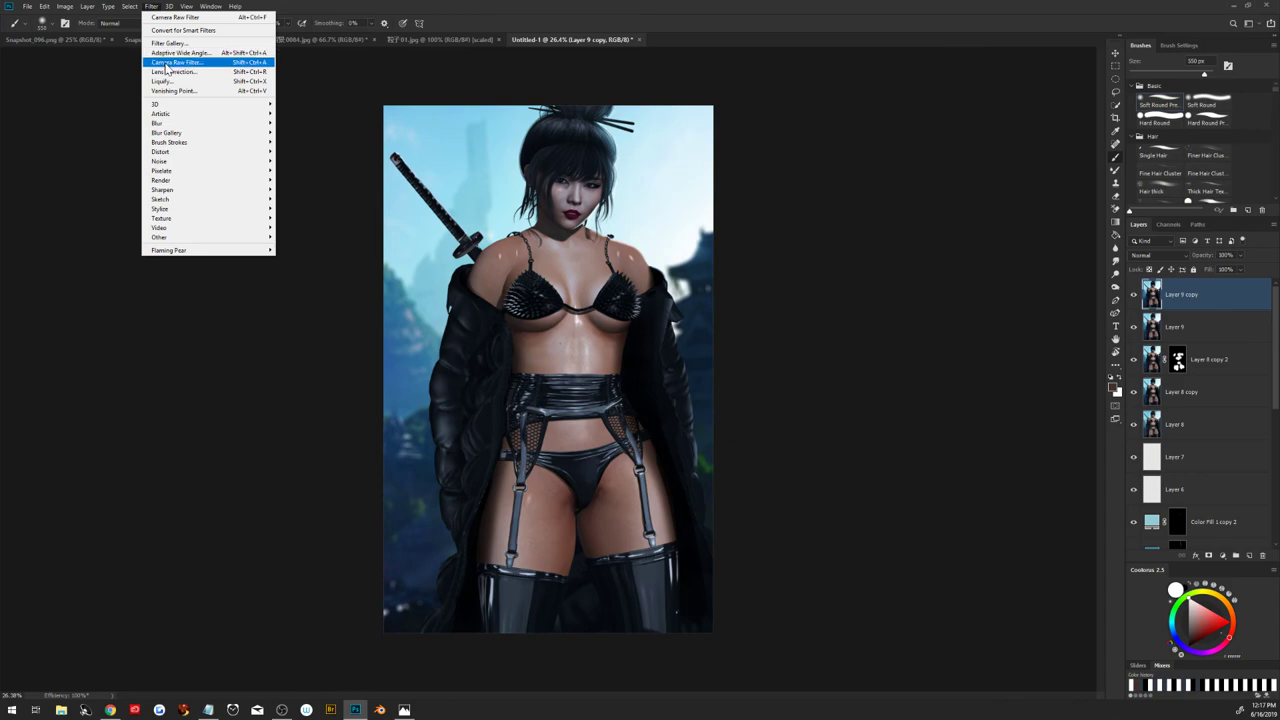
In Camera Raw on Layer 9 copy, raise Contrast, Shadows and Clarity
click(185, 63)
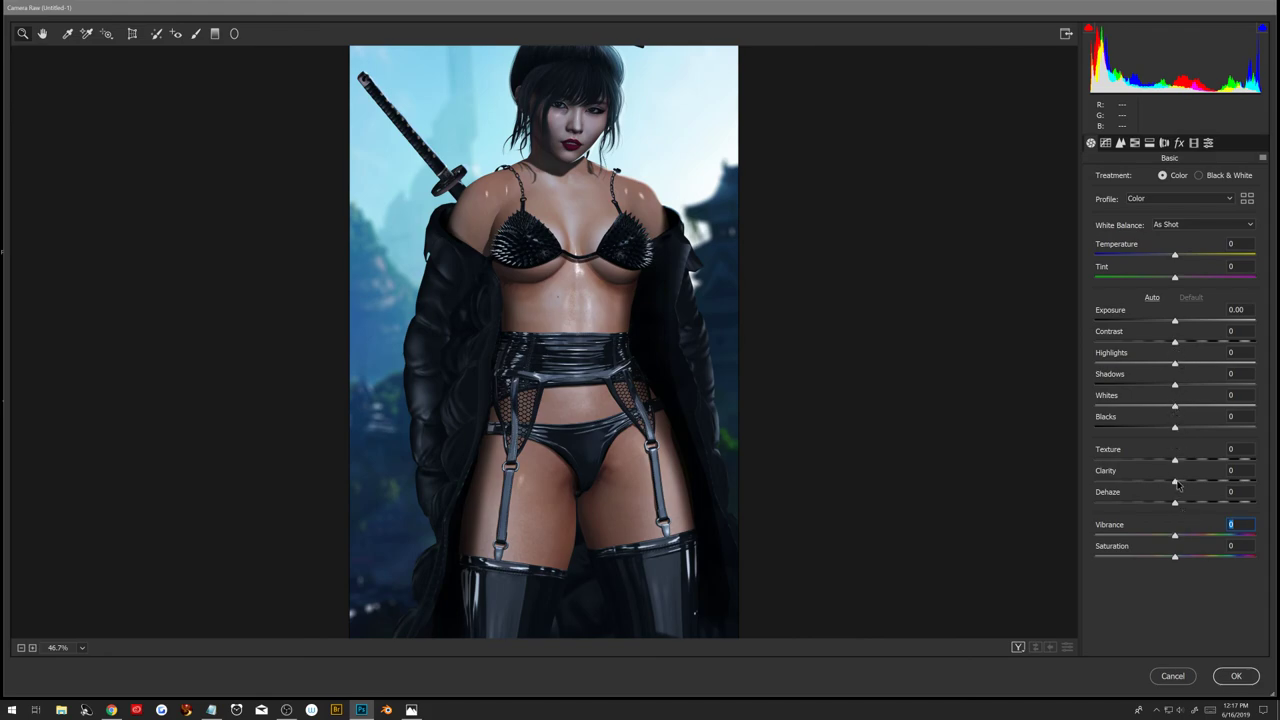
drag(1176, 483, 1231, 489)
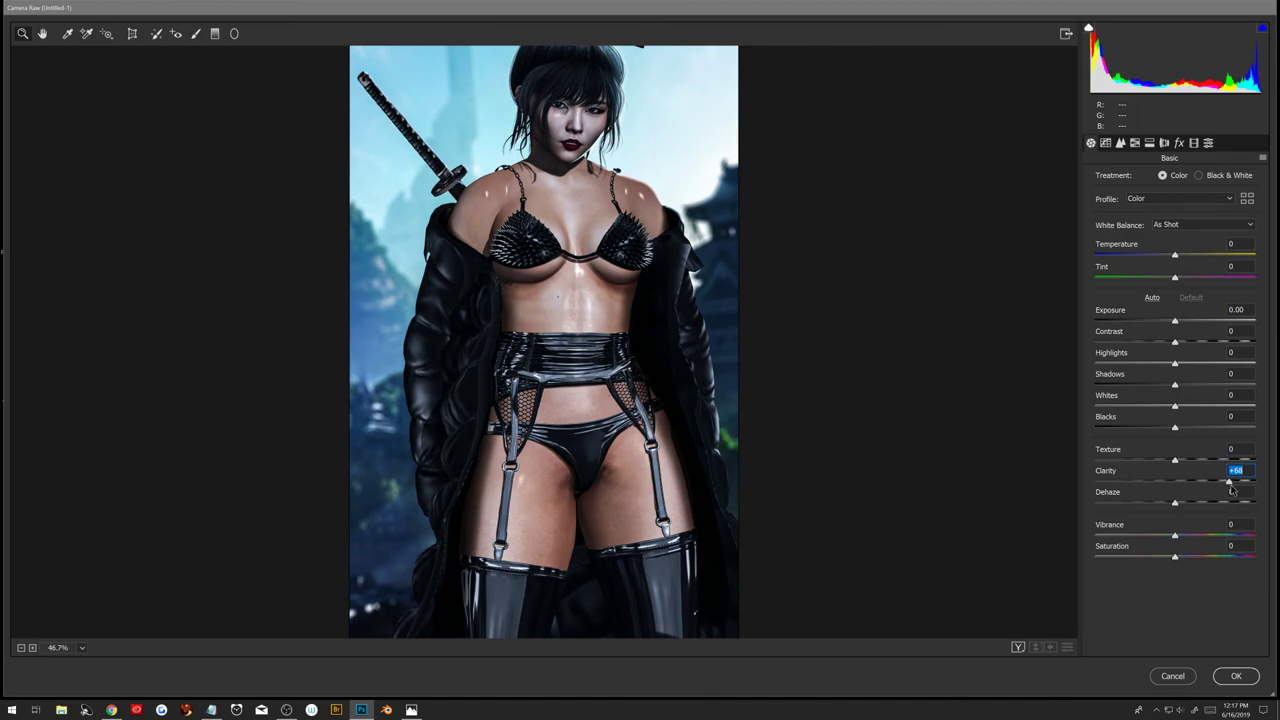
drag(1176, 343, 1219, 350)
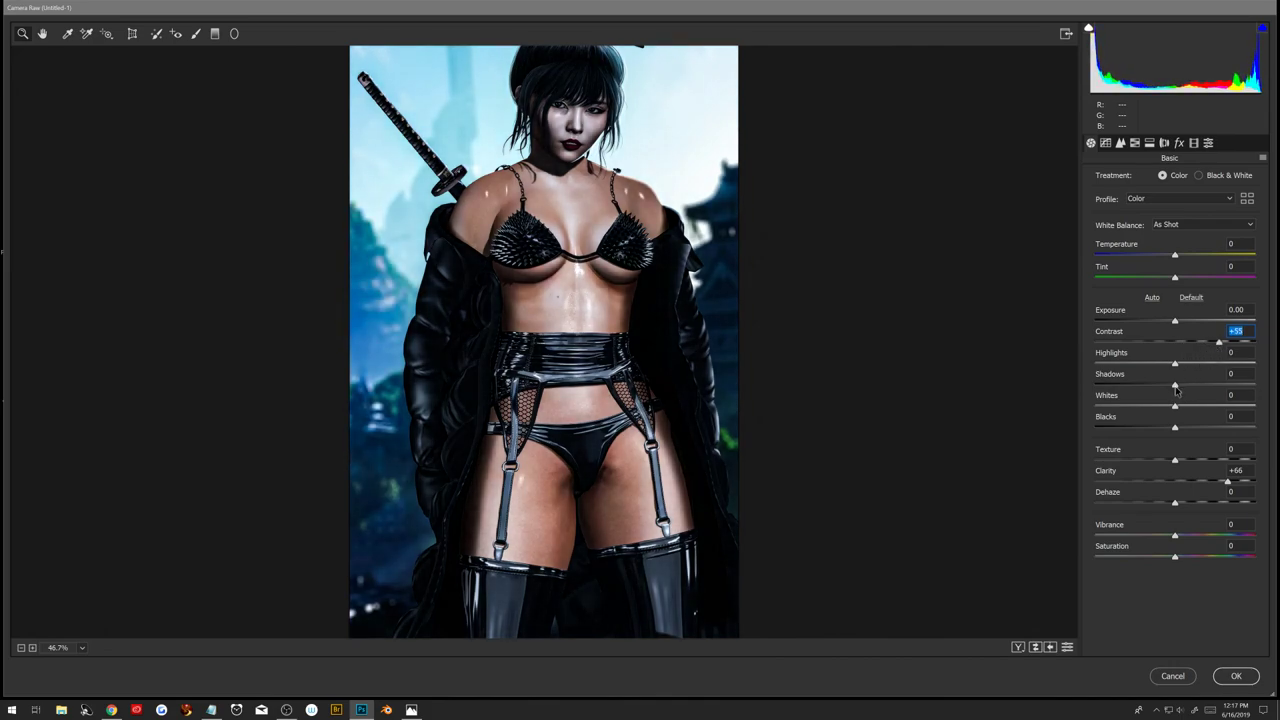
mouse_move(1176, 388)
mouse_down()
mouse_move(1151, 388)
mouse_move(1208, 388)
mouse_up()
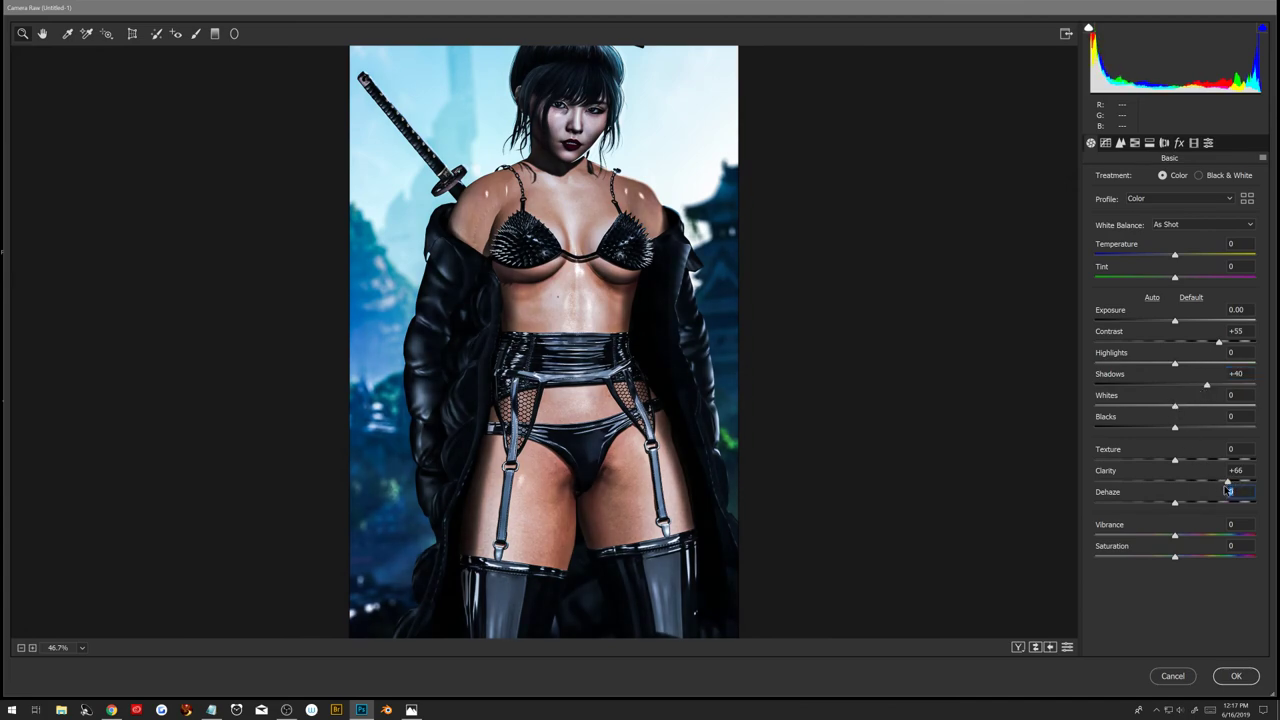
mouse_move(1228, 482)
mouse_down()
mouse_move(1212, 483)
mouse_move(1210, 466)
mouse_move(1188, 486)
mouse_up()
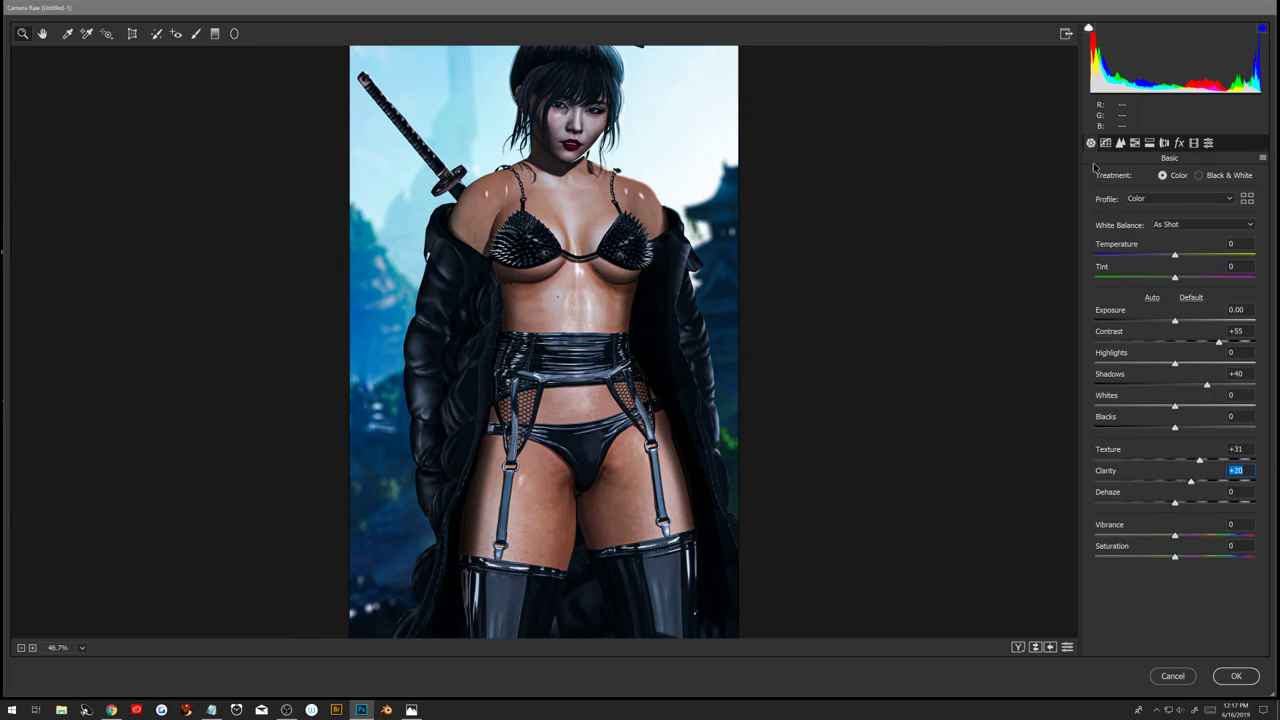
Sharpen with Amount 46 and Masking 100, then apply the grading
click(1119, 143)
drag(1097, 201, 1114, 203)
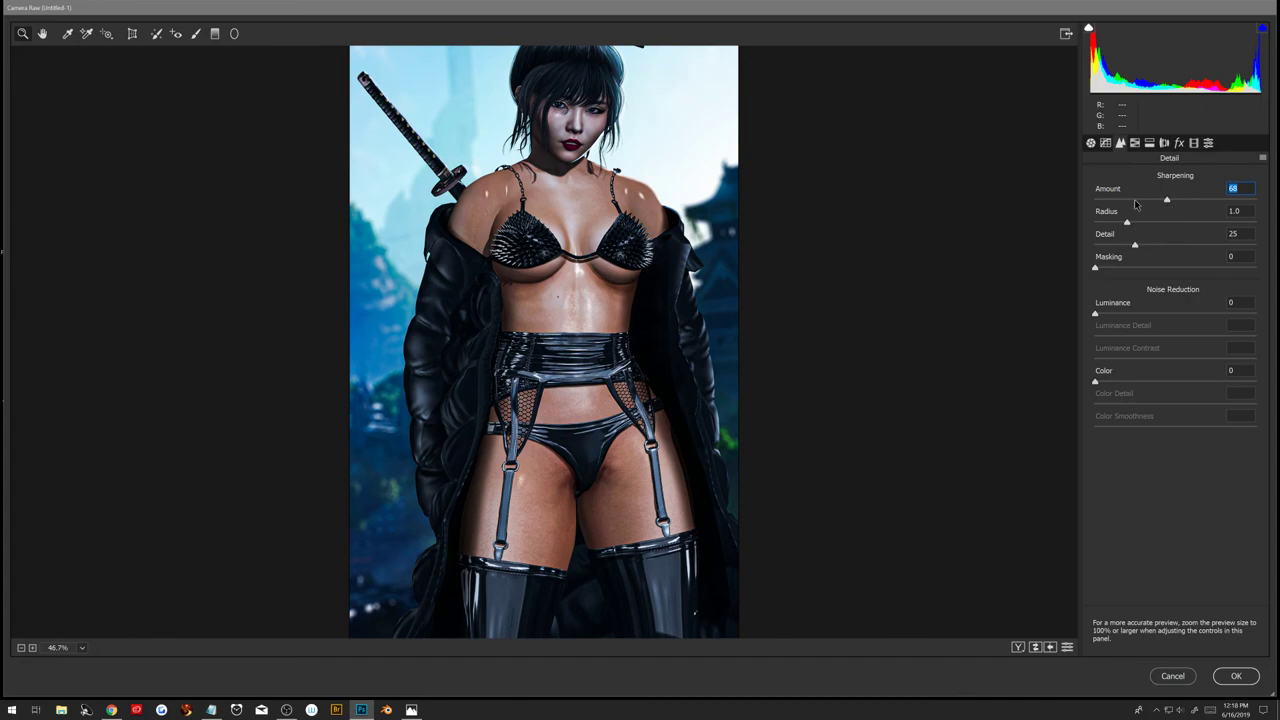
drag(1166, 201, 1213, 201)
drag(1211, 201, 1157, 202)
drag(1158, 201, 1144, 201)
drag(1097, 270, 1260, 278)
key(Return)
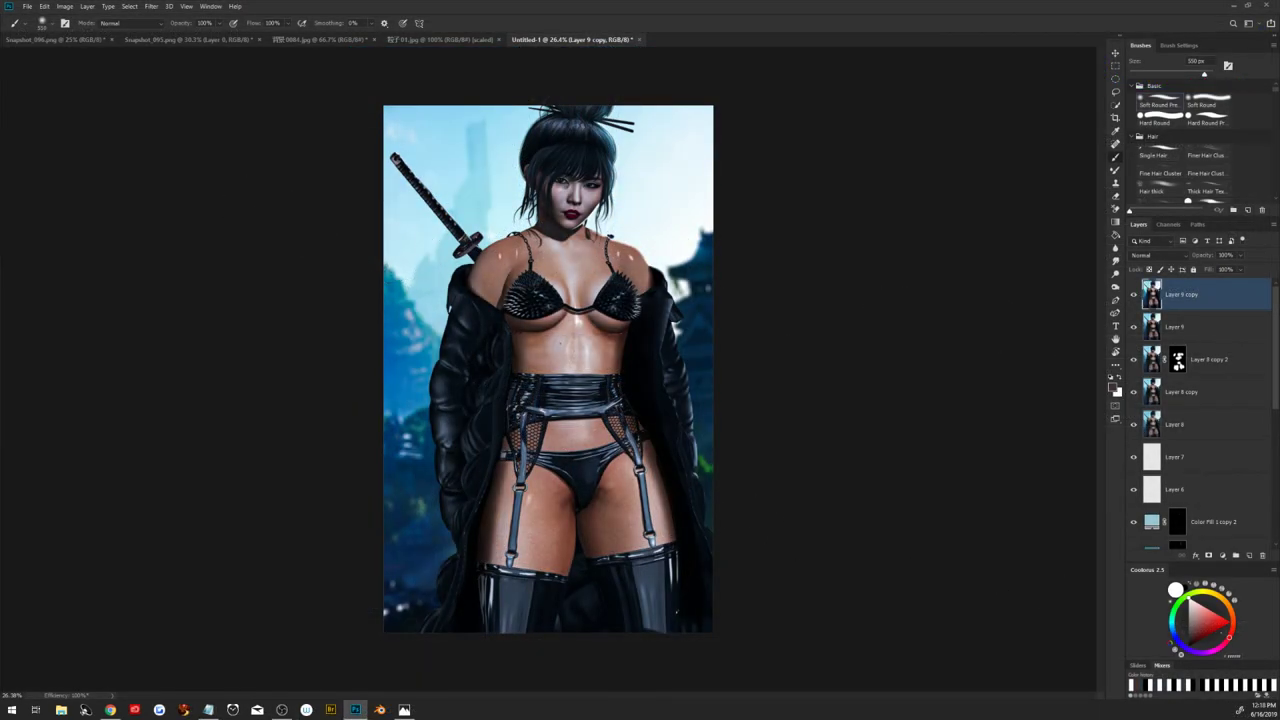
Add an inverted mask to Layer 9 copy and reveal the grading on chest, shoulders and right cup
click(1209, 555)
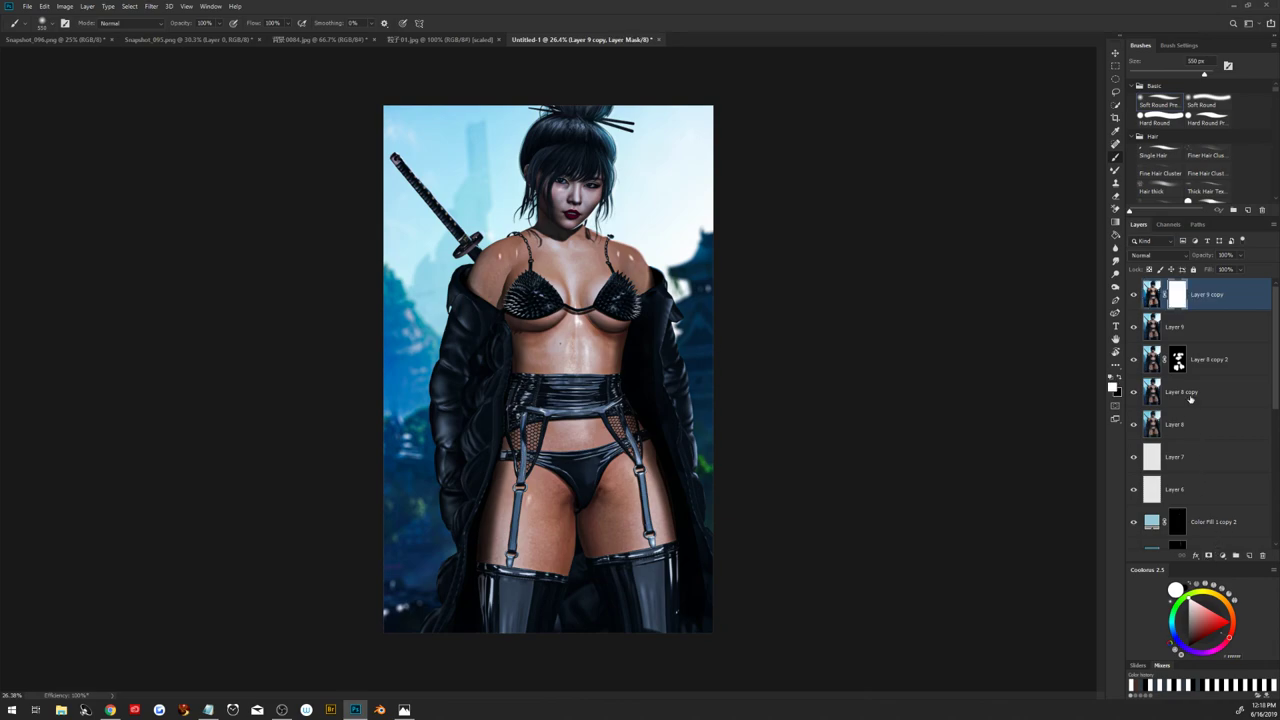
key(ctrl+i)
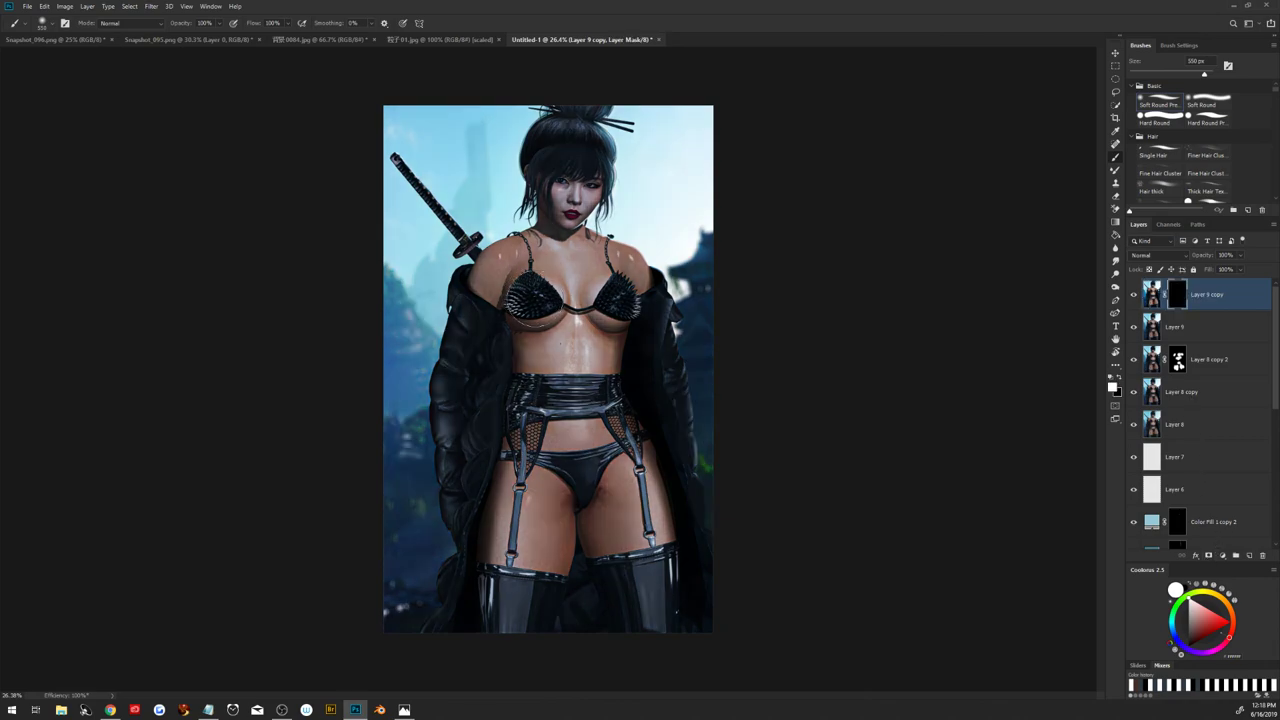
mouse_move(515, 285)
mouse_down()
mouse_move(527, 312)
mouse_move(535, 293)
mouse_up()
drag(620, 296, 624, 300)
Resize the brush and reveal the grading along the coat's right edge
alt+right_click(548, 413)
drag(548, 413, 544, 413)
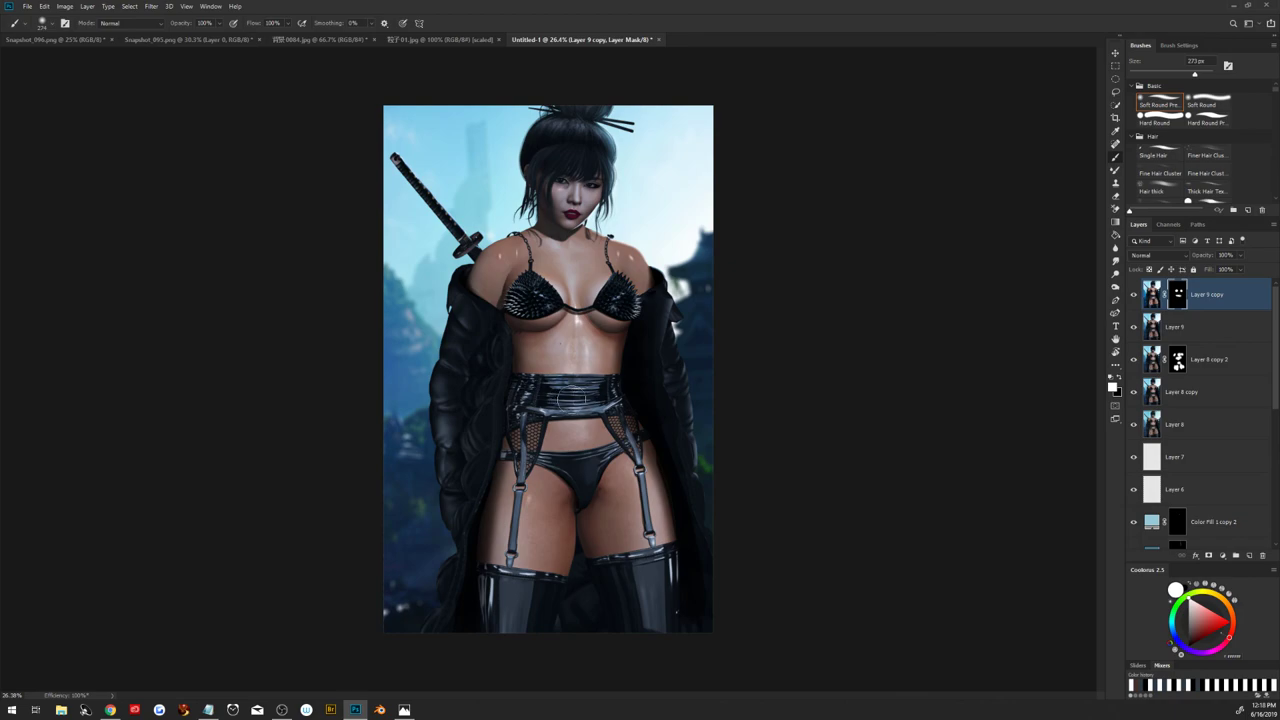
drag(522, 404, 486, 404)
drag(520, 492, 482, 490)
drag(493, 426, 530, 426)
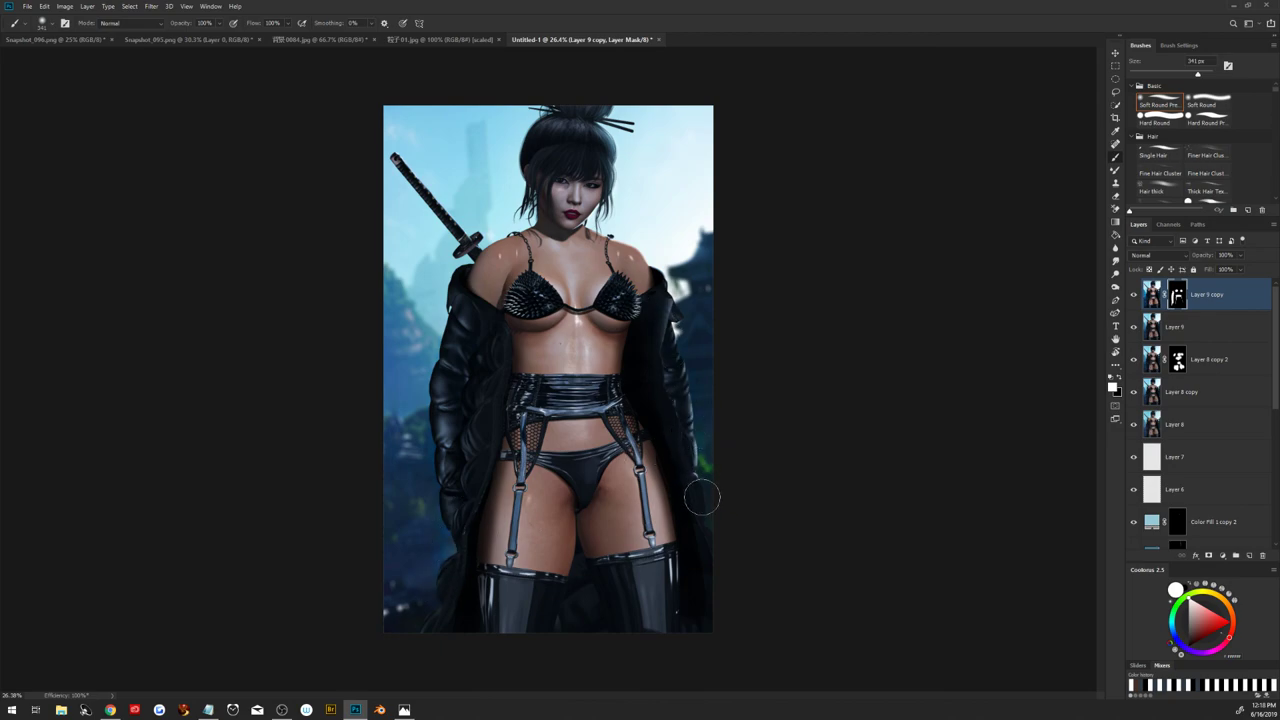
drag(700, 494, 672, 313)
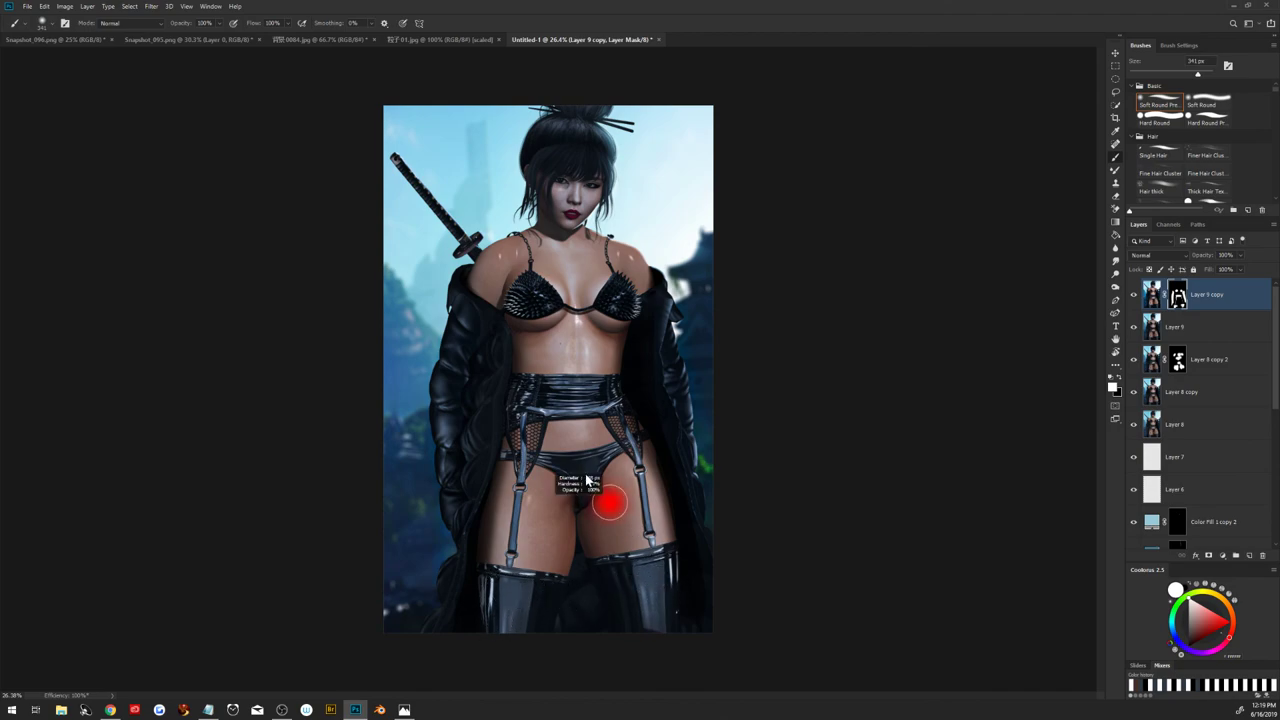
mouse_move(603, 500)
mouse_down()
mouse_move(590, 500)
mouse_move(590, 444)
mouse_up()
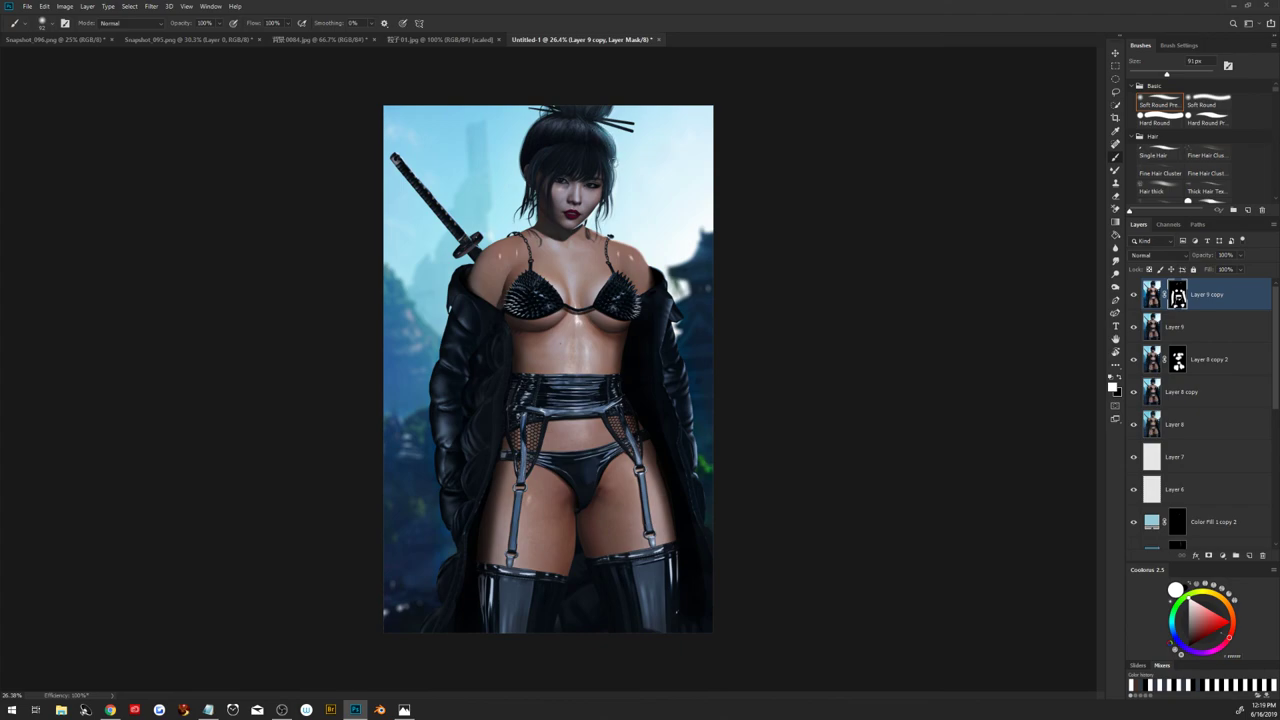
Set the brush to about 175 px at 30% opacity, then stamp visible layers into Layer 10
alt+right_click(604, 136)
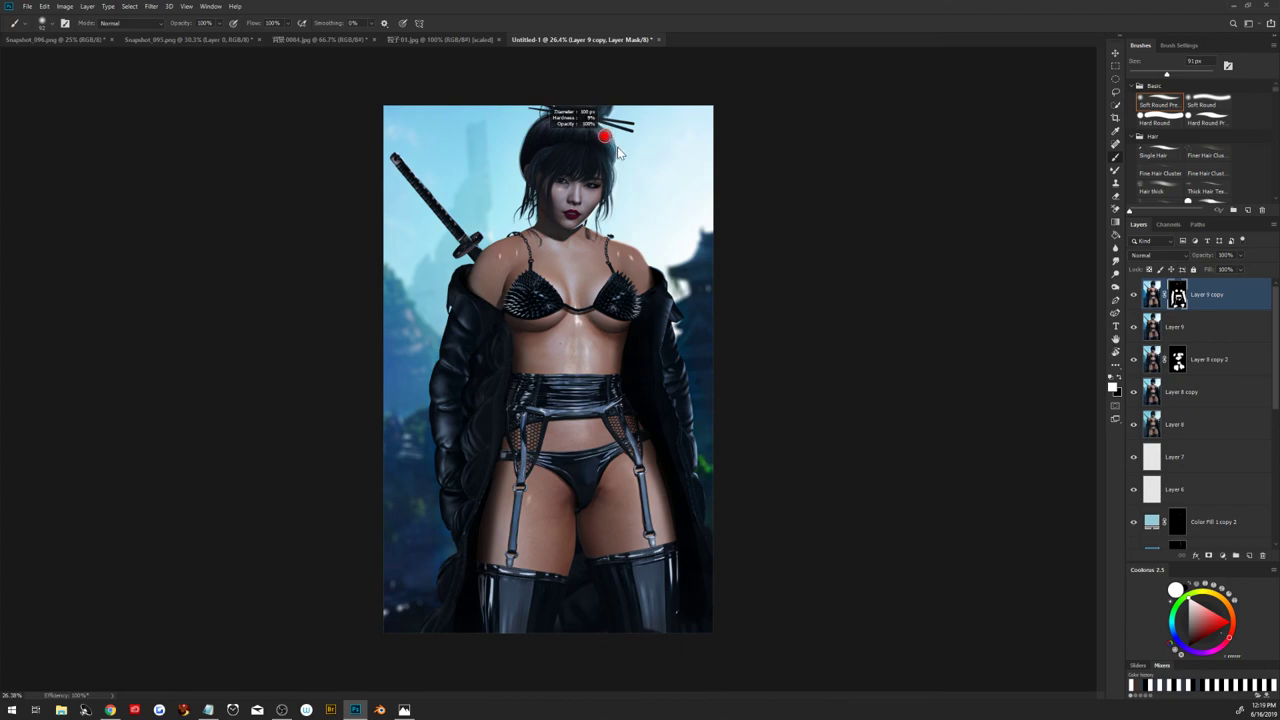
drag(617, 149, 632, 142)
key(3)
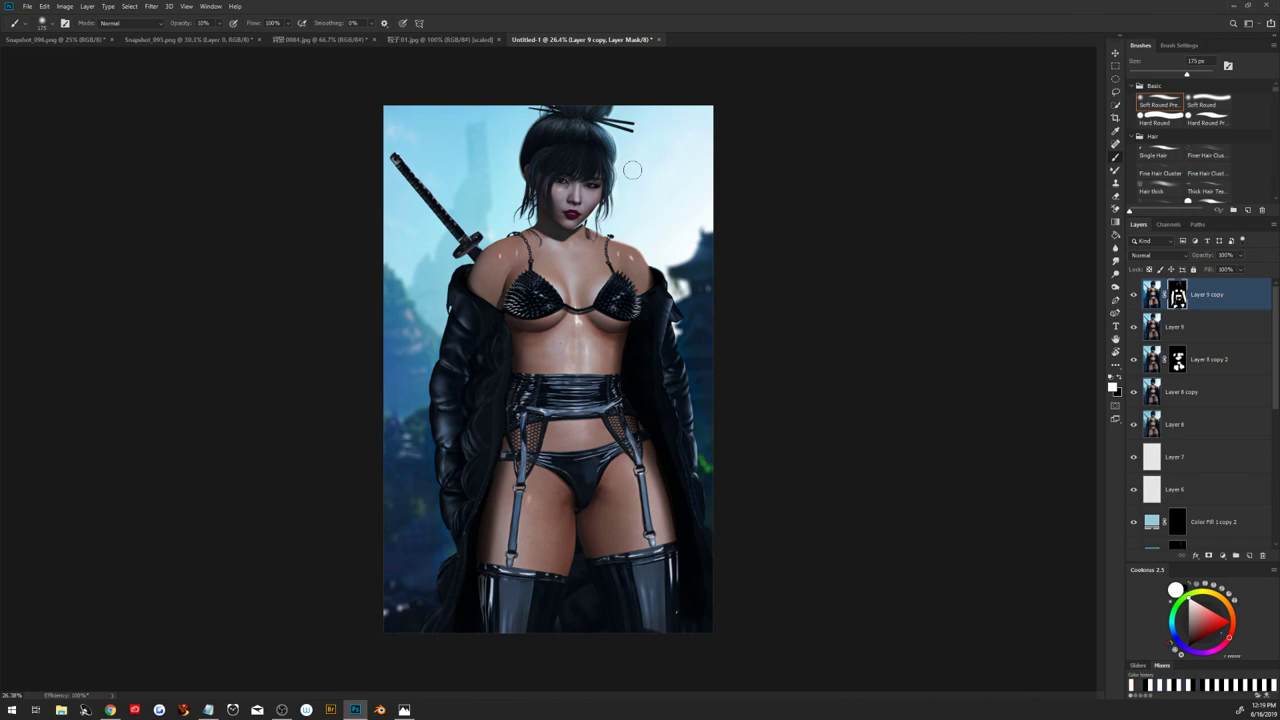
key(ctrl+alt+shift+e)
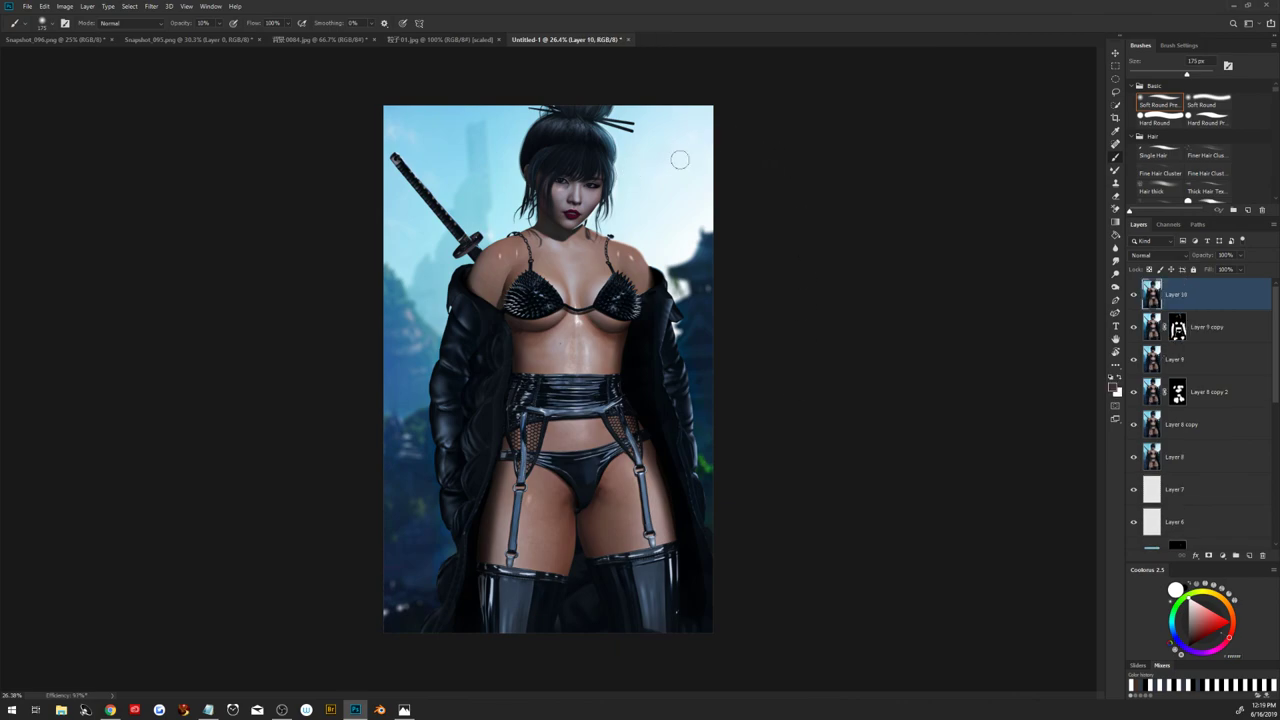
Add a new layer with a light sky-blue gradient drawn across the image
alt+click(661, 121)
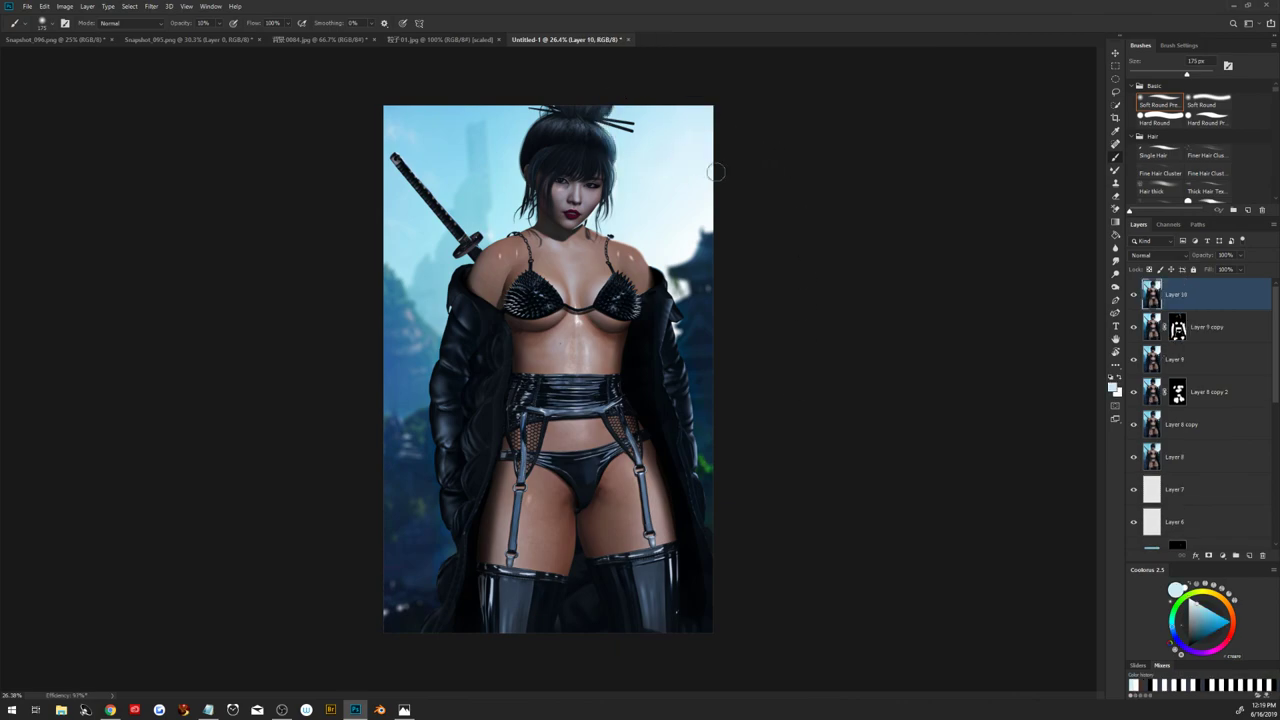
click(1249, 555)
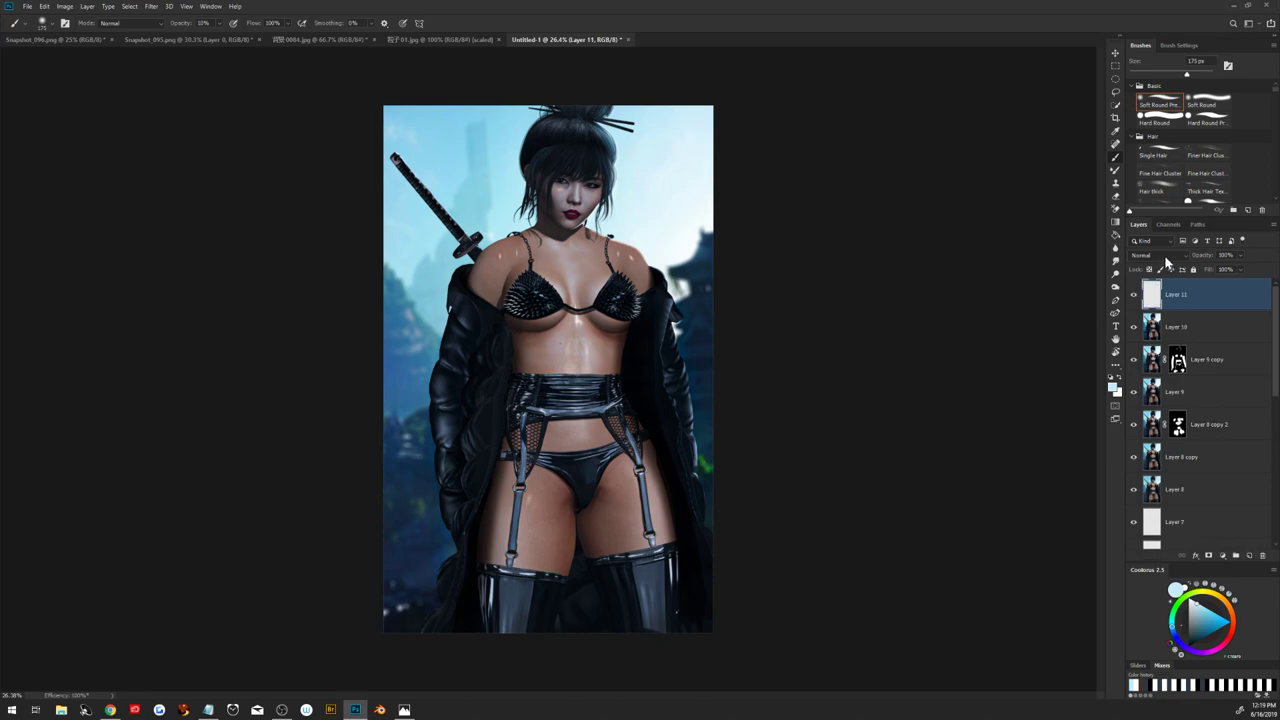
click(1160, 256)
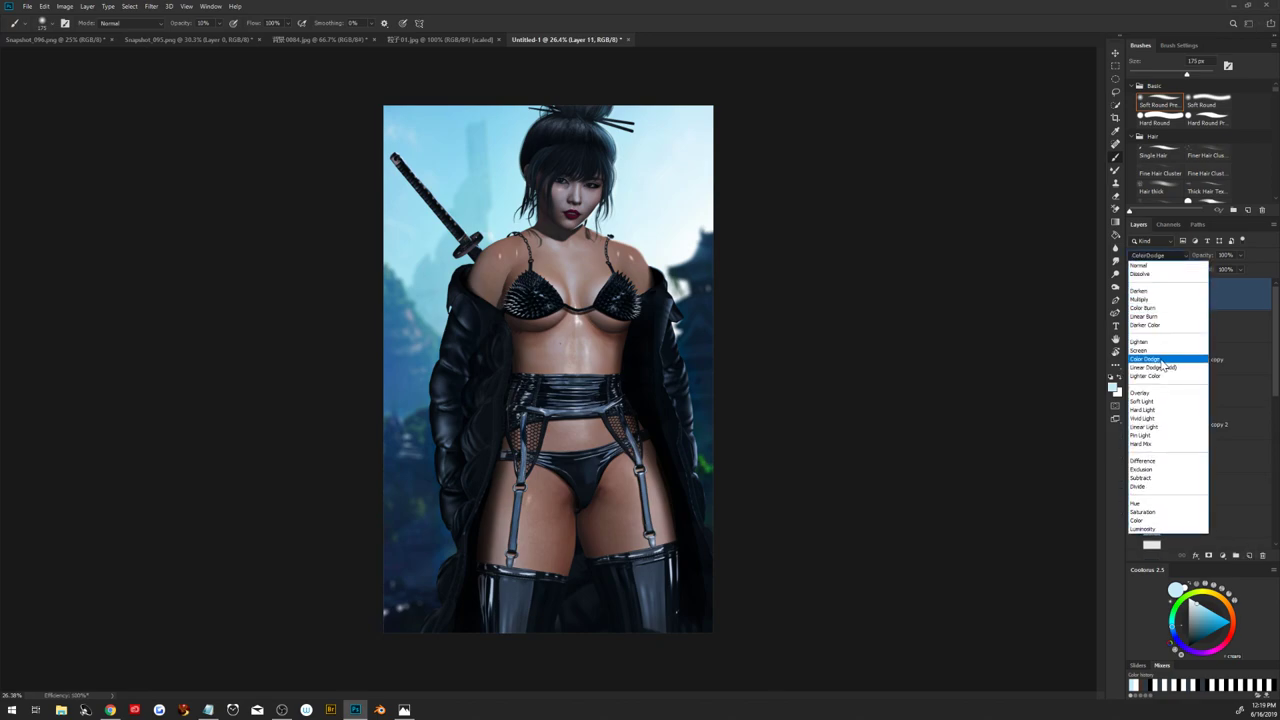
click(1163, 360)
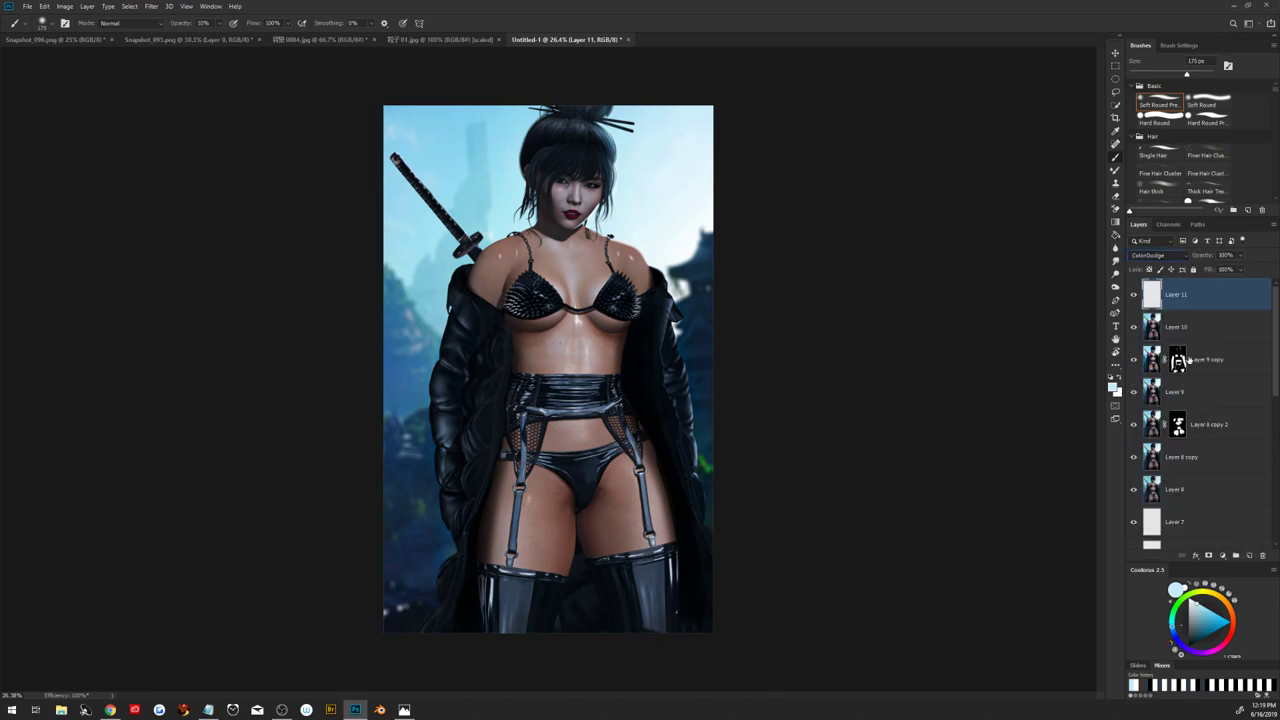
click(1116, 224)
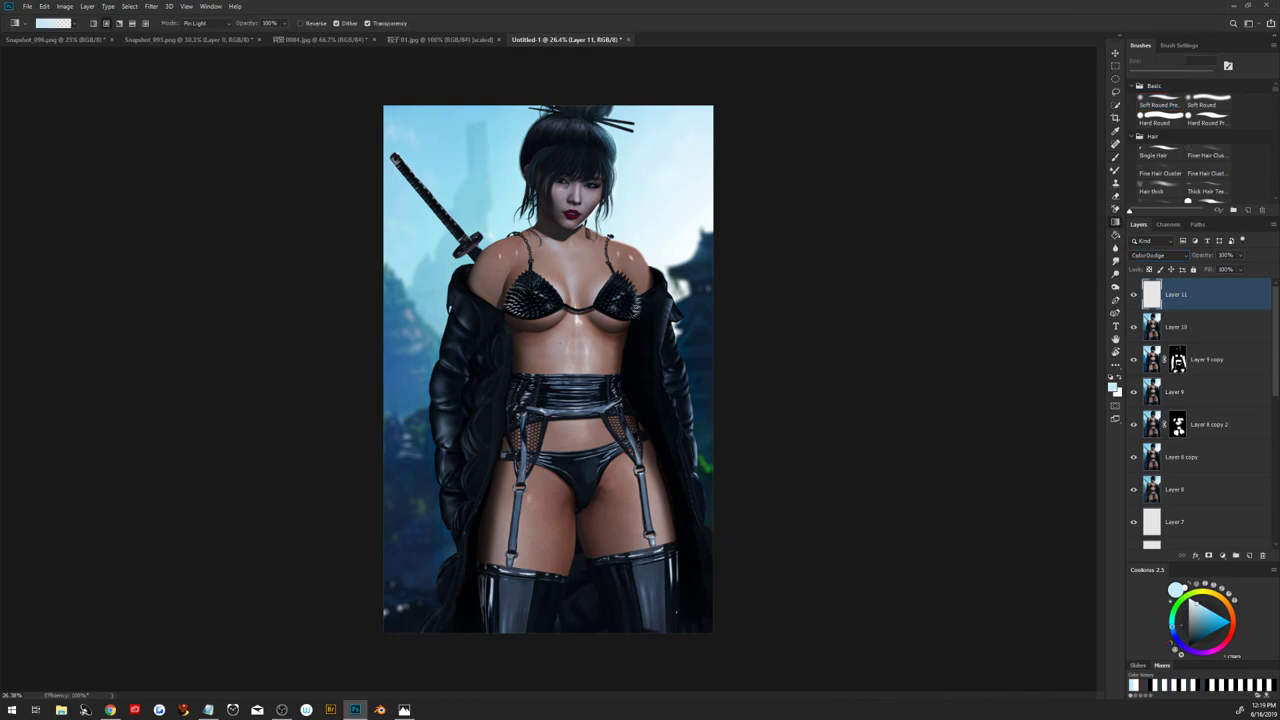
drag(828, 96, 567, 463)
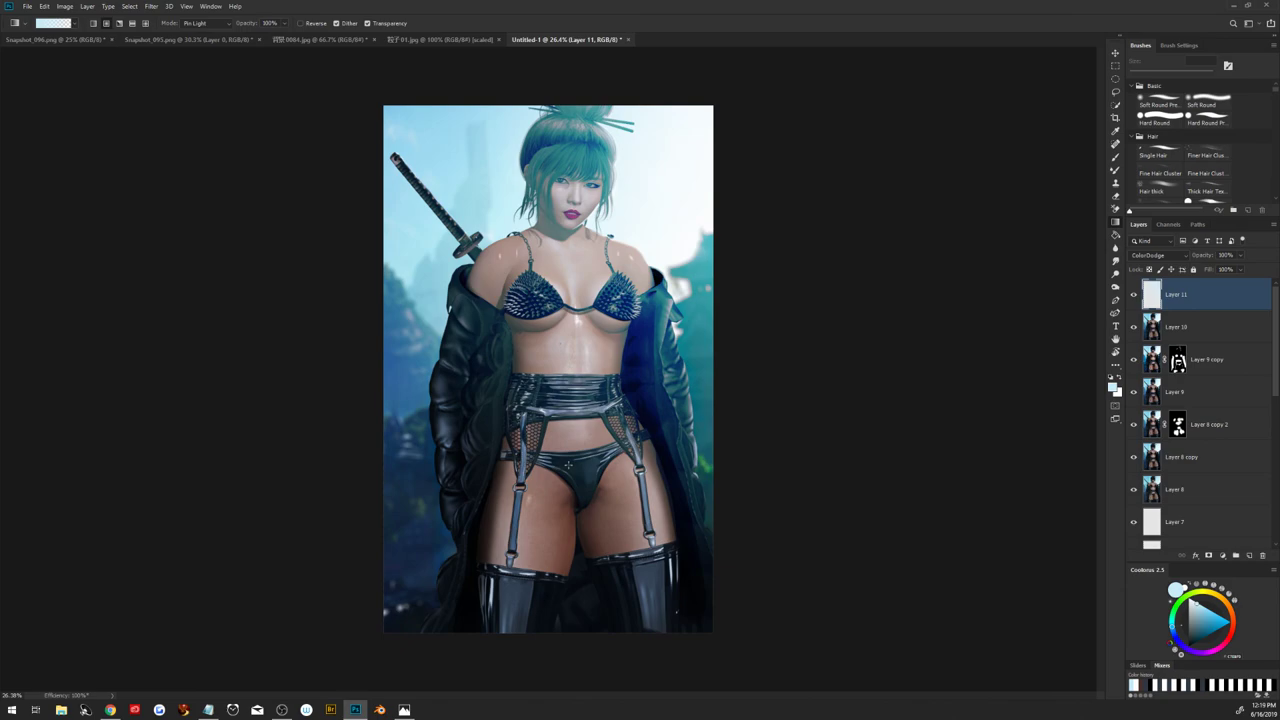
Set the glow layer to Linear Dodge (Add), enlarge it about 130%, and stamp a merged layer
click(1174, 256)
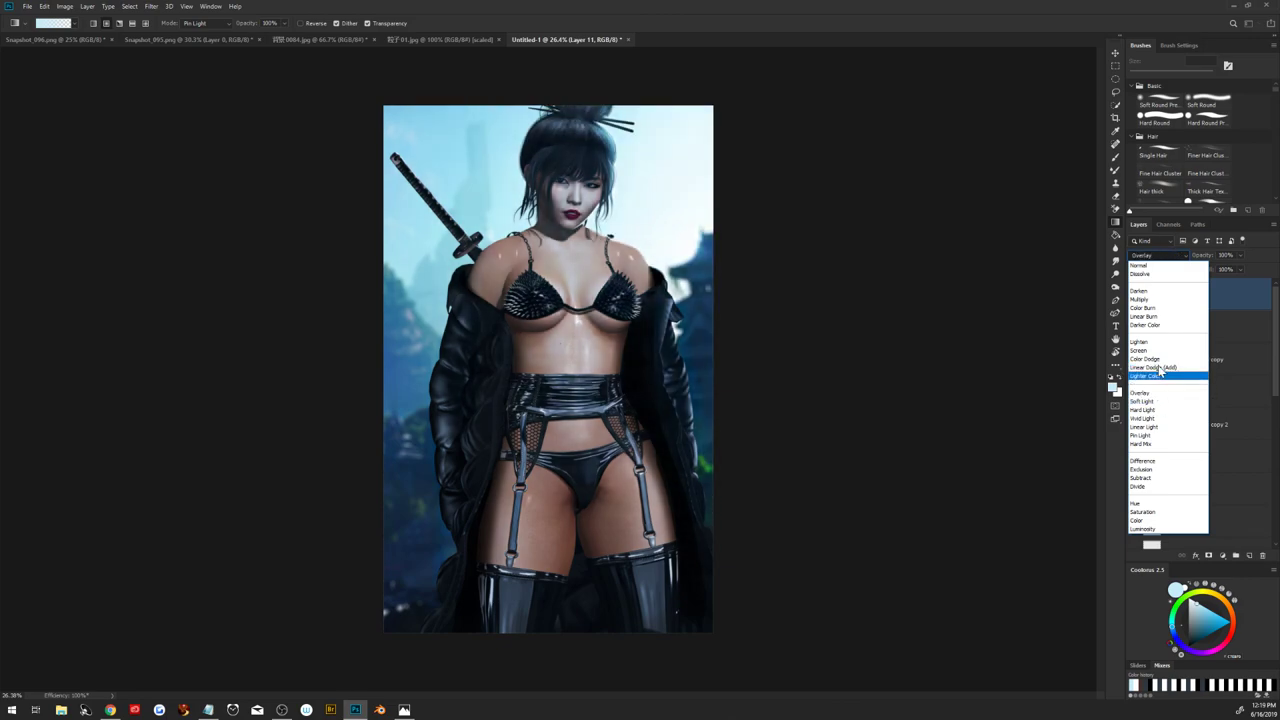
click(1158, 367)
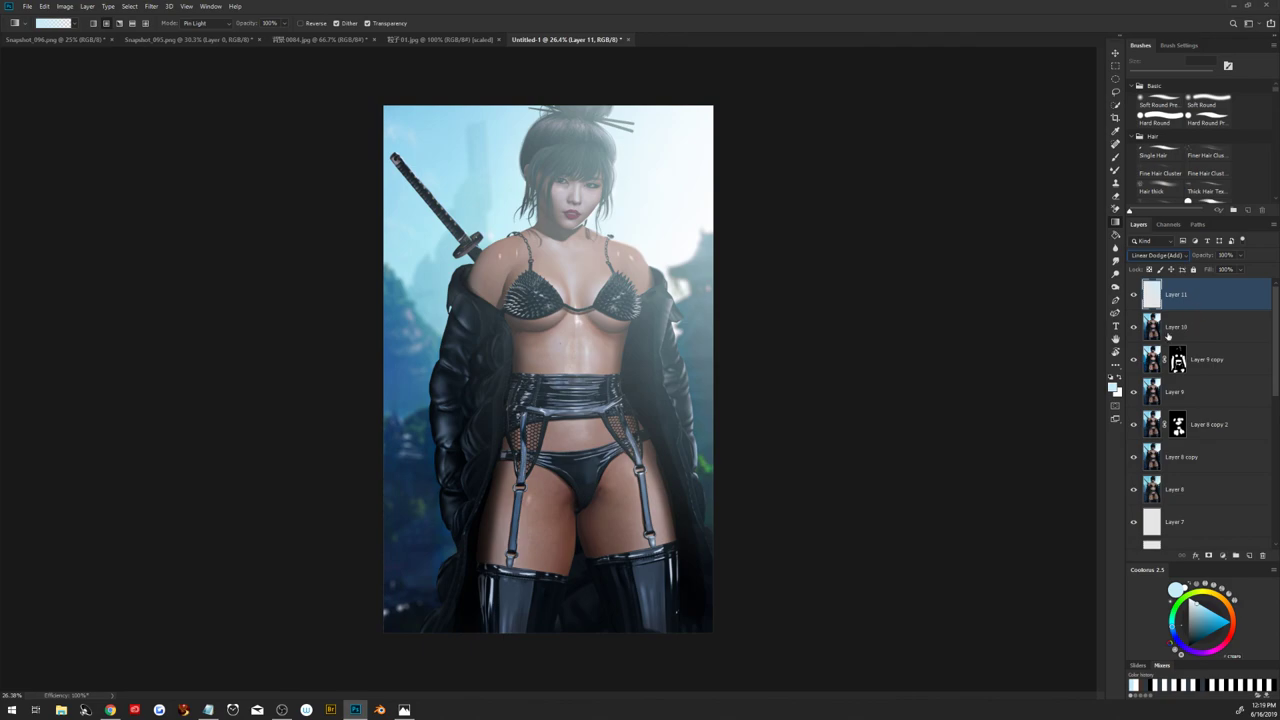
key(ctrl+t)
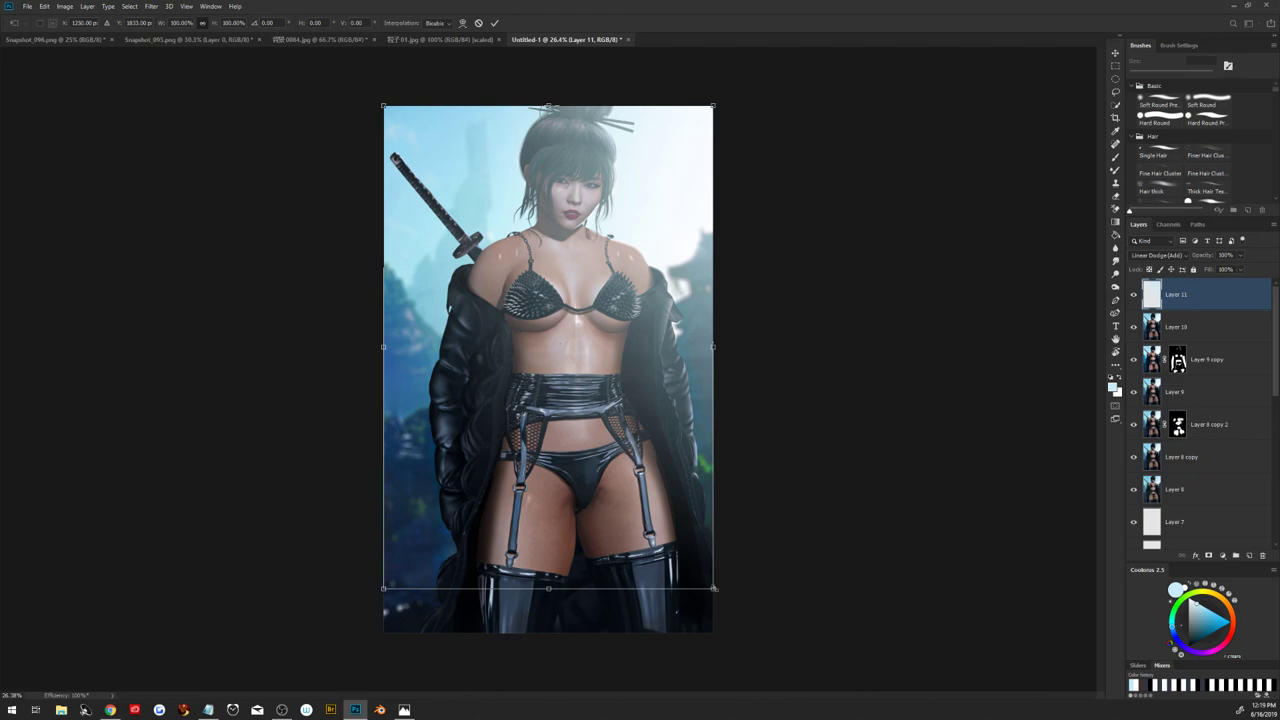
mouse_move(713, 588)
mouse_down()
mouse_move(776, 538)
mouse_move(802, 543)
mouse_up()
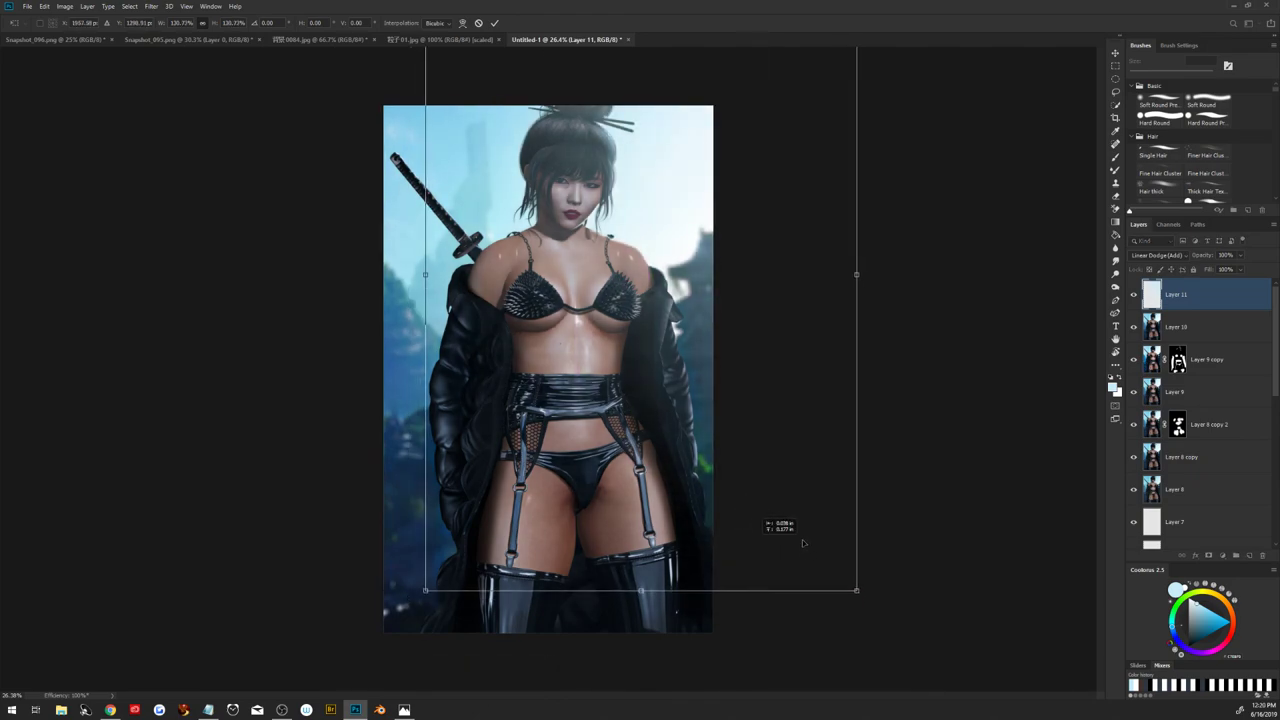
drag(802, 543, 823, 569)
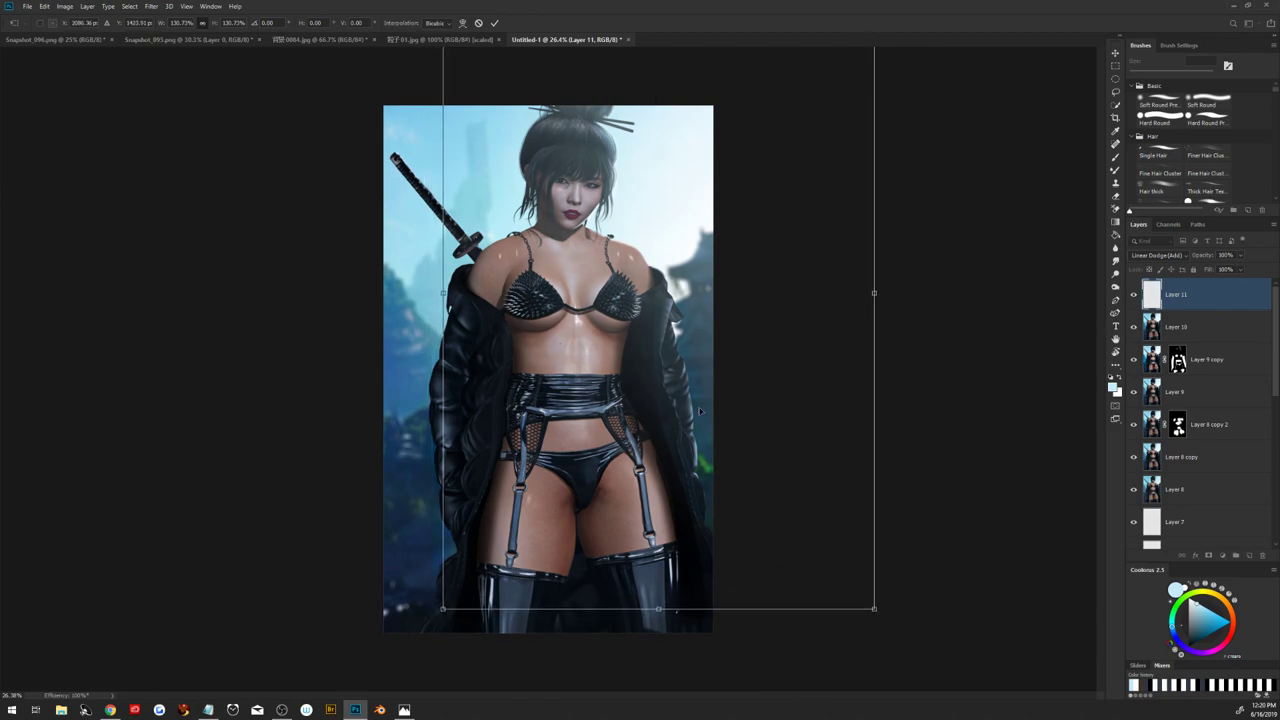
click(497, 23)
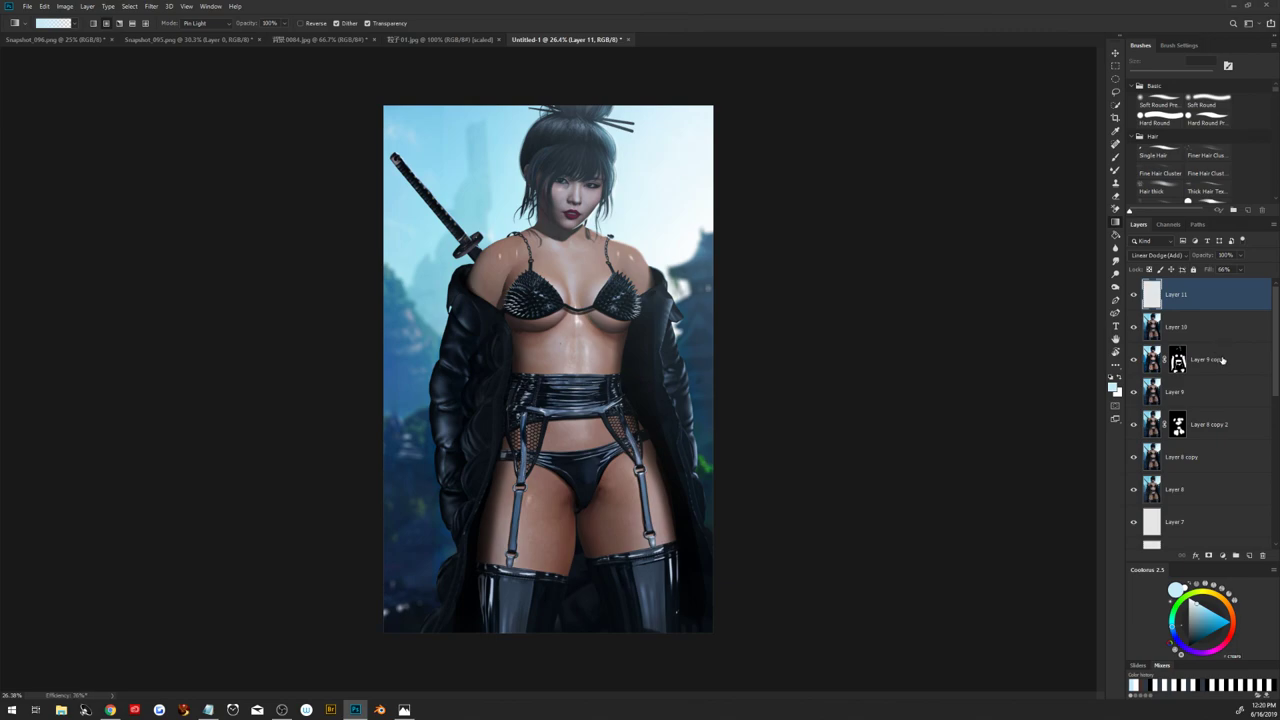
key(ctrl+shift+alt+e)
Duplicate Layer 12 and place an Iris Blur focus ellipse over the face and figure
drag(1210, 308, 1248, 554)
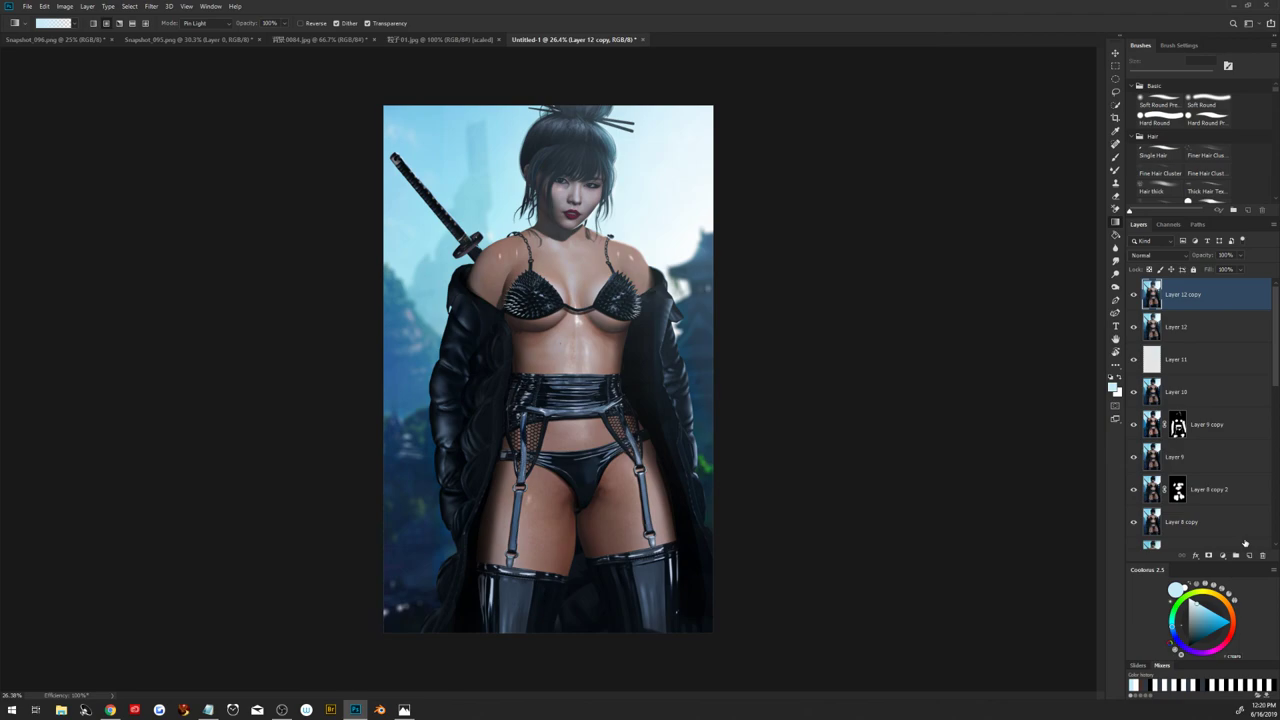
click(151, 6)
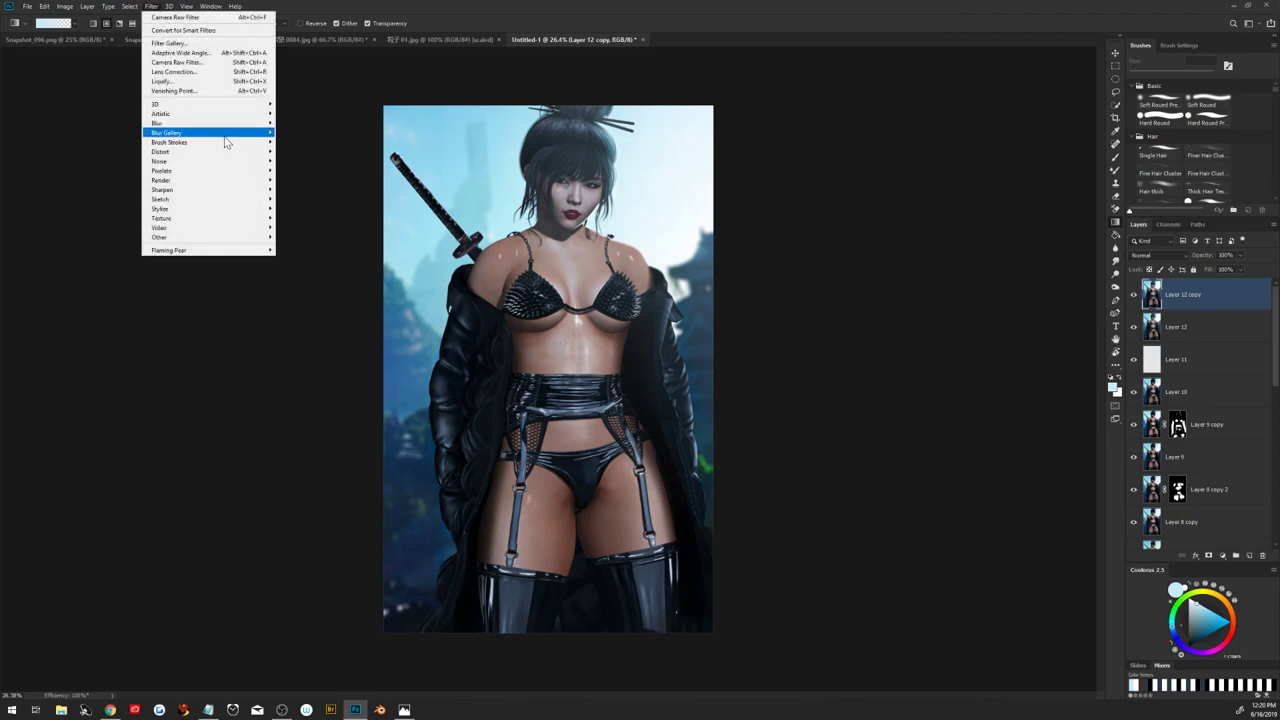
mouse_move(208, 132)
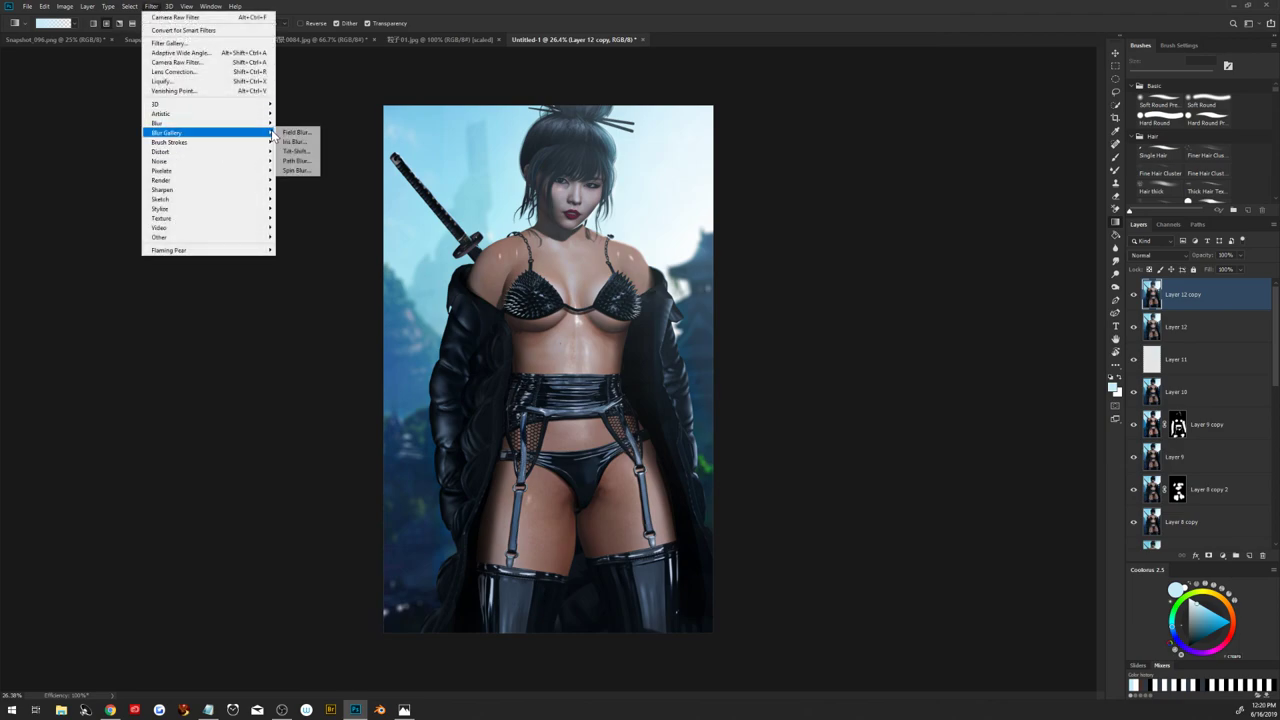
click(296, 142)
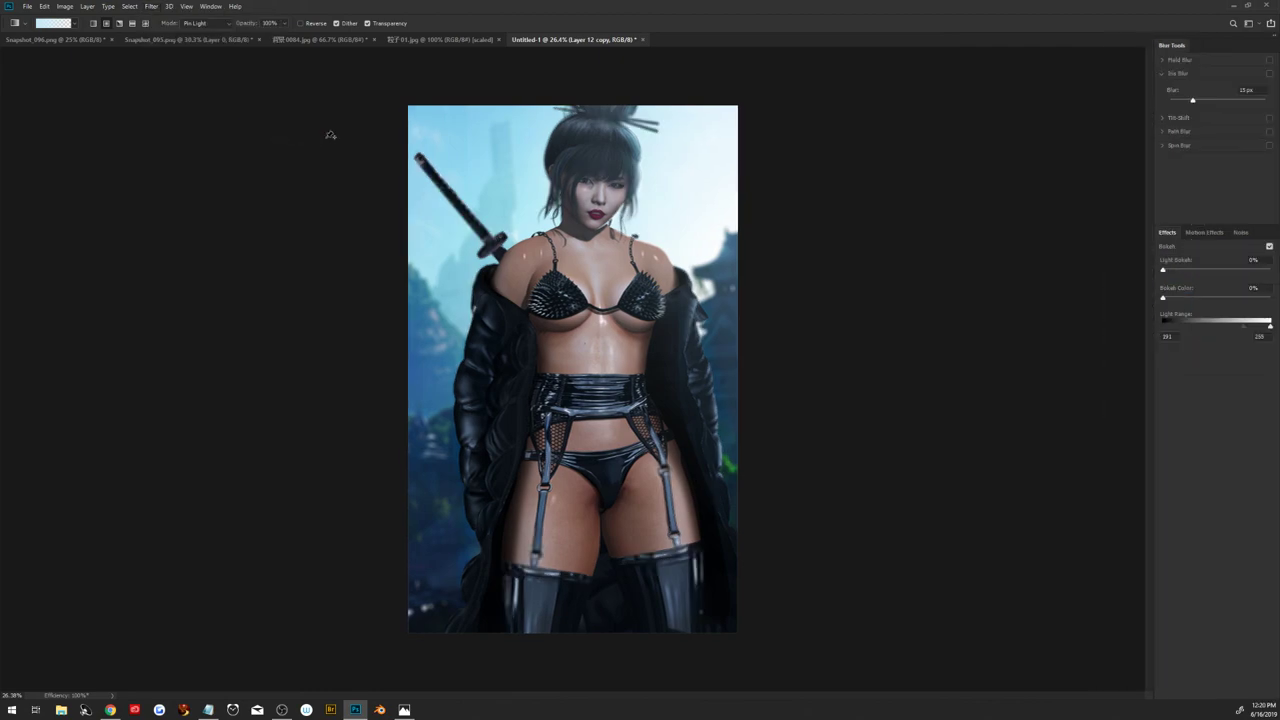
drag(578, 376, 604, 208)
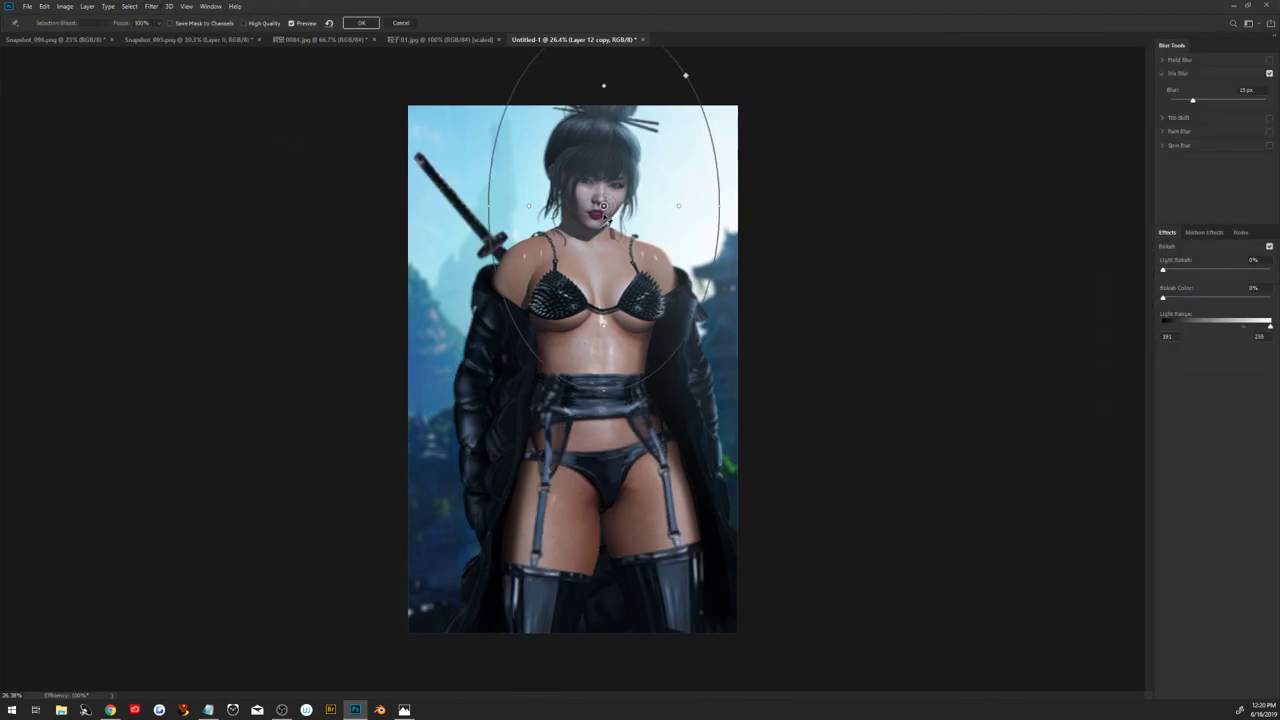
drag(612, 390, 604, 608)
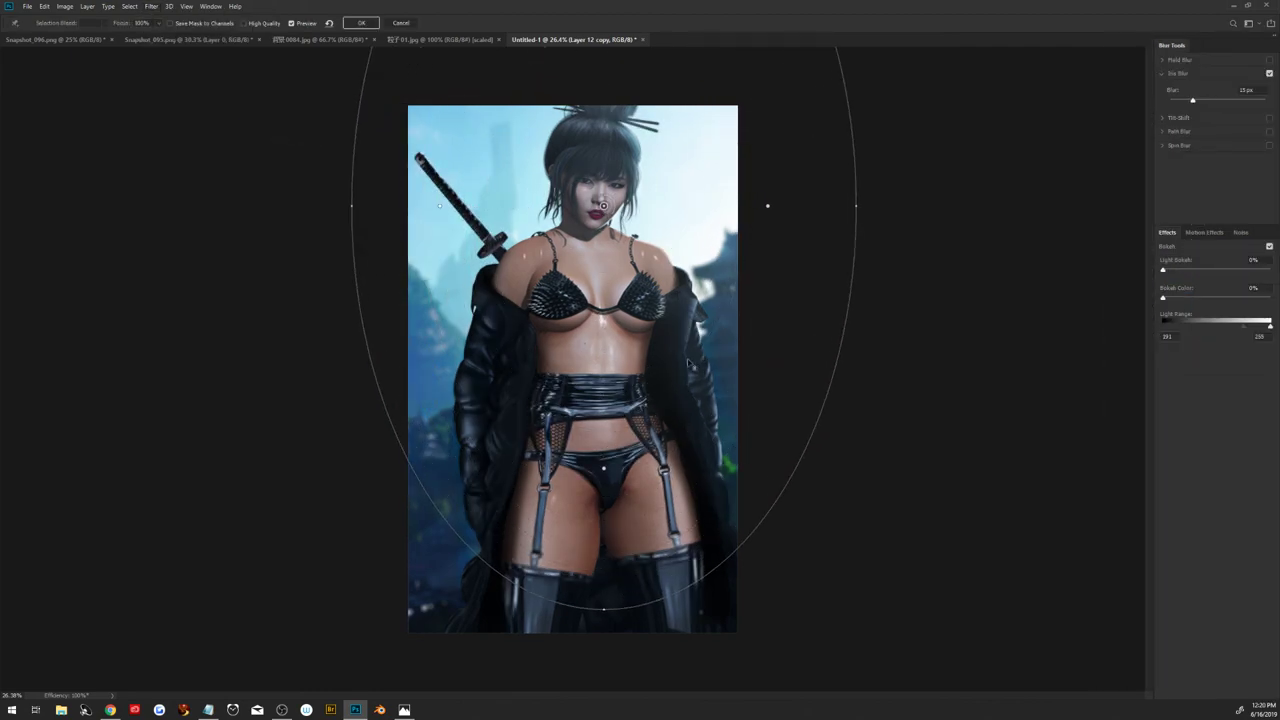
Centre the iris blur on her neck at 24 px, apply it, and stamp a merged Layer 13
drag(767, 206, 627, 207)
drag(630, 609, 632, 688)
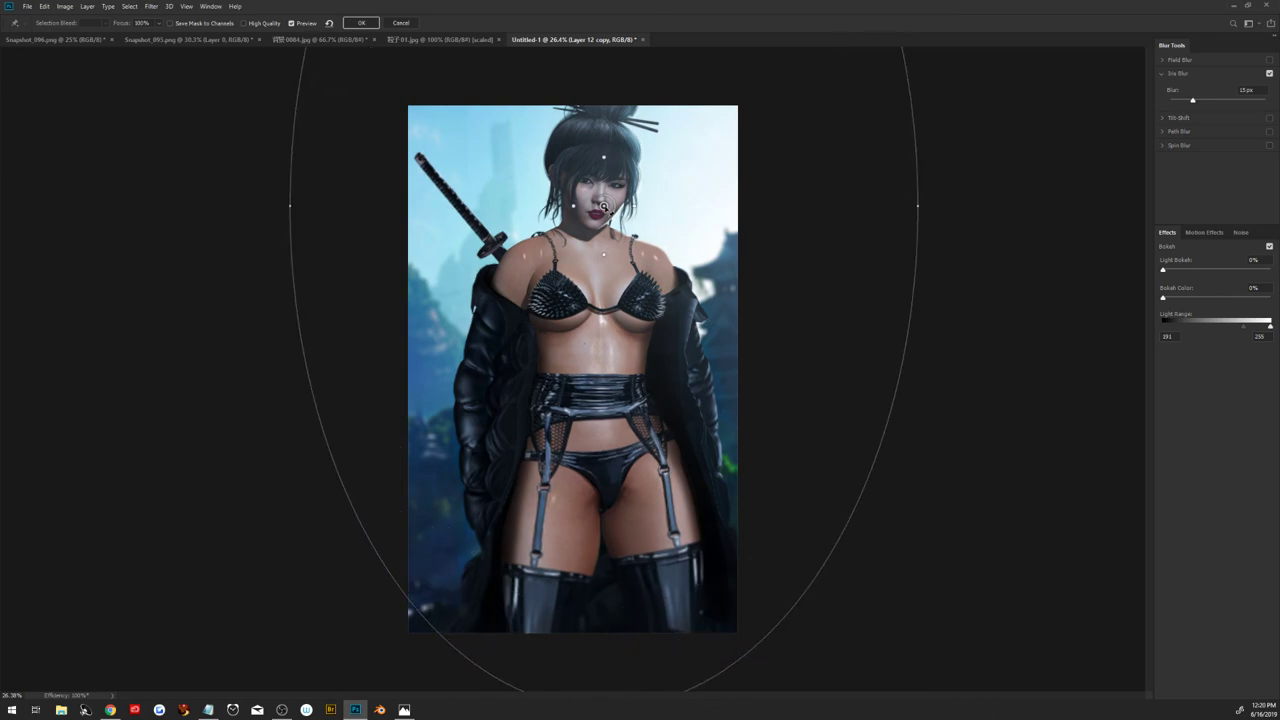
drag(604, 207, 597, 240)
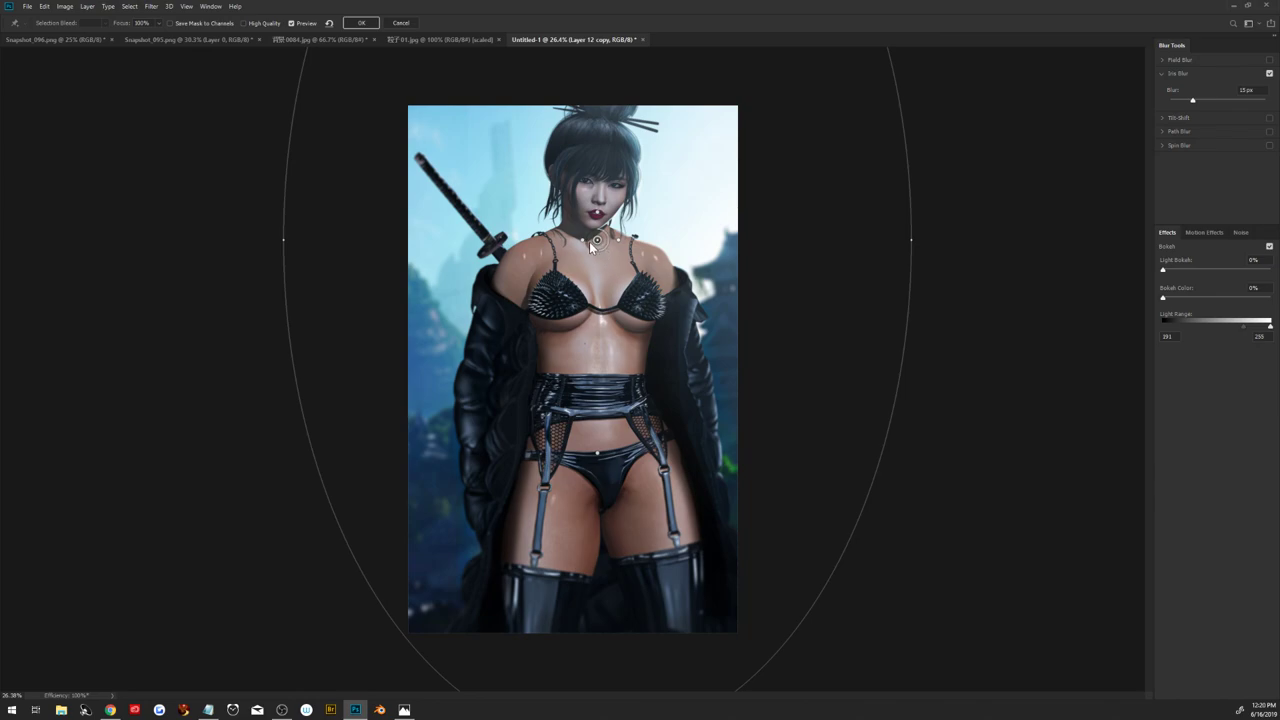
drag(589, 241, 560, 256)
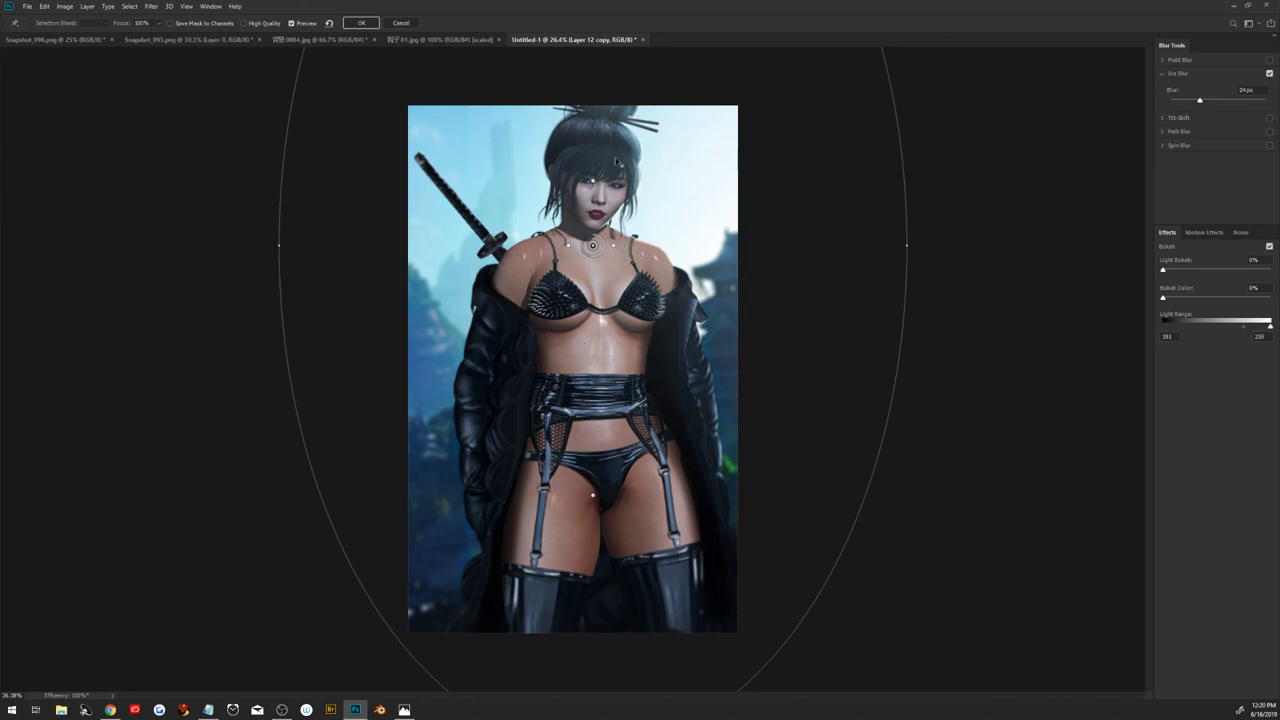
click(369, 22)
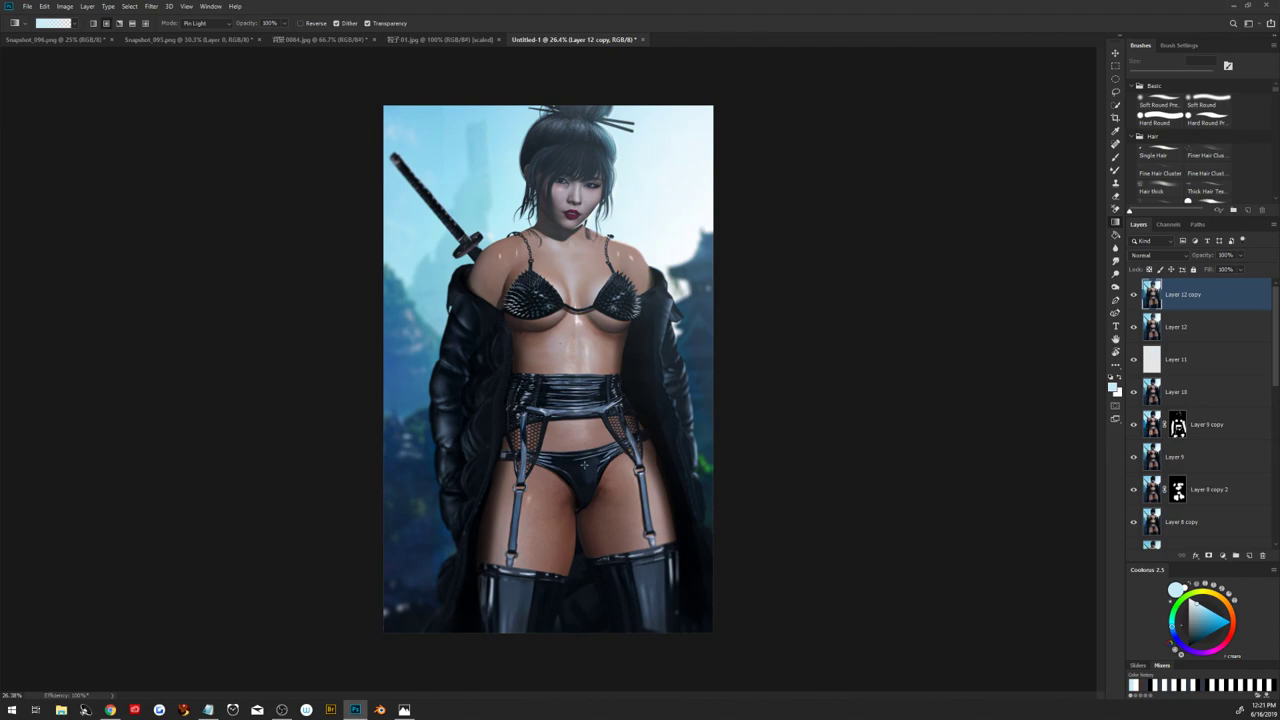
key(ctrl+shift+alt+e)
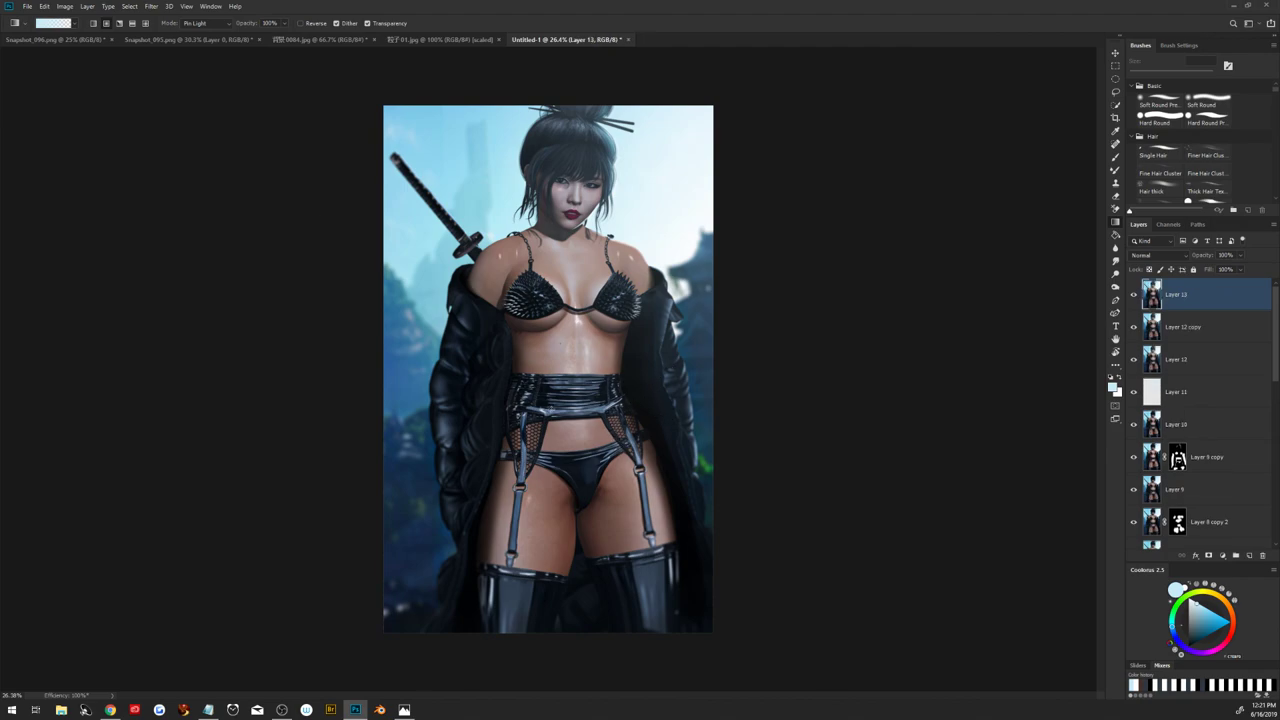
View the finished katana composite full screen on black, panning and zooming to inspect it
key(f)
key(f)
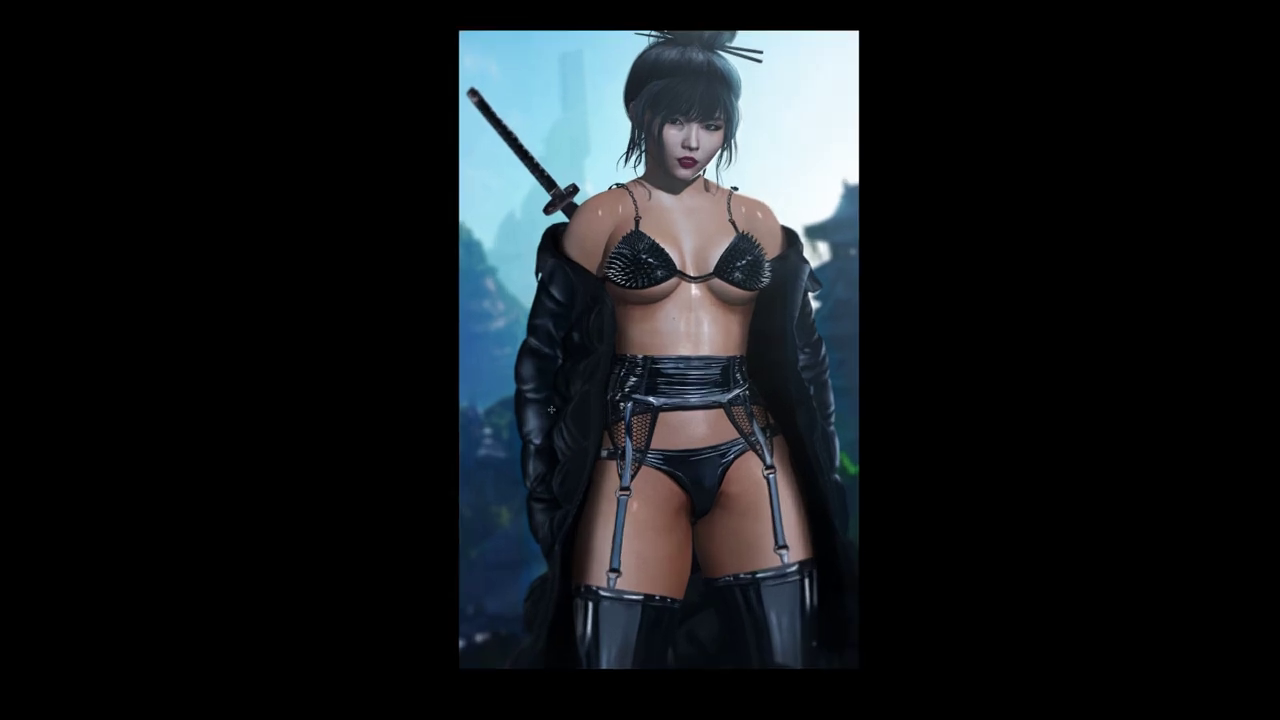
drag(551, 409, 512, 422)
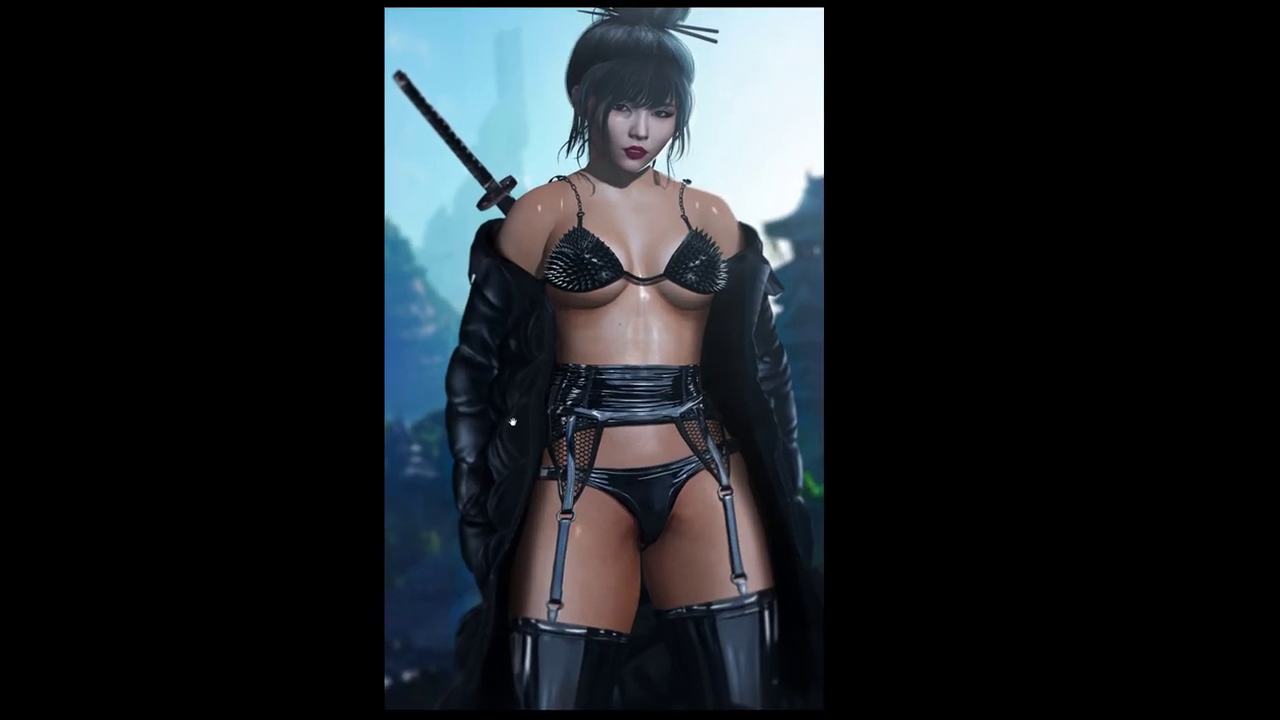
scroll(534, 392, down, 1)
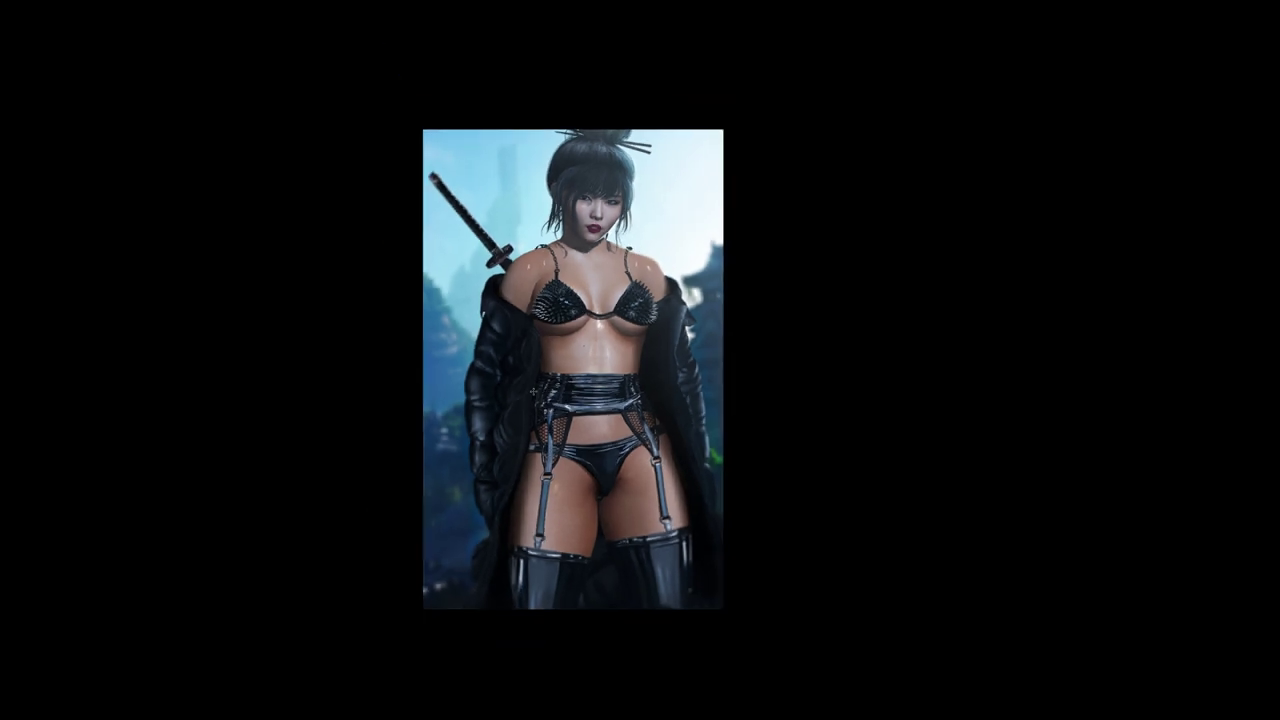
scroll(534, 392, up, 1)
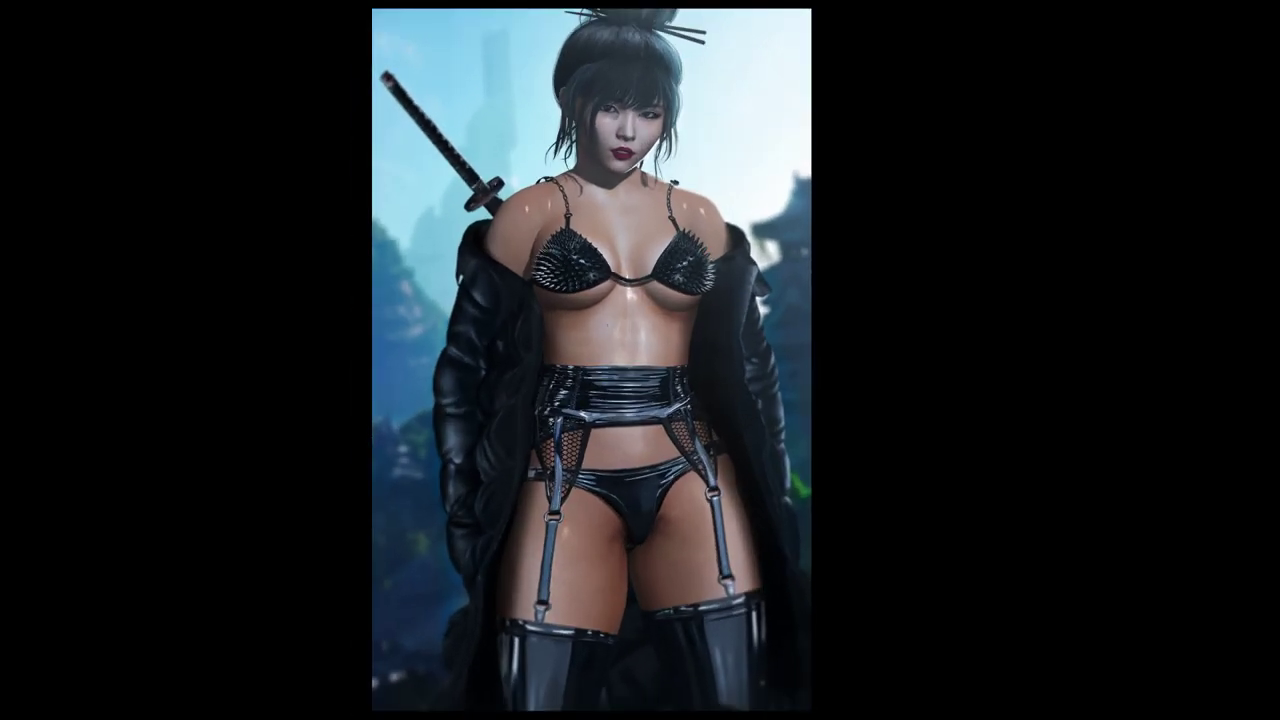